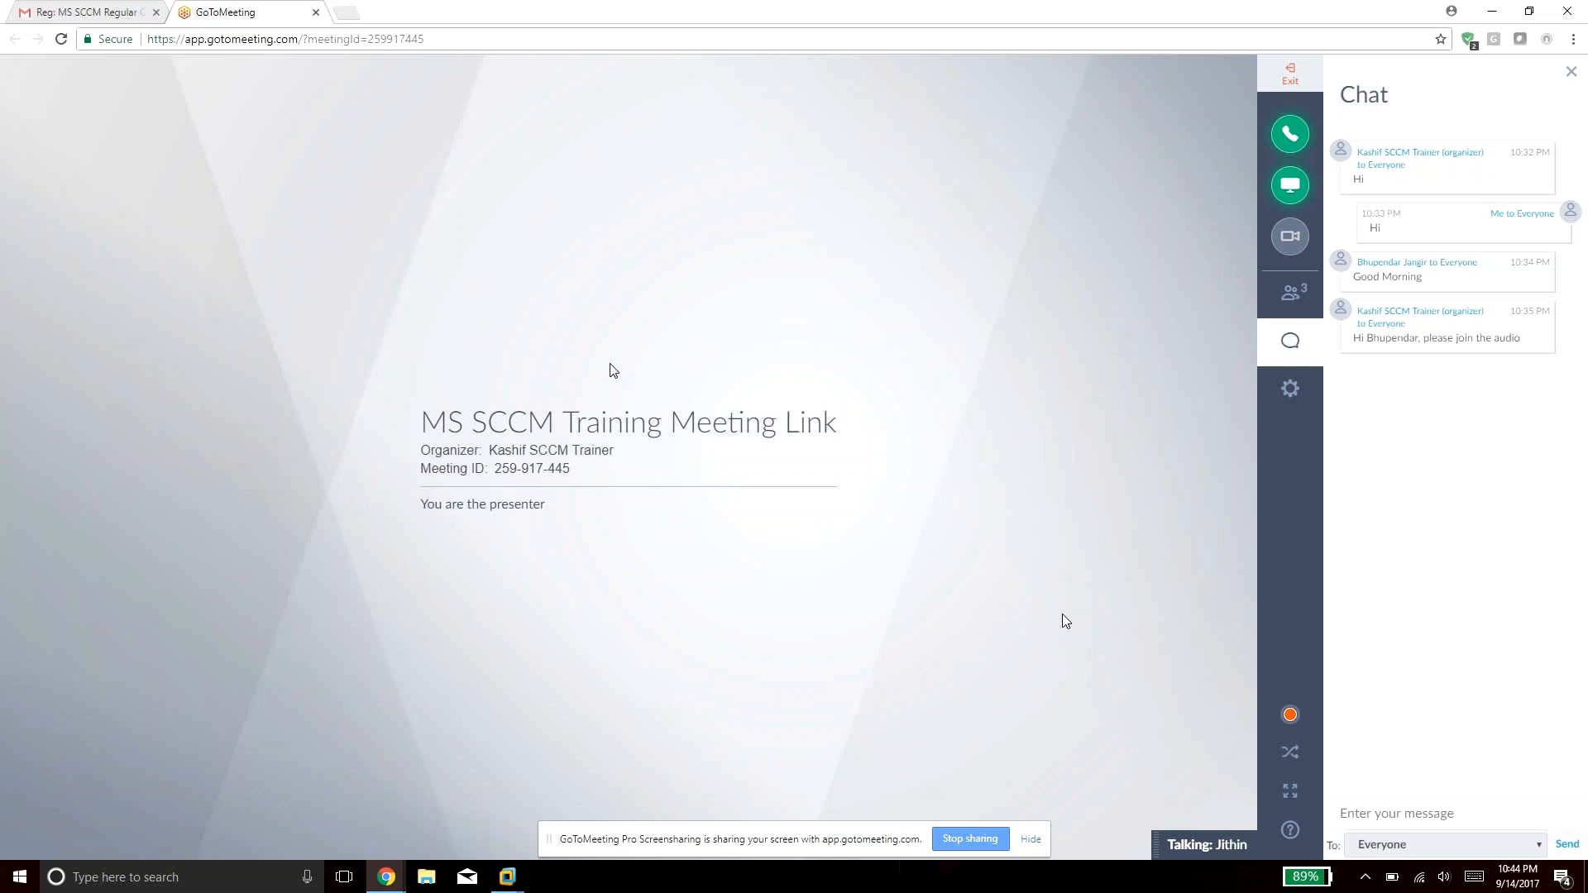
Bring up the Windows Server 2008 R2 virtual machine from the VMware taskbar previews.
left_click(507, 875)
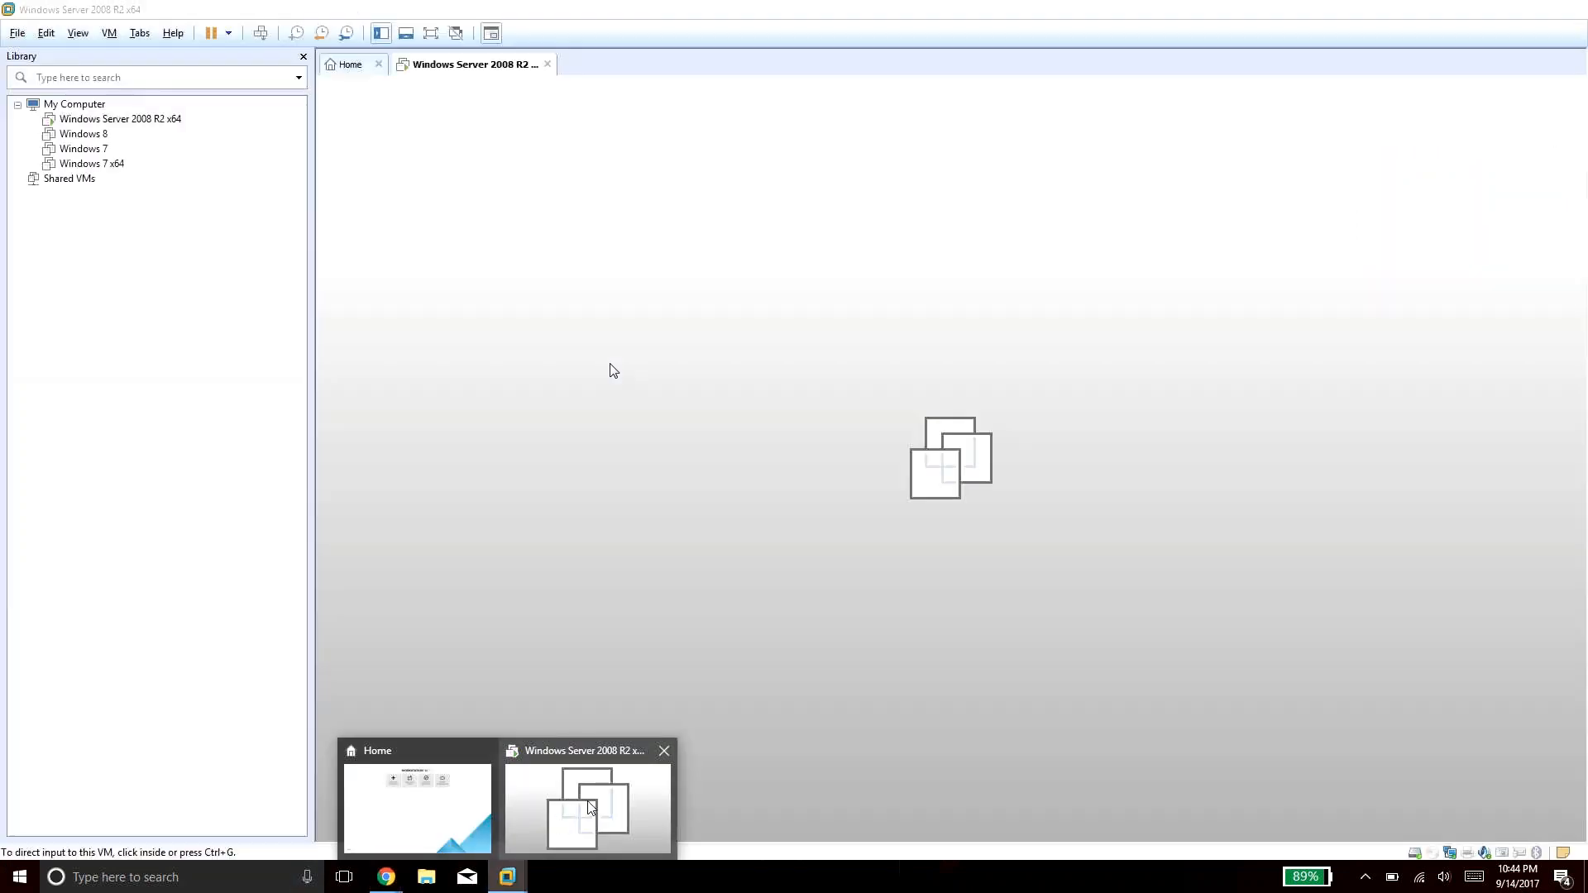
Re-enter the account password on the 2008 R2 VM and dismiss both incorrect-password errors.
left_click(576, 824)
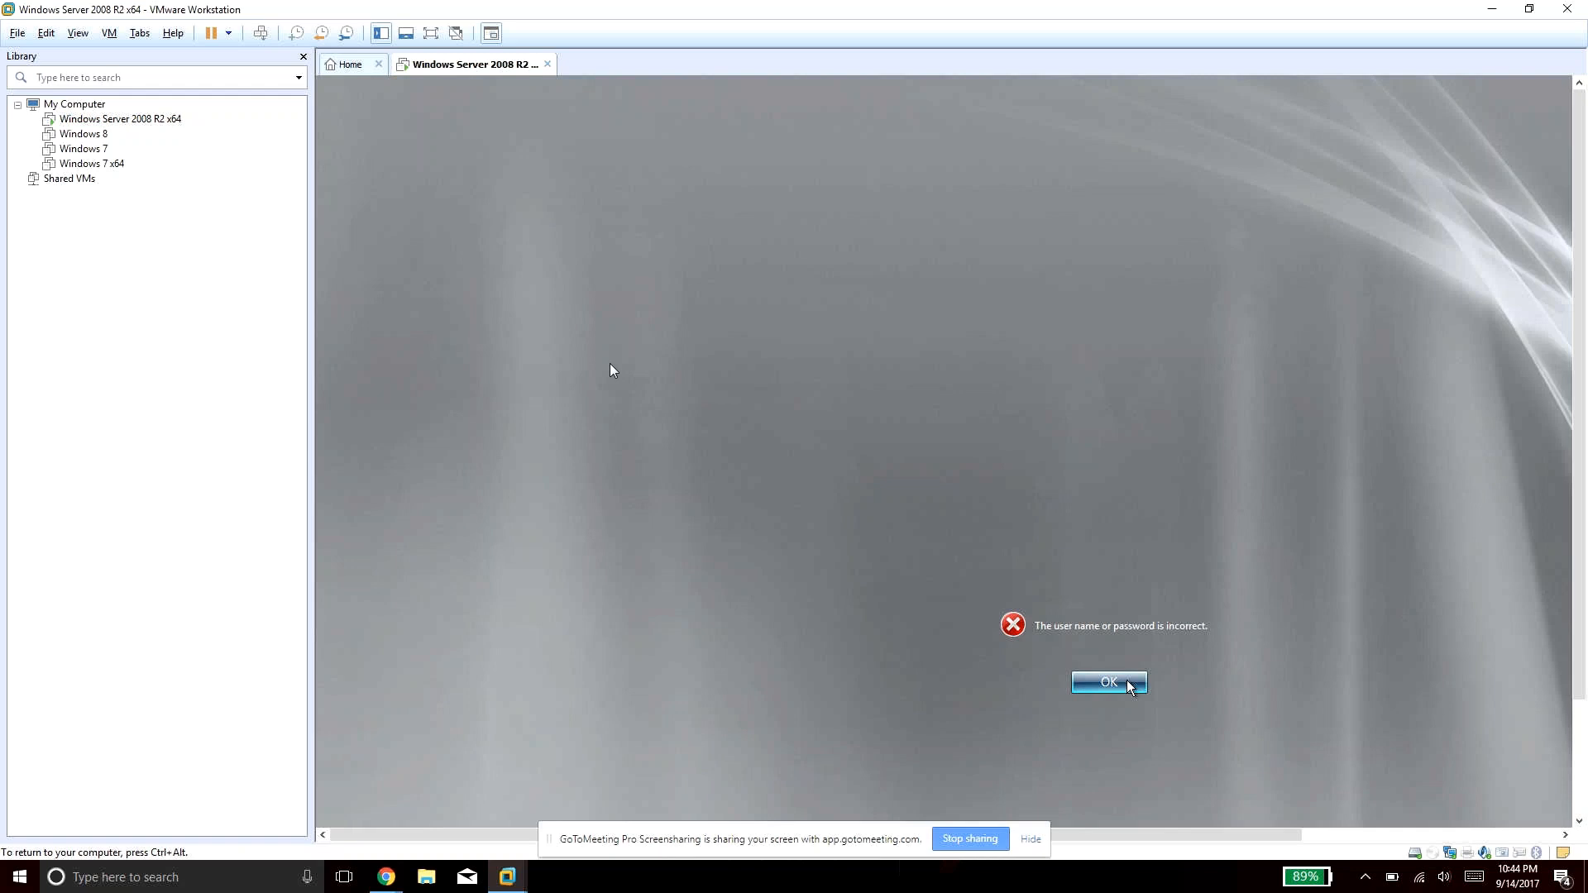
key("ctrl+alt")
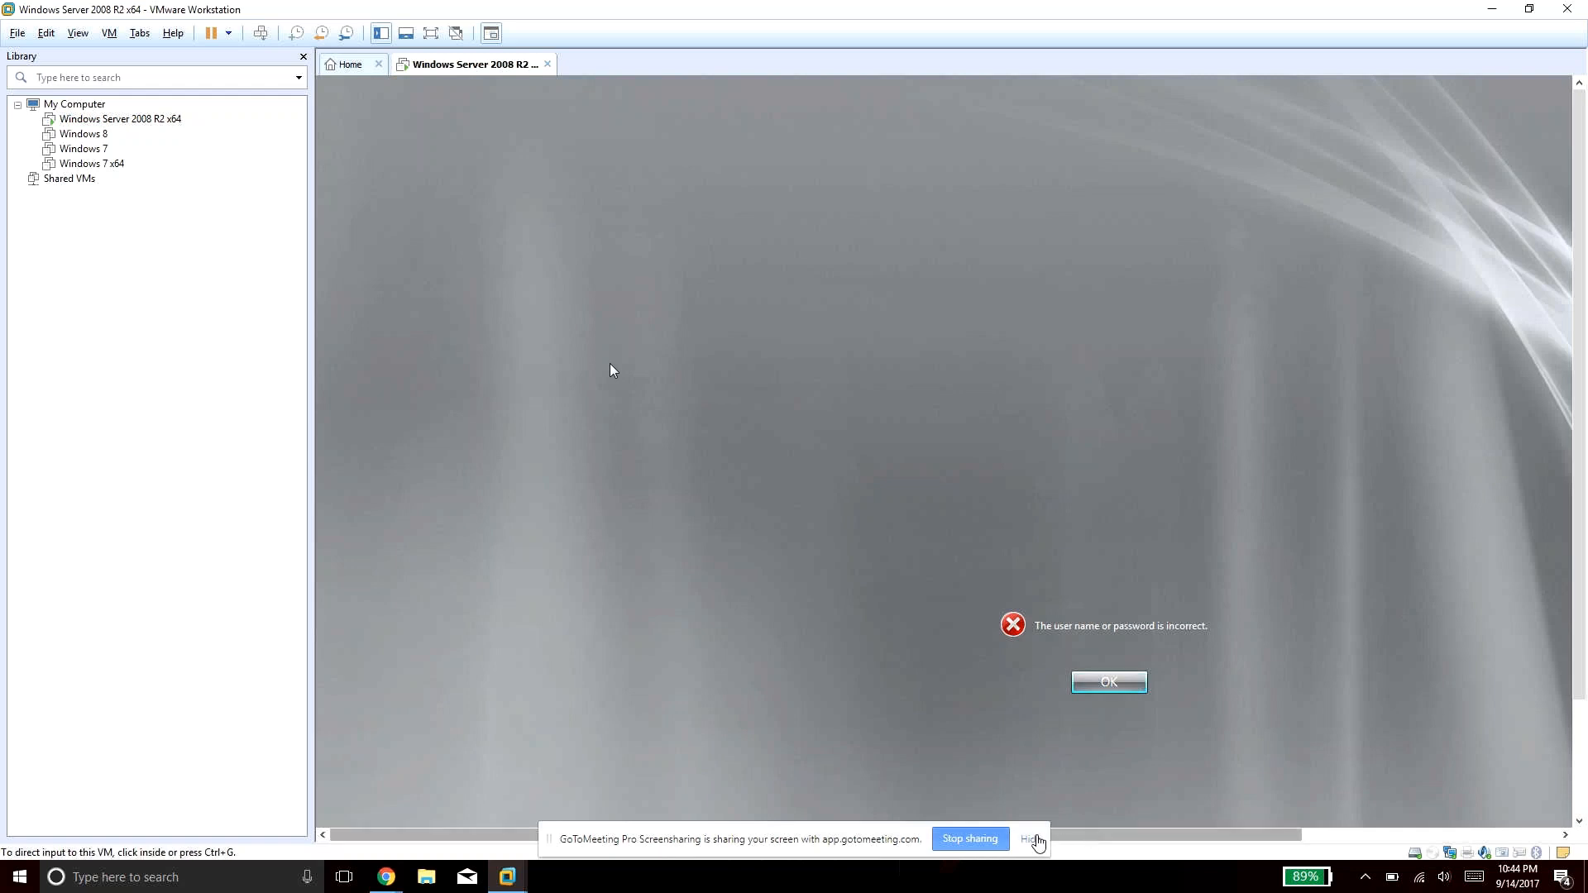
left_click(1115, 680)
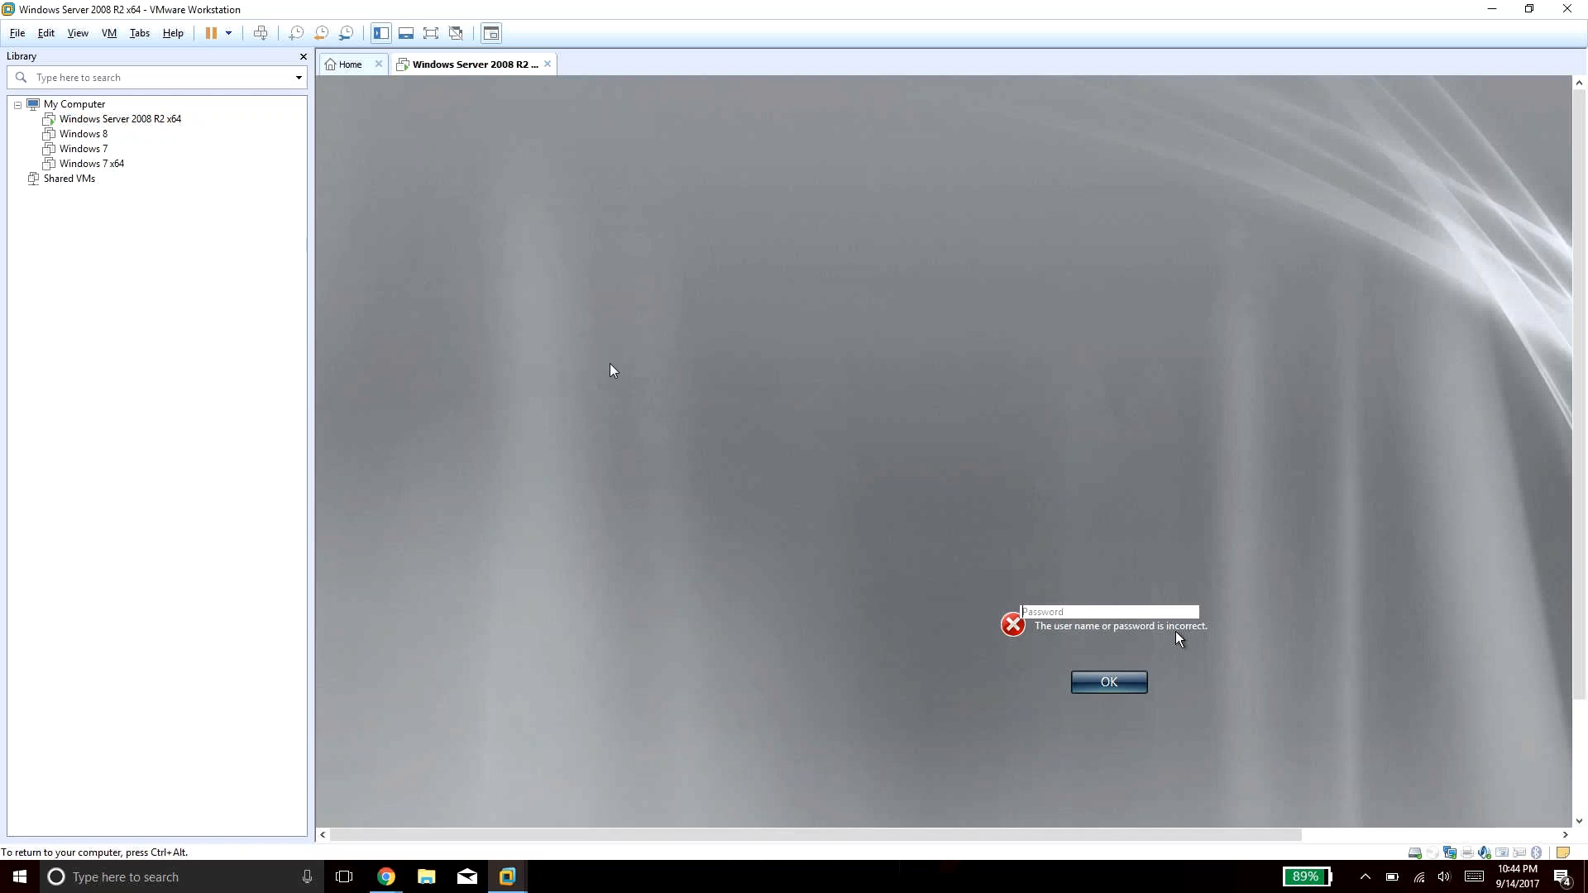
type("•")
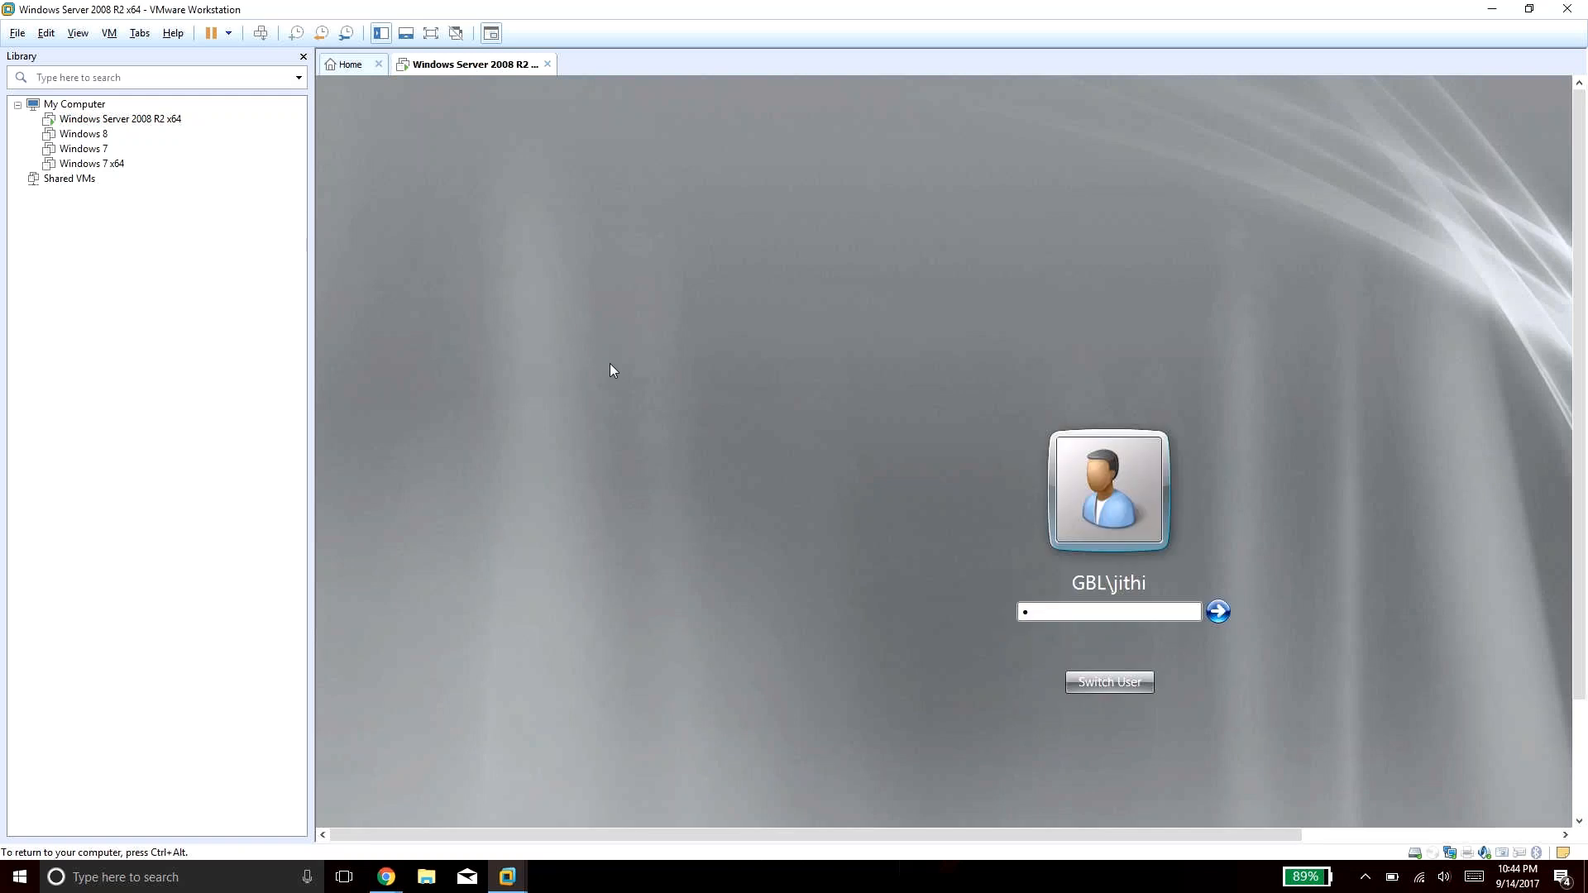
type("•••••••••")
key("Return")
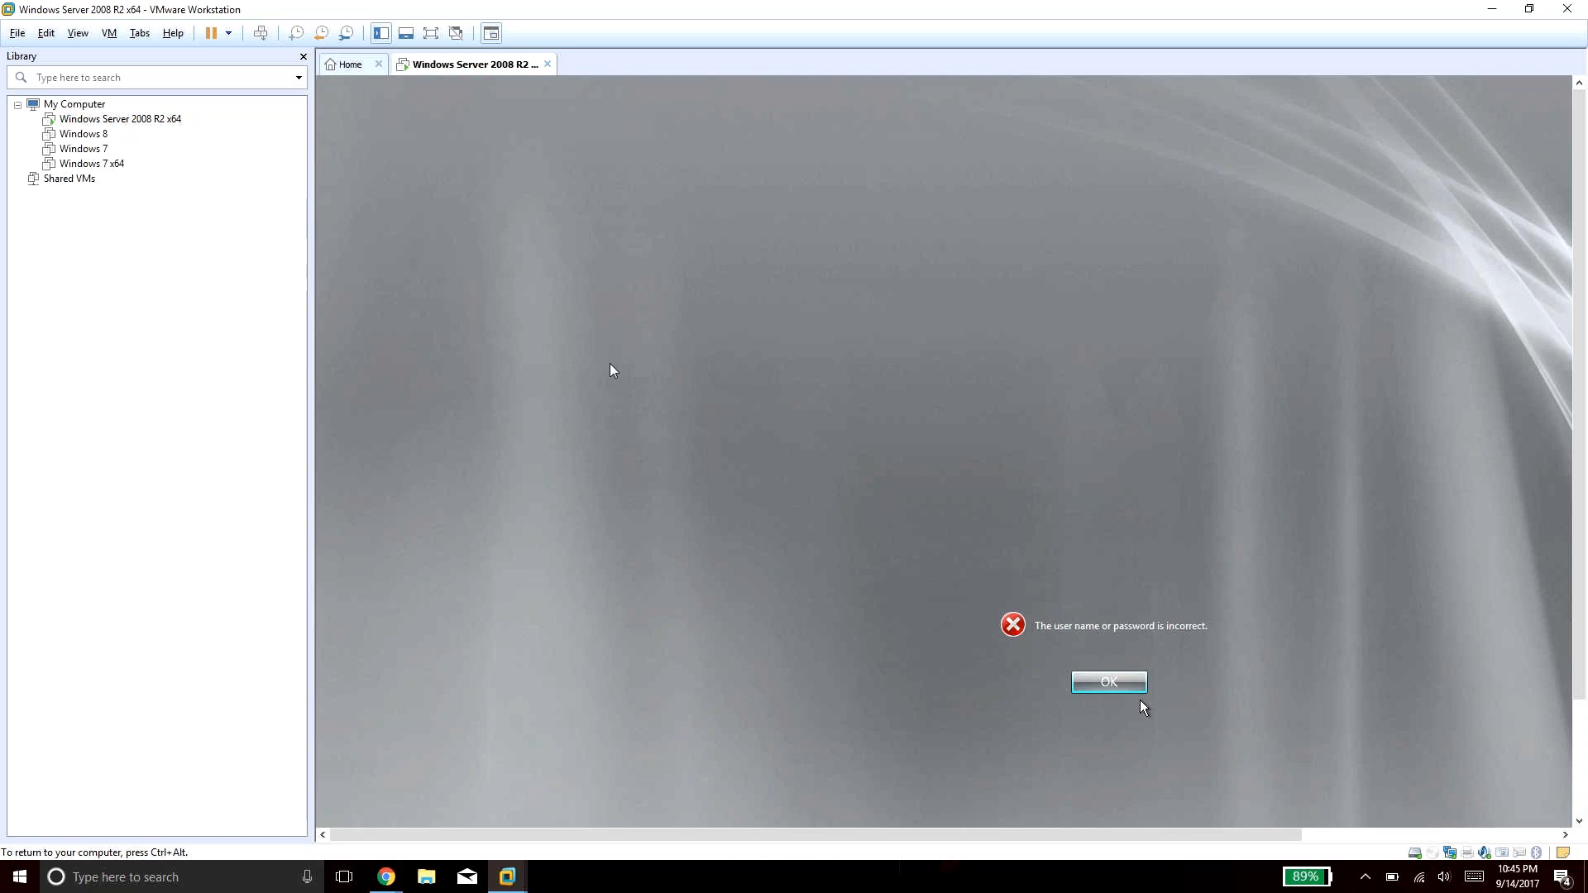
left_click(1117, 681)
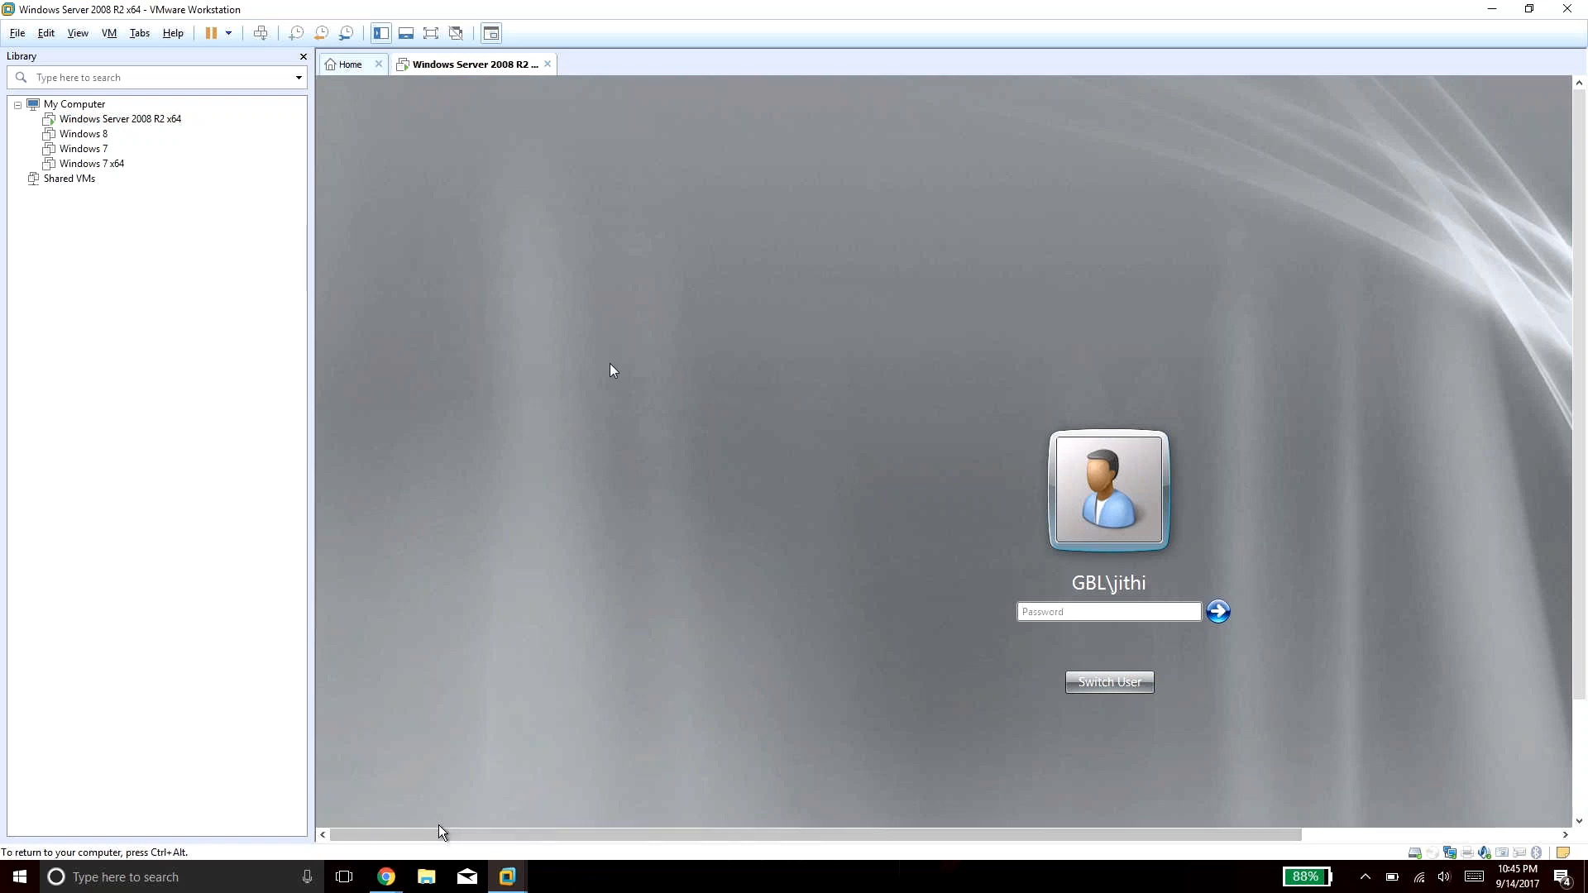
Check the 2008 R2 VM at its password prompt, then return to the GoToMeeting chat.
mouse_move(398, 884)
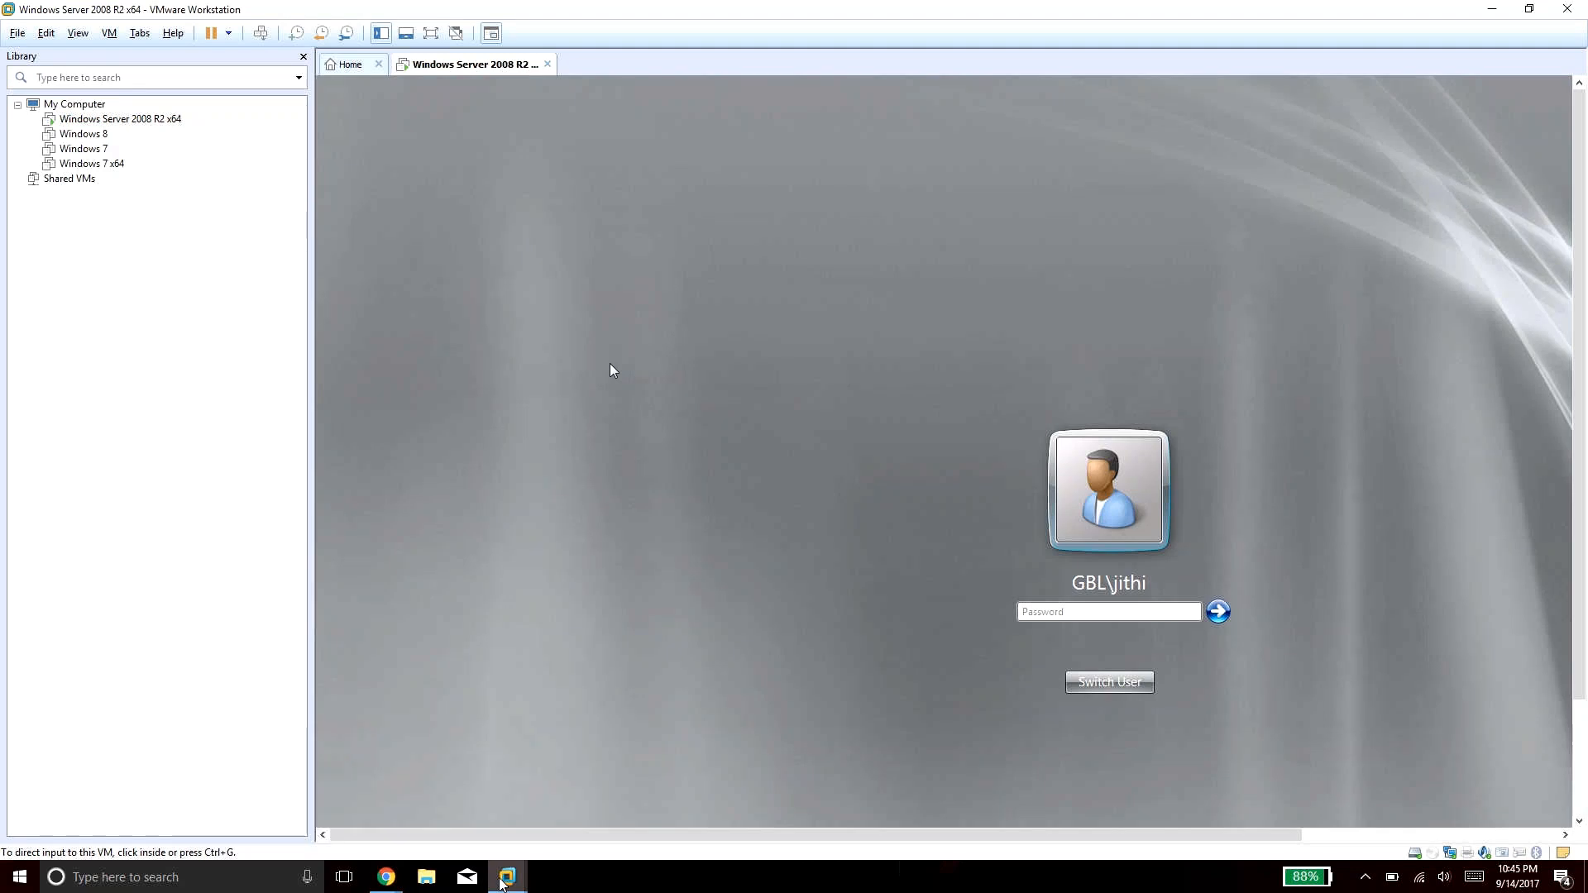
mouse_move(511, 864)
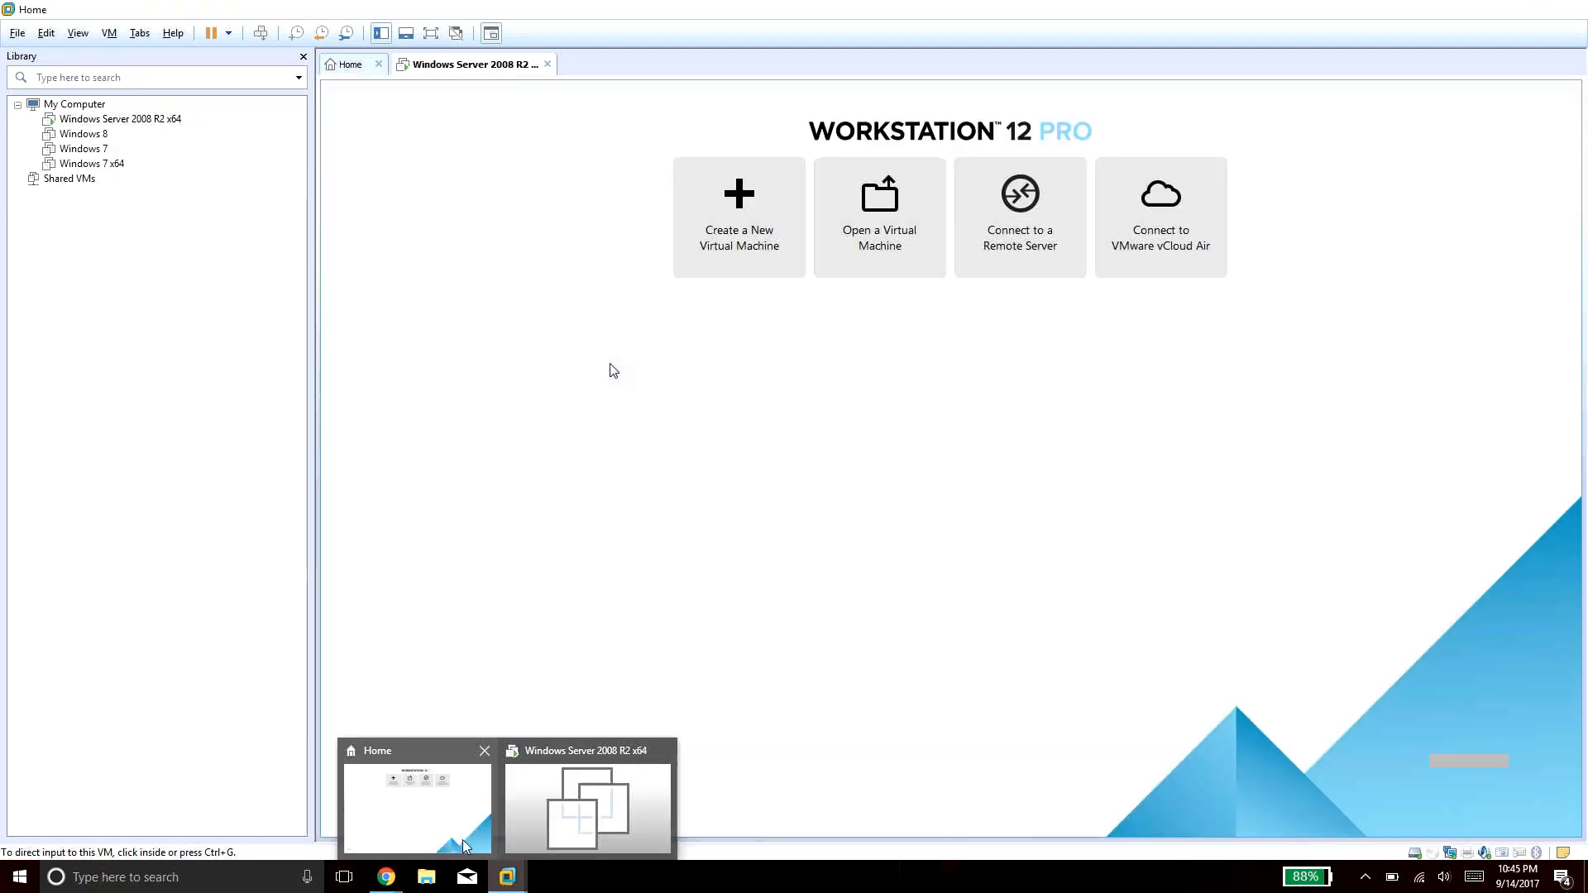
left_click(543, 801)
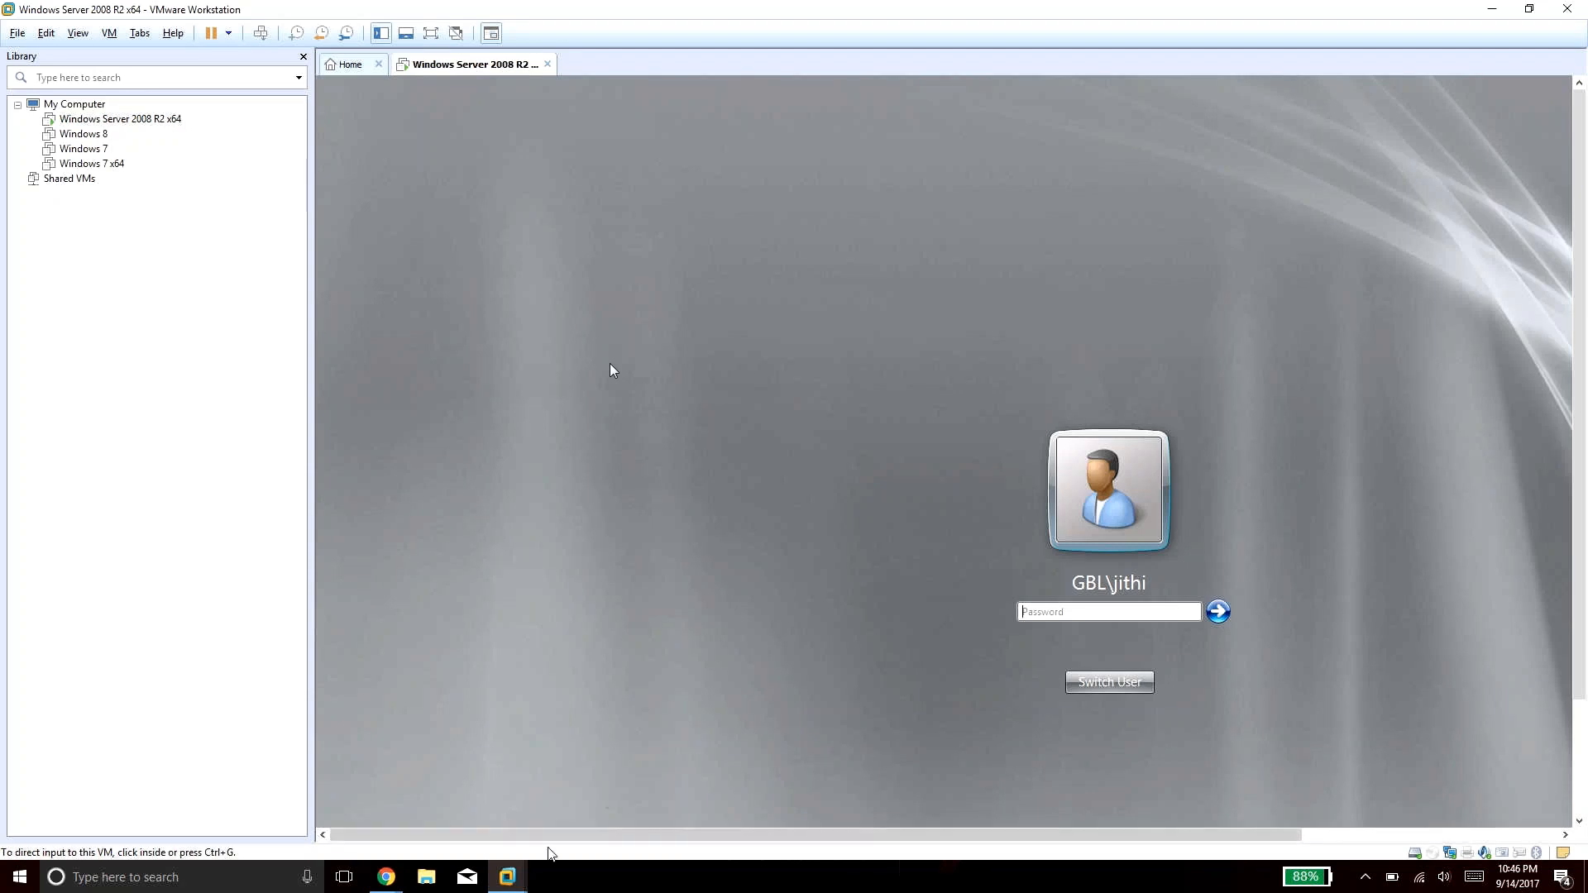
mouse_move(514, 884)
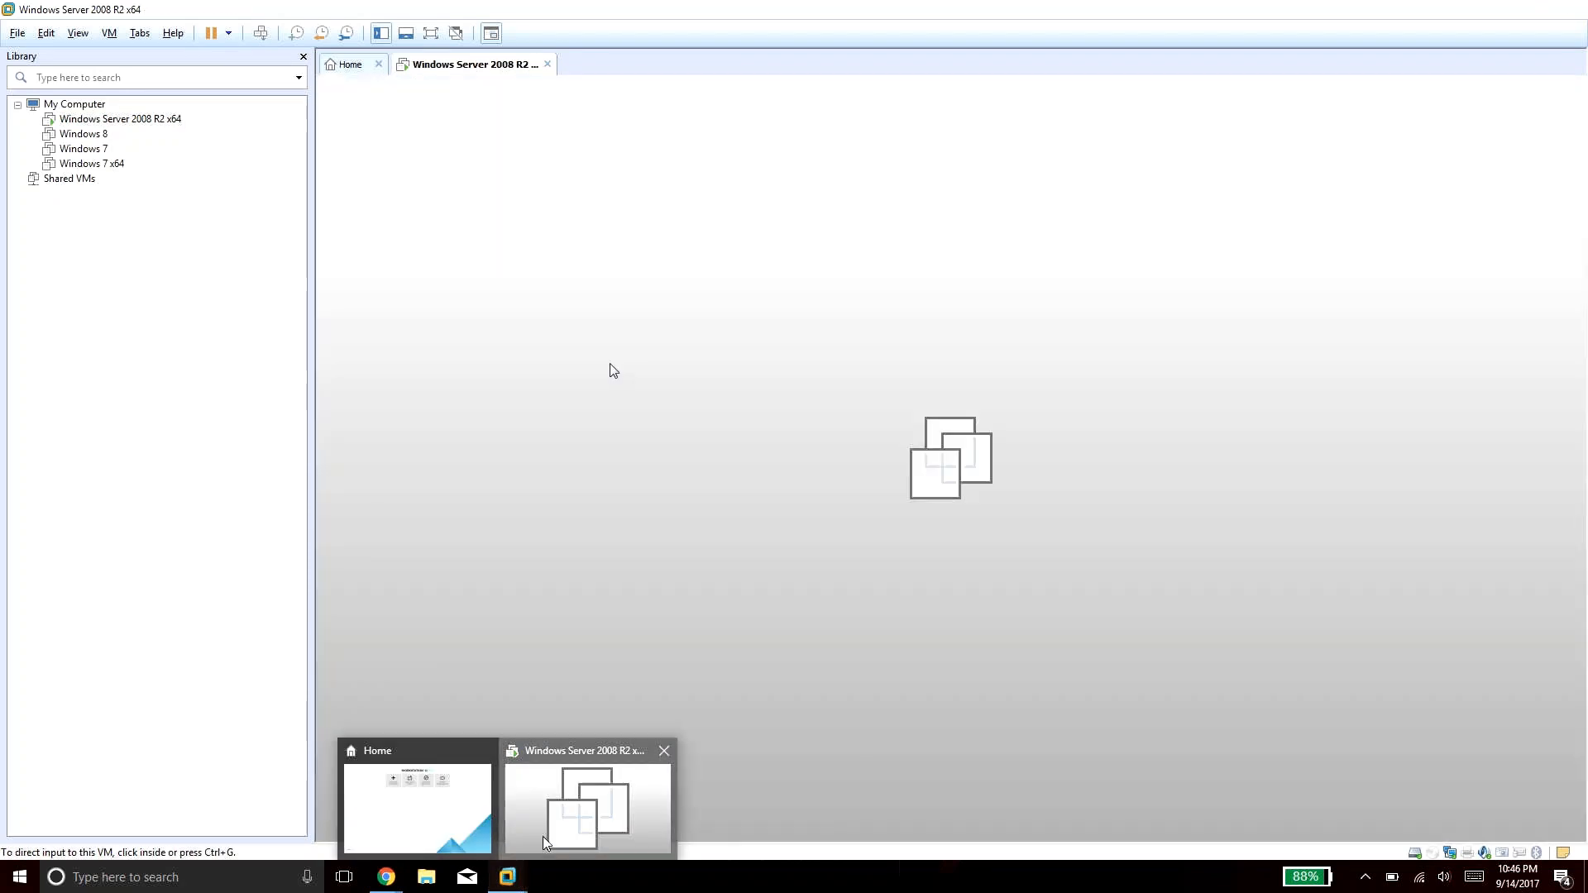
left_click(543, 837)
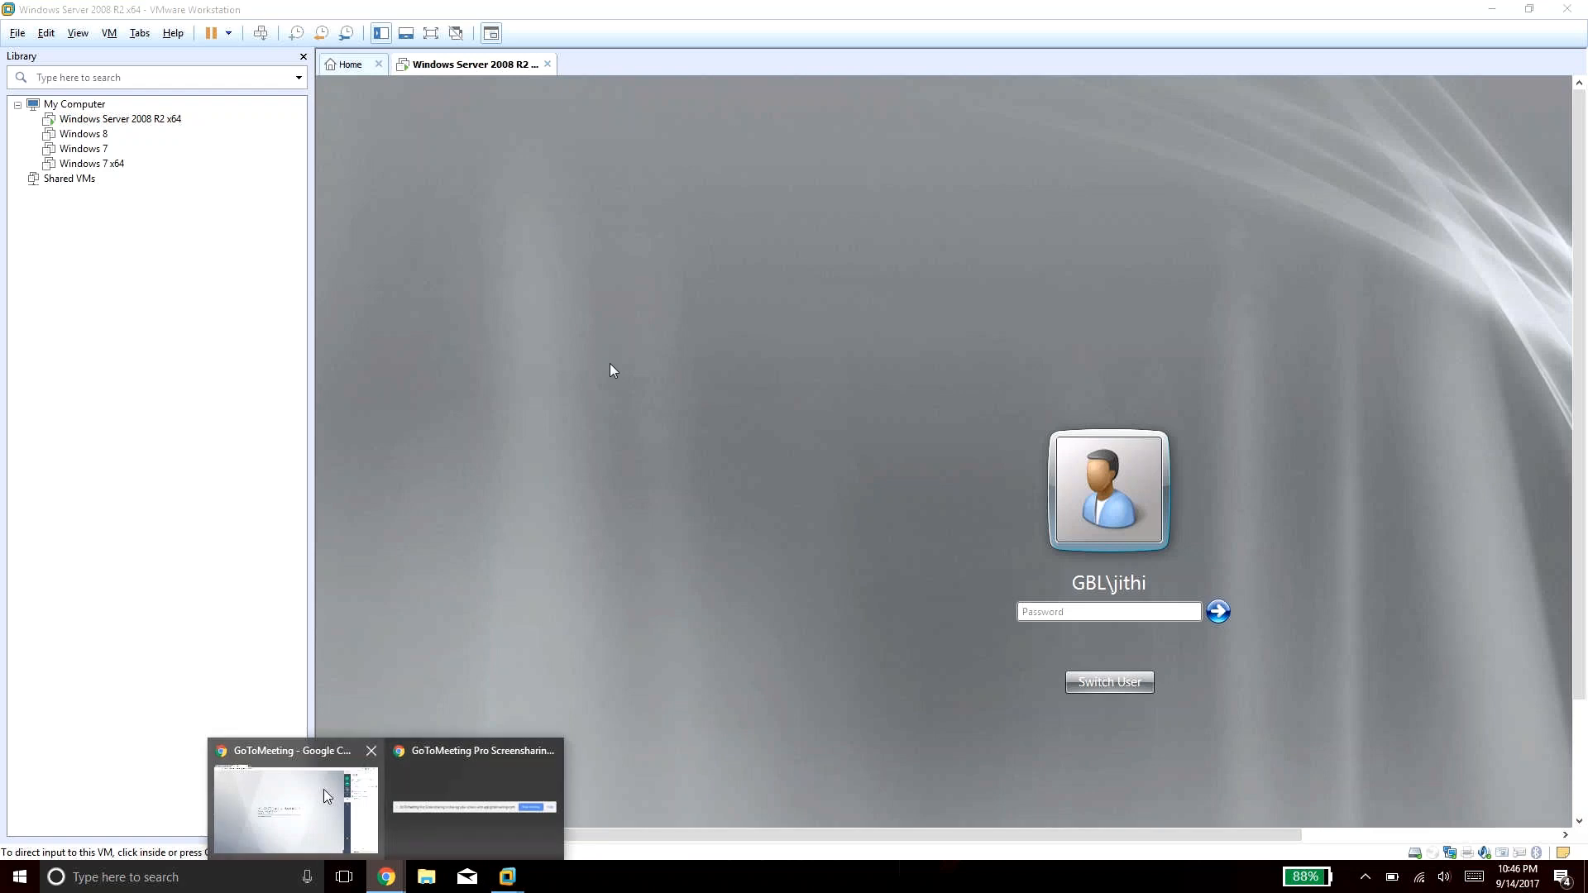
left_click(324, 790)
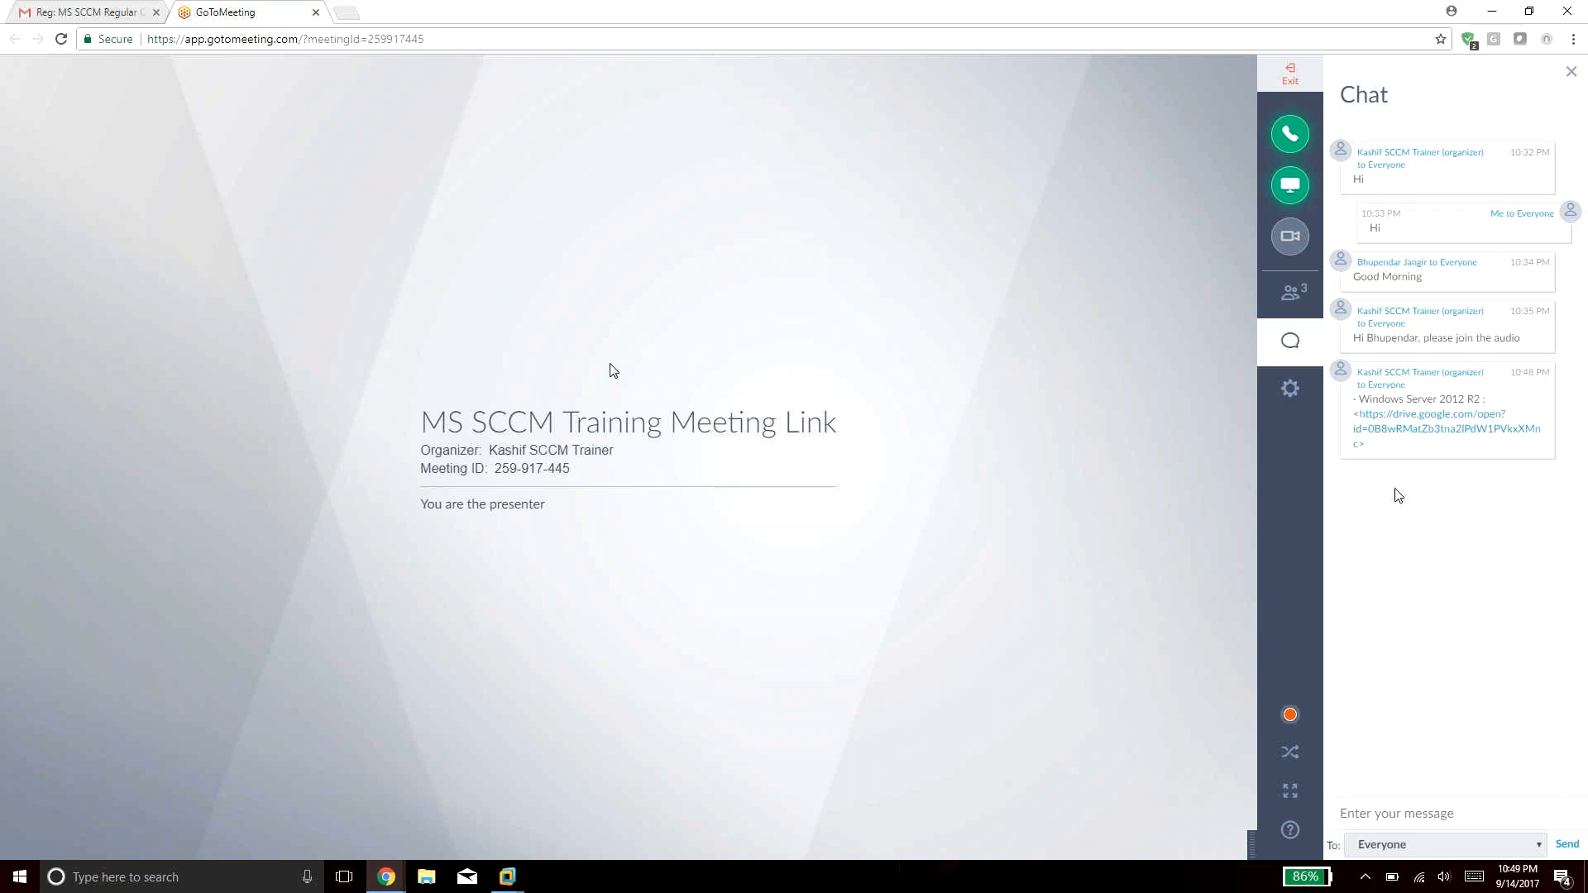
Open the chat's Windows Server 2012 R2 Drive link, which 404s, and select the link text.
left_click(1421, 430)
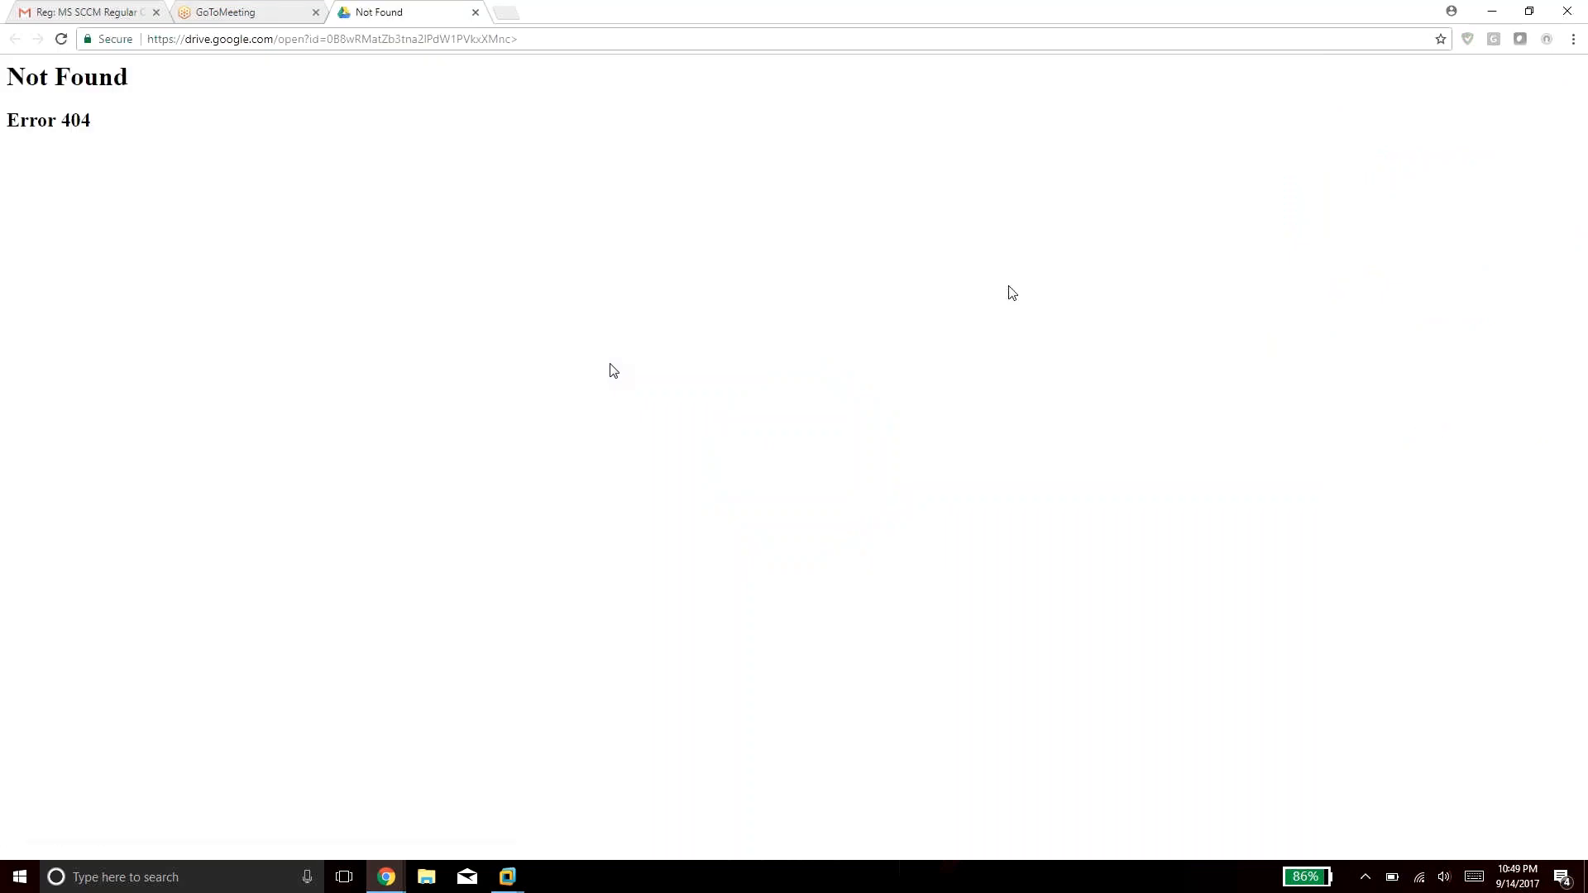
left_click(208, 11)
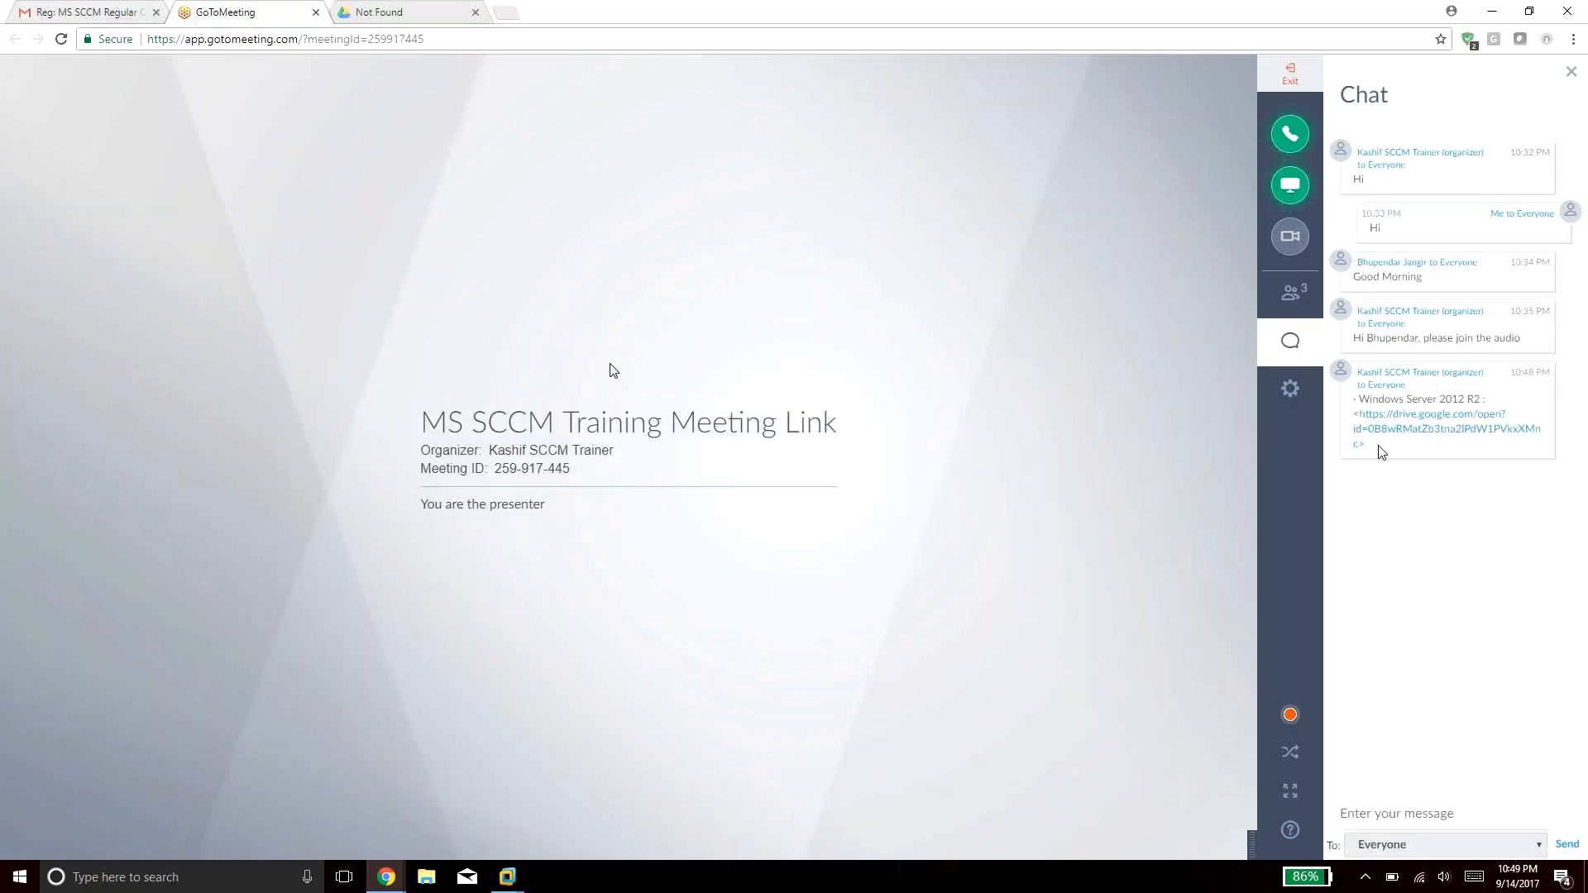
left_click_drag(1381, 452, 1350, 423)
key("ctrl+c")
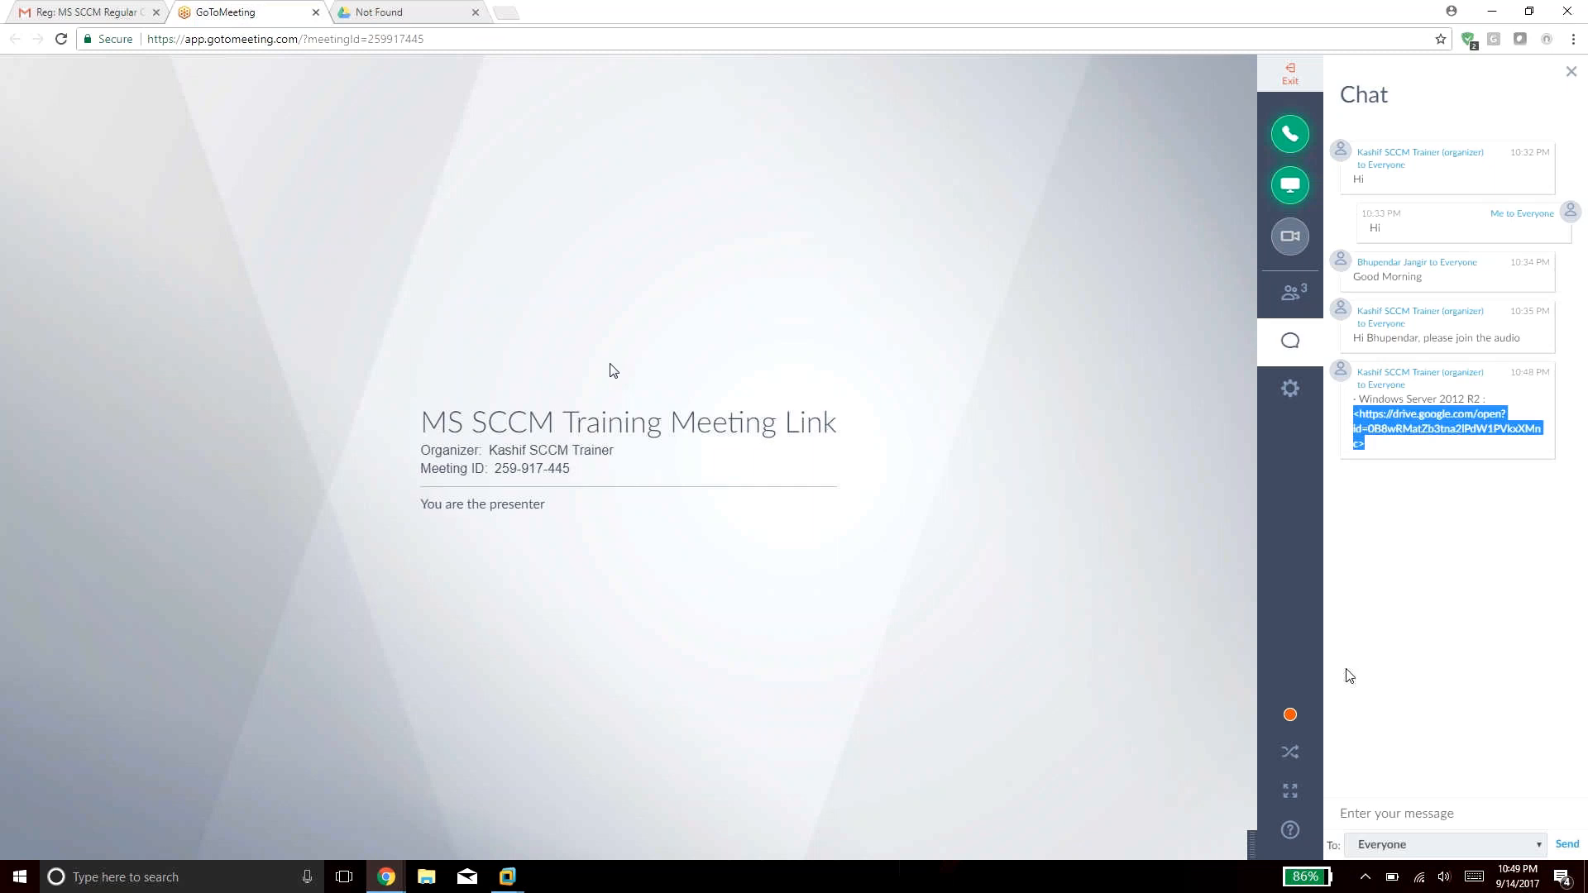
Load the copied Drive link from the 404 tab's address bar, then return to the meeting tab.
left_click(447, 8)
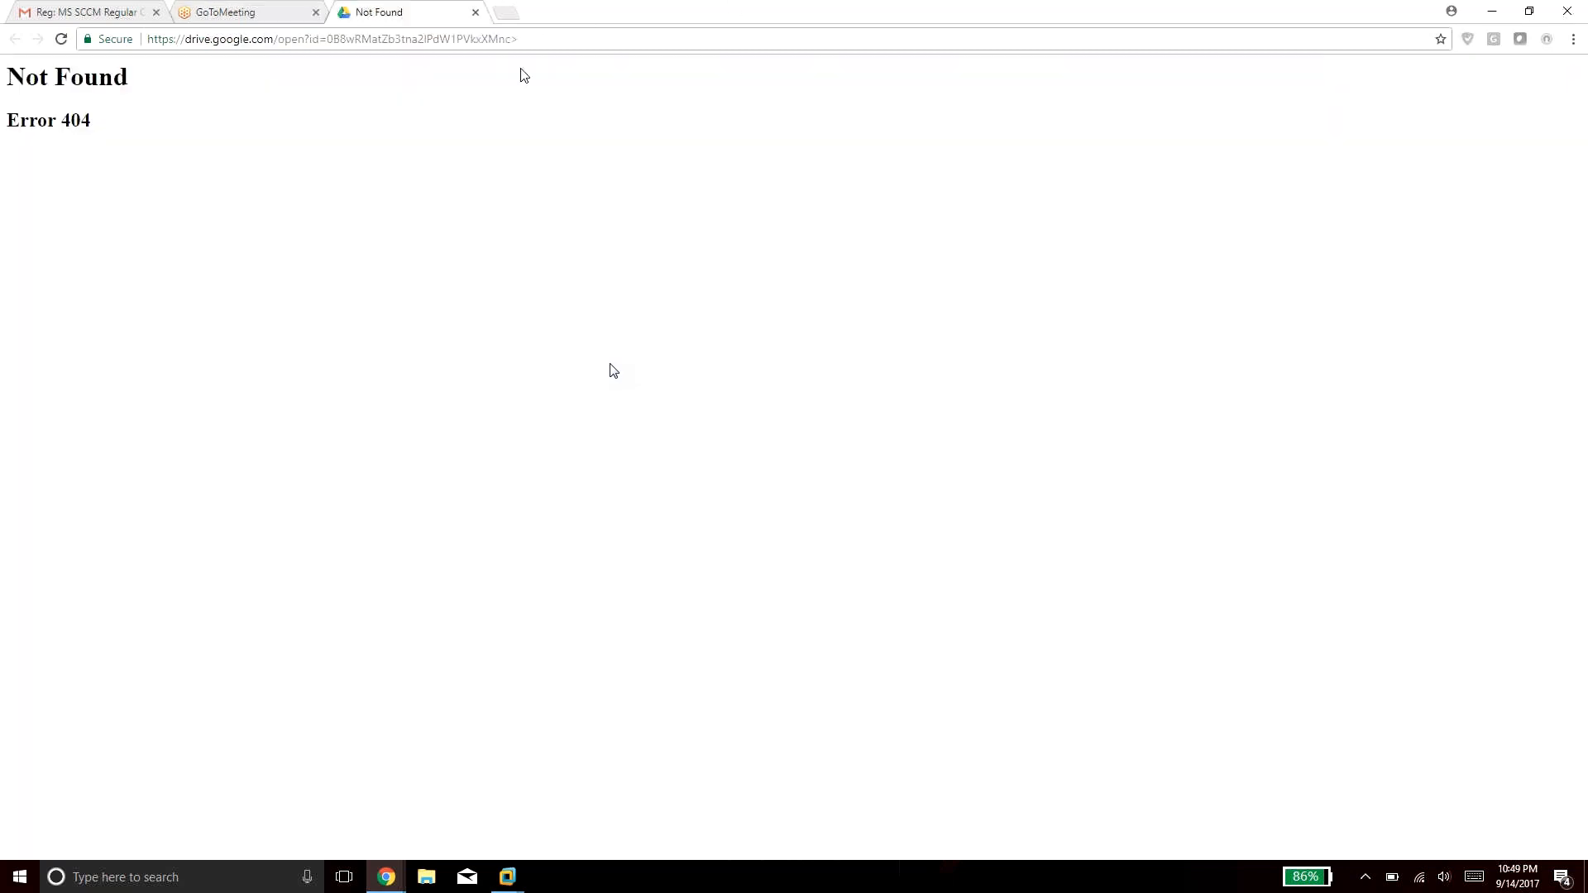
left_click(537, 39)
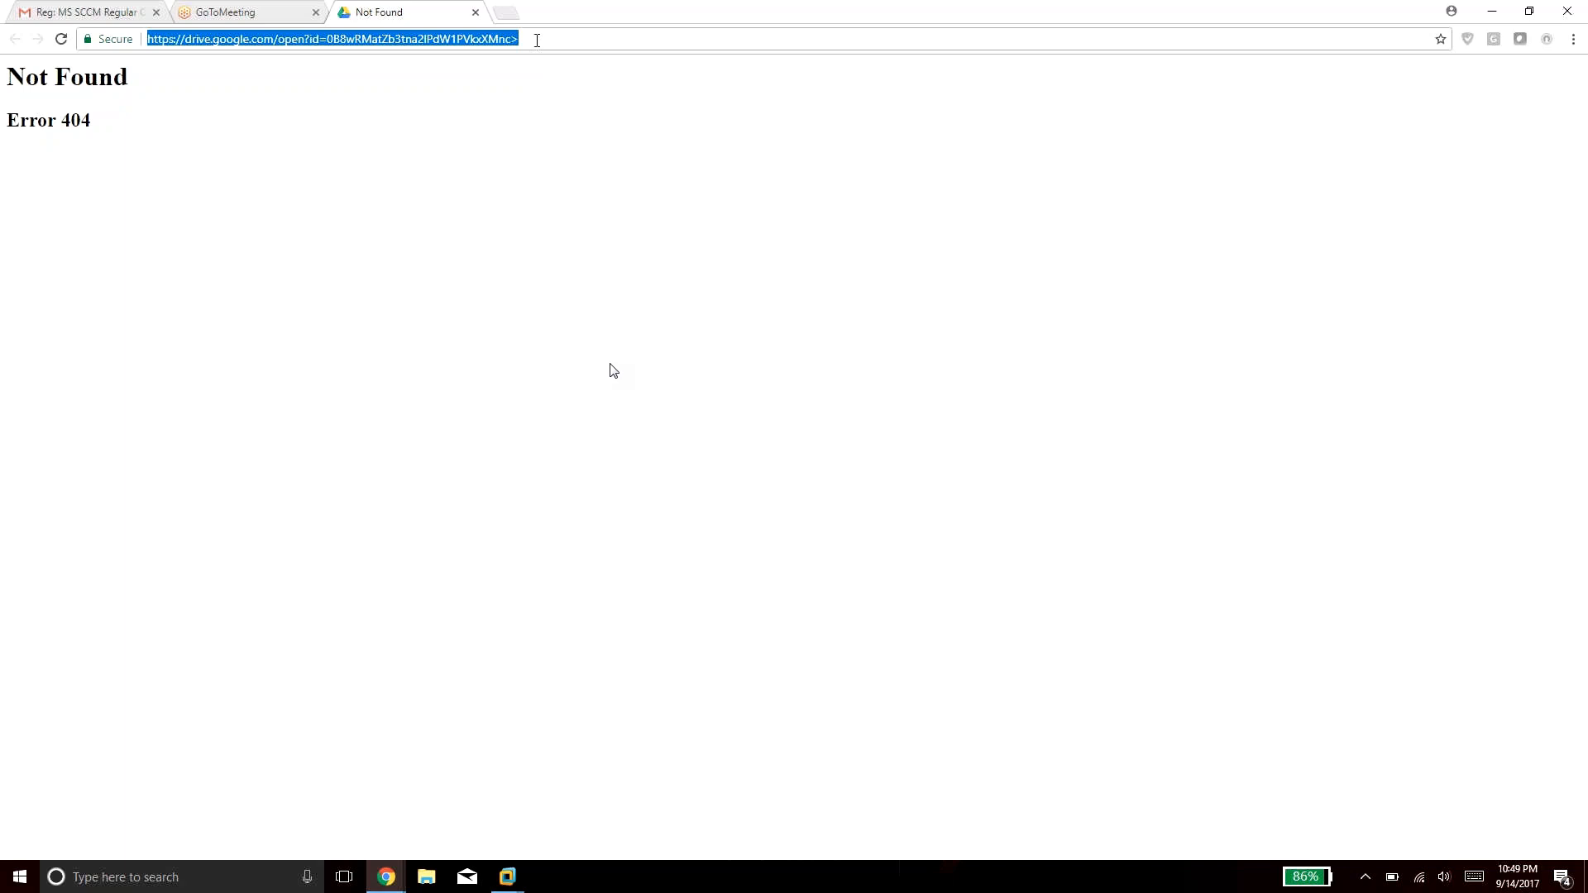
key("ctrl+v")
key("Return")
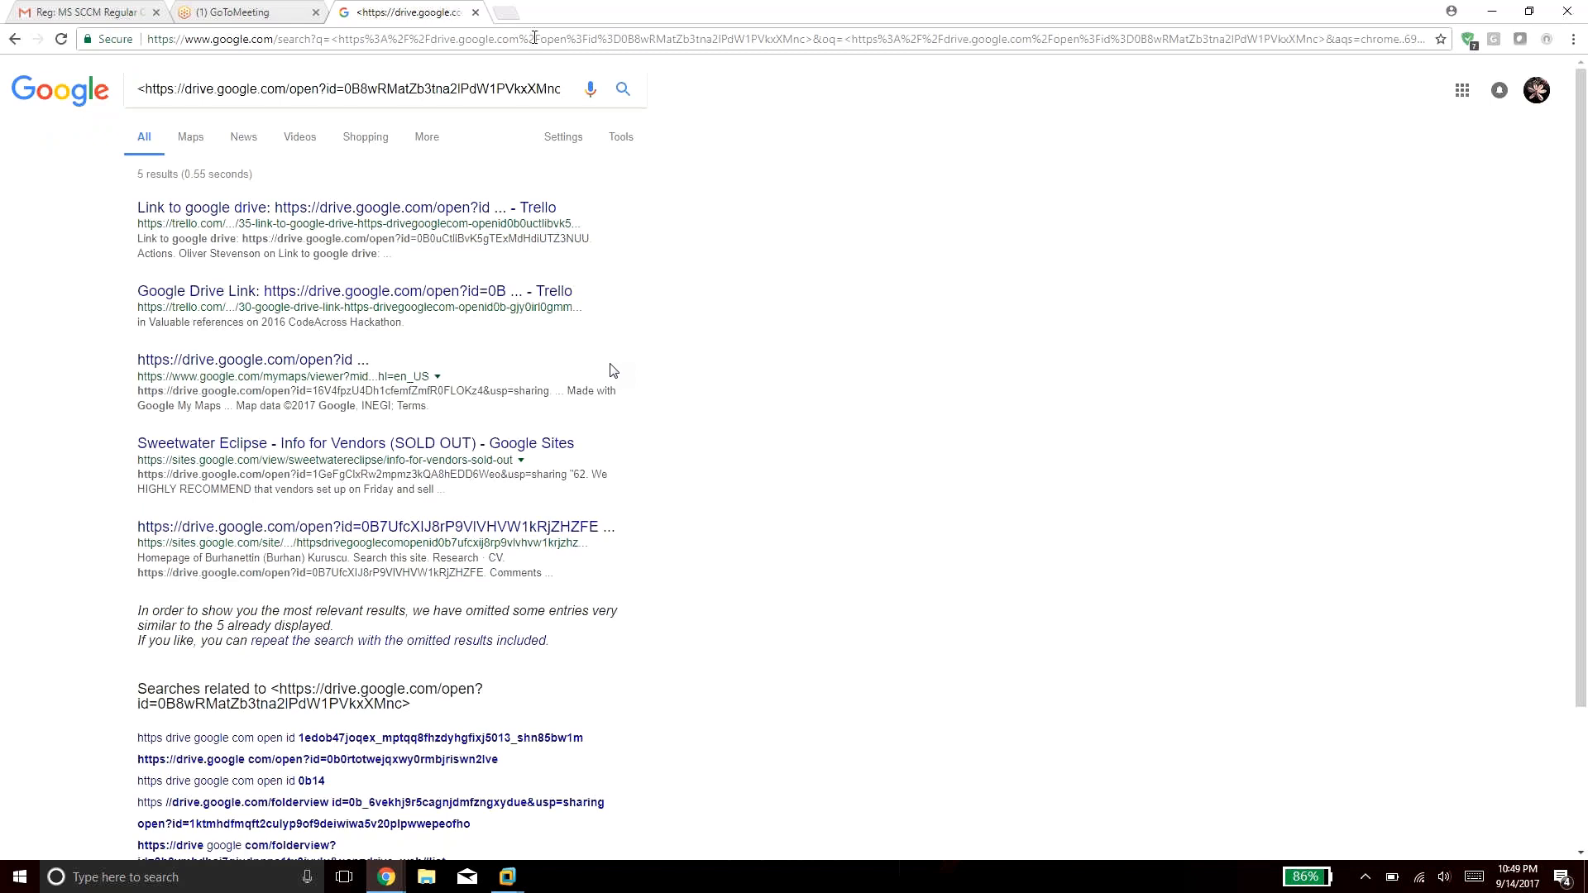
left_click(260, 4)
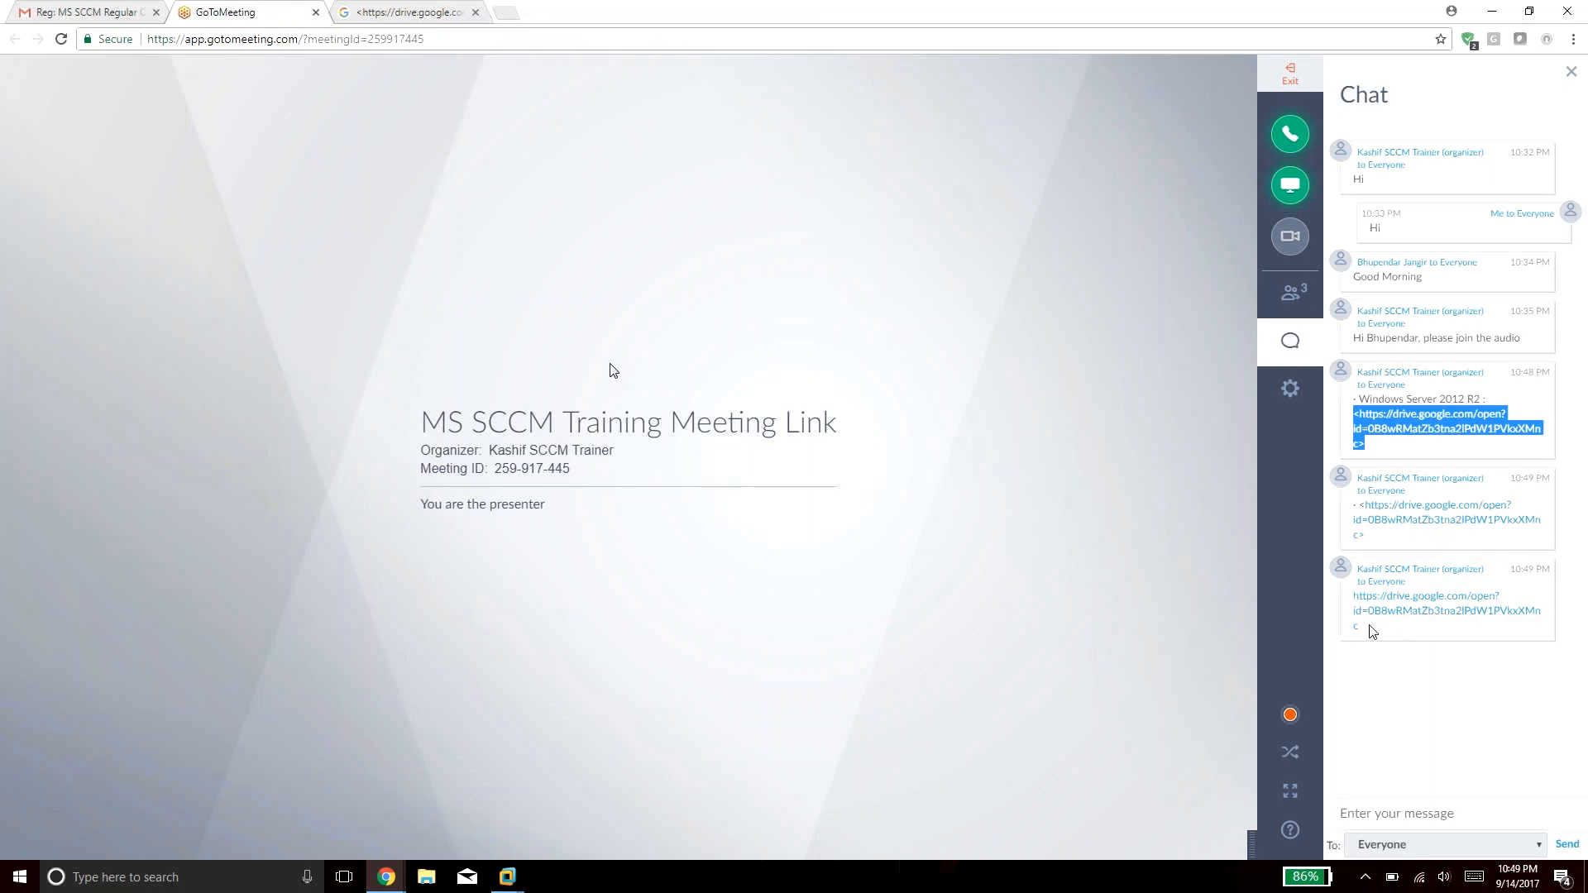
Paste the newest chat Drive link into the search-results tab to open the Windows Server 2012 R2.ISO page.
left_click(1372, 630)
left_click_drag(1358, 625, 1349, 593)
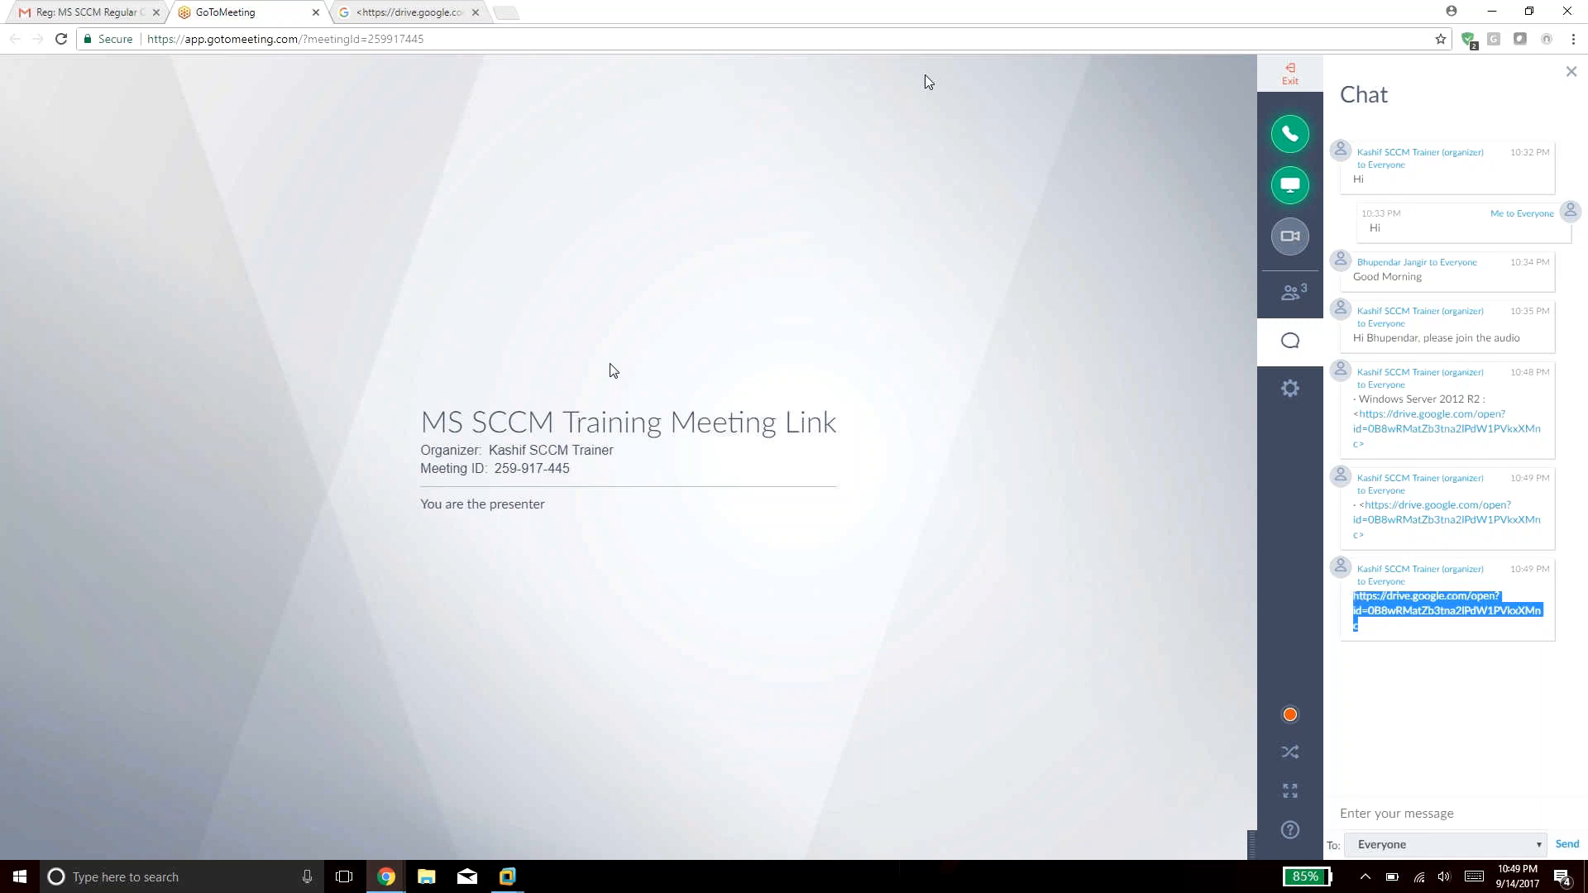
left_click(381, 6)
left_click(345, 39)
key("Return")
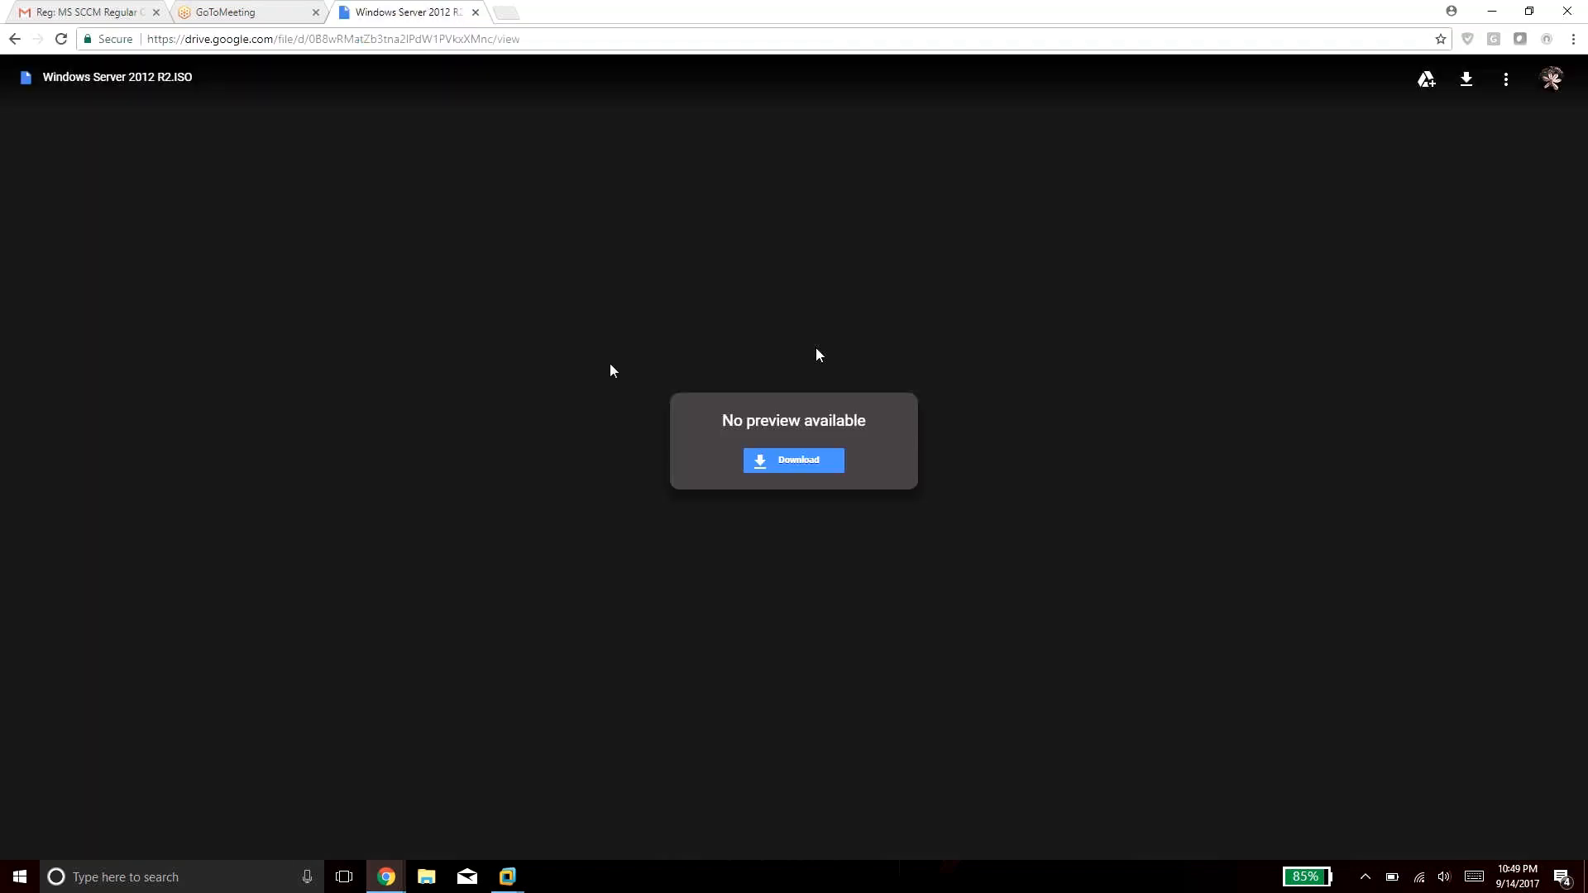
Start the 4.2G Windows Server 2012 R2.ISO download, choosing Download anyway past the virus-scan warning.
left_click(821, 463)
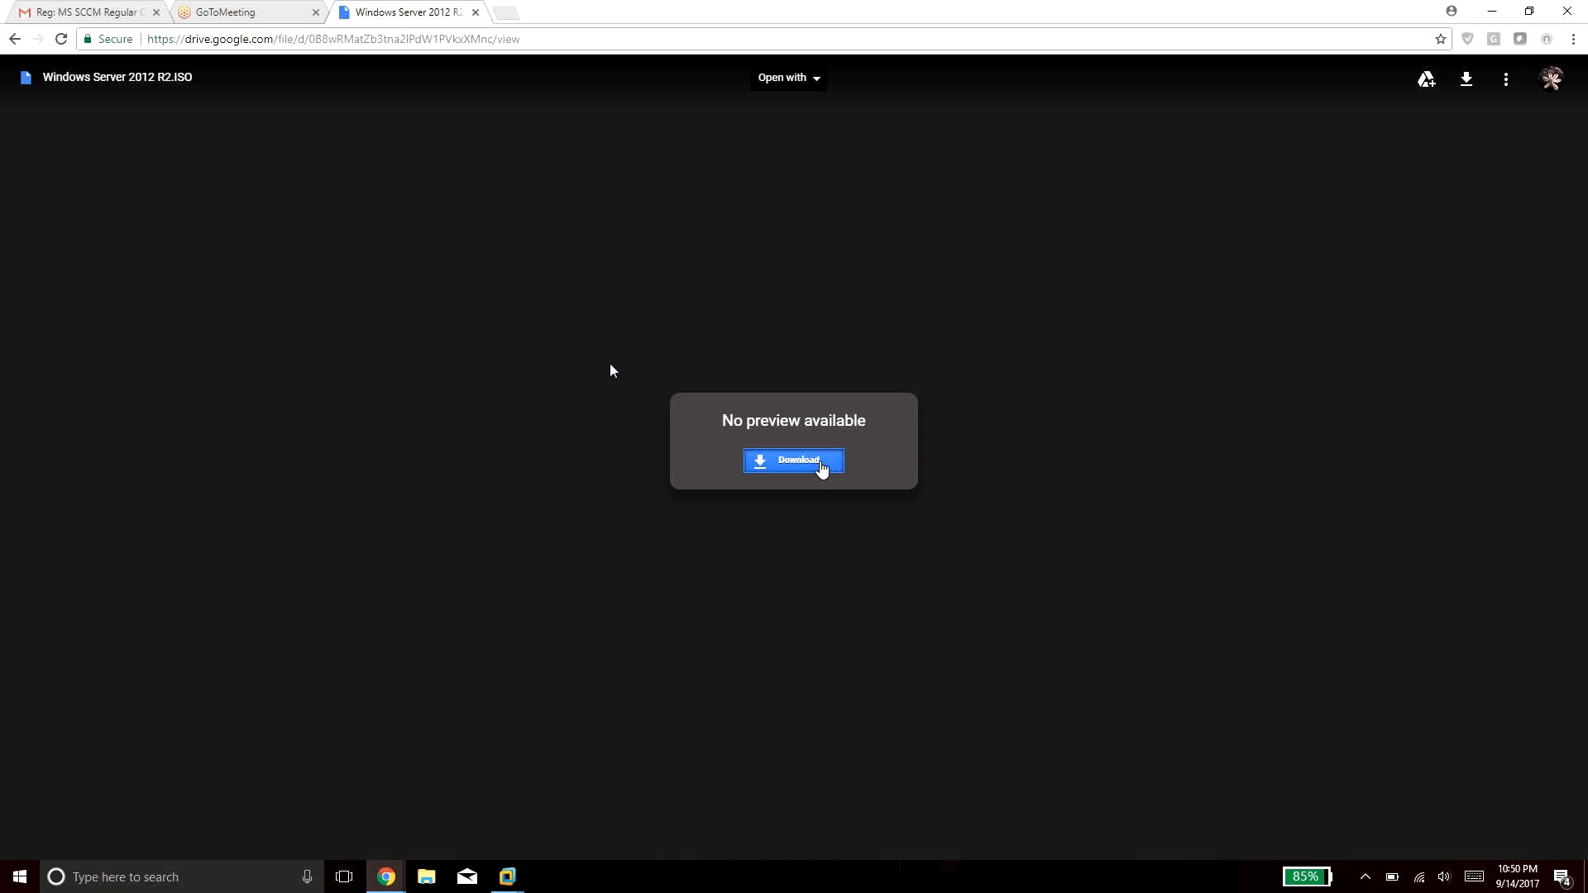
left_click(822, 463)
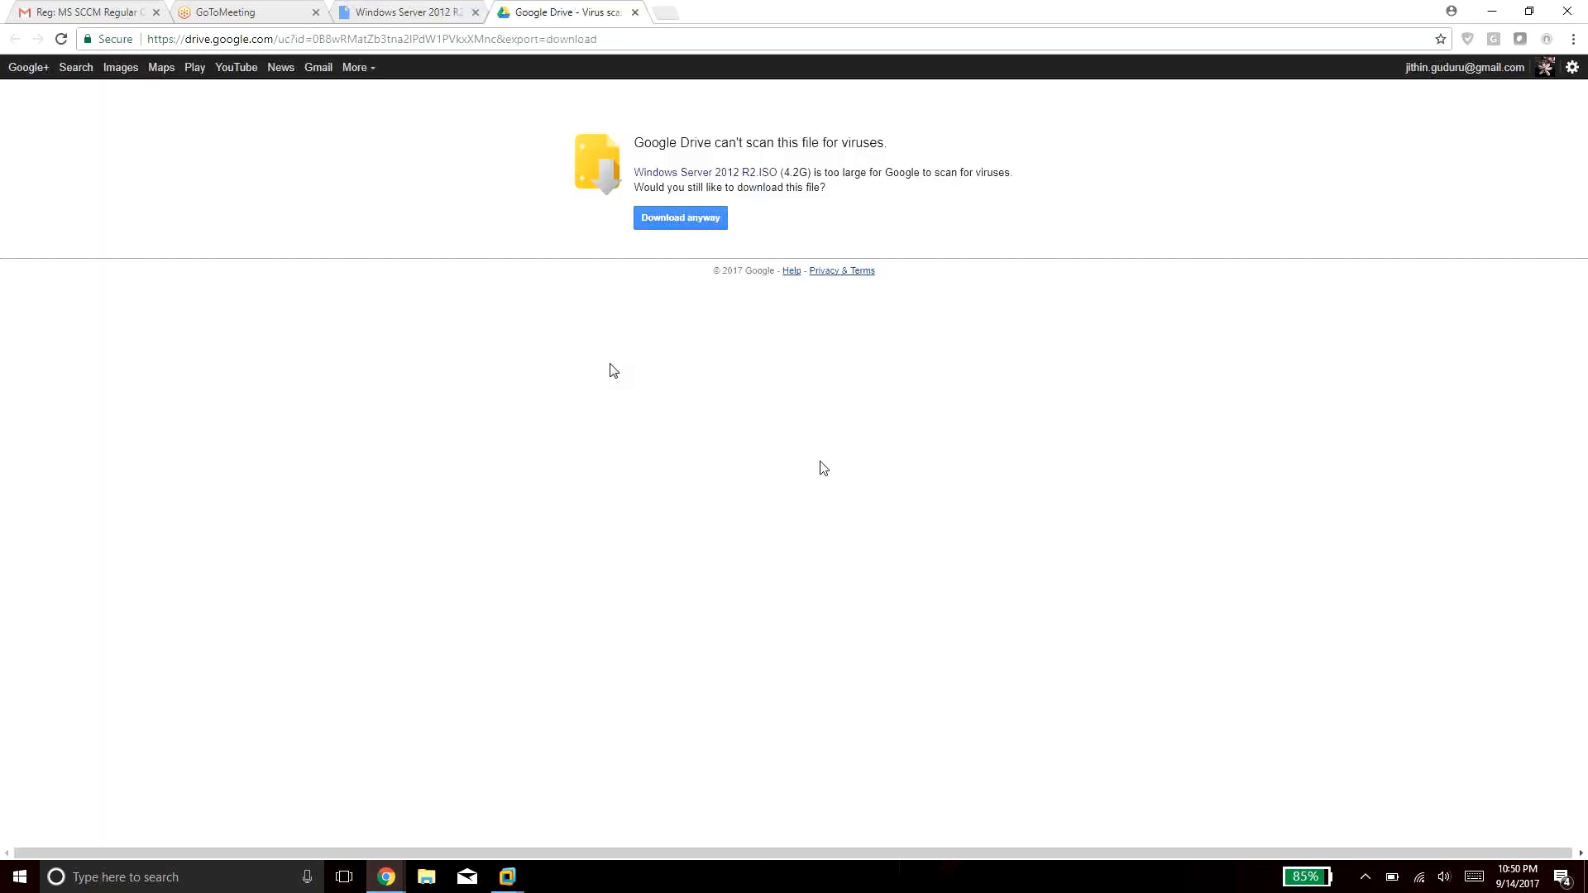
left_click(653, 218)
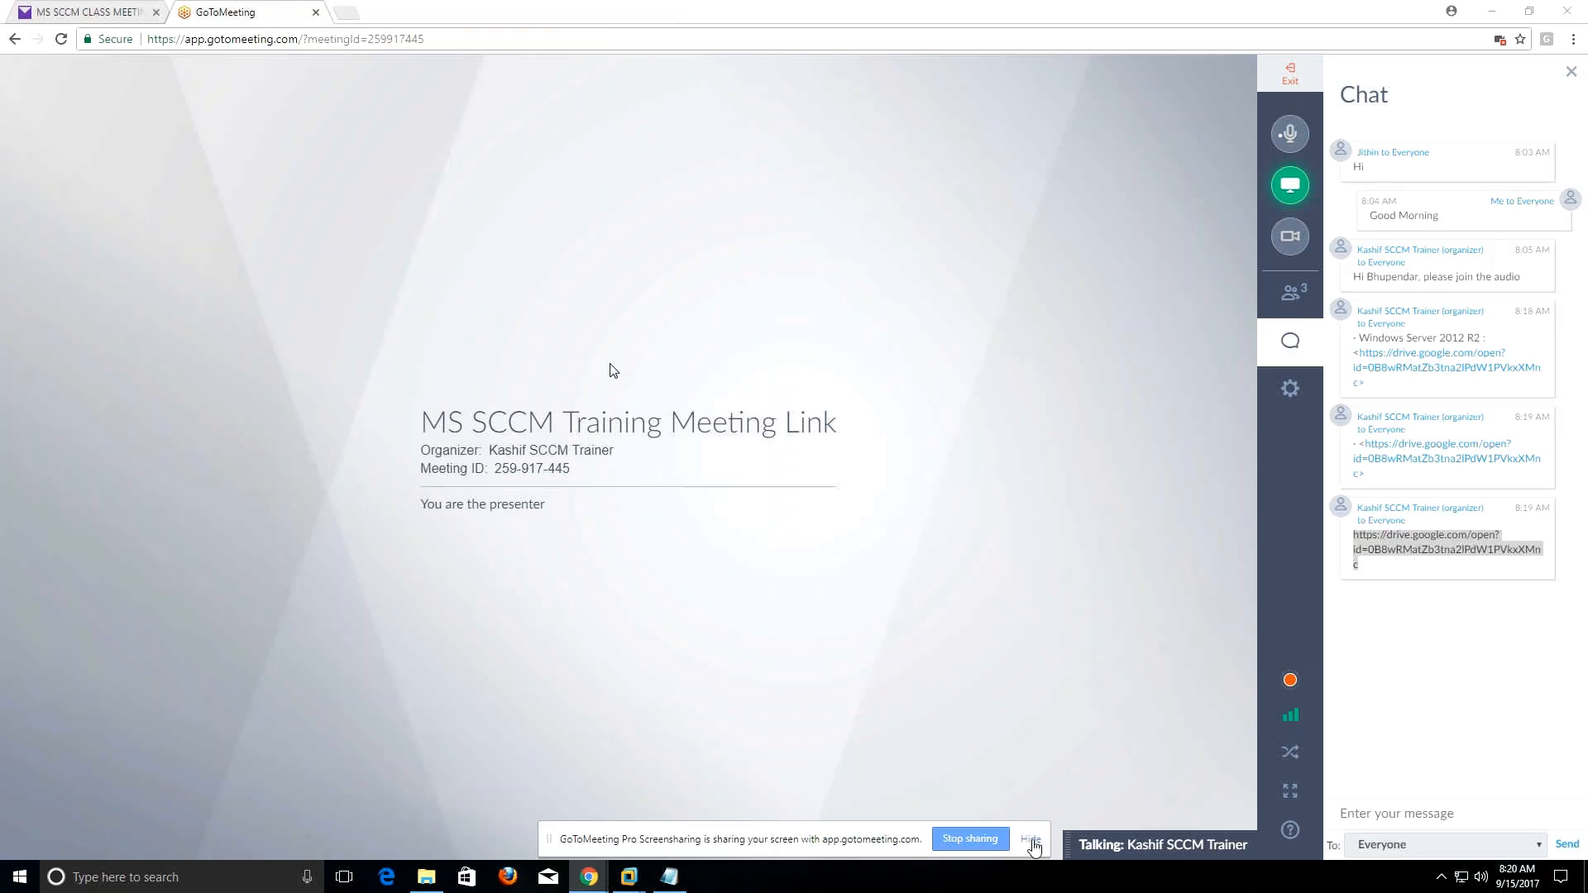
Hide the GoToMeeting screen-sharing notification bar.
left_click(1031, 840)
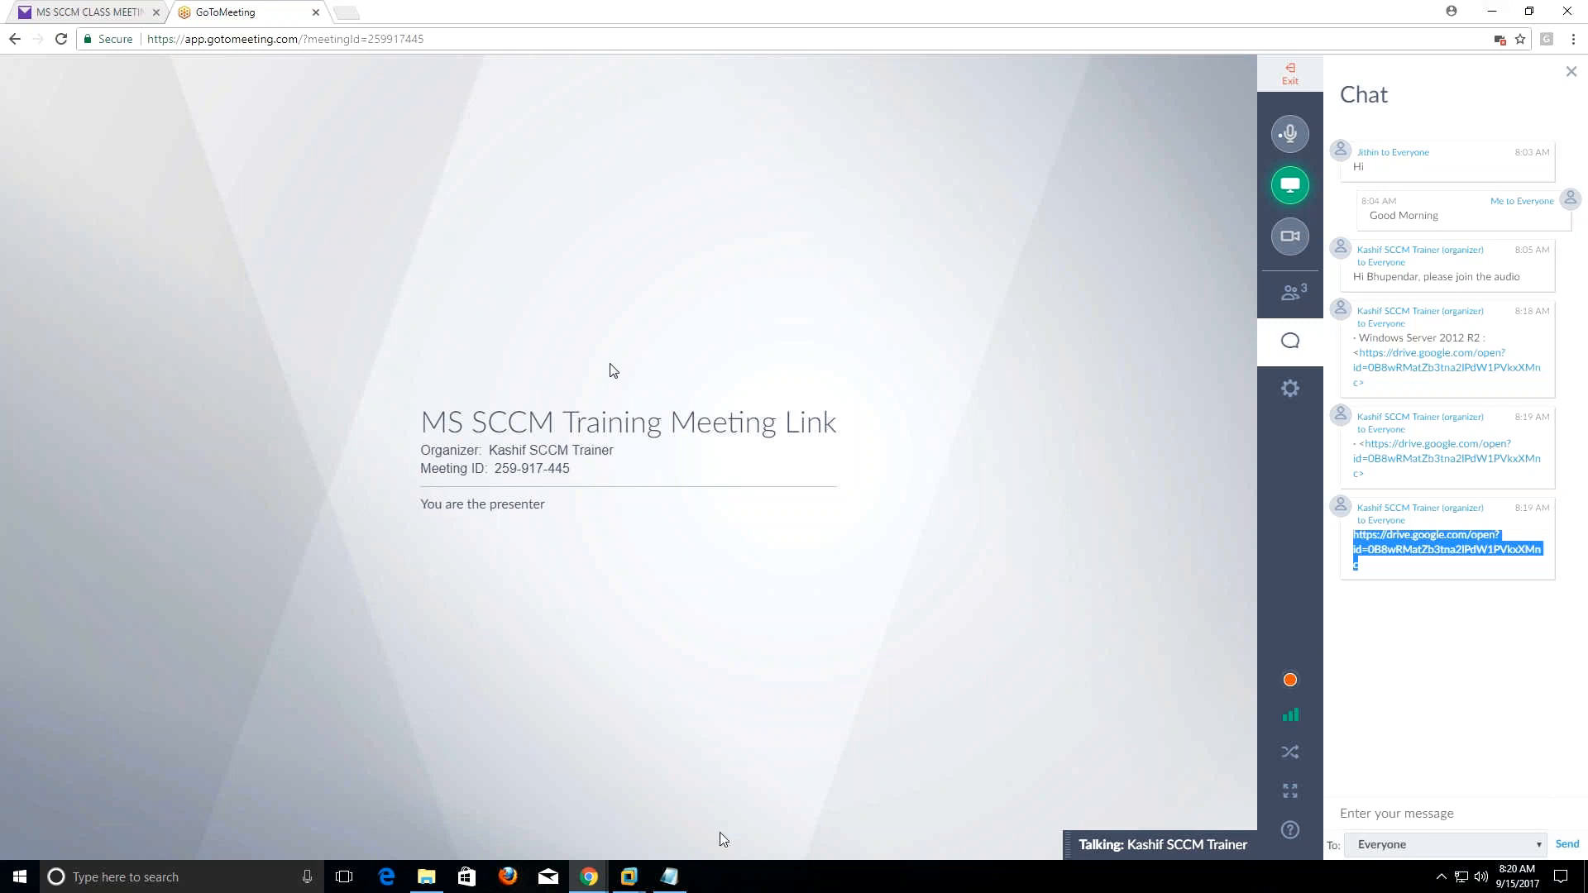
Close the Untitled Notepad window from the taskbar, discarding its notes with Don't Save.
left_click(666, 877)
right_click(666, 877)
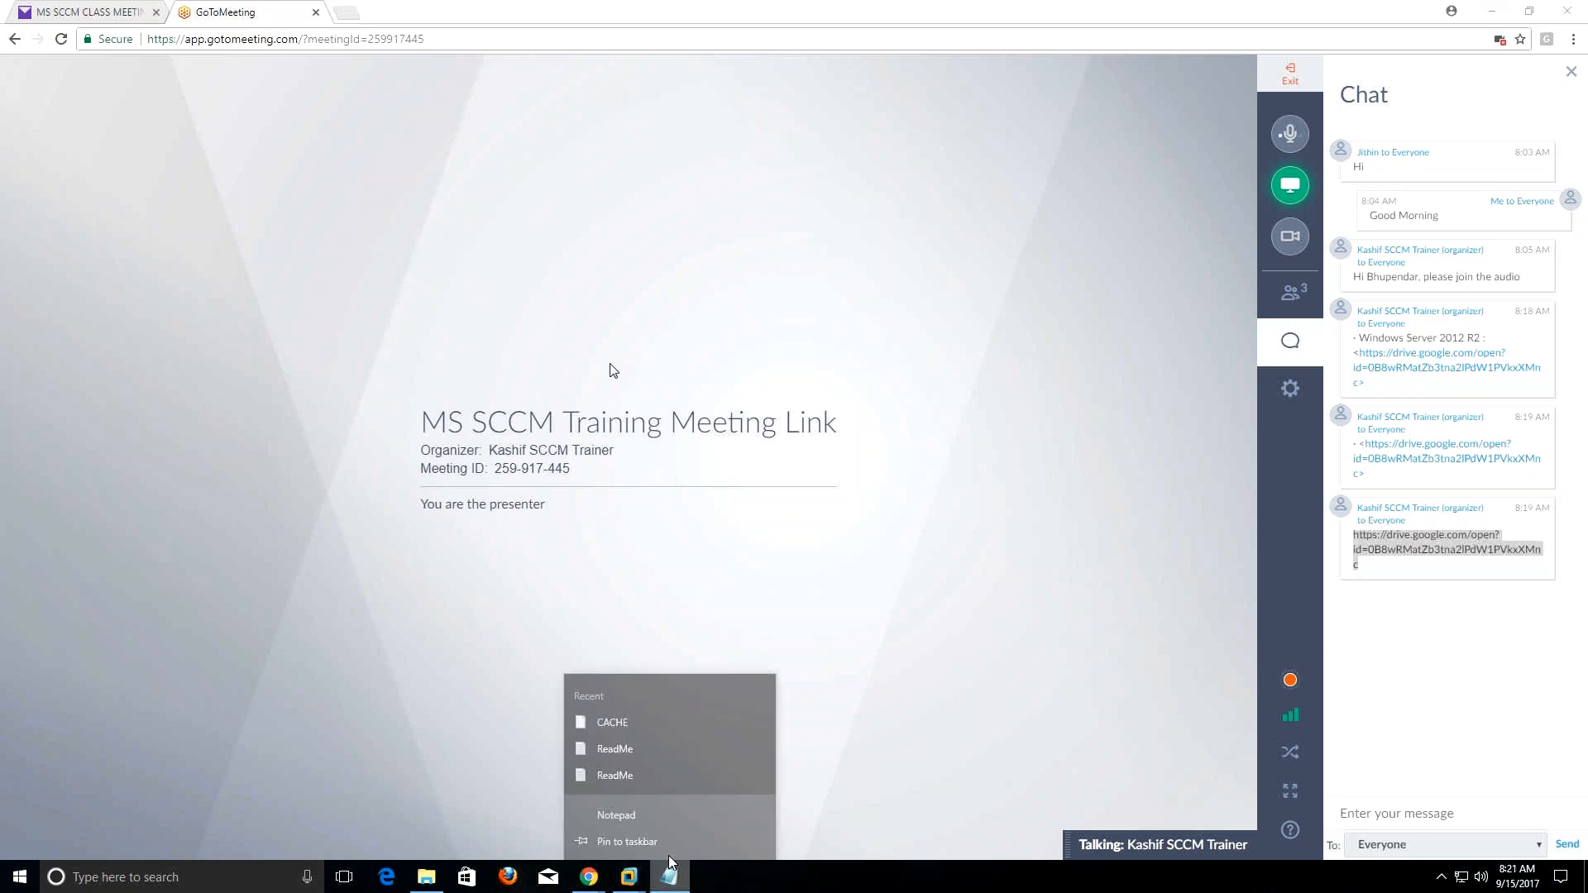
left_click(628, 840)
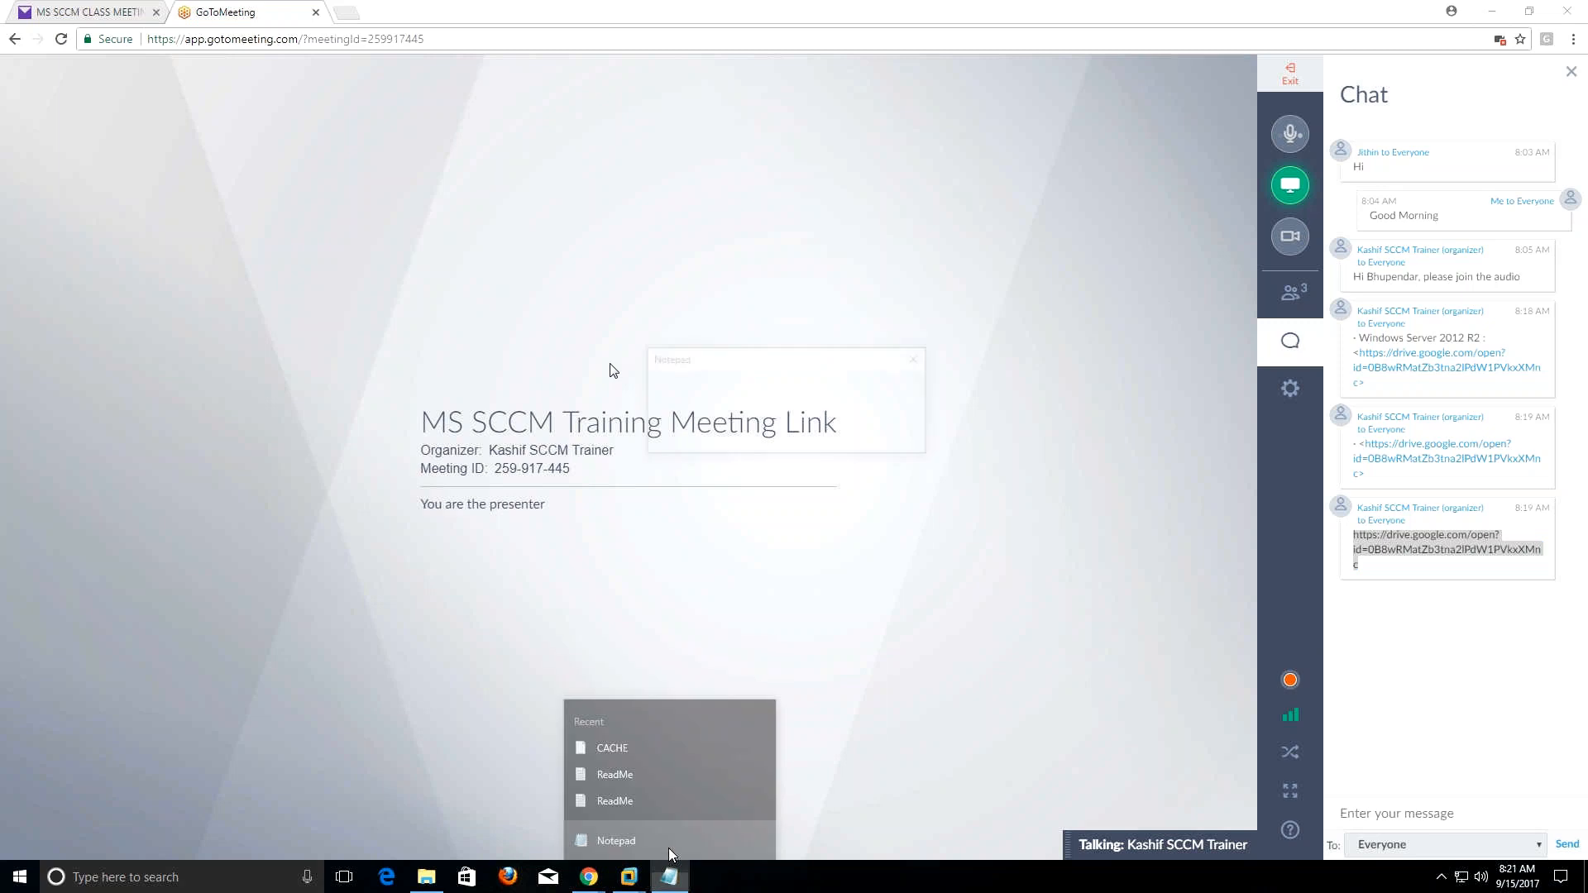
left_click(822, 440)
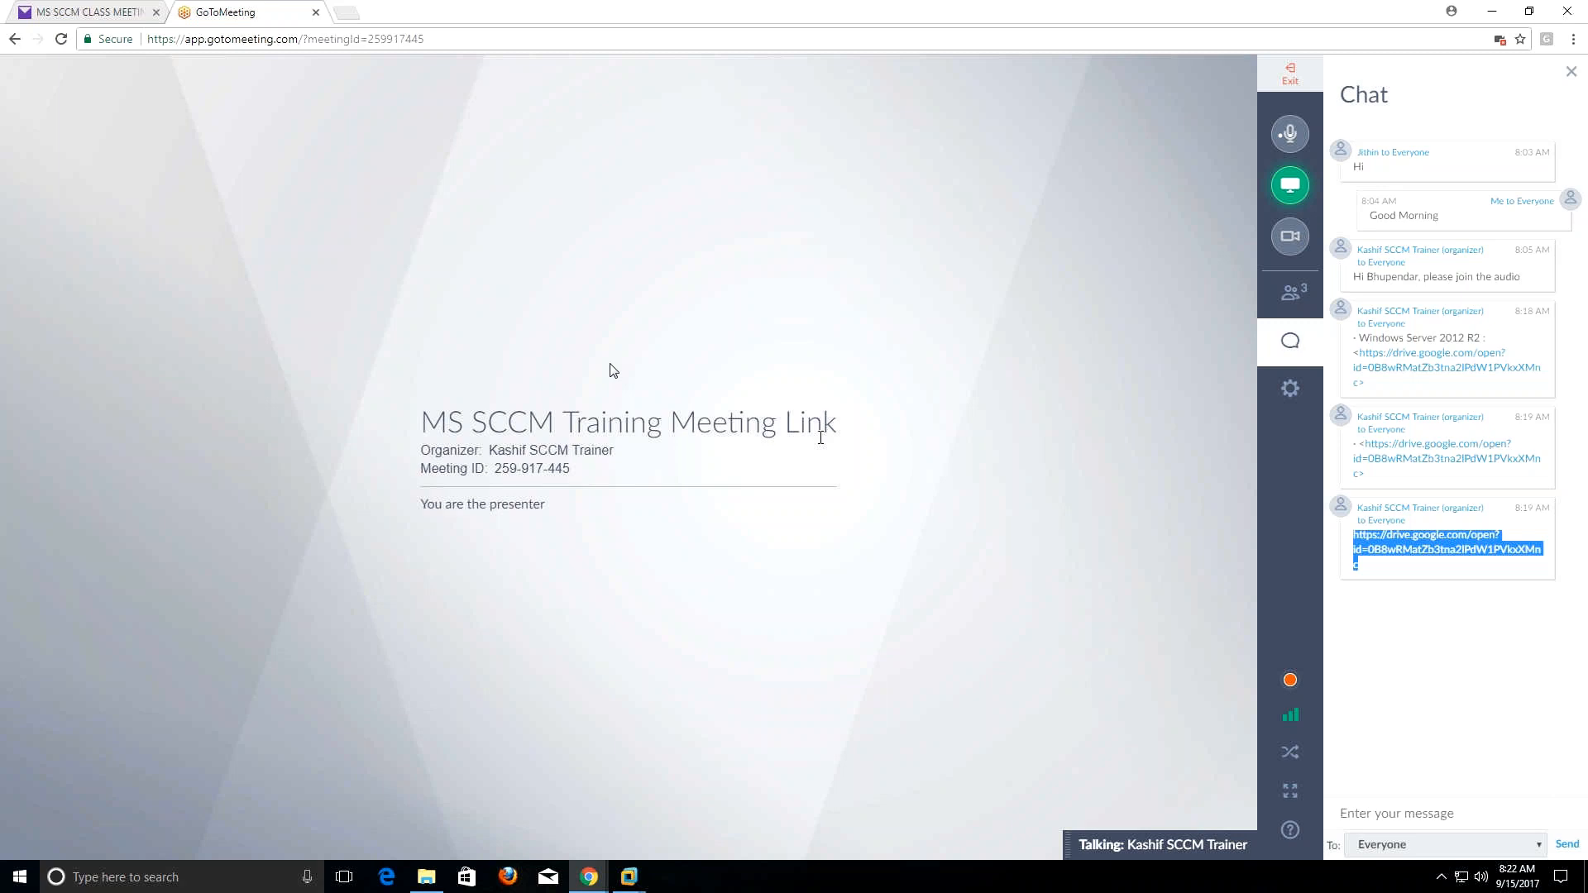
Open the Domain Controller VM full screen from the VMware taskbar previews.
left_click(625, 882)
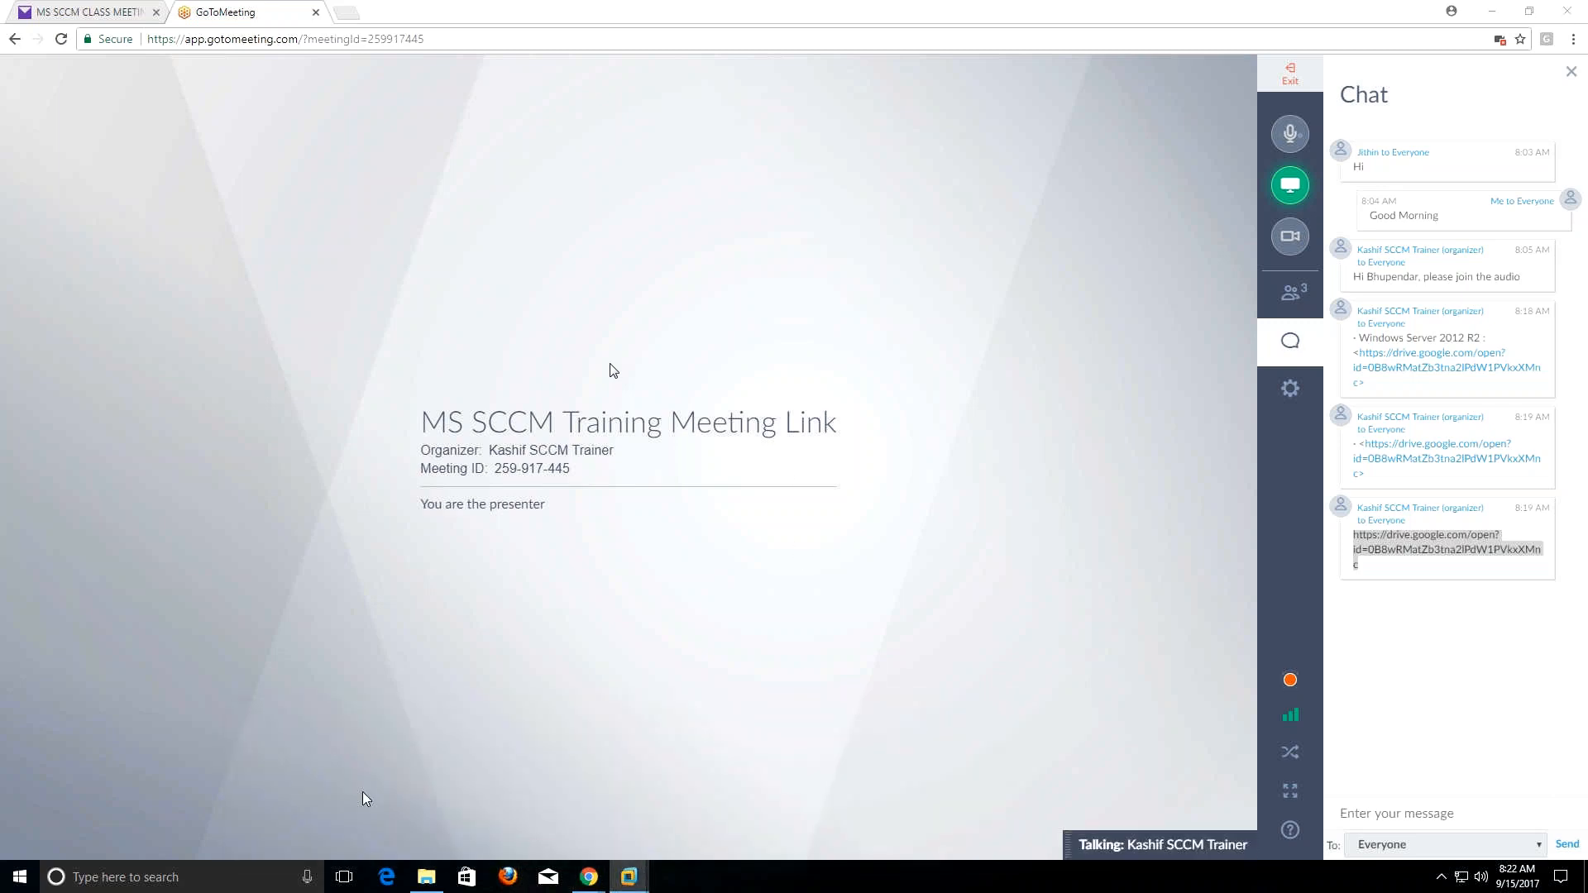
left_click(630, 824)
mouse_move(440, 3)
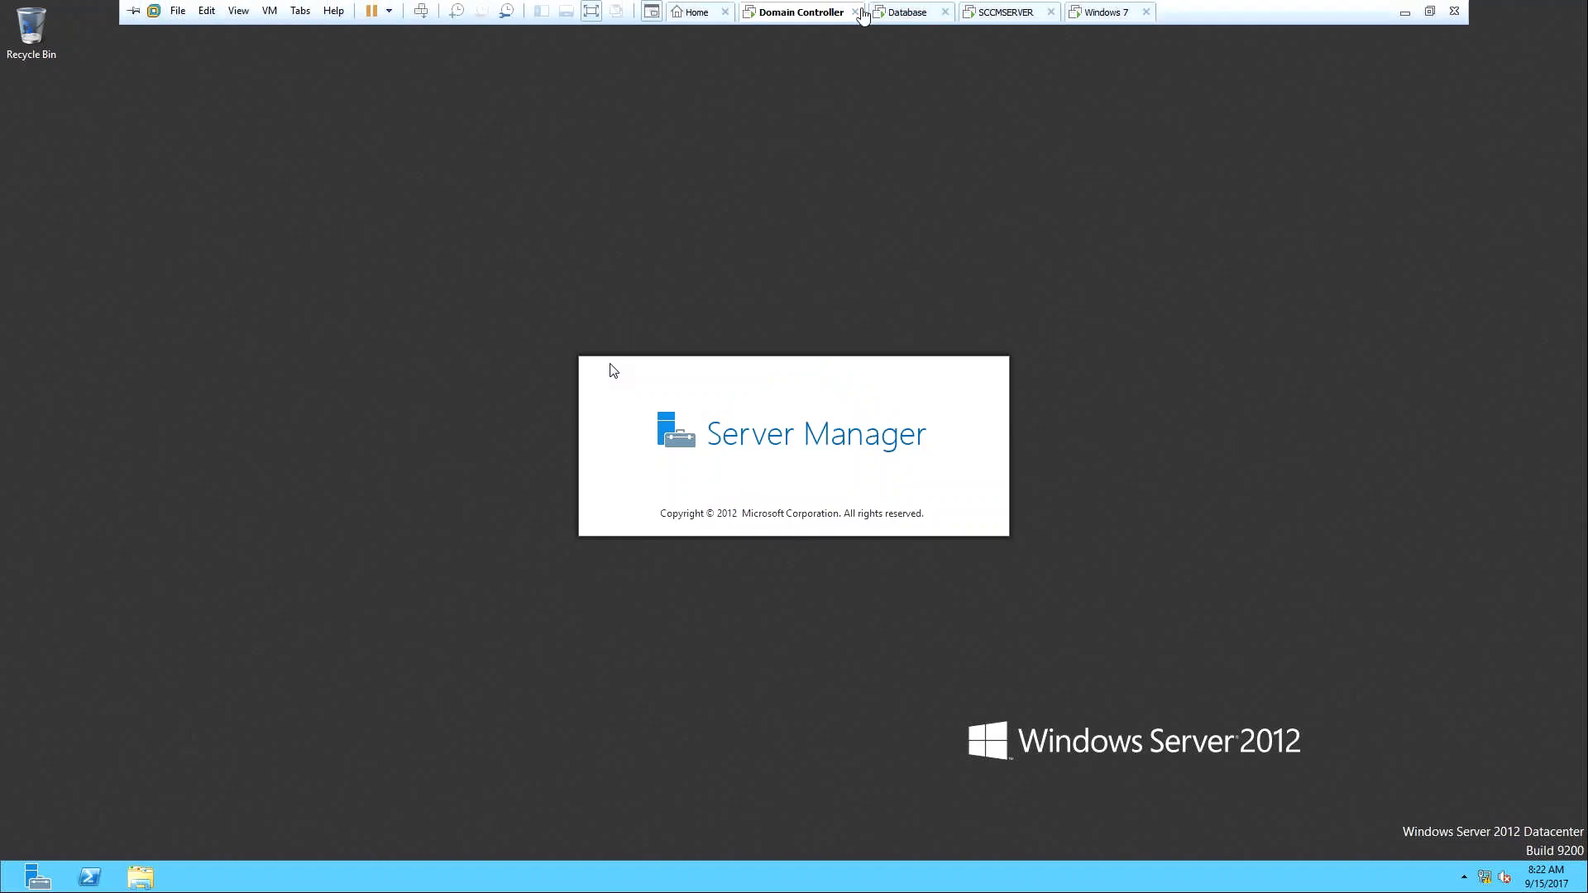
Exit full screen and send Ctrl+Alt+Insert to the Domain Controller VM to reach sign-in.
left_click(594, 9)
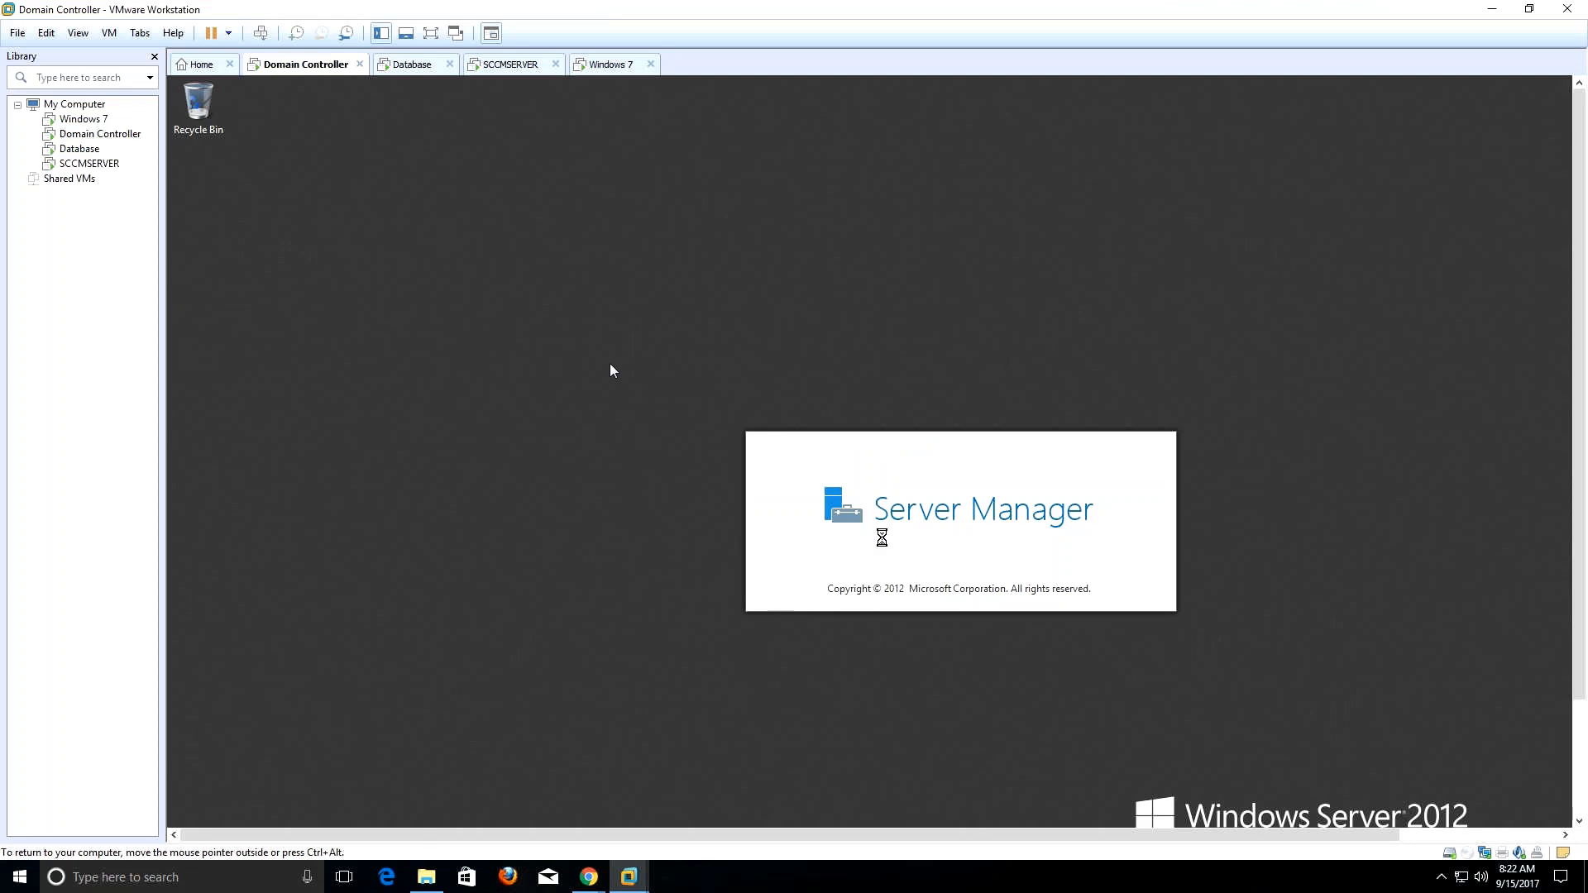
left_click(597, 546)
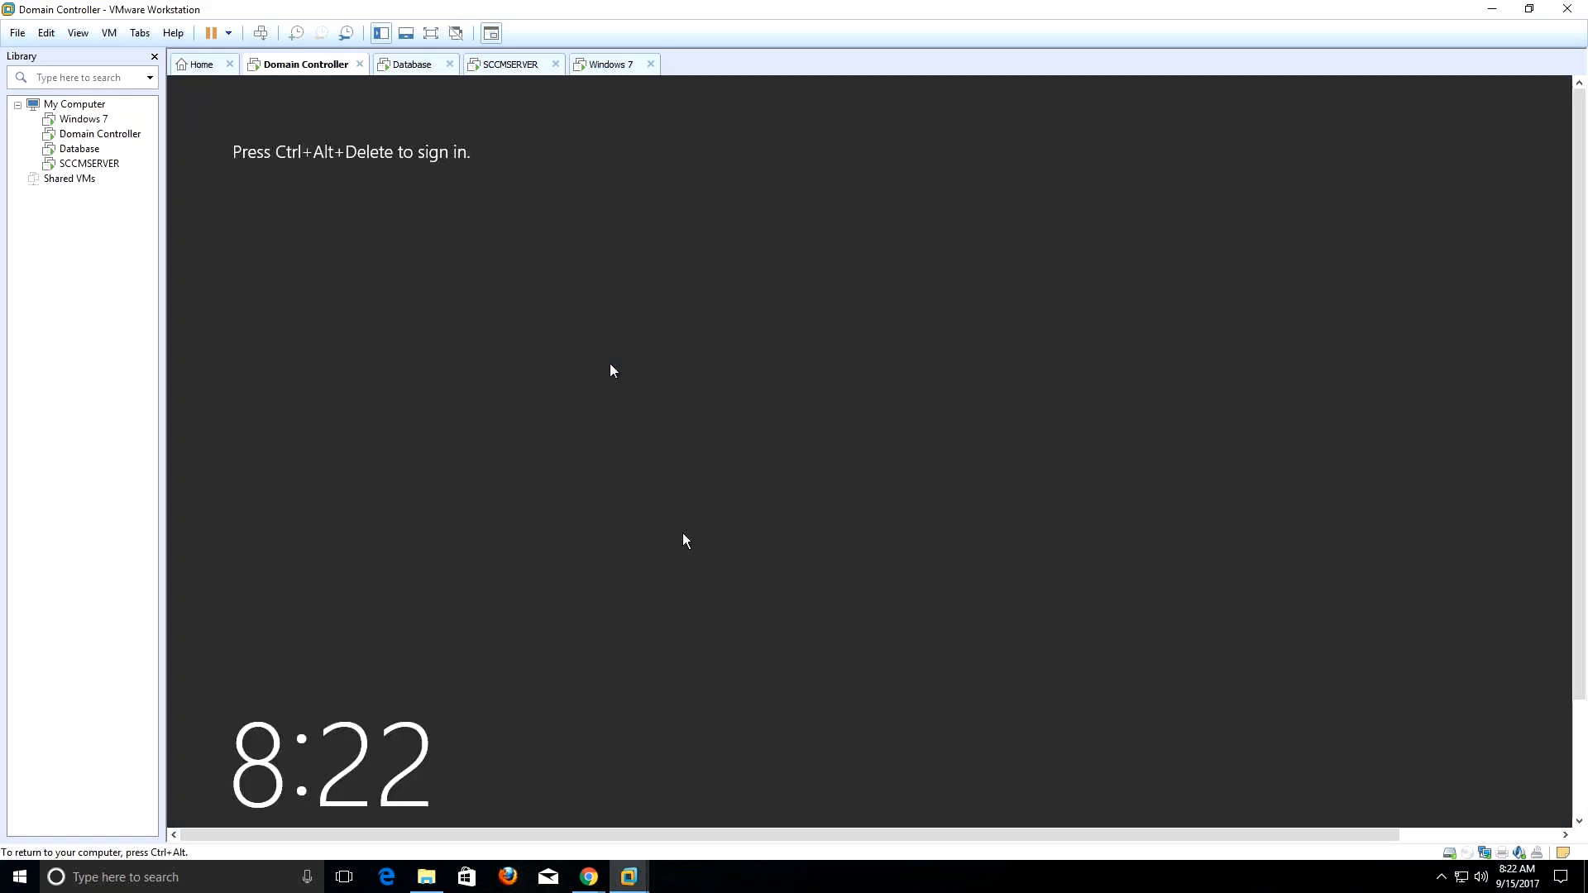
key("ctrl+alt+Insert")
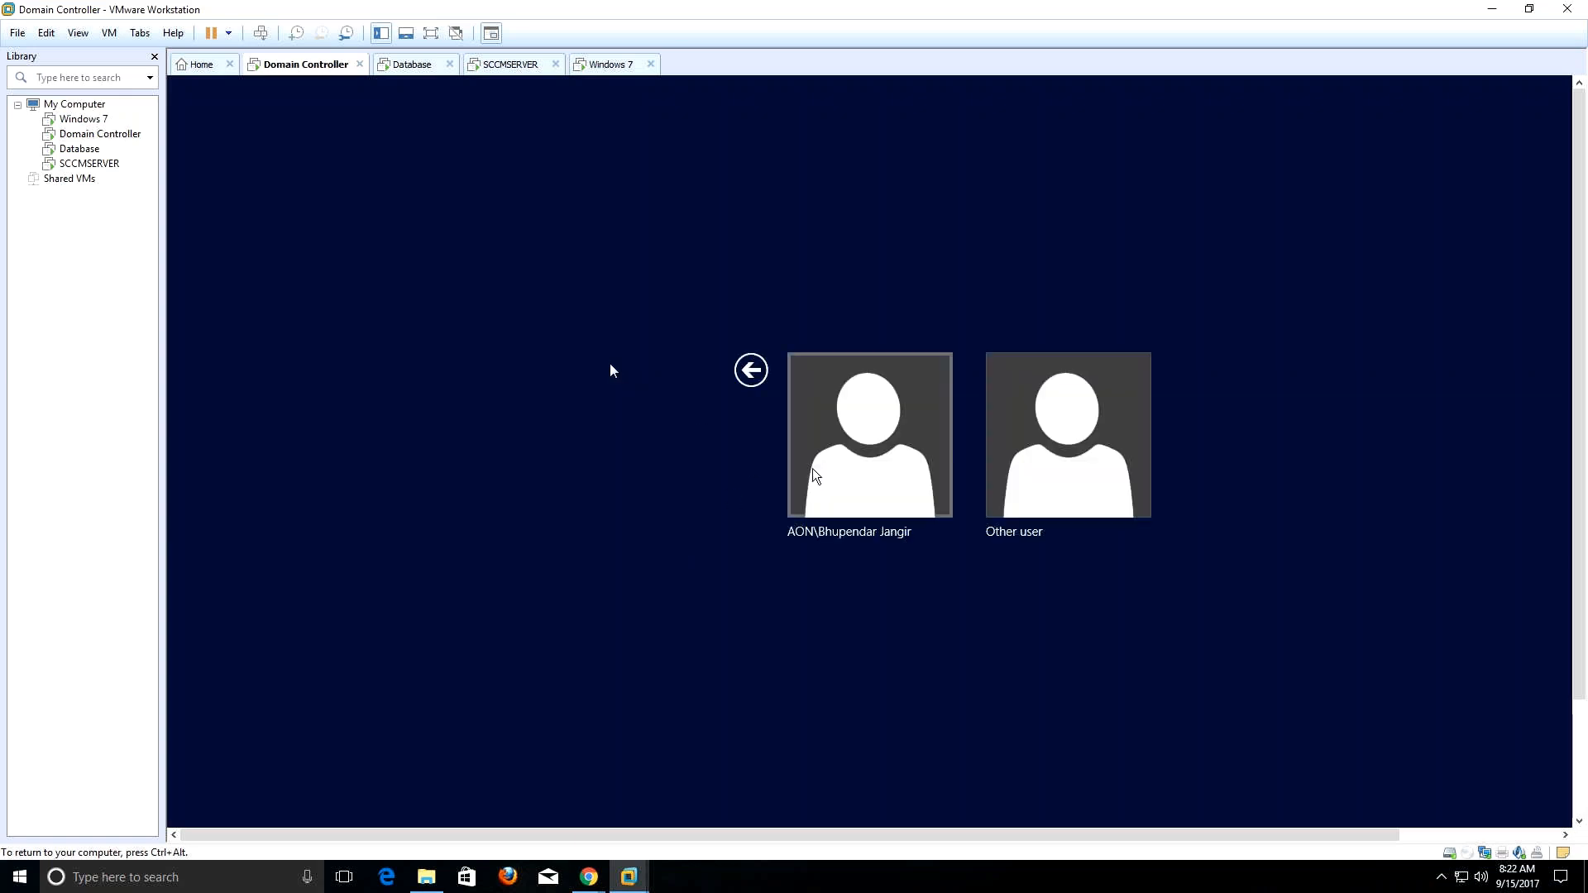
Sign in as Other user 'administrator' with the password, then release input to the host.
left_click(868, 463)
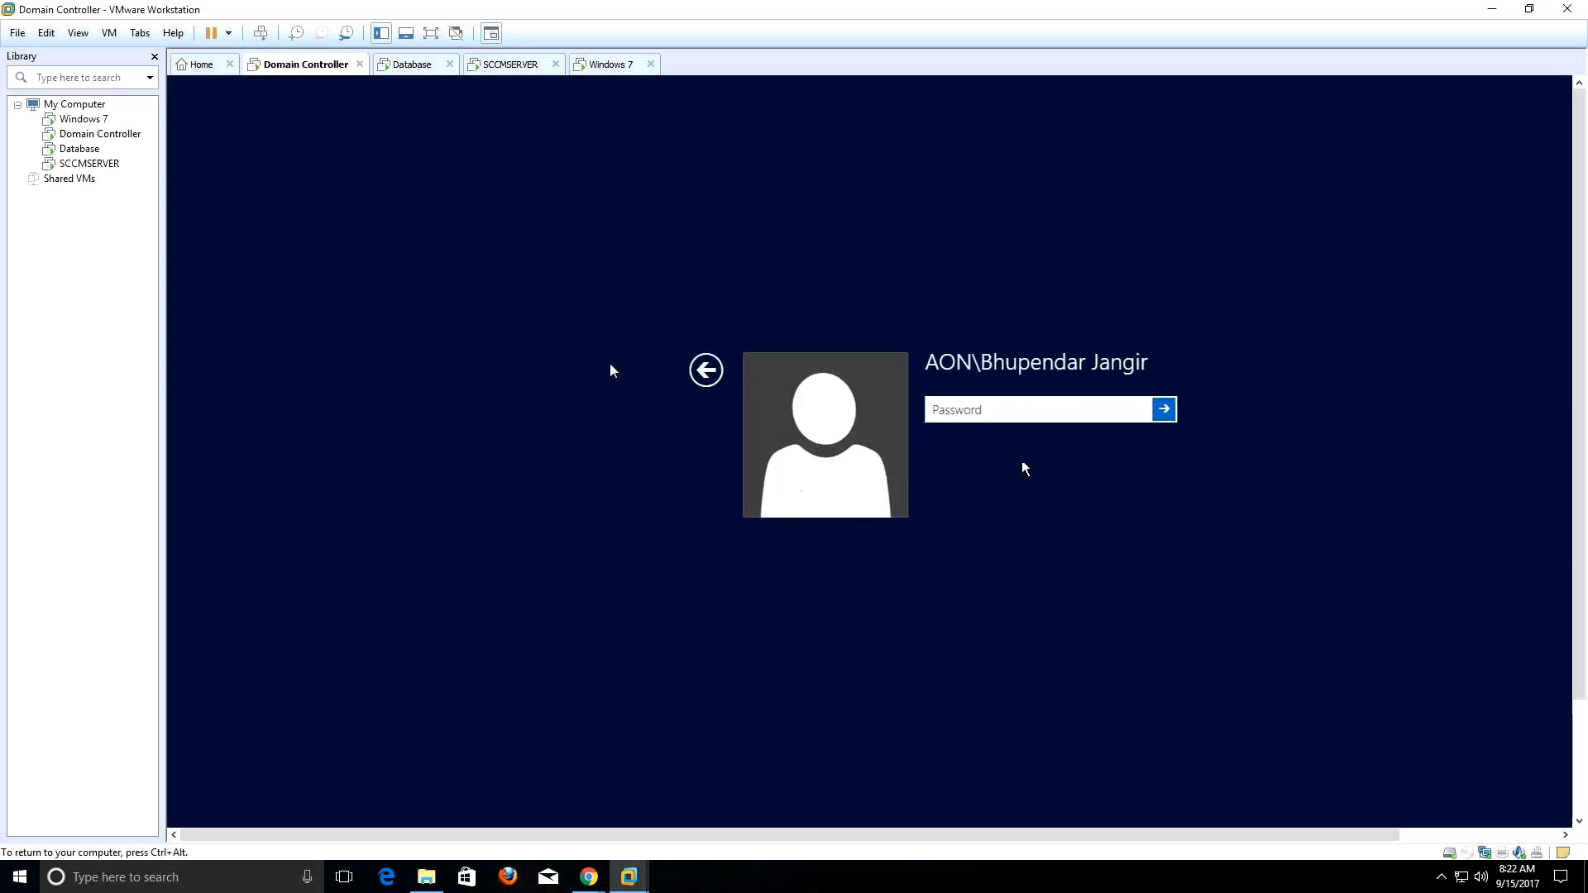
left_click(707, 372)
left_click(1009, 439)
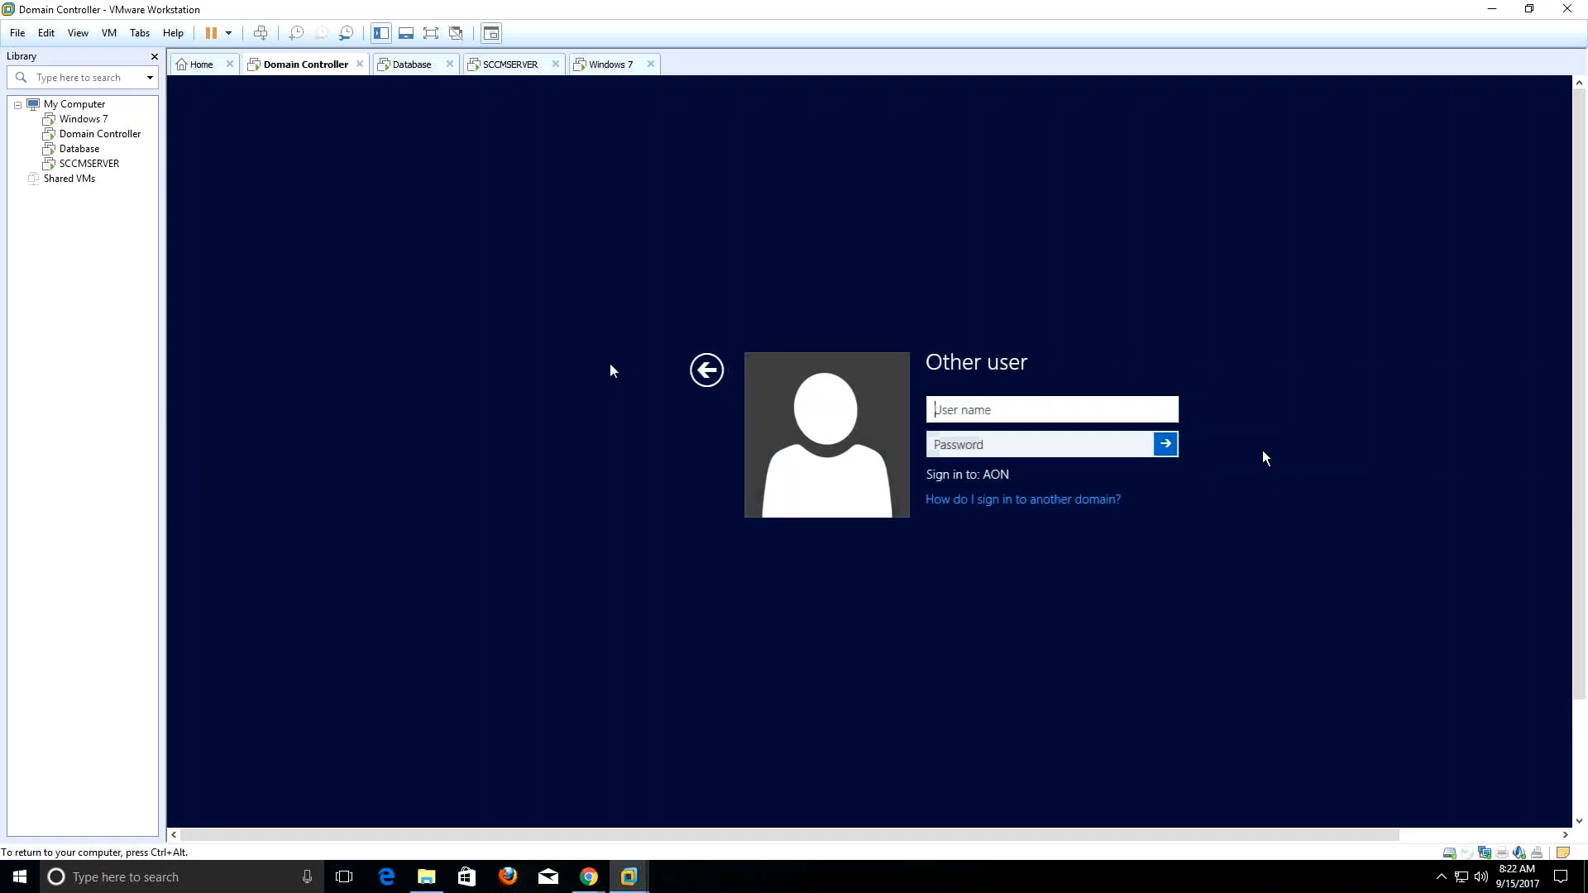
type("admini")
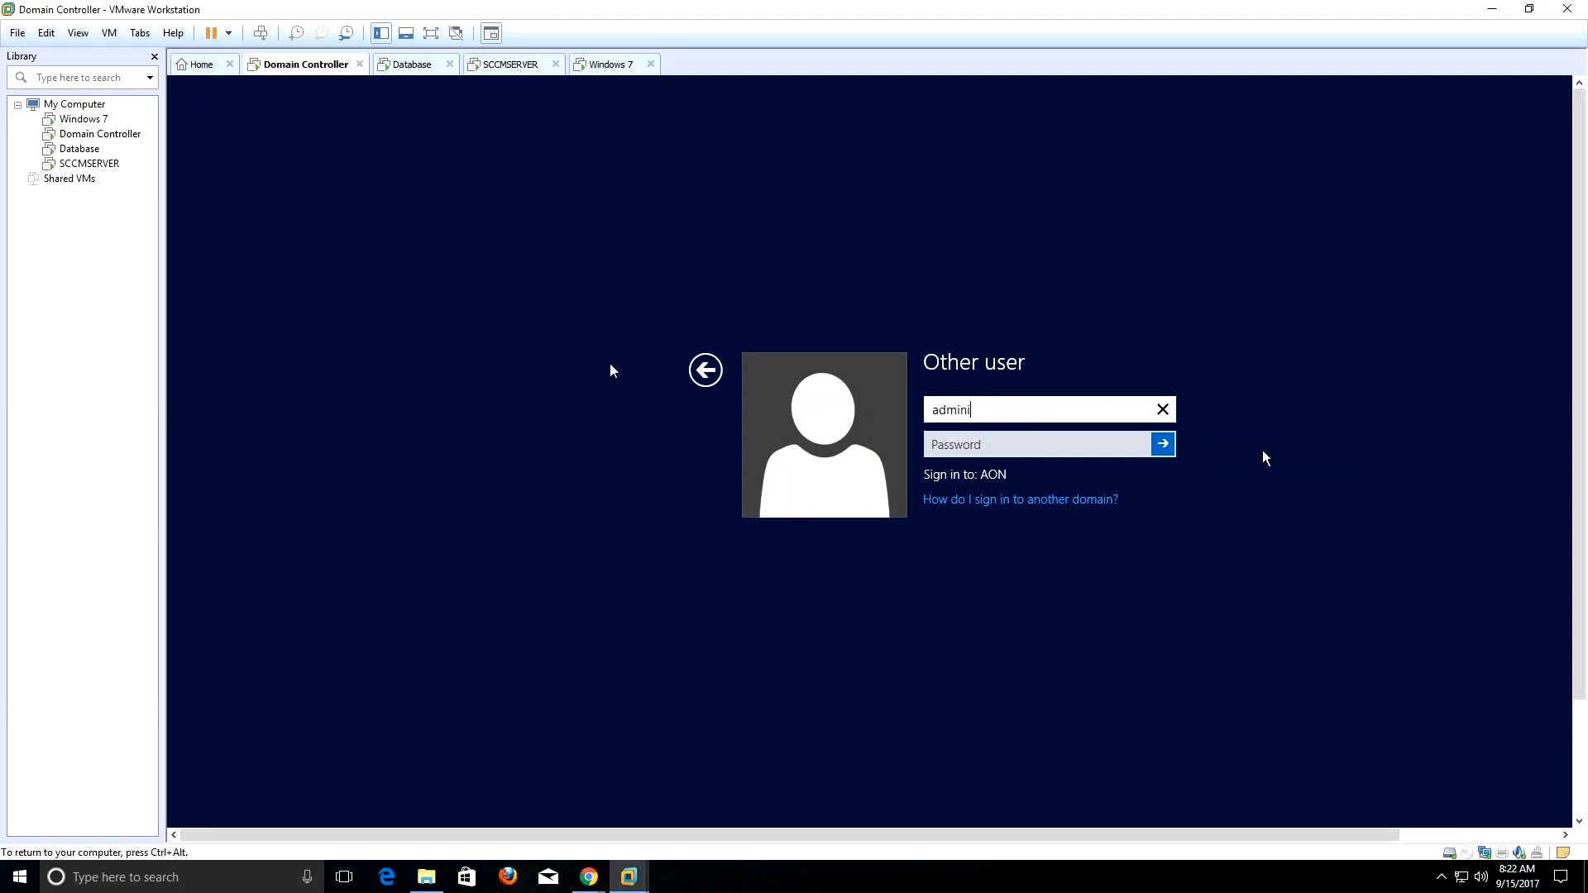
type("strator")
key("Tab")
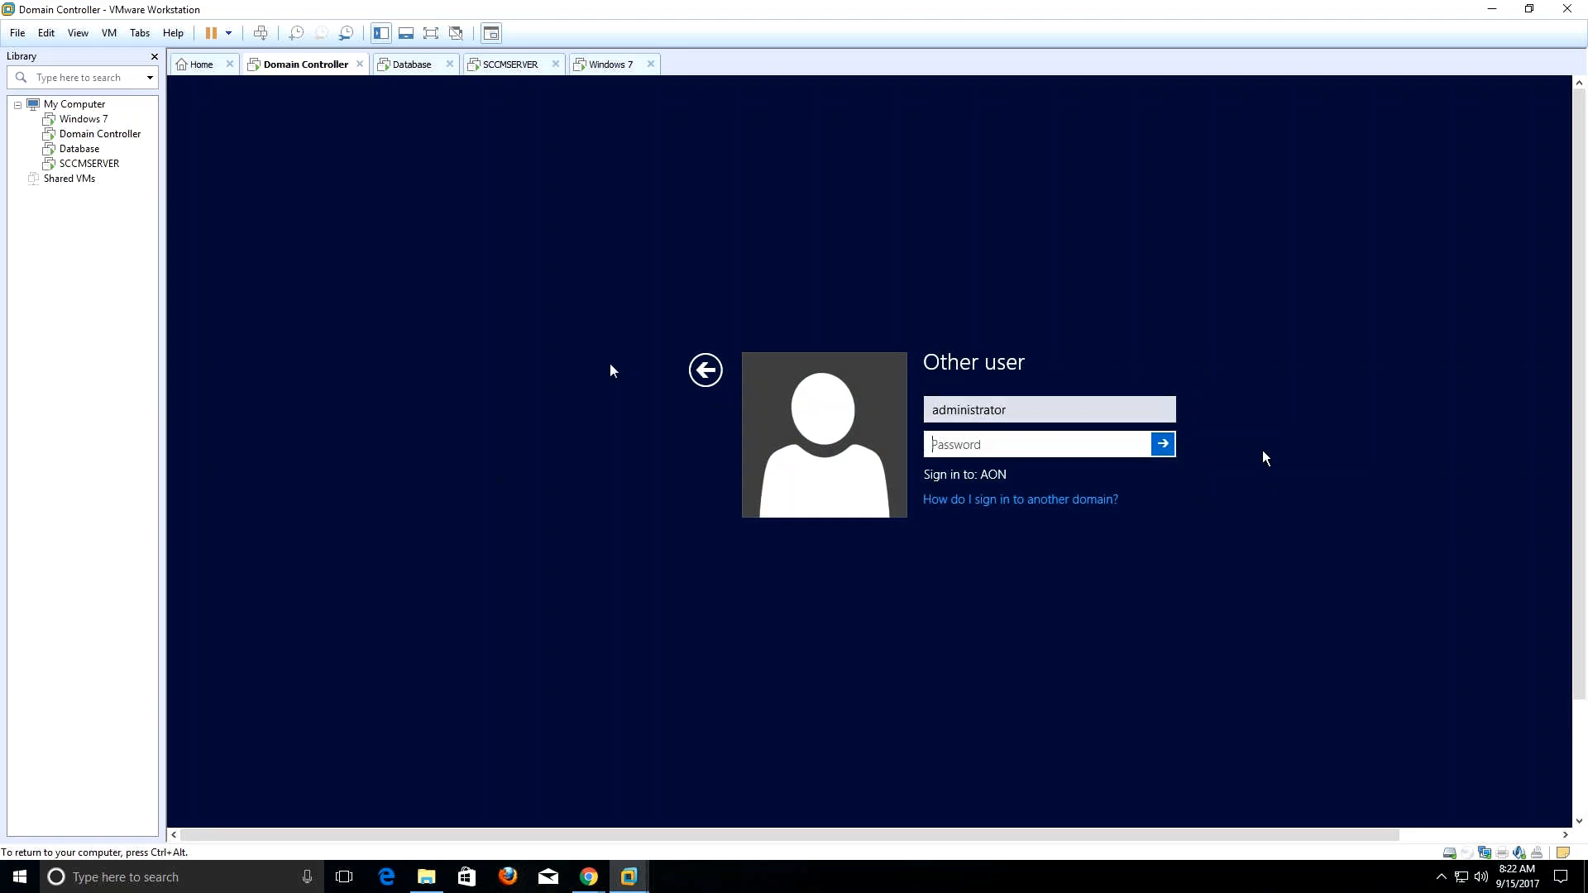
type("•••••••••")
key("Return")
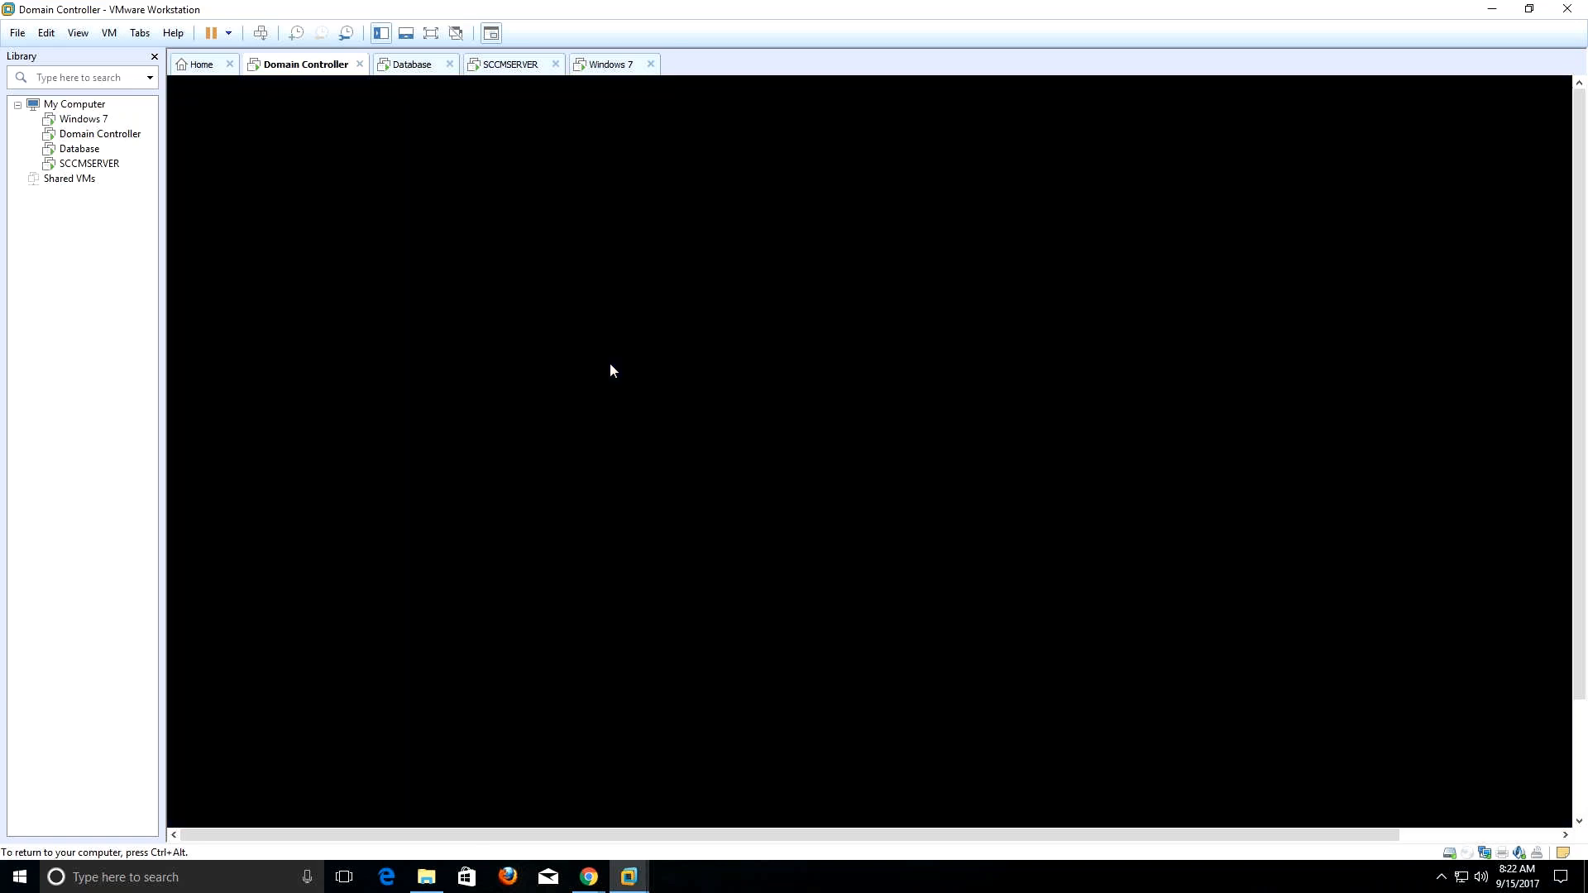
key("ctrl+alt")
Switch to the Database machine and enter its administrator password at the sign-in screen.
left_click(429, 67)
key("alt")
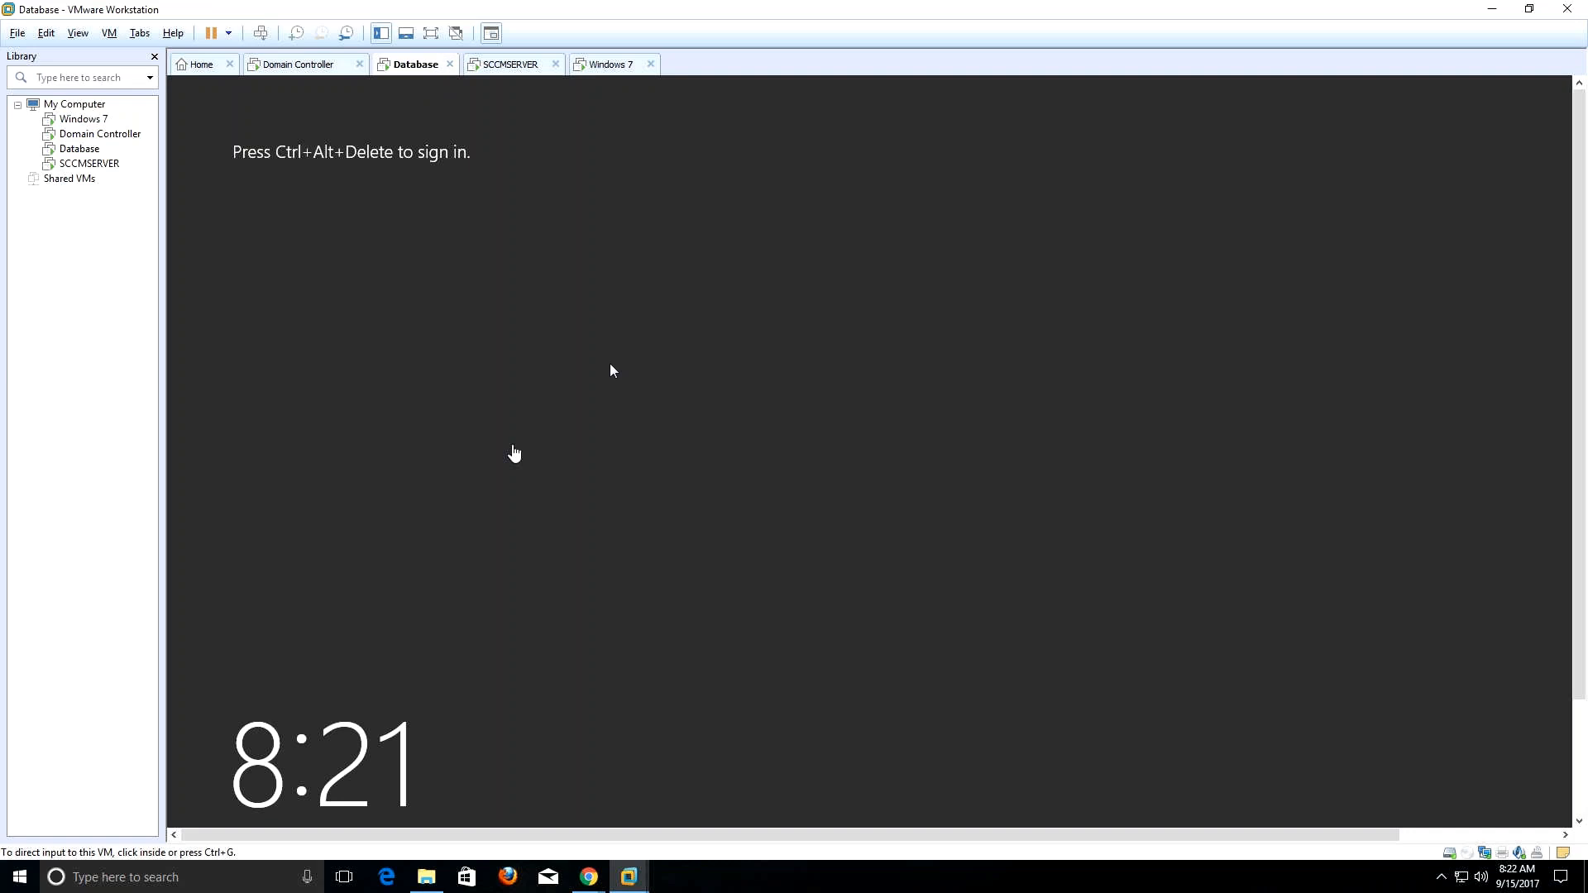
left_click(513, 447)
key("ctrl+alt+Insert")
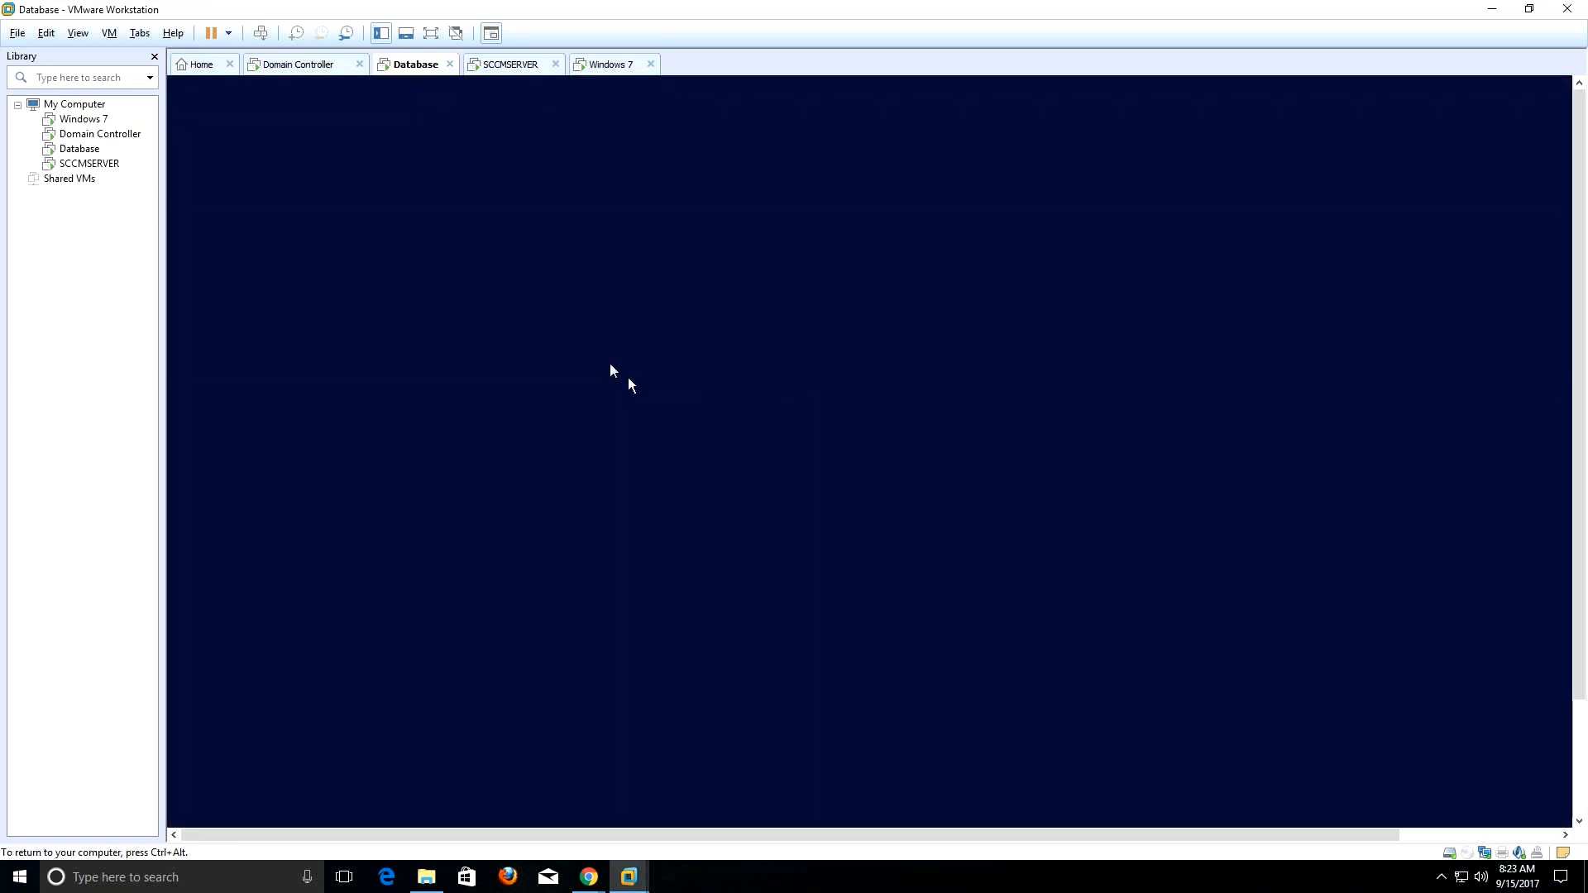
key("ctrl+alt")
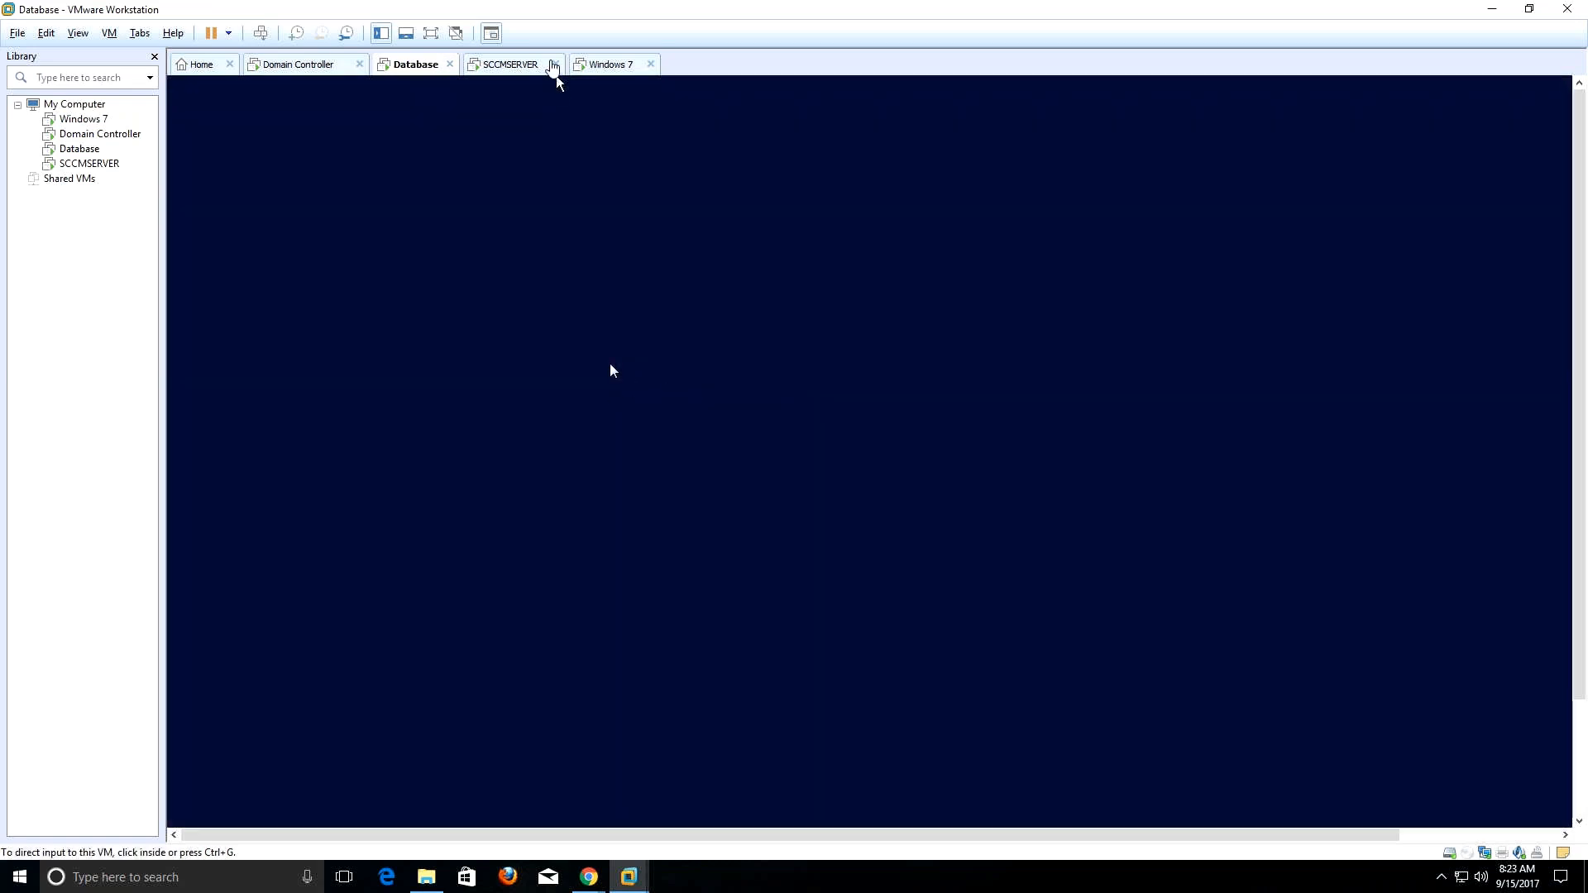
left_click(958, 465)
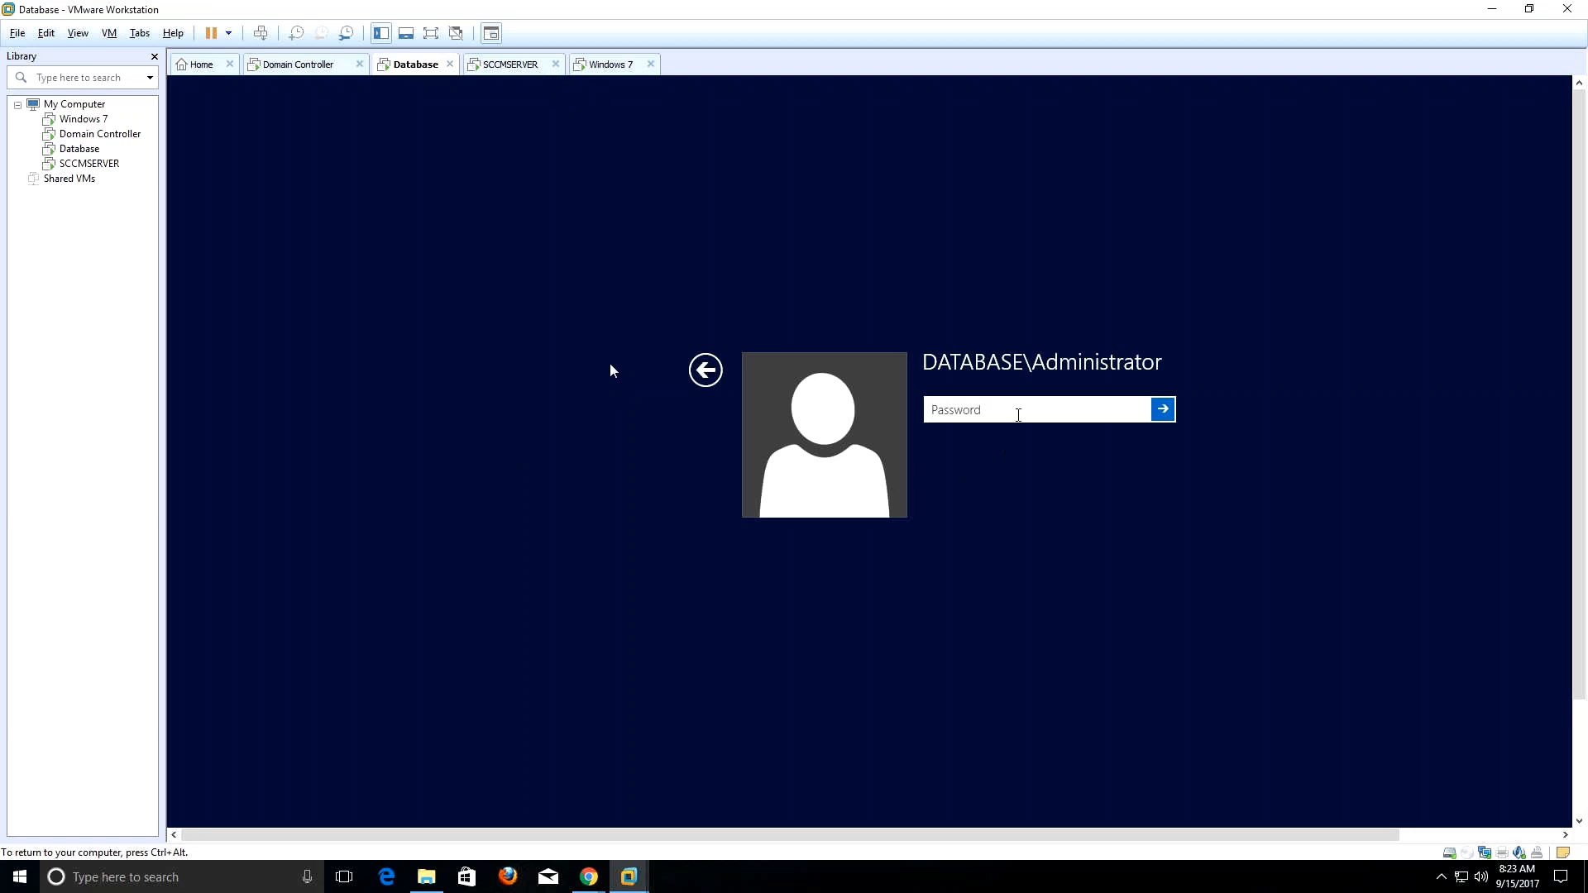
type("••")
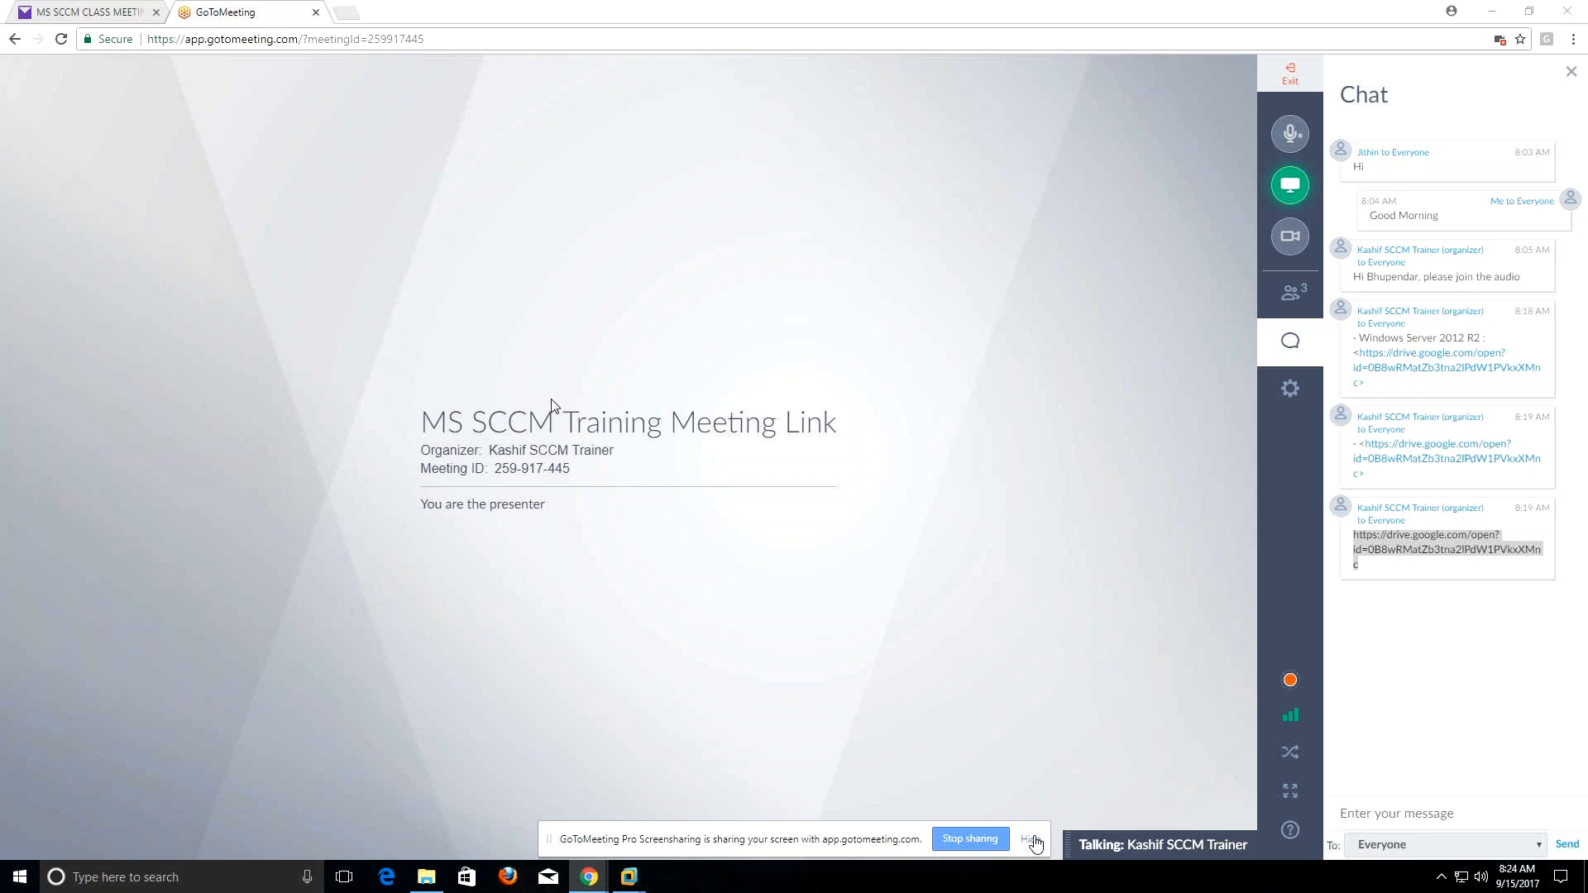
Minimize the meeting and go back to Domain Controller, after checking SCCMSERVER and Windows 7.
left_click(1498, 10)
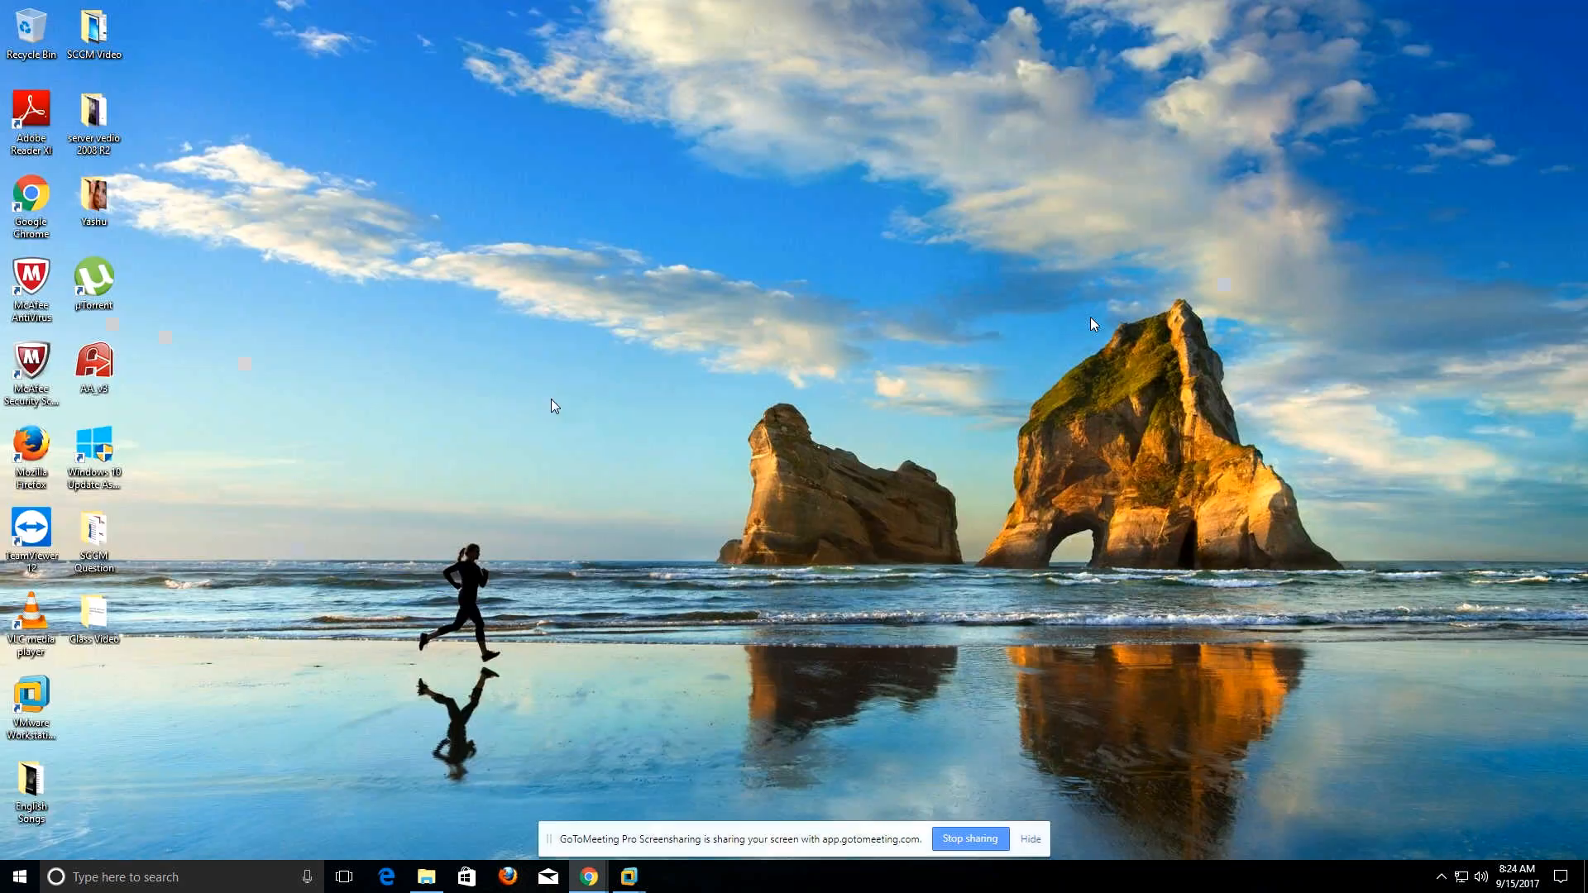
mouse_move(628, 877)
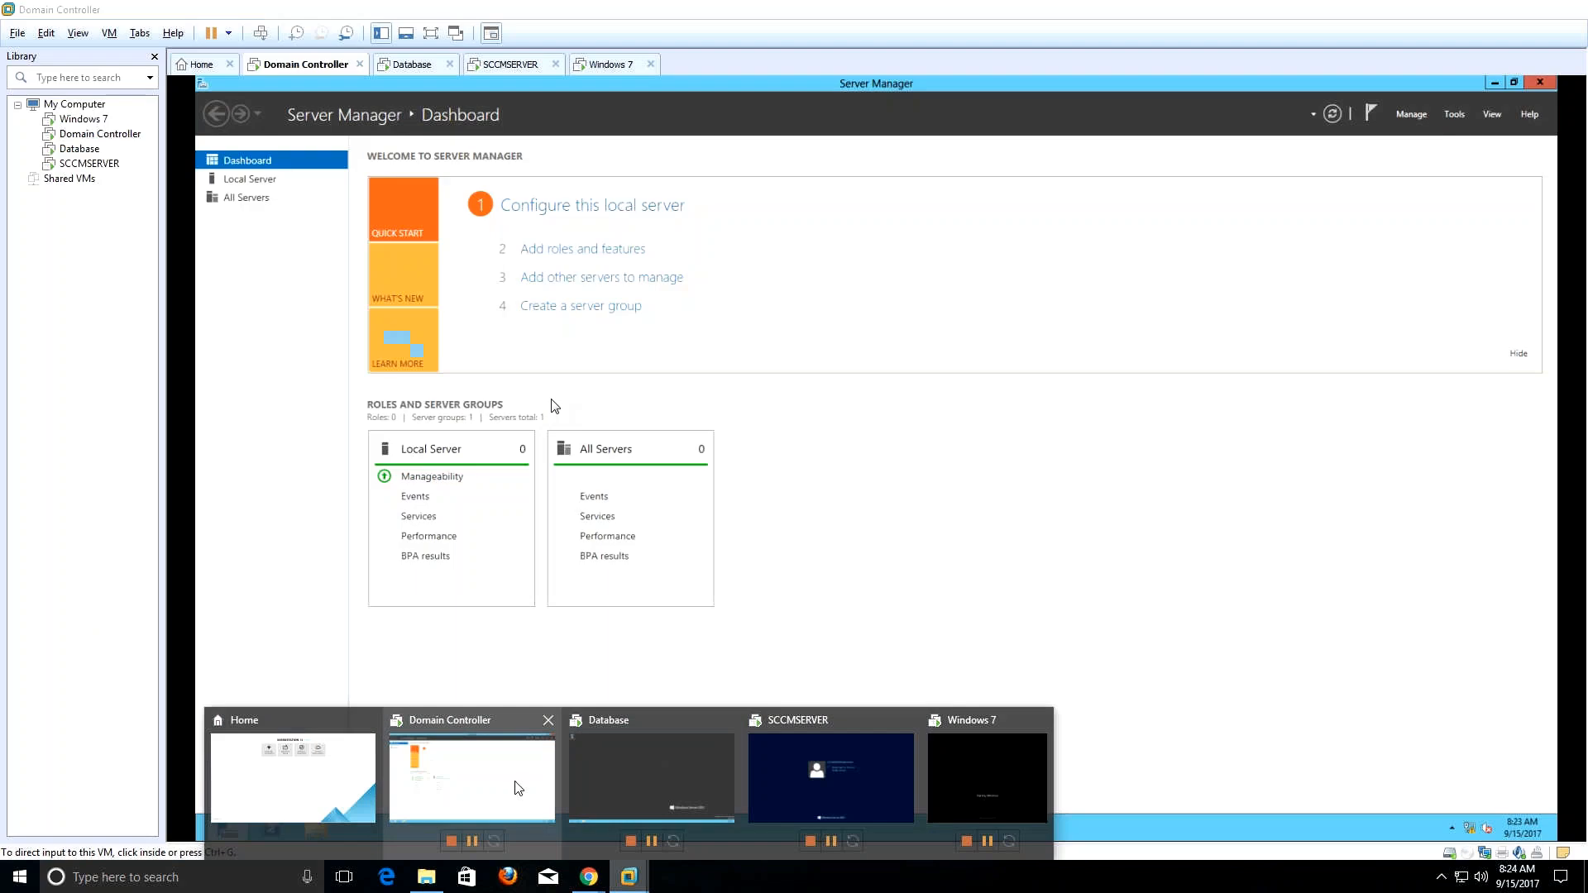
left_click(518, 788)
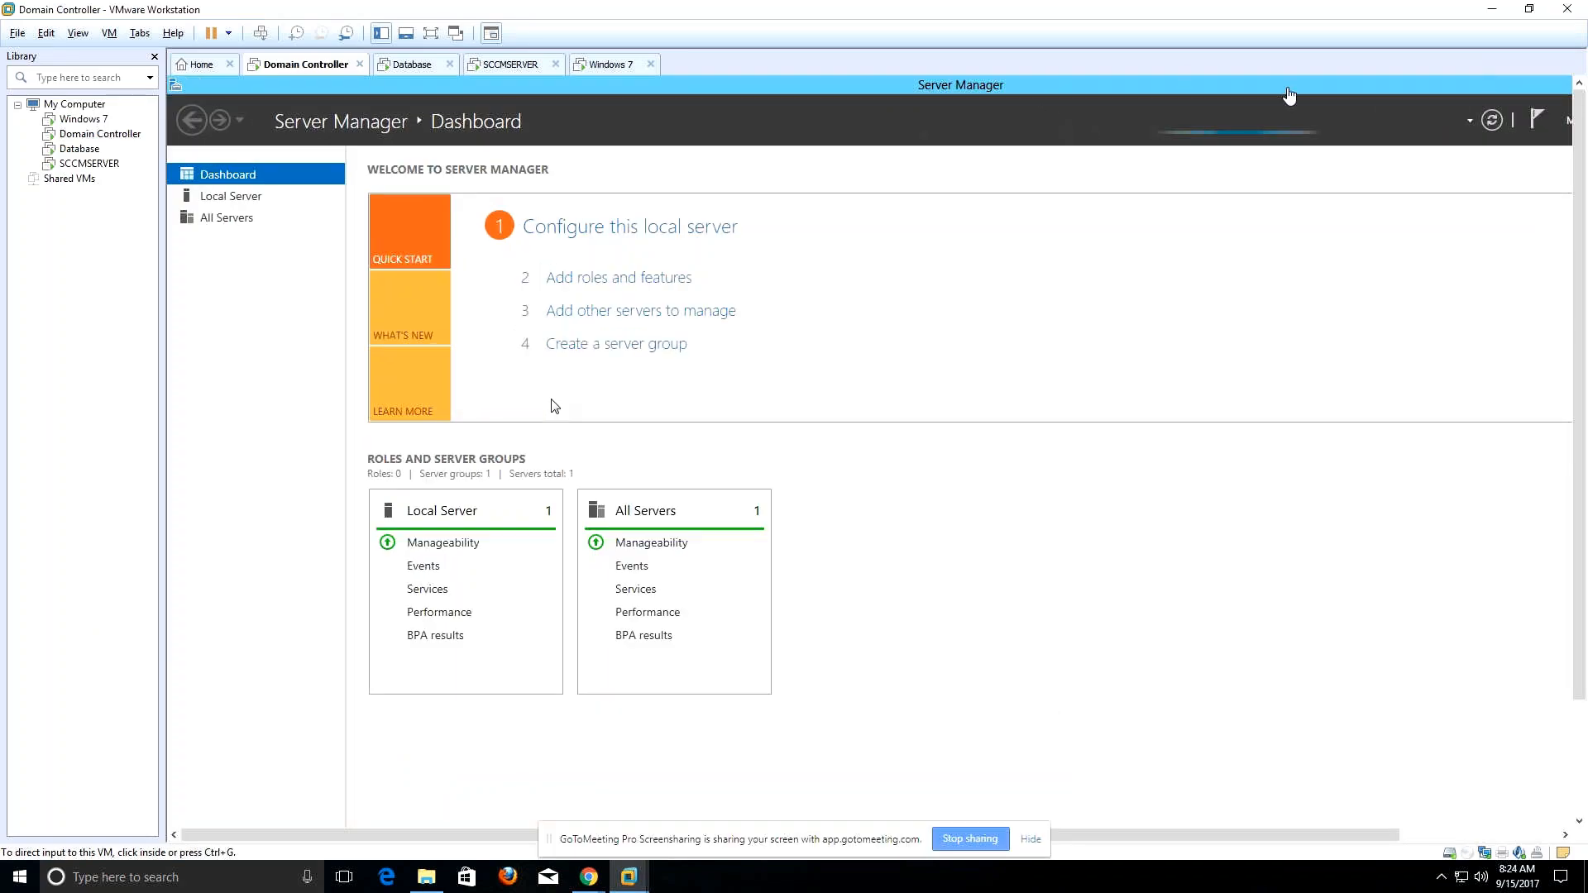
left_click(507, 66)
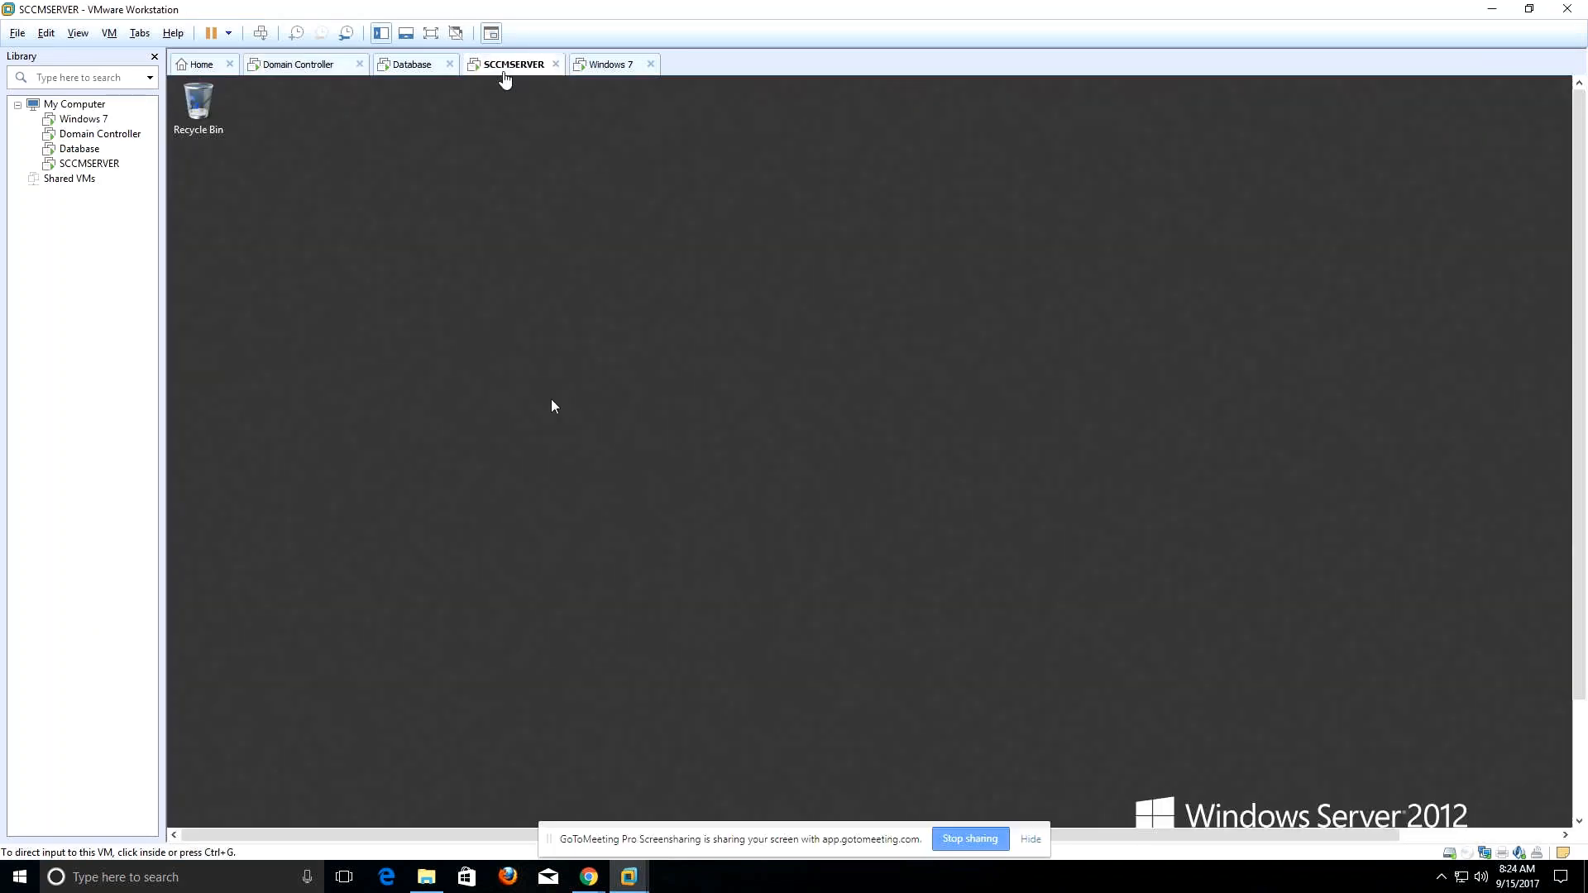
left_click(616, 66)
left_click(320, 66)
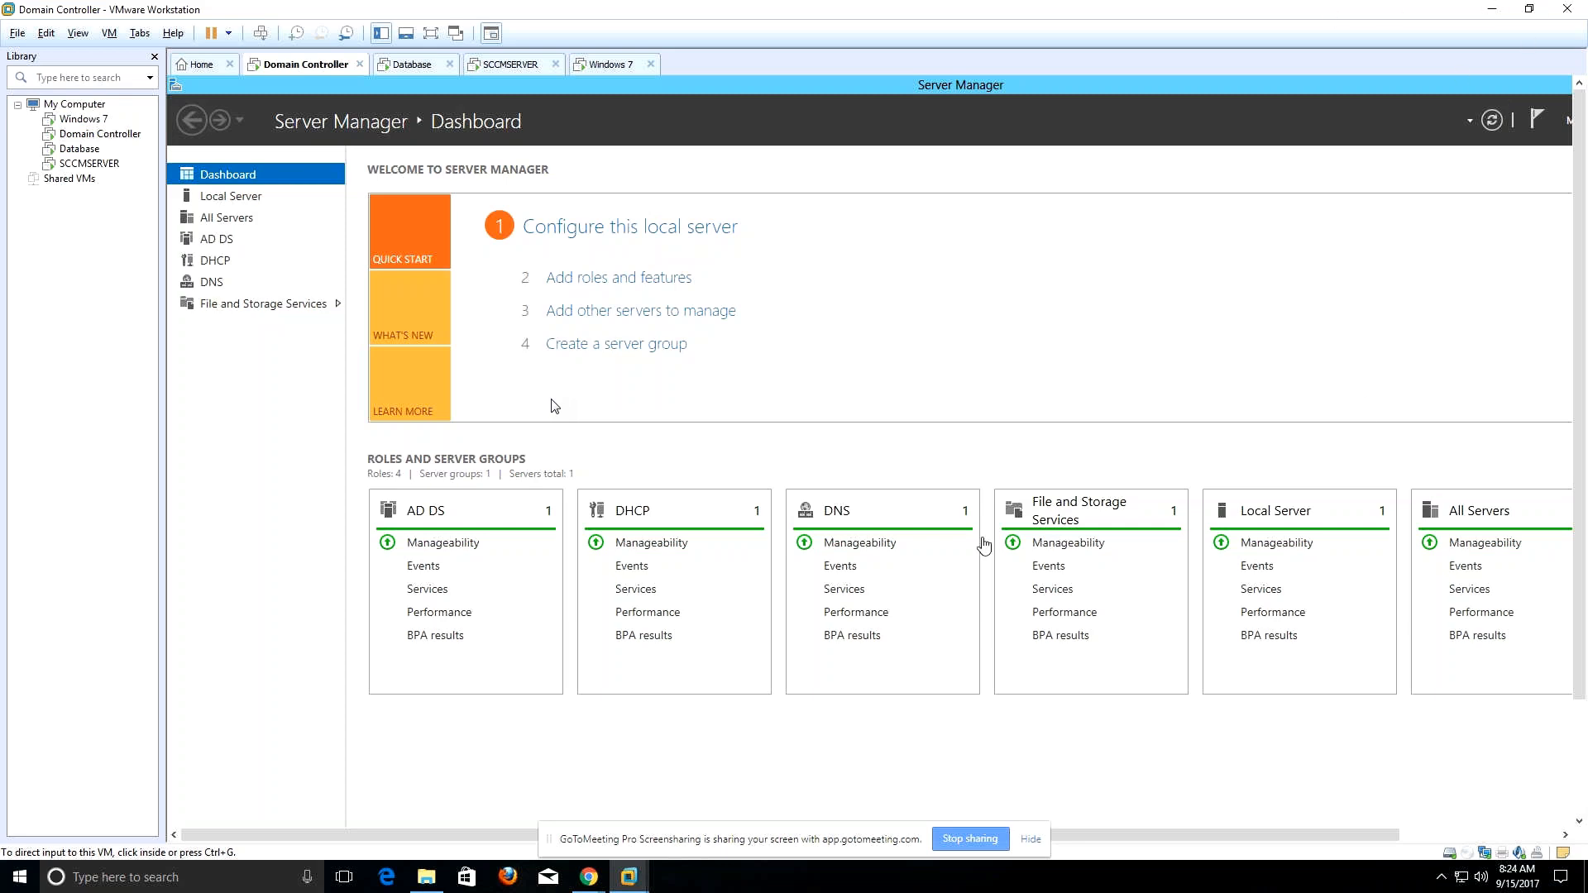
Show the Database machine with the sharing bar hidden and the Library panel closed.
left_click(424, 73)
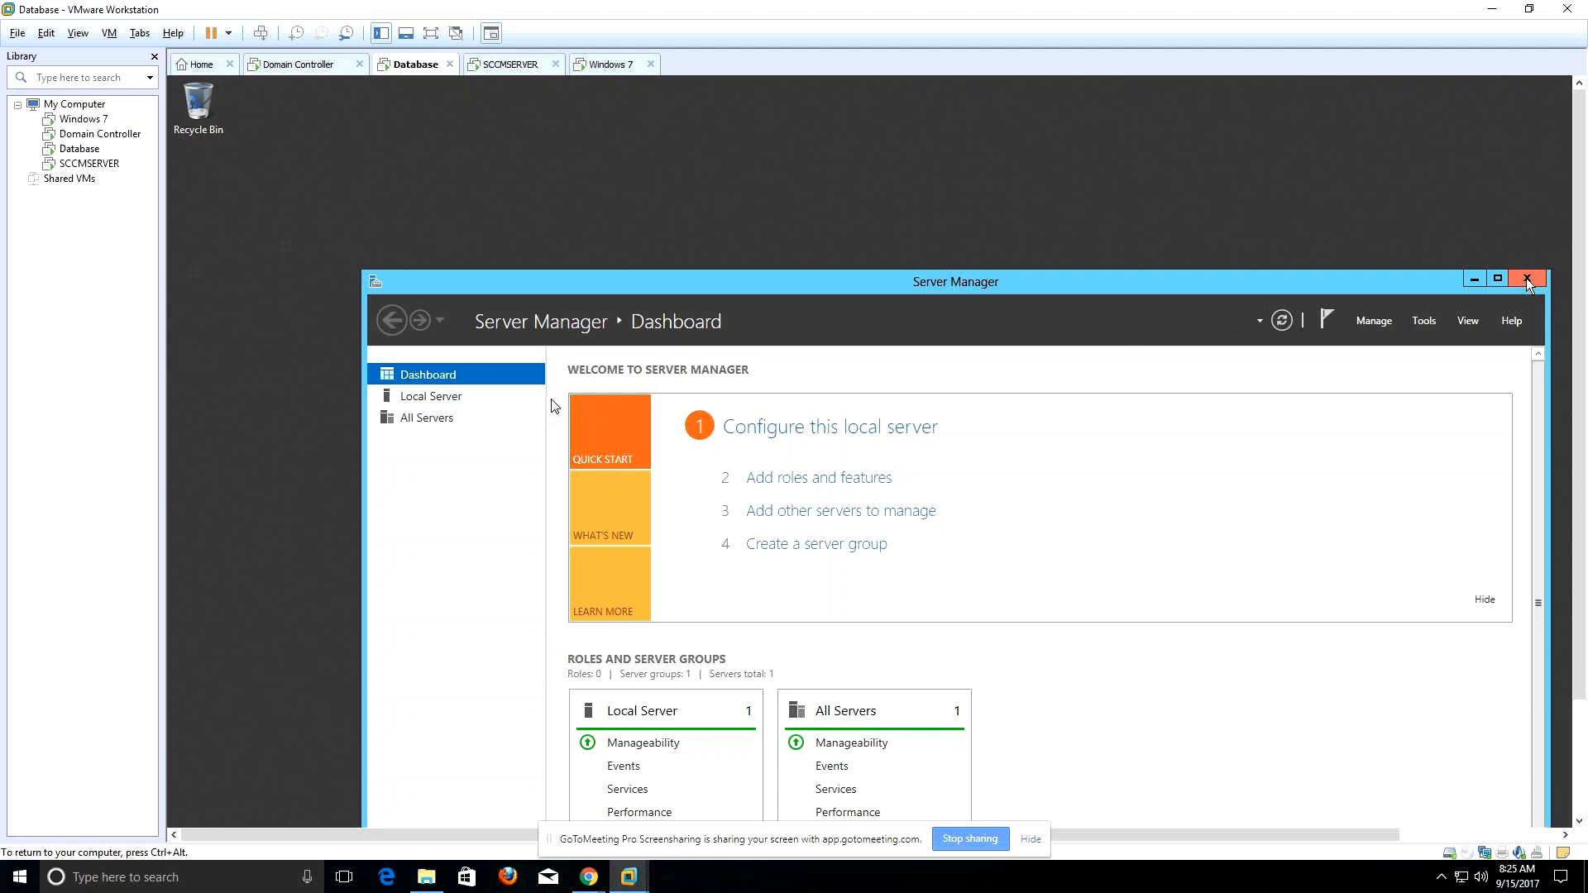
left_click(1033, 840)
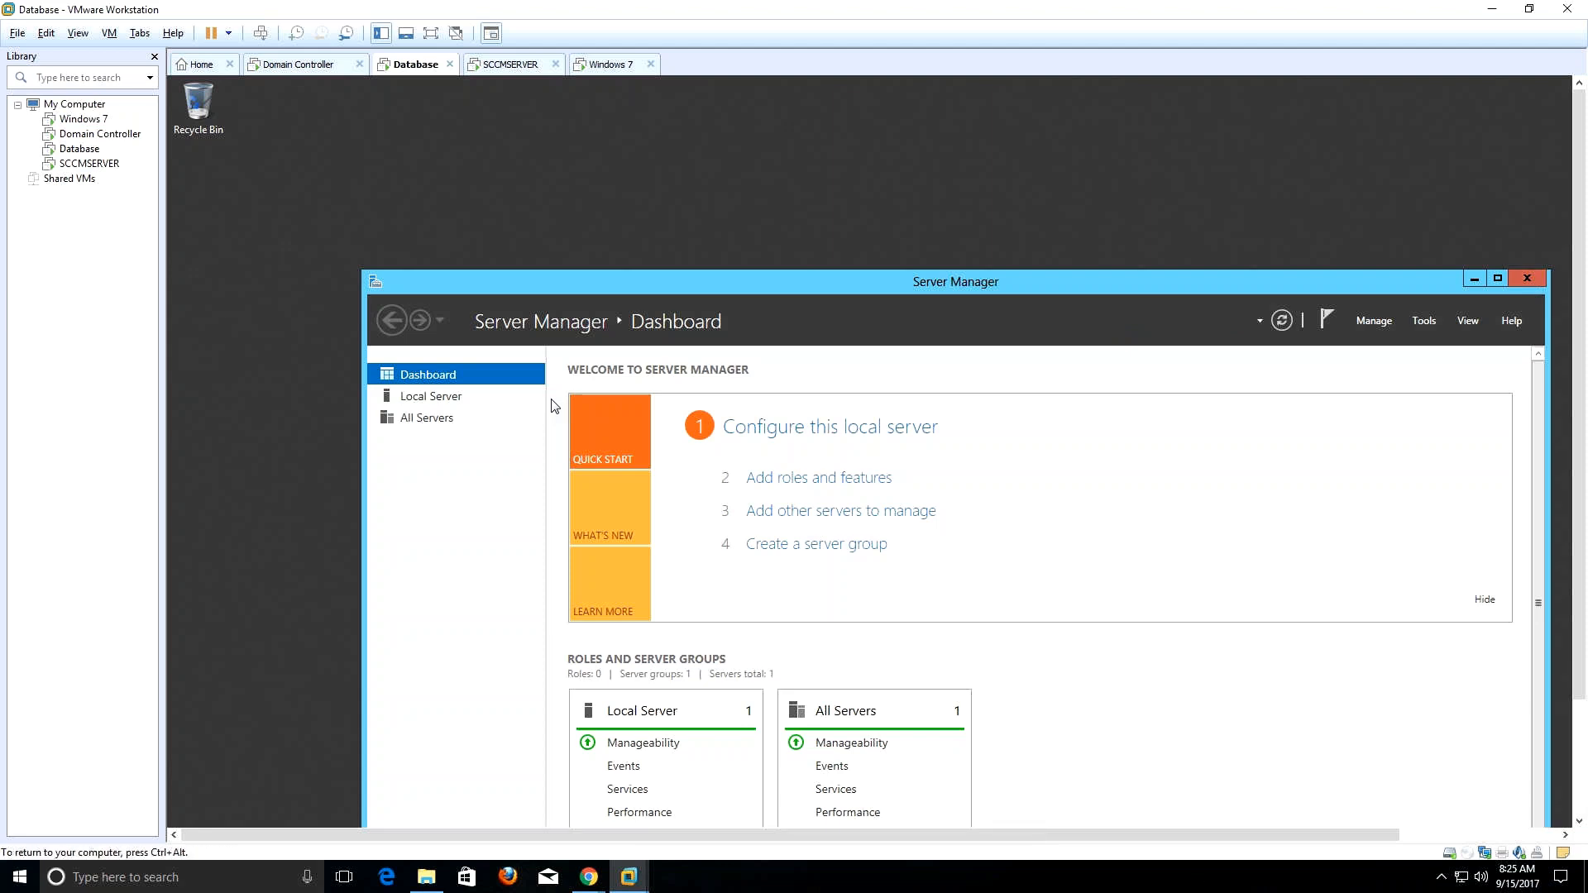
left_click(154, 58)
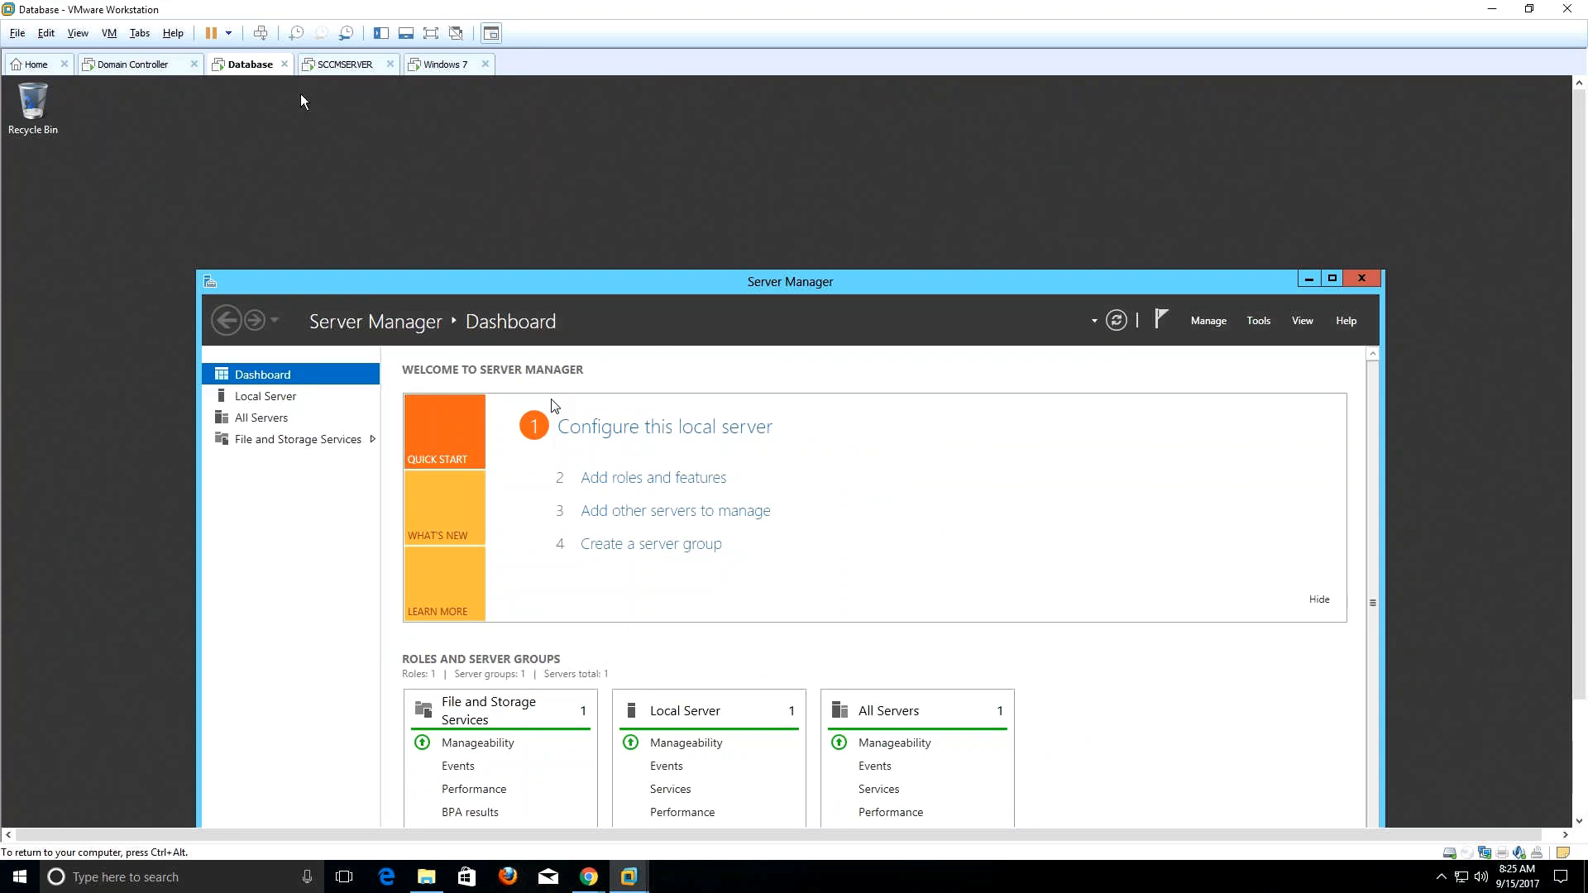
Go full screen with the toolbar pinned, then switch to the Domain Controller machine.
left_click(430, 37)
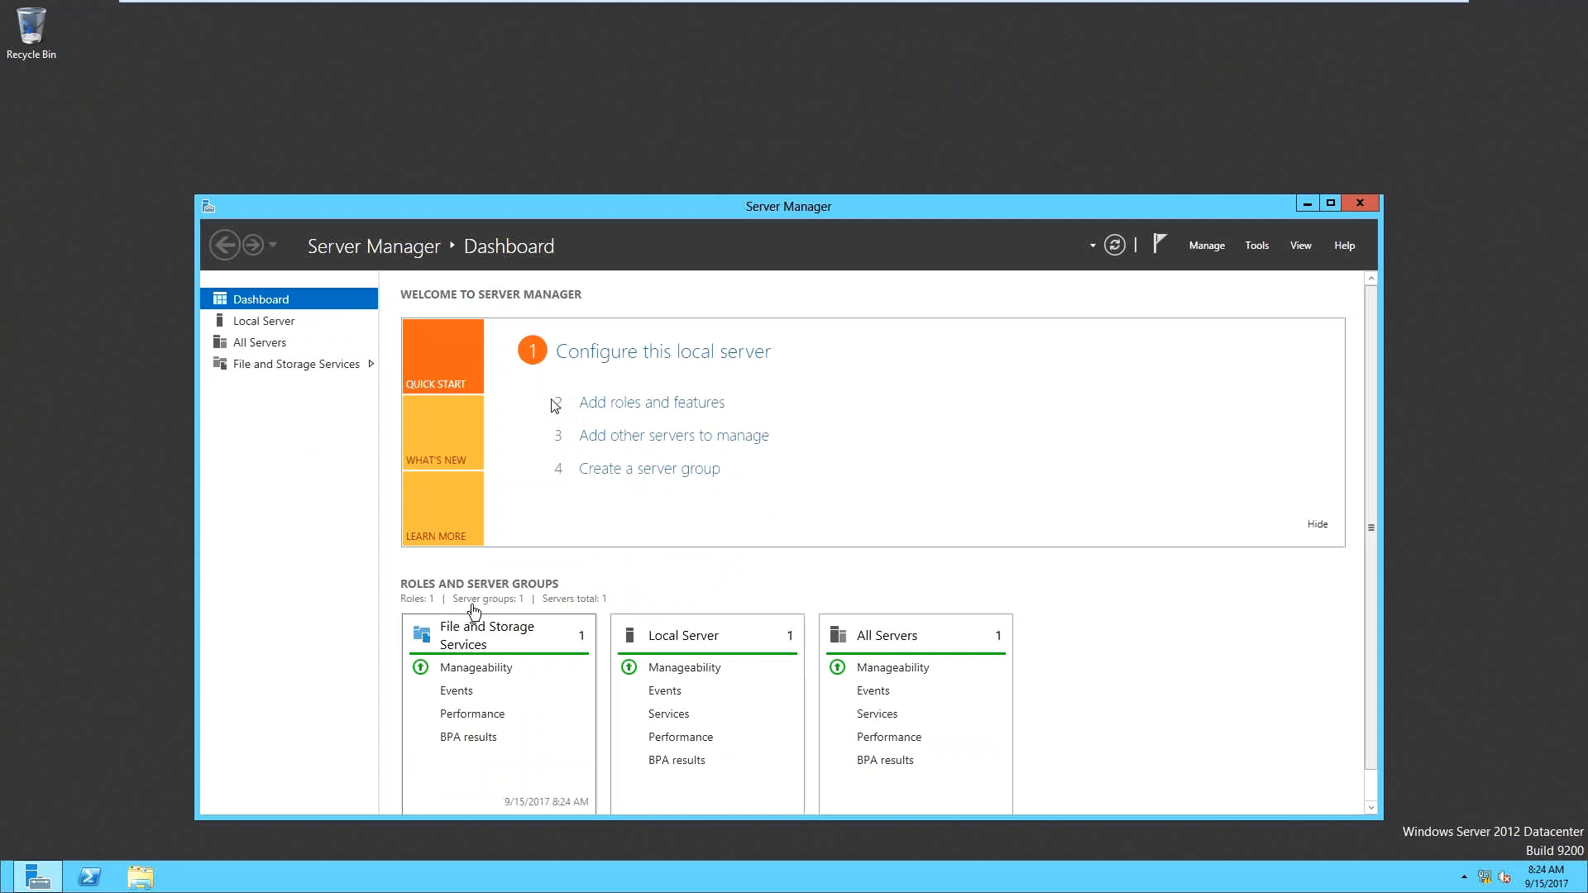
mouse_move(701, 4)
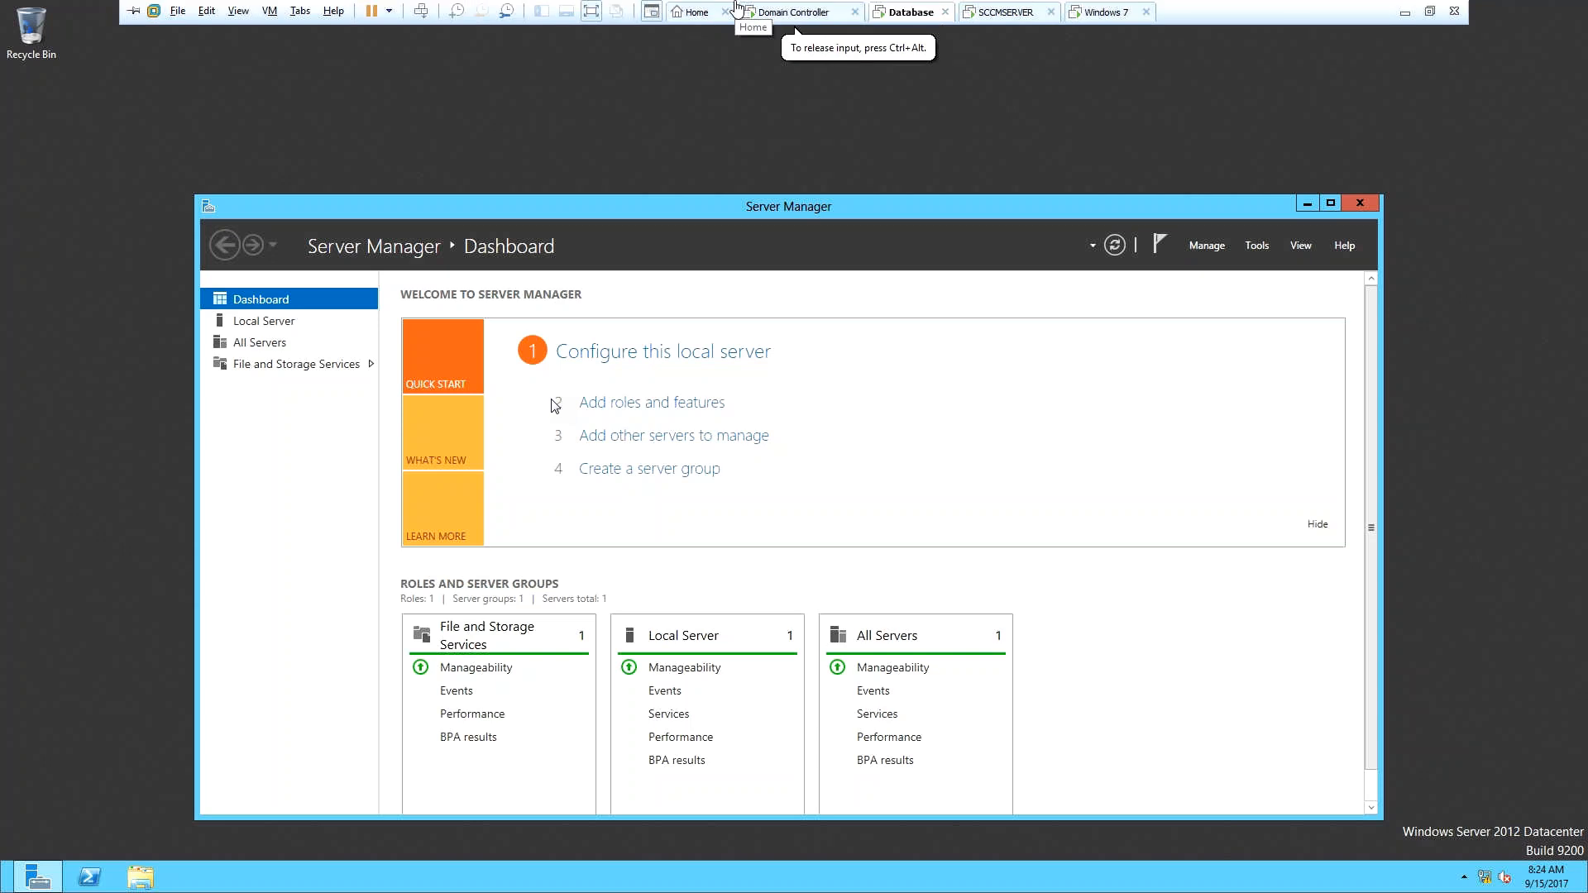
left_click(132, 10)
left_click(798, 12)
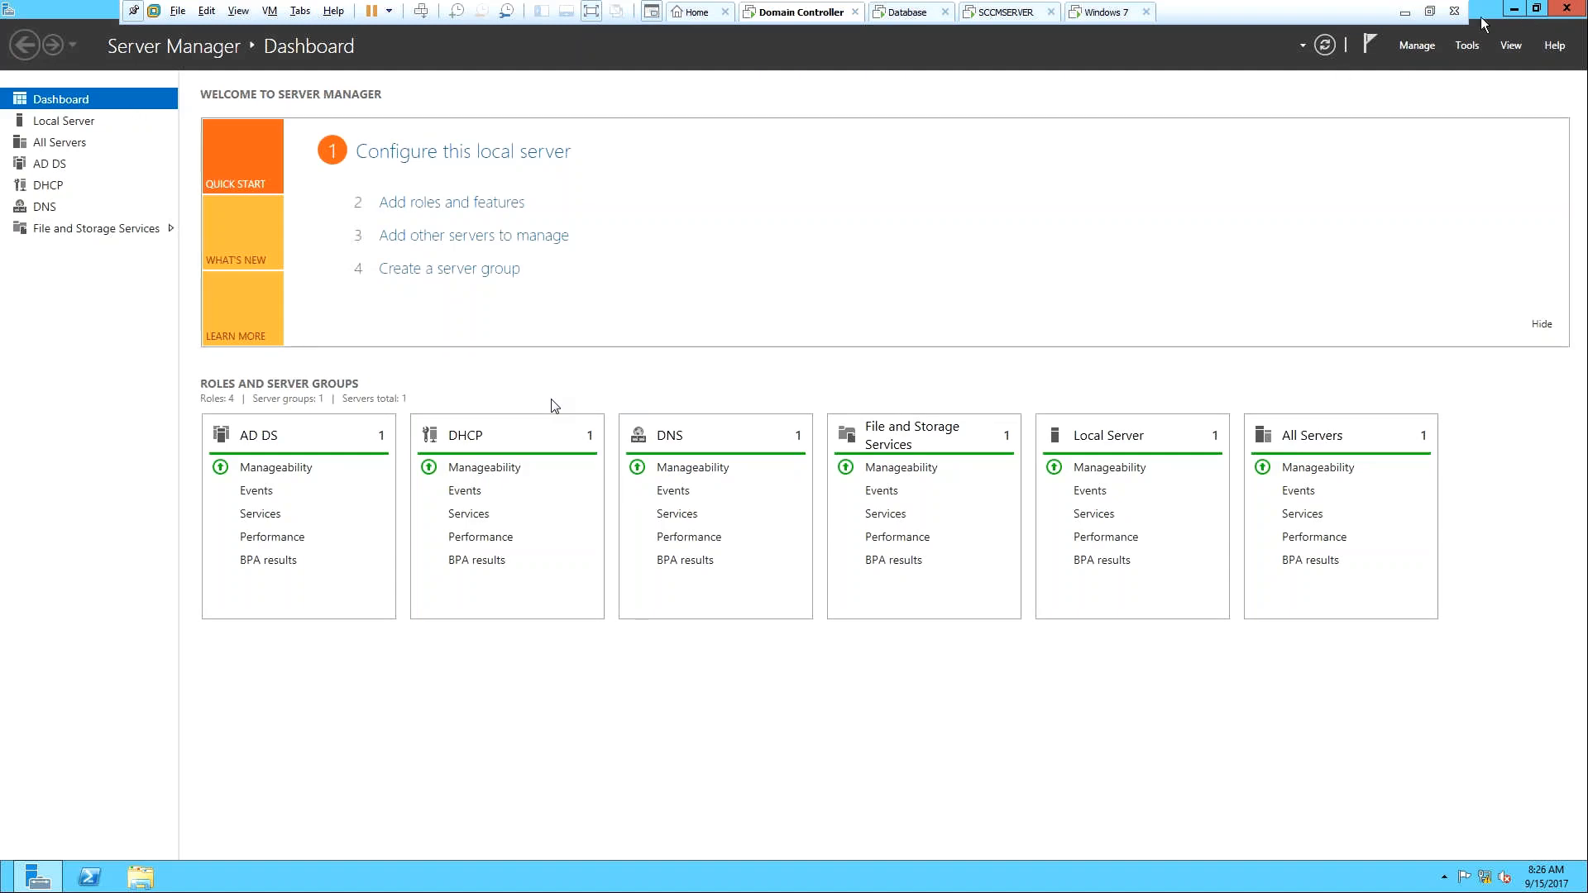
On 2012DC's Local Server page, set IE Enhanced Security Configuration for Administrators to Off.
left_click(62, 121)
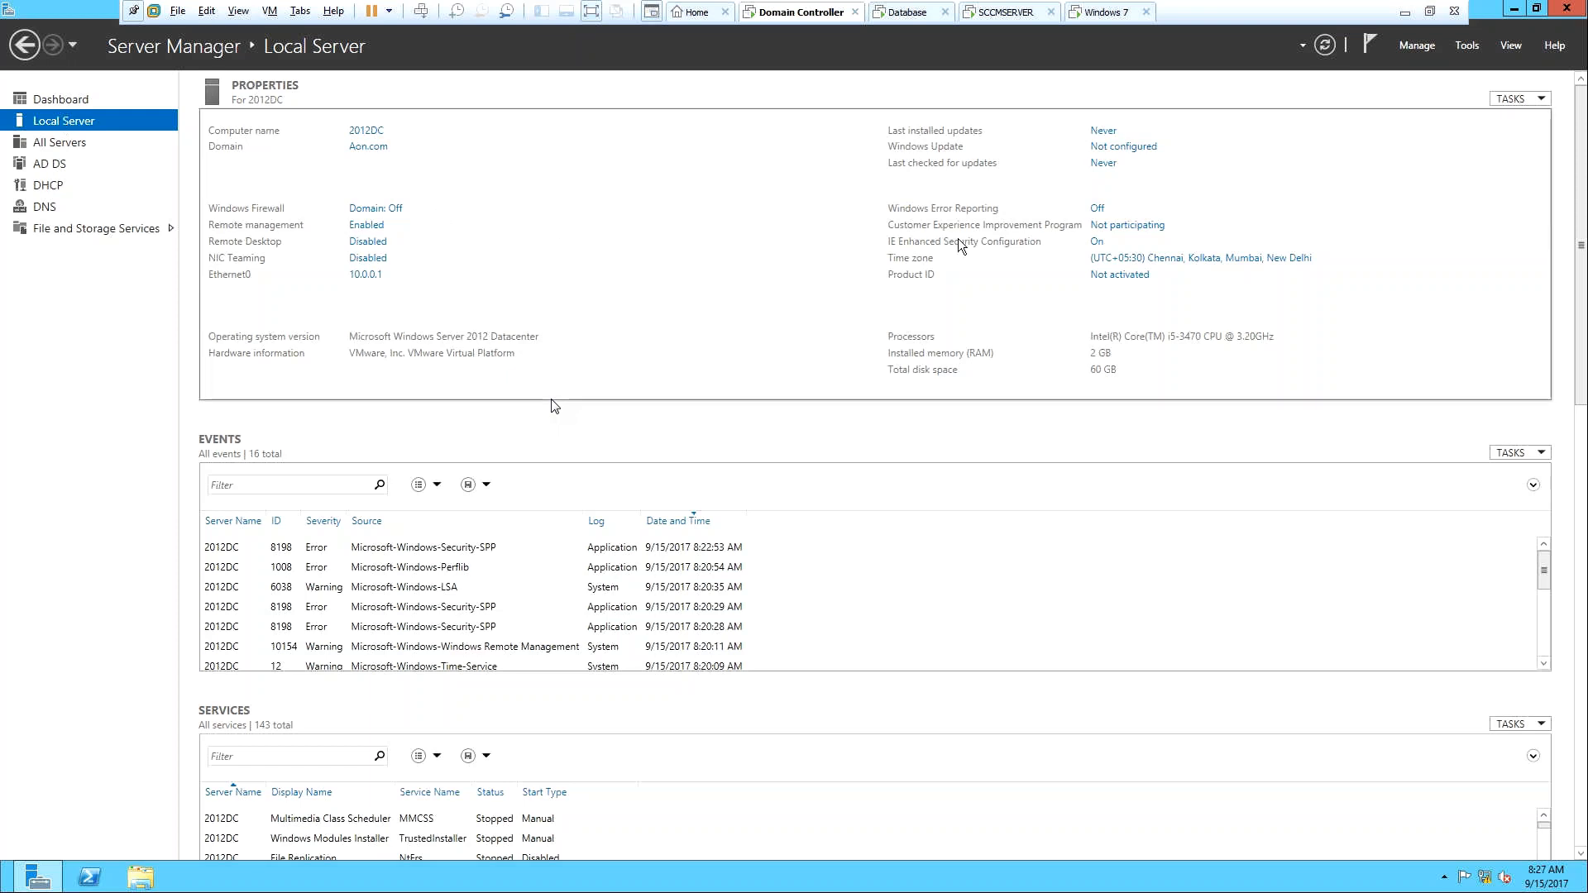
left_click(1097, 243)
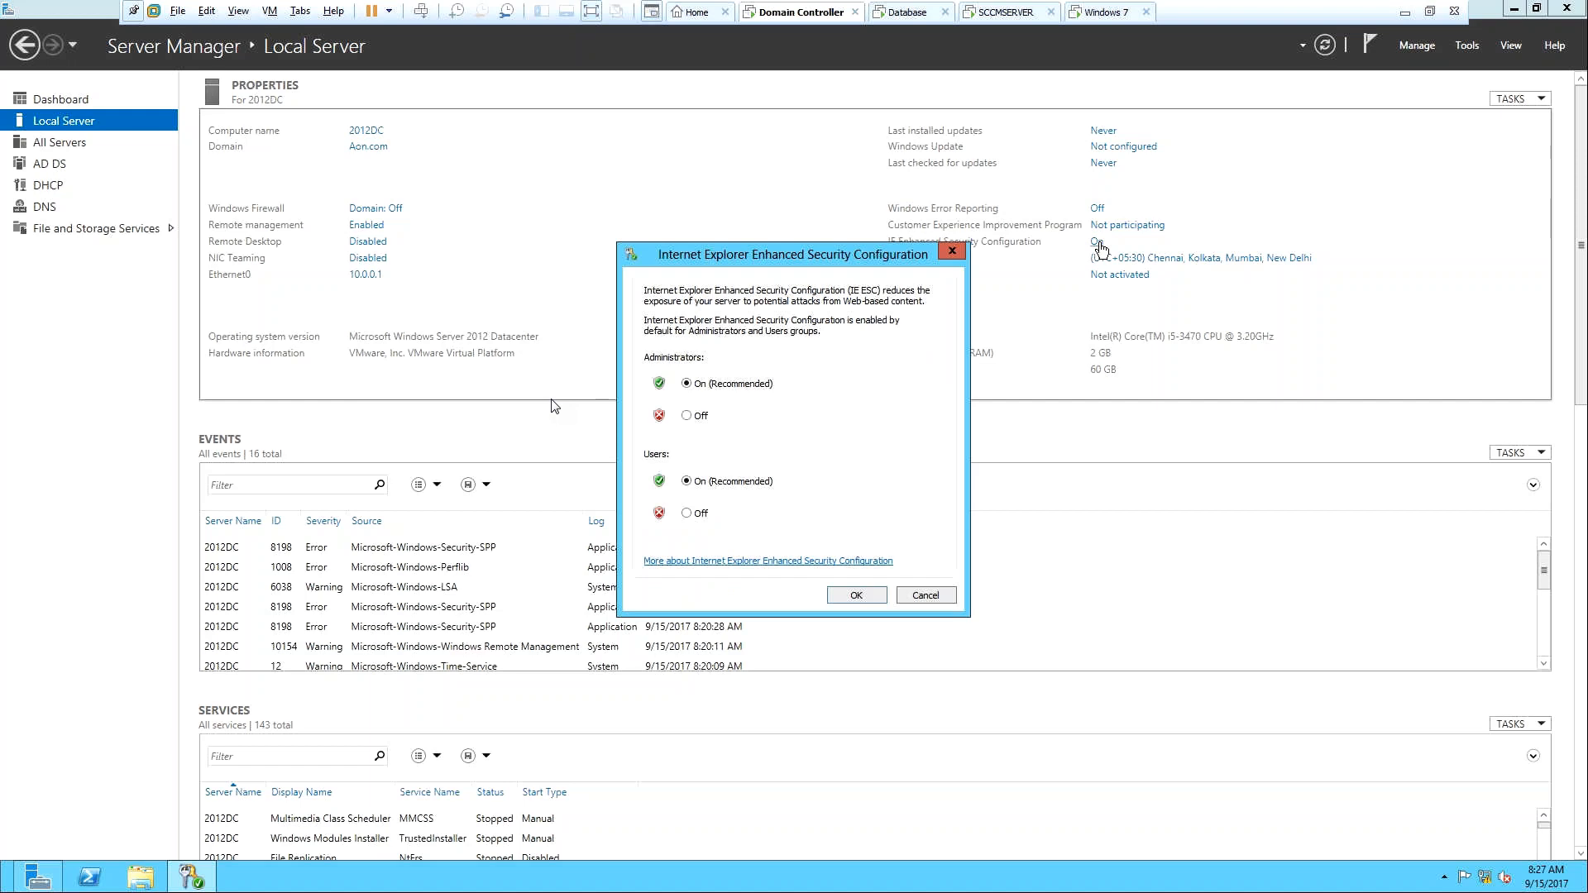
left_click(687, 416)
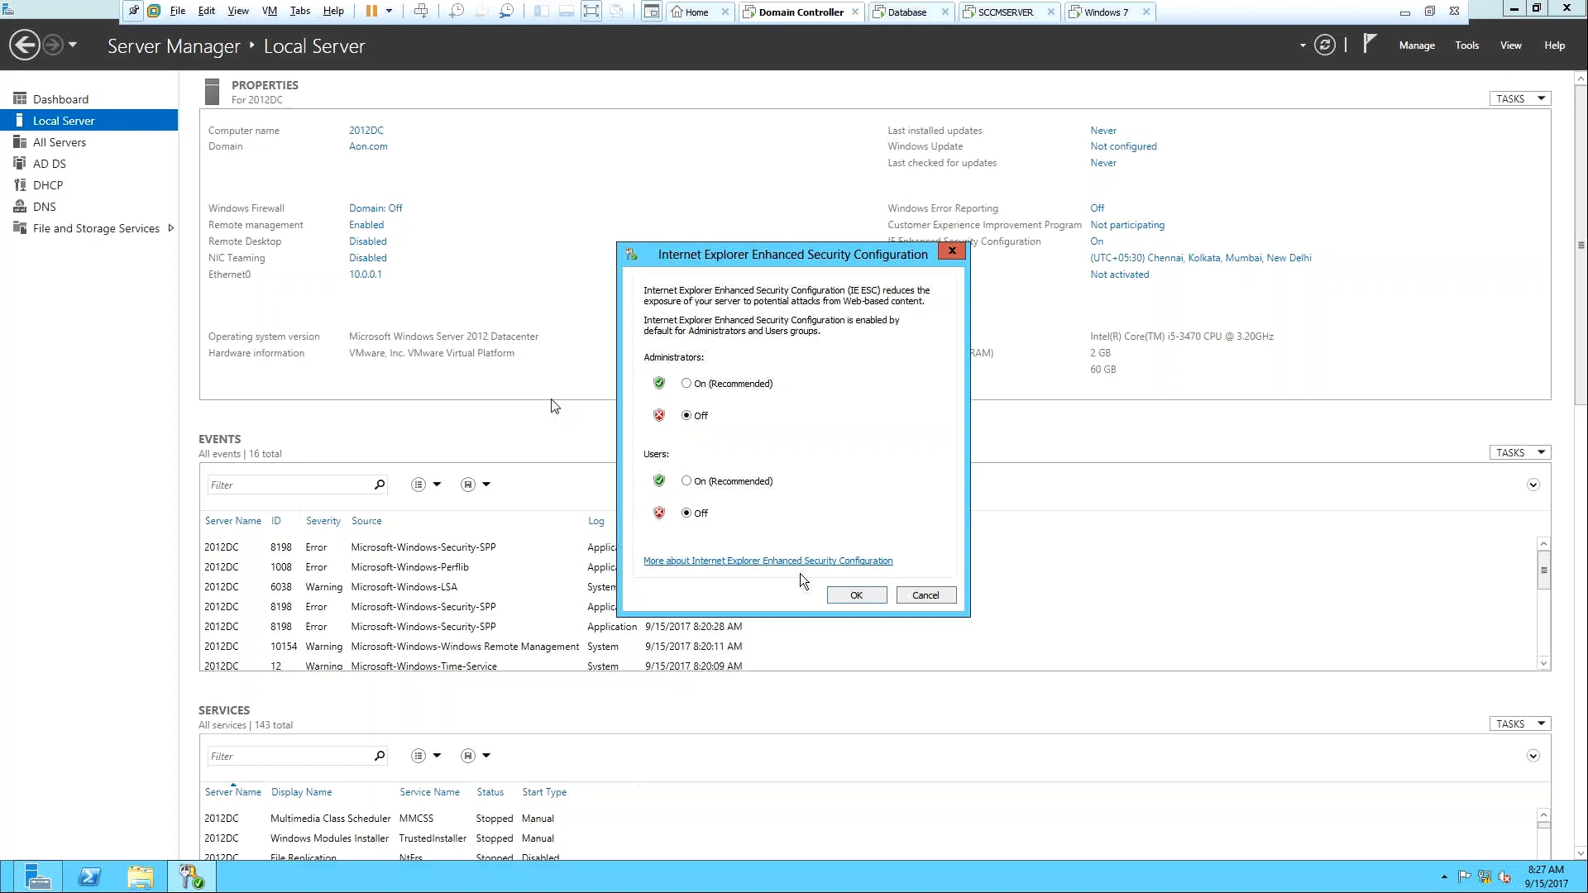
left_click(848, 596)
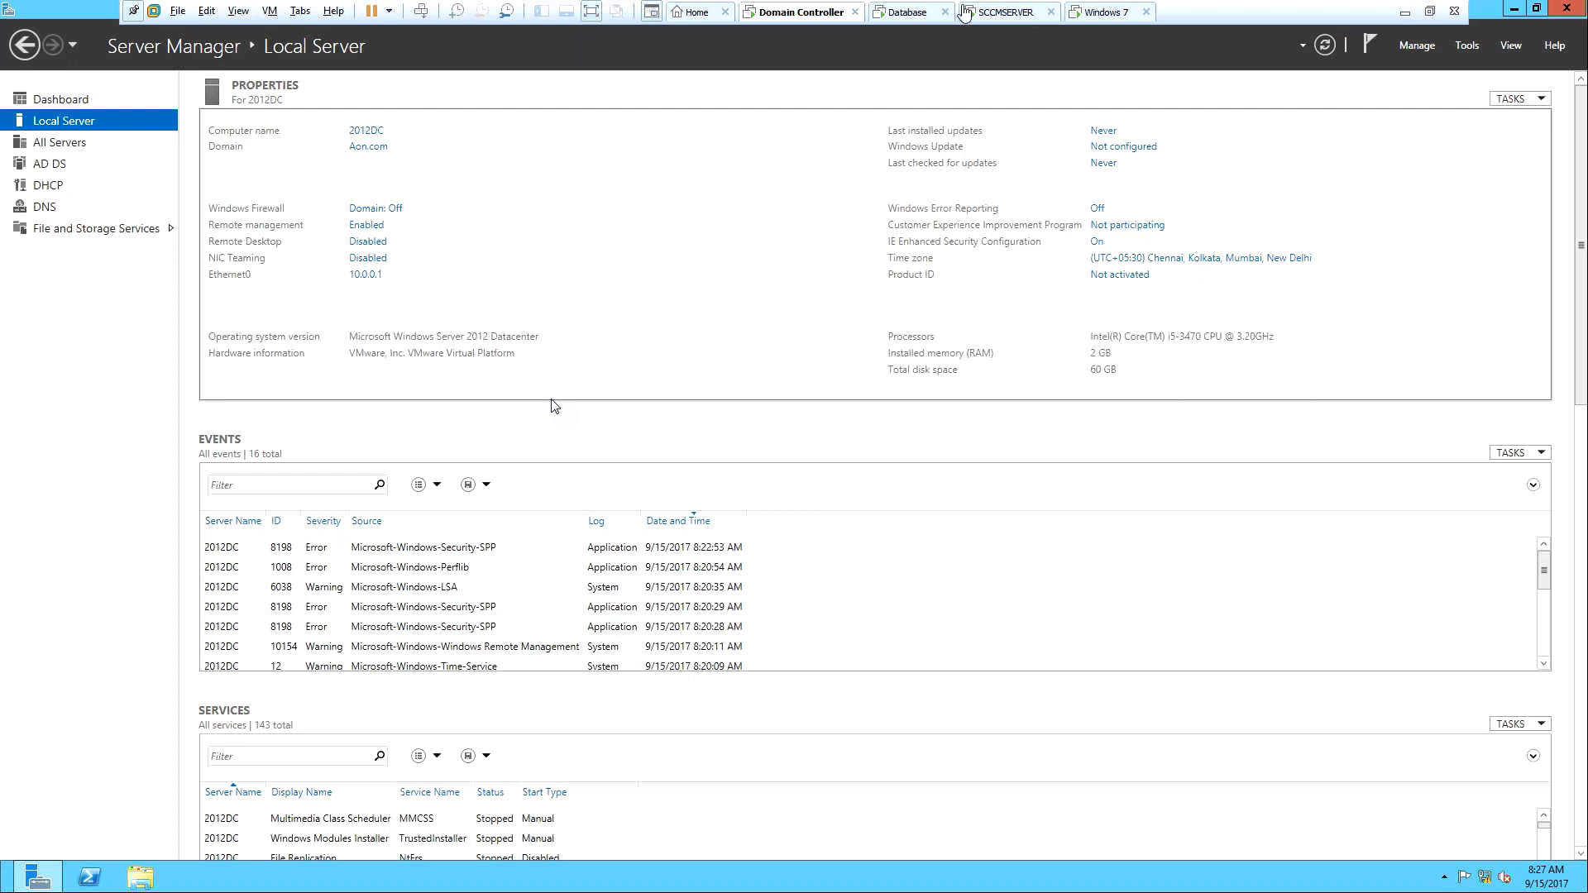
left_click(920, 15)
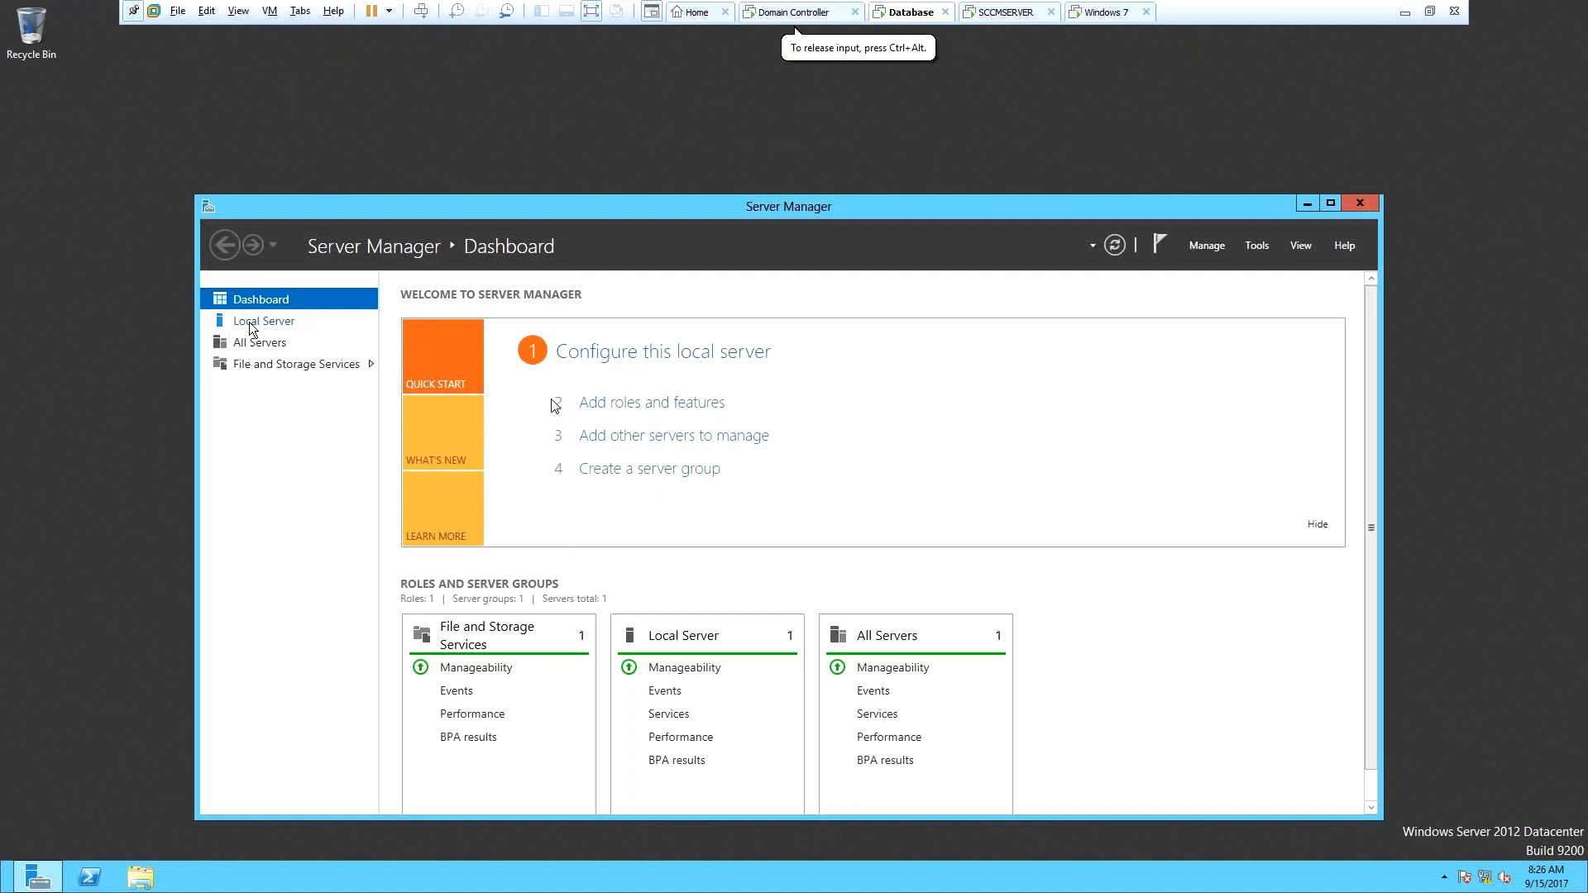
On the Database server's maximized Local Server view, turn IE Enhanced Security off for administrators.
left_click(253, 330)
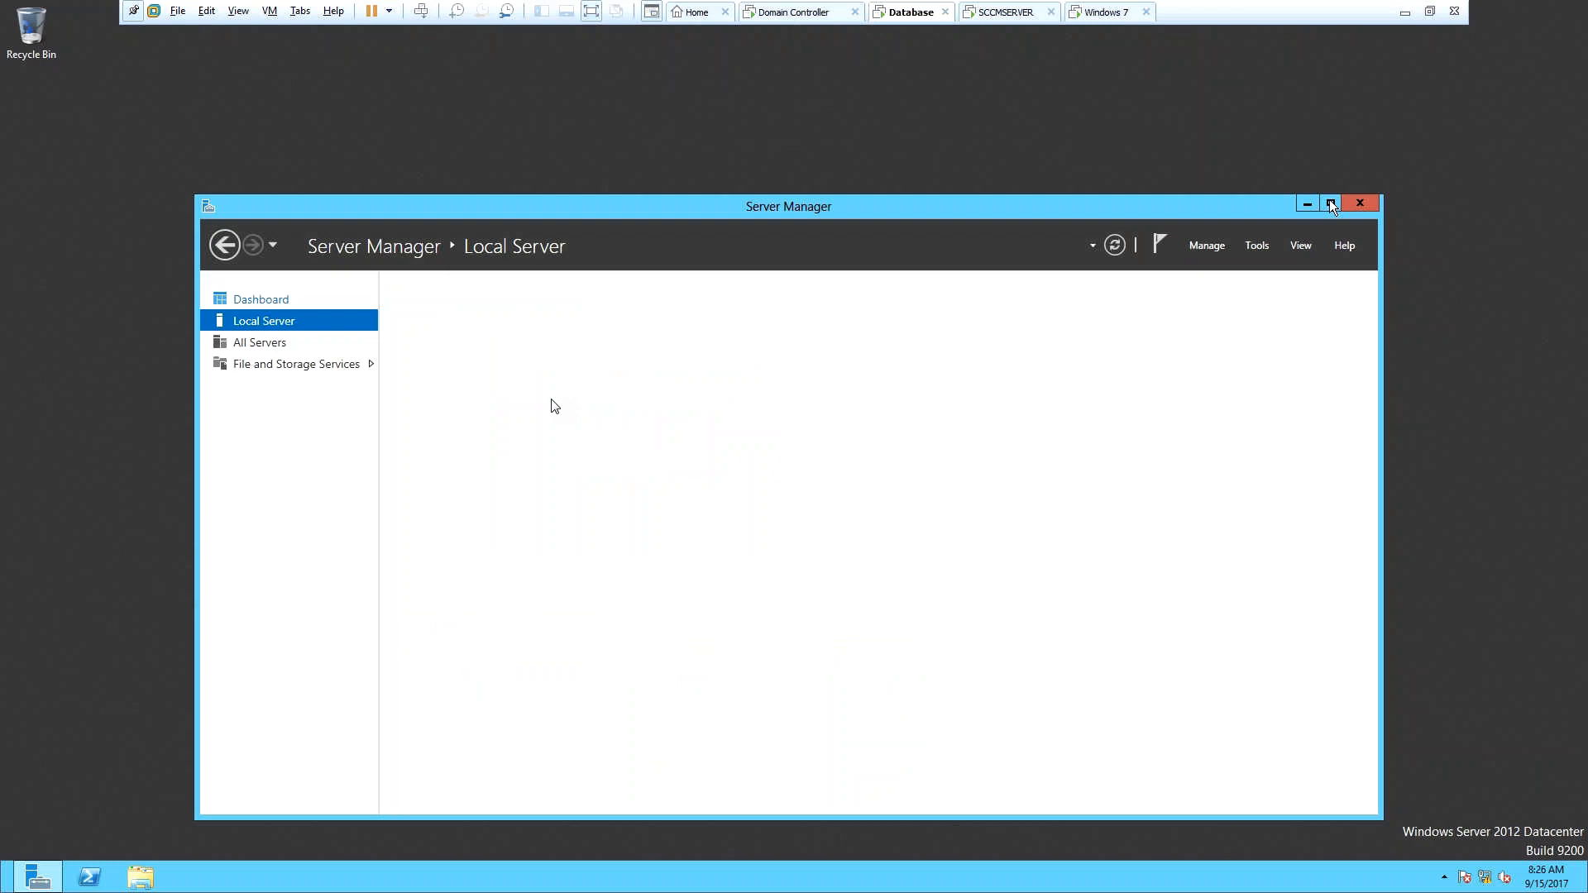
left_click(1331, 203)
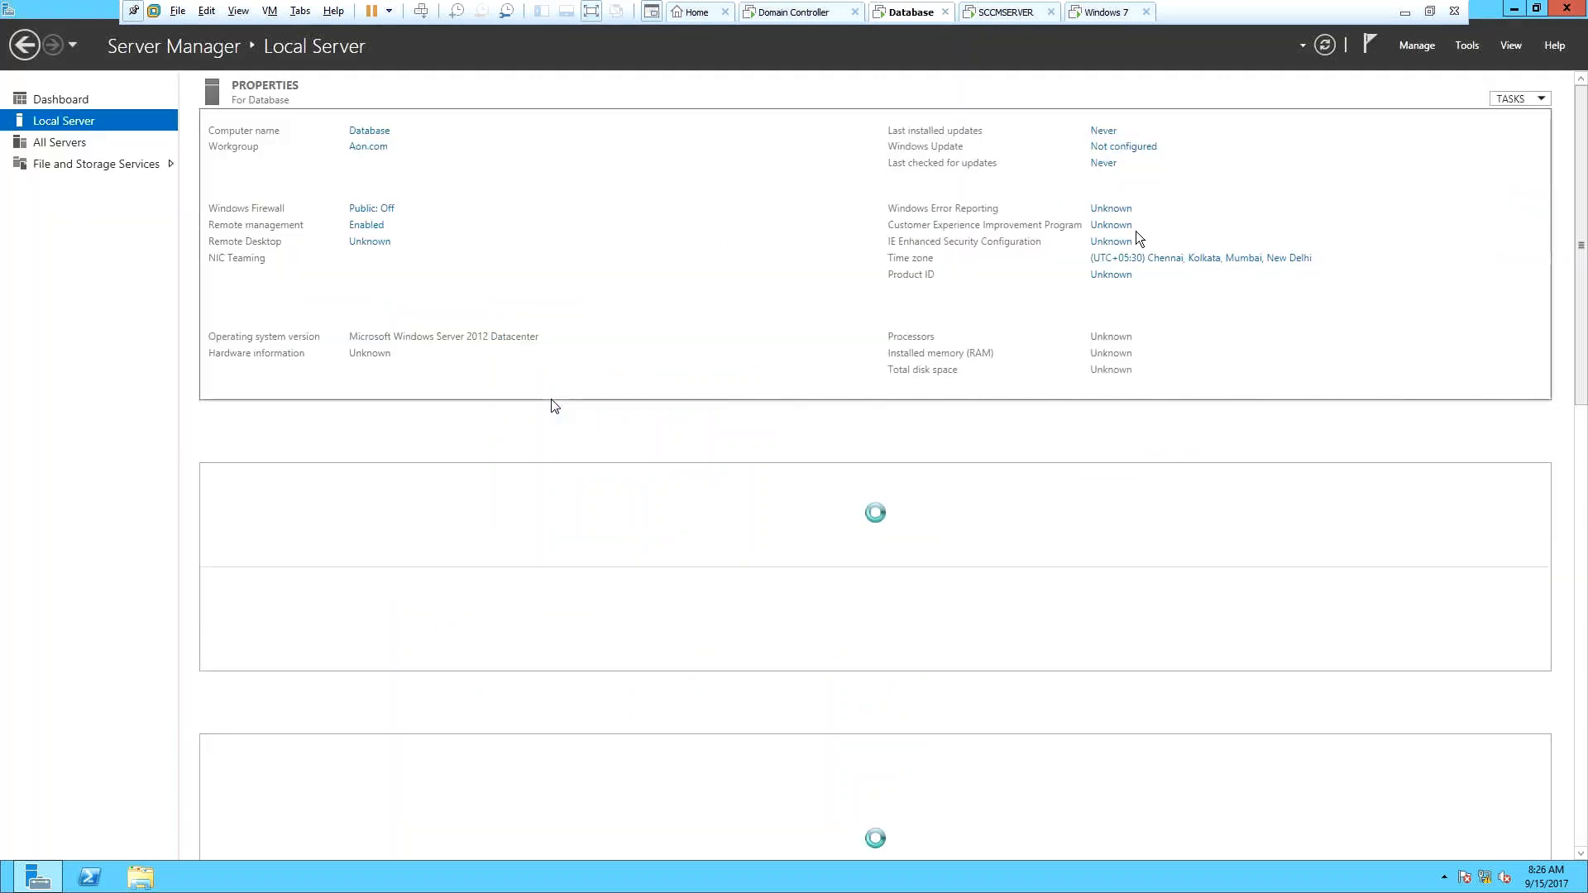
left_click(1097, 241)
left_click(708, 415)
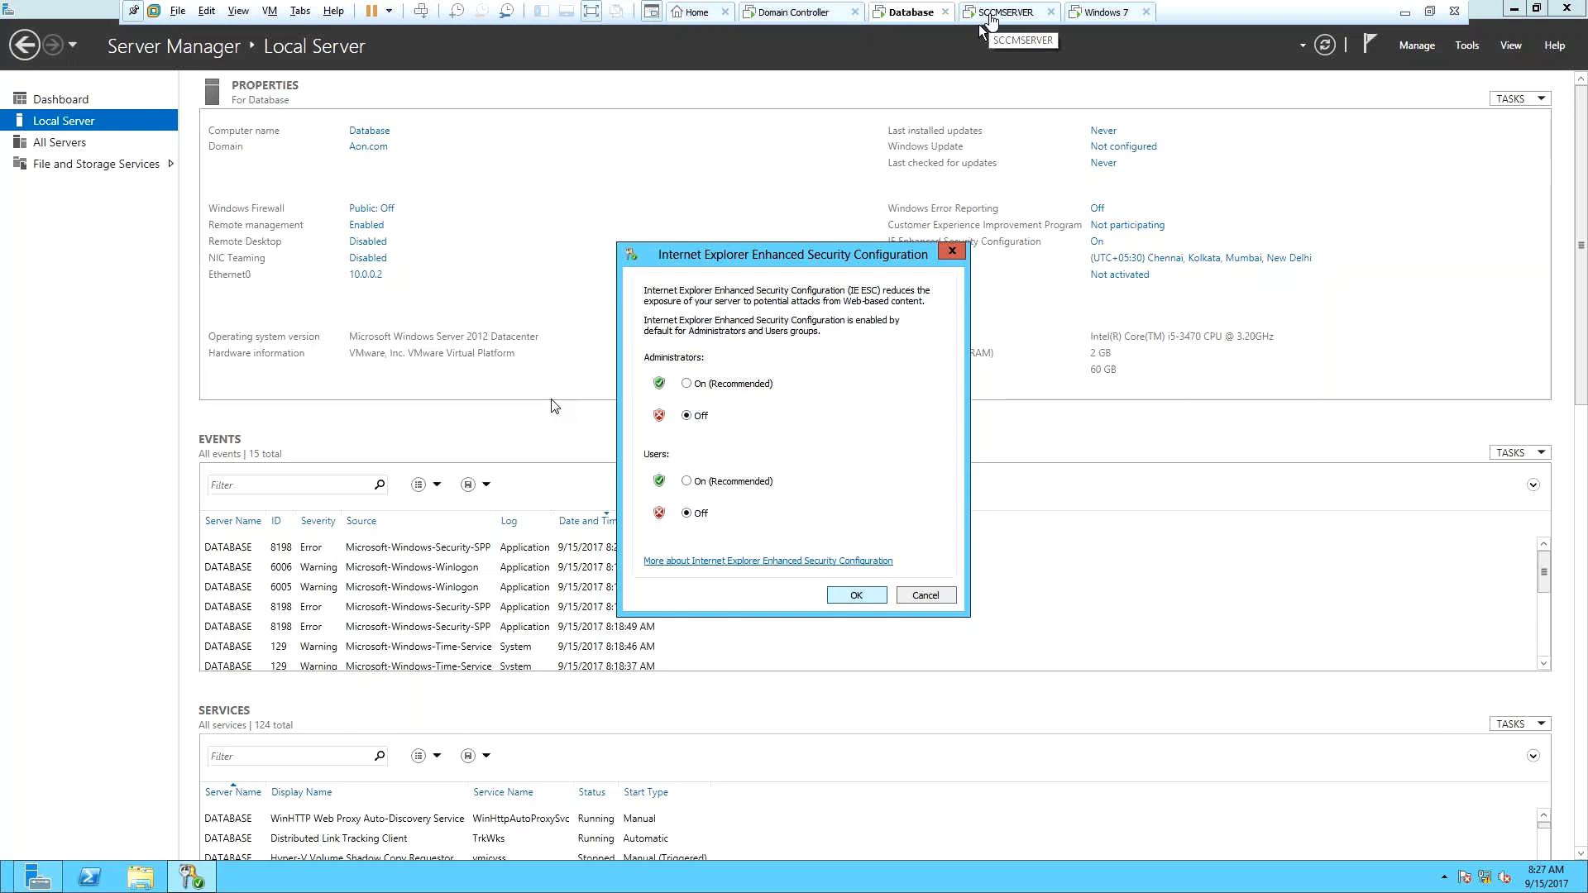
key("Return")
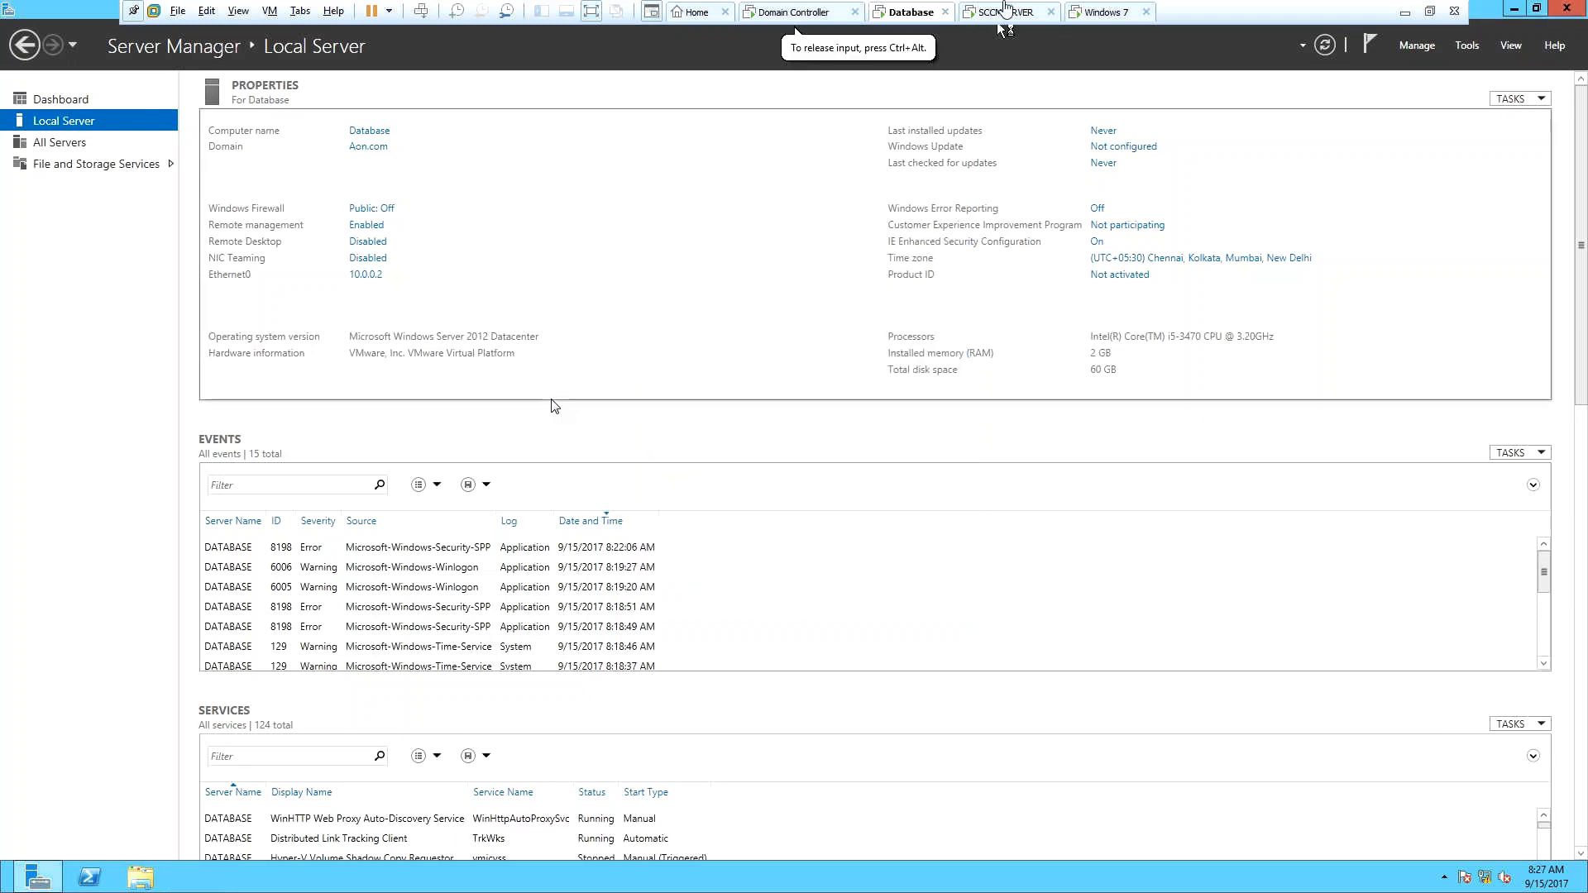
left_click(1005, 10)
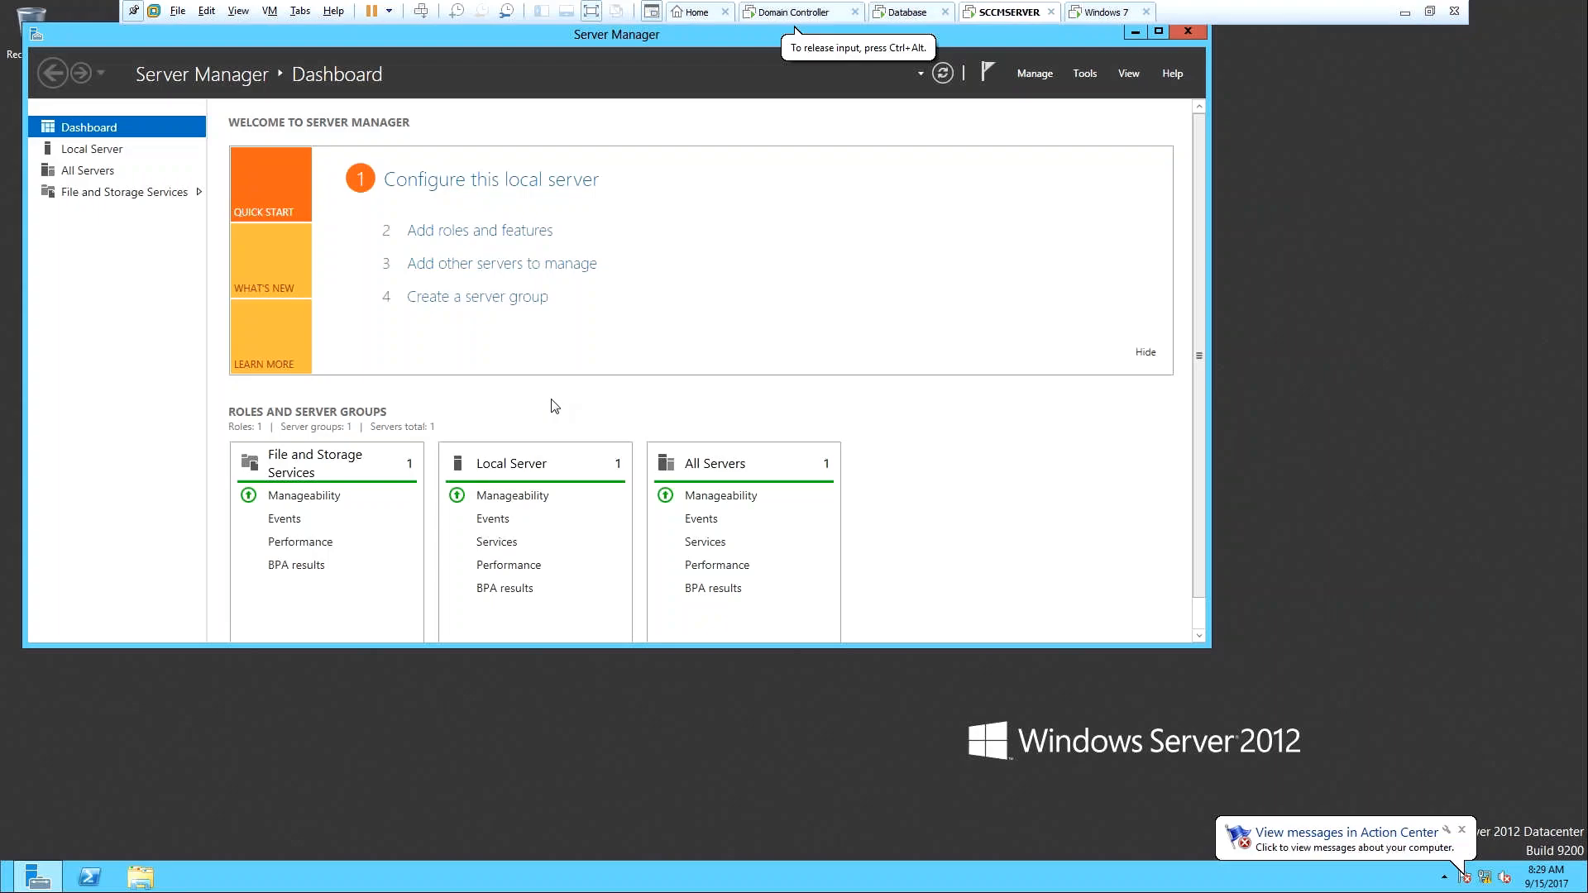
On SCCMSERVER's Local Server page, set IE Enhanced Security Off for Administrators and Users.
left_click(102, 147)
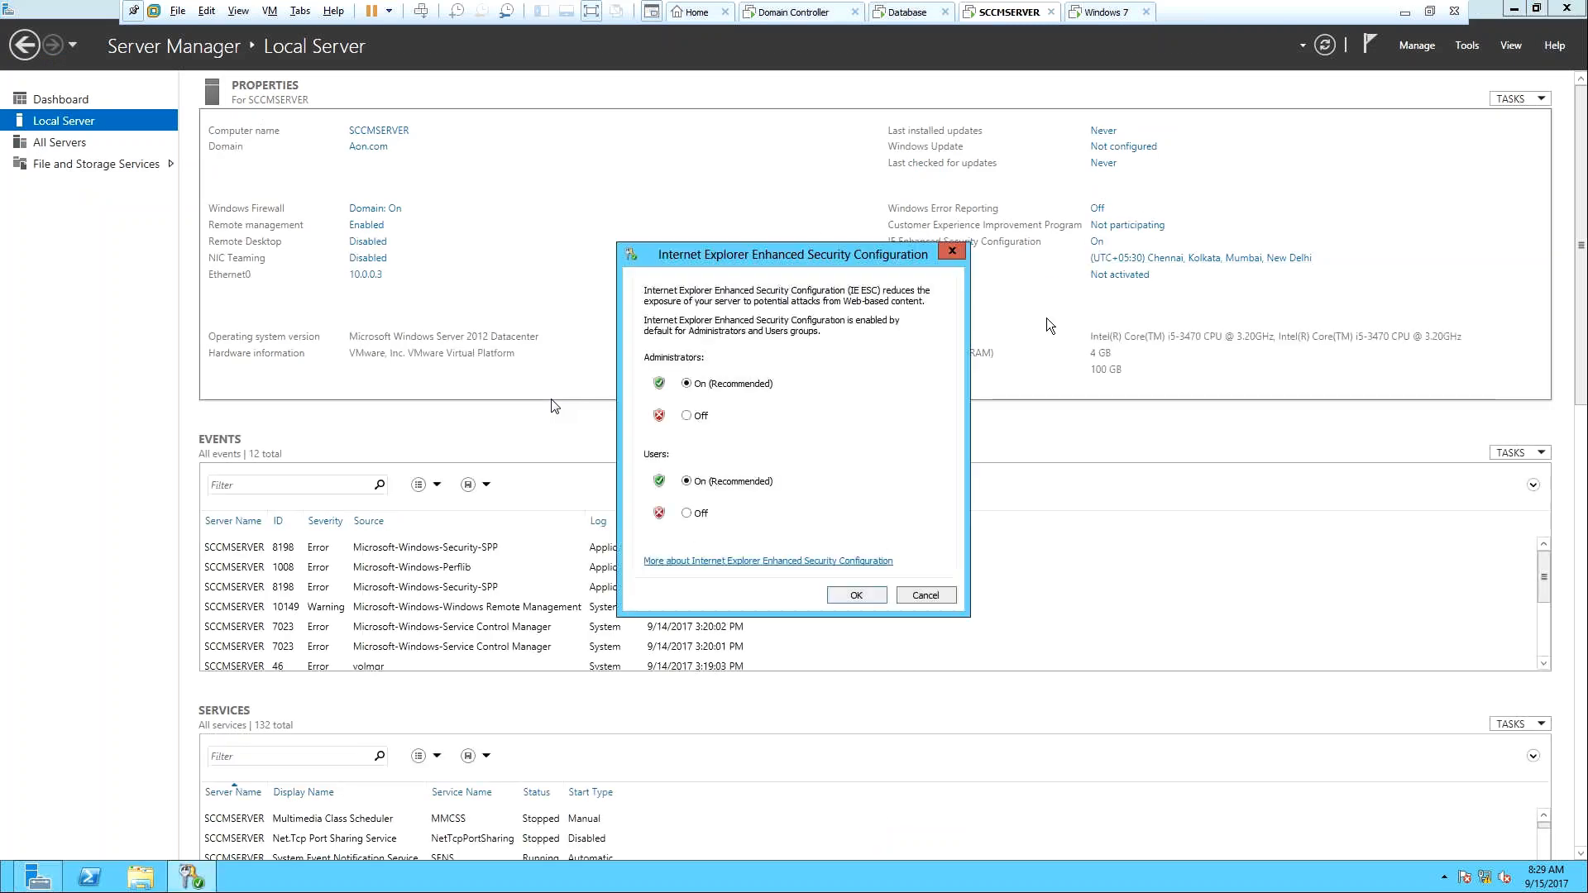
left_click(696, 414)
left_click(697, 513)
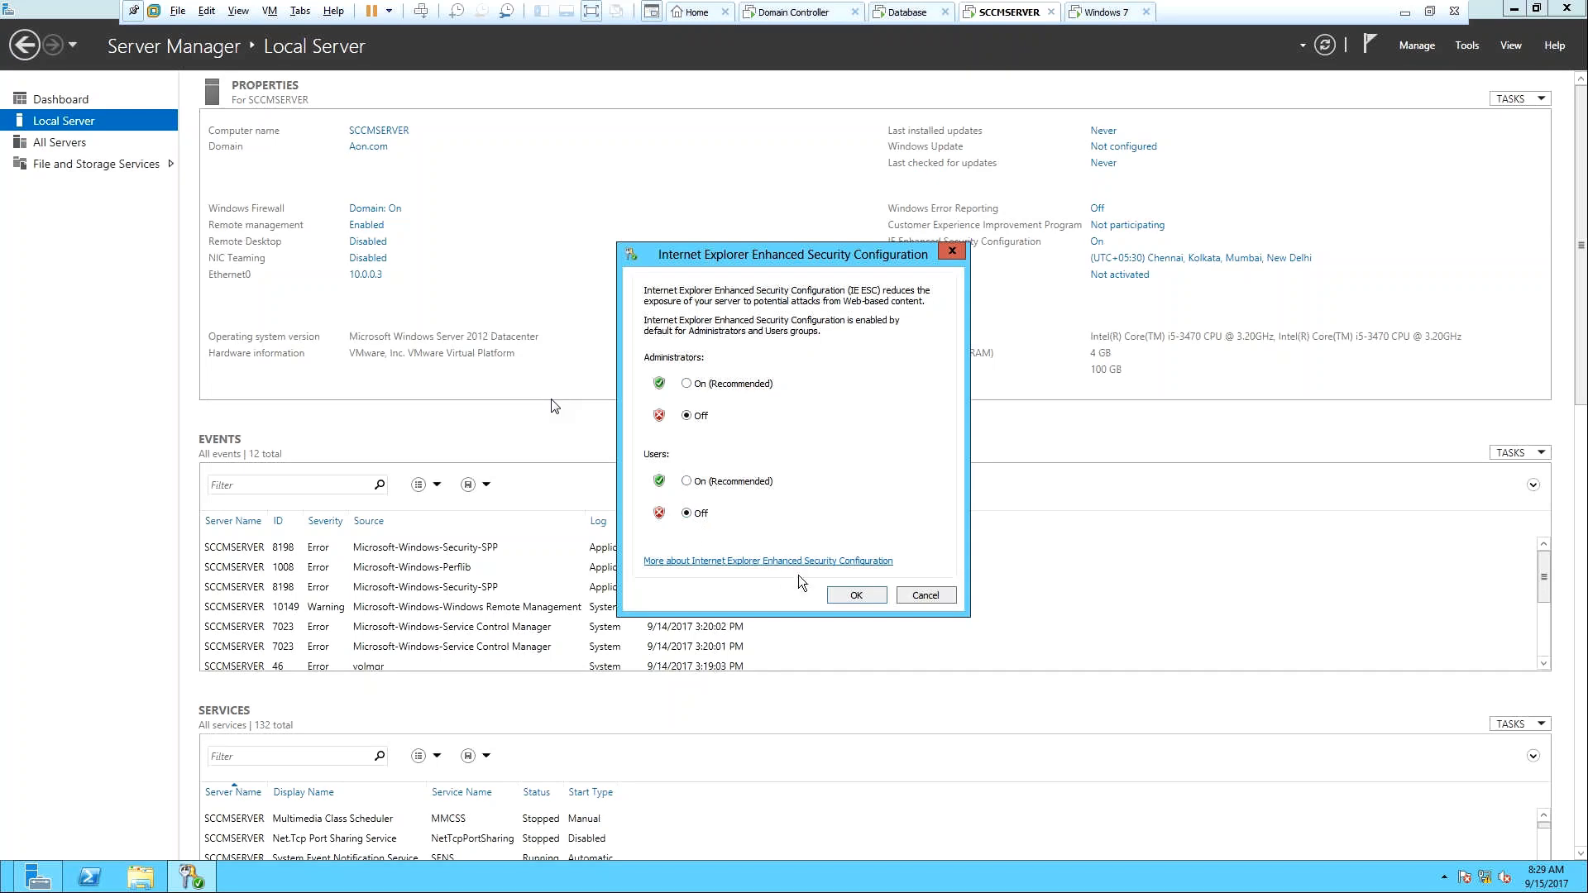
left_click(853, 594)
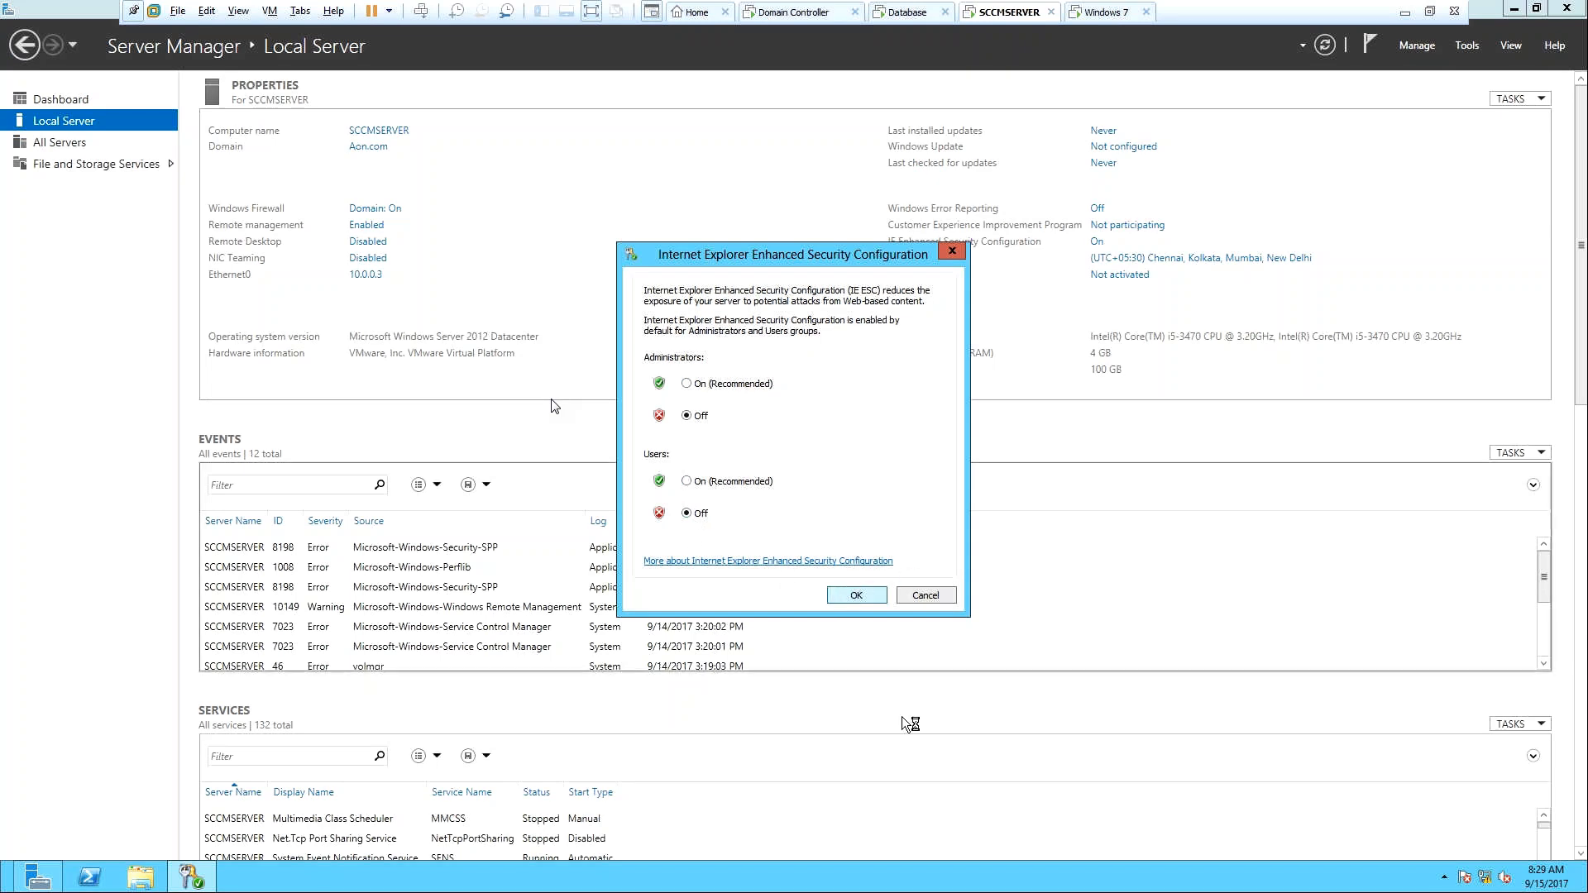
left_click(1409, 15)
mouse_move(589, 875)
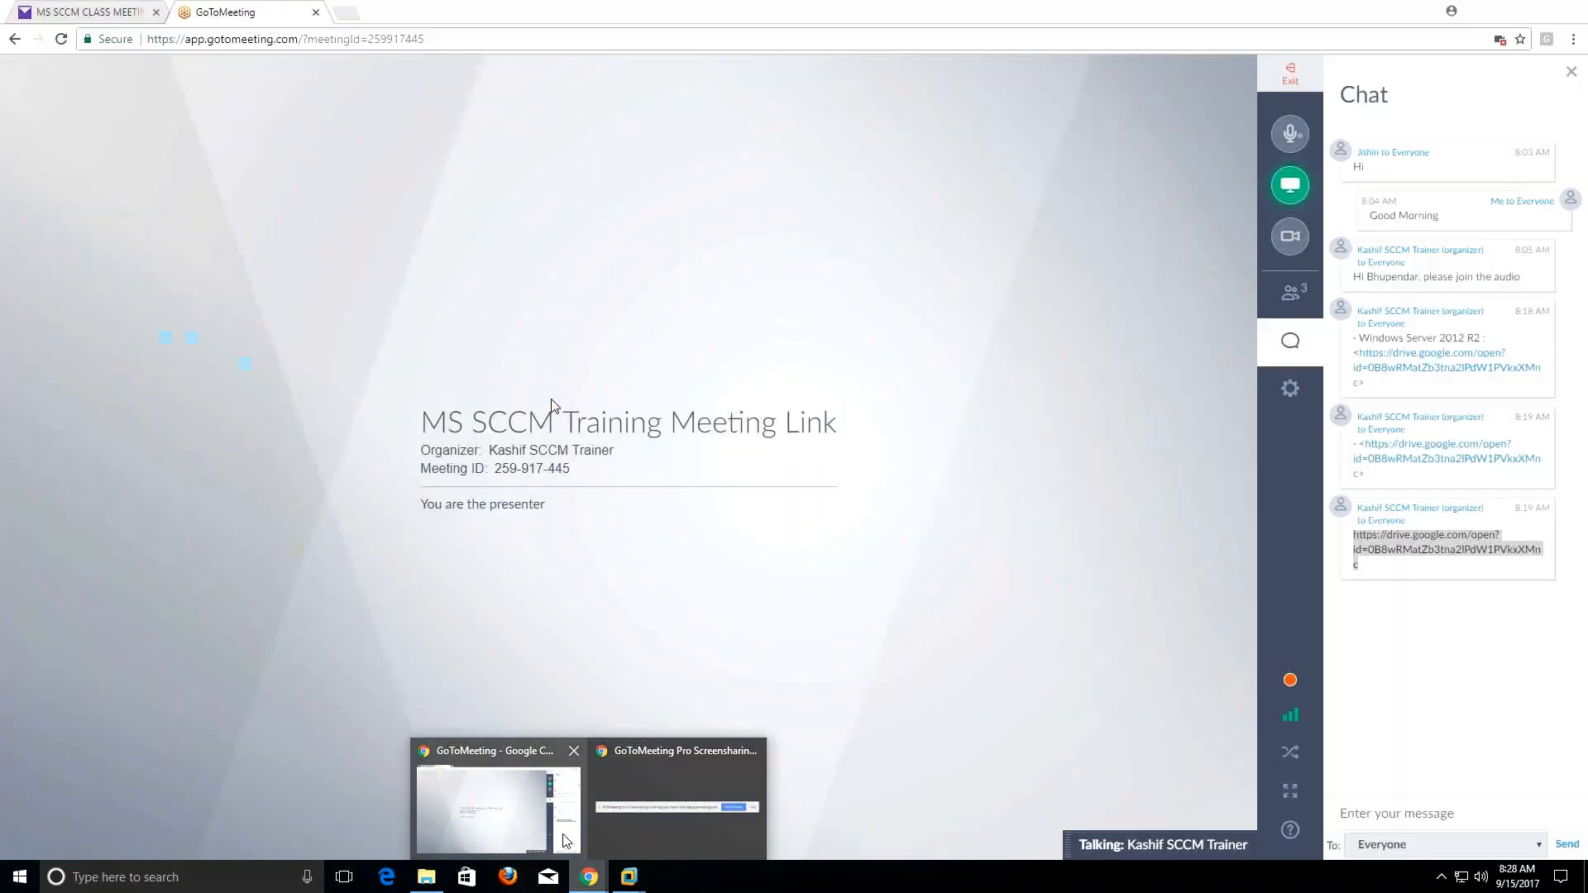
Review the meeting's attendee list and chat, then minimize Chrome.
left_click(496, 807)
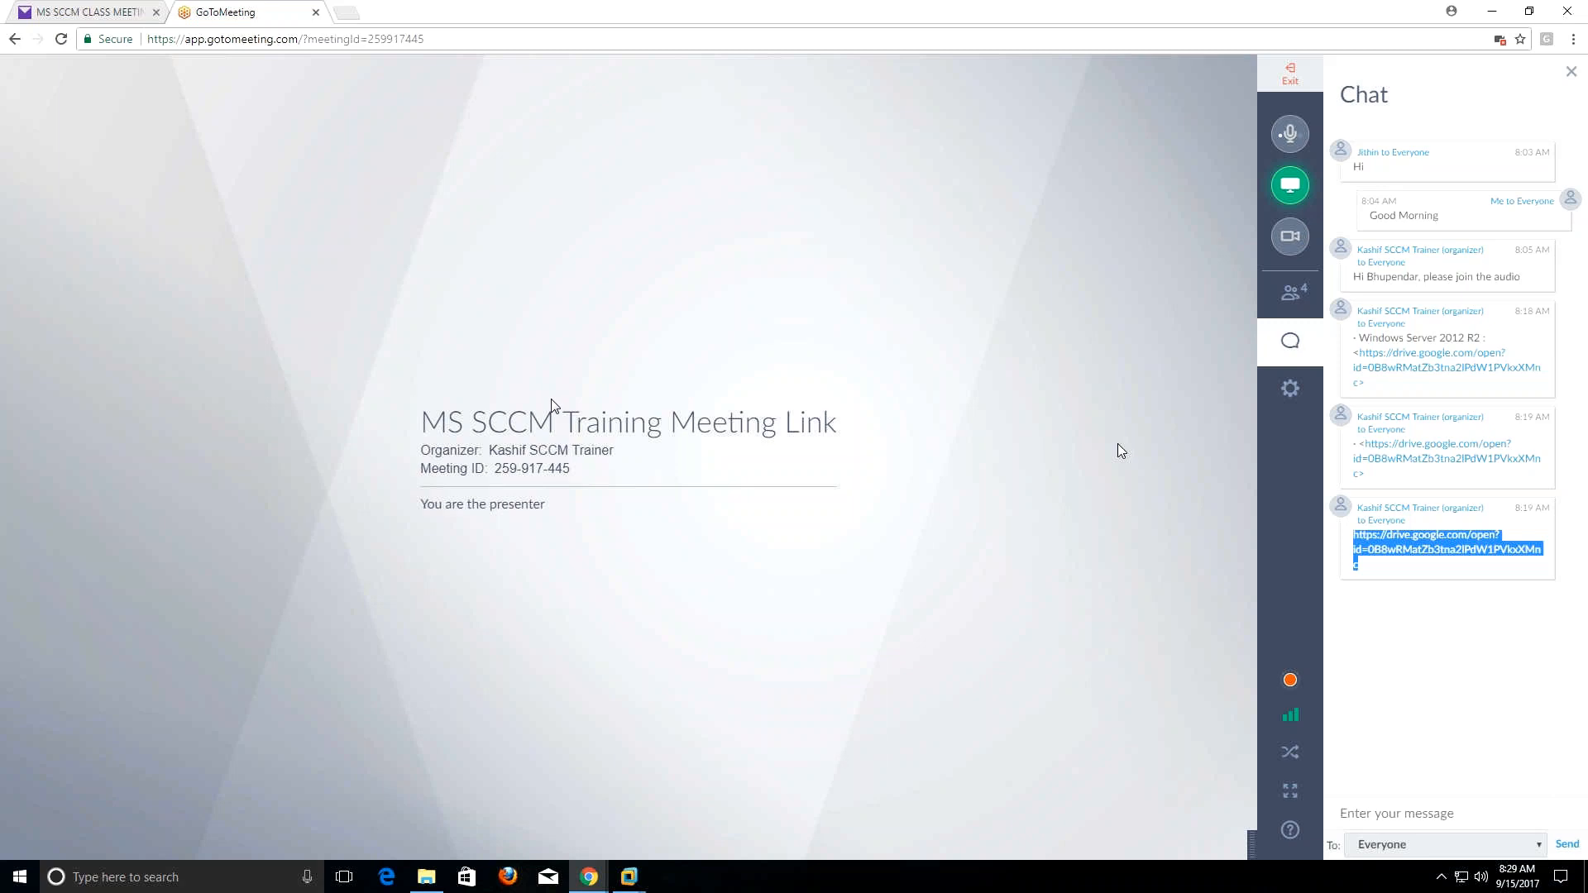
left_click(1303, 307)
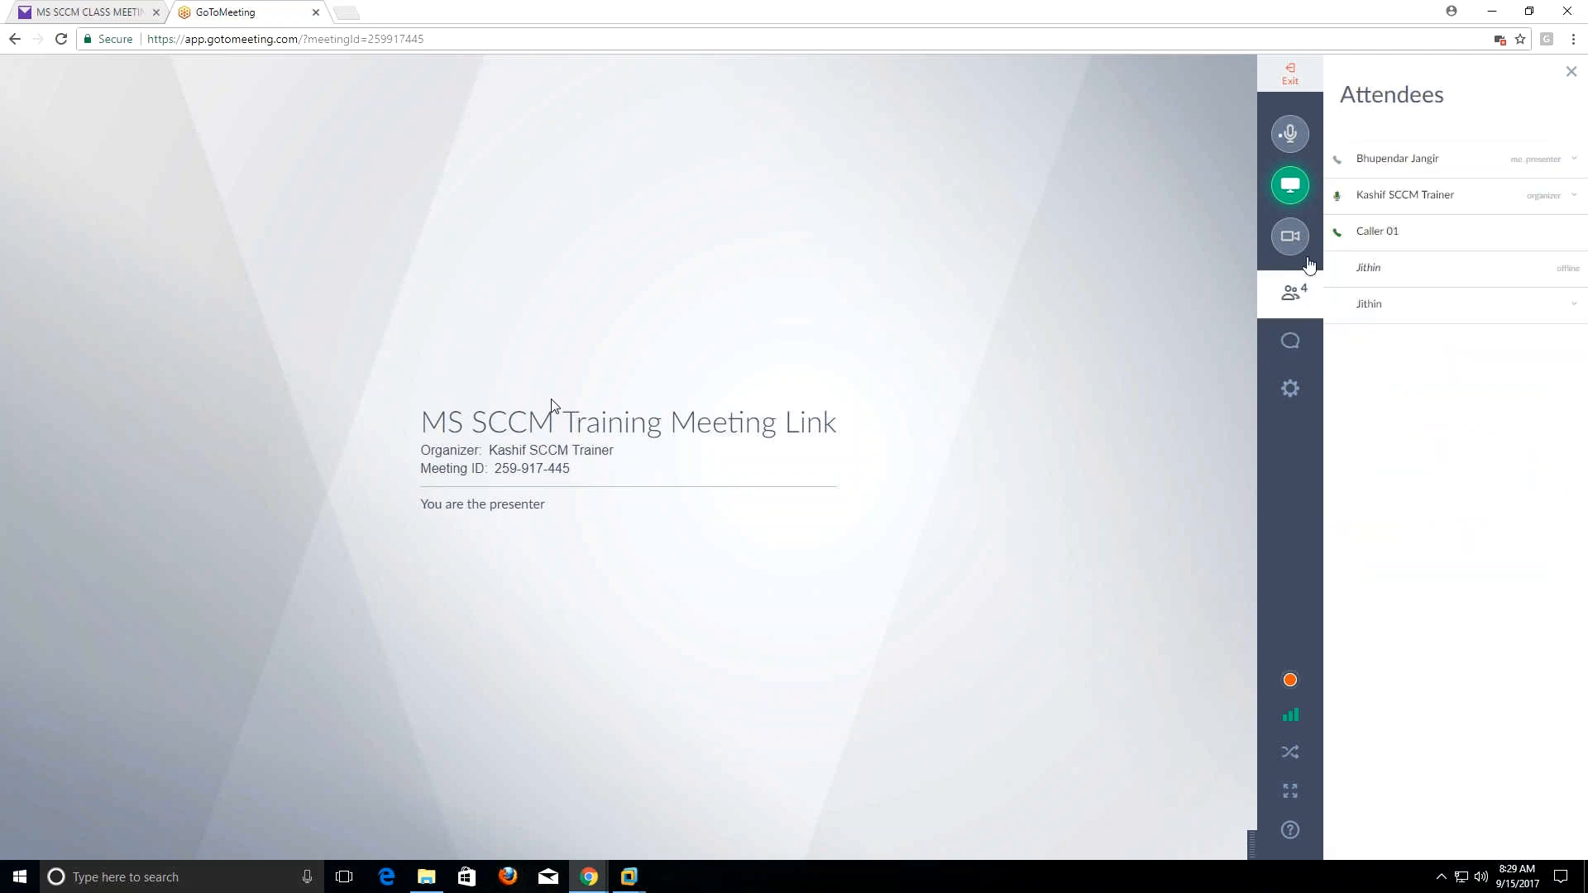
left_click(1297, 348)
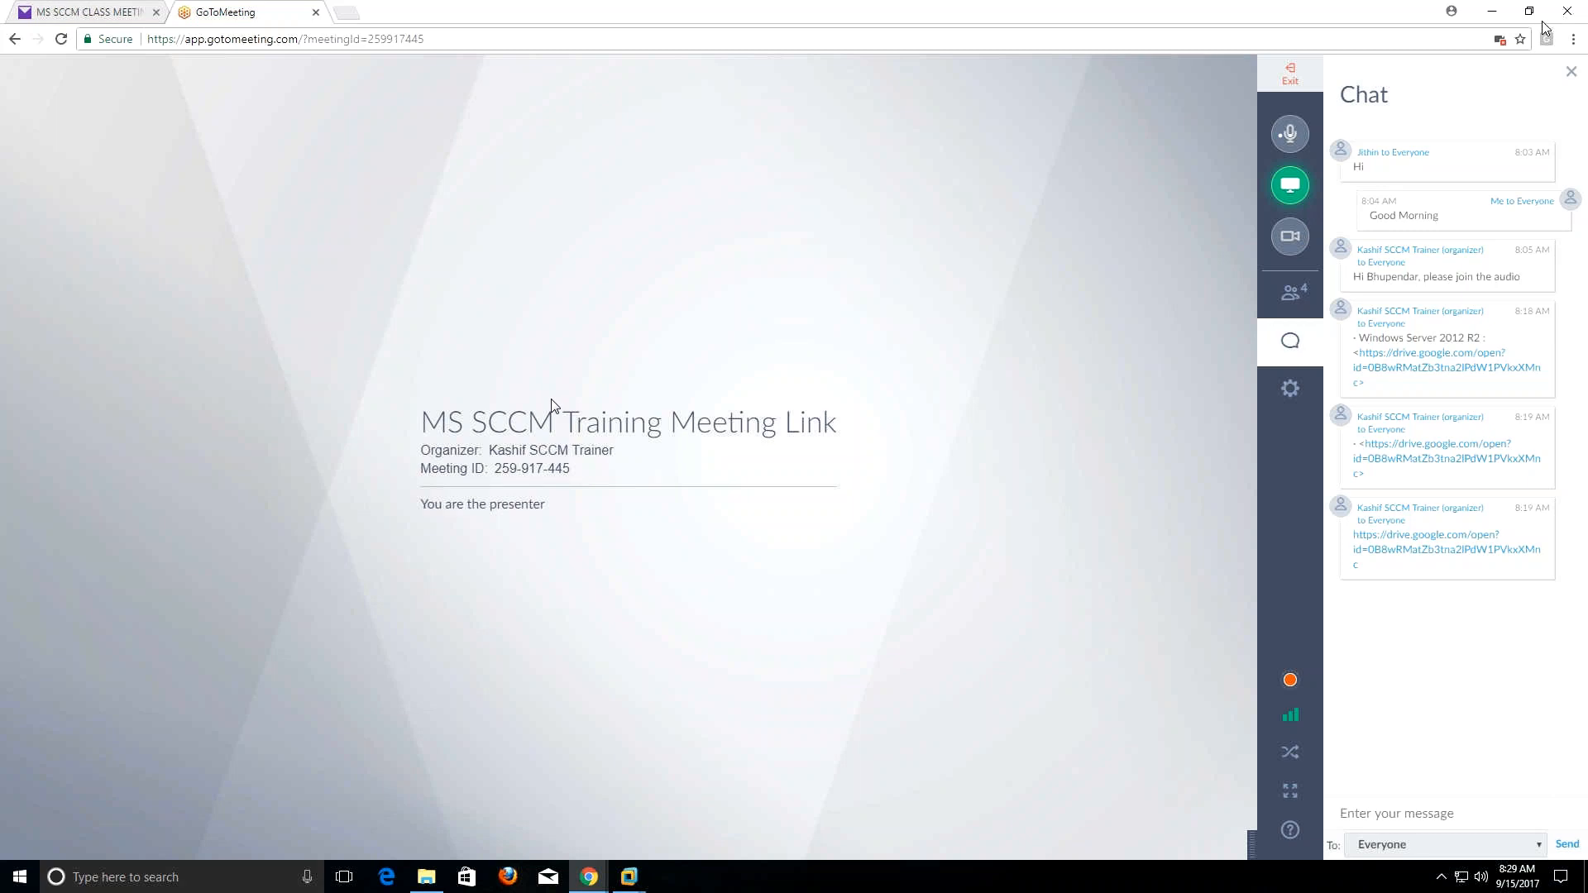
left_click(1499, 14)
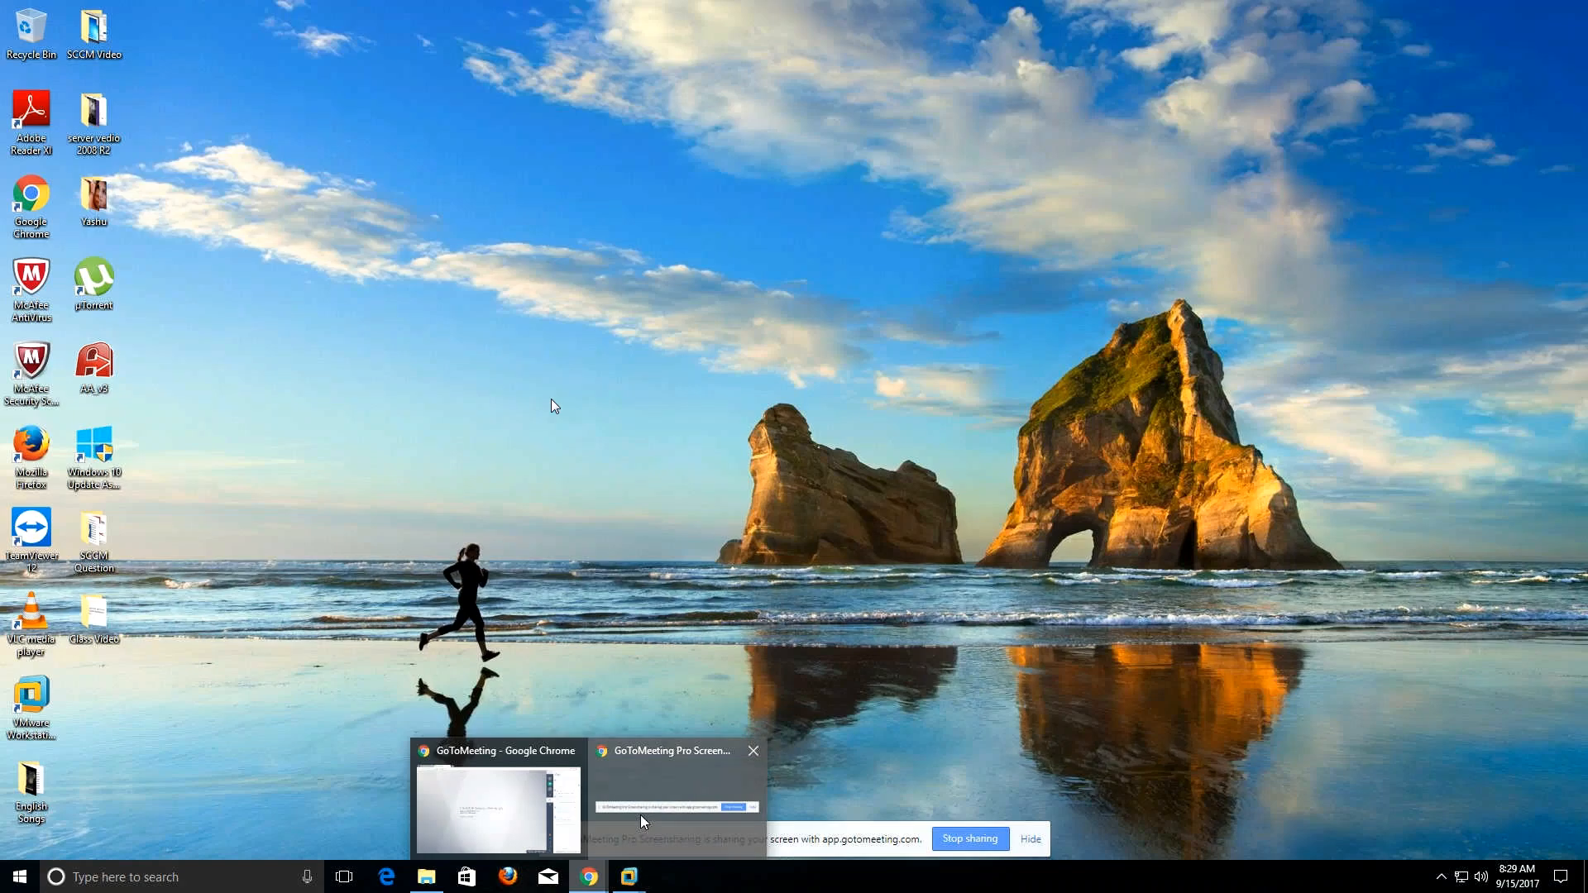
Handle the screen-sharing bar and close the blocked-microphone permission popup in the meeting.
left_click(1031, 840)
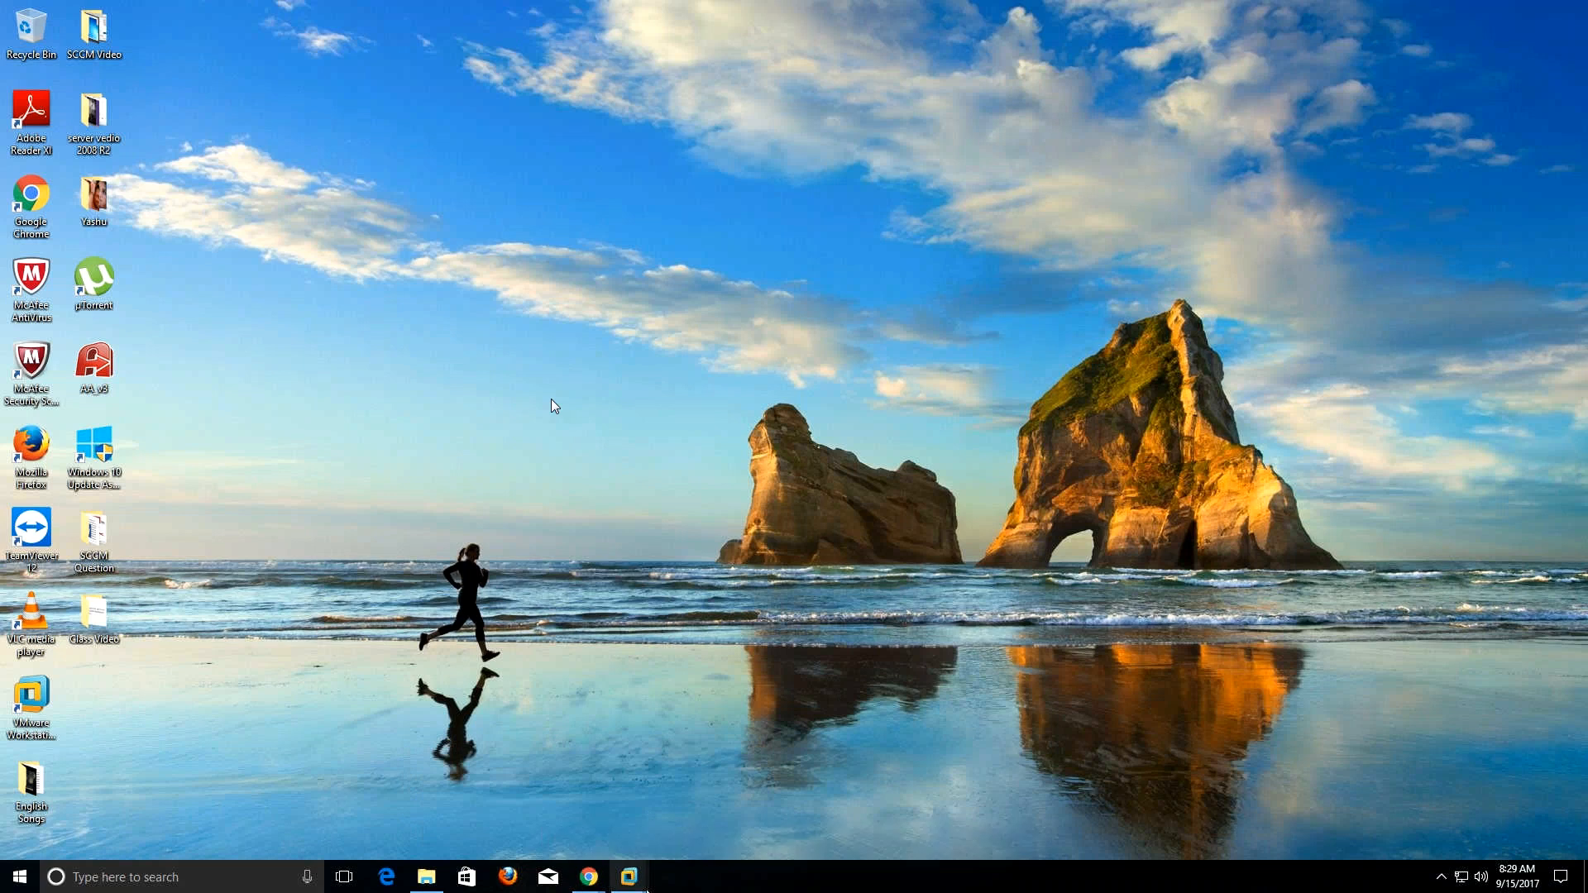
mouse_move(588, 877)
left_click(679, 823)
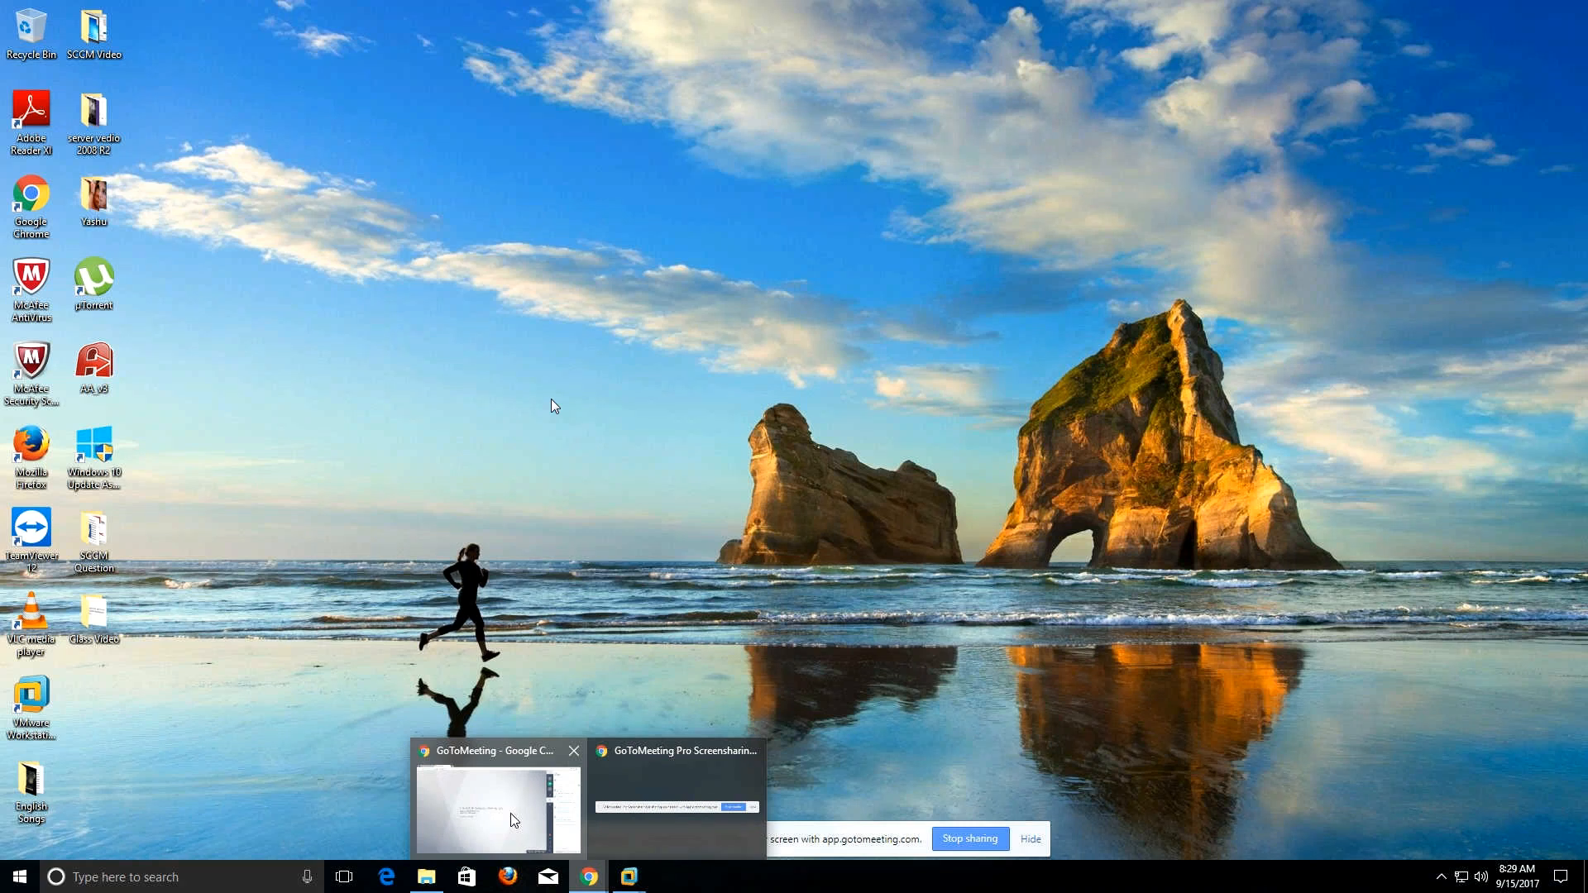
left_click(513, 819)
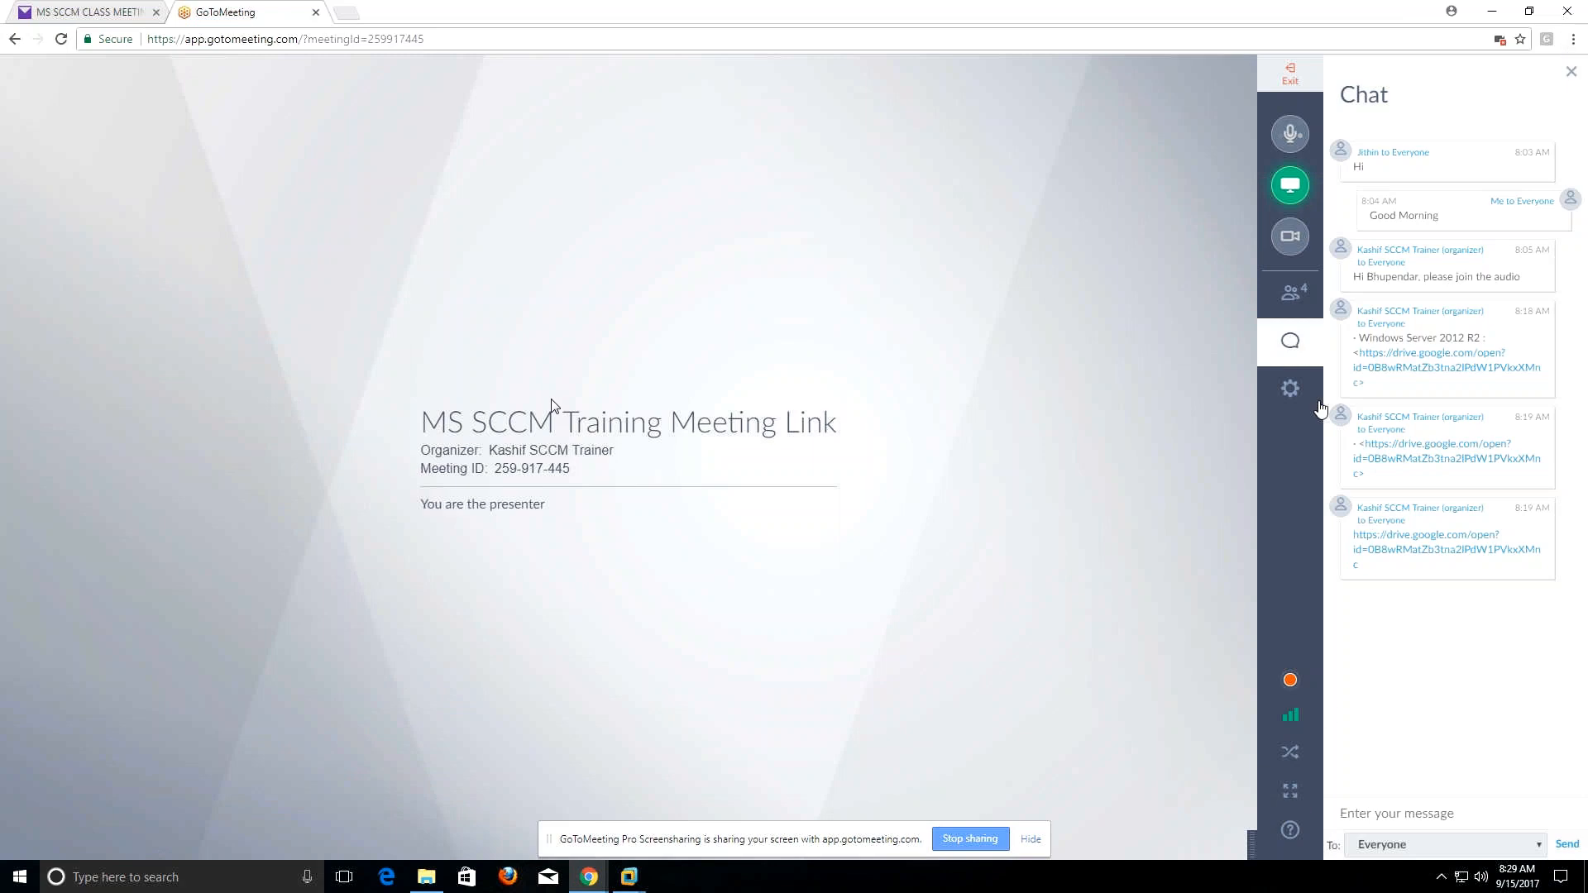
left_click(1502, 41)
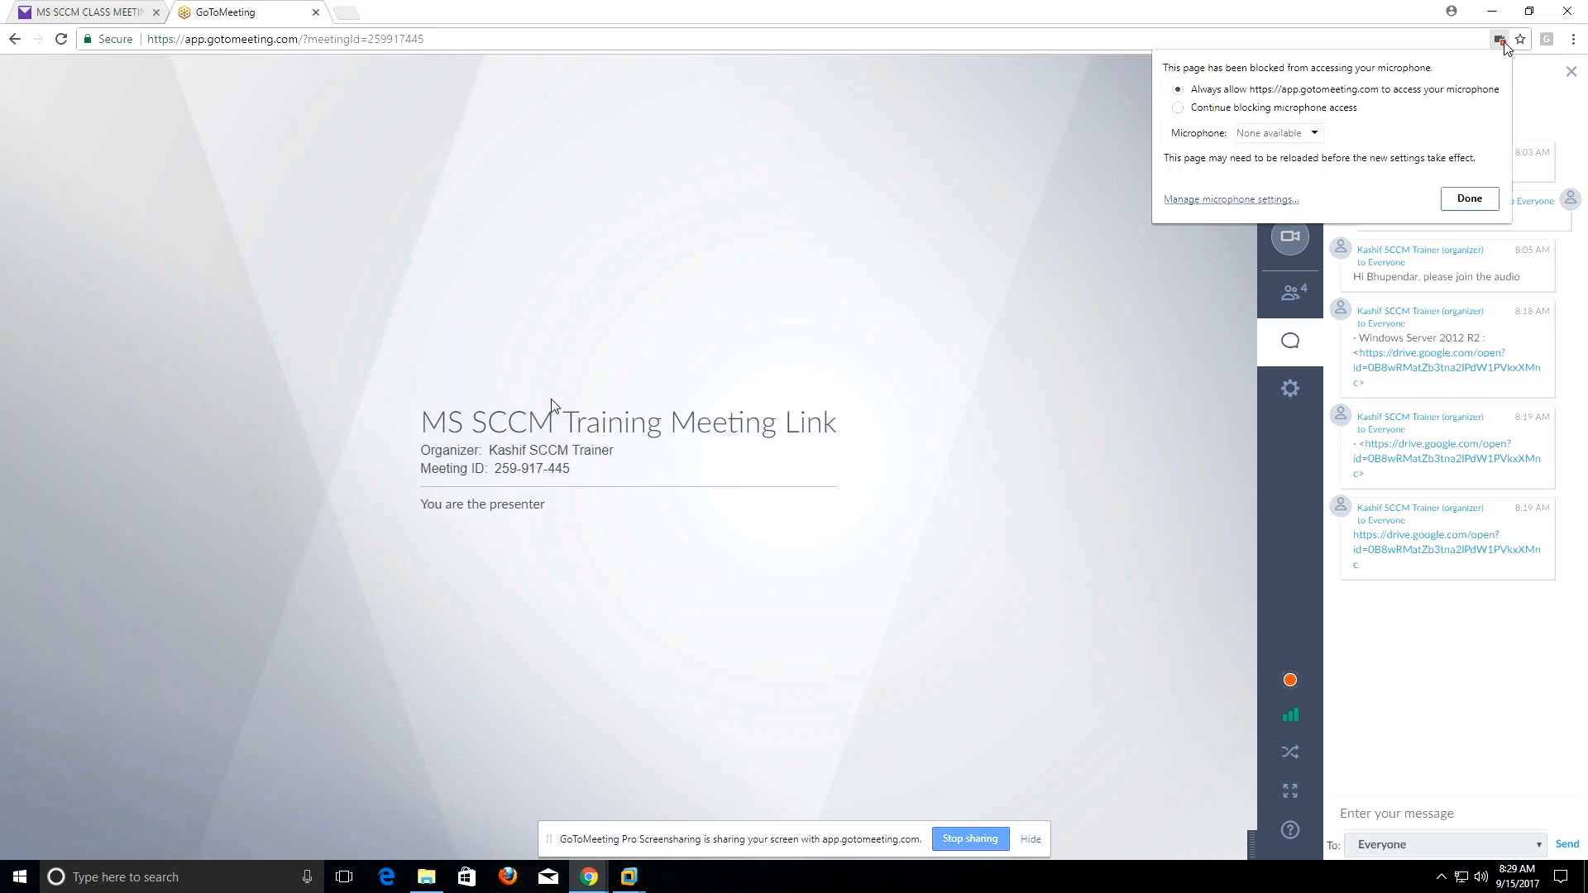
left_click(1471, 202)
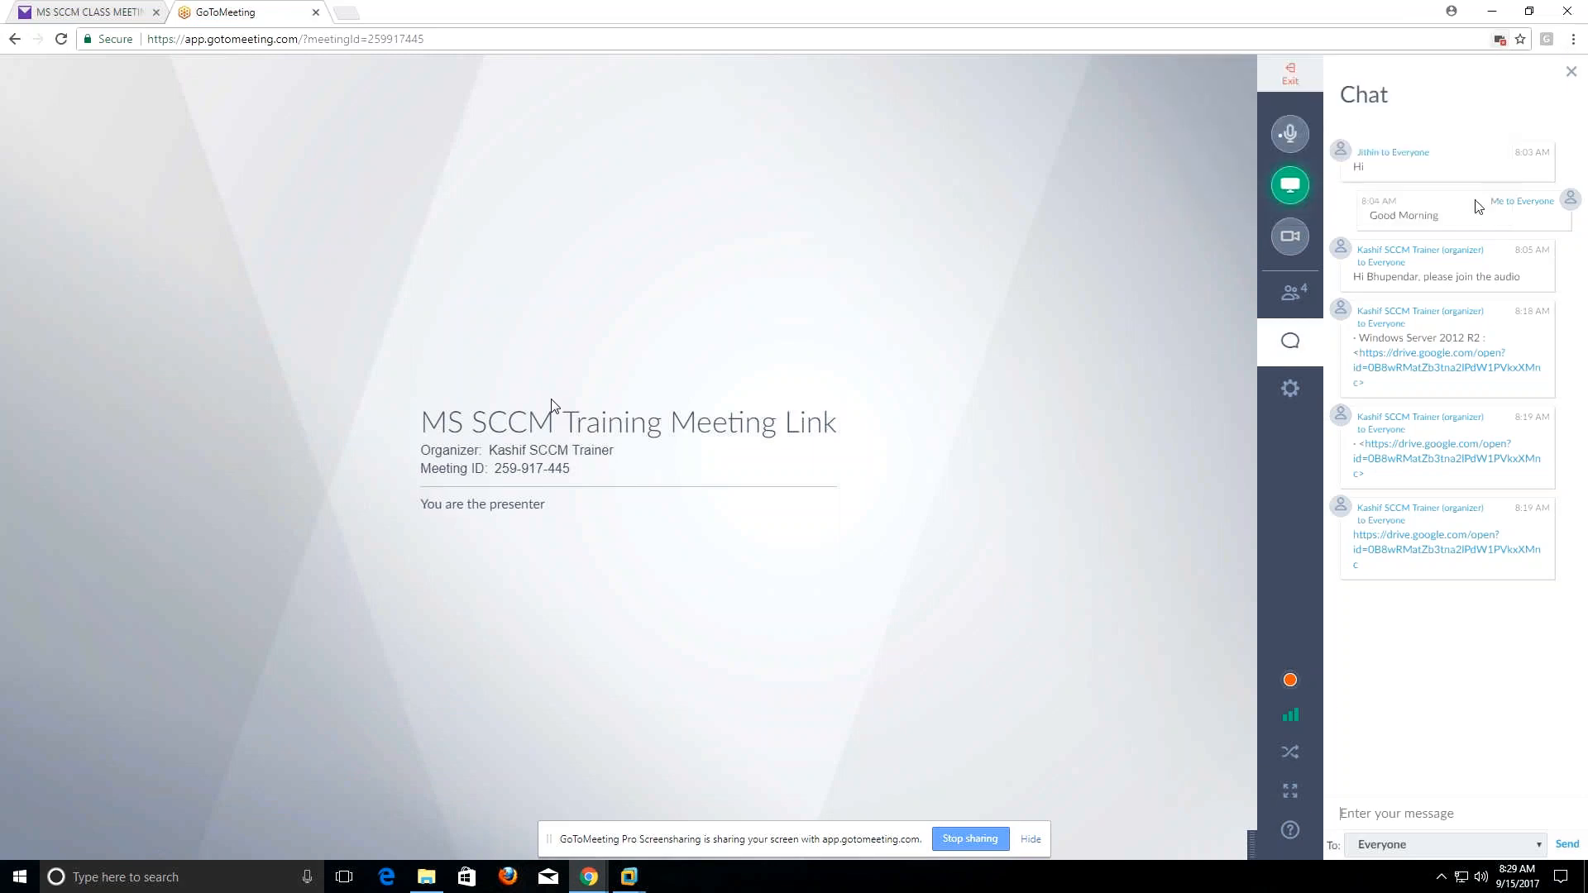
Minimize the meeting and return to the Database virtual machine.
left_click(1506, 18)
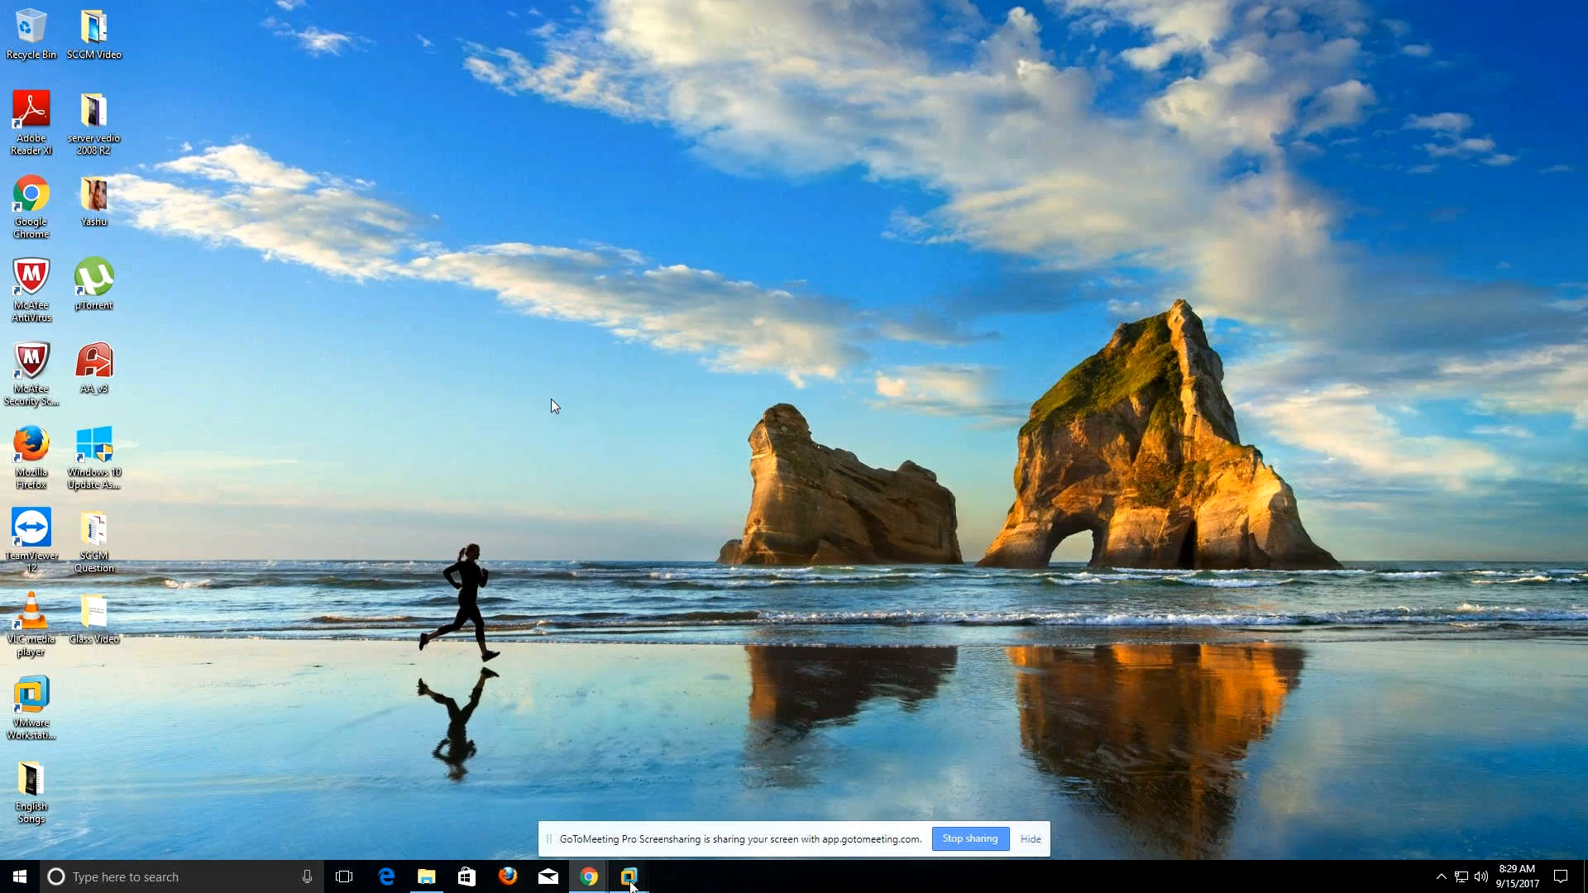
mouse_move(638, 860)
left_click(638, 782)
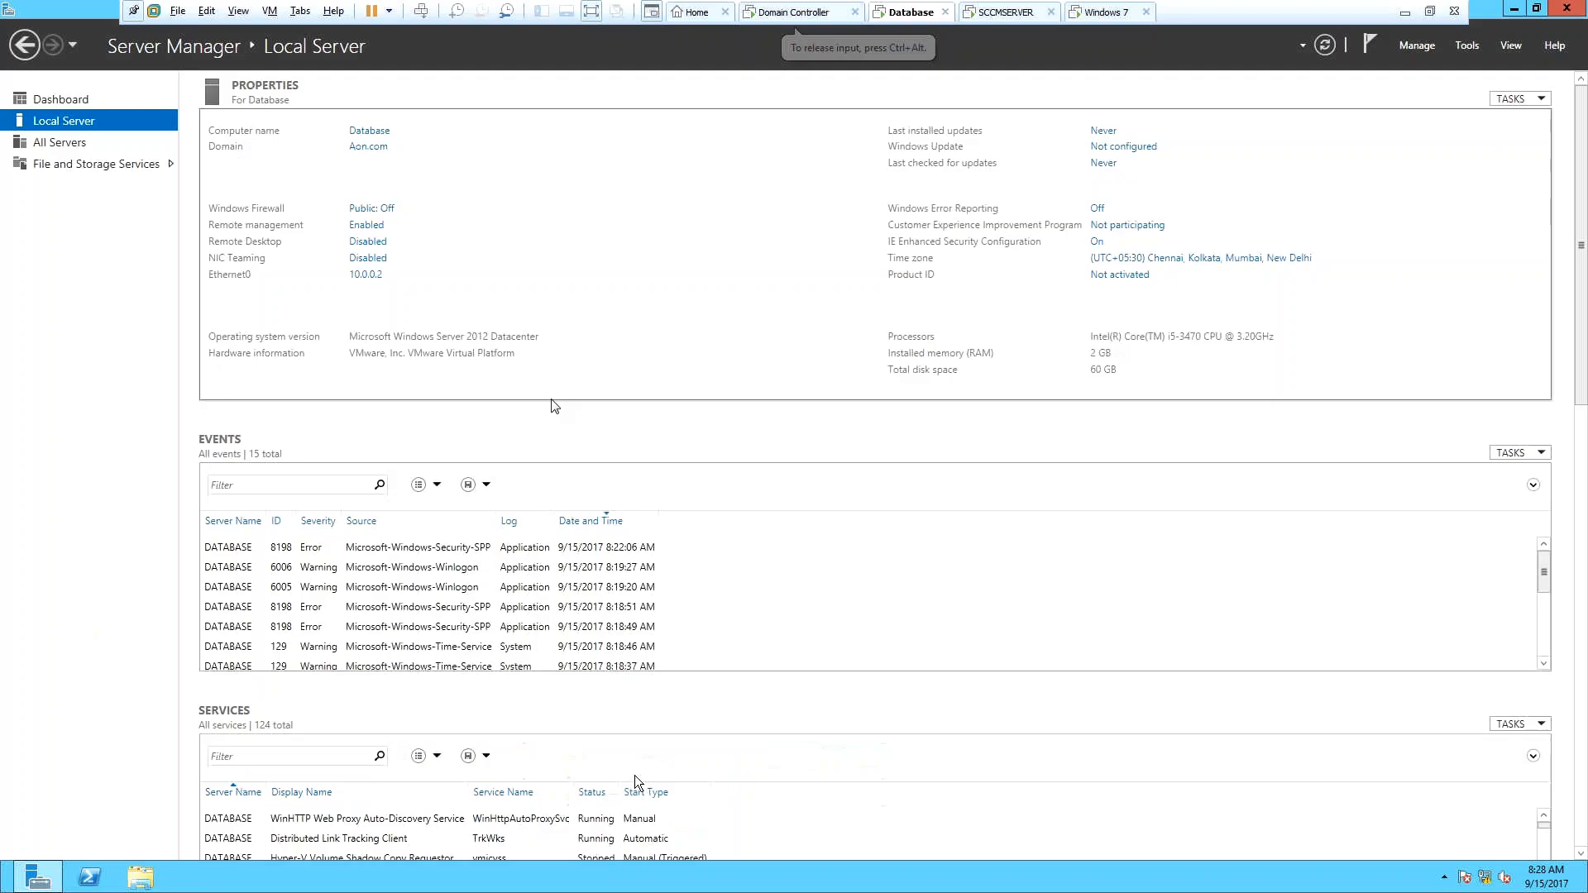
Switch to the Domain Controller machine to see 2012DC's IE Enhanced Security now Off.
left_click(825, 15)
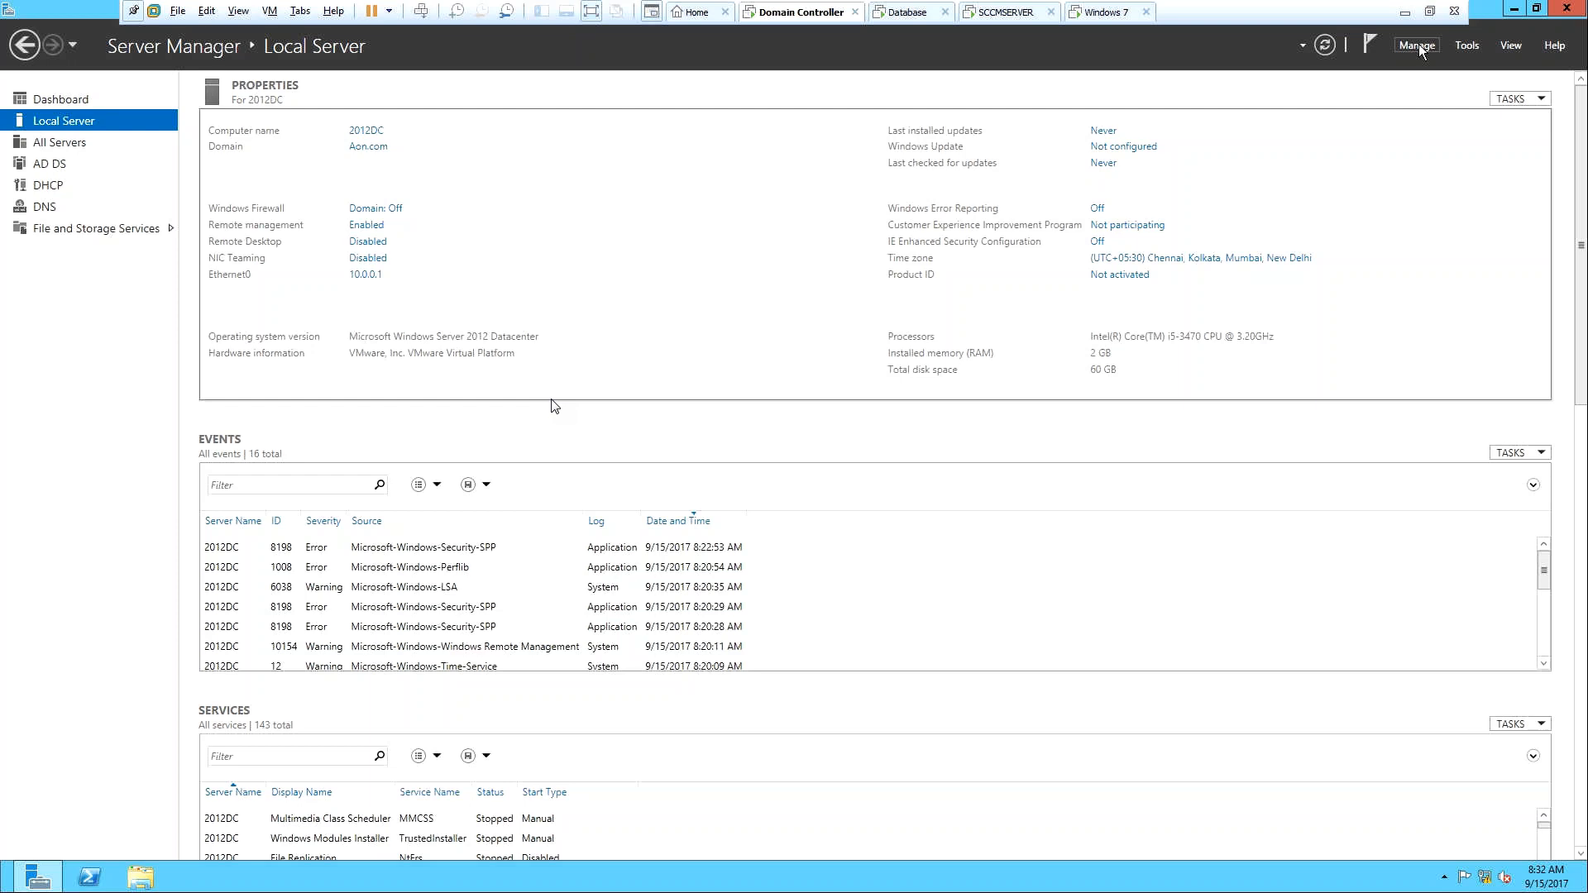
Launch ADSI Edit from Server Manager's Tools menu.
left_click(1466, 46)
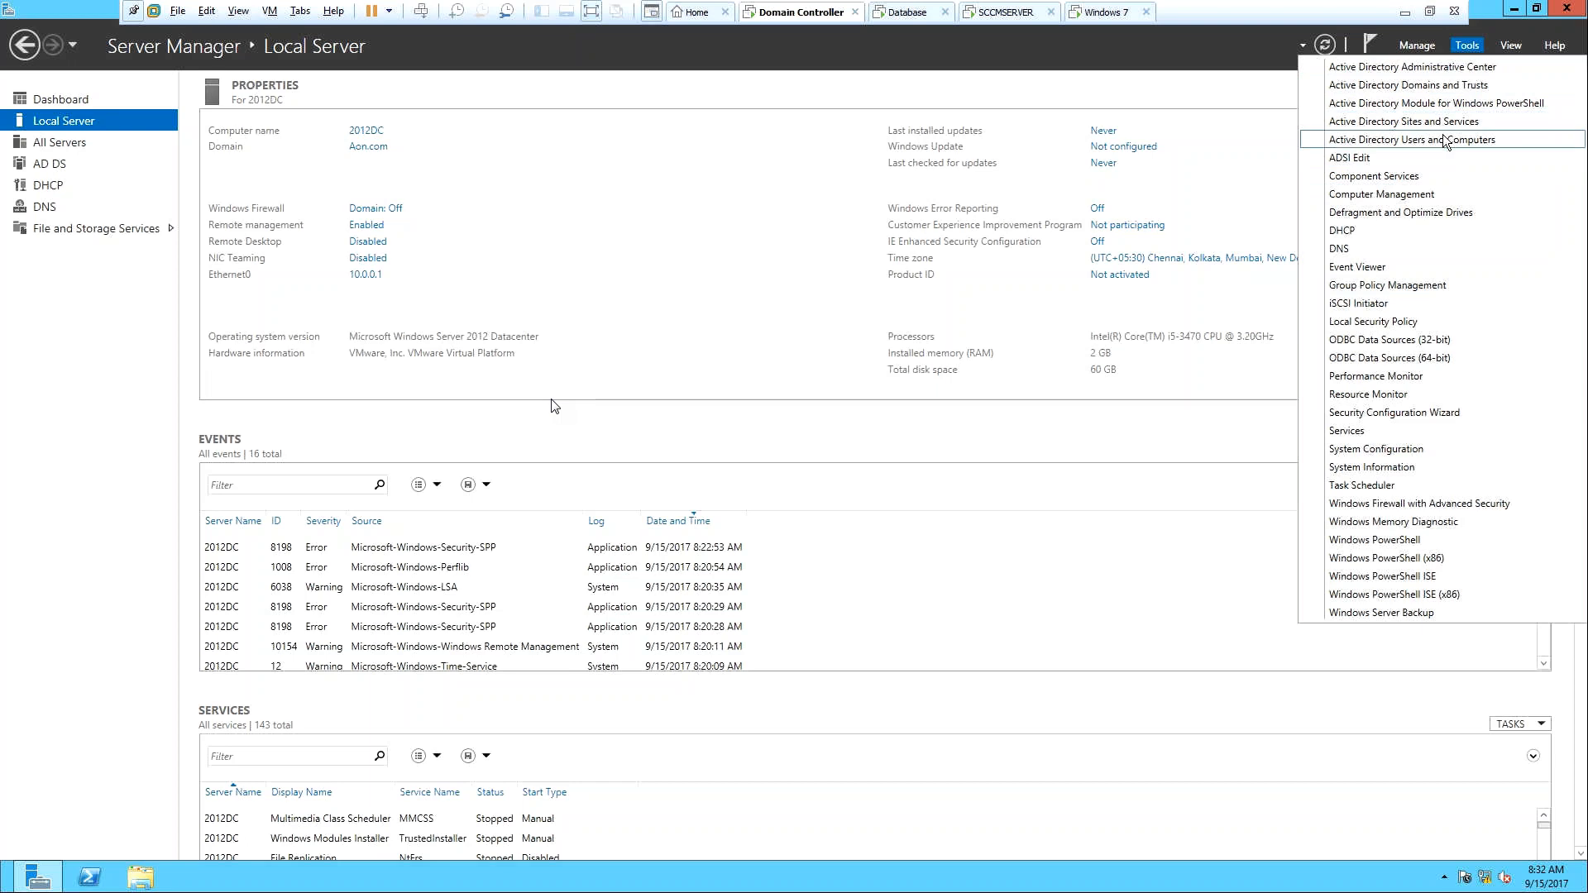
left_click(1446, 163)
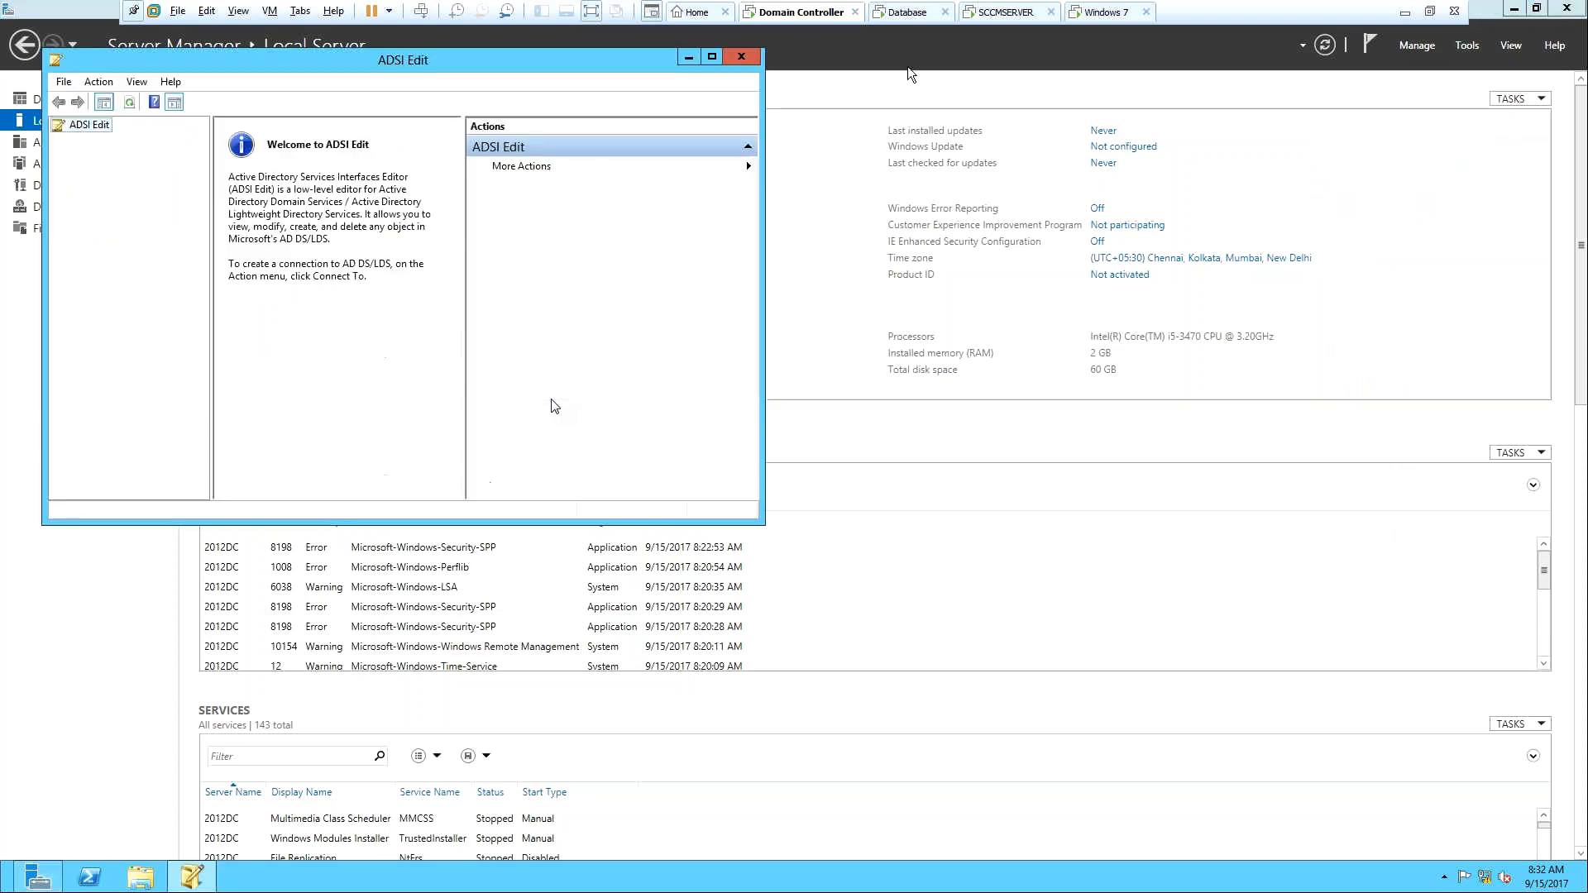
Maximize ADSI Edit and connect it to the Default naming context on 2012DC.Aon.com.
left_click(711, 57)
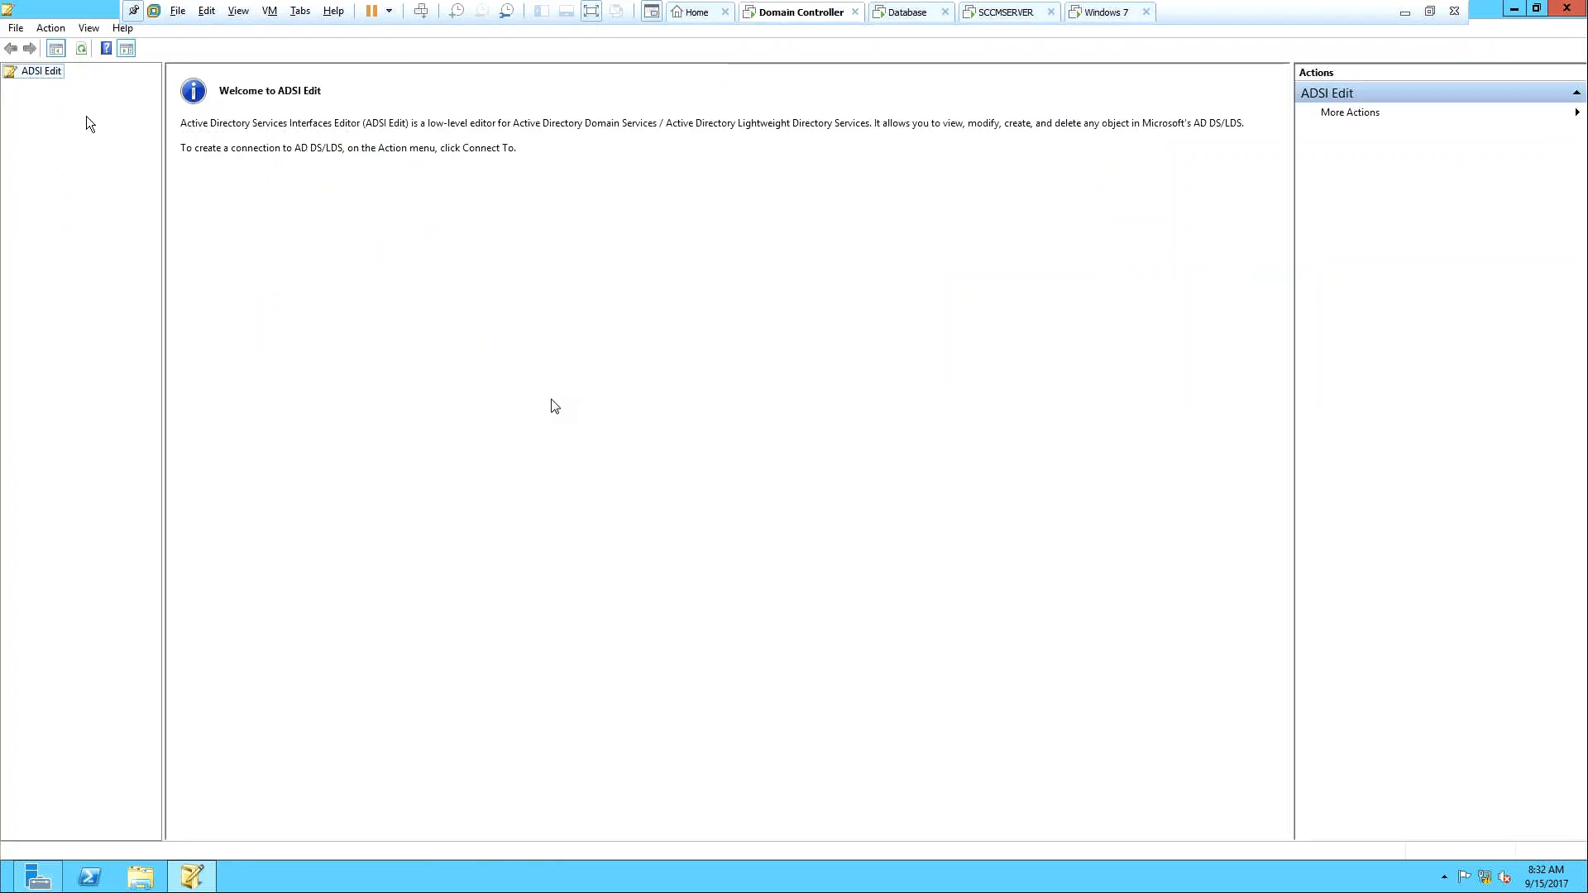
right_click(40, 74)
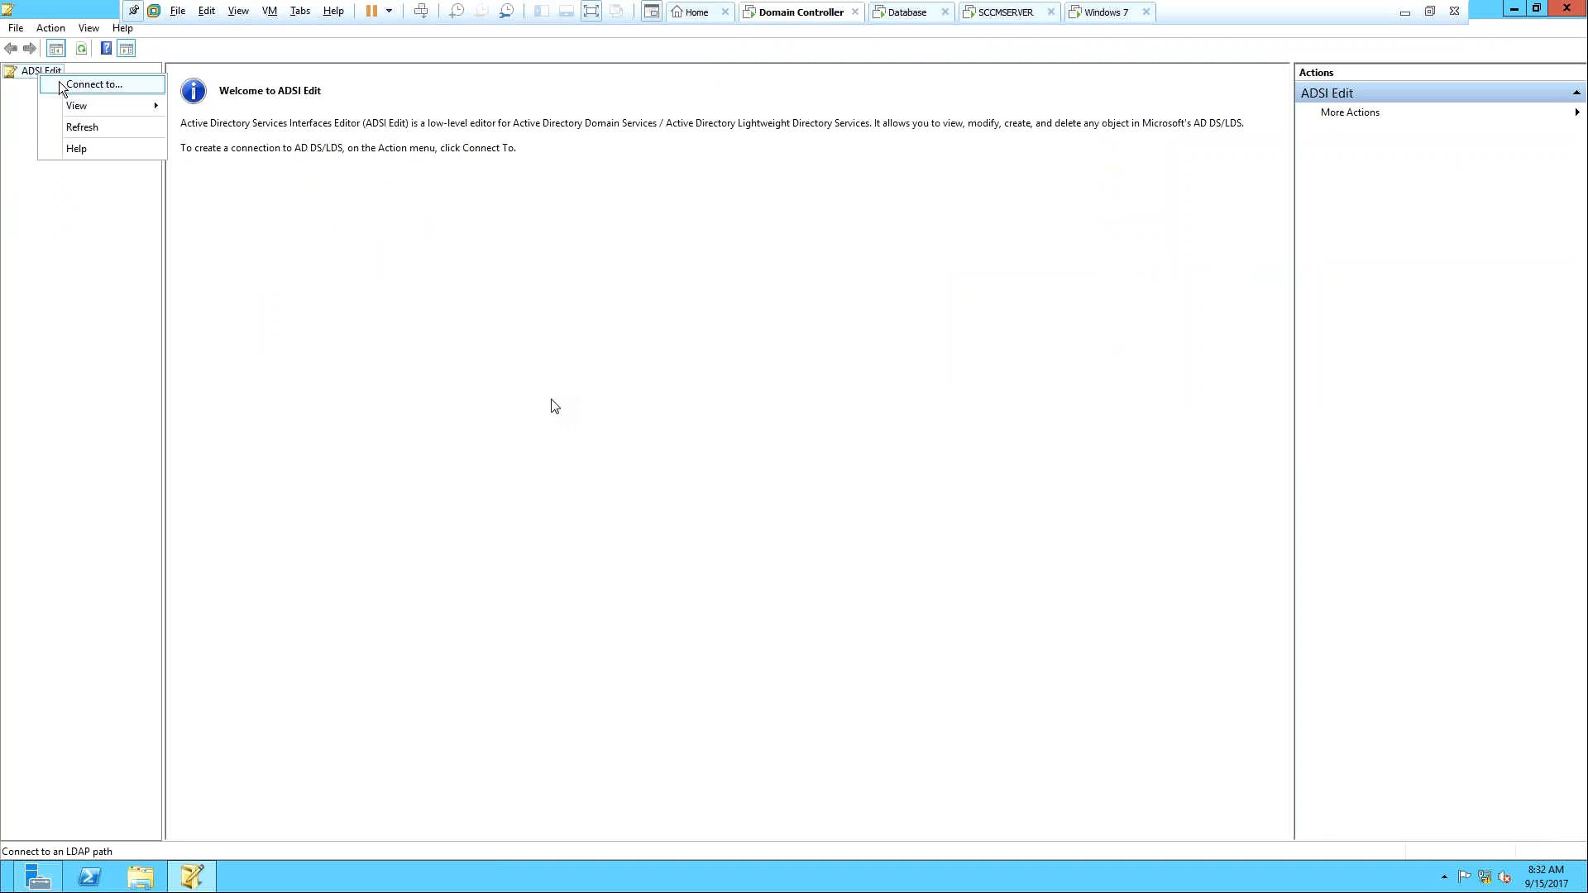
left_click(91, 84)
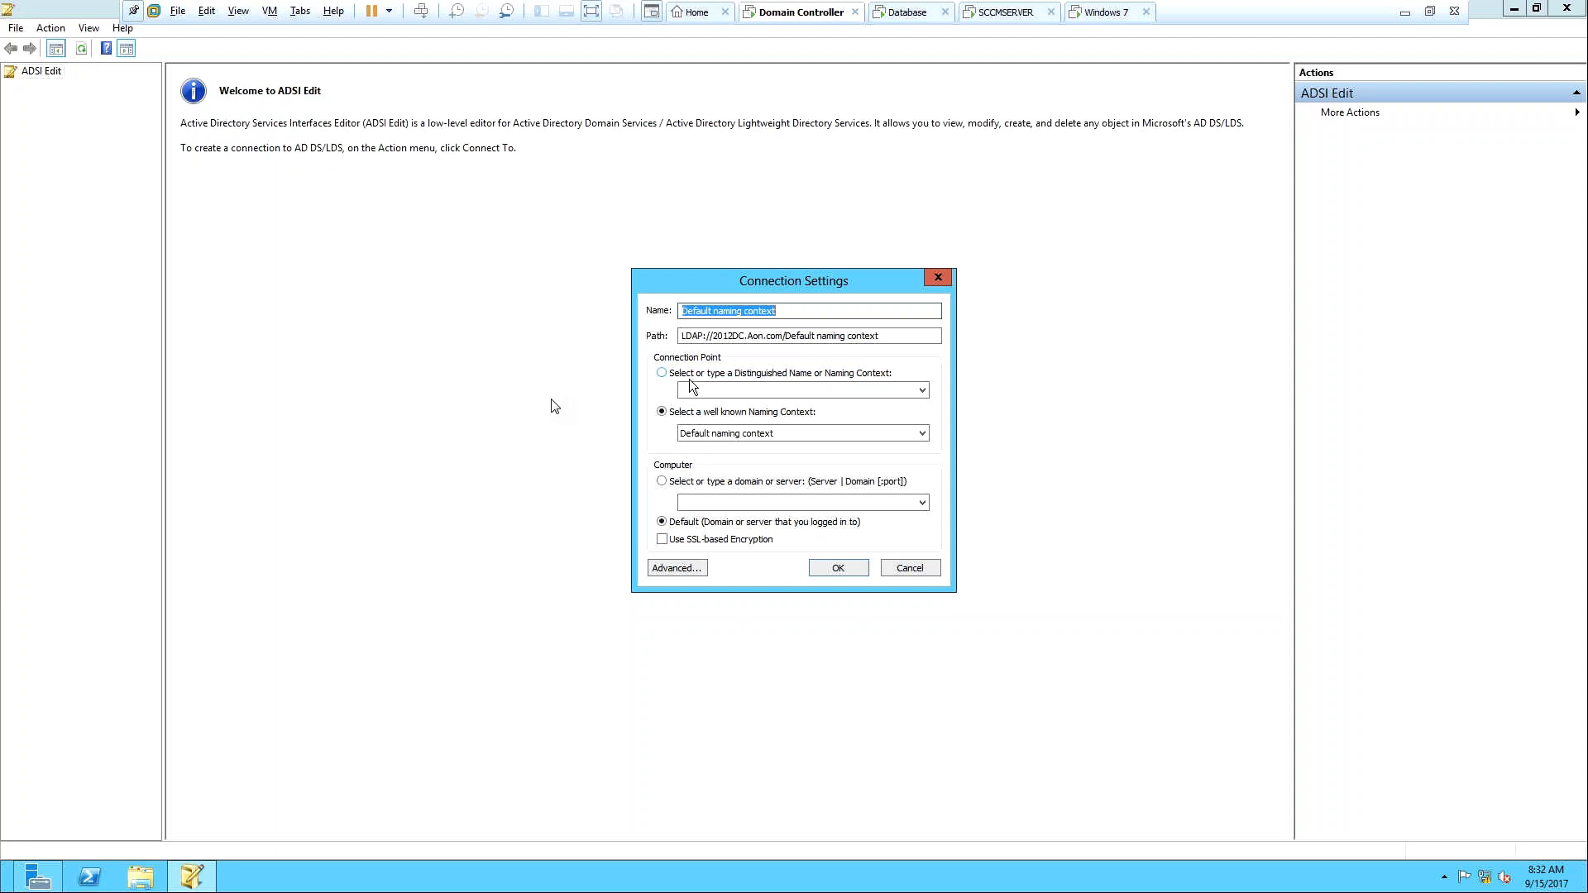
left_click(832, 571)
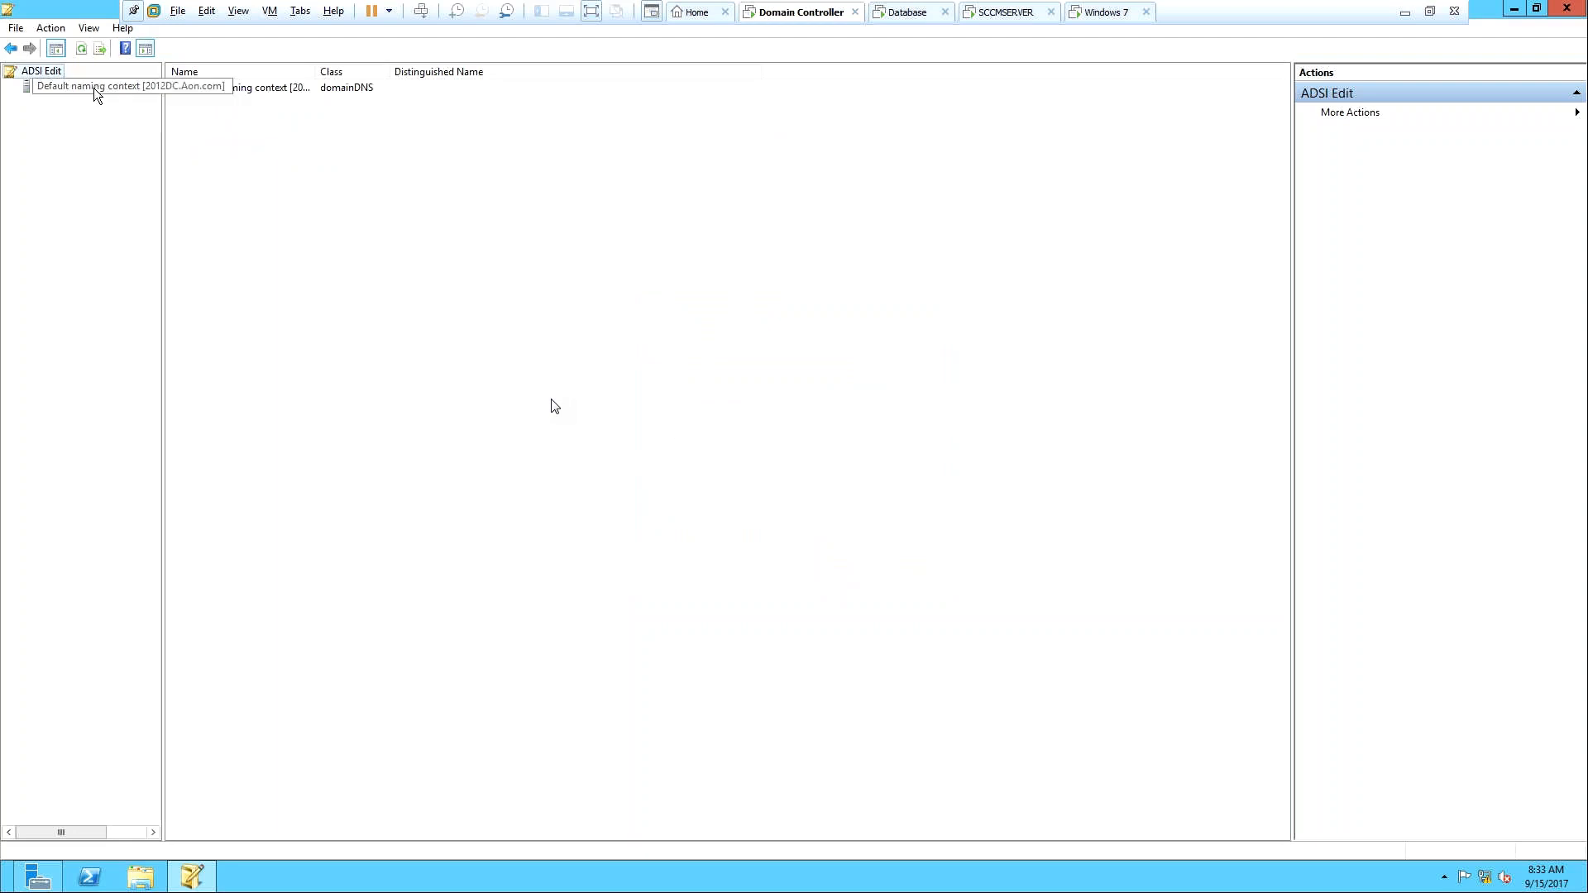
Expand Default naming context and DC=Aon,DC=com, then open CN=System, widening the tree pane.
left_click(95, 90)
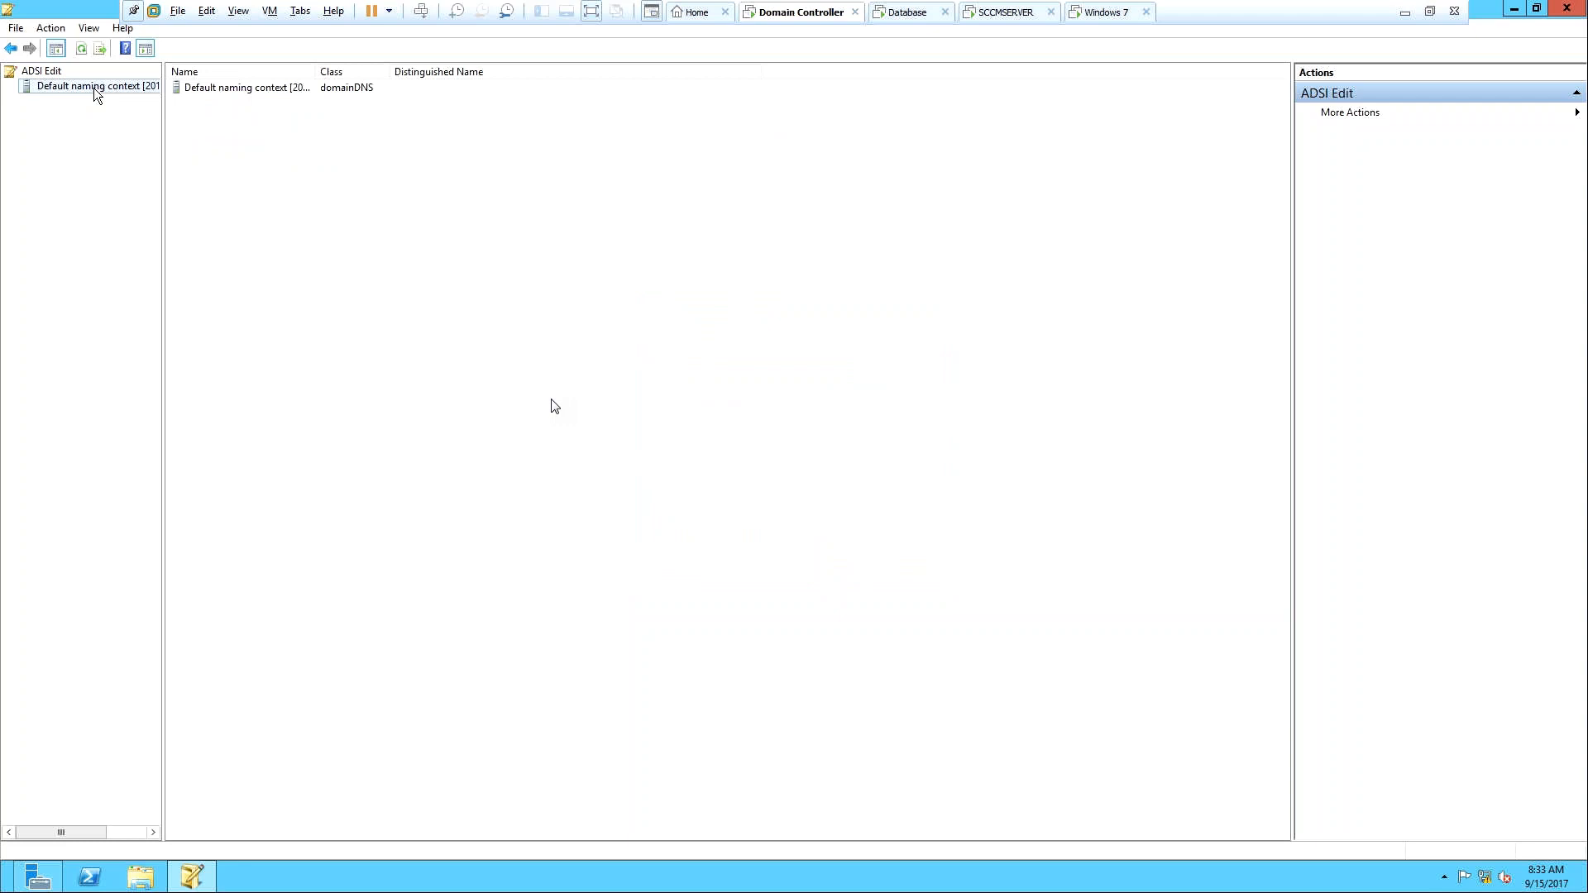
left_click(11, 87)
left_click(70, 105)
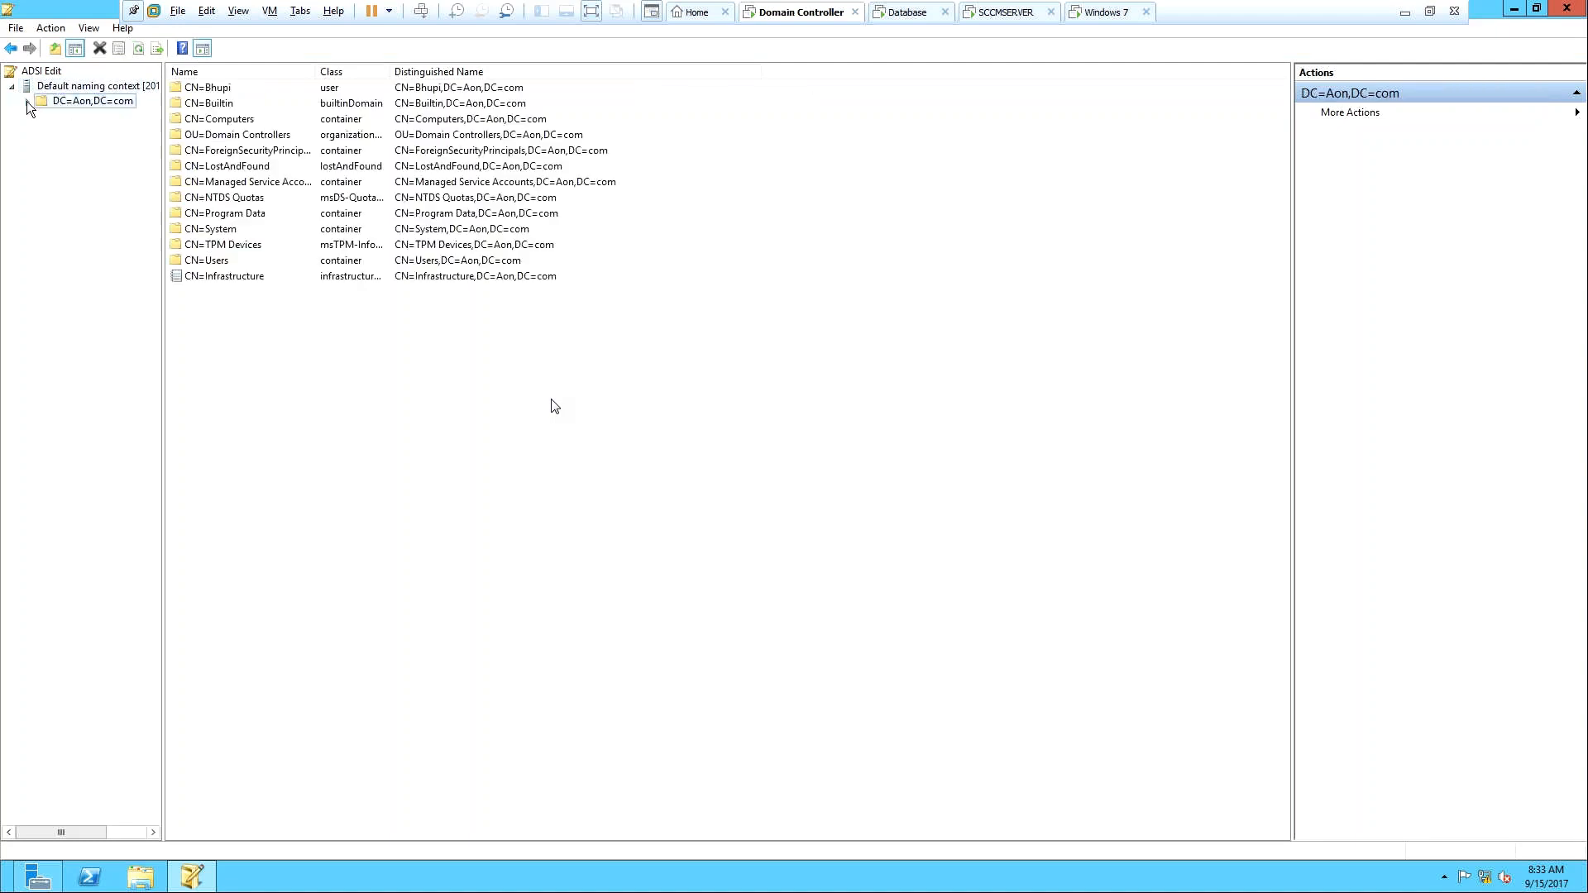
double_click(71, 103)
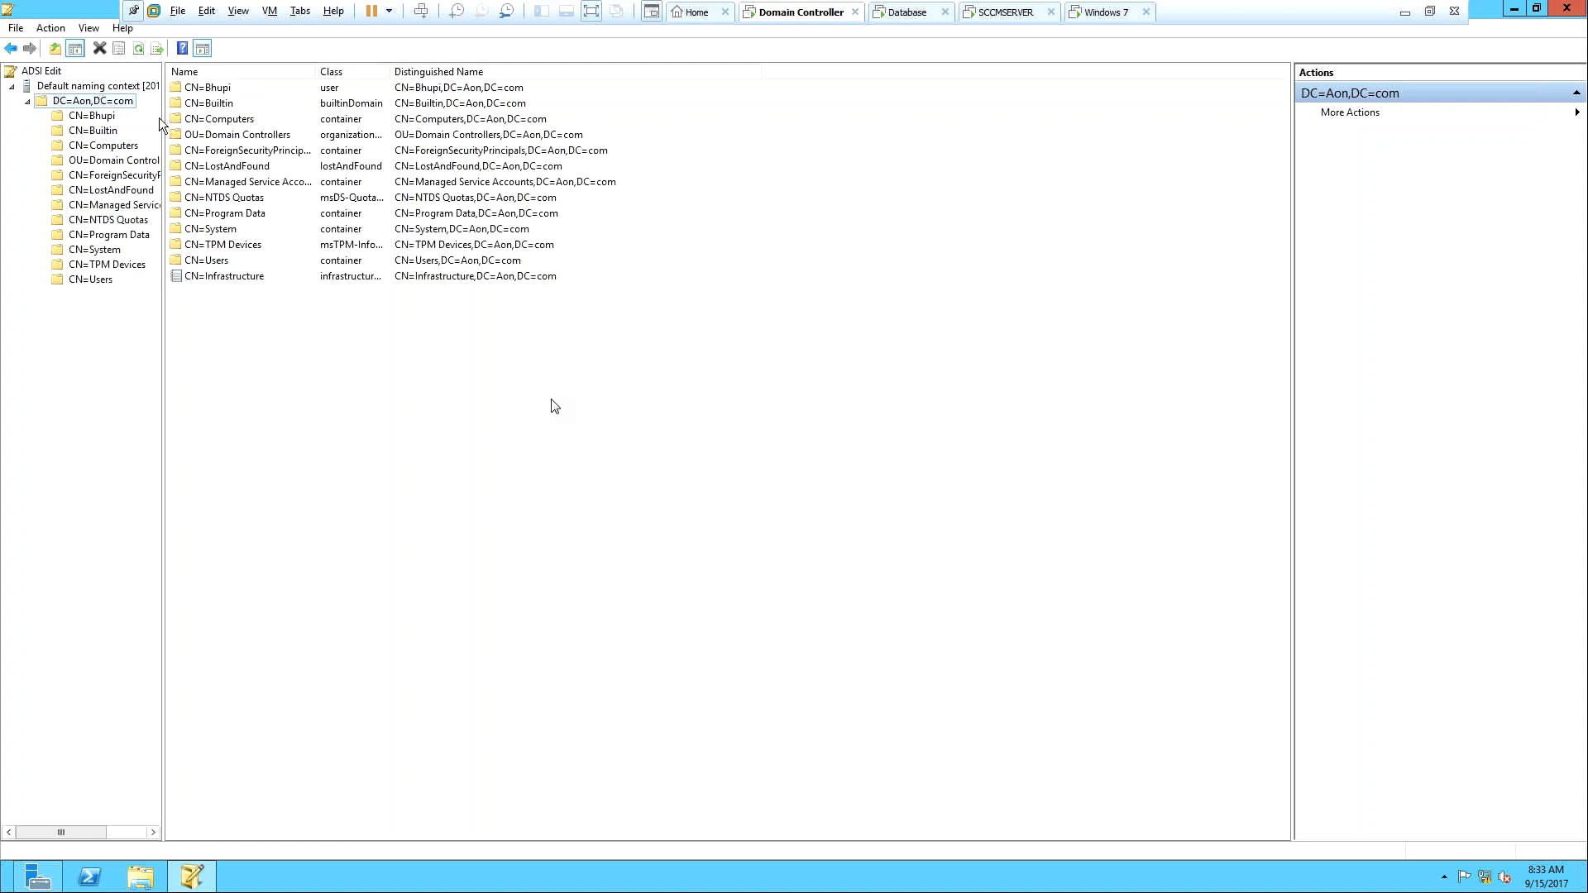
left_click_drag(163, 117, 250, 137)
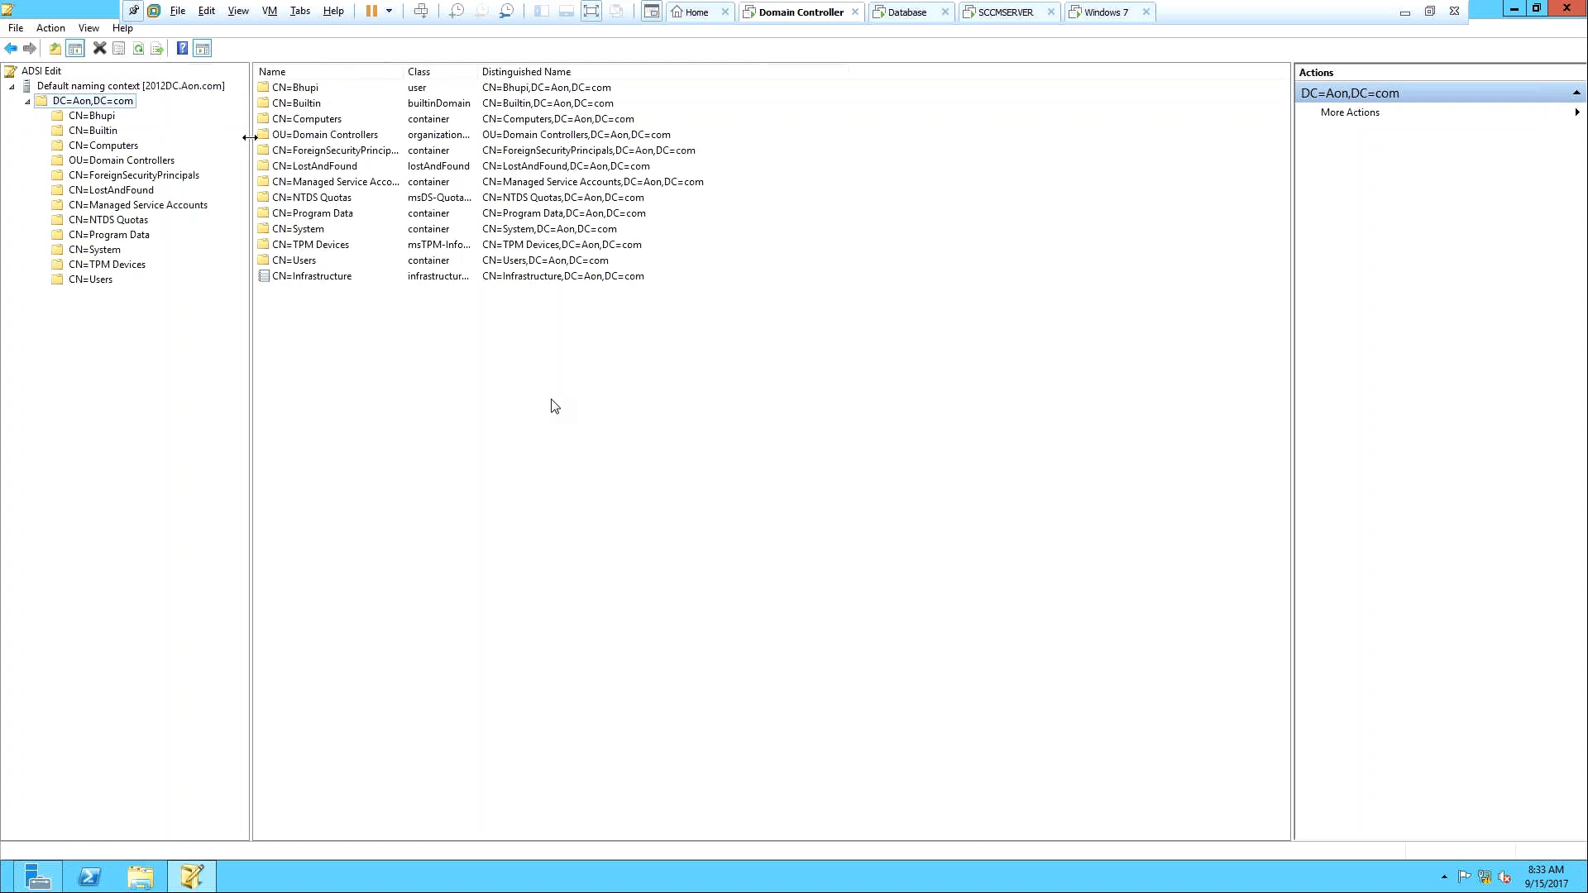
left_click(110, 251)
left_click(42, 249)
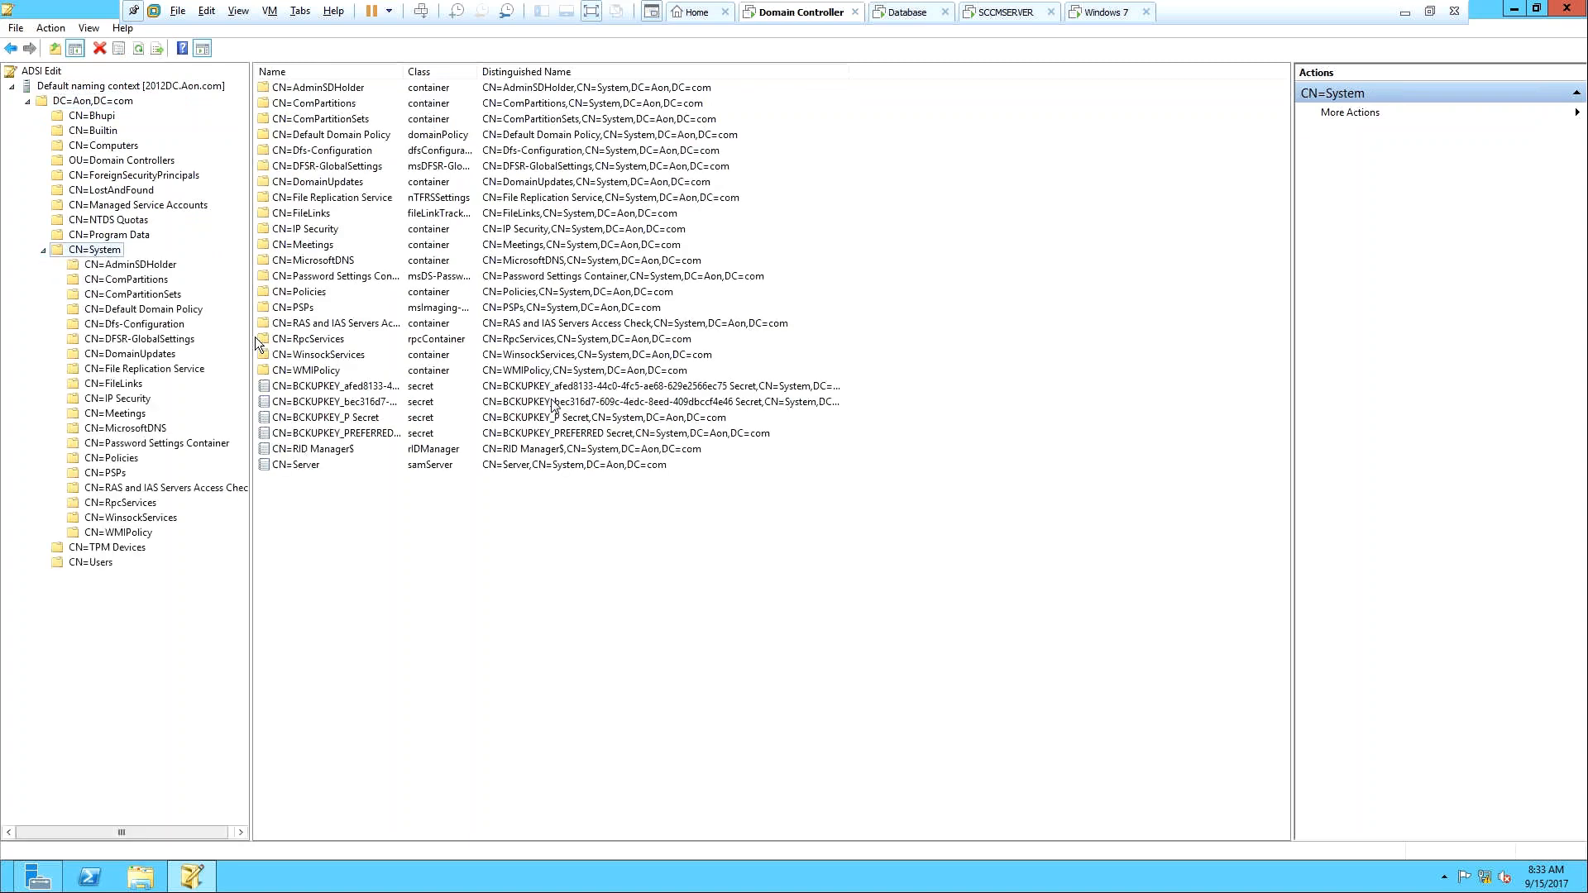
left_click_drag(250, 349, 291, 351)
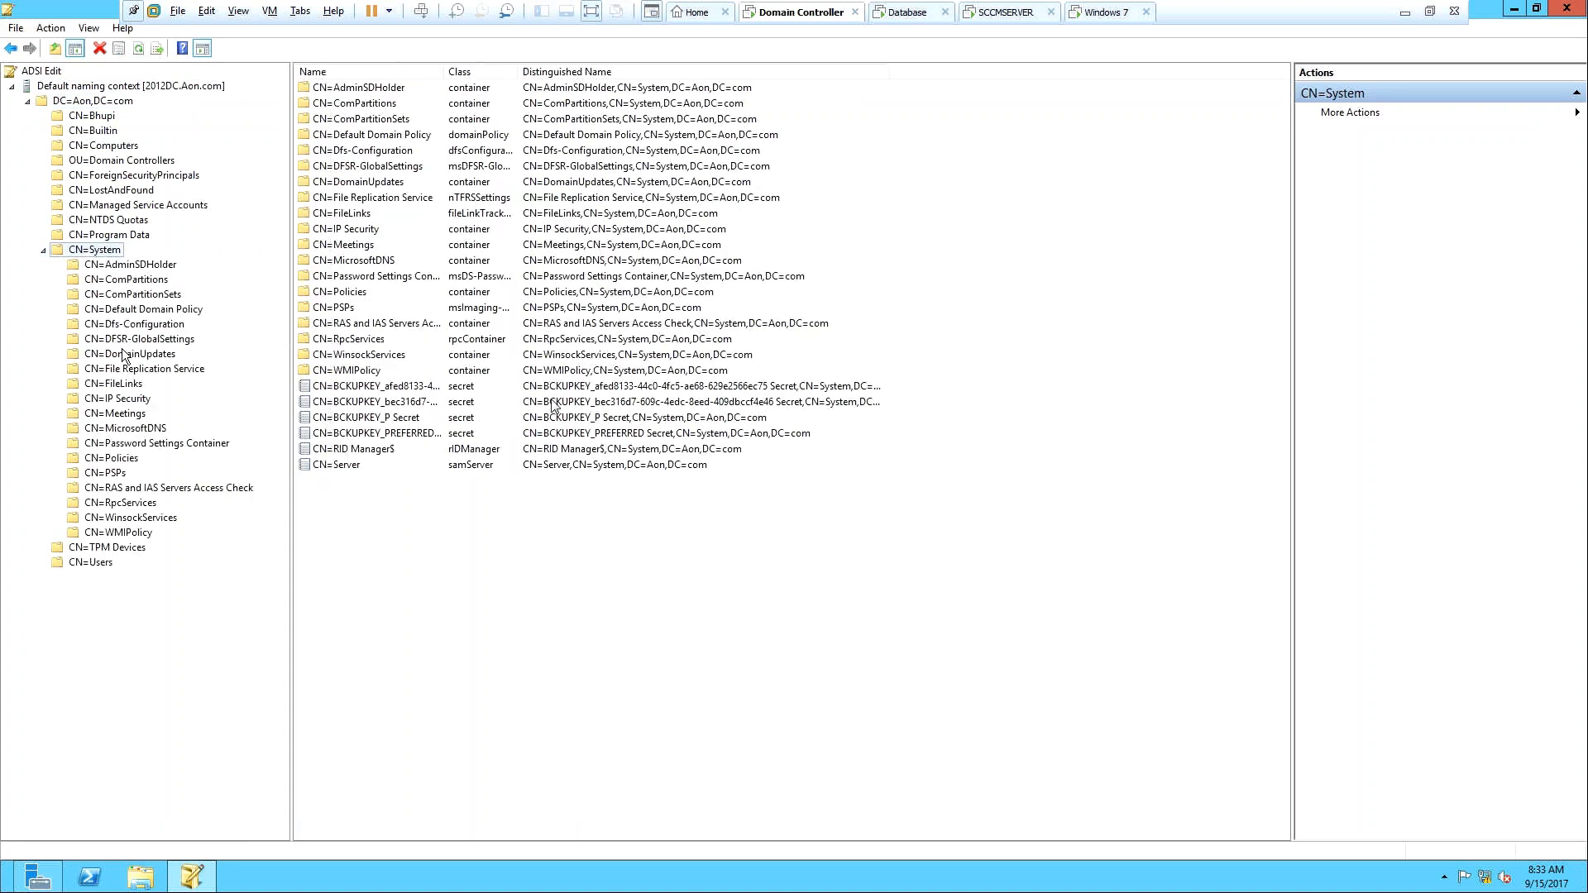
Create a new object of class container named 'System Management' under CN=System.
right_click(100, 254)
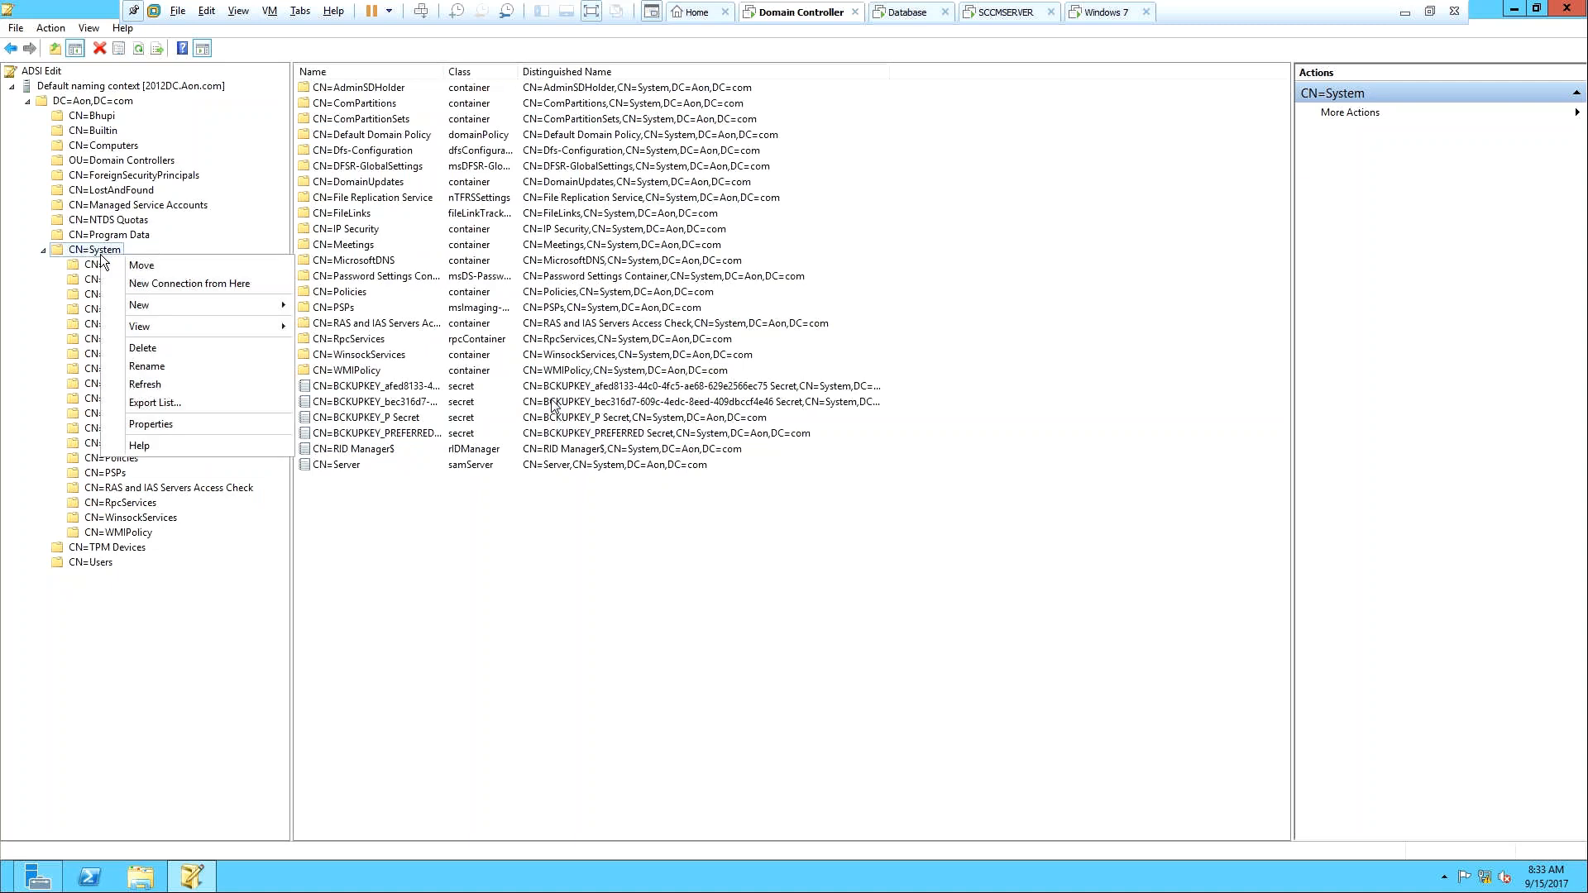
mouse_move(147, 305)
left_click(325, 306)
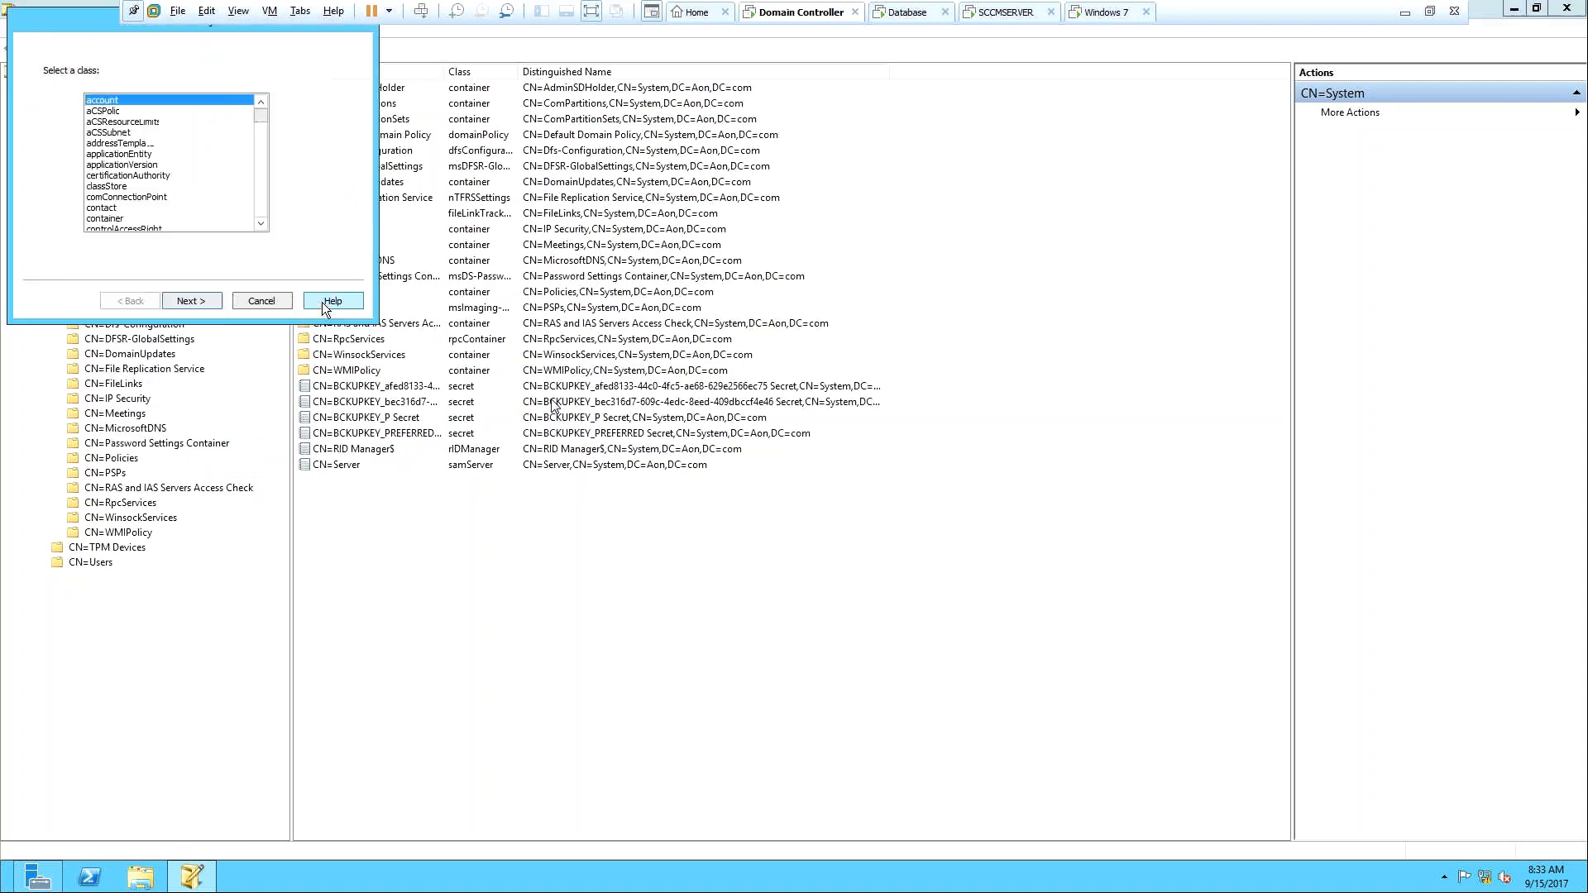
left_click(105, 218)
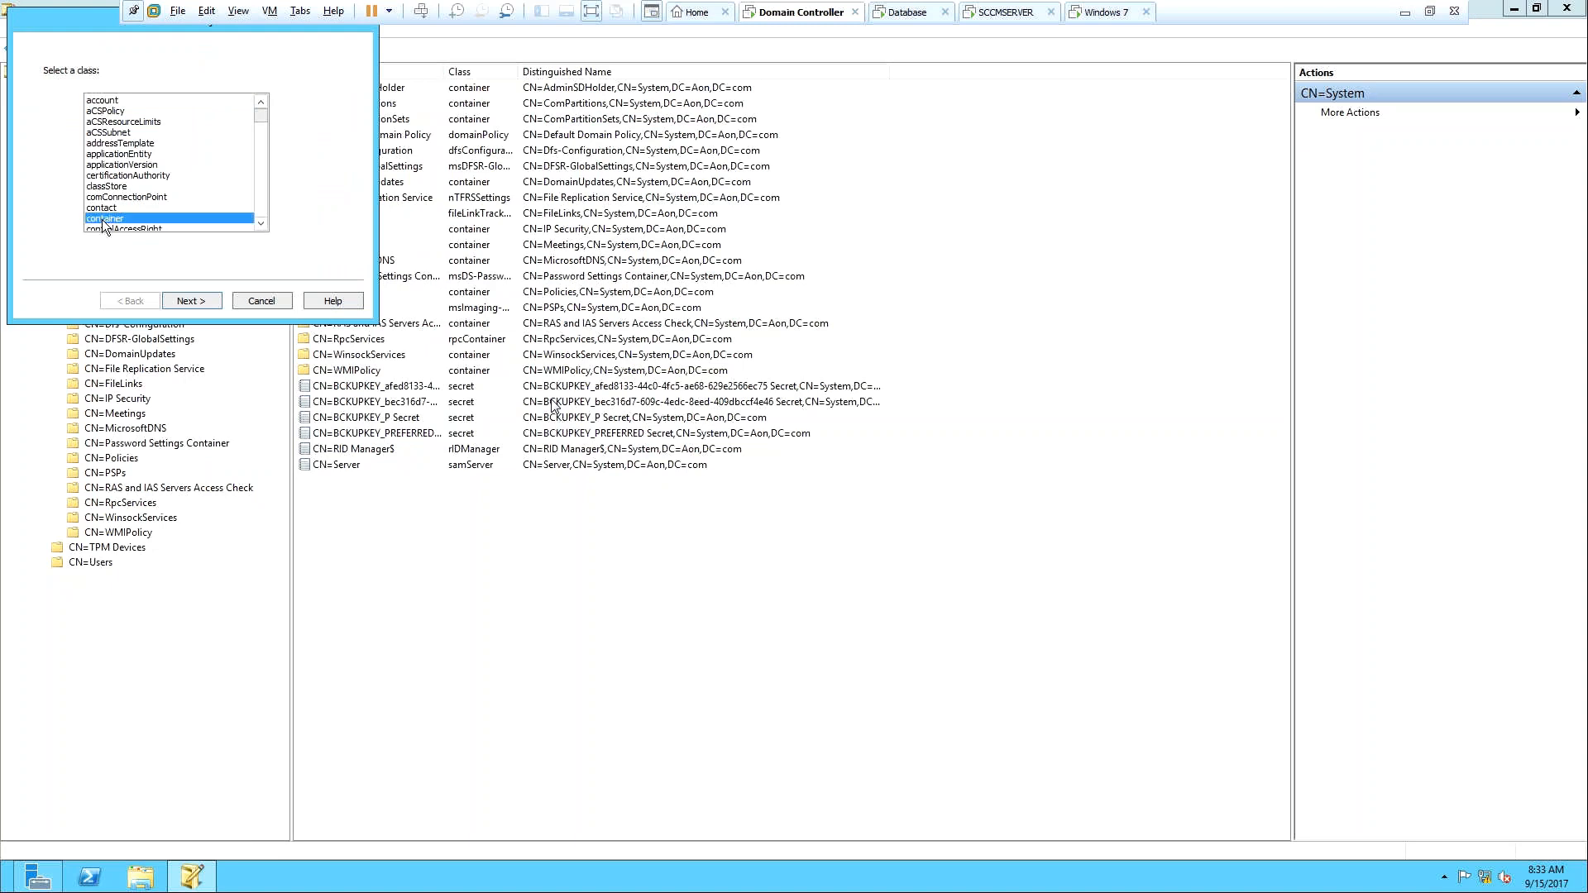
left_click(195, 301)
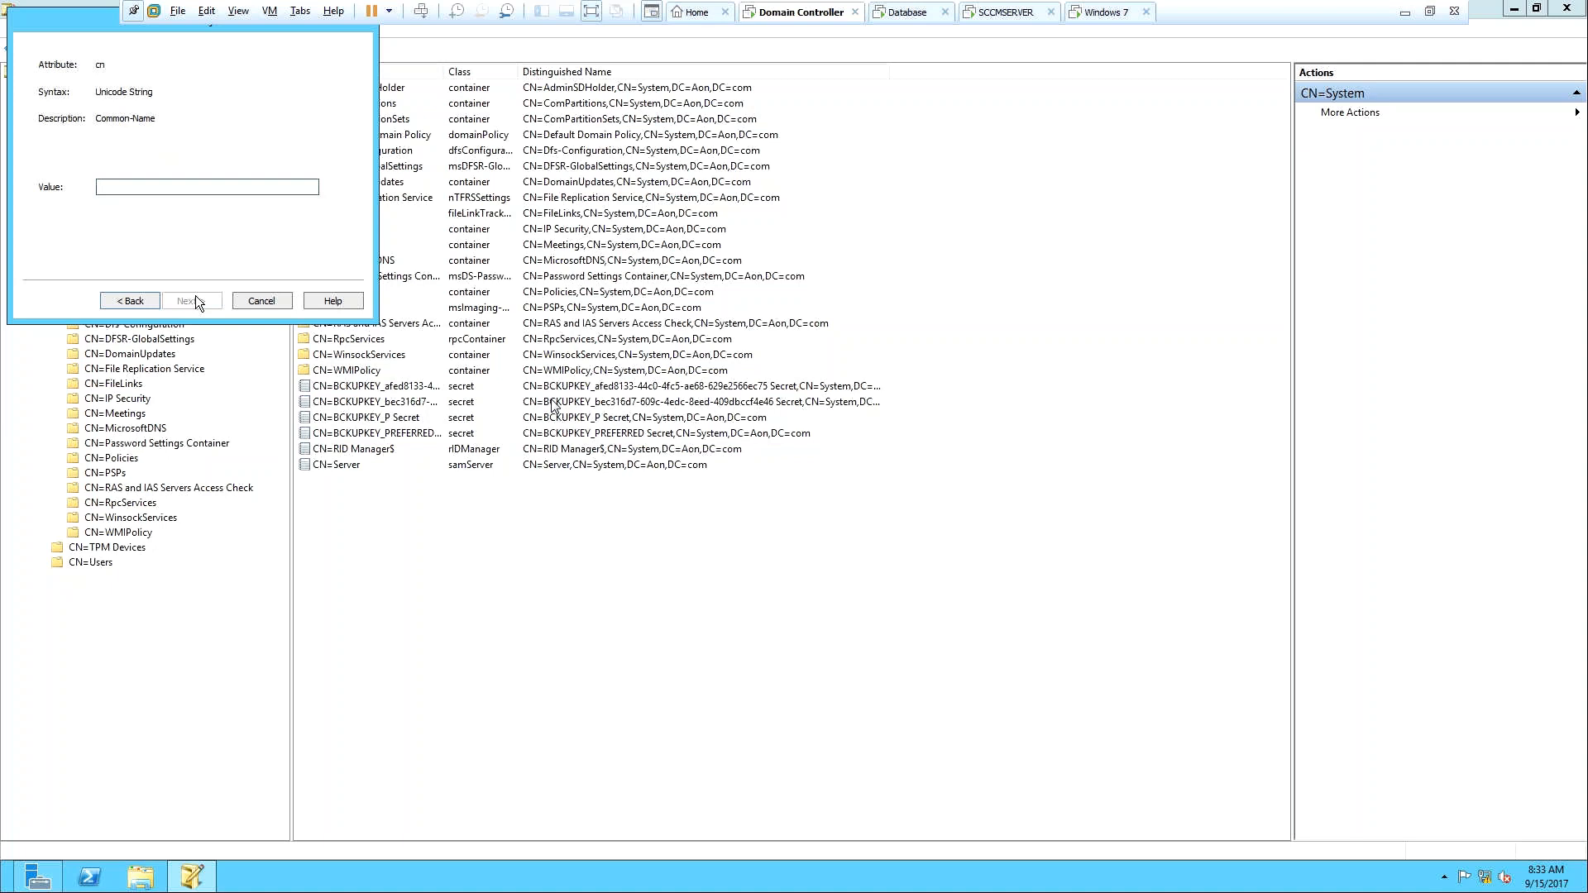
type("System Co")
key("BackSpace")
key("BackSpace")
type("Management")
left_click(205, 304)
left_click(206, 303)
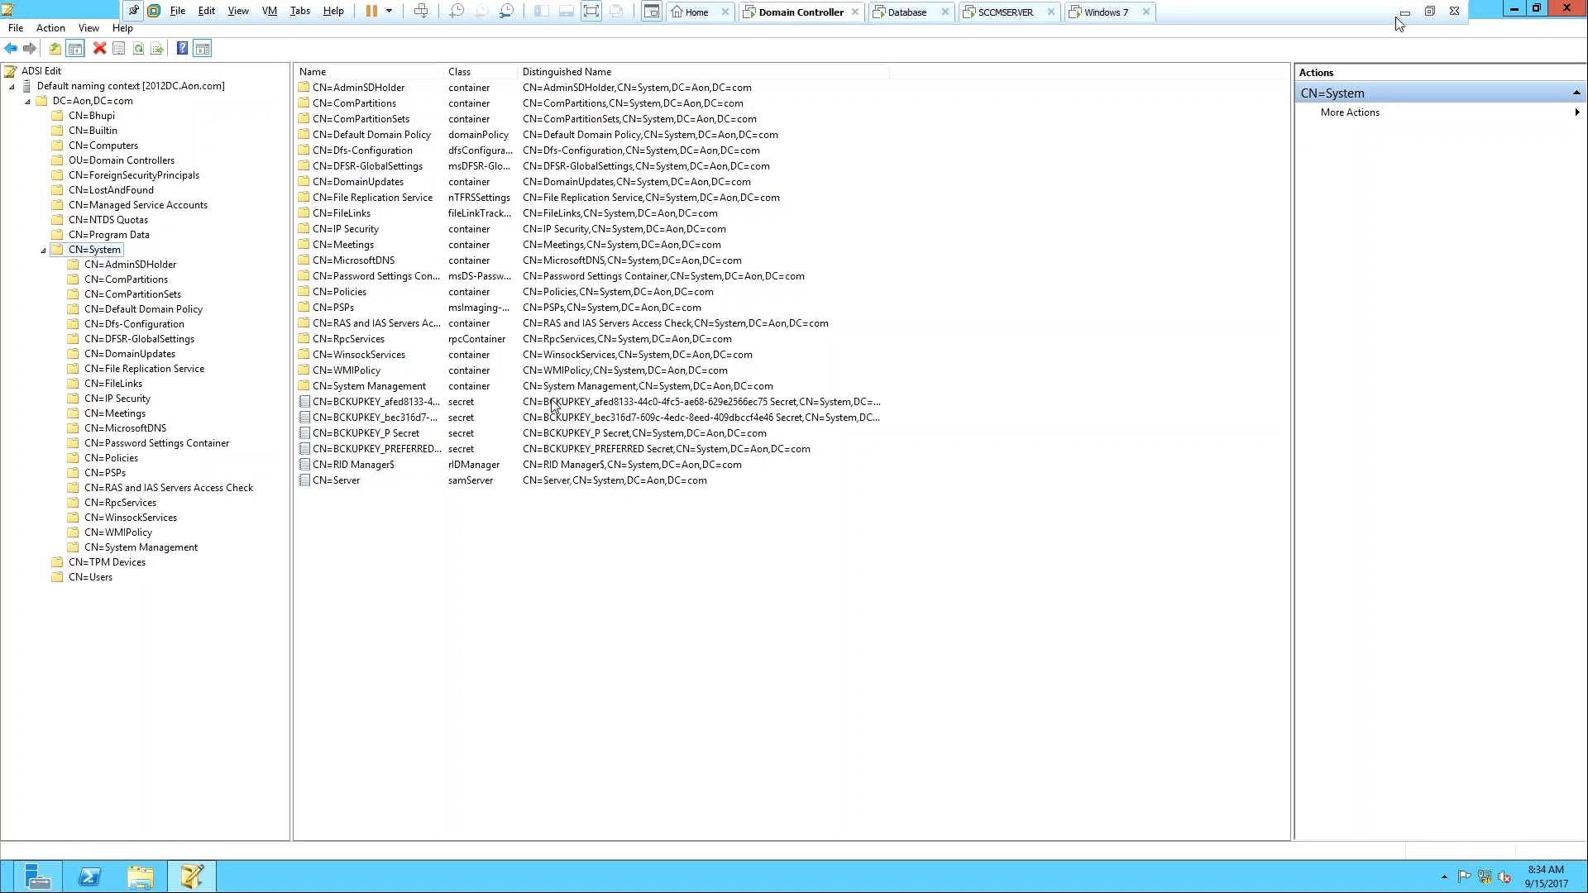
Launch Active Directory Users and Computers from Server Manager Tools, maximized, with Aon.com expanded.
left_click(1511, 11)
left_click(1470, 46)
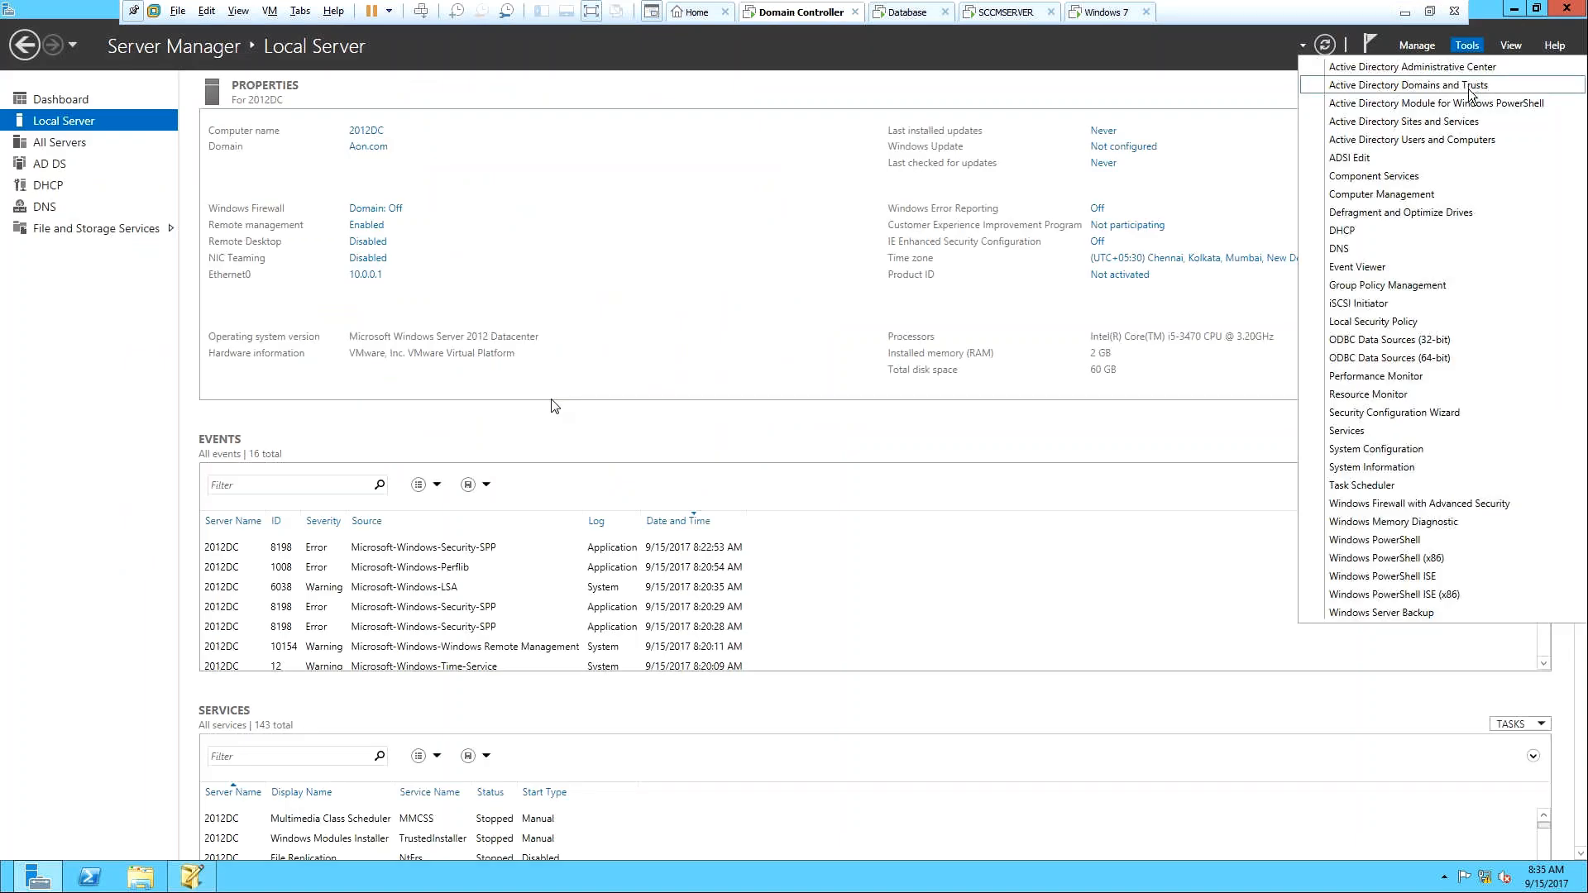
left_click(1472, 136)
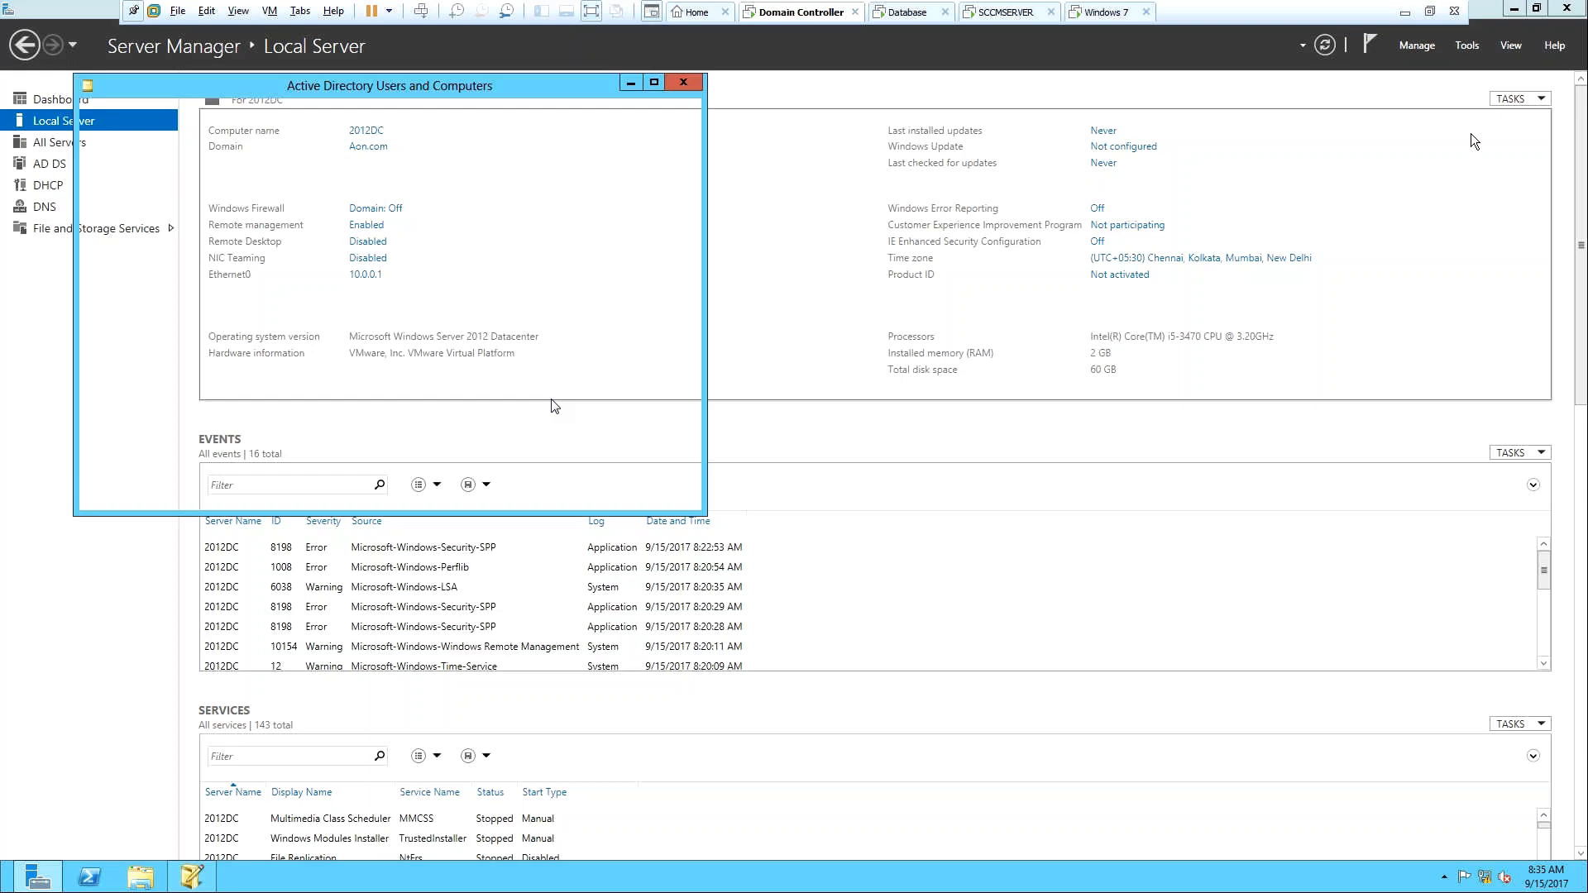
left_click(91, 181)
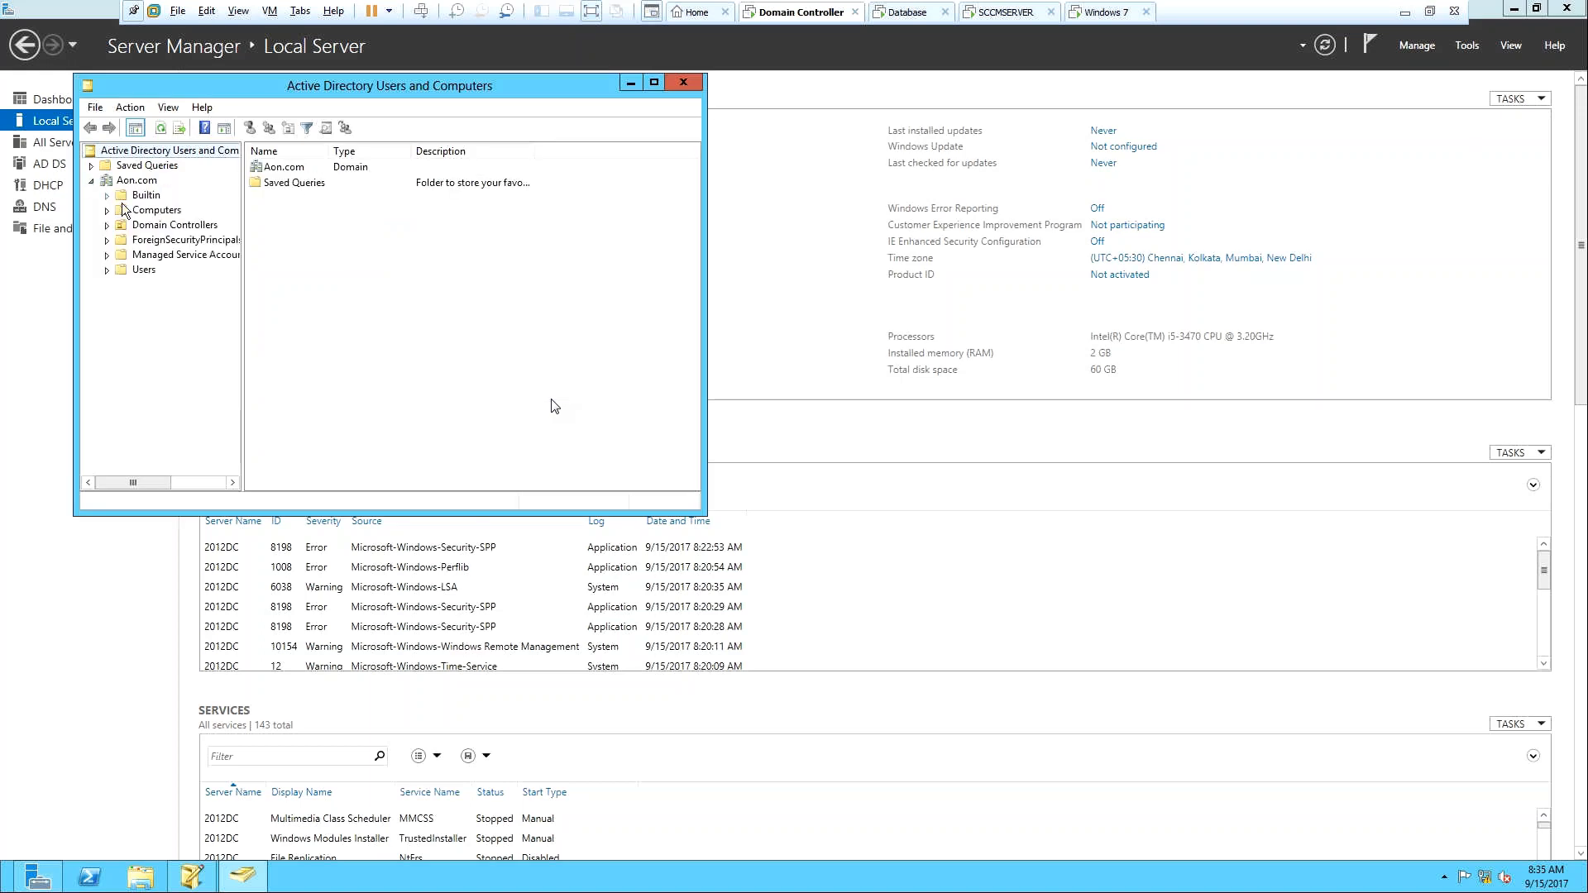
left_click(654, 84)
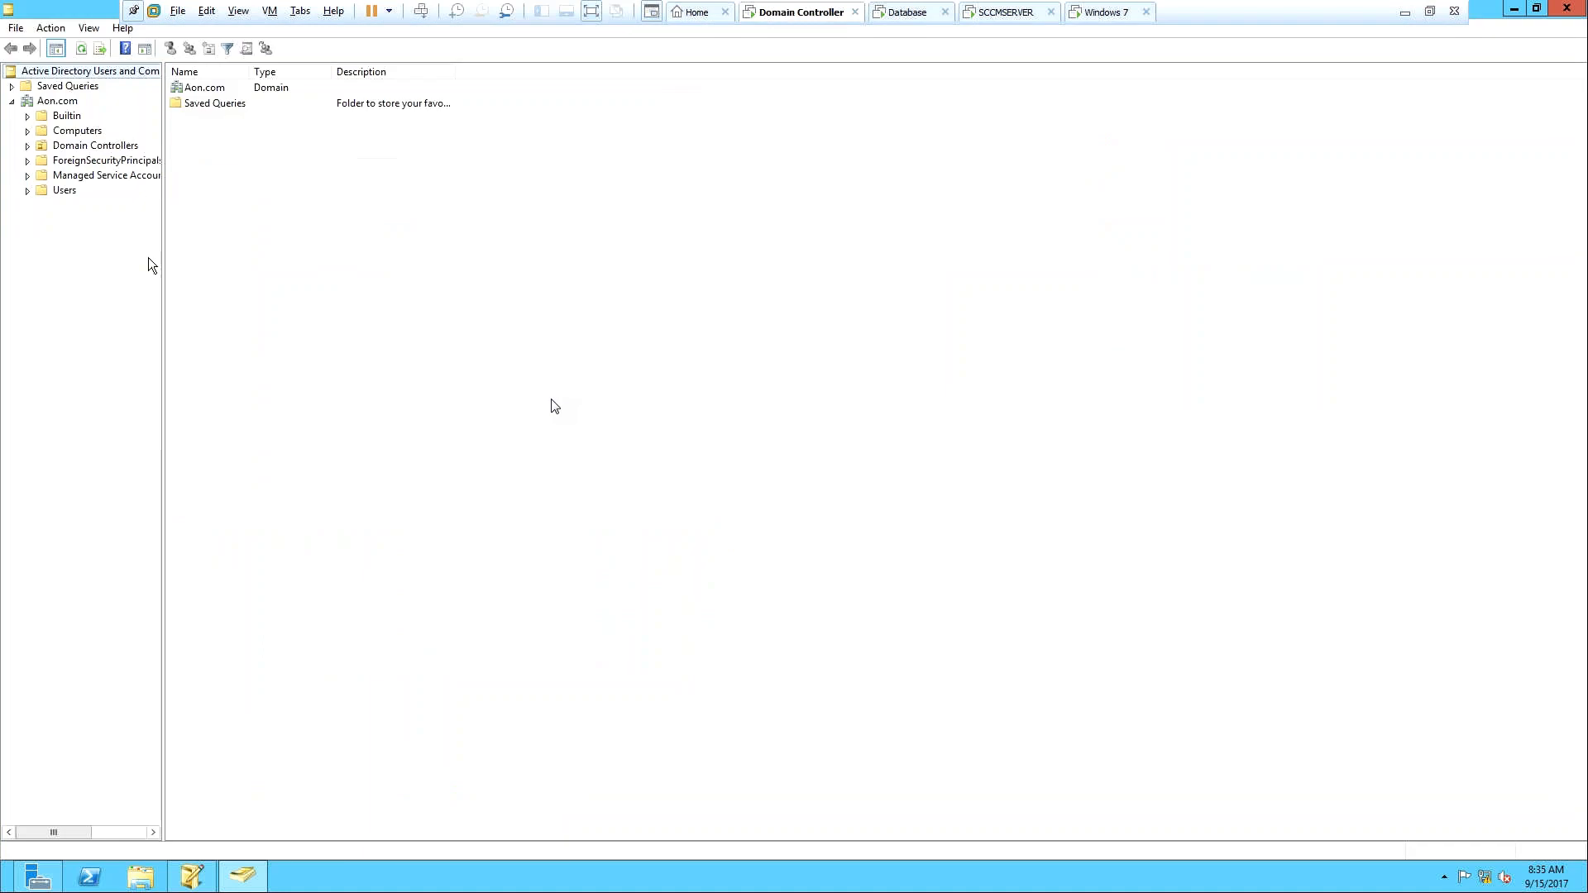
left_click_drag(207, 287, 309, 316)
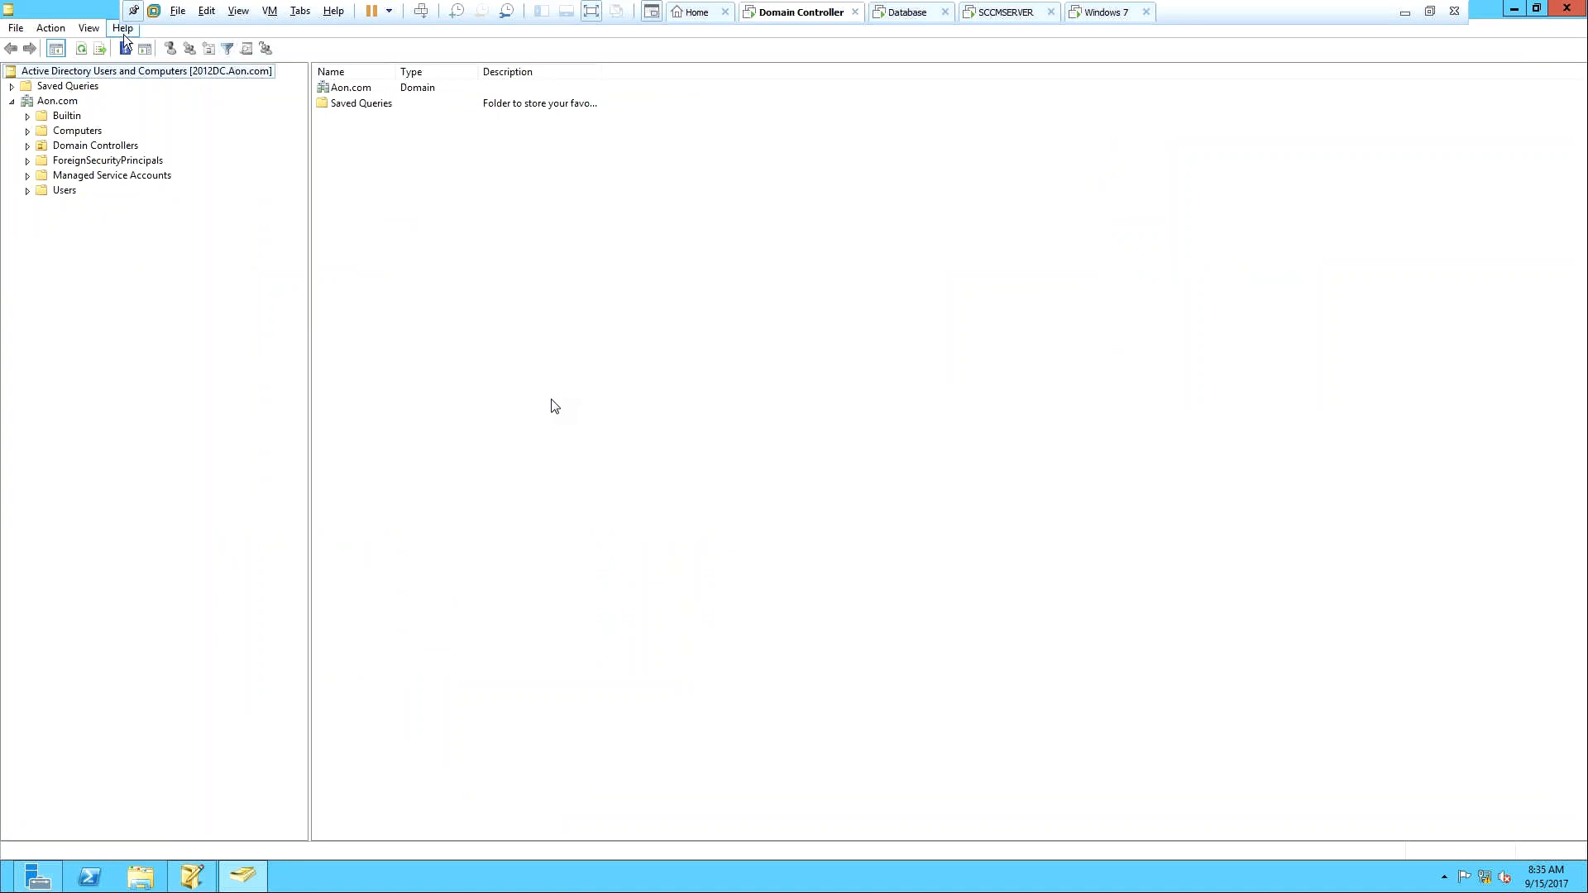
Enable Advanced Features, then expand Aon.com > System and select the System Management container.
left_click(94, 29)
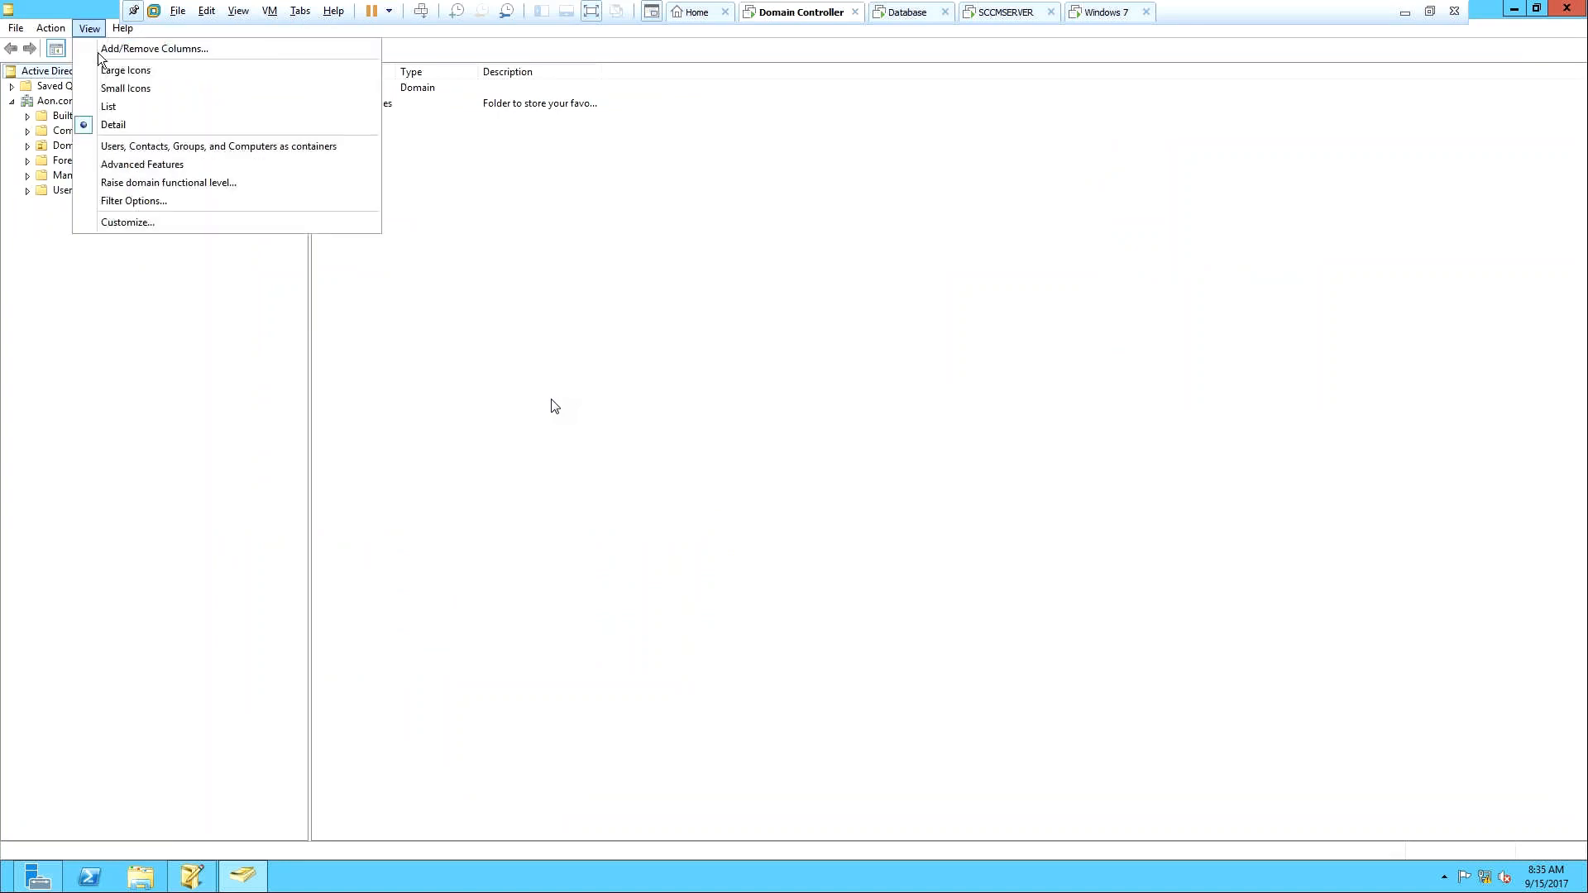
left_click(116, 164)
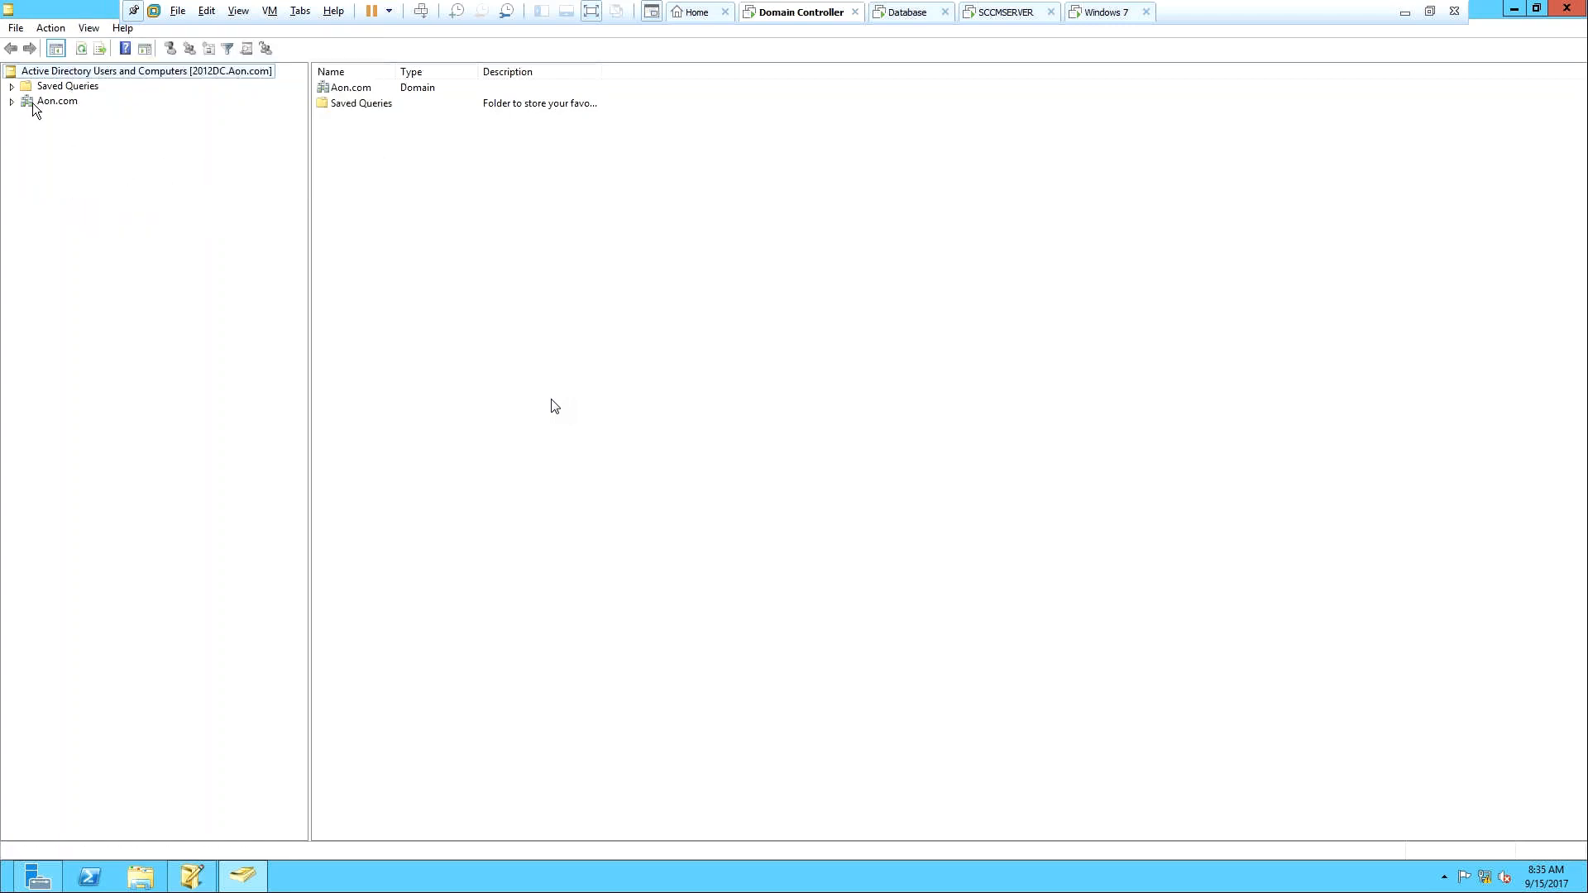
left_click(12, 101)
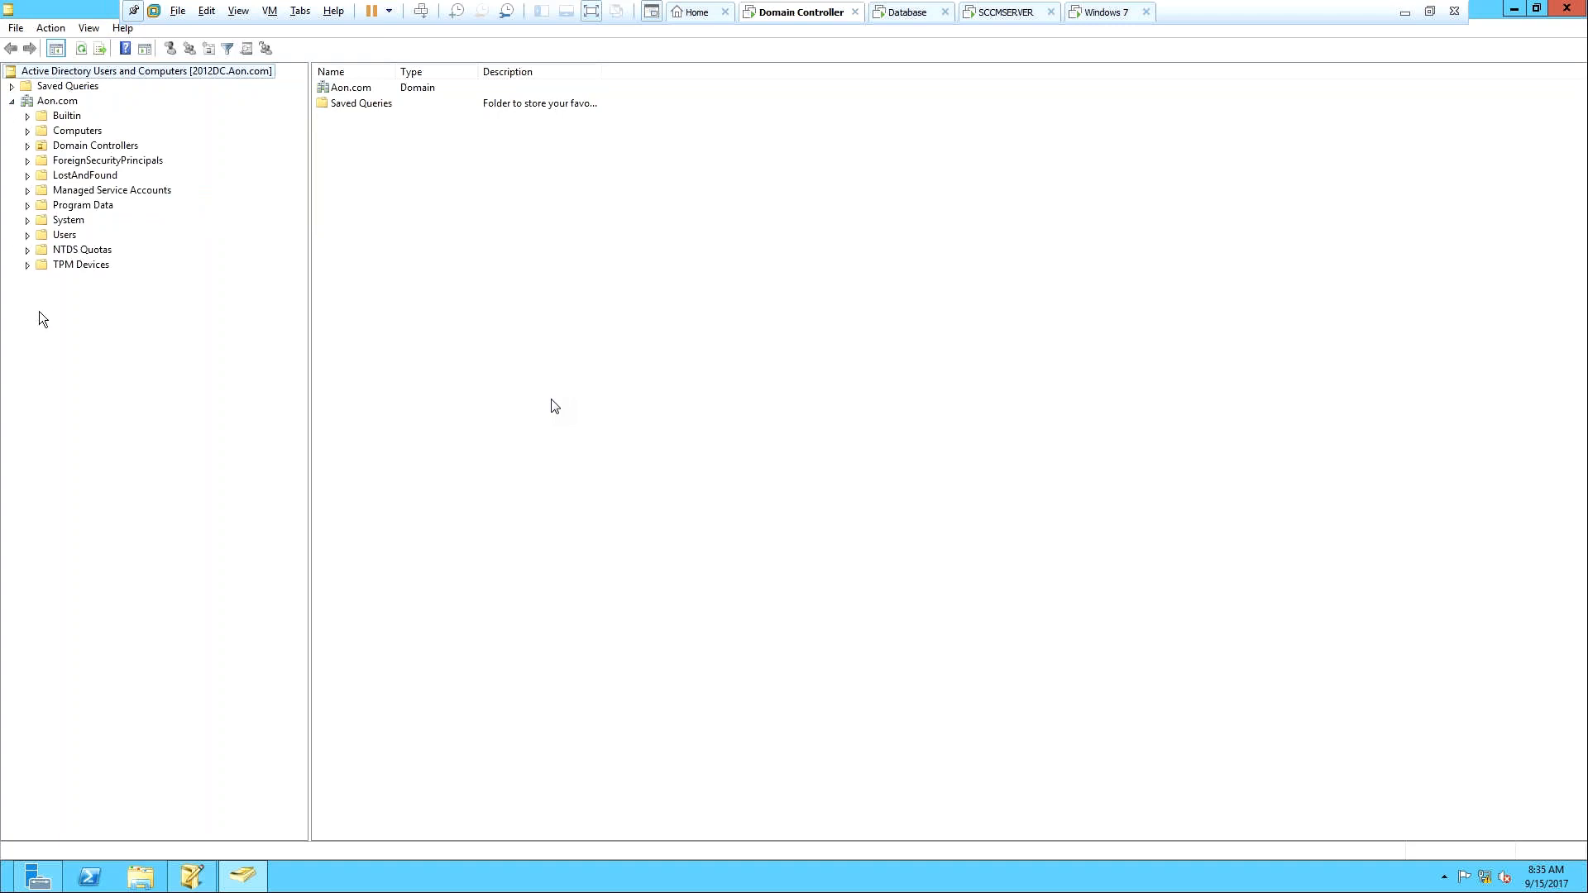
left_click(29, 221)
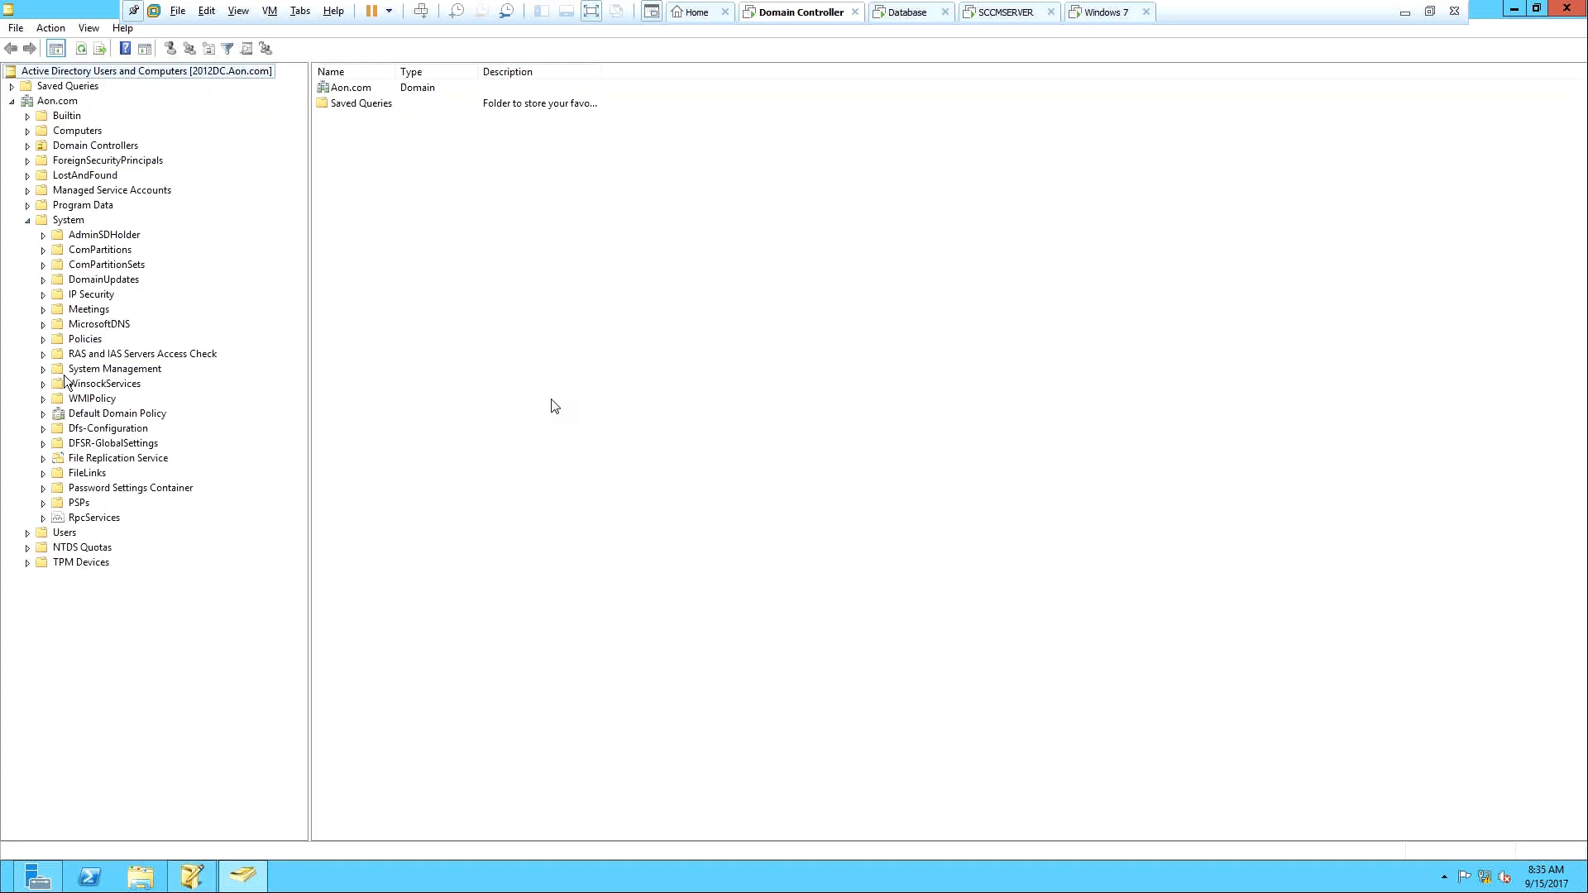
left_click(85, 372)
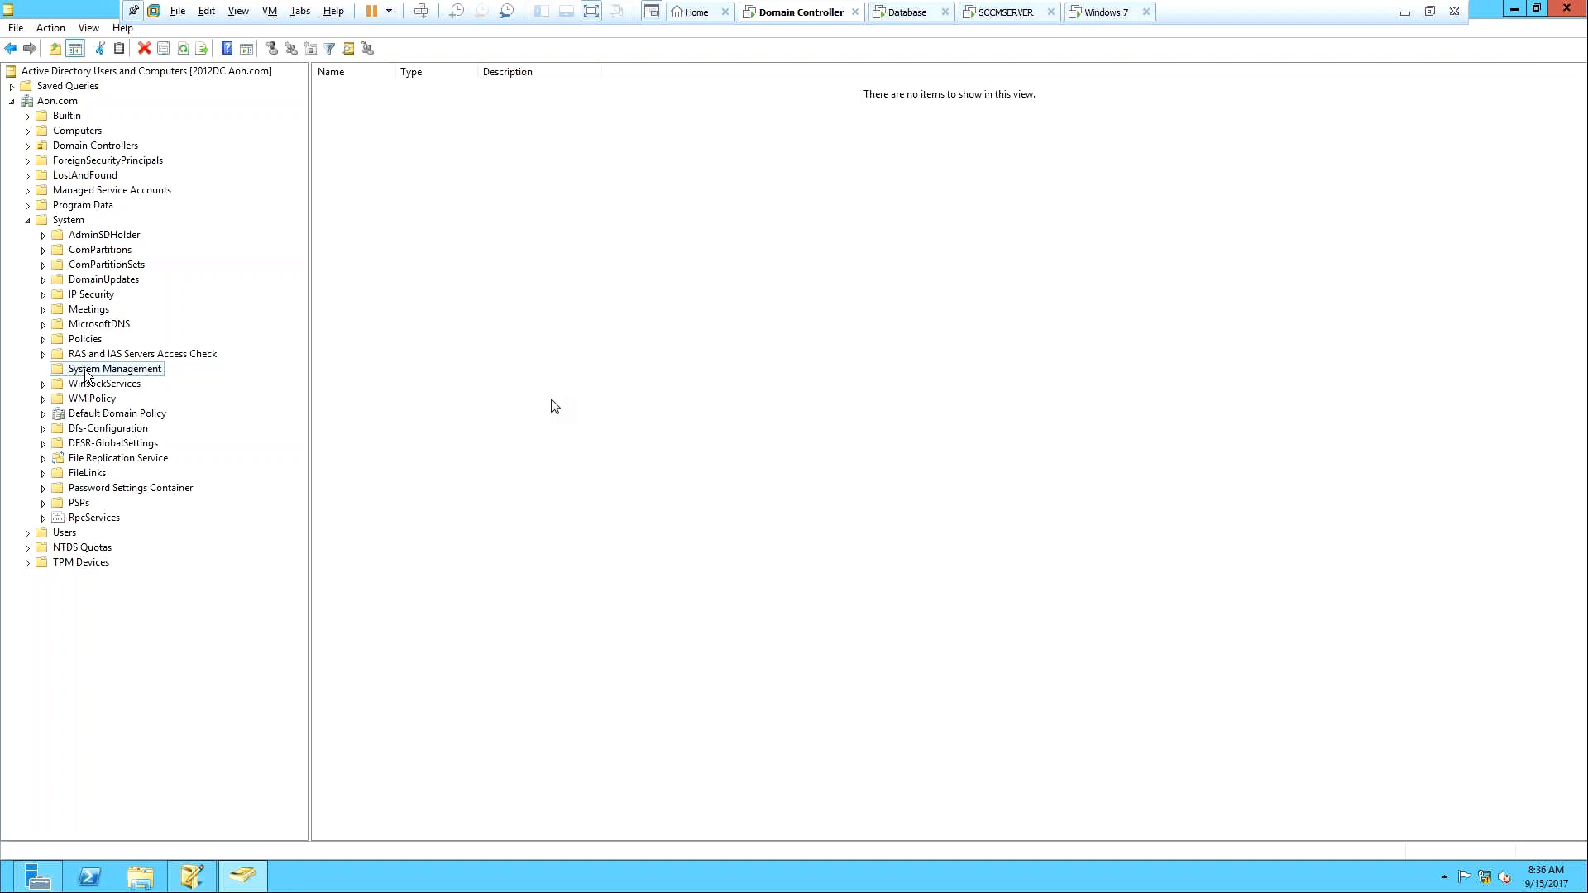
Create a new group named 'SCCM Site Server' in Aon.com and select it in the domain listing.
right_click(52, 96)
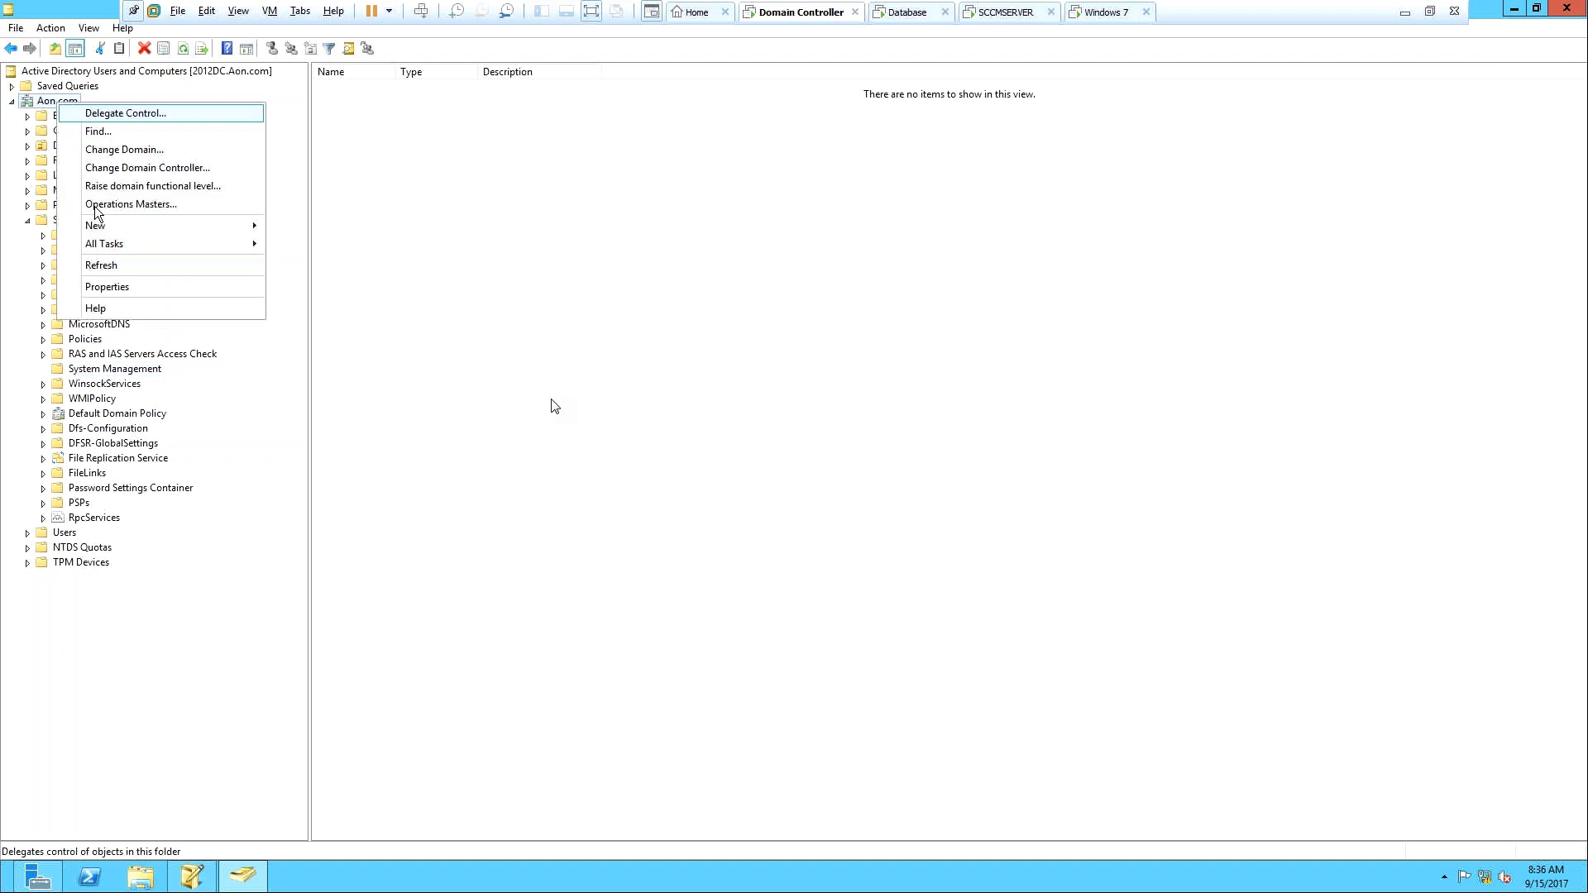
mouse_move(151, 234)
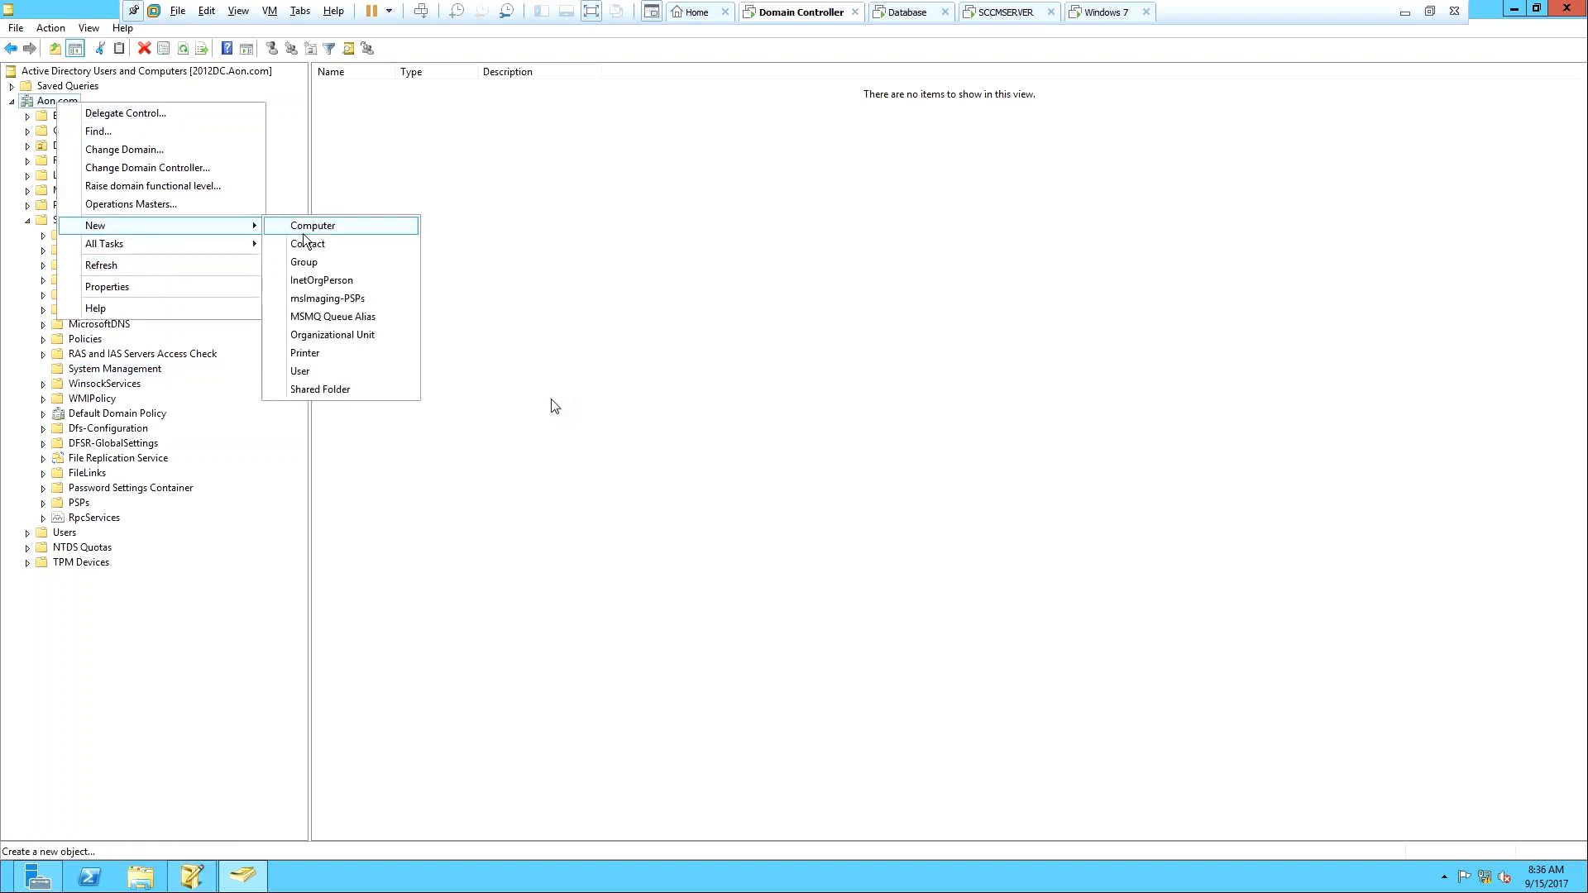
left_click(339, 261)
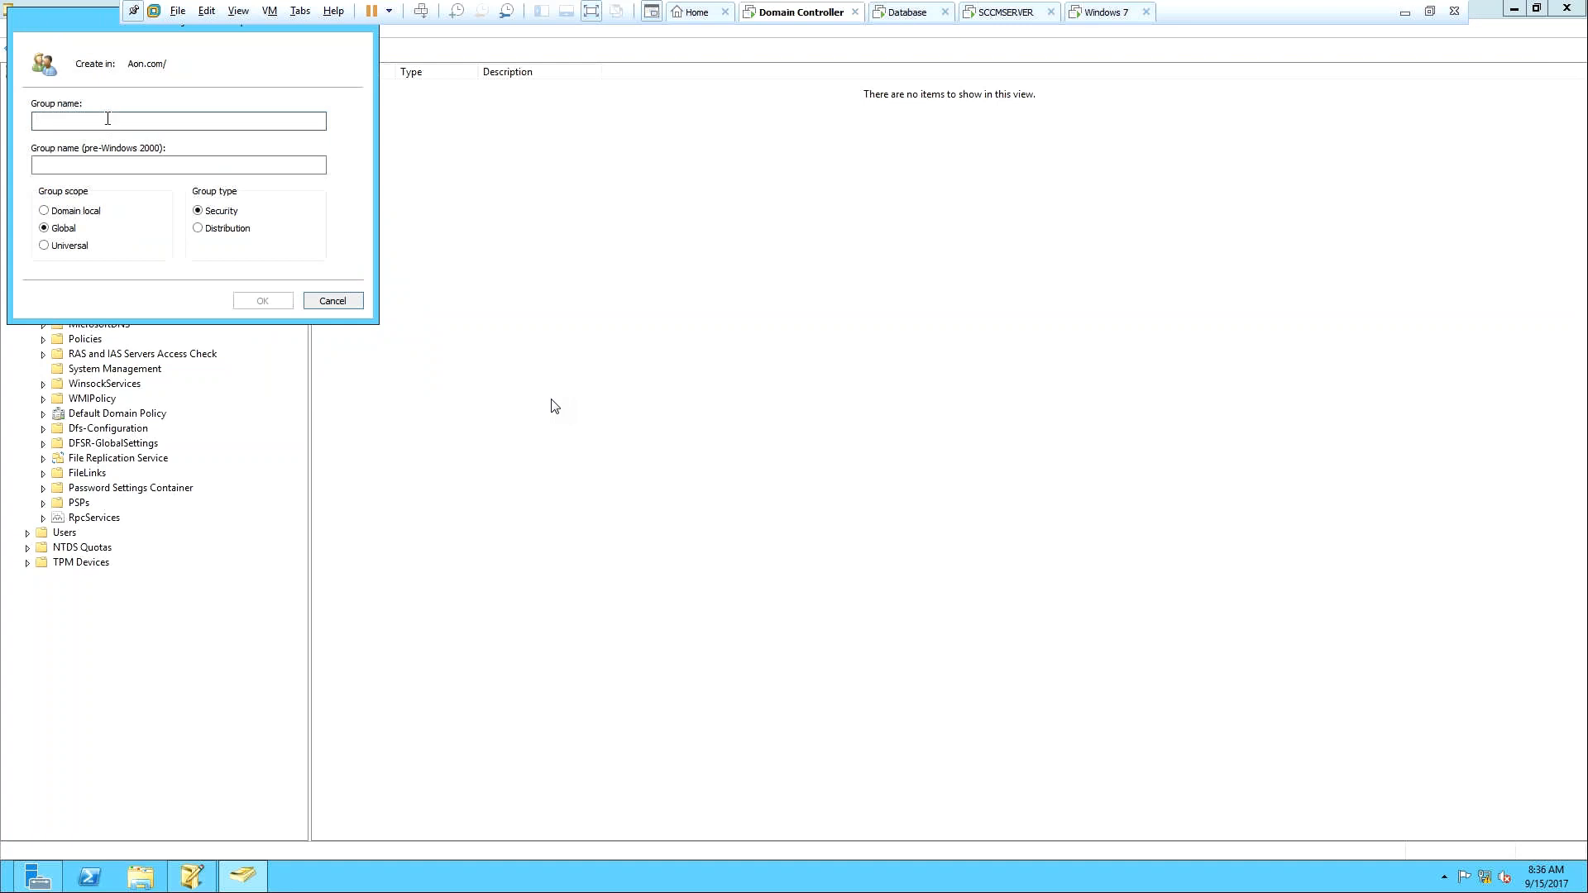
type("SCCM")
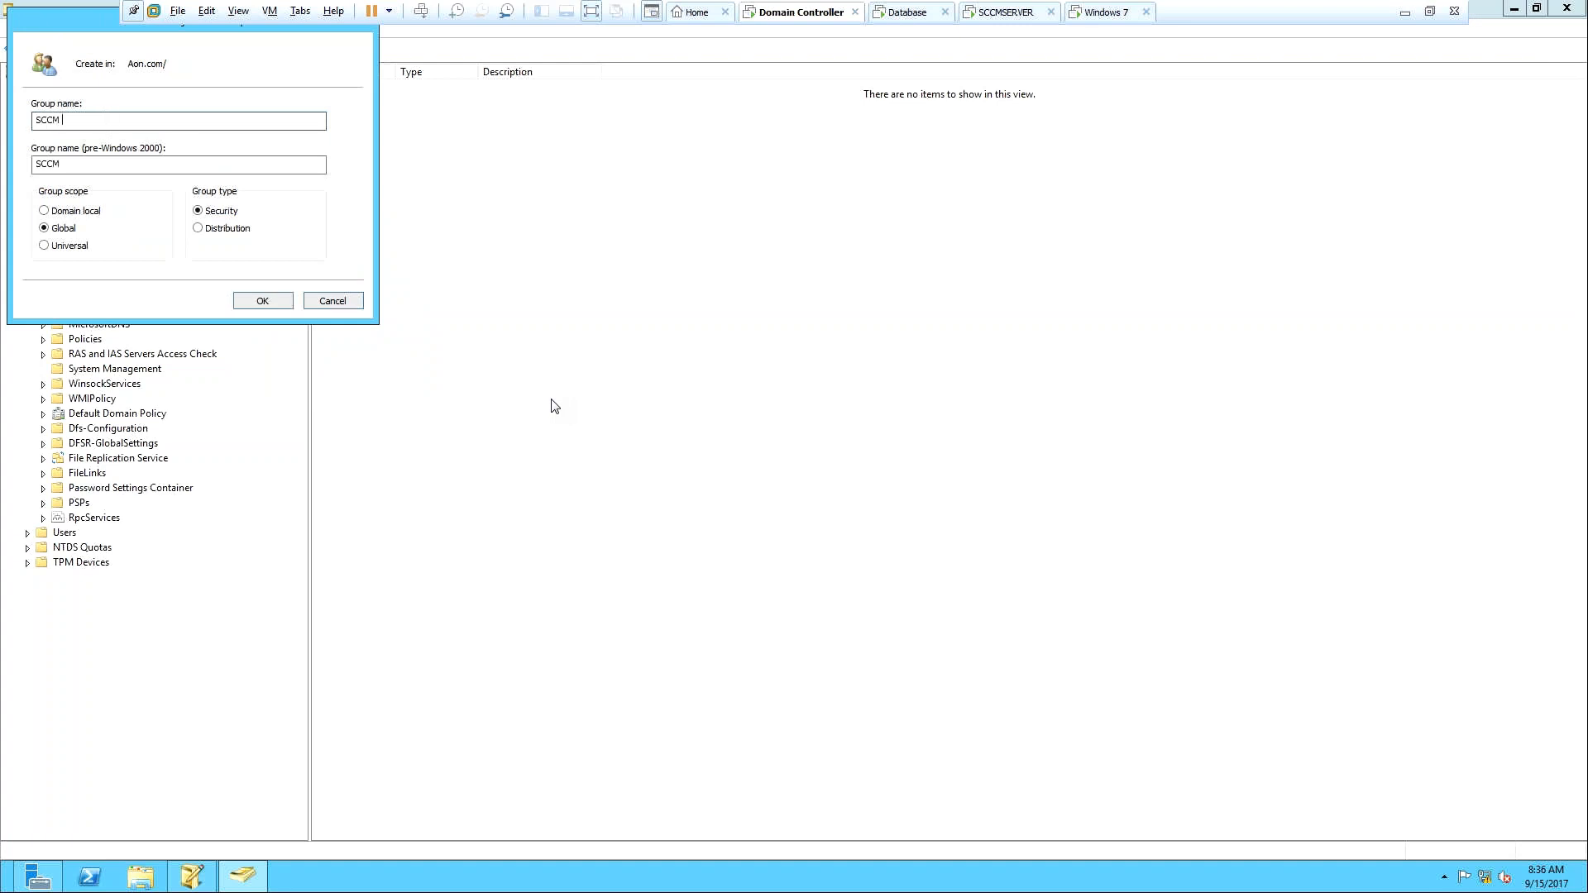
type(" Sight Se")
key("BackSpace")
key("BackSpace")
key("BackSpace")
key("BackSpace")
type("ite Server")
left_click(258, 304)
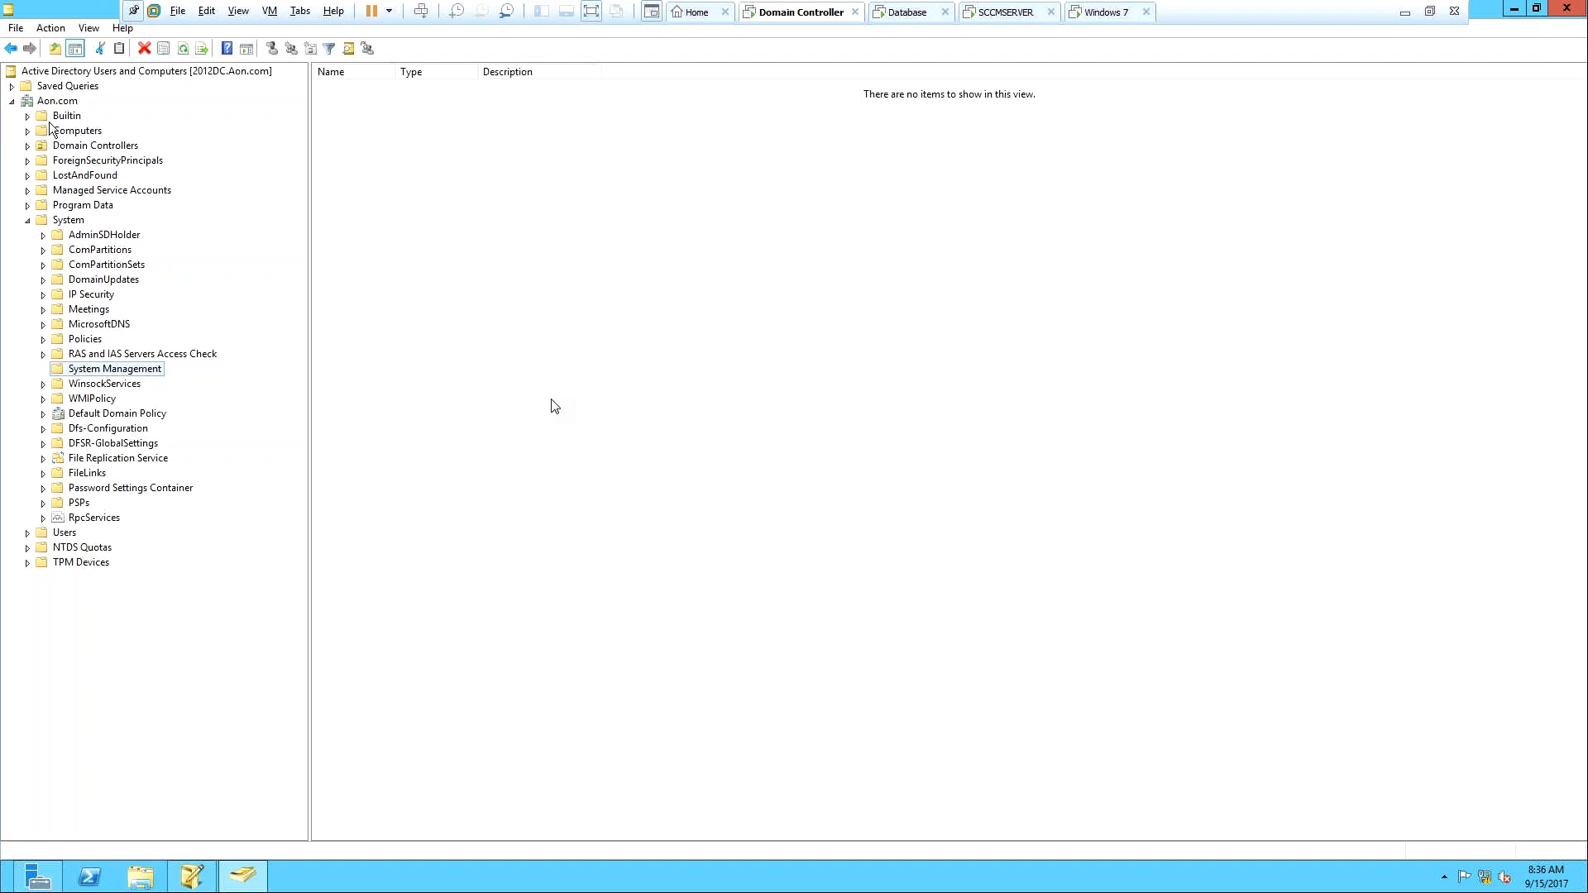
left_click(58, 101)
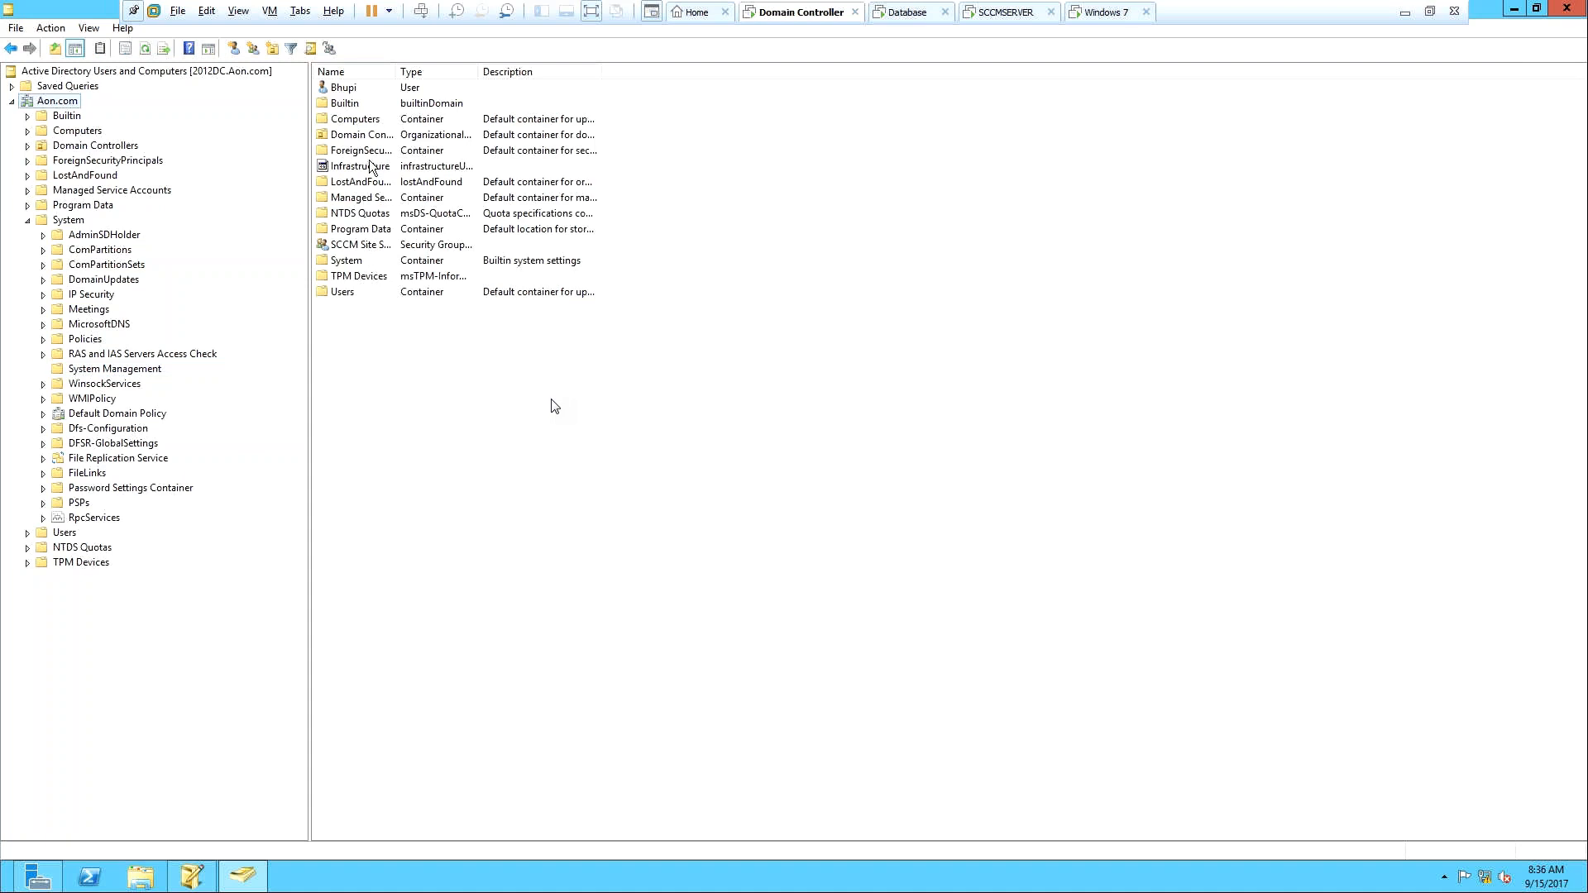
left_click(379, 246)
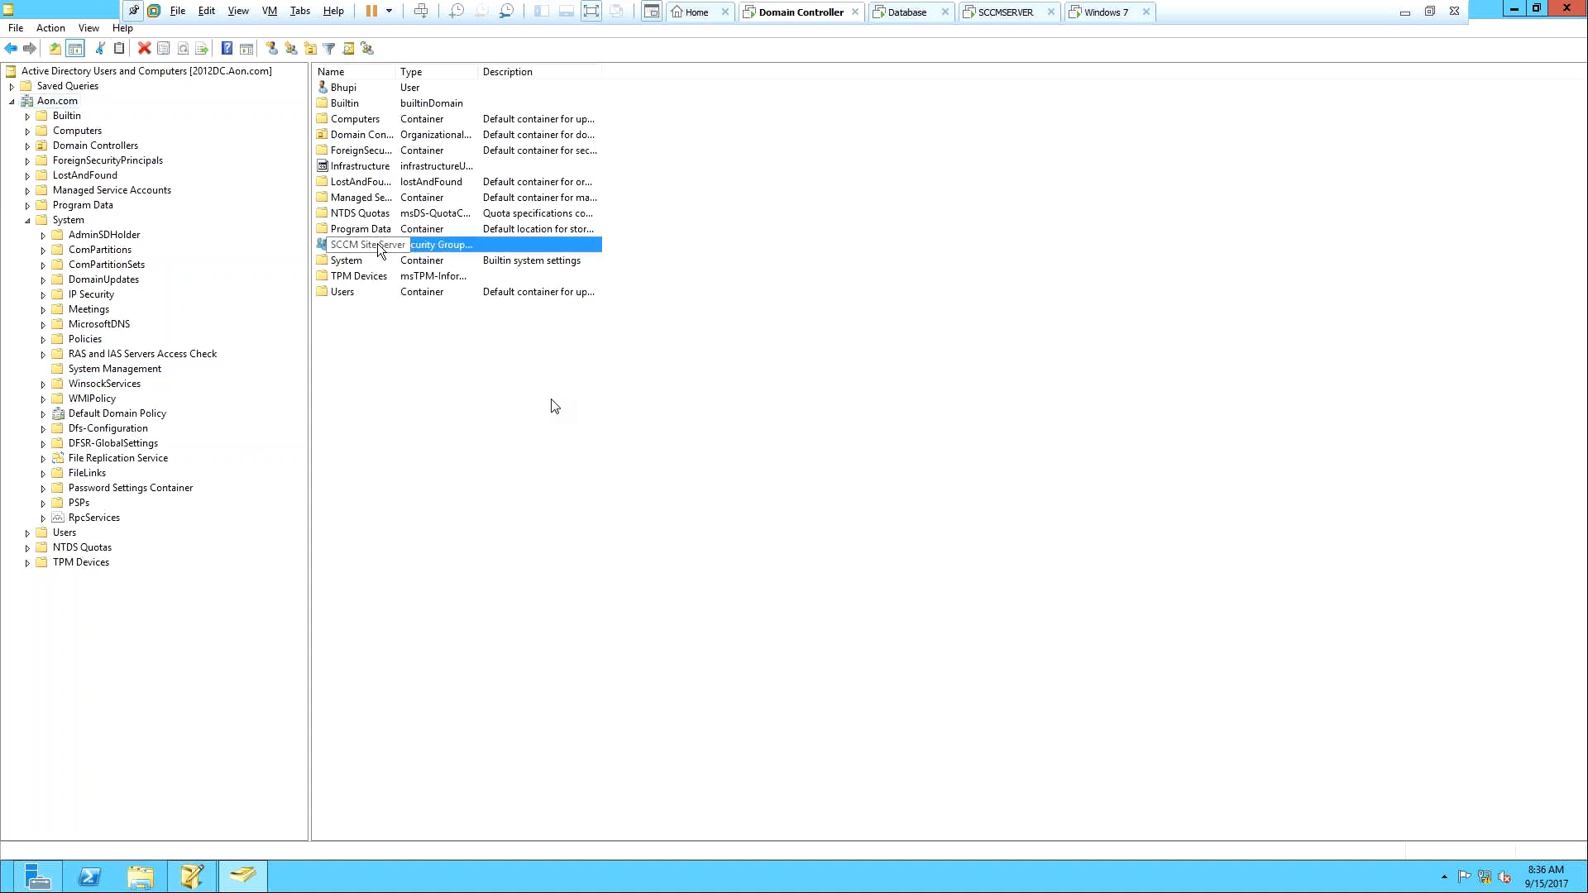
Open the SCCM Site Server group's Members list and start adding a member by name.
double_click(380, 245)
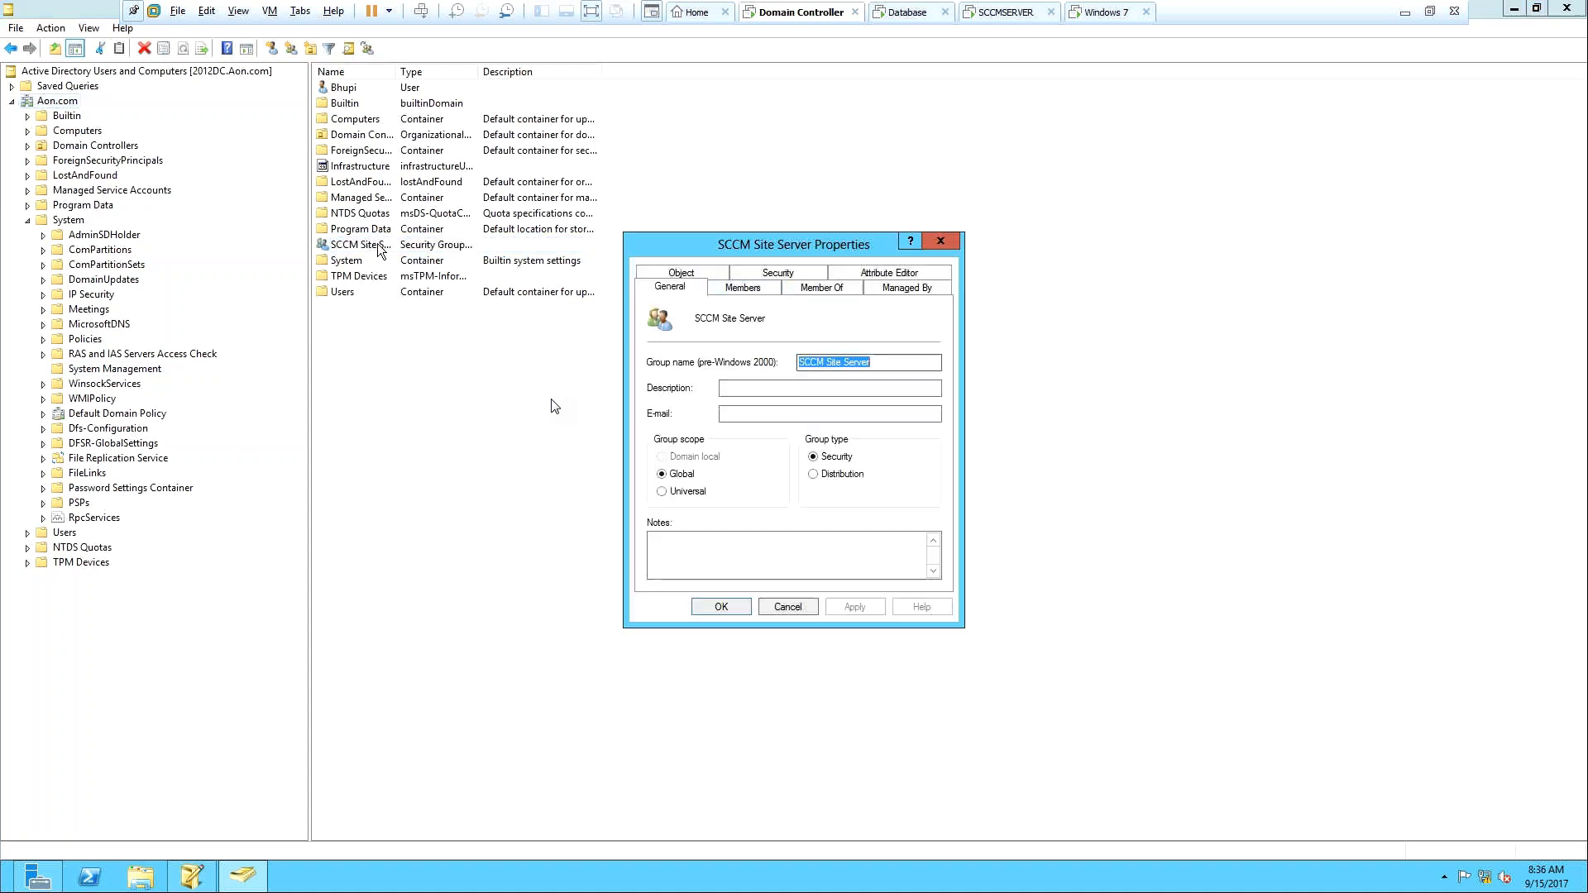
left_click(755, 287)
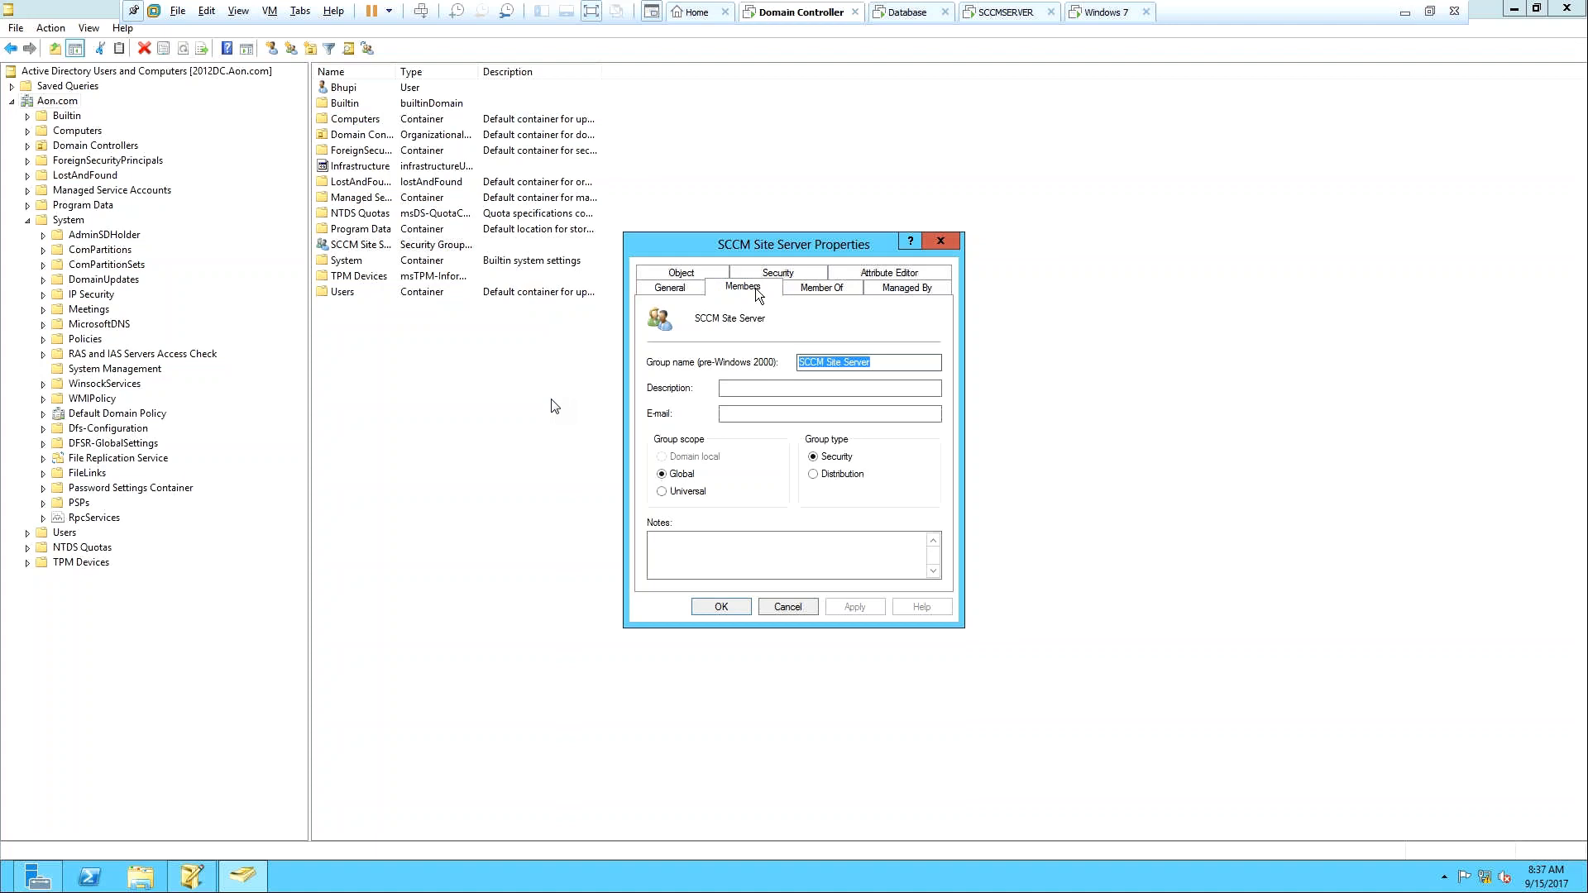
left_click(674, 560)
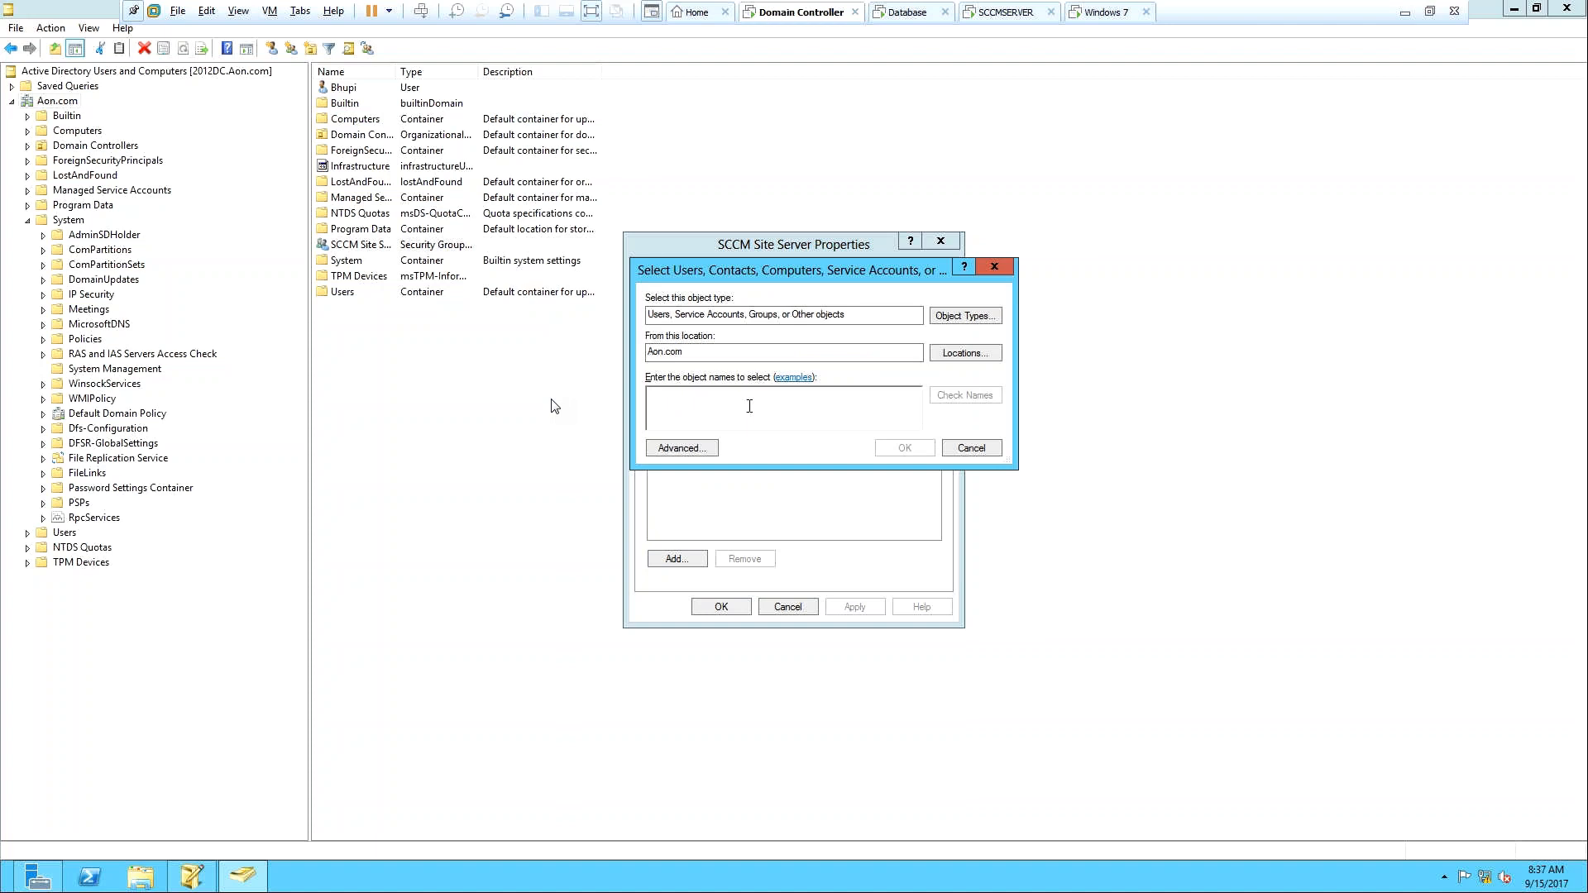
type("Sy")
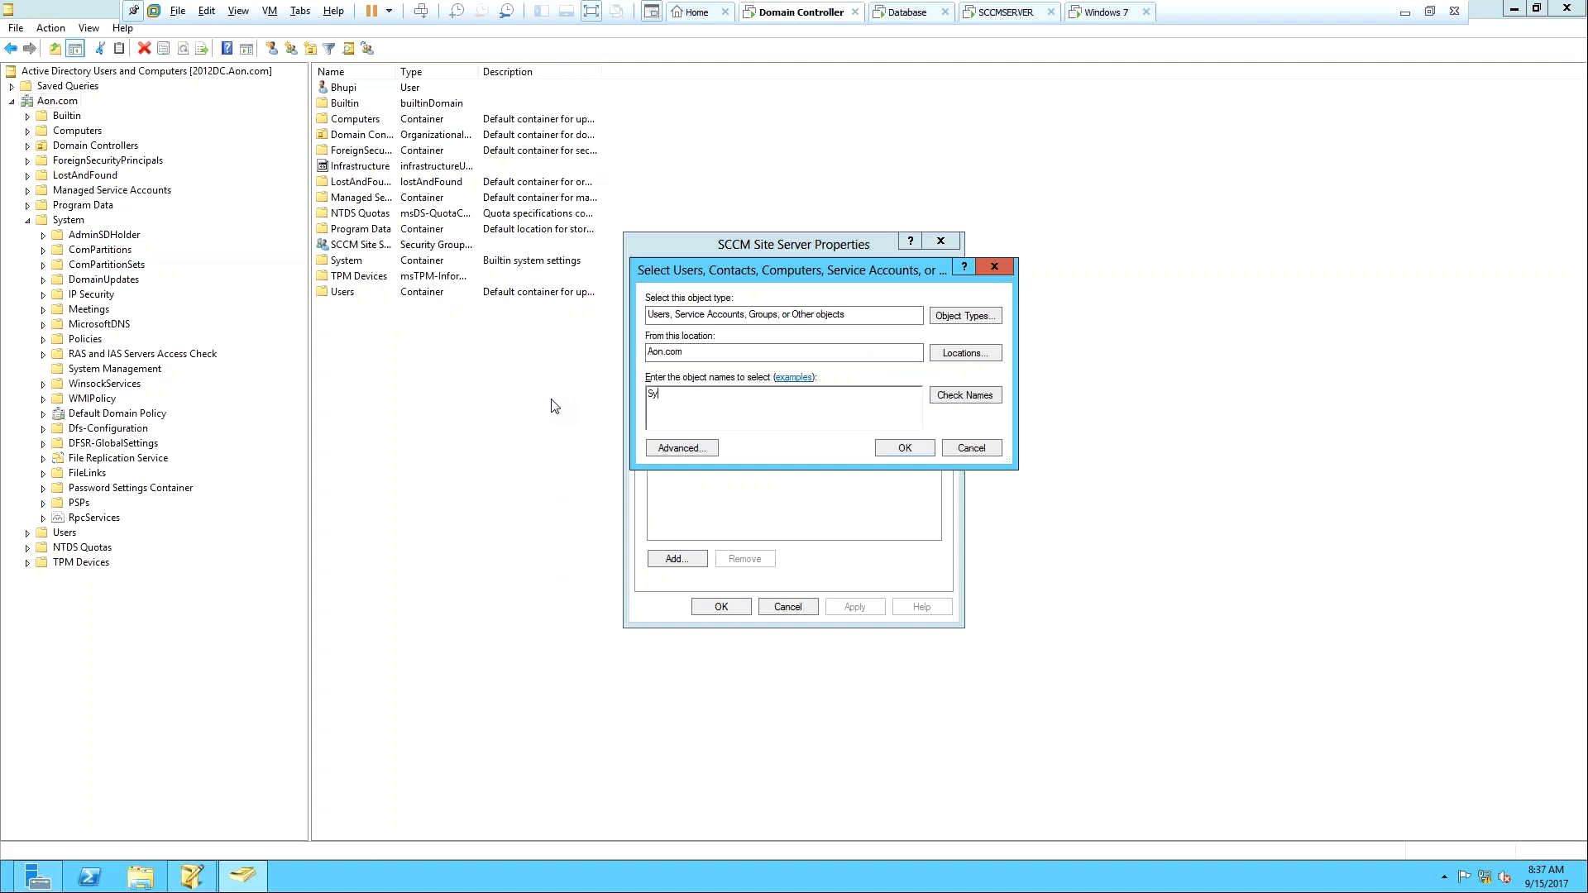
type("ste")
left_click(974, 399)
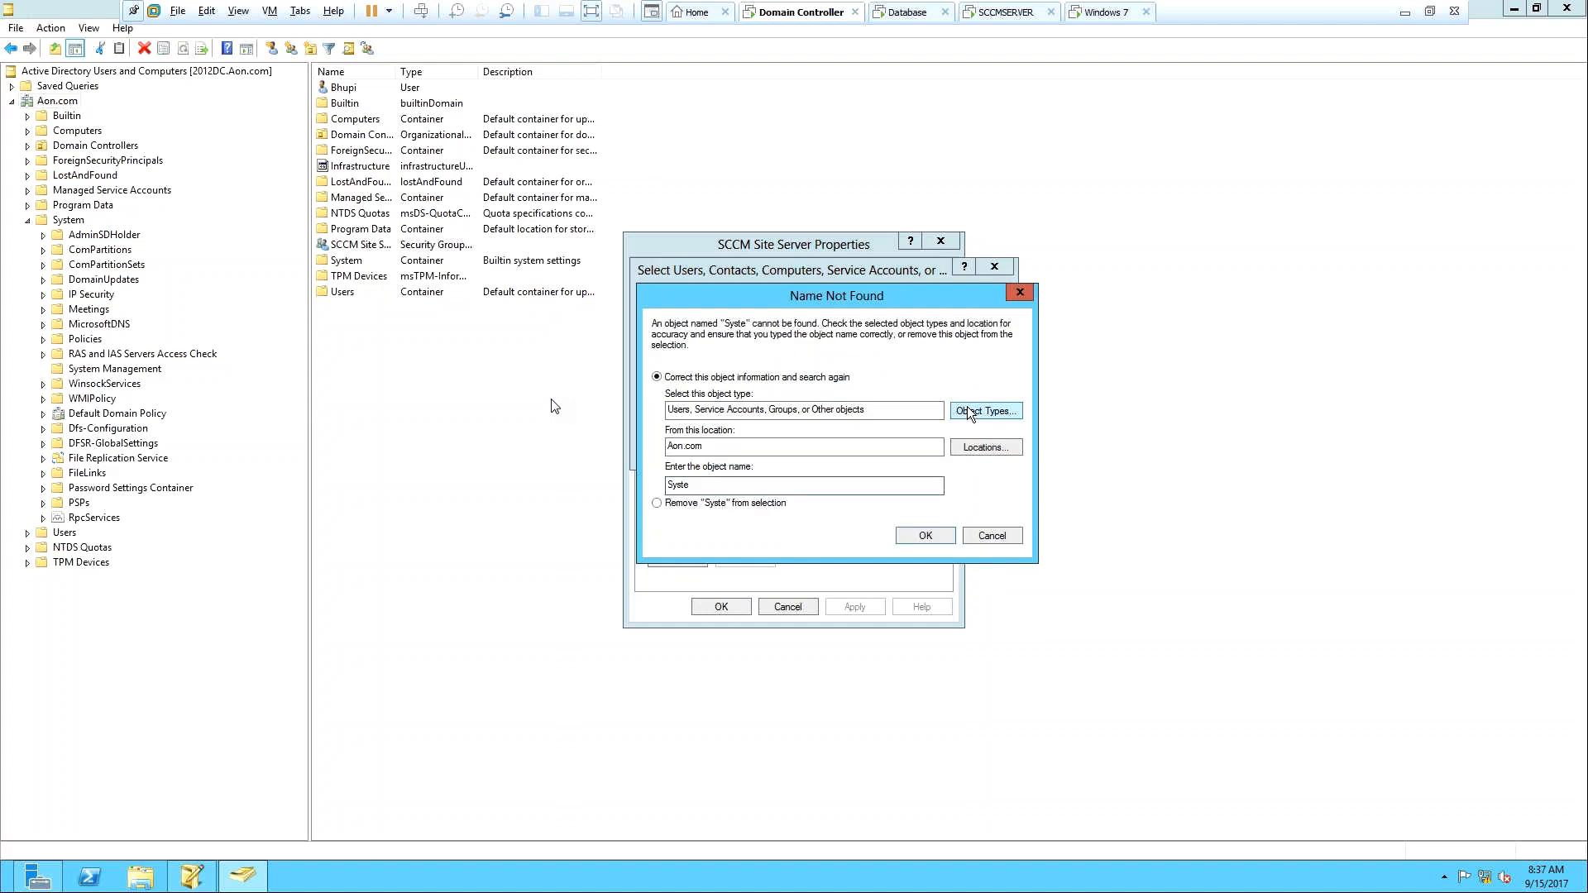
left_click(1020, 292)
left_click_drag(719, 392, 630, 391)
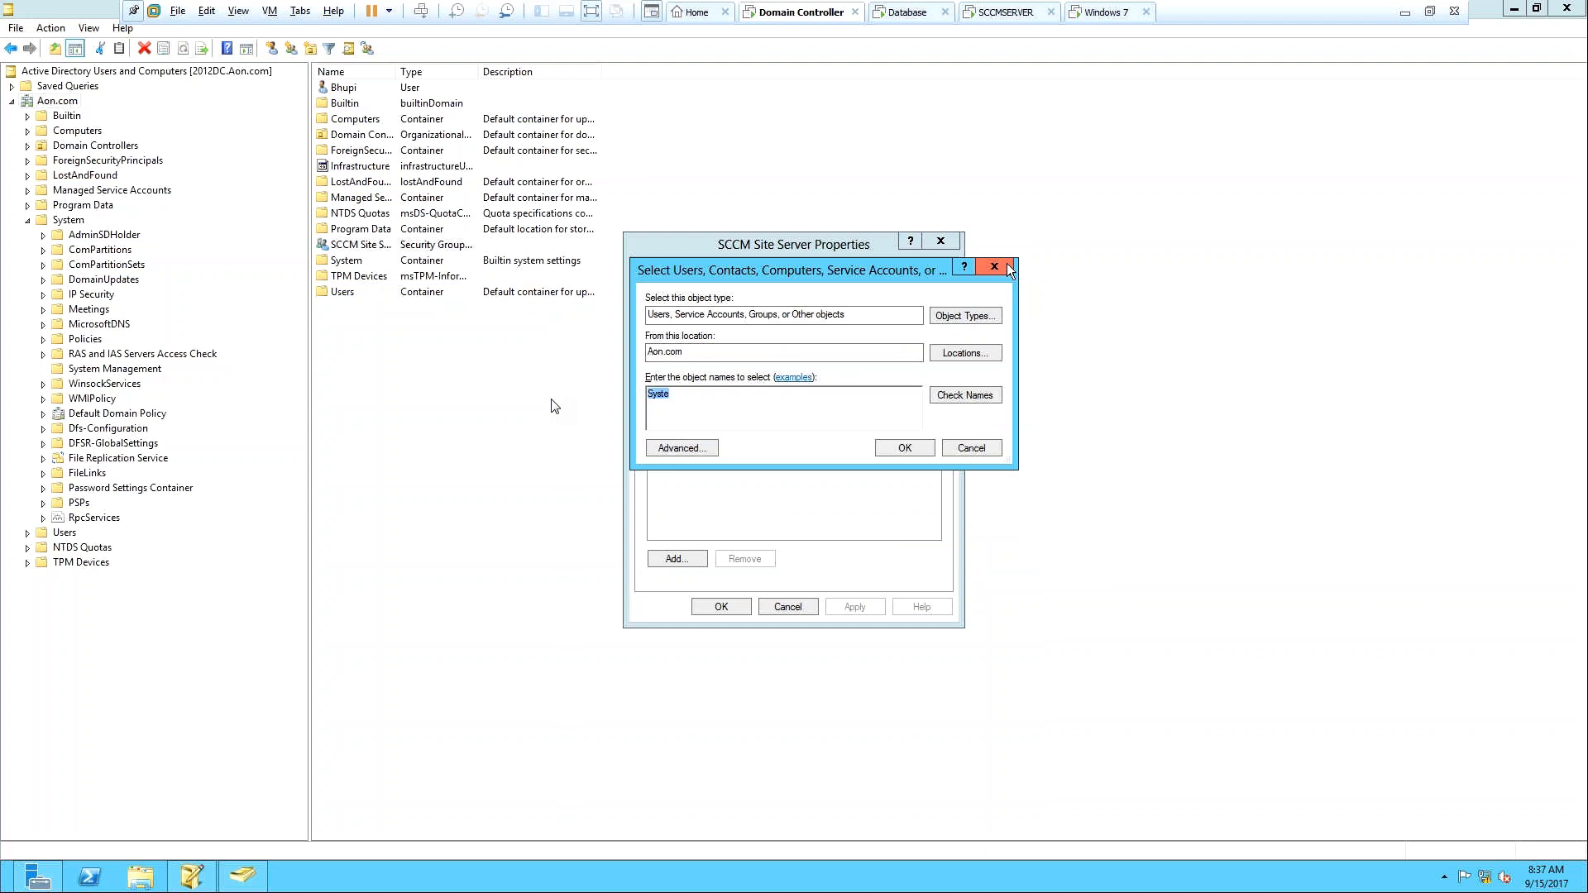
Enter SCCMServer as the member name and check it, which is not found.
type("SCCm")
key("BackSpace")
key("BackSpace")
key("BackSpace")
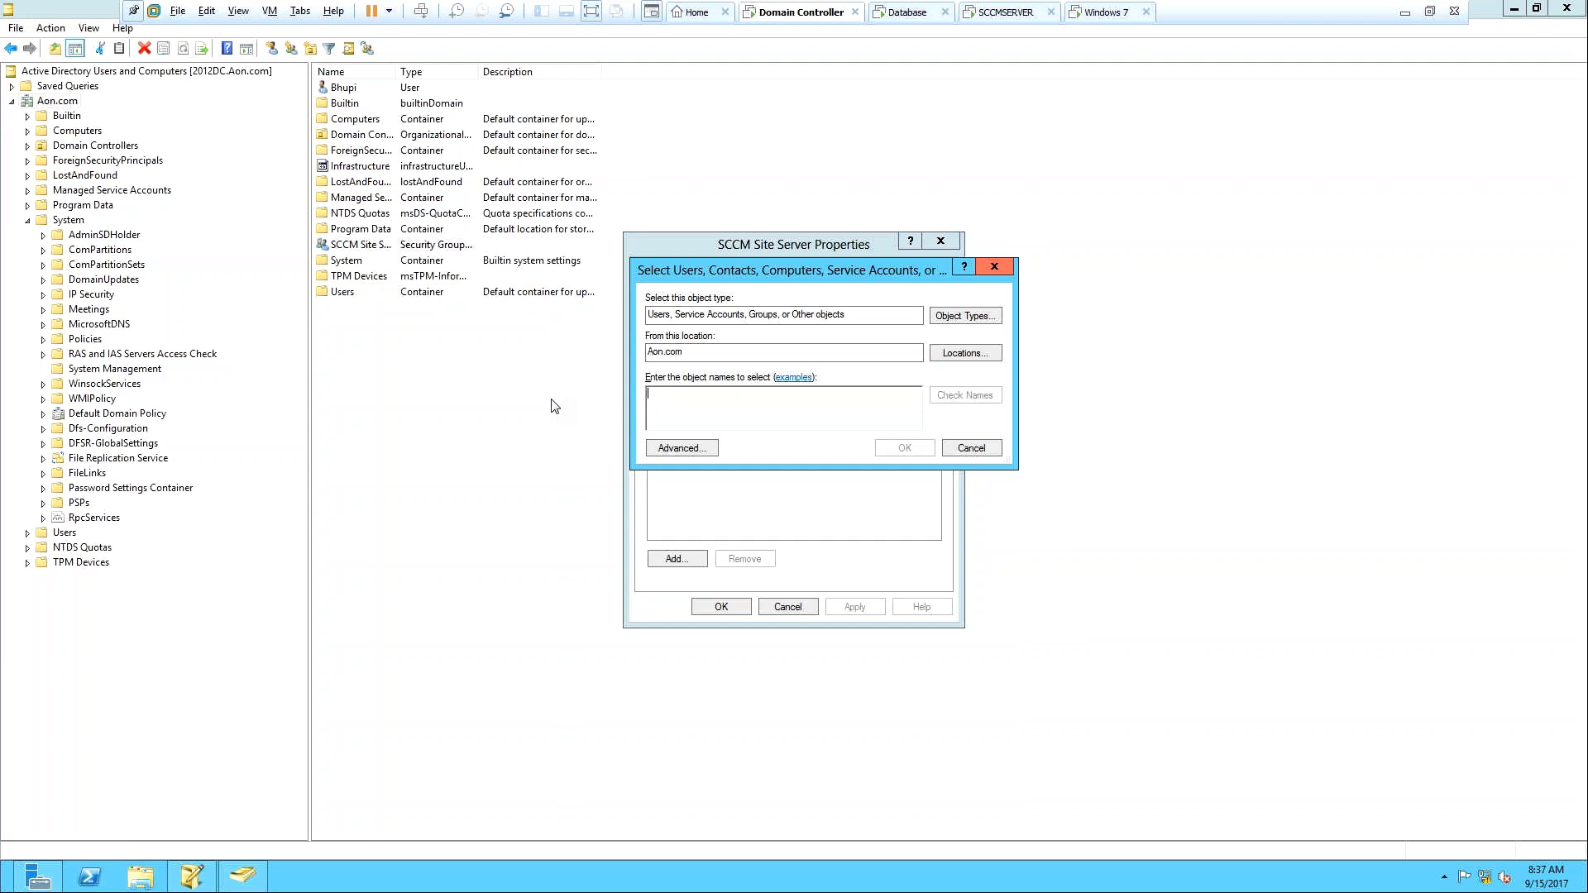
type("SCCM")
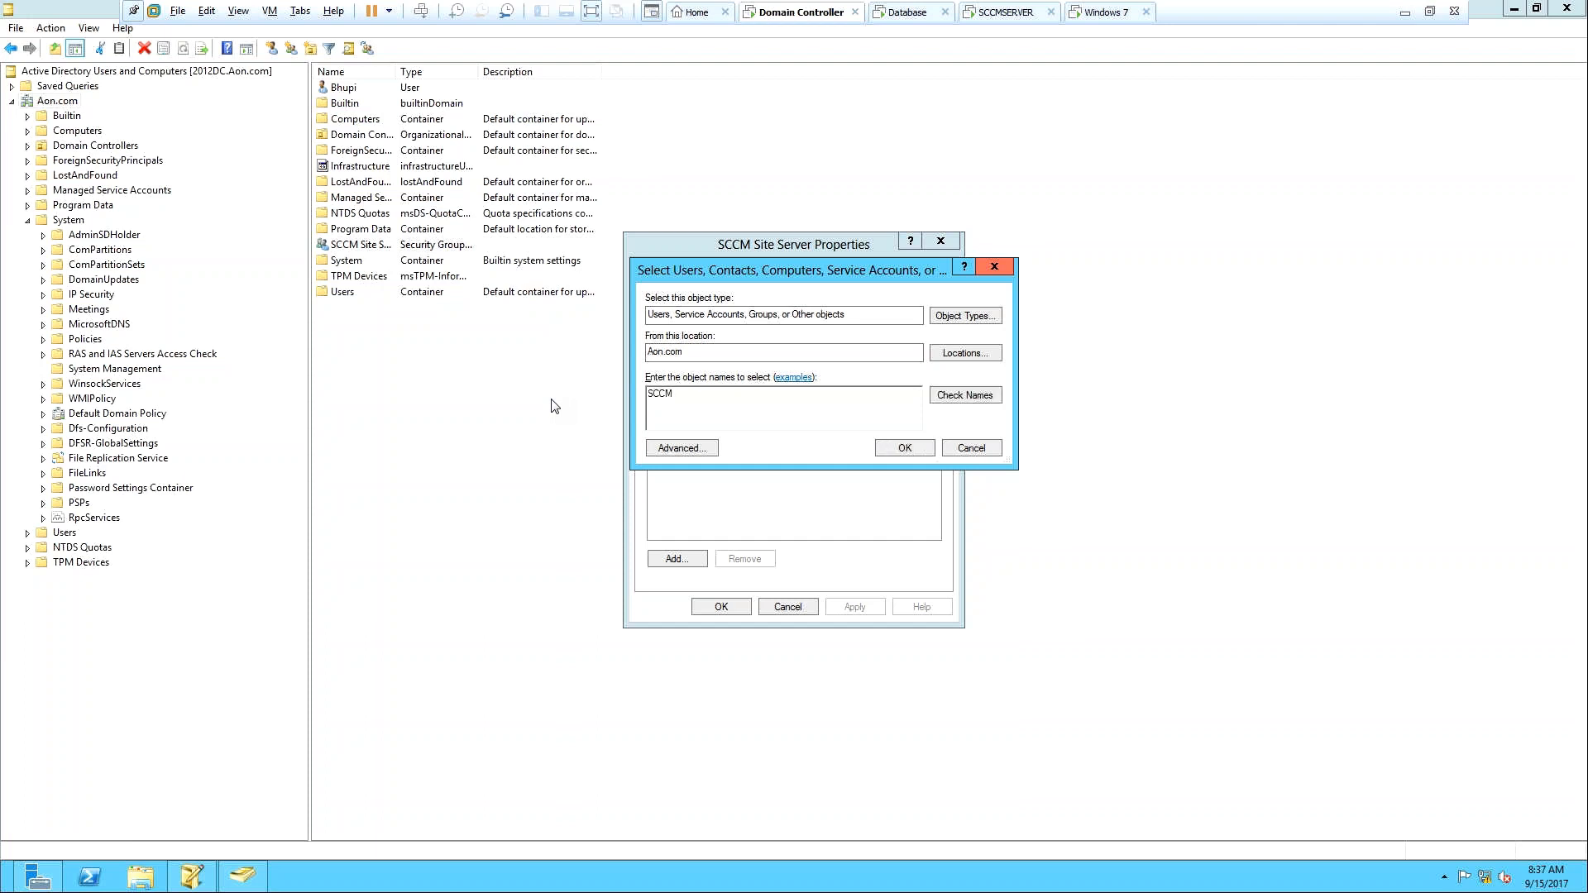
type(" Server")
key("BackSpace")
left_click(959, 398)
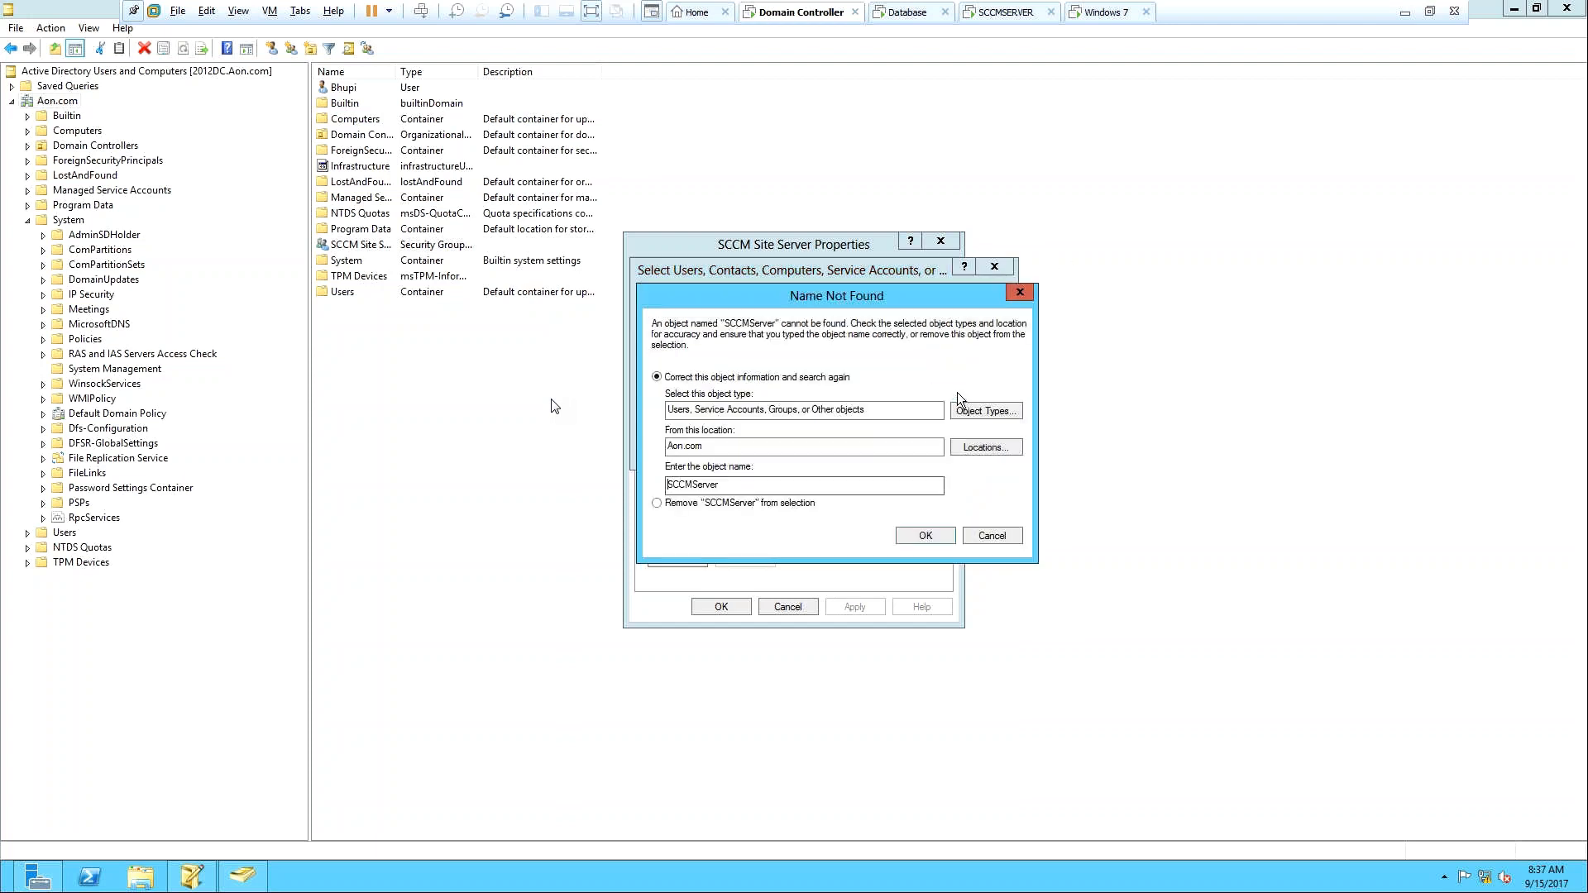
left_click(989, 533)
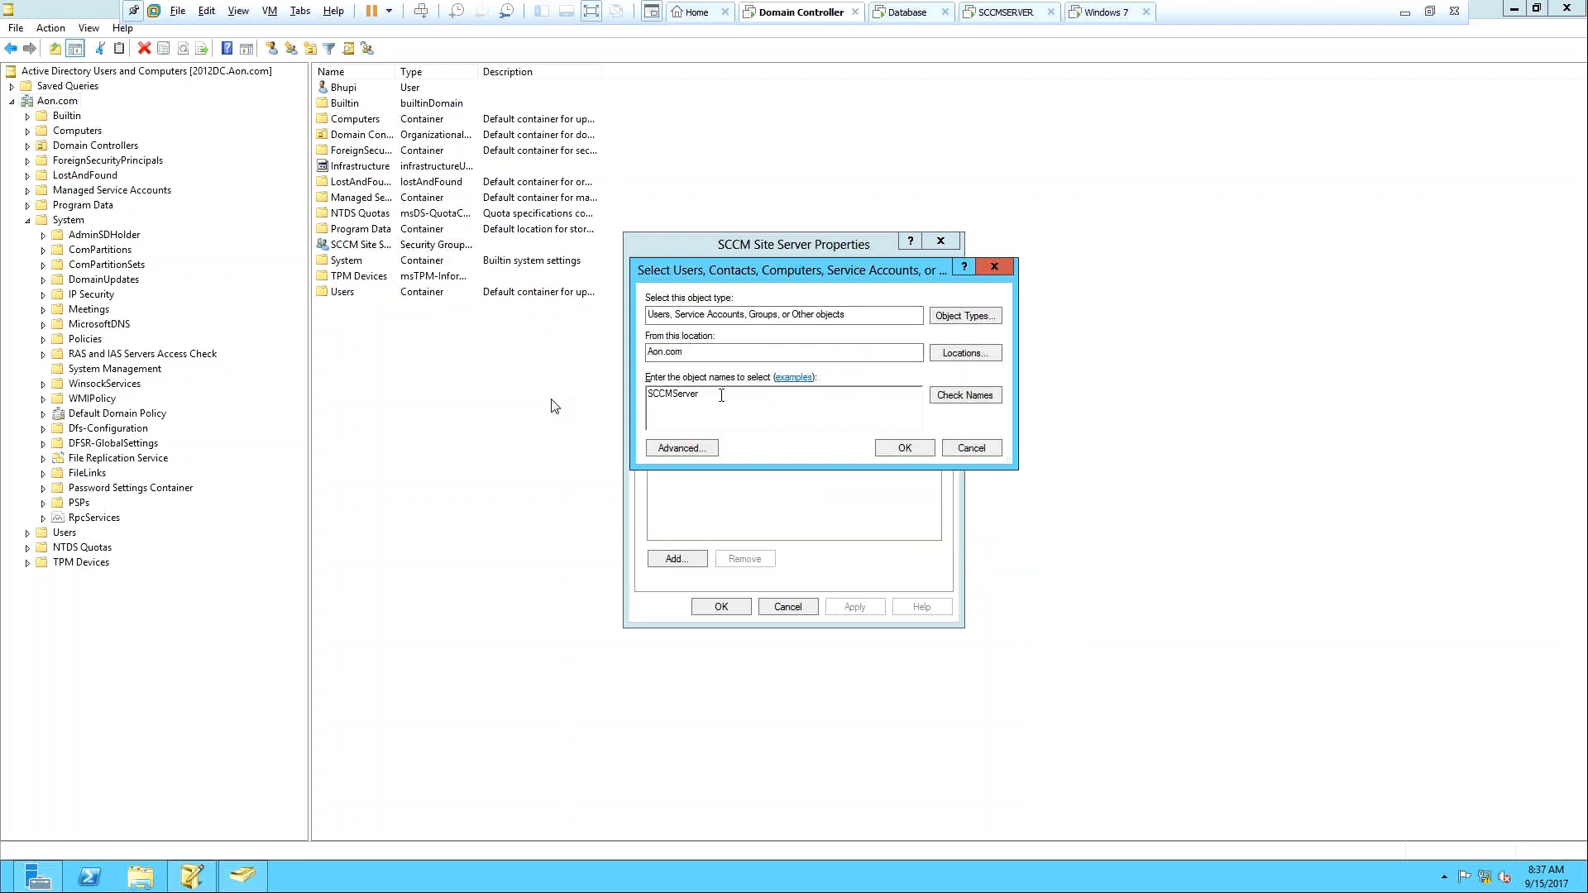
key("BackSpace")
key("BackSpace")
key("BackSpace")
key("BackSpace")
Include Computers in the object types, resolve SCCMSERVER, and save it as a group member.
left_click(966, 319)
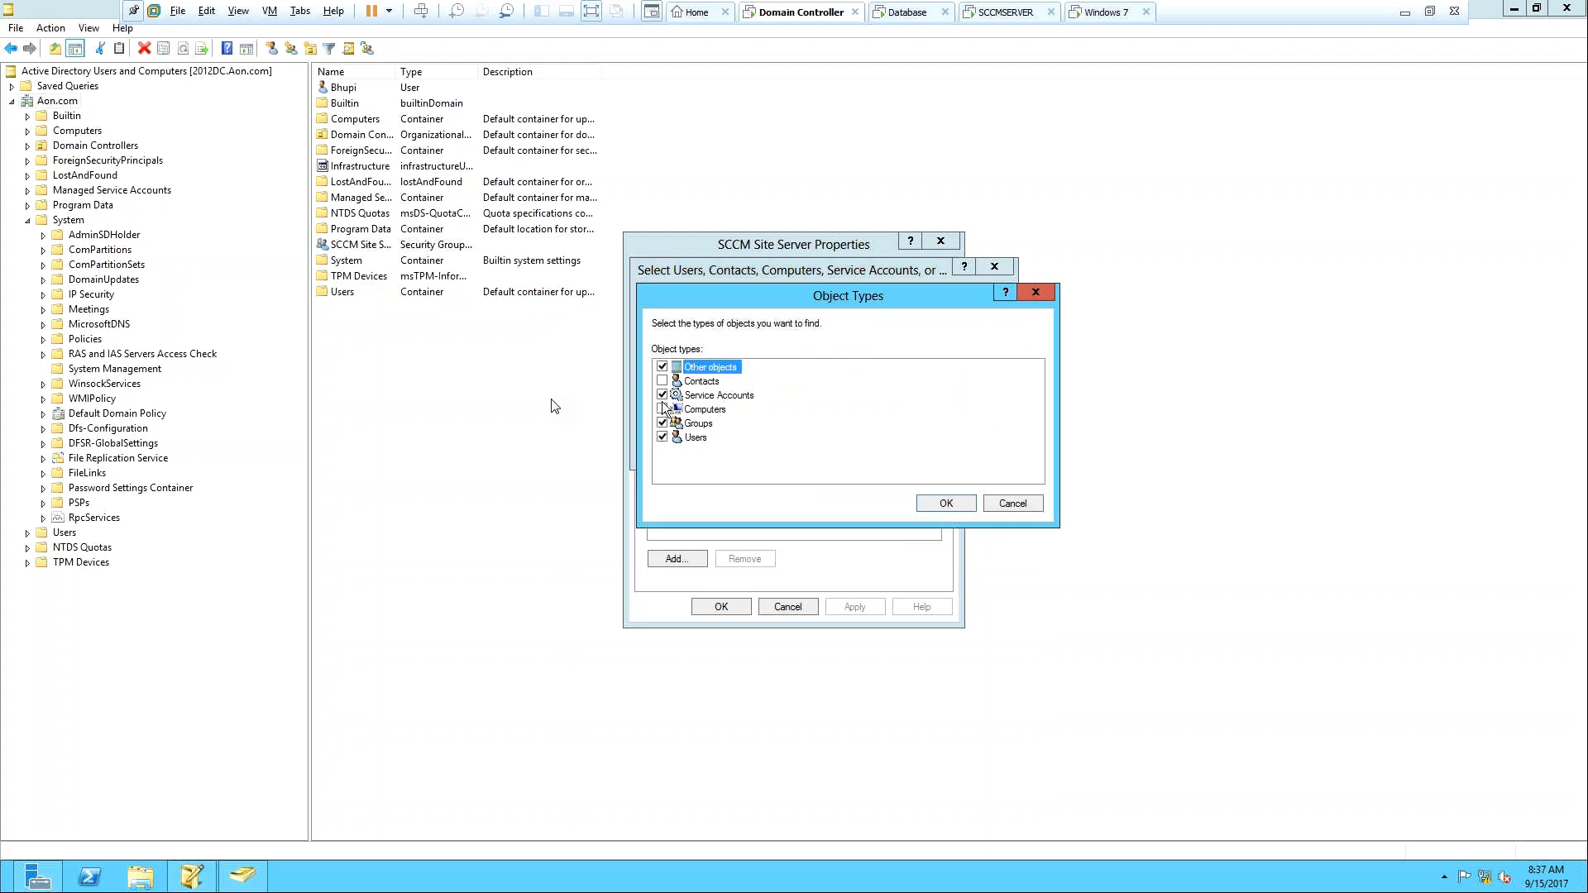
left_click(948, 503)
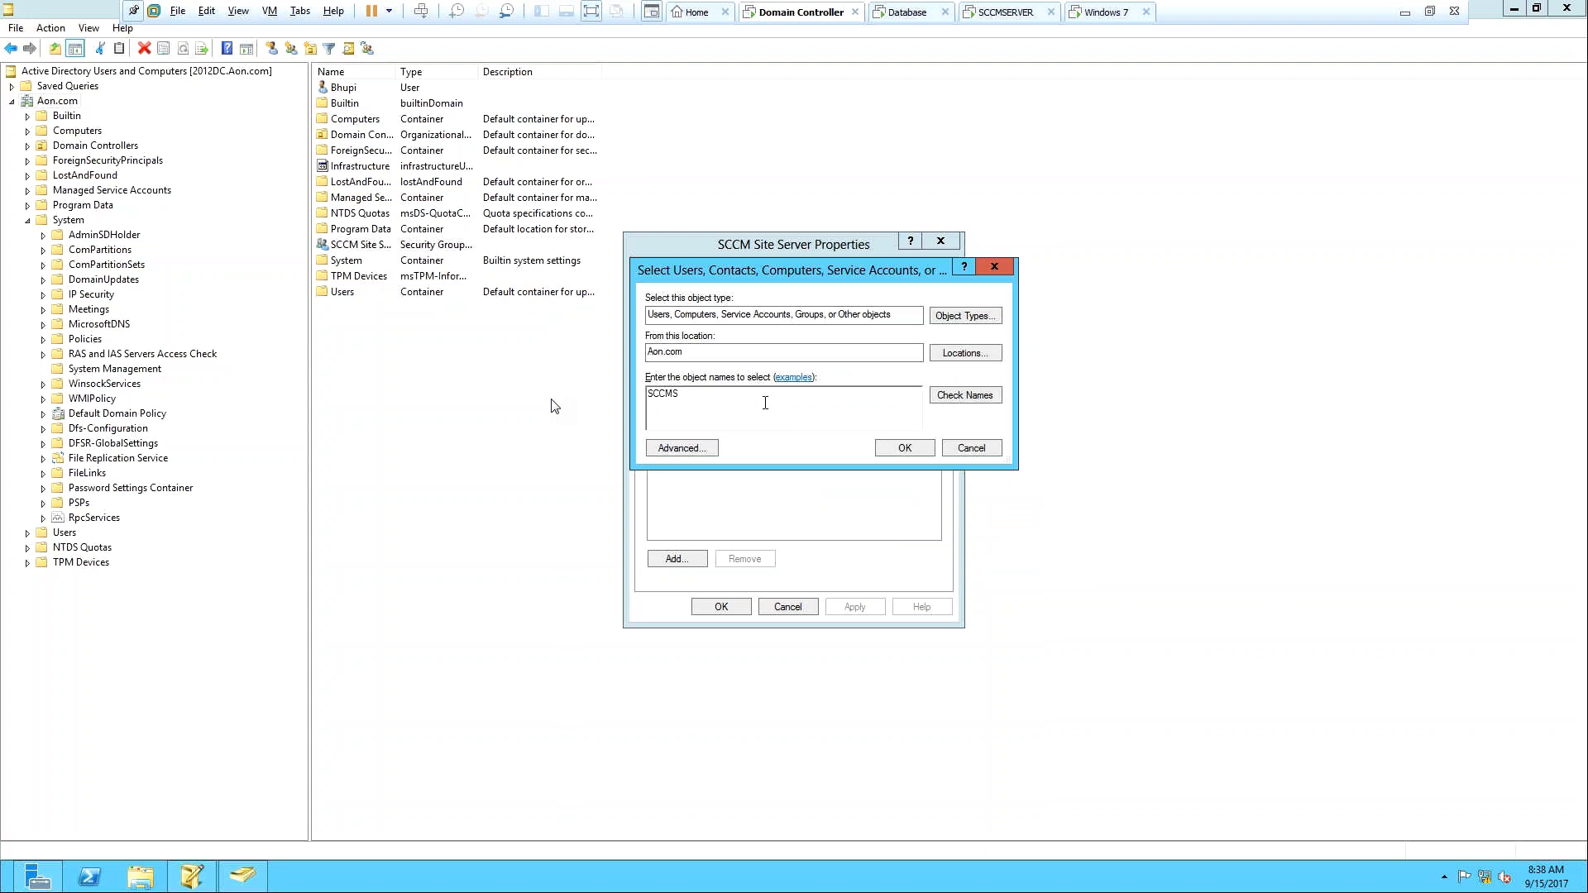
type("er")
left_click(956, 397)
left_click(916, 449)
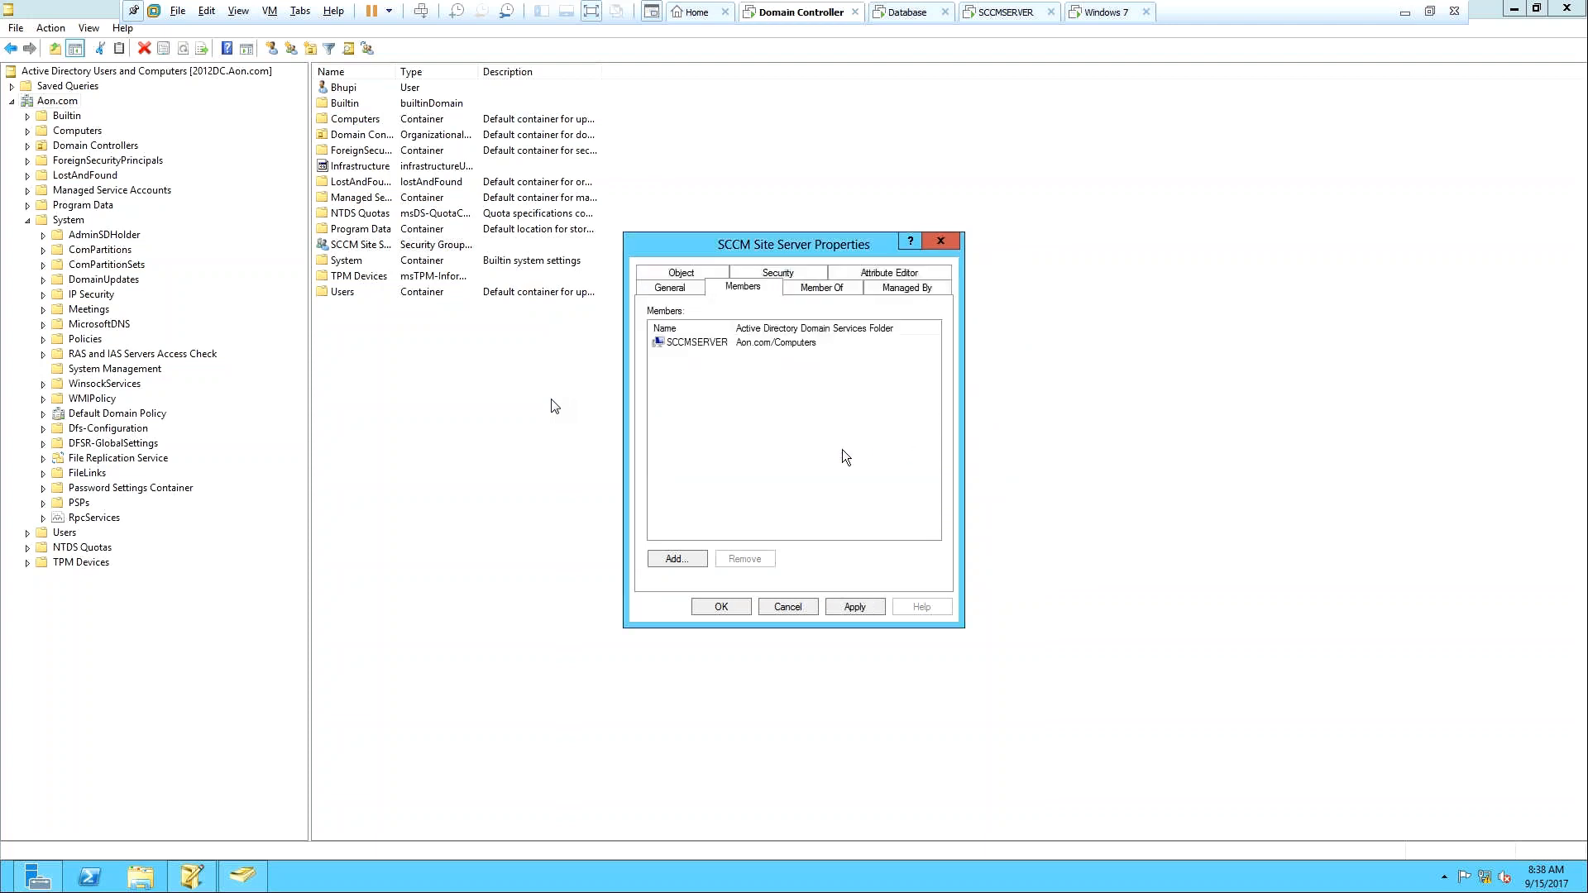
left_click(727, 606)
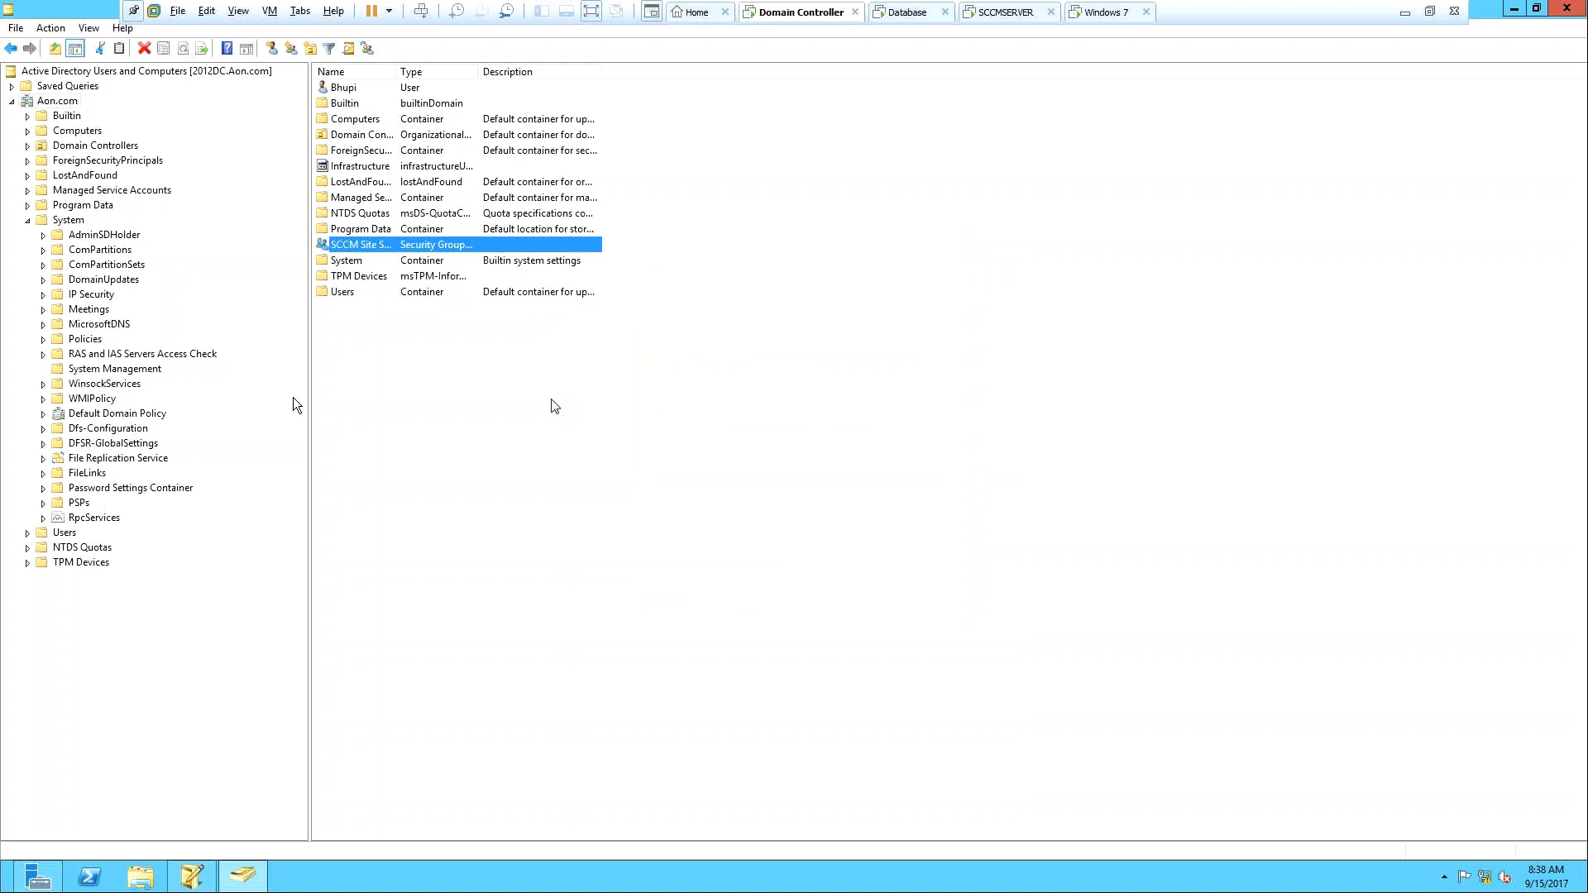
Start the Delegation of Control Wizard on System Management and choose the SCCM Site Server group.
right_click(92, 368)
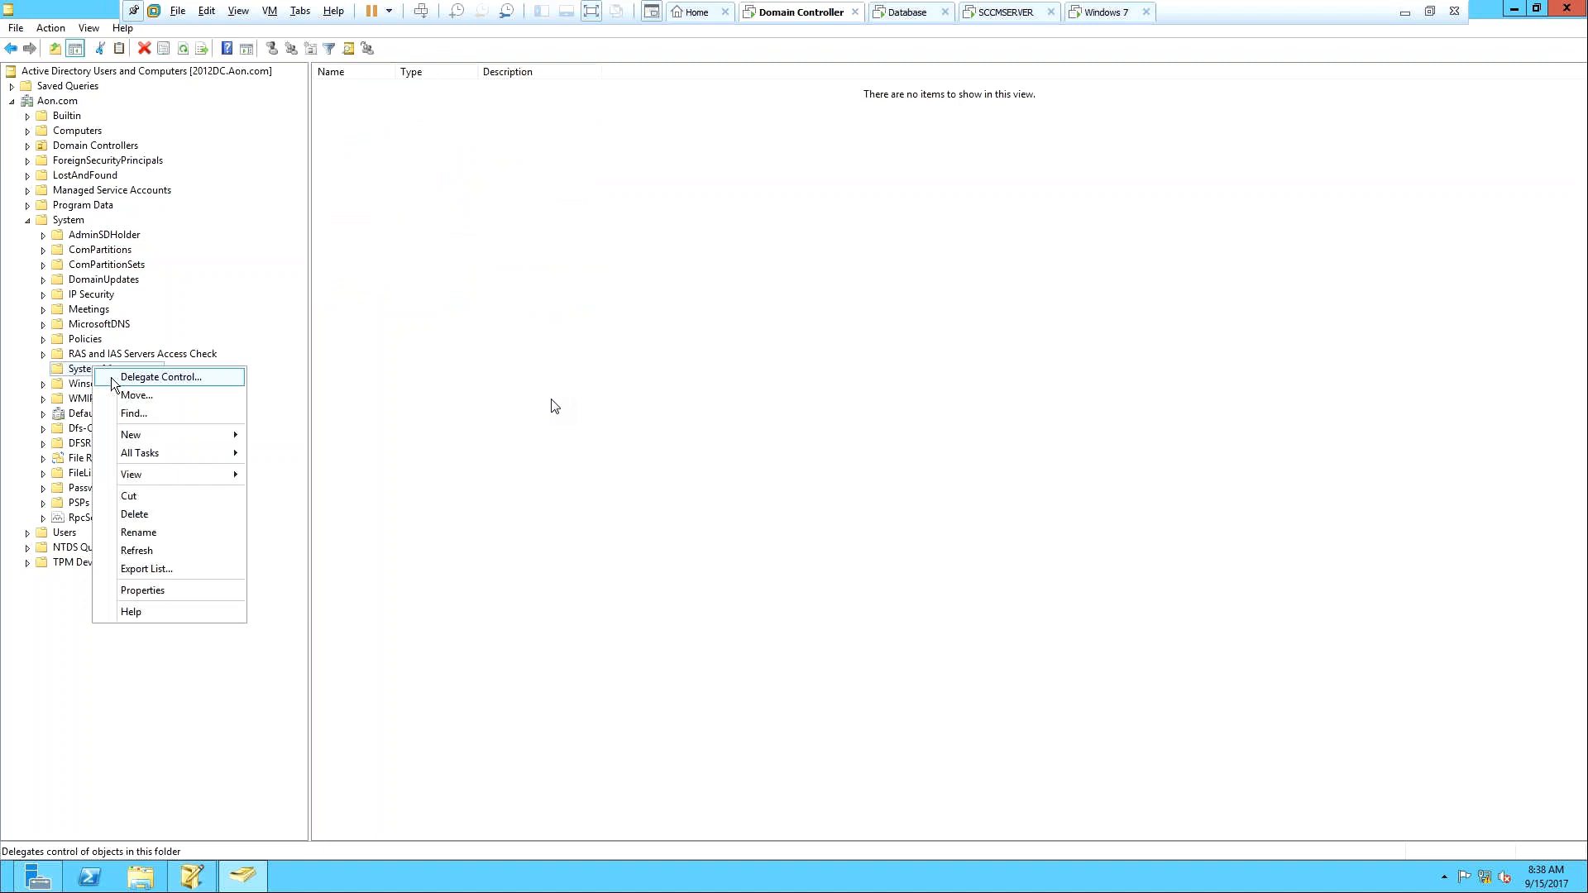
left_click(113, 379)
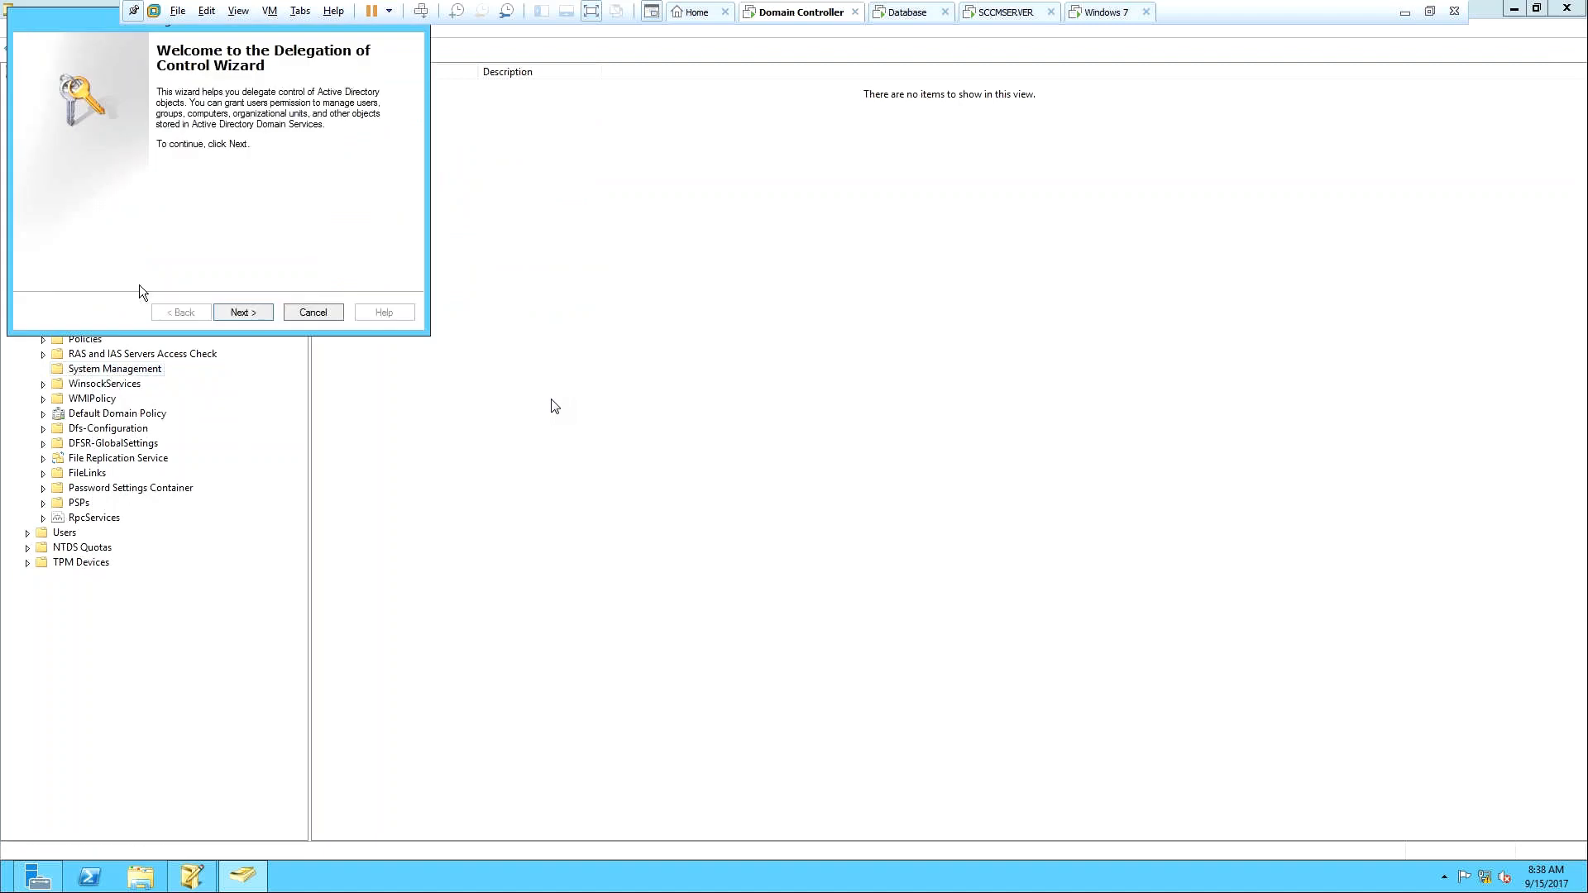
left_click(256, 312)
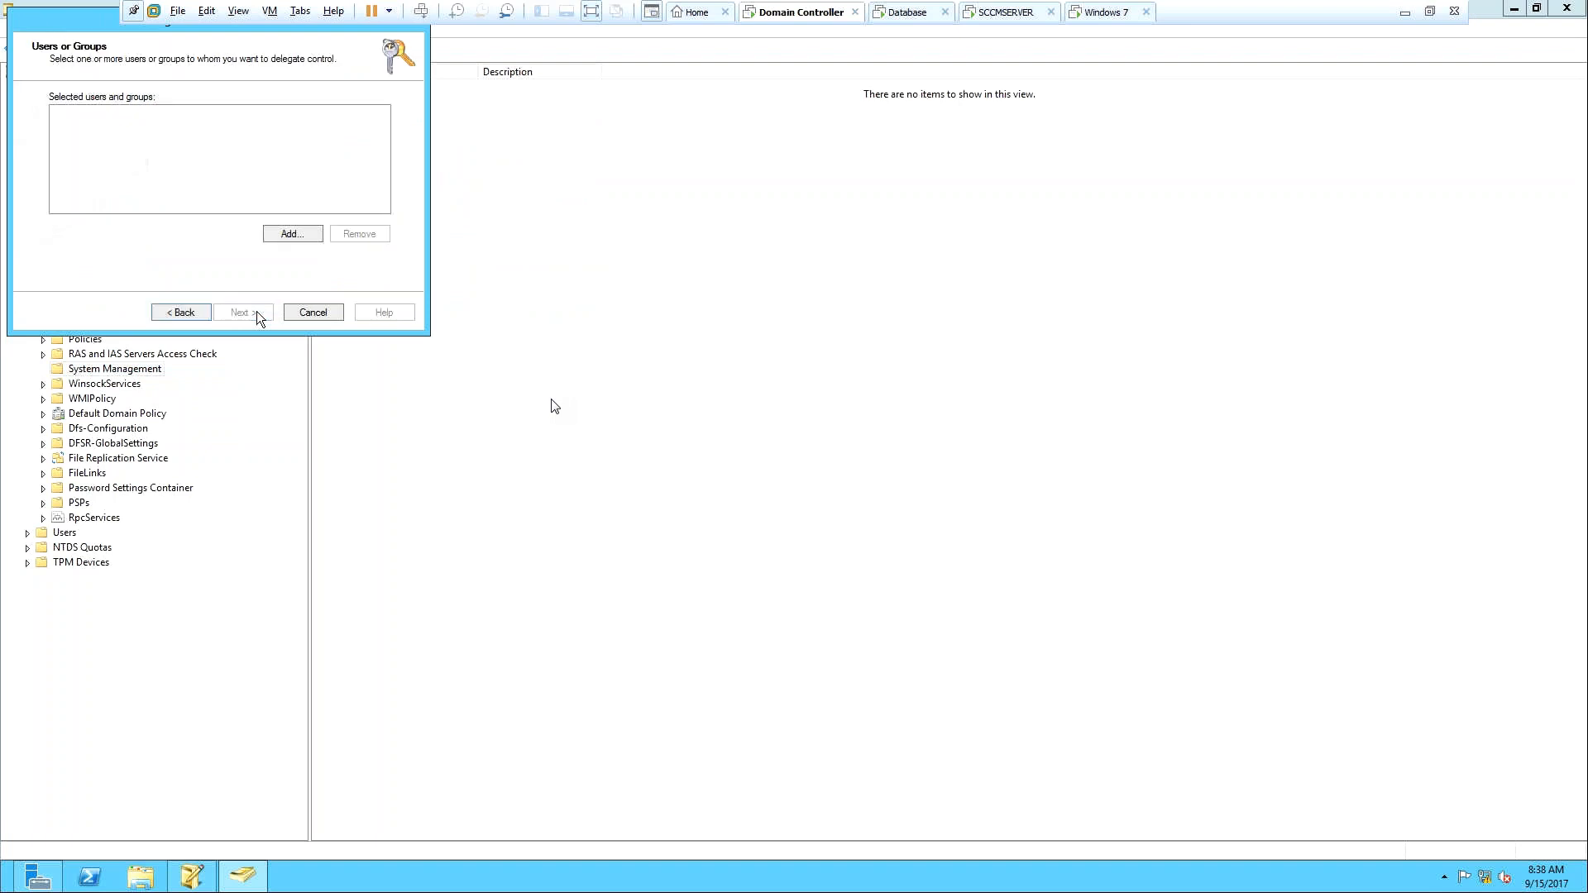
left_click(285, 234)
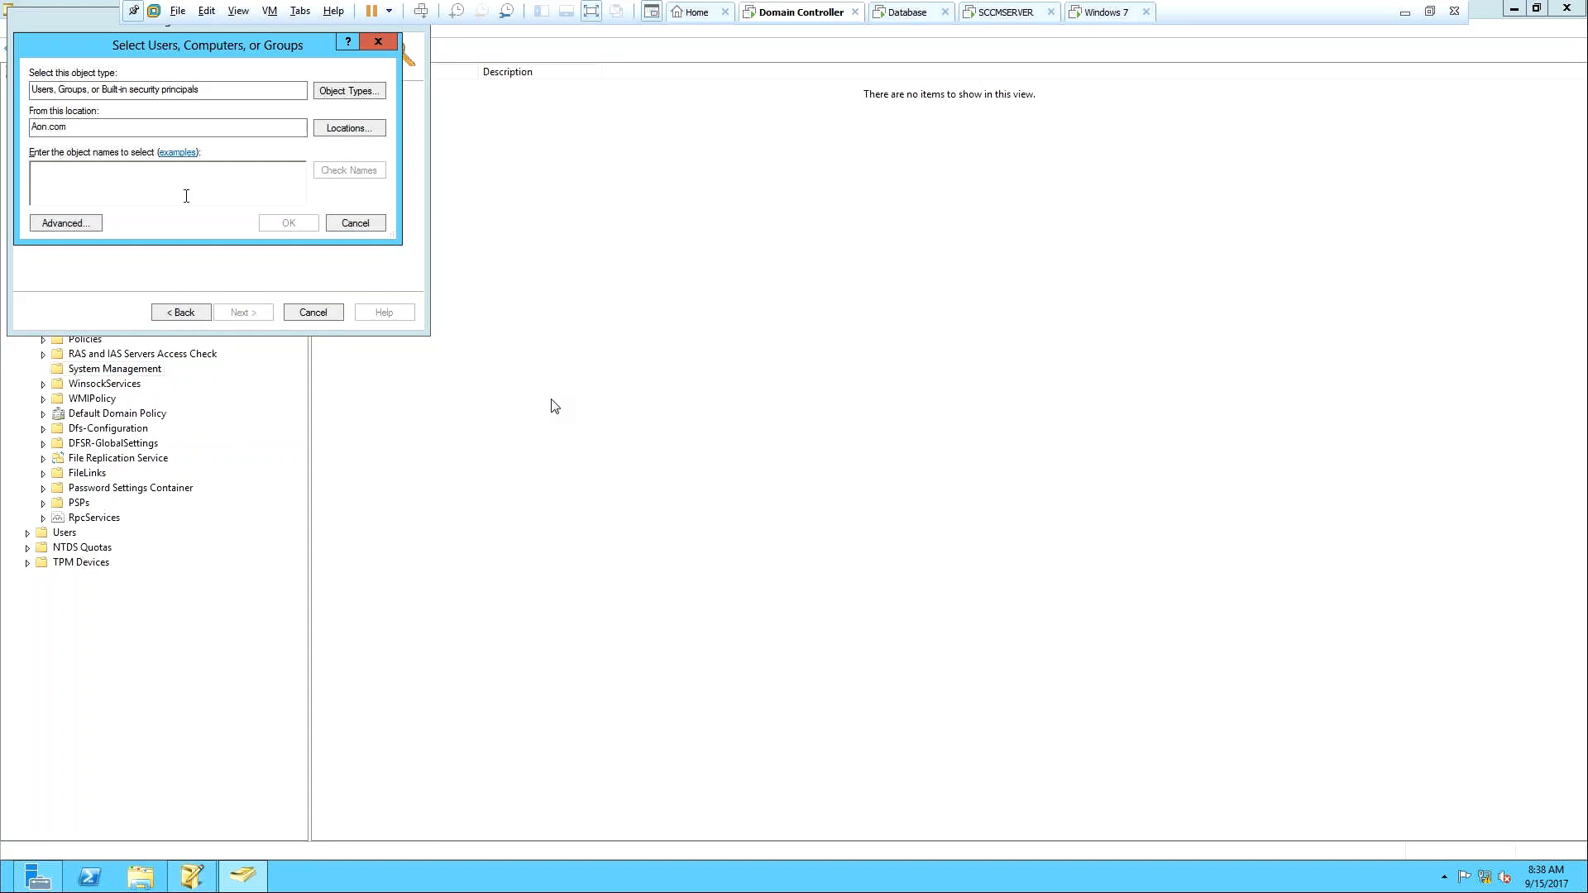
type("SCCM")
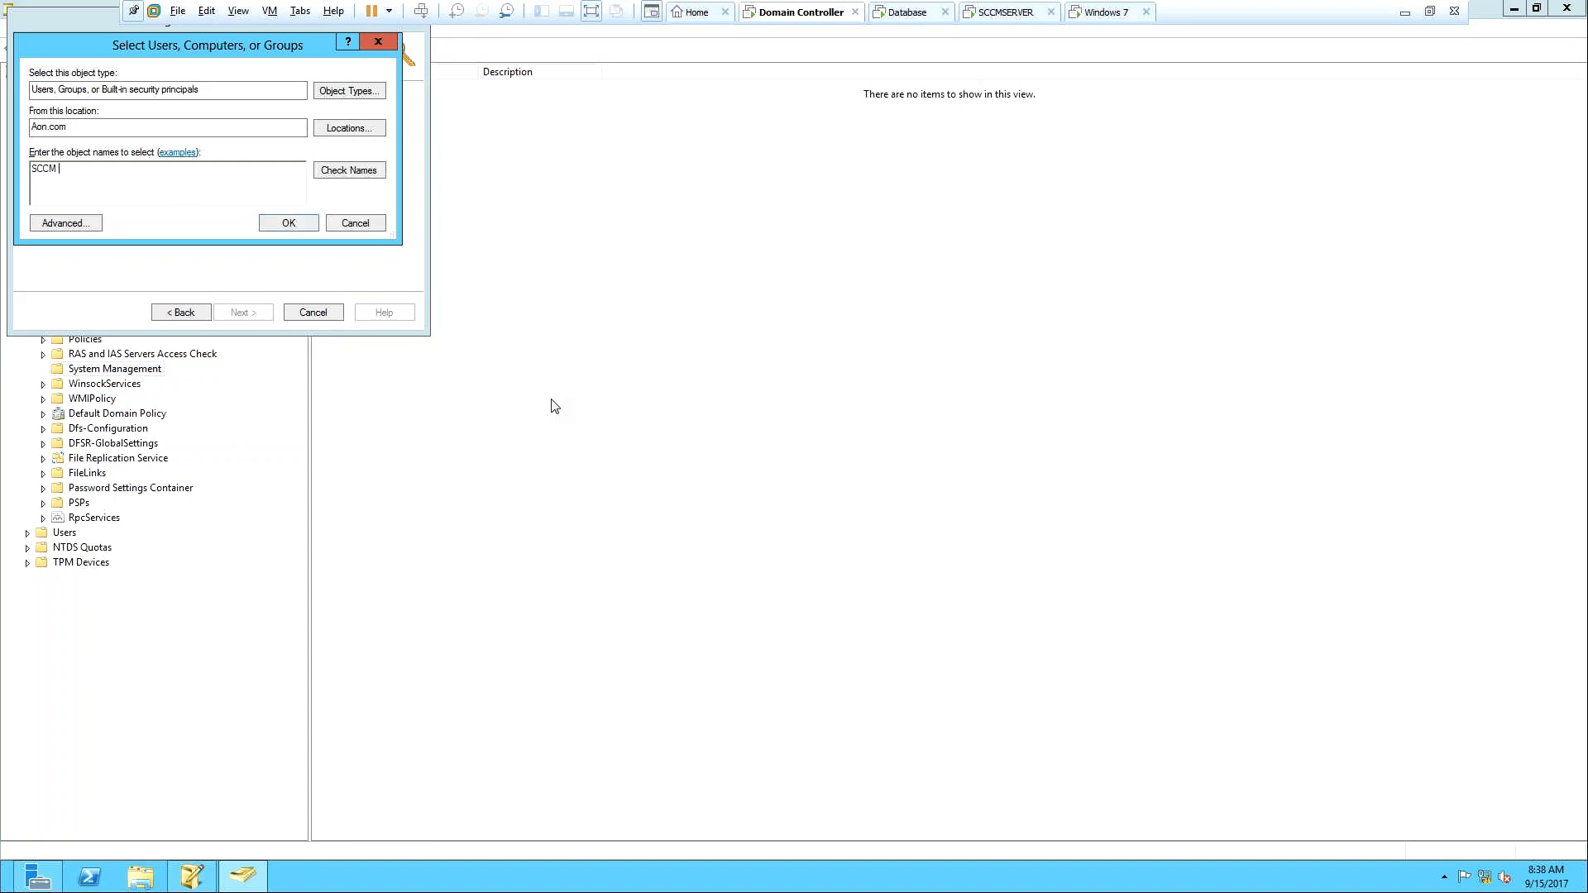
type(" Si")
left_click(343, 170)
left_click(276, 226)
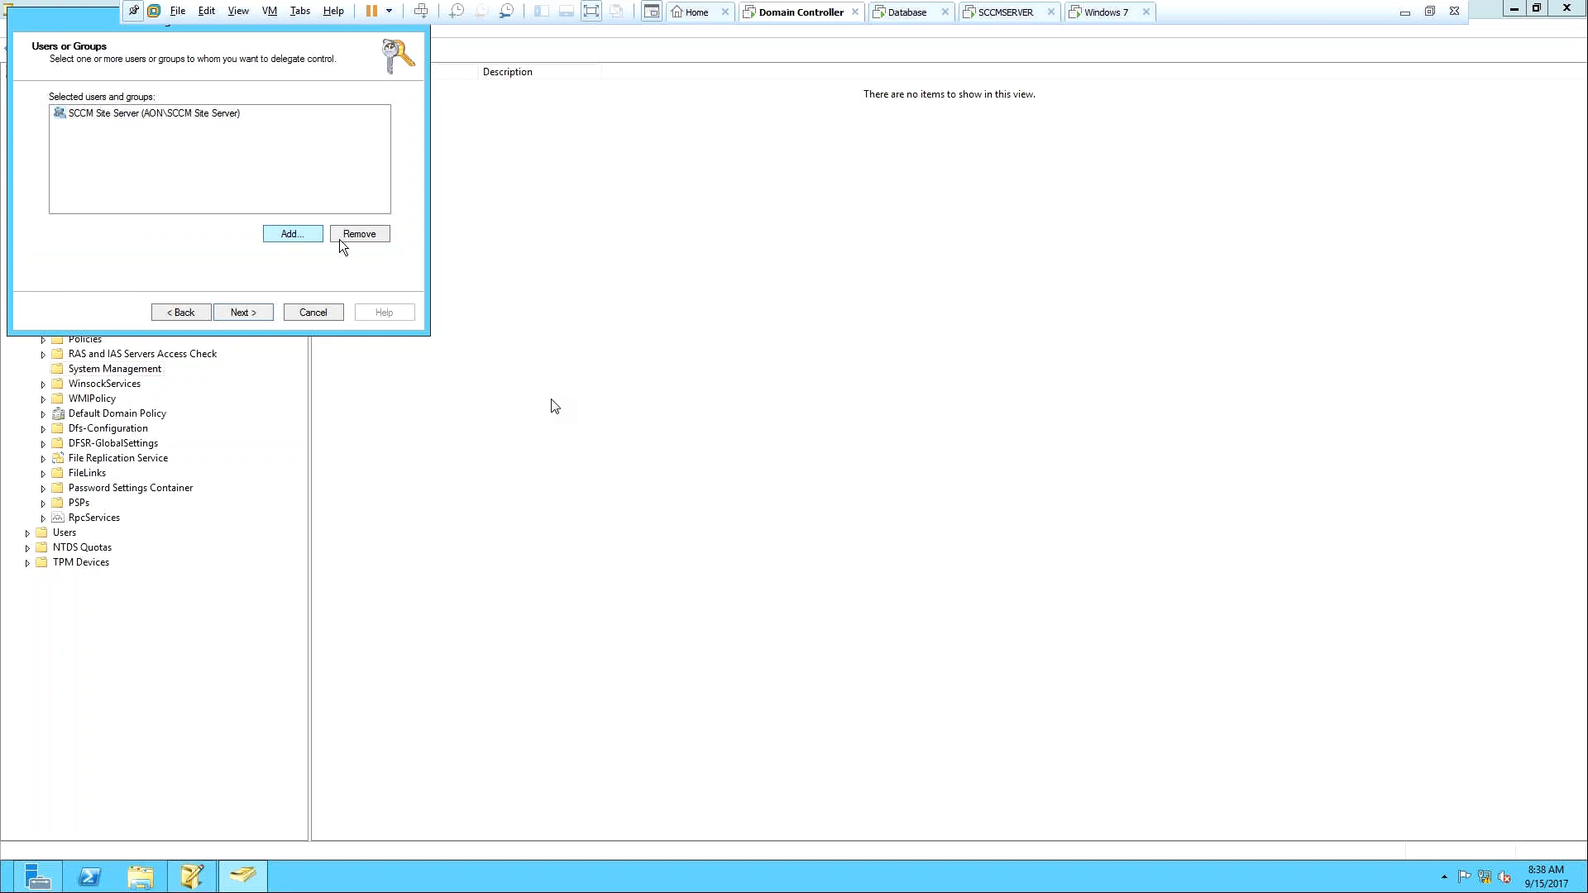
left_click(245, 312)
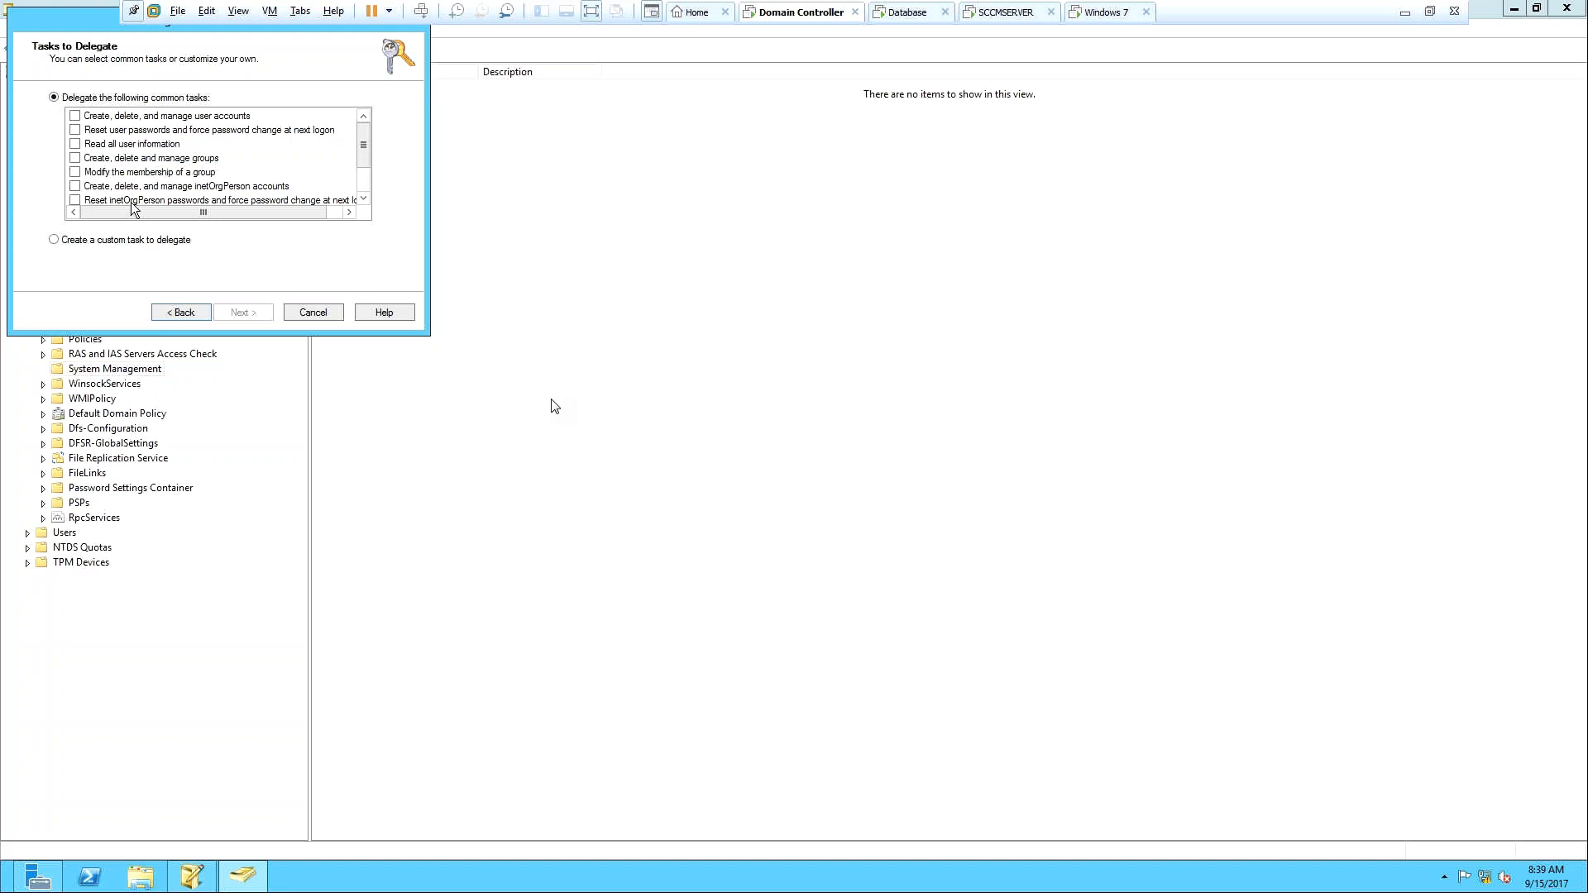
Define a custom task on this folder with Full Control and finish the delegation wizard.
left_click_drag(366, 152, 366, 159)
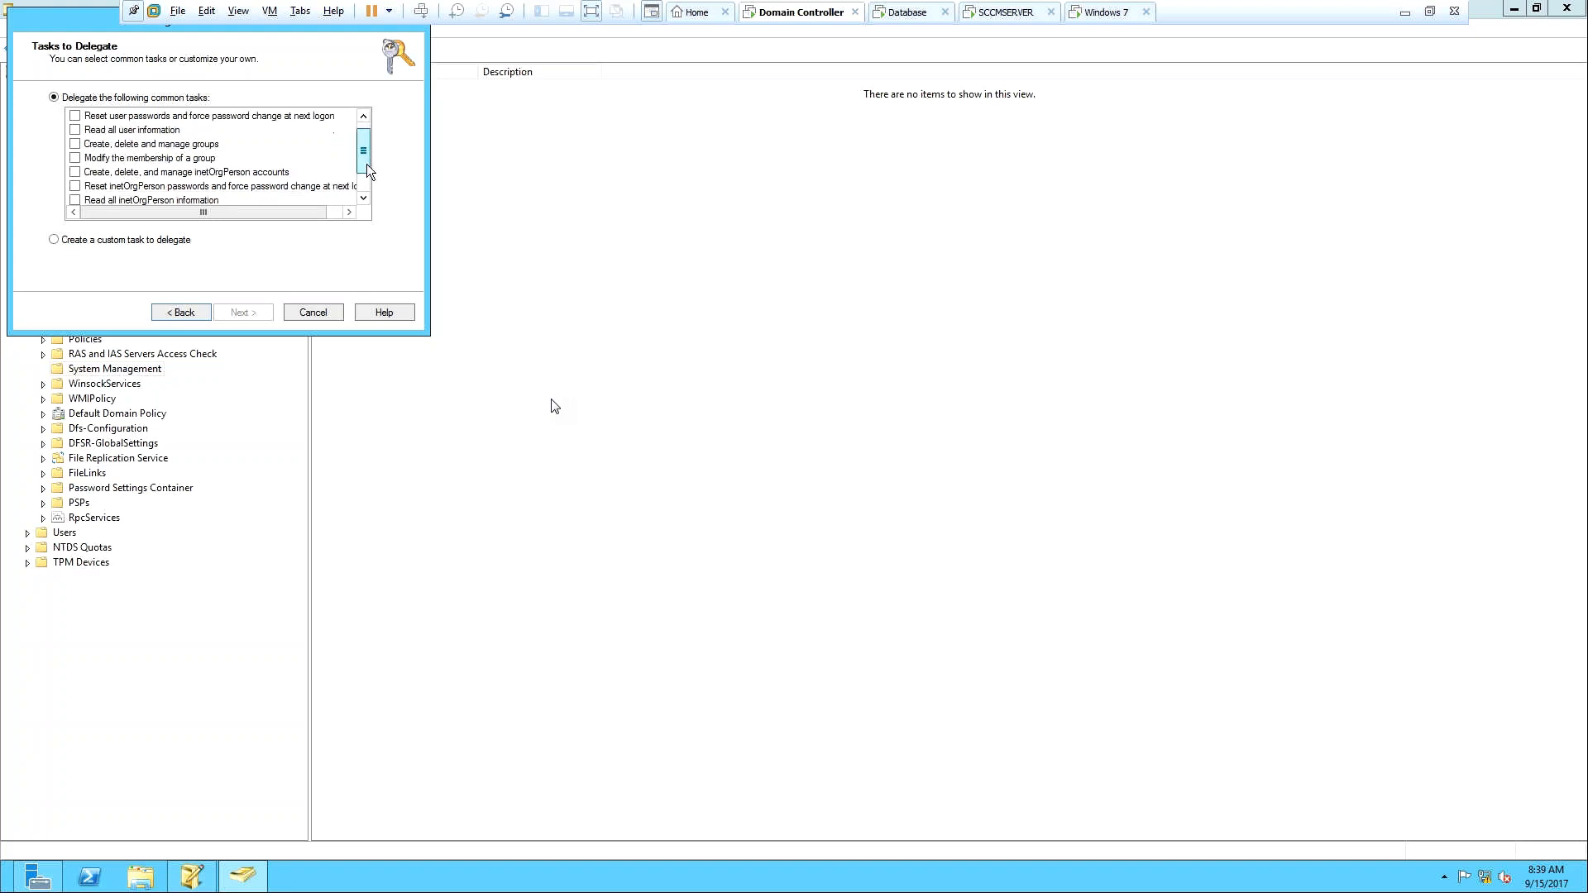
left_click(92, 238)
left_click(252, 315)
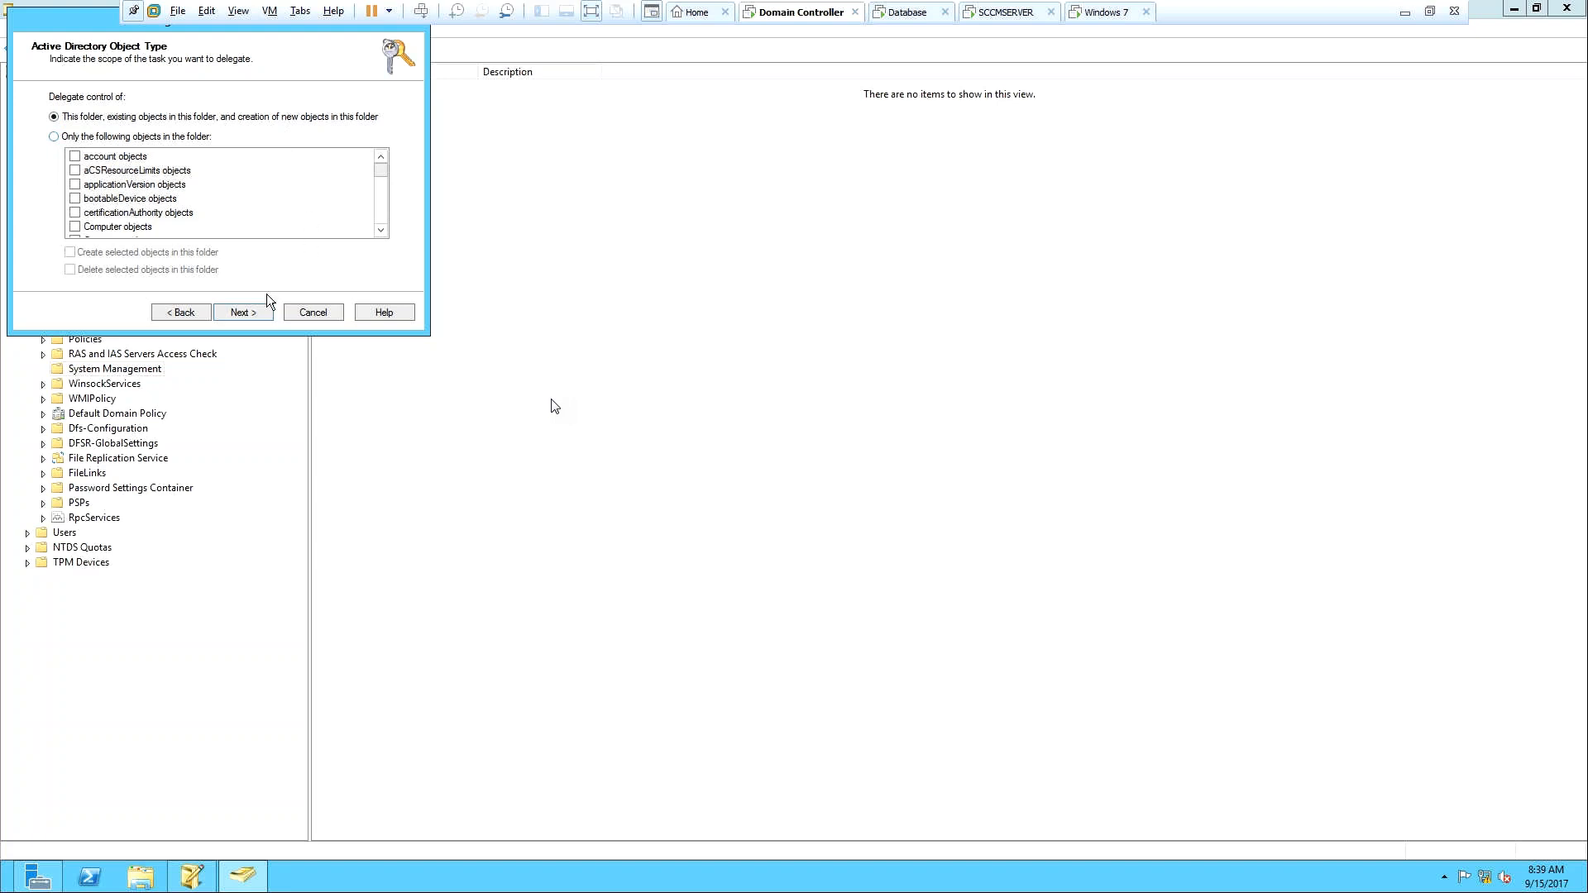
left_click(242, 313)
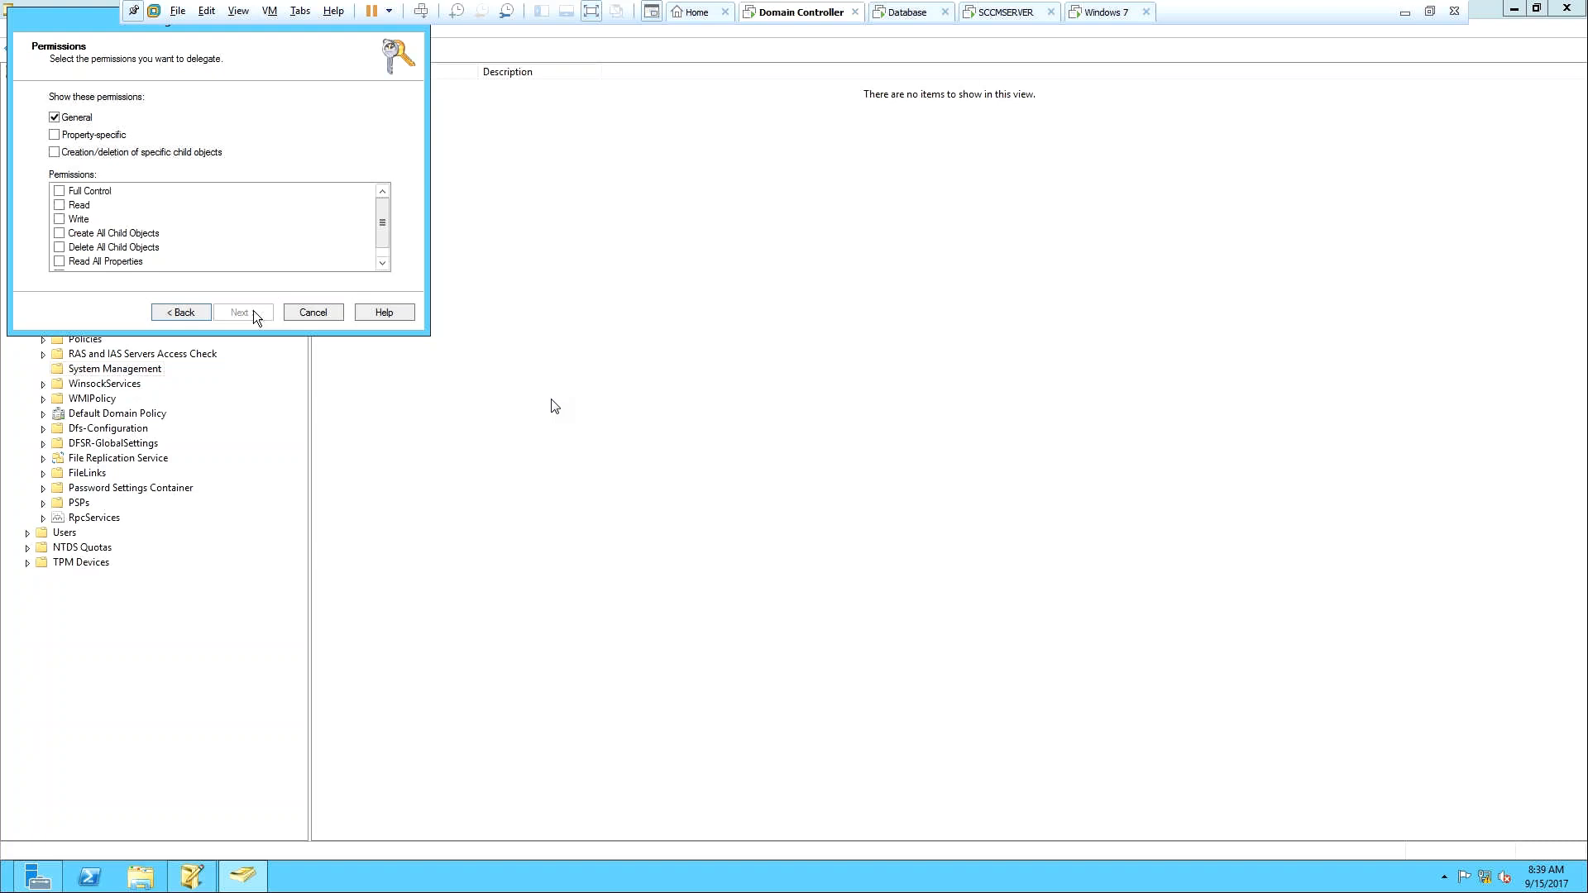
left_click(59, 191)
left_click(251, 312)
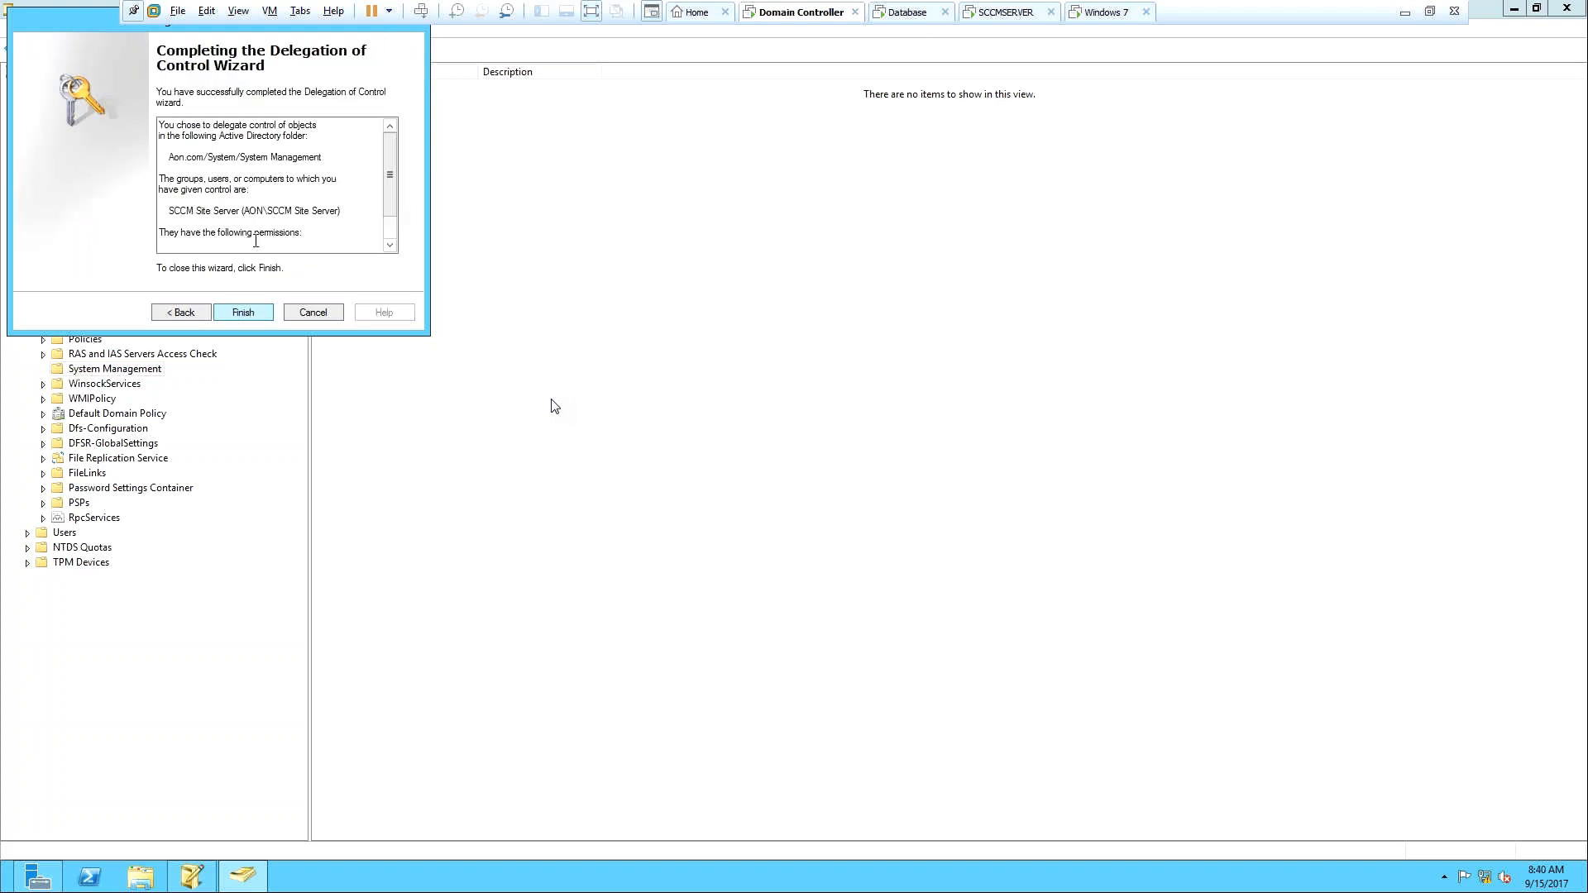
left_click_drag(385, 181, 384, 222)
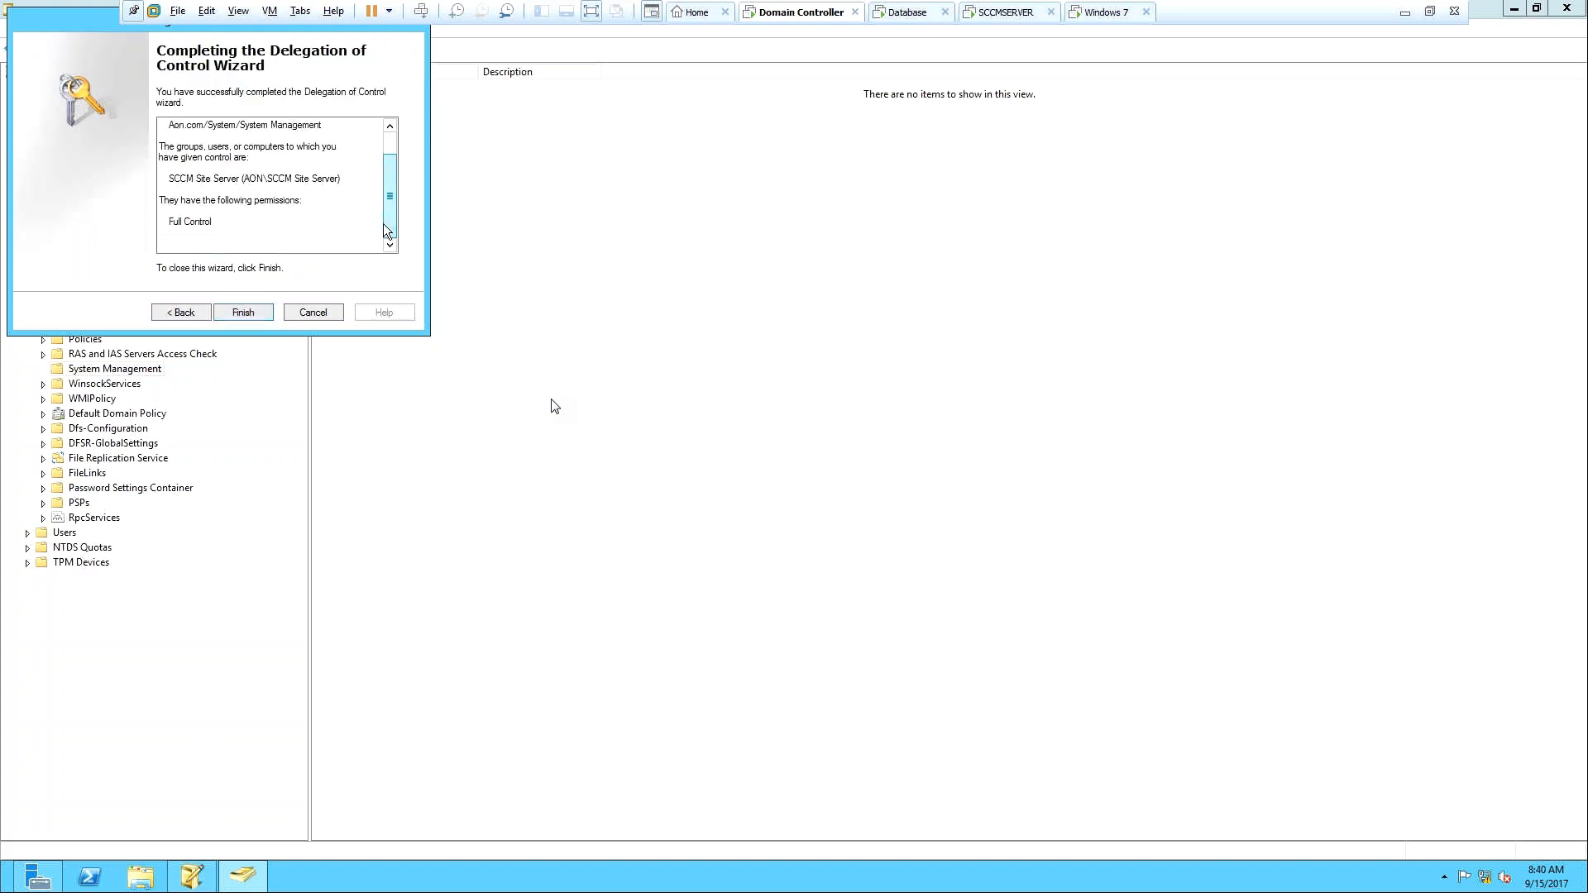
left_click(242, 312)
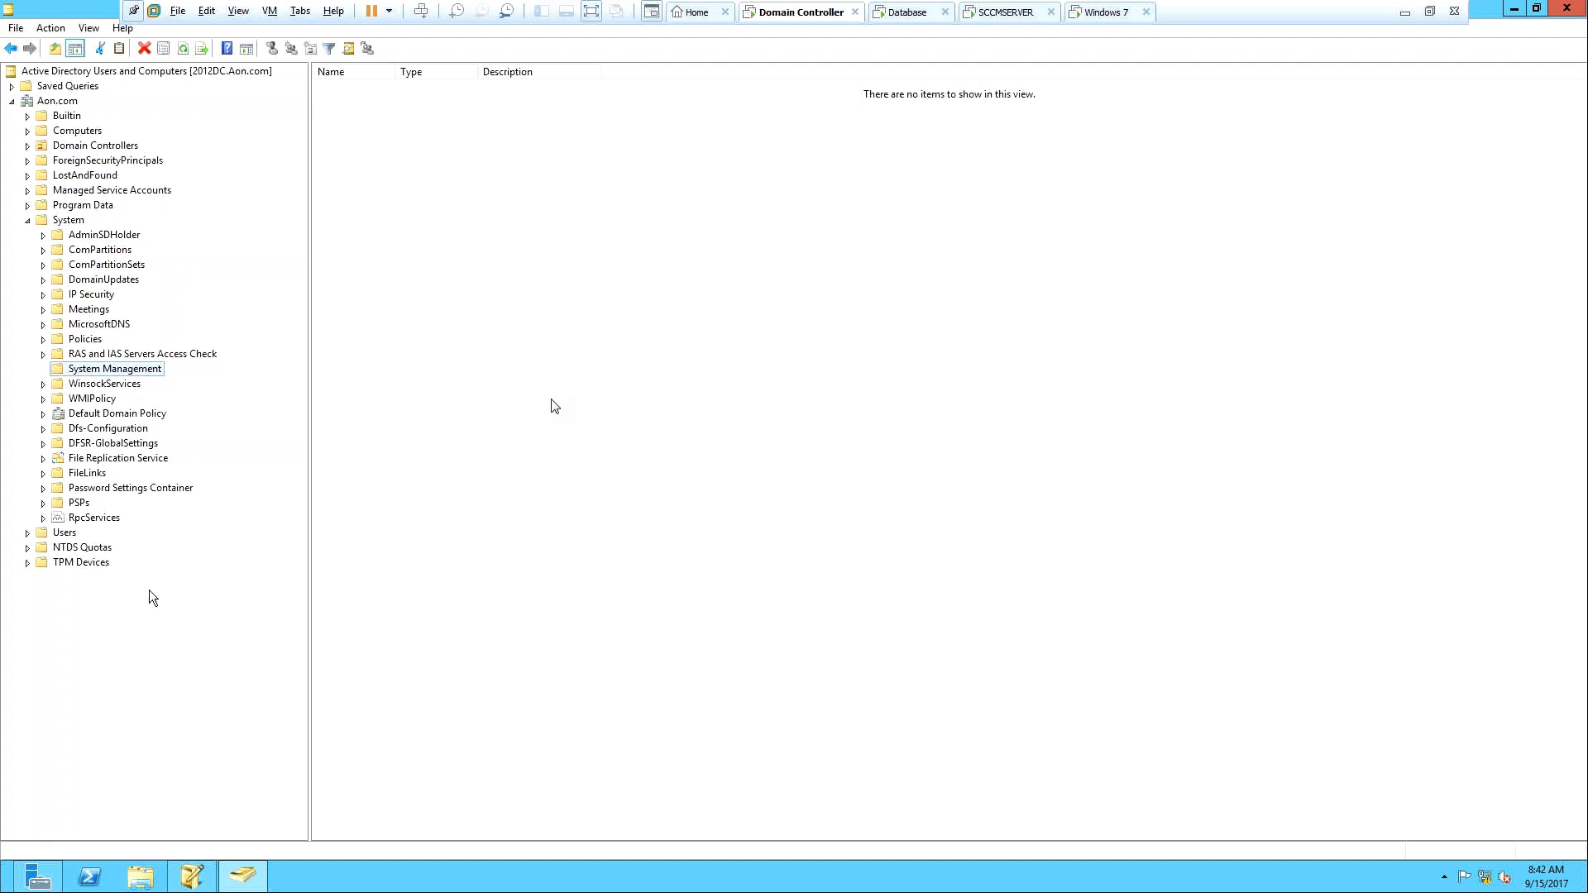
Minimize Server Manager and Active Directory Users and Computers to clear the desktop.
mouse_move(45, 888)
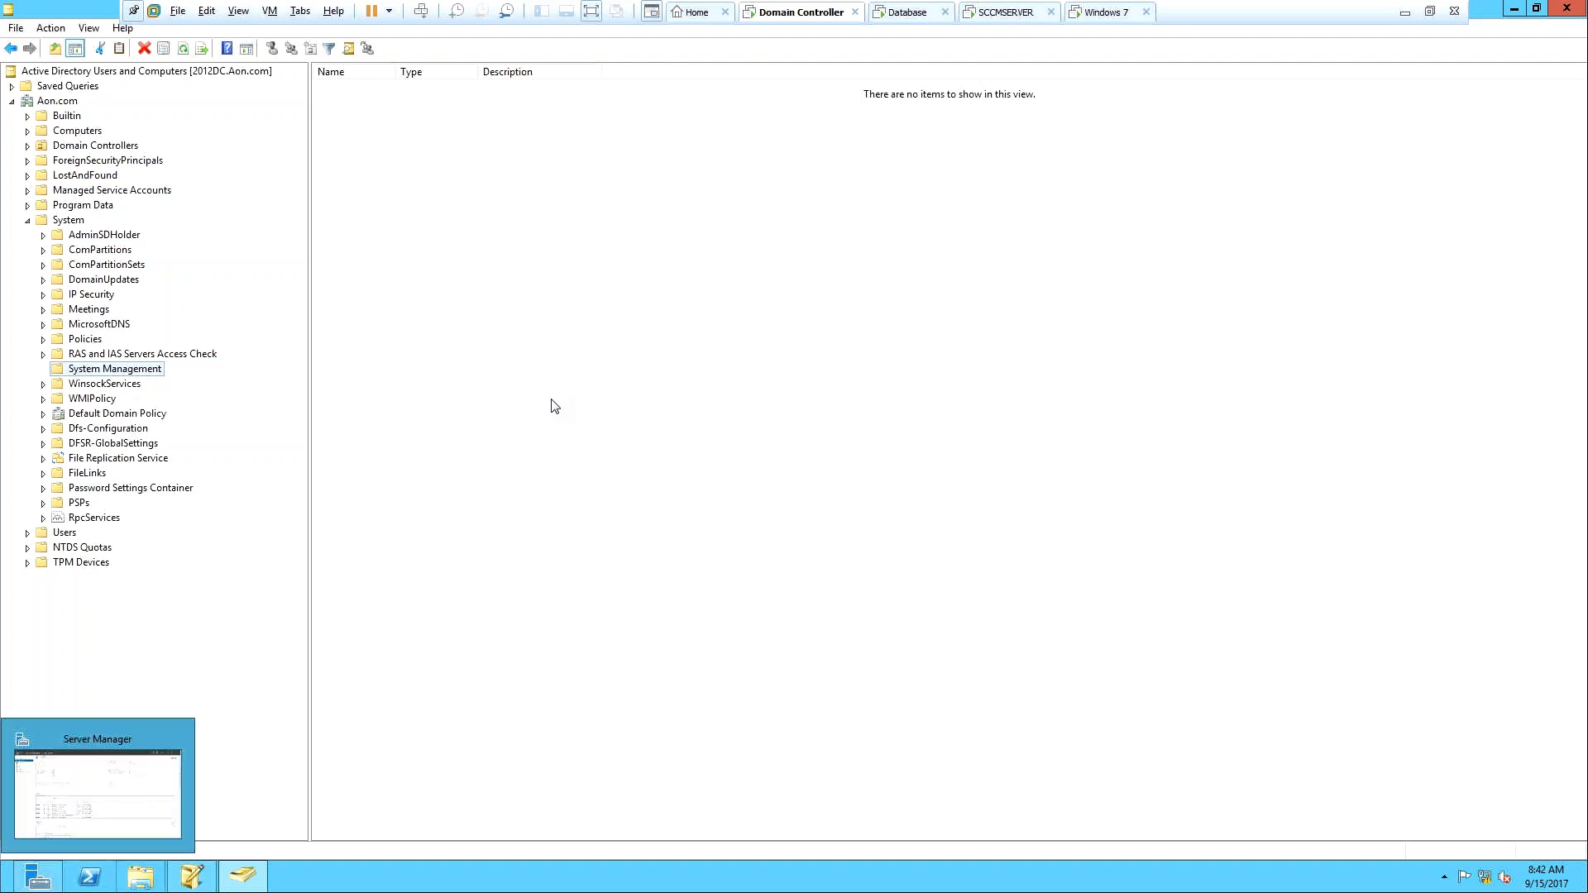
left_click(46, 889)
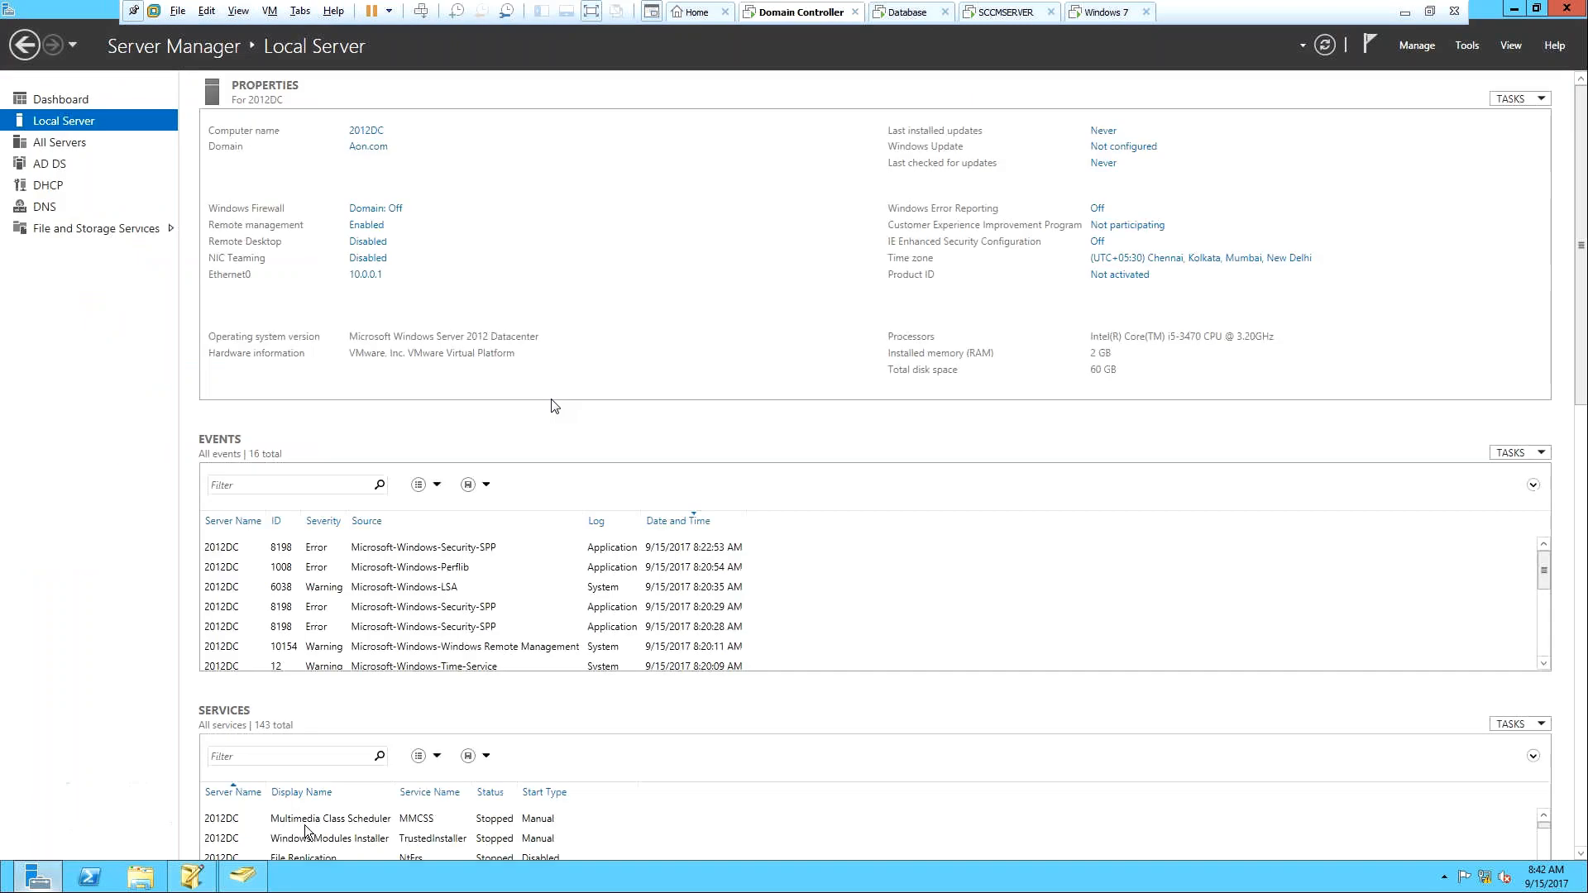
left_click(1516, 10)
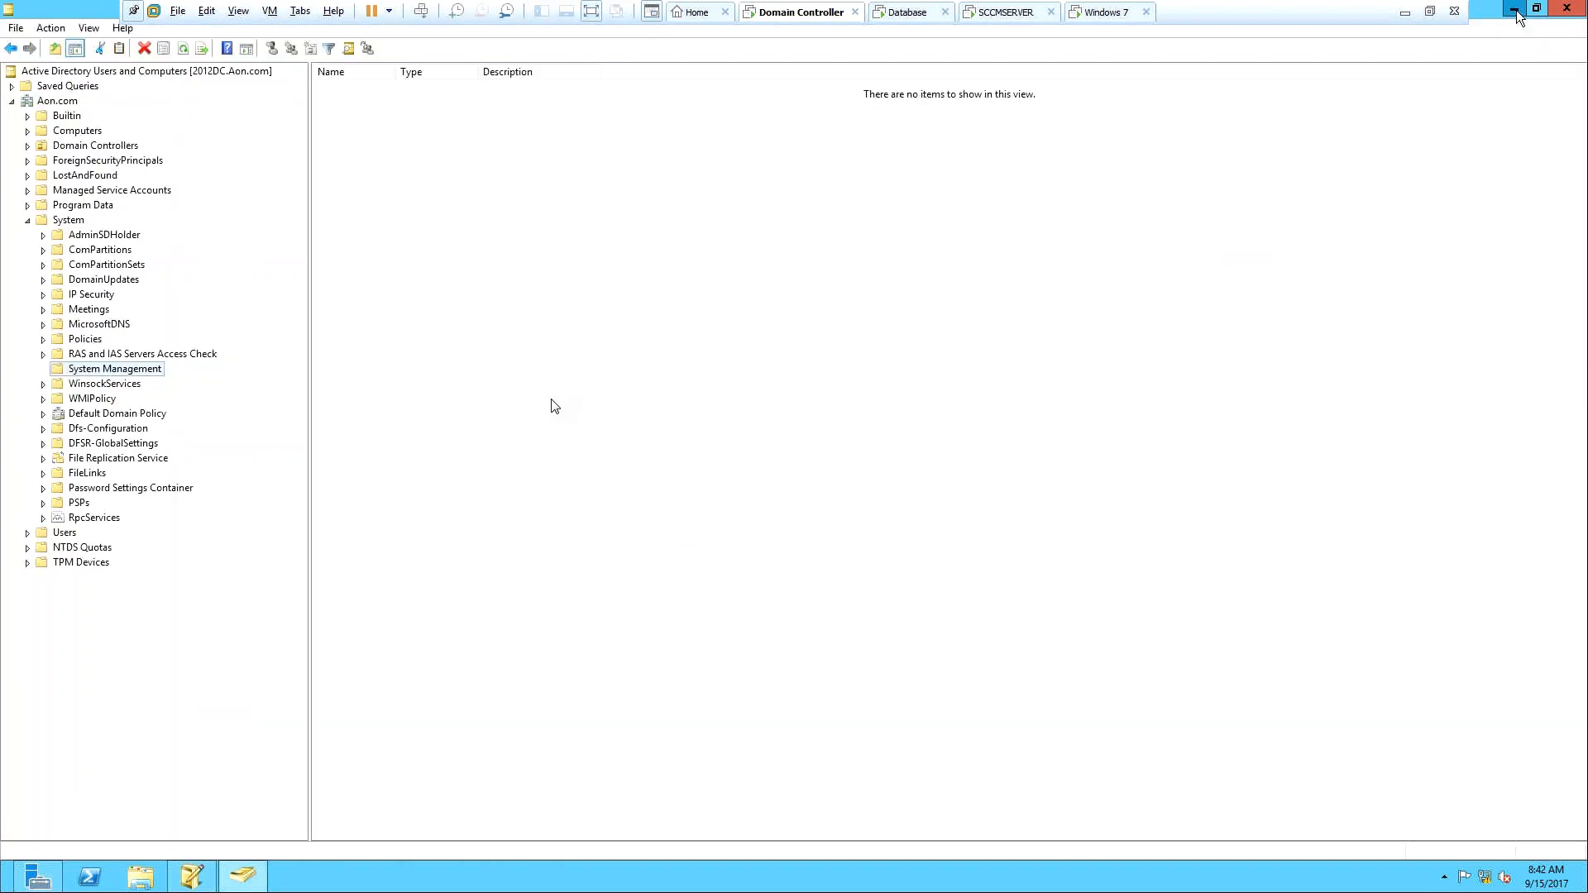
left_click(1516, 10)
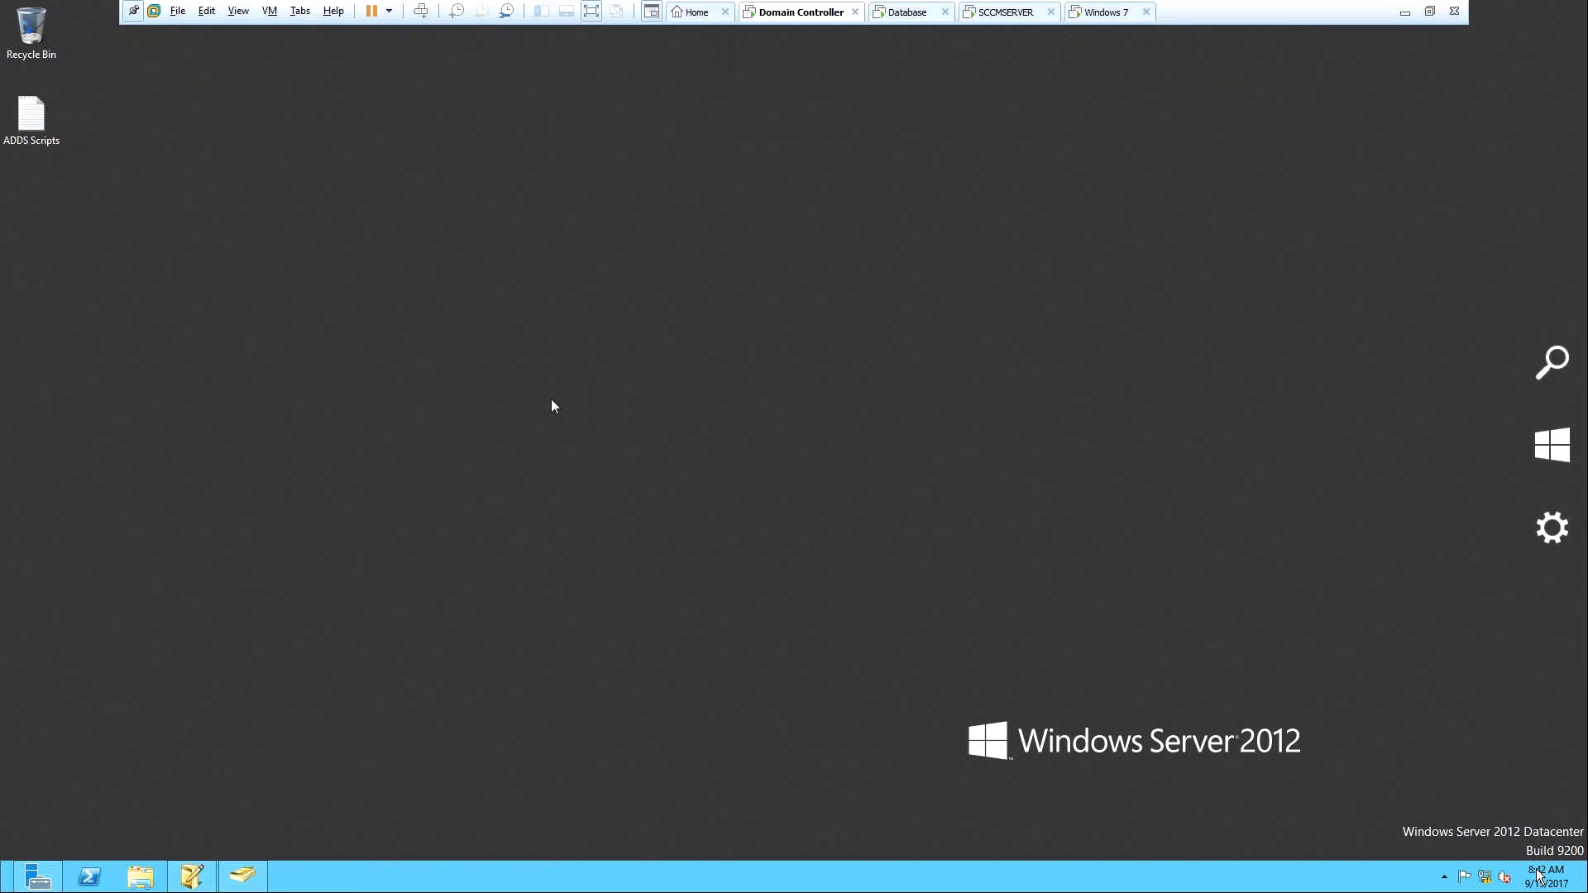
Search the Start screen for cmd, run Command Prompt as administrator, and reposition its window.
mouse_move(1, 890)
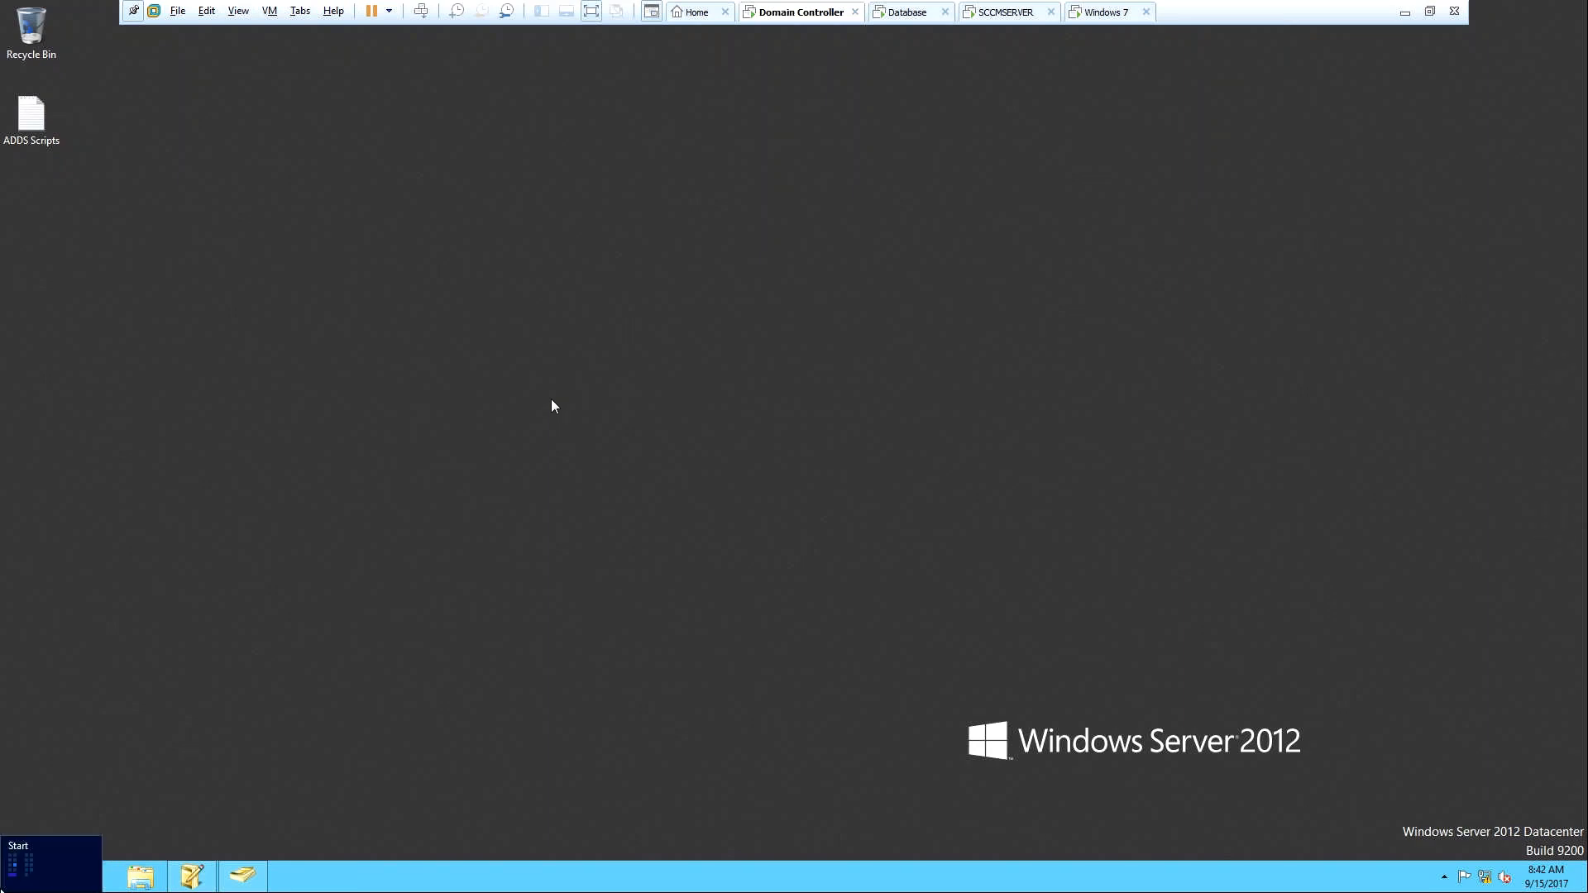
left_click(2, 889)
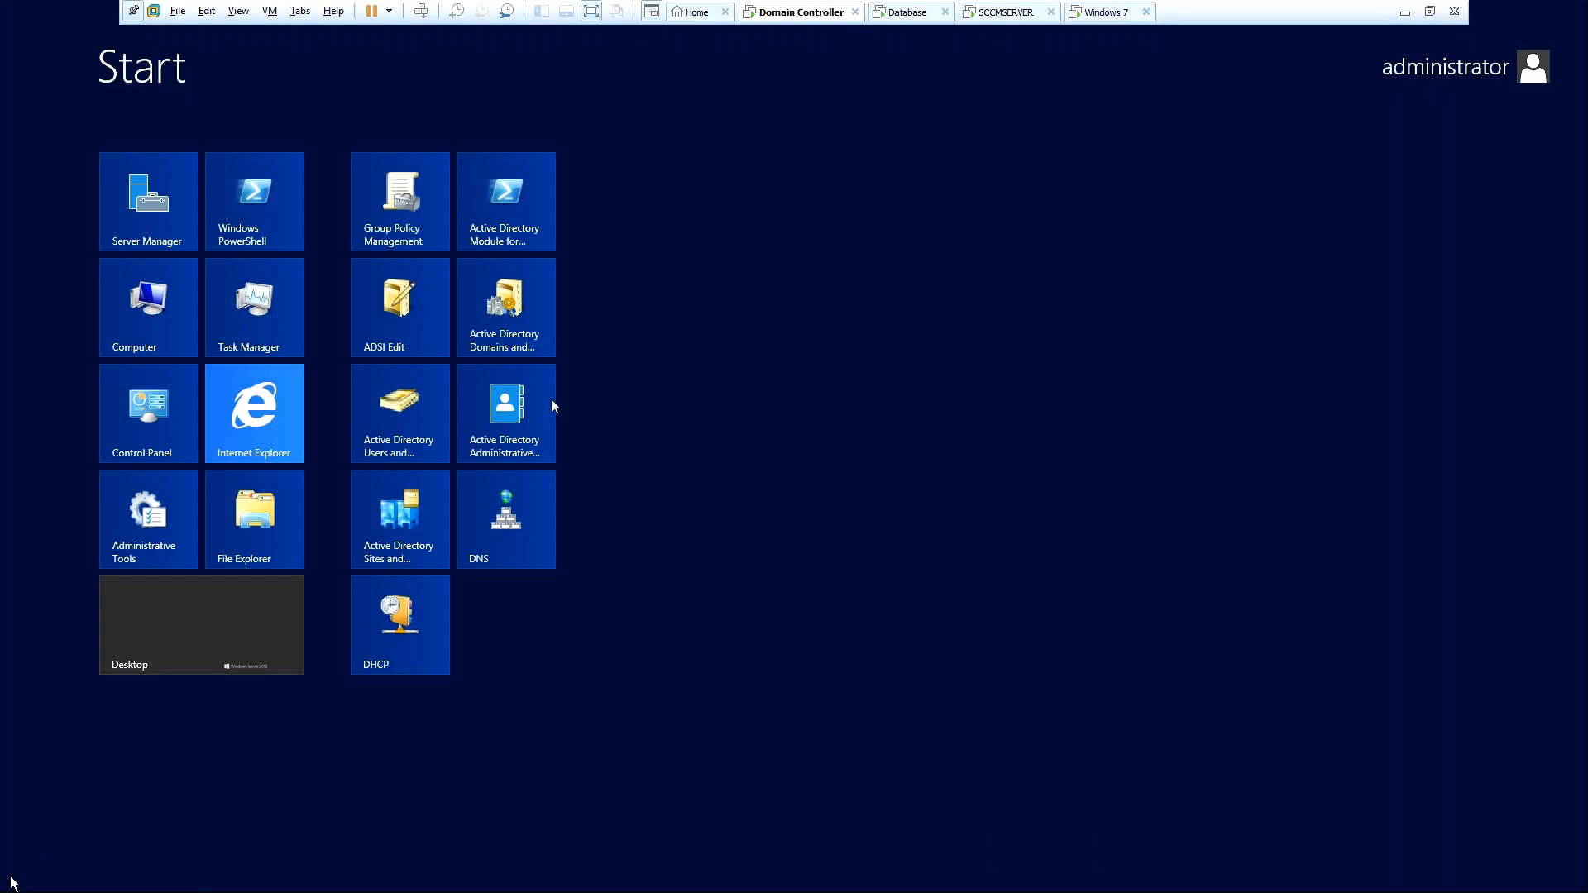
left_click(266, 641)
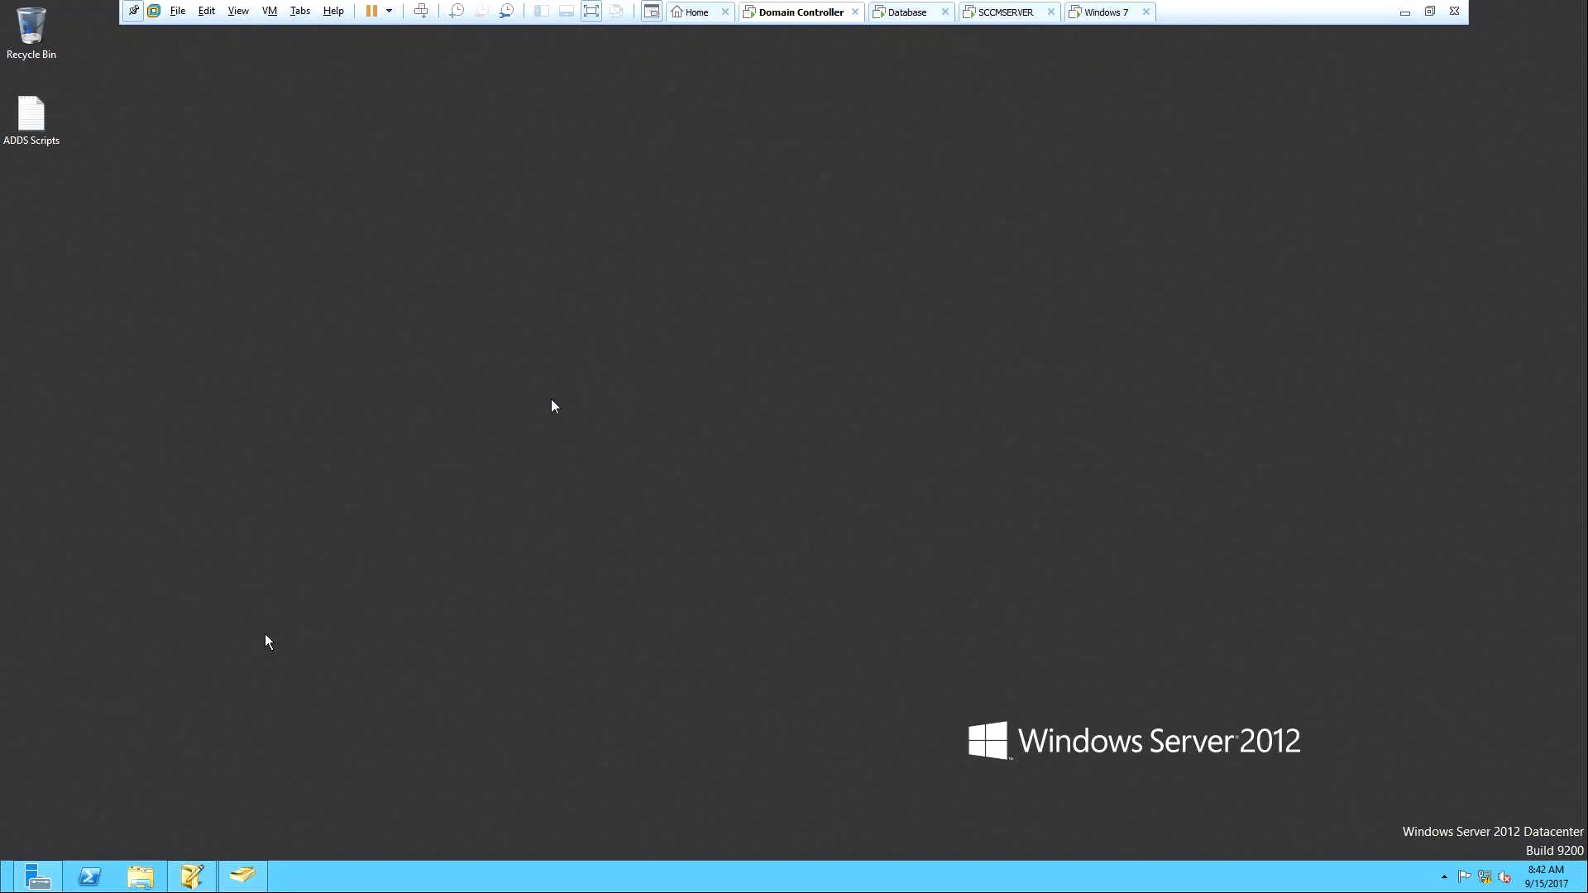
key("super")
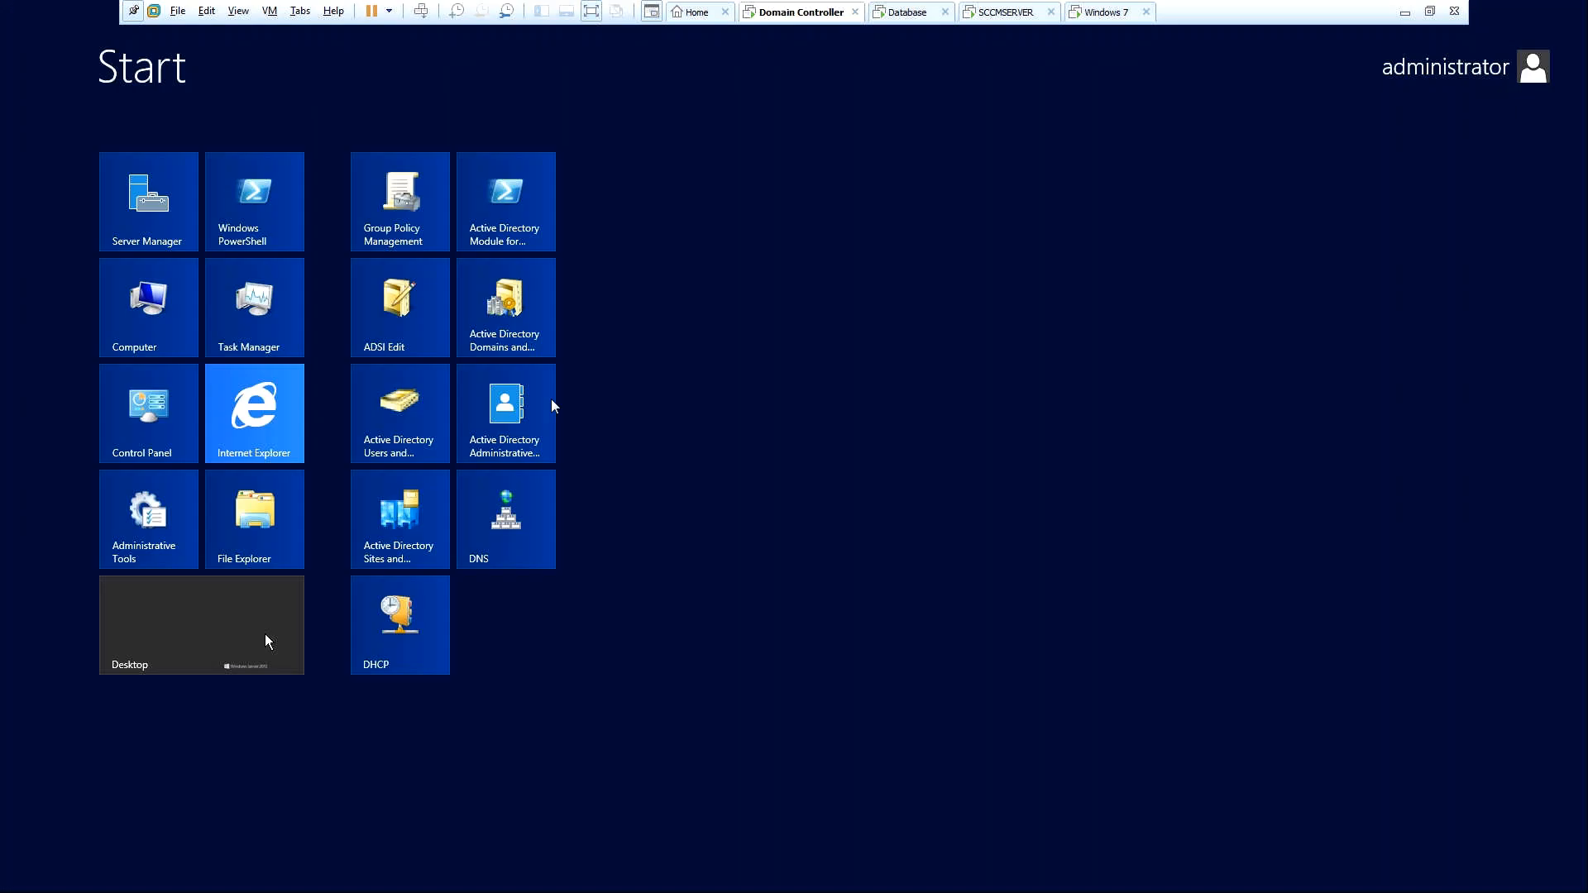
type("cmd")
key("Menu")
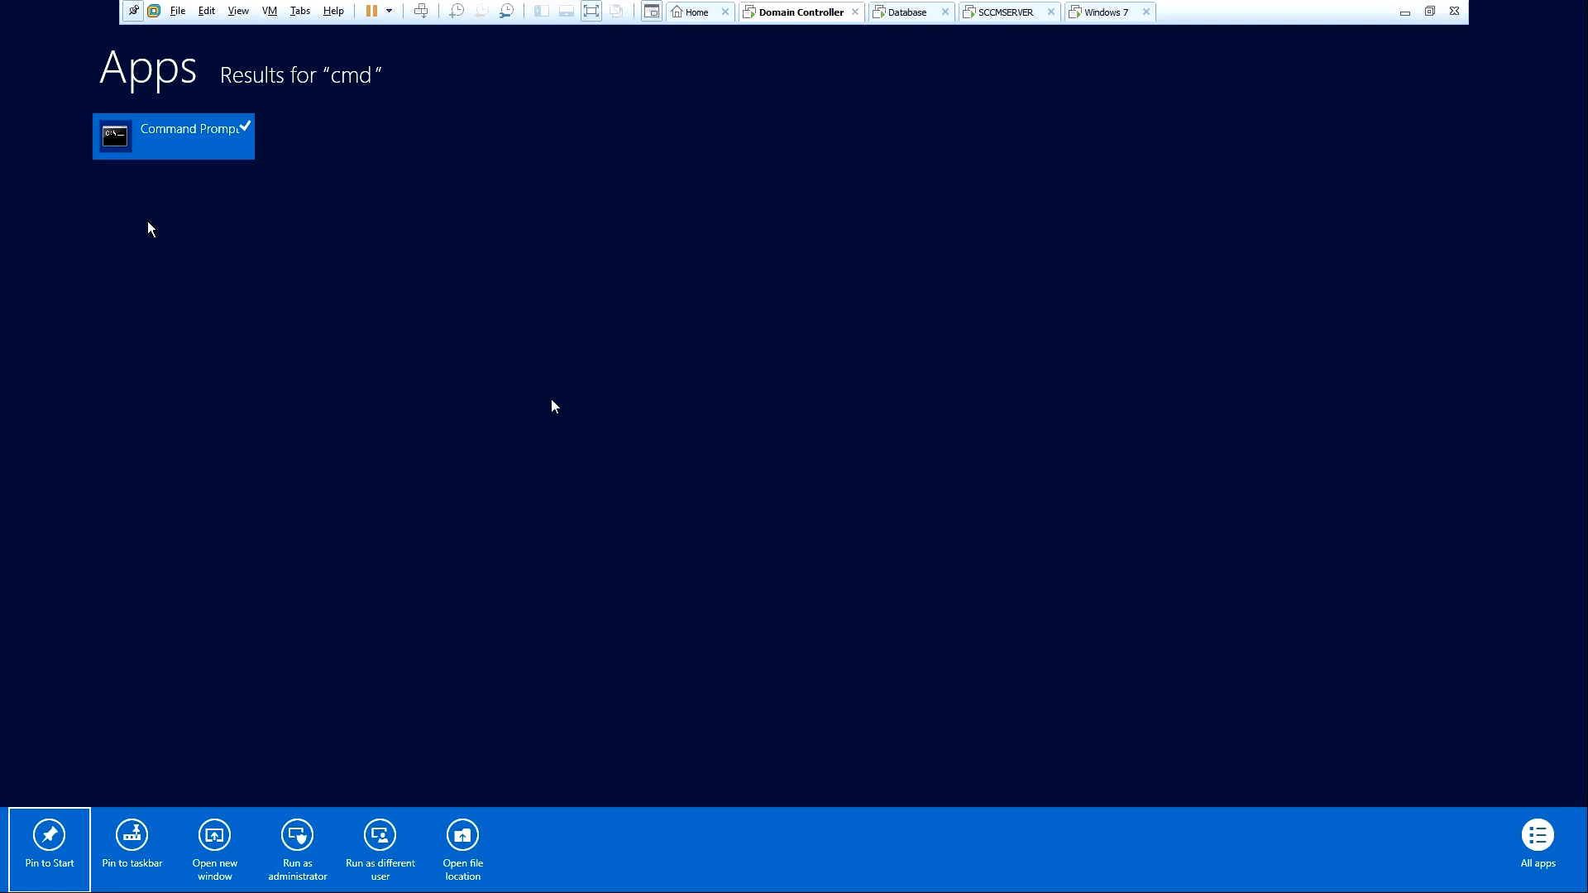
right_click(175, 138)
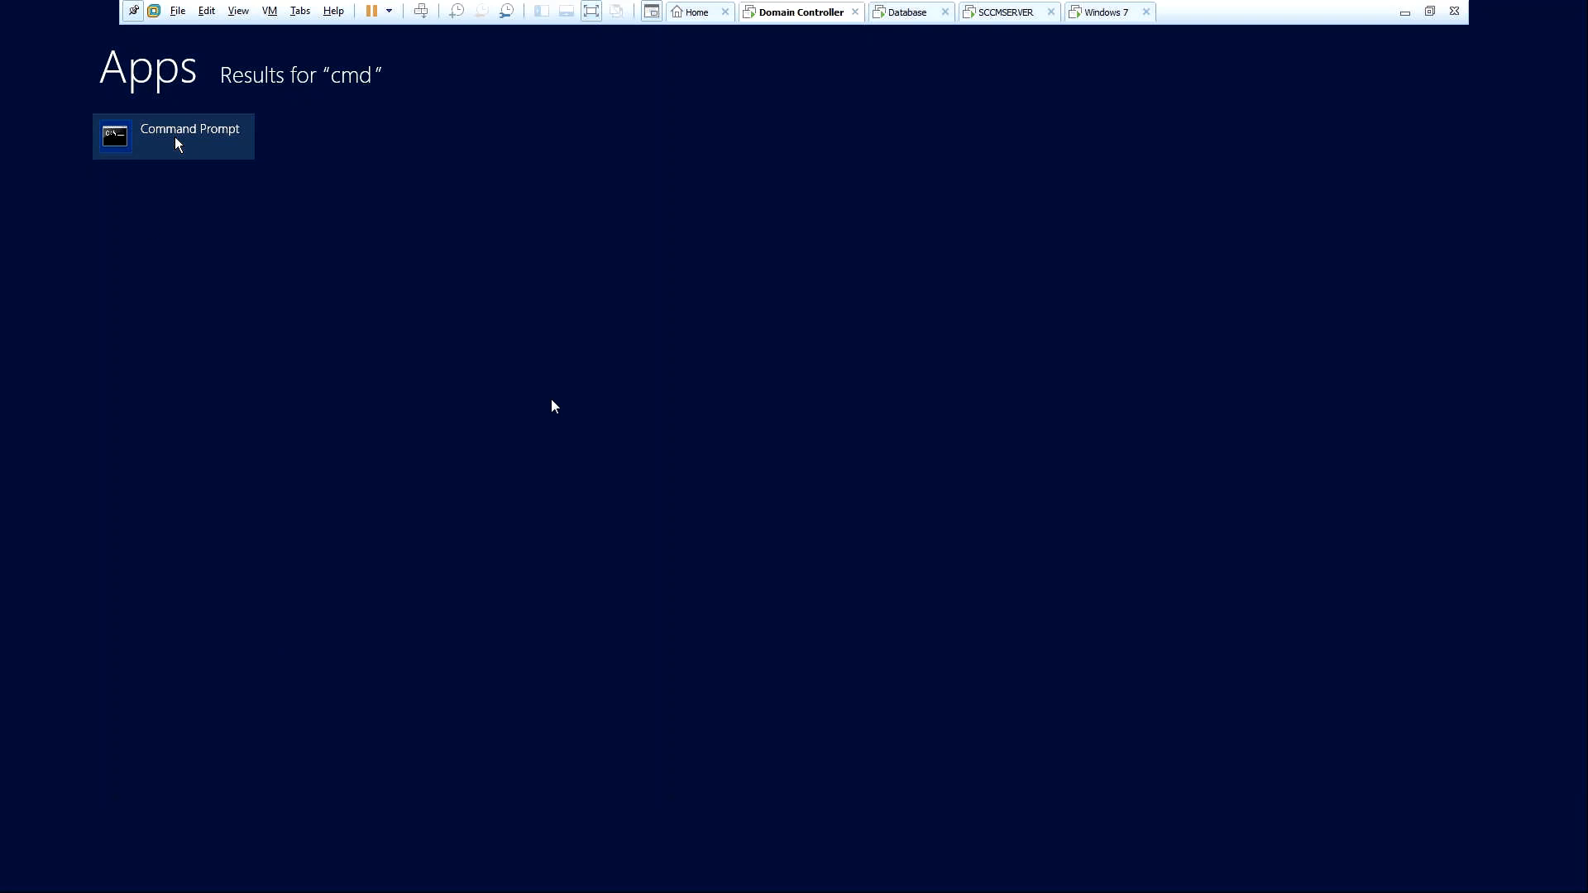
right_click(176, 137)
right_click(175, 136)
right_click(175, 136)
left_click(300, 841)
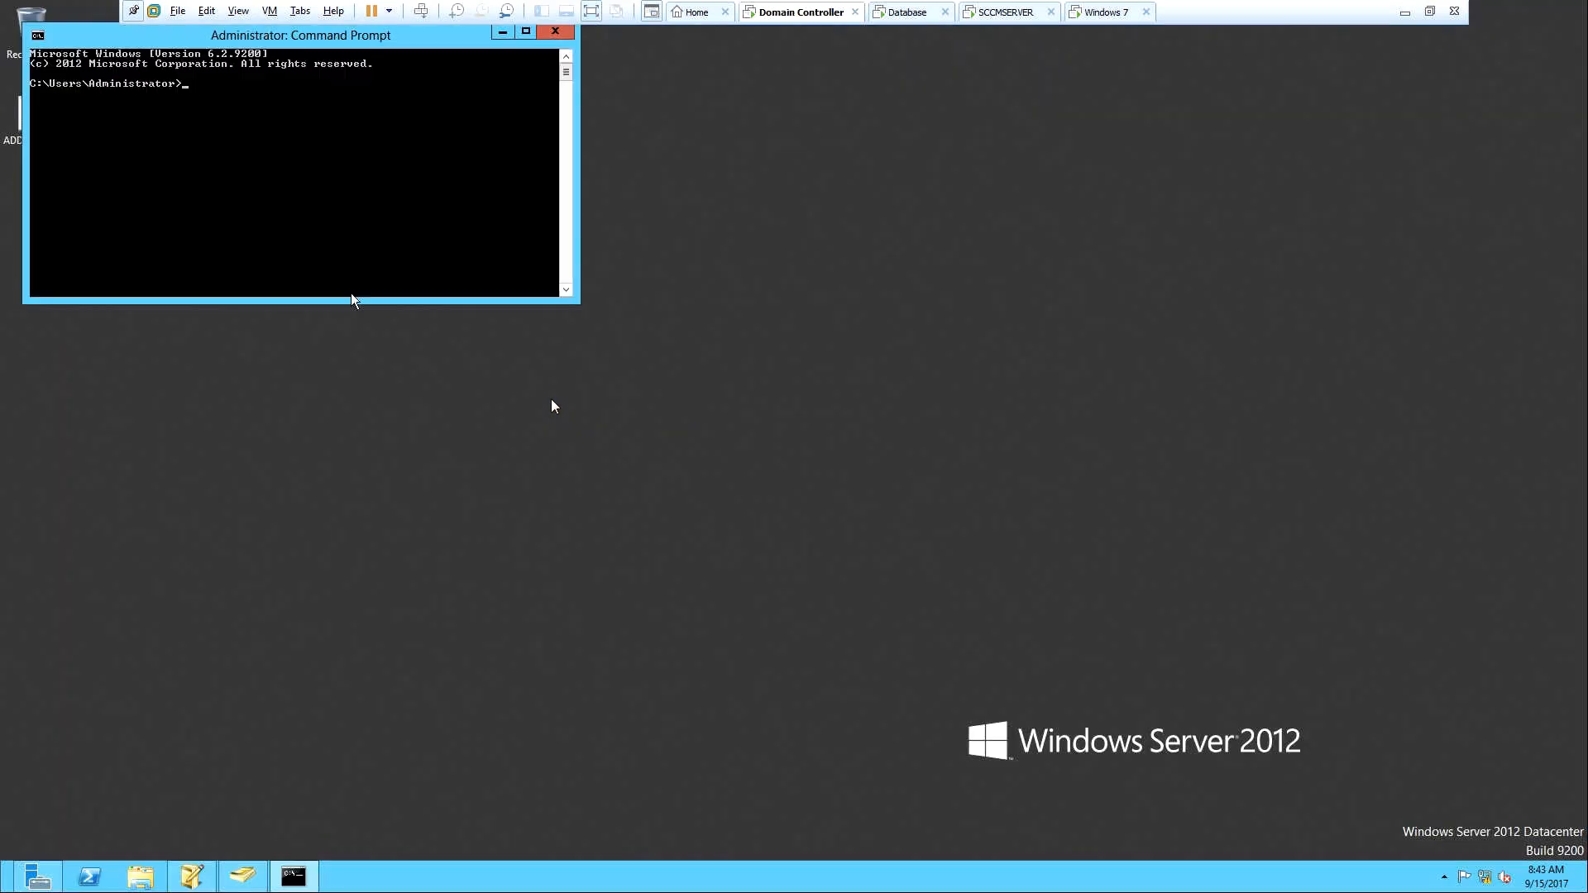
left_click_drag(293, 39, 360, 164)
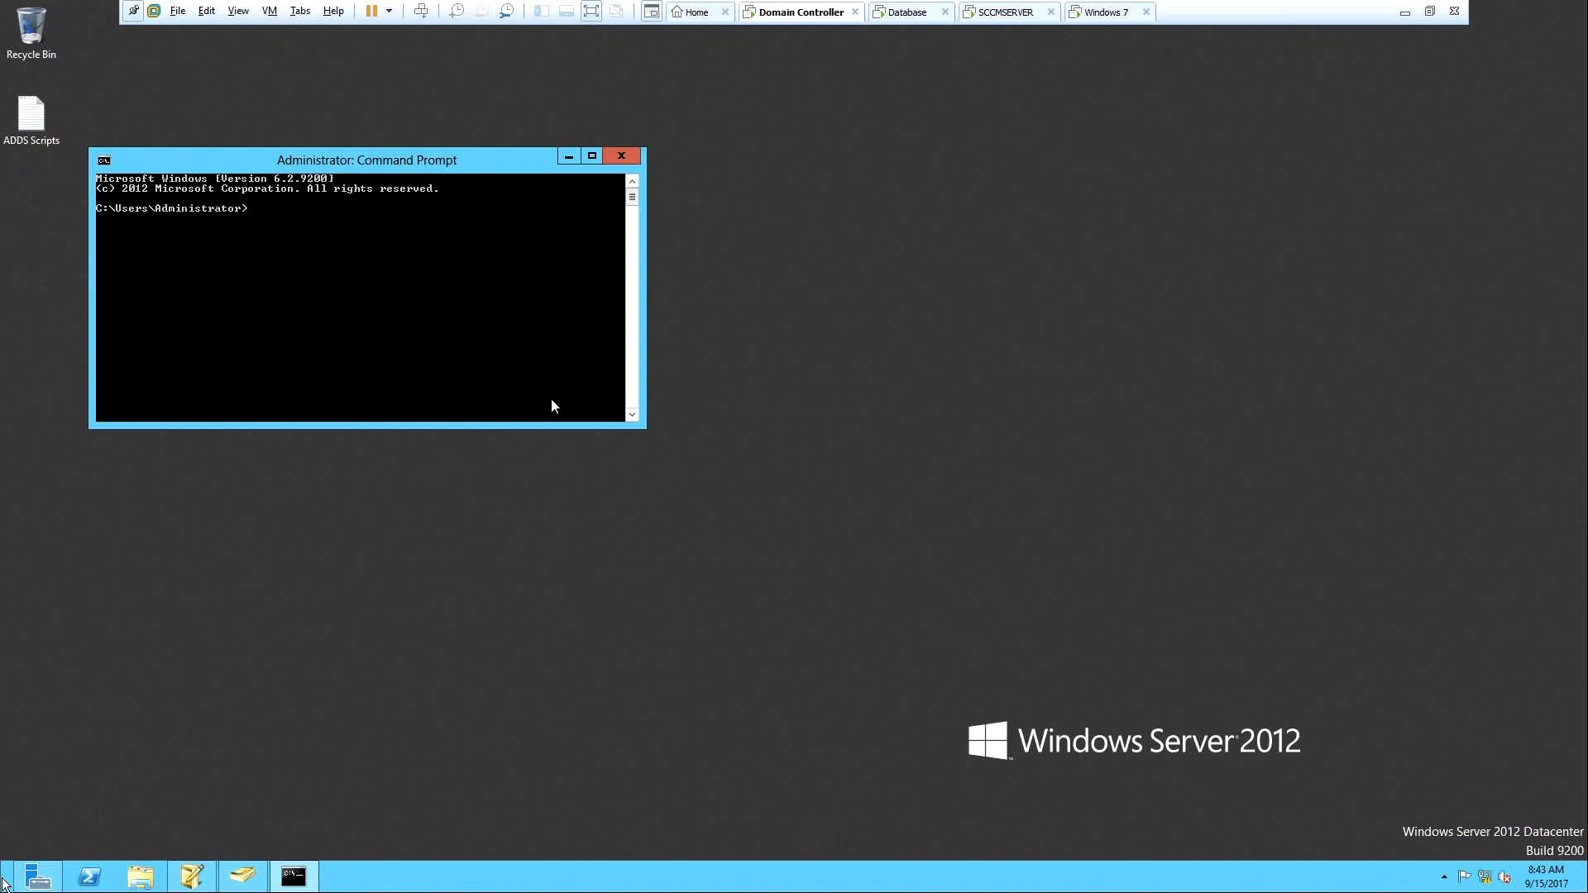
Set the guest display to Stretch Guest through View > Autosize.
left_click(239, 10)
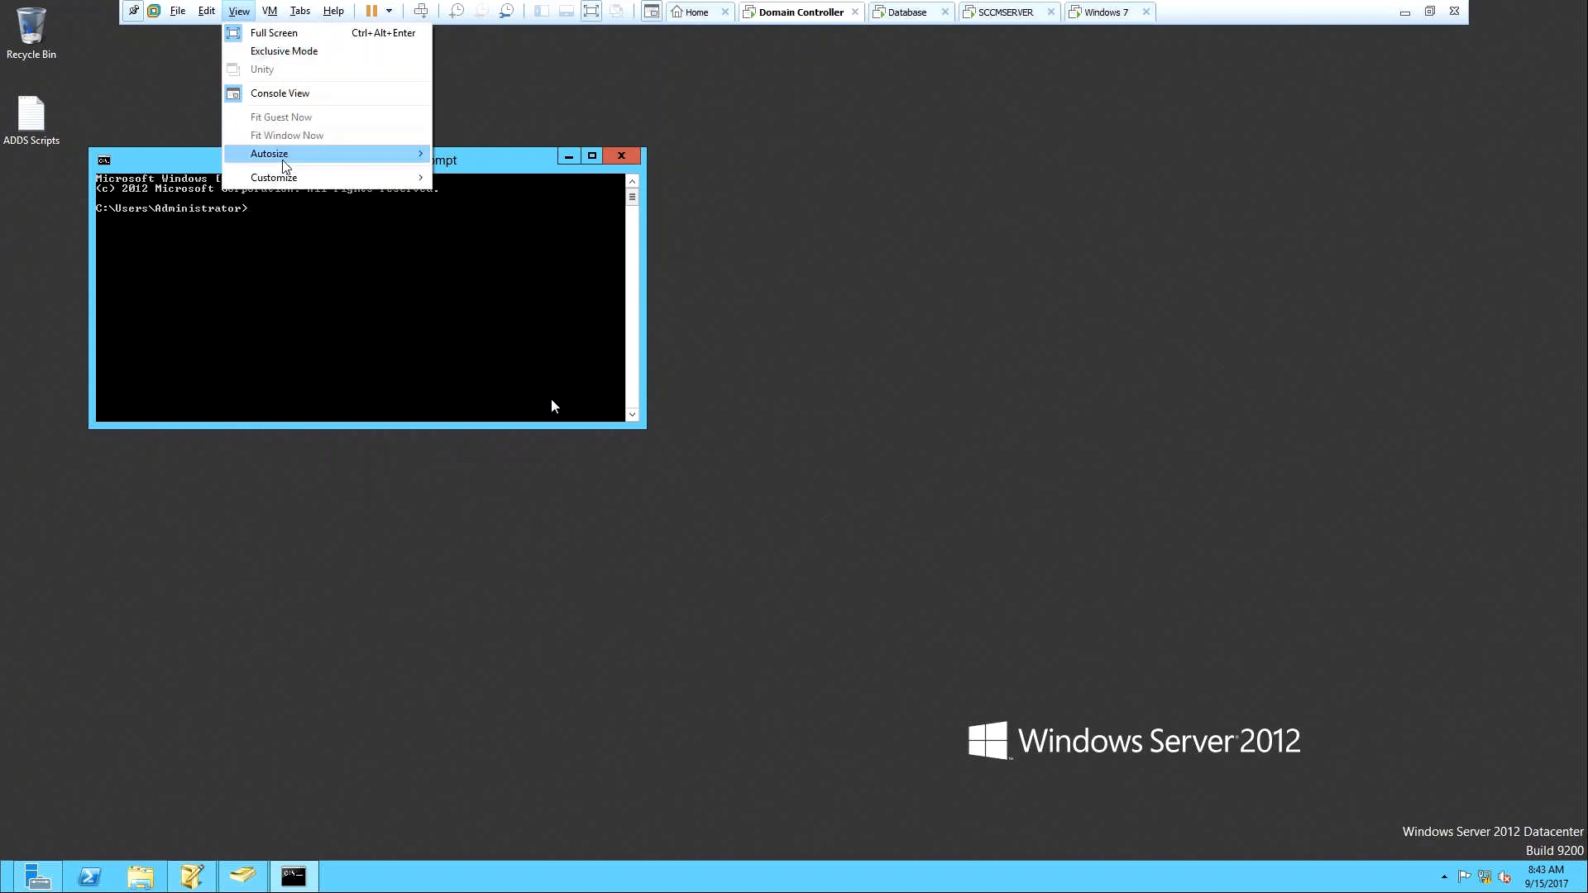
mouse_move(285, 180)
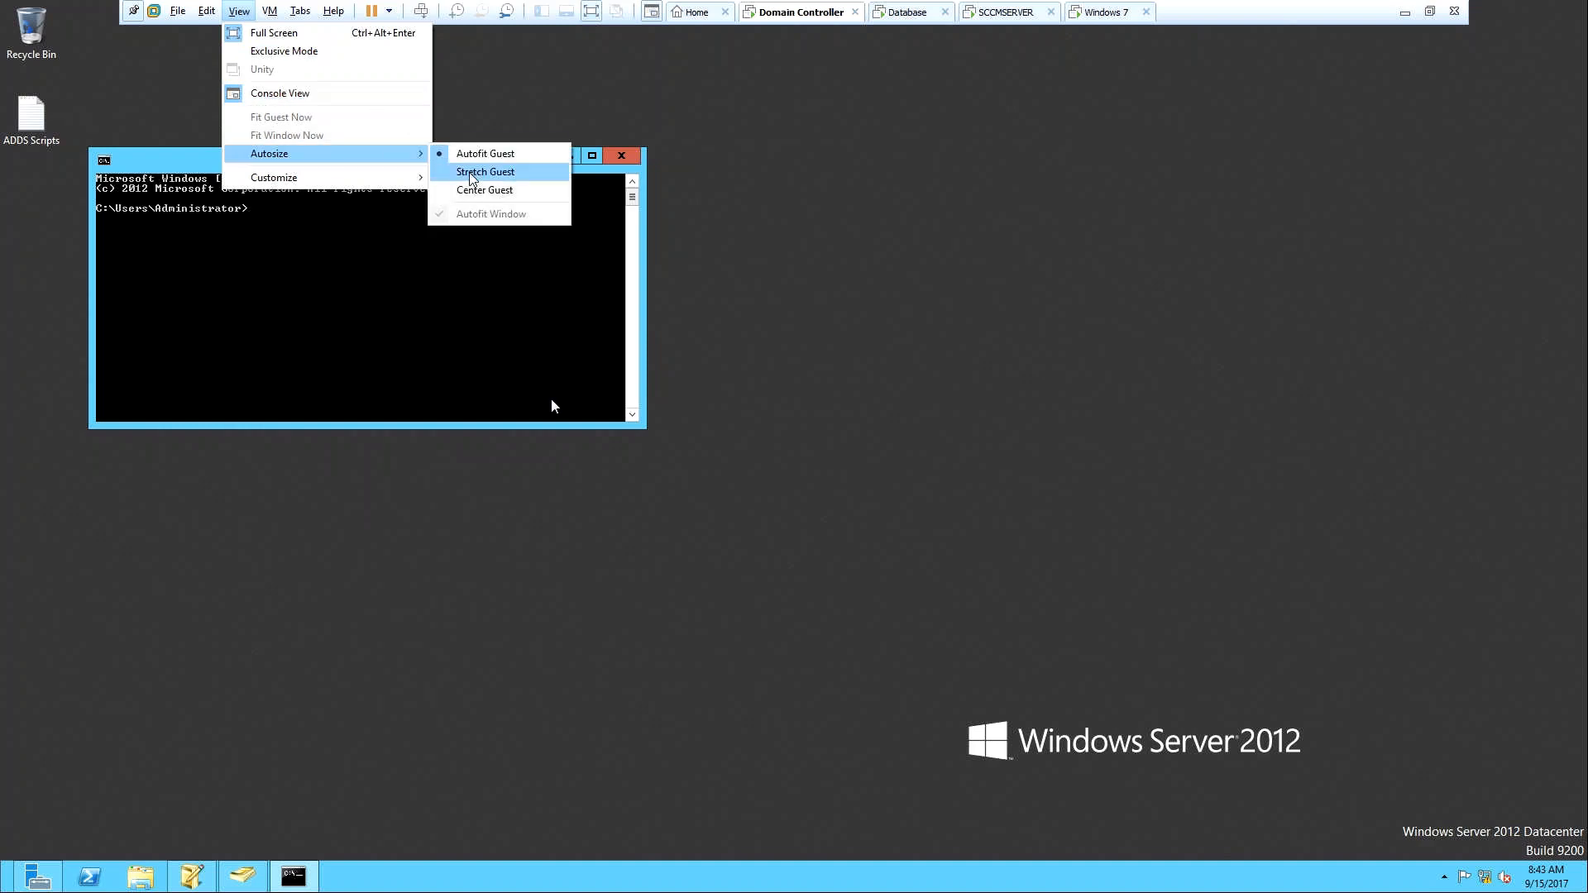
left_click(472, 177)
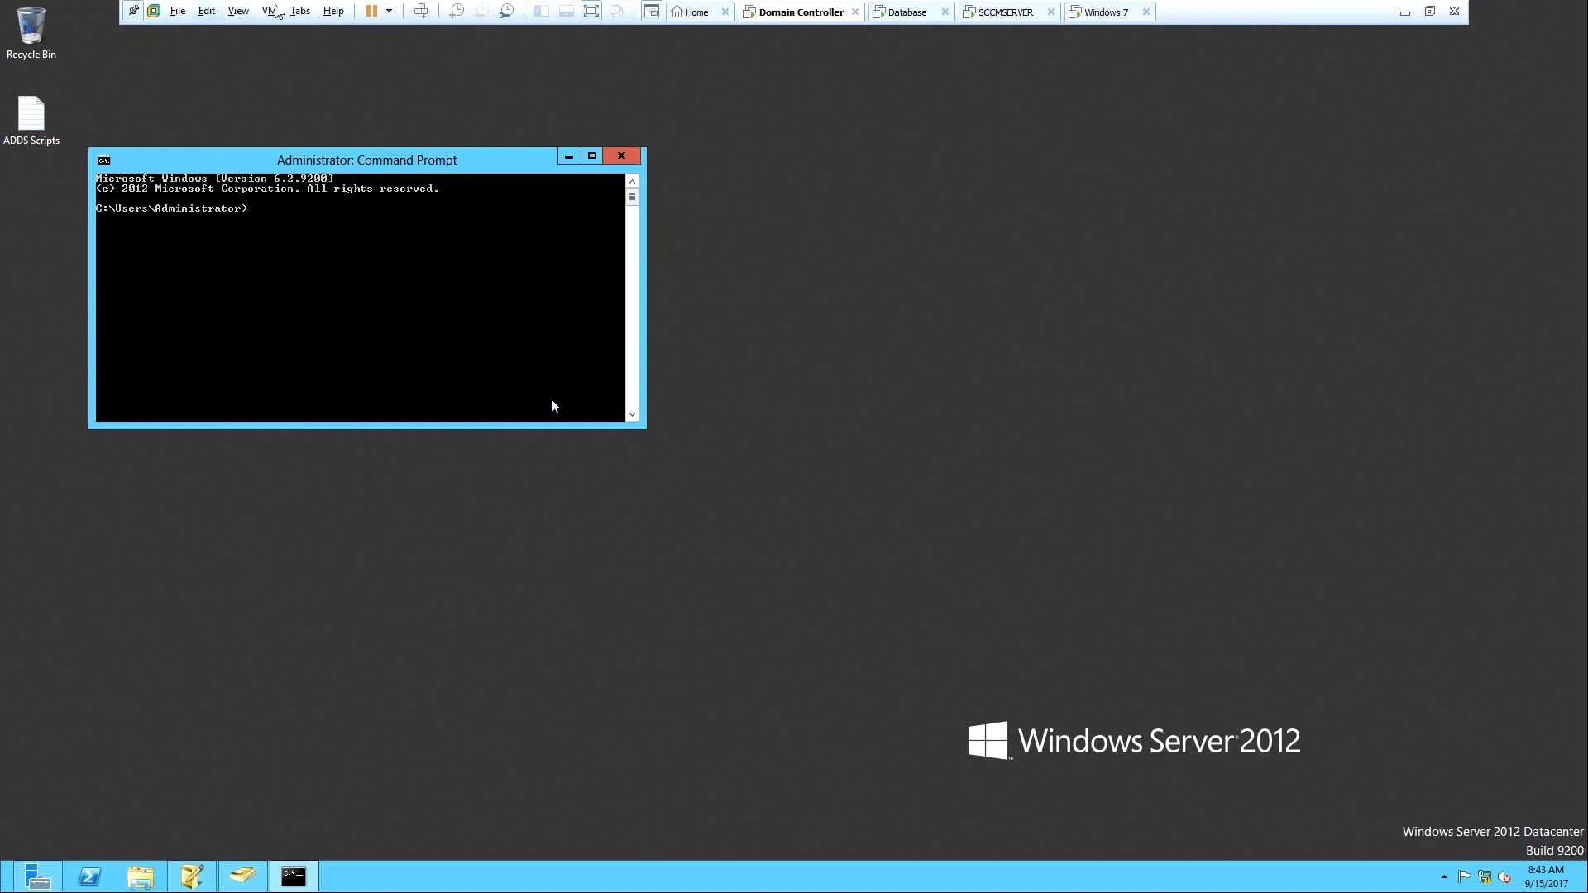
left_click(248, 14)
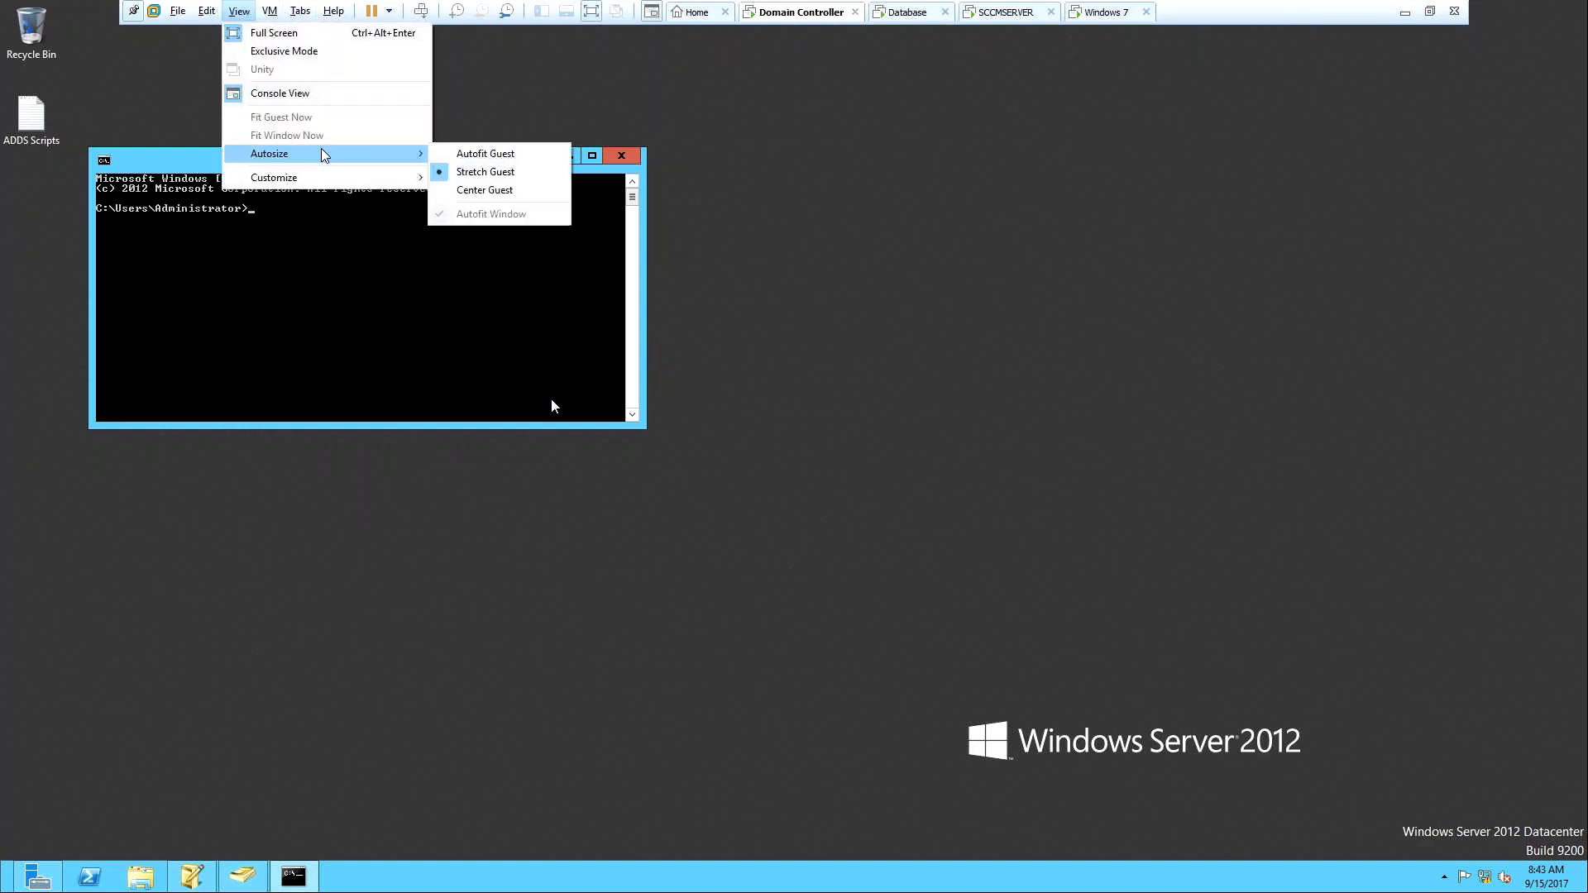
left_click(461, 191)
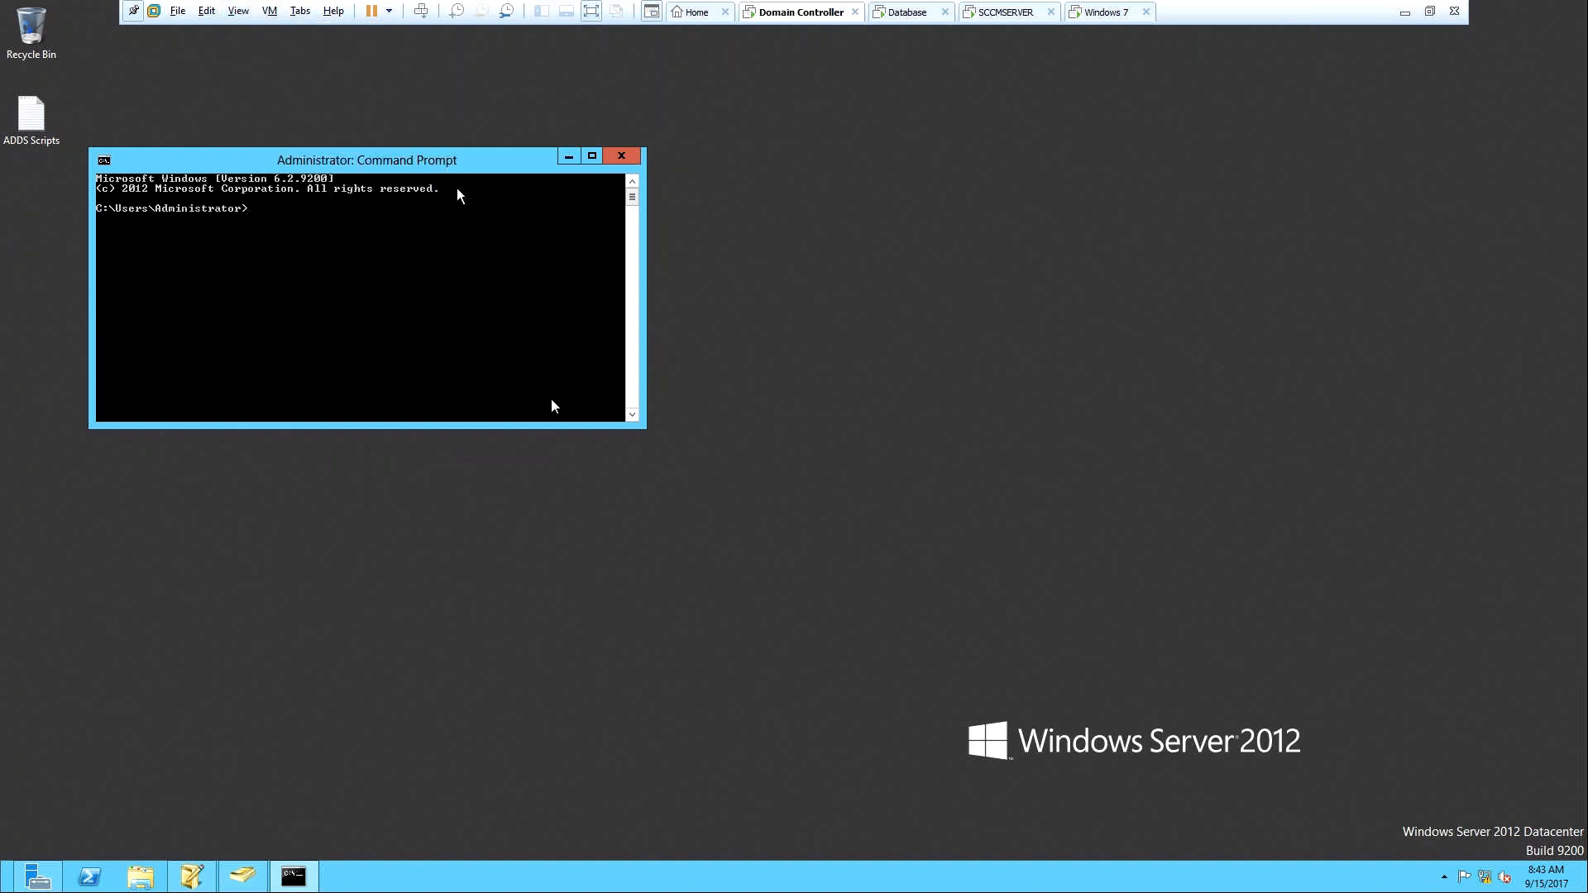
Switch to Console View so the VM details and device list appear.
right_click(673, 284)
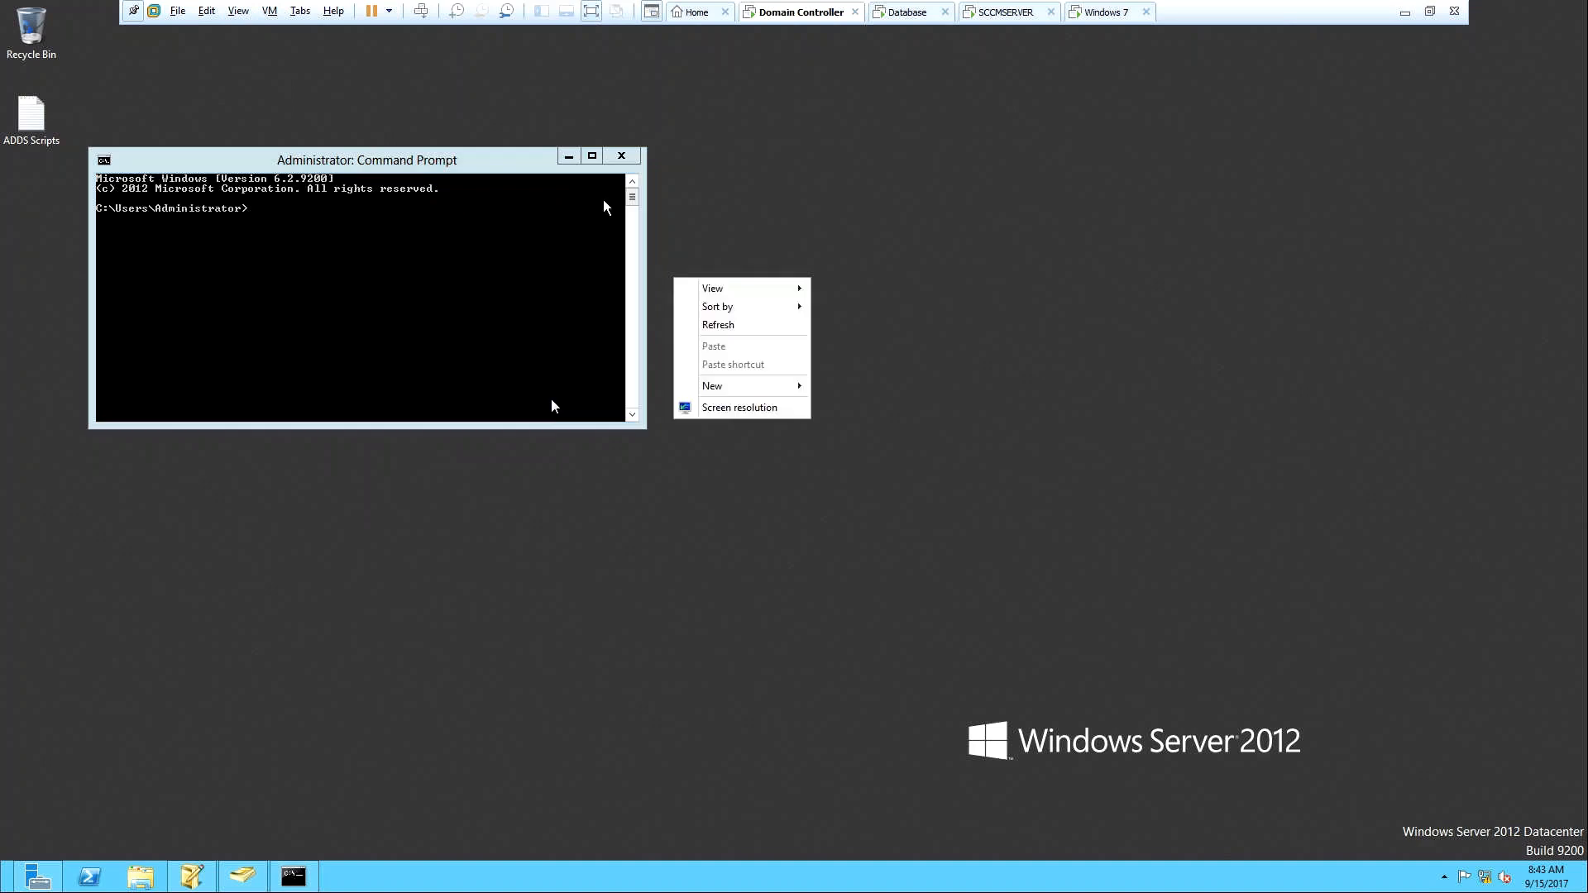
left_click(244, 17)
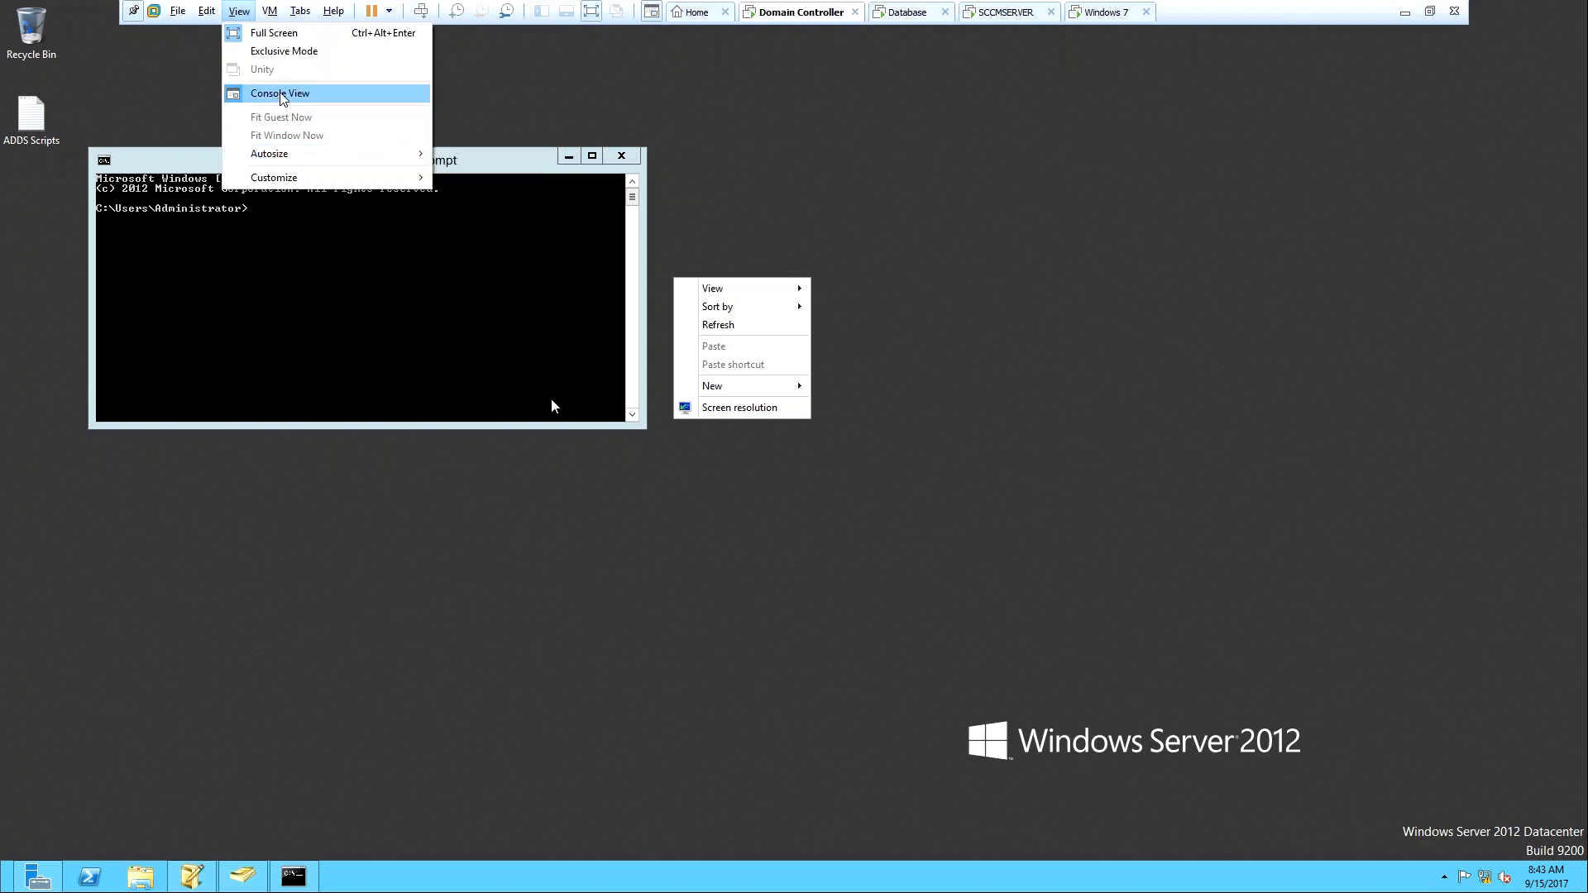
left_click(281, 93)
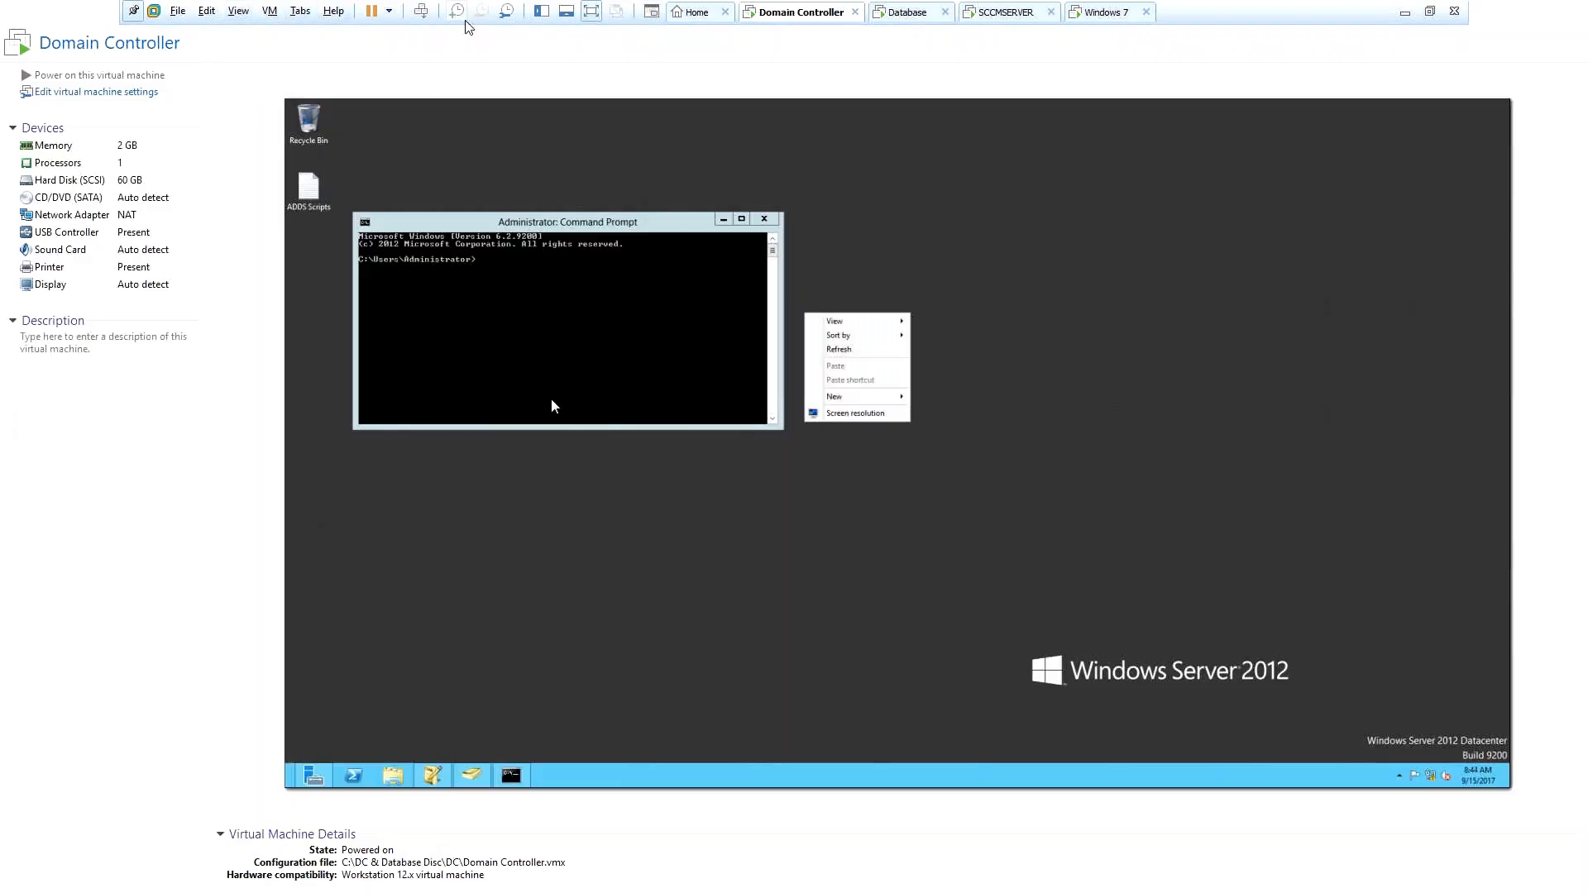
Exit full screen and toggle the VM library and thumbnail bar on and off.
left_click(591, 11)
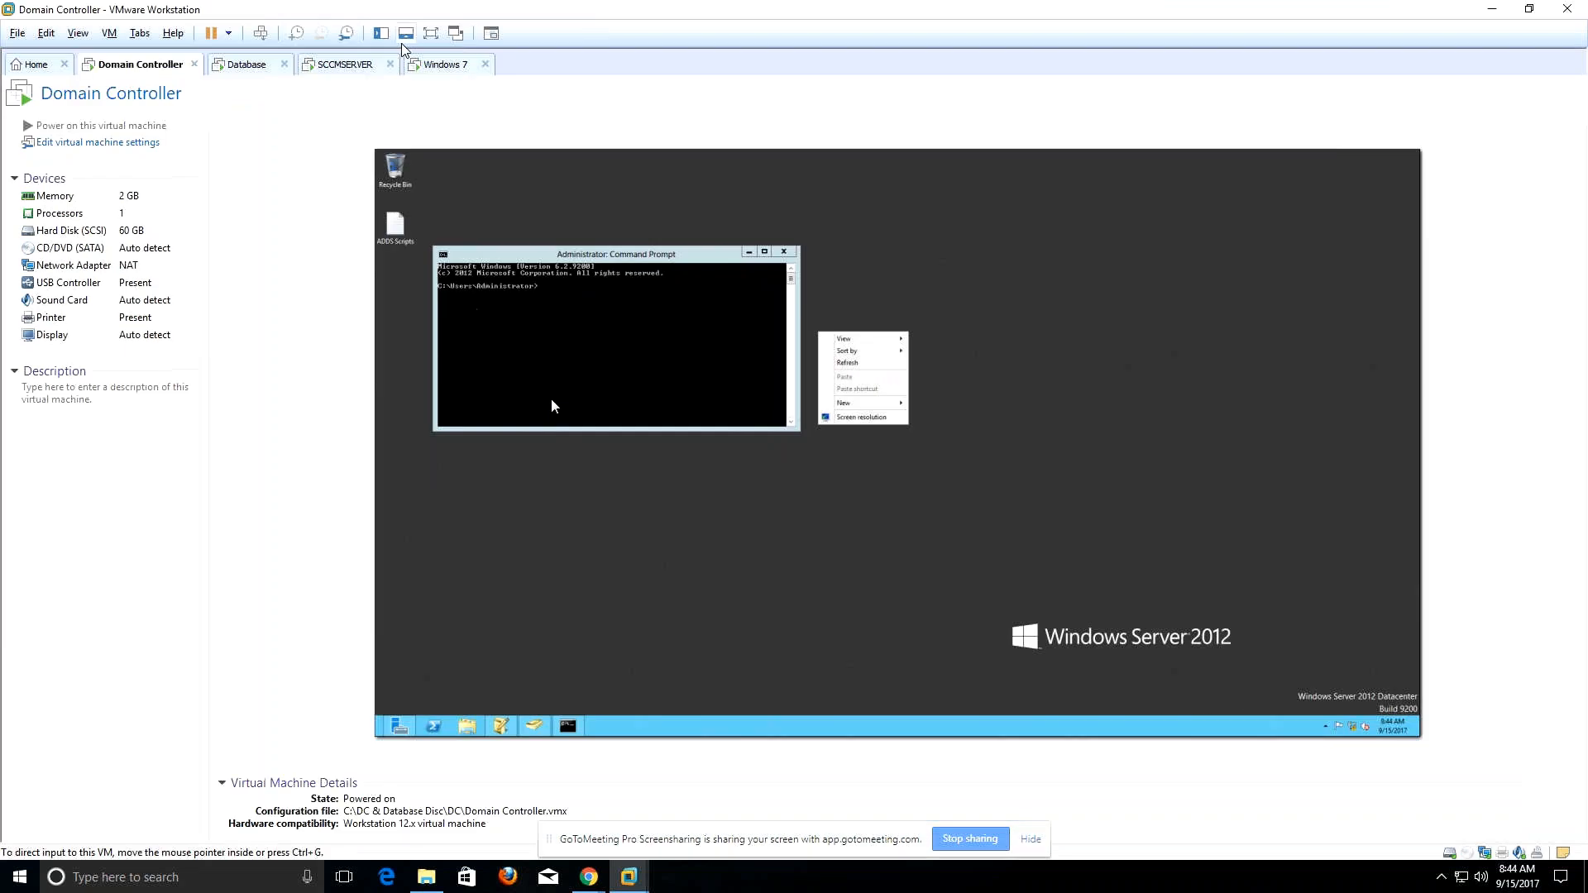
left_click(546, 12)
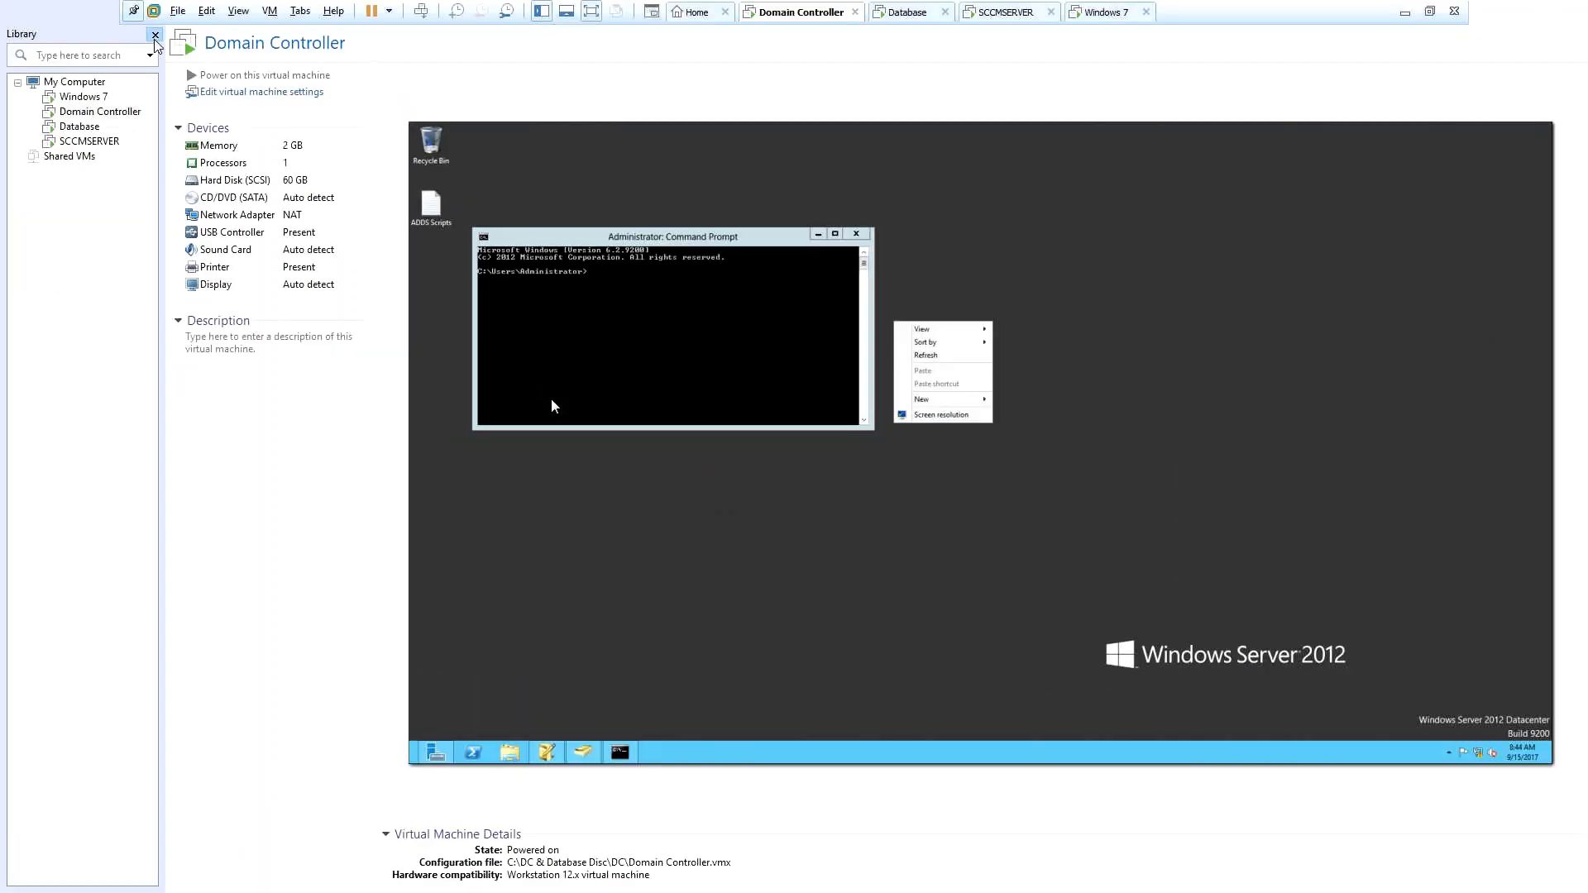
left_click(154, 33)
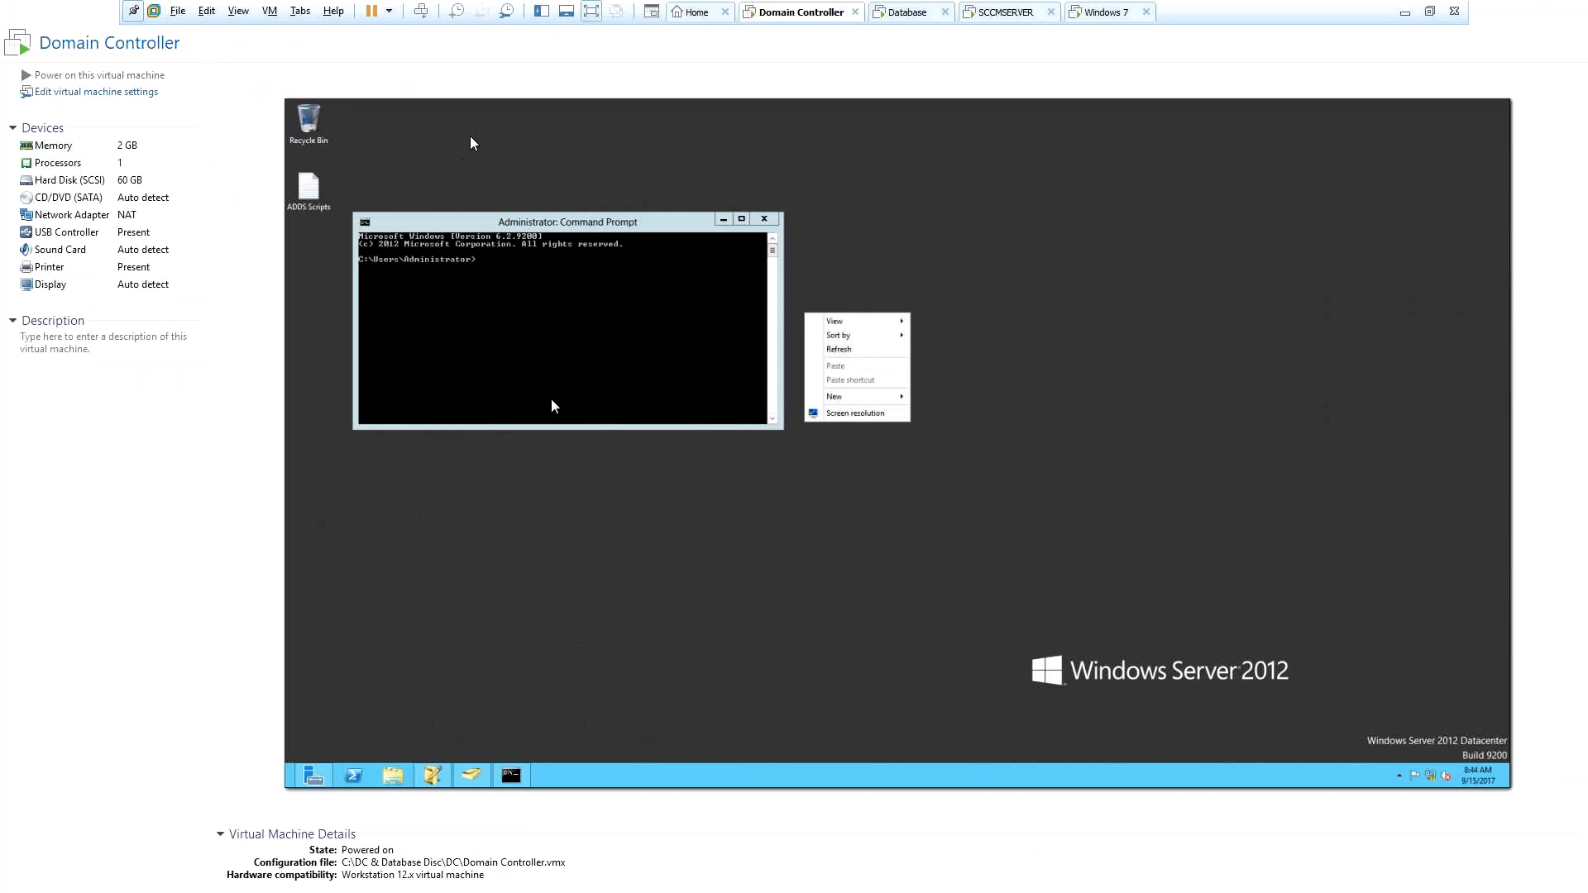
left_click(542, 13)
left_click(542, 13)
left_click(566, 12)
left_click(566, 12)
left_click(239, 12)
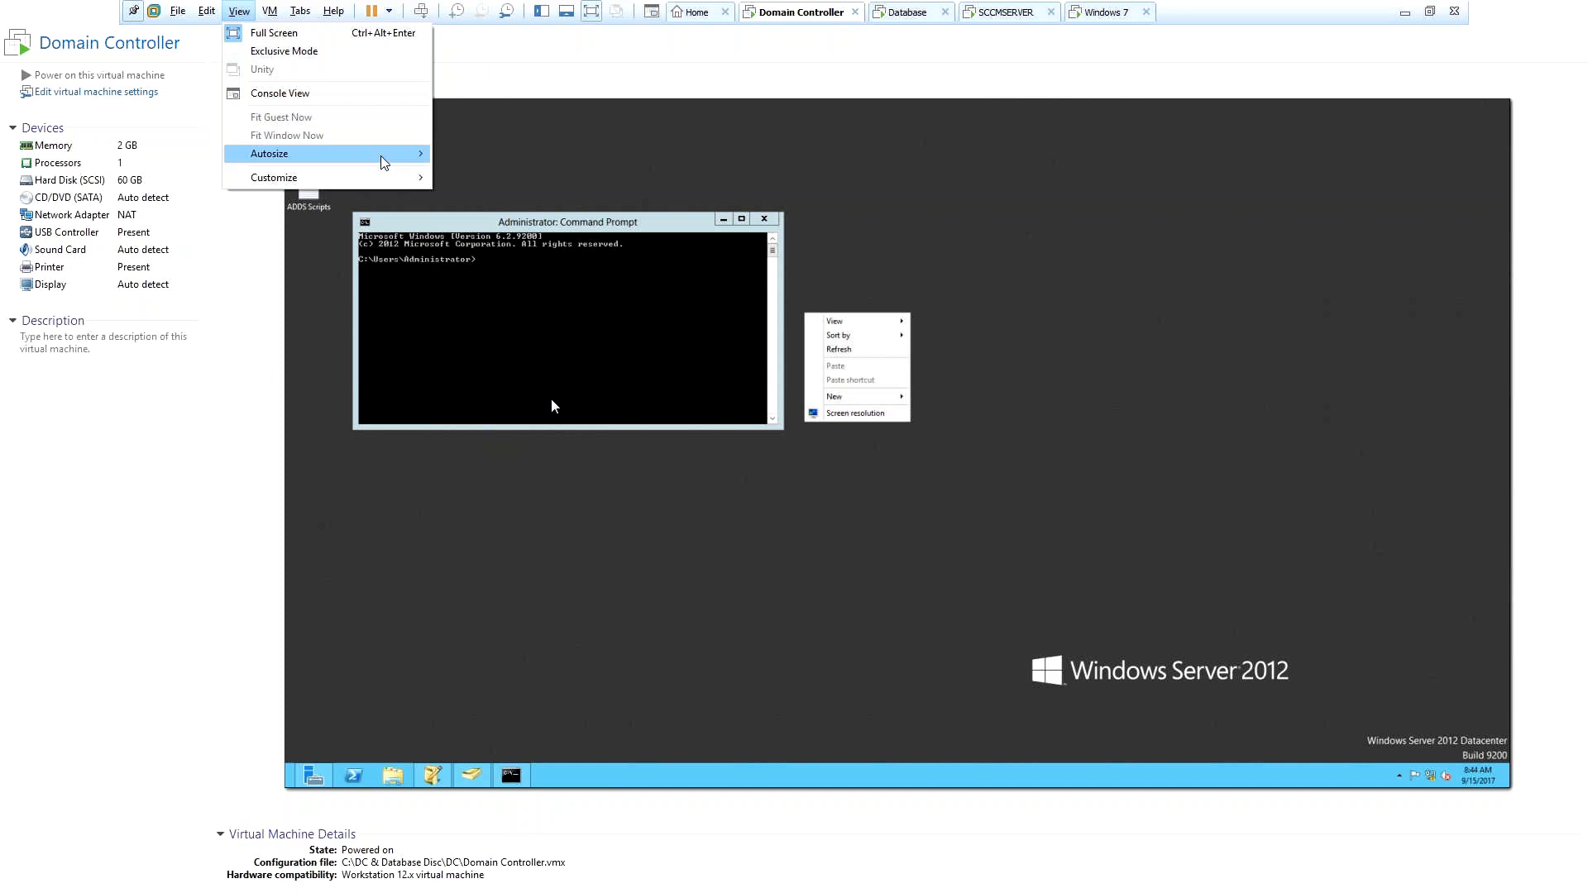
Set the guest to autofit, return to full screen, and fit the guest to the screen.
mouse_move(384, 161)
left_click(474, 154)
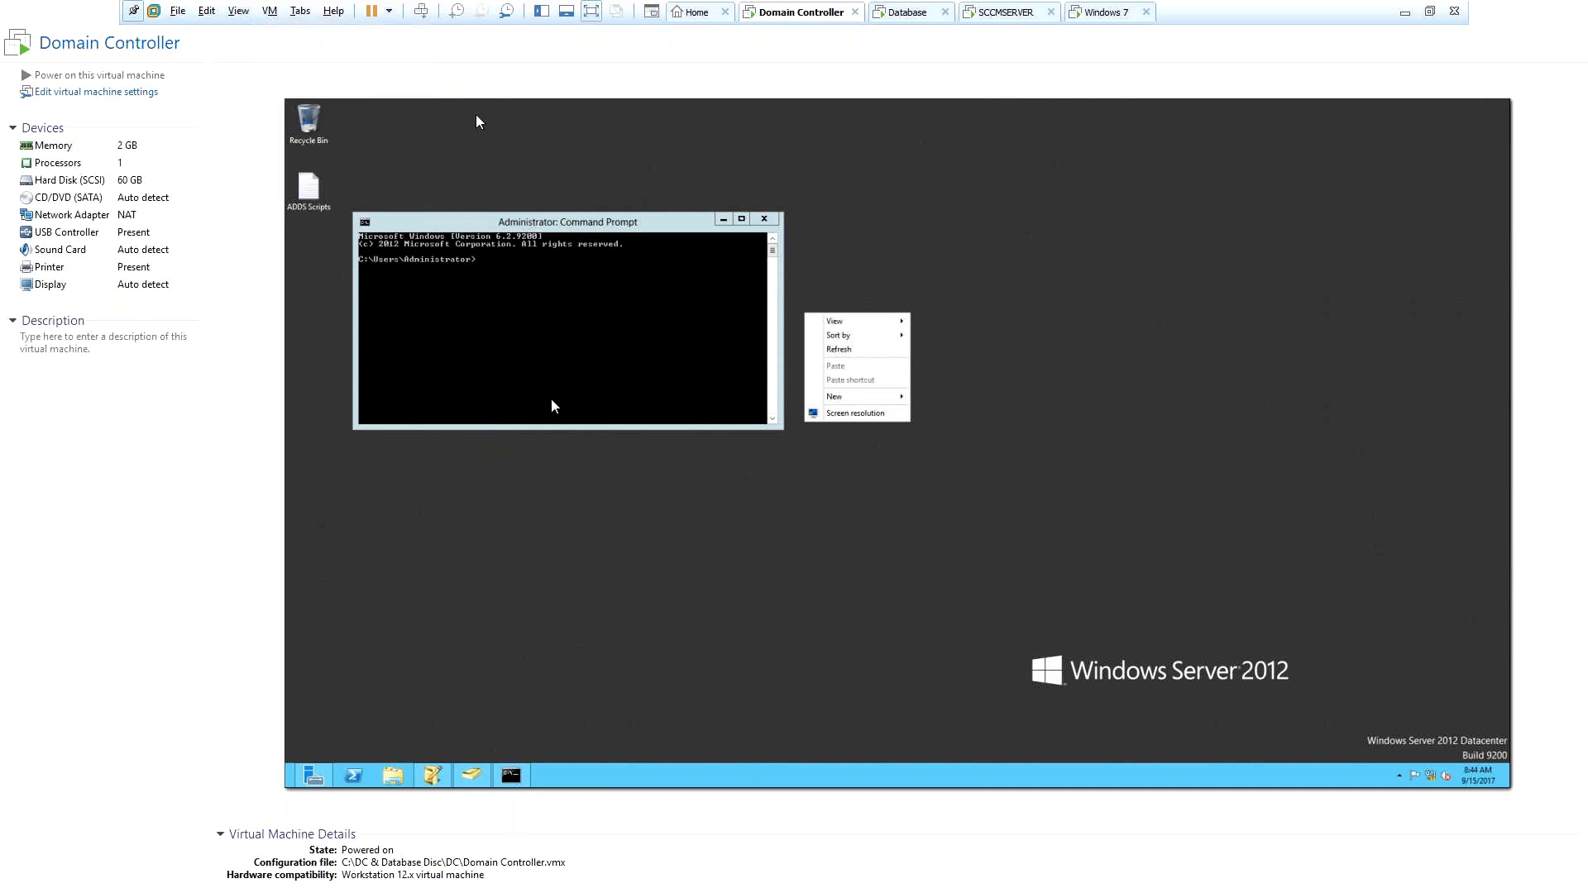
left_click(270, 11)
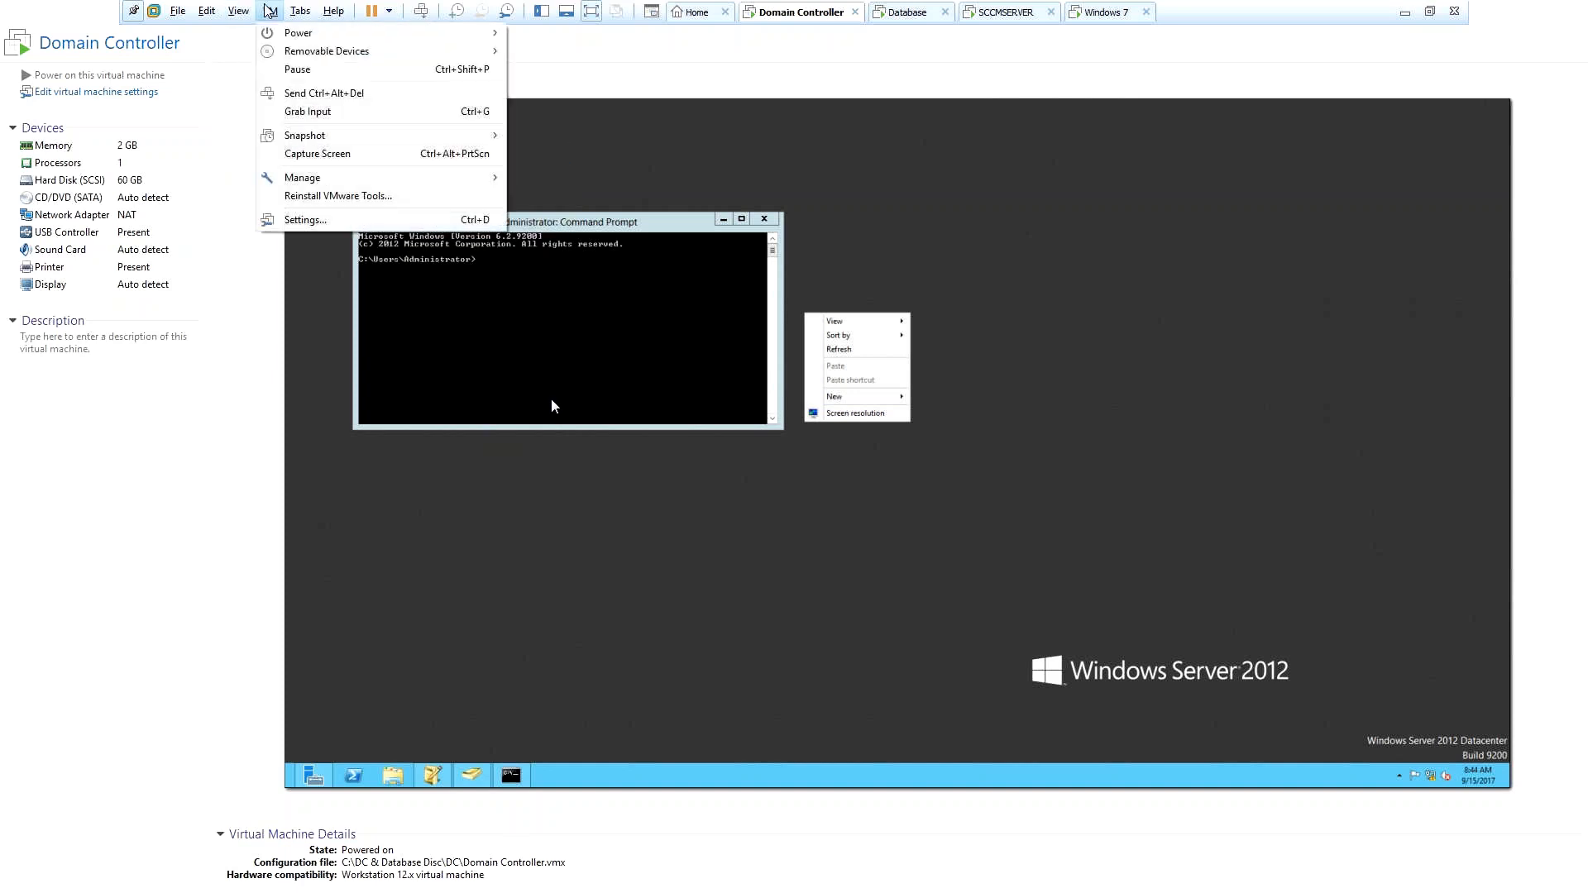
mouse_move(305, 184)
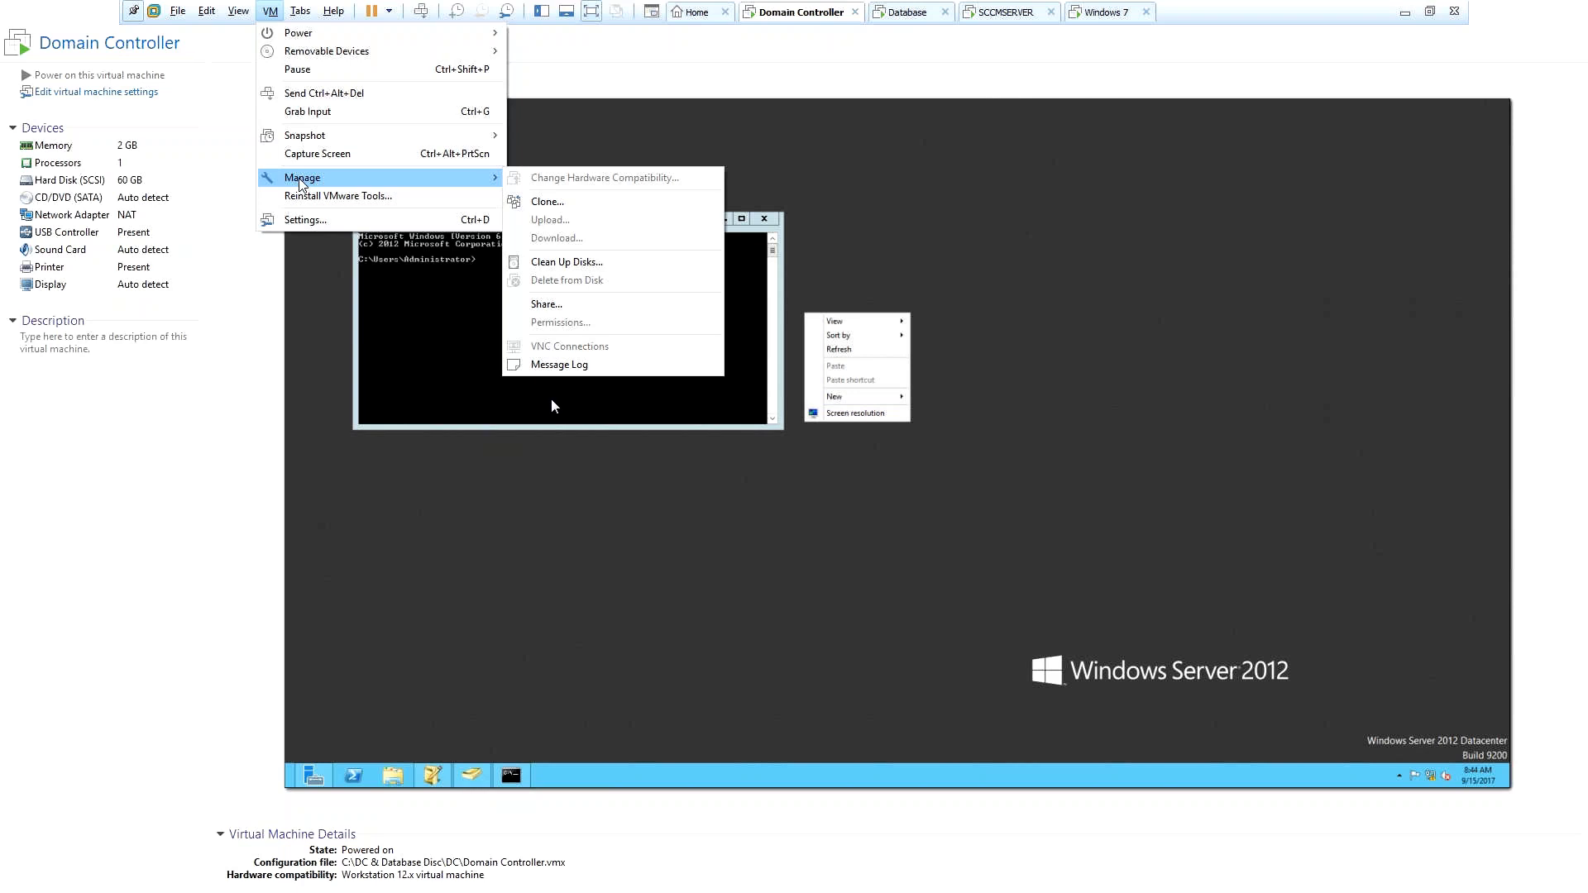
left_click(558, 82)
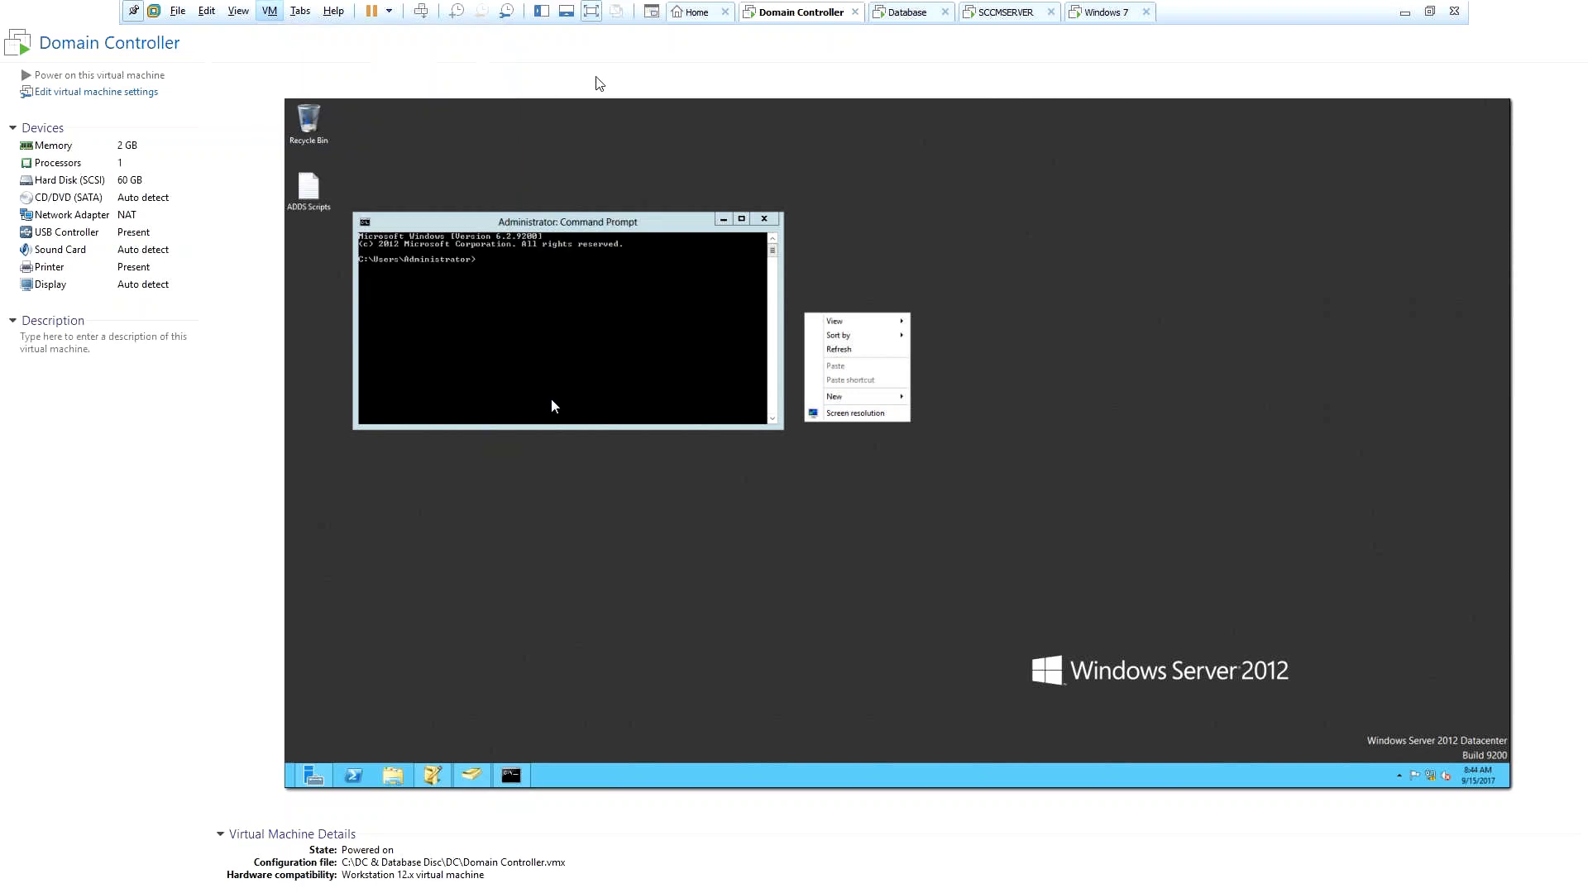
left_click(592, 13)
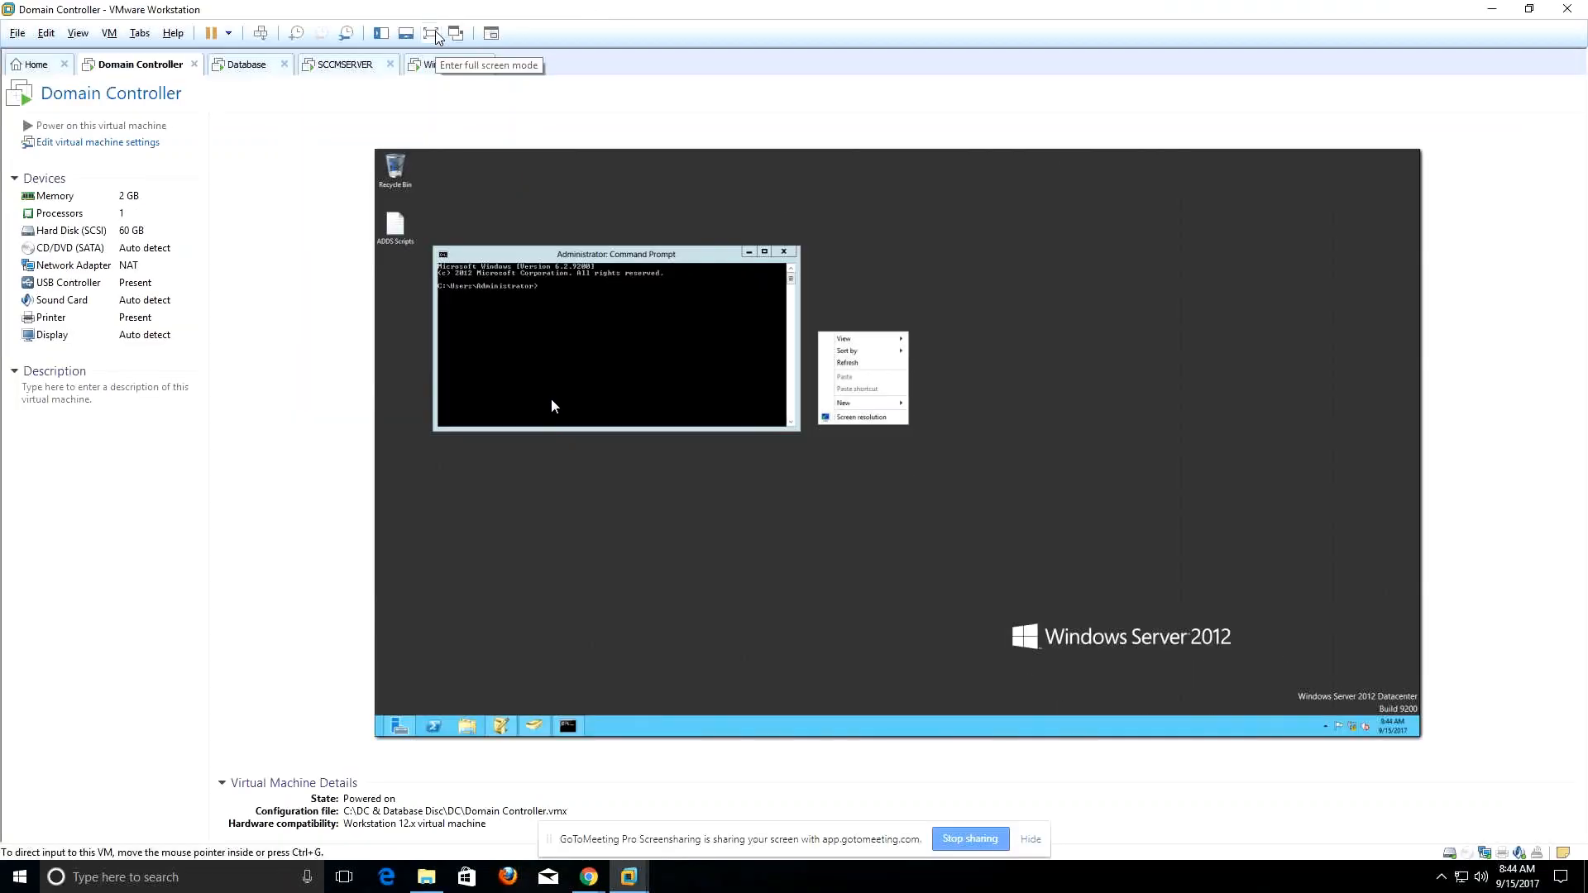
left_click(431, 33)
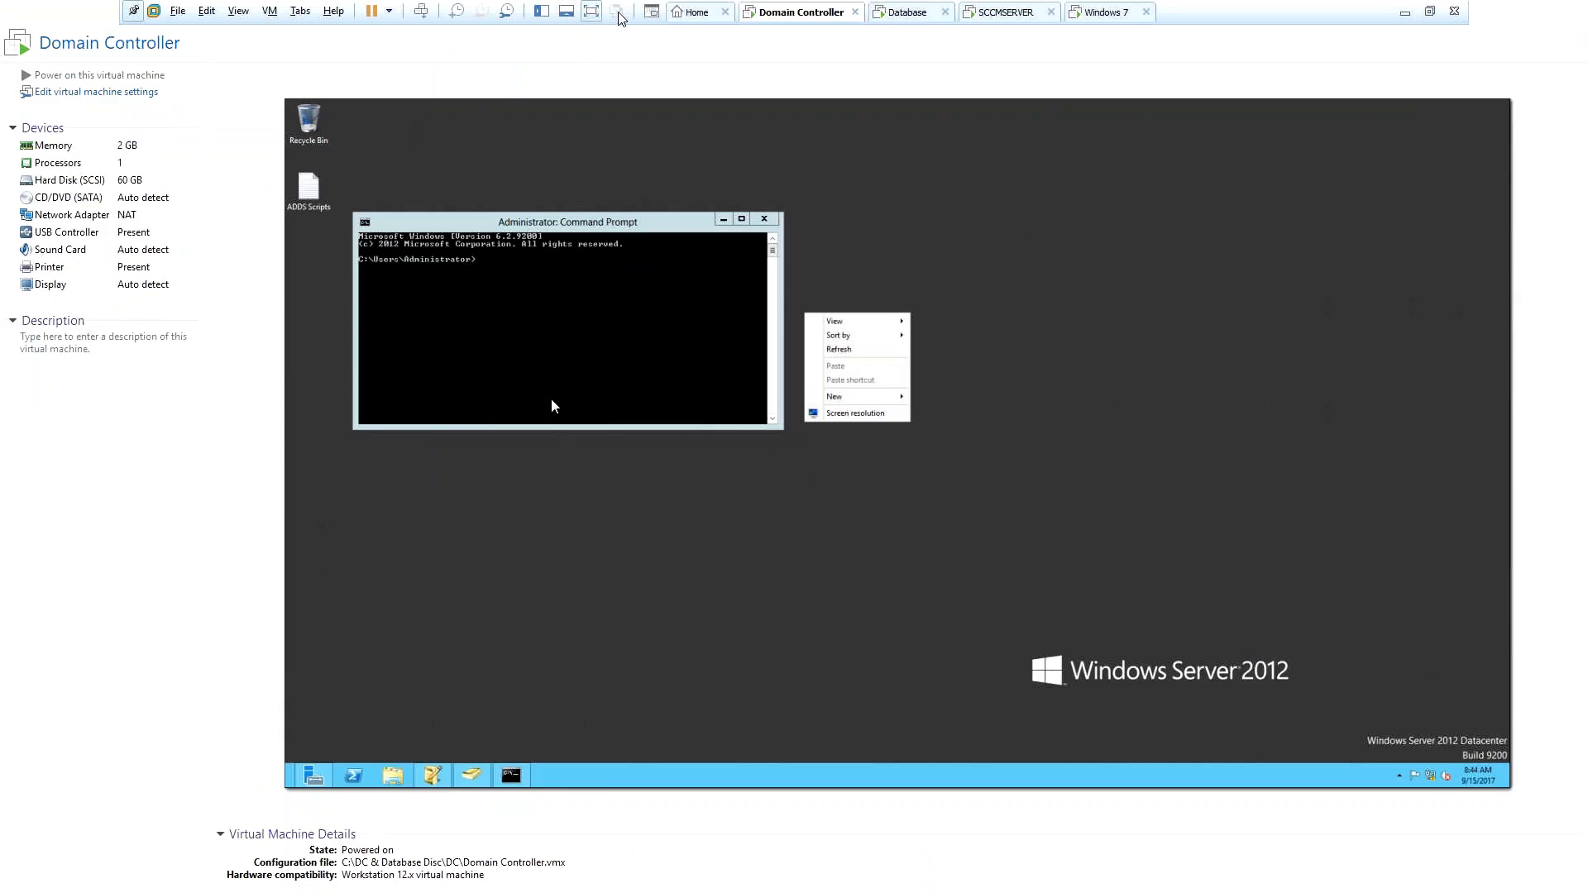
left_click(652, 12)
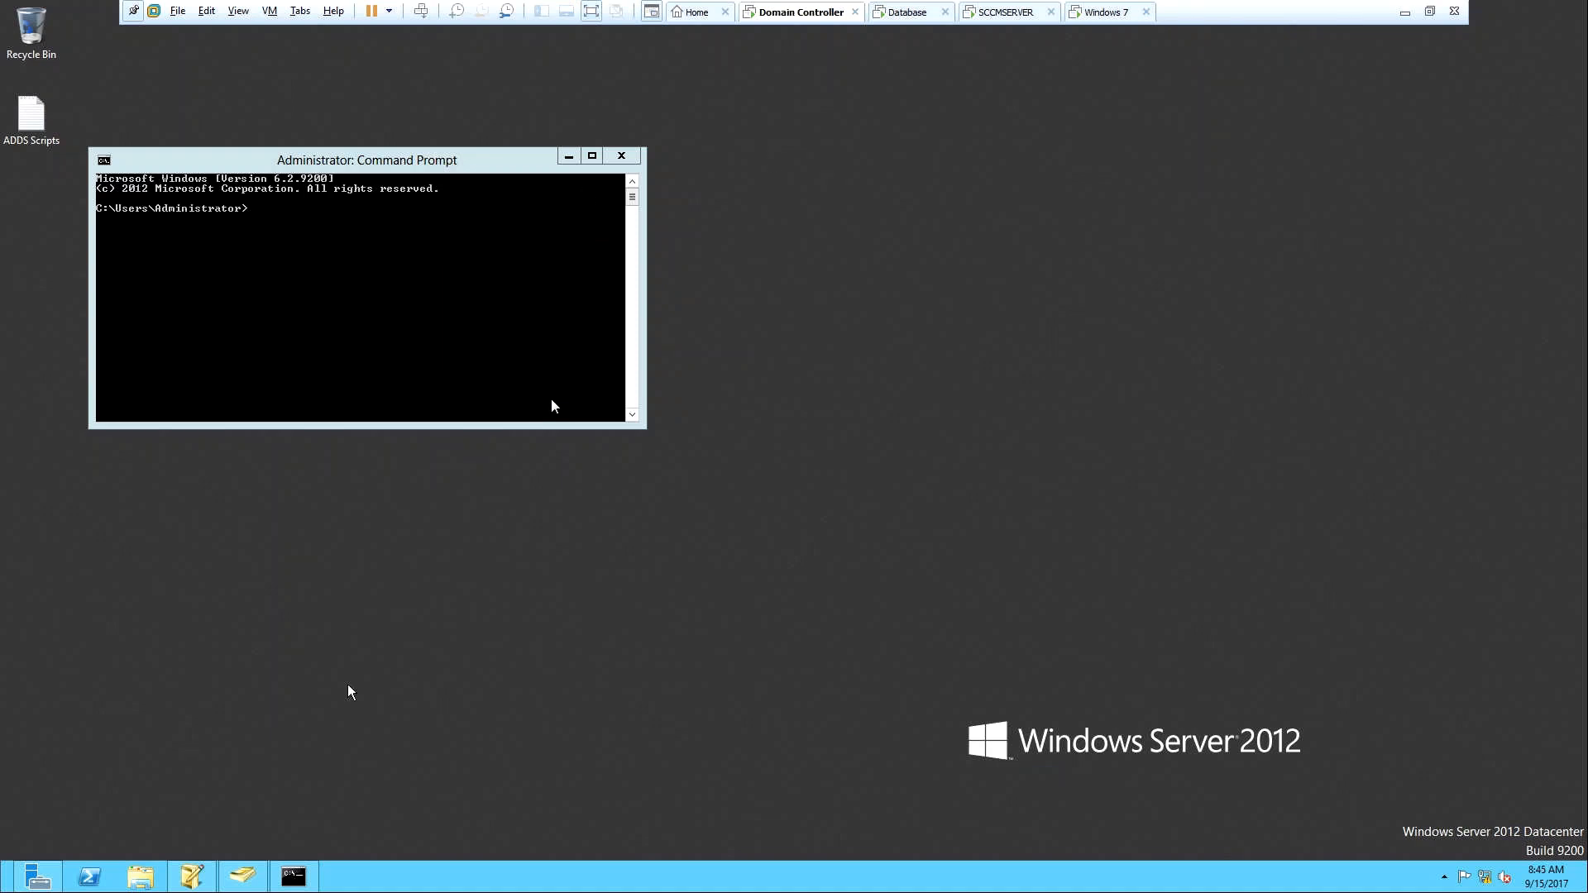
Run mmc from the administrator Command Prompt to open an empty Console1.
left_click(343, 283)
type("mmc")
key("Return")
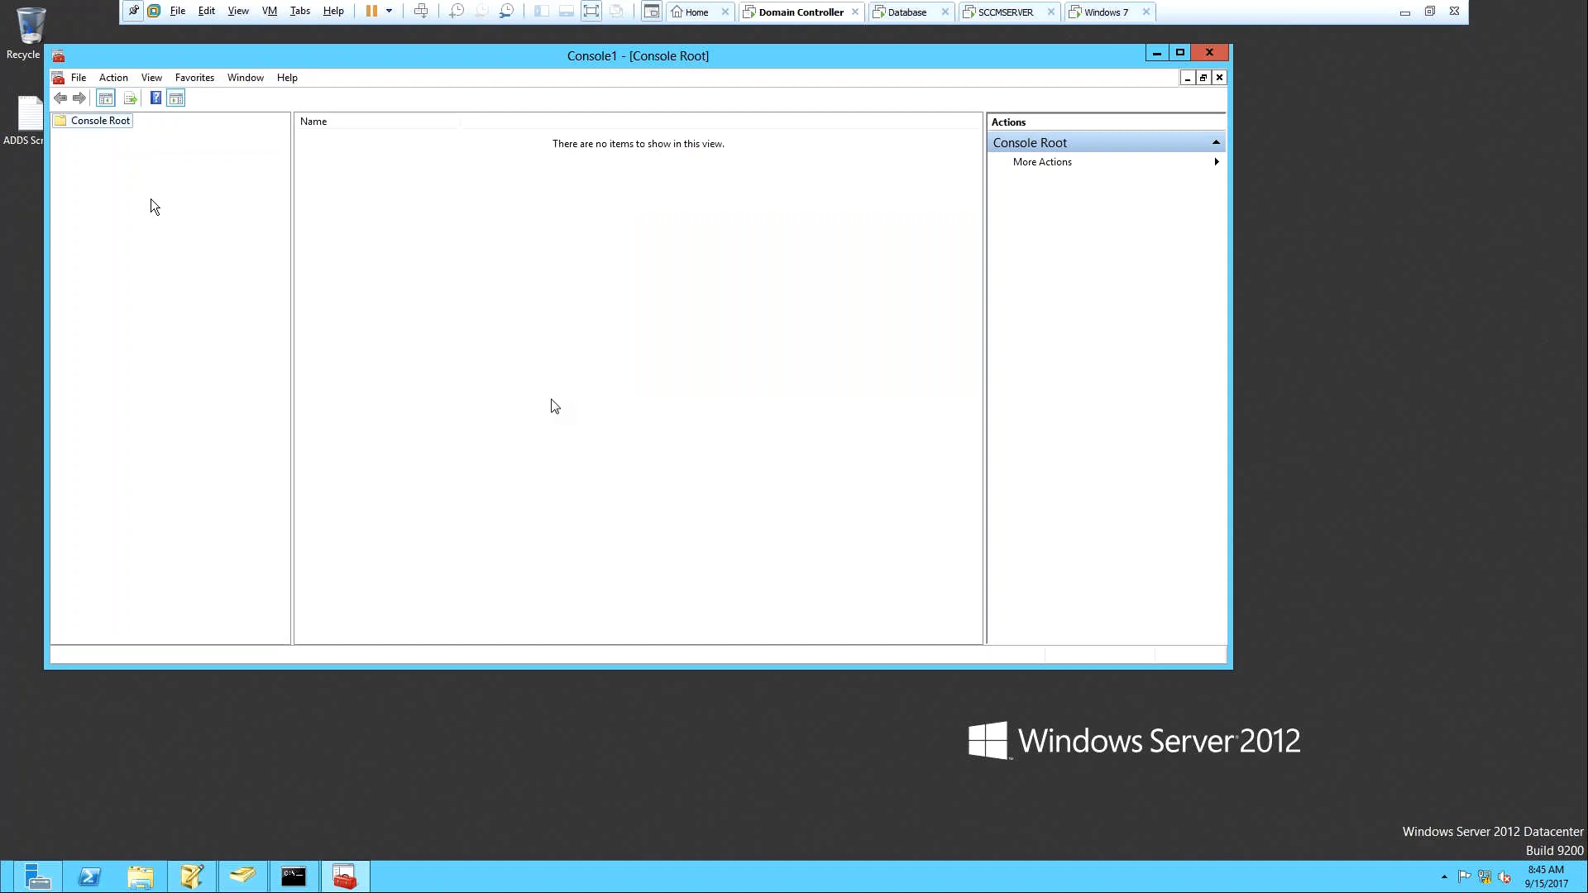
right_click(100, 121)
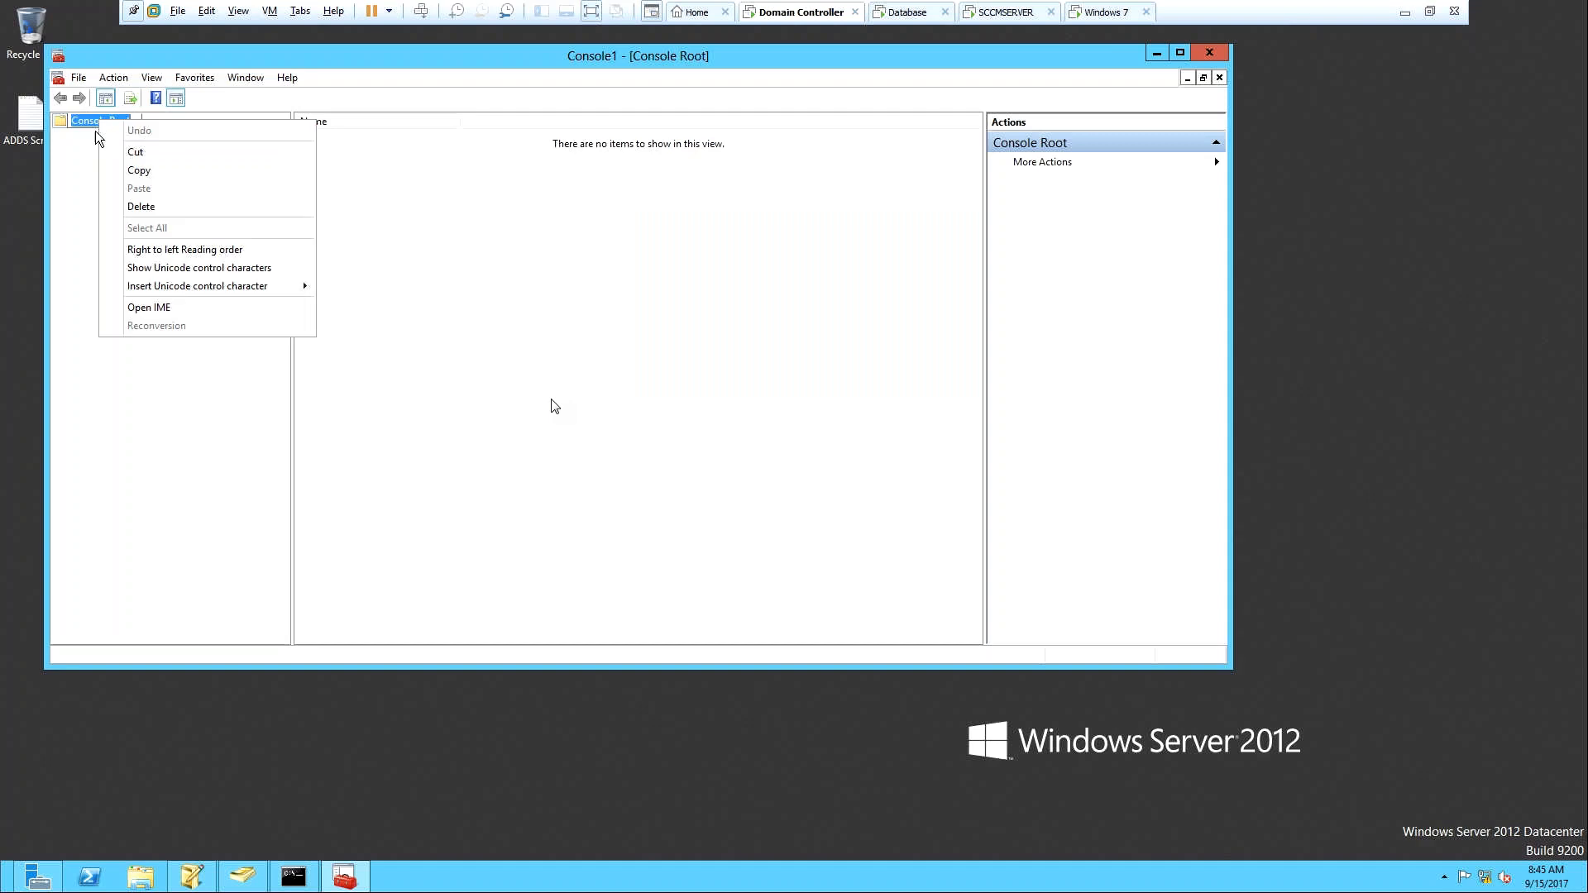
left_click(86, 128)
Open the Add or Remove Snap-ins dialog from Console1's File menu.
right_click(92, 123)
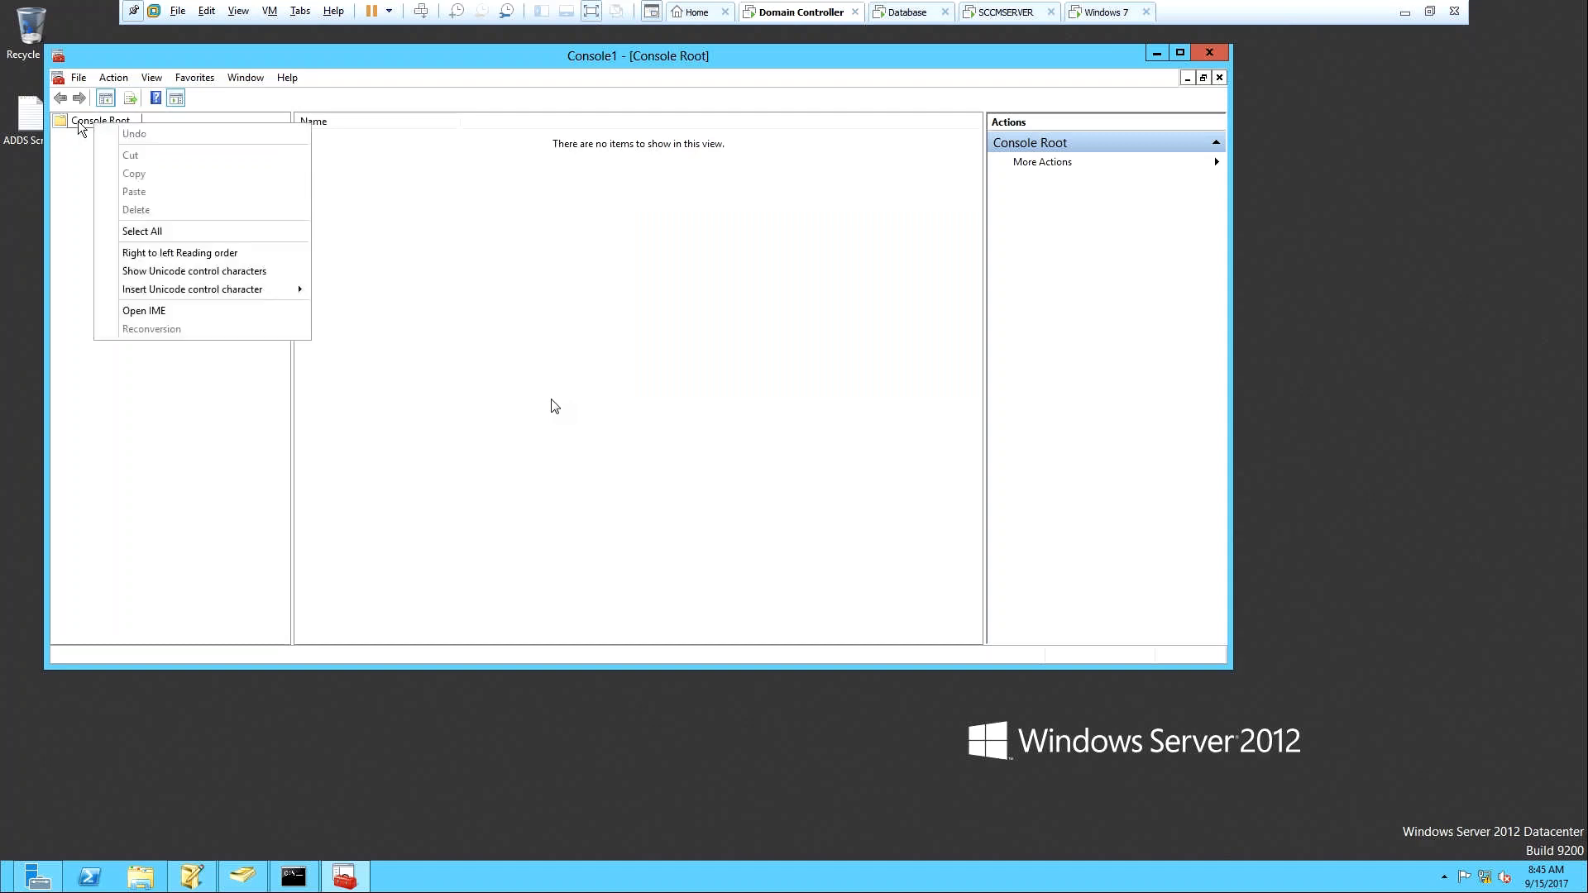
right_click(77, 121)
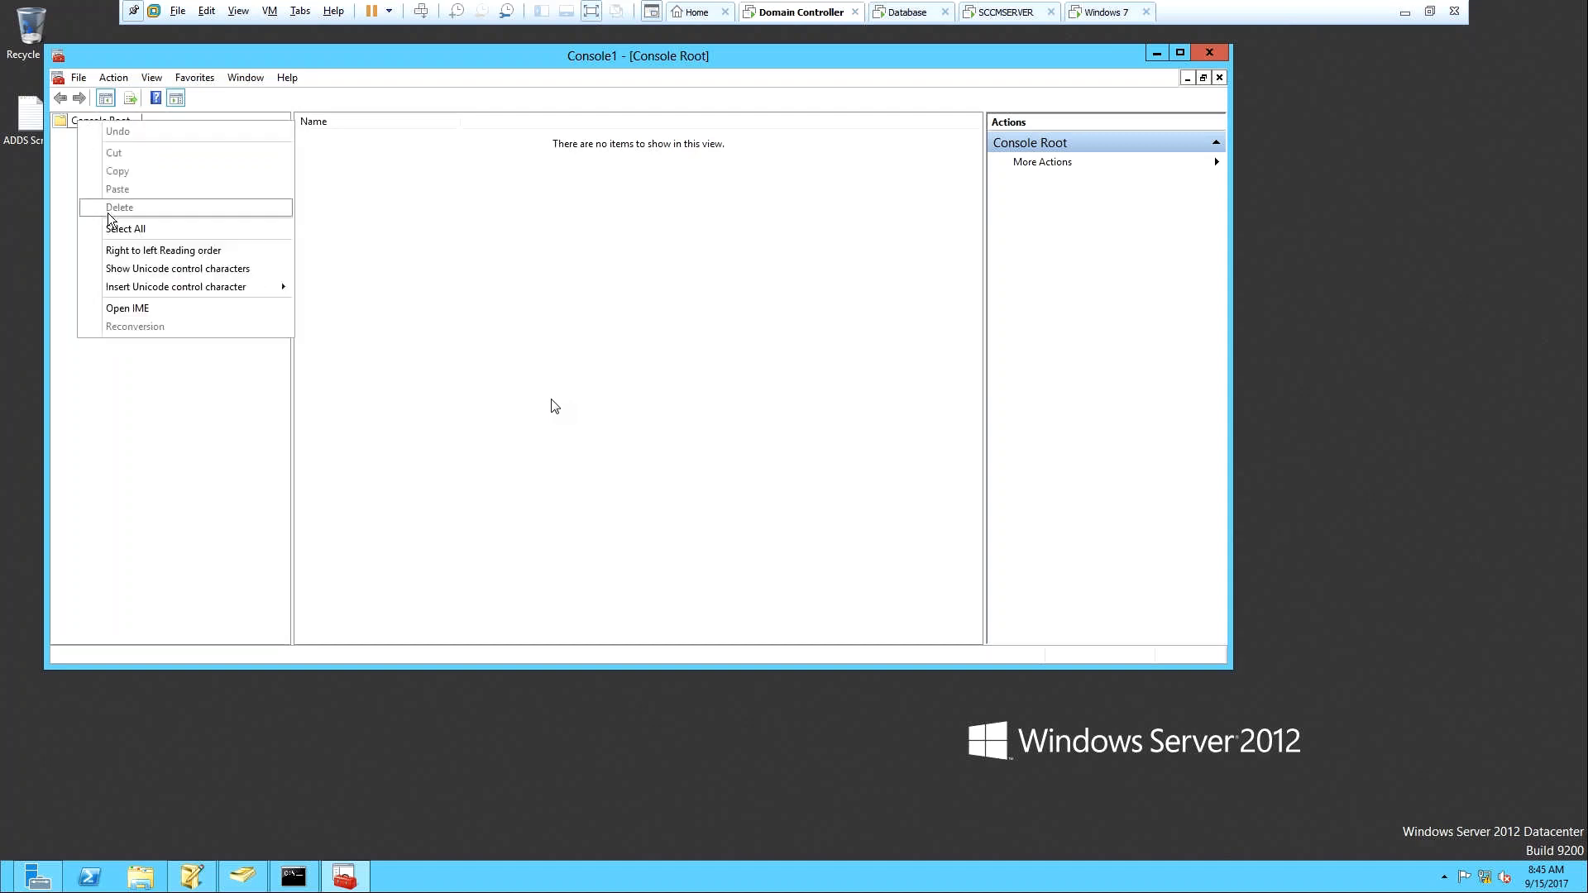
left_click(85, 156)
right_click(91, 120)
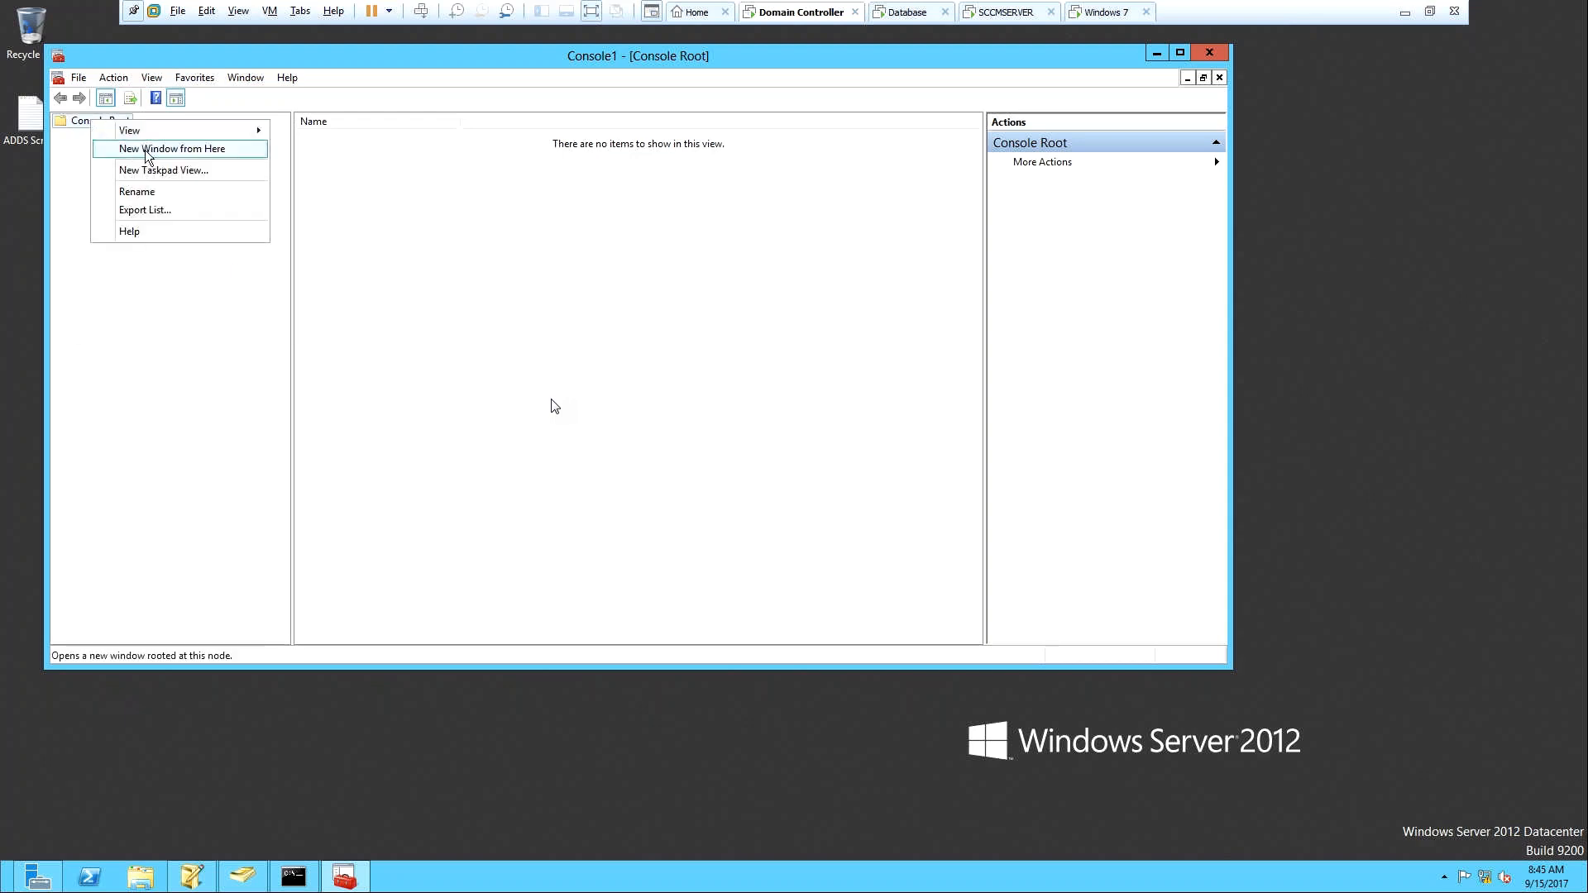
left_click(70, 137)
left_click(79, 78)
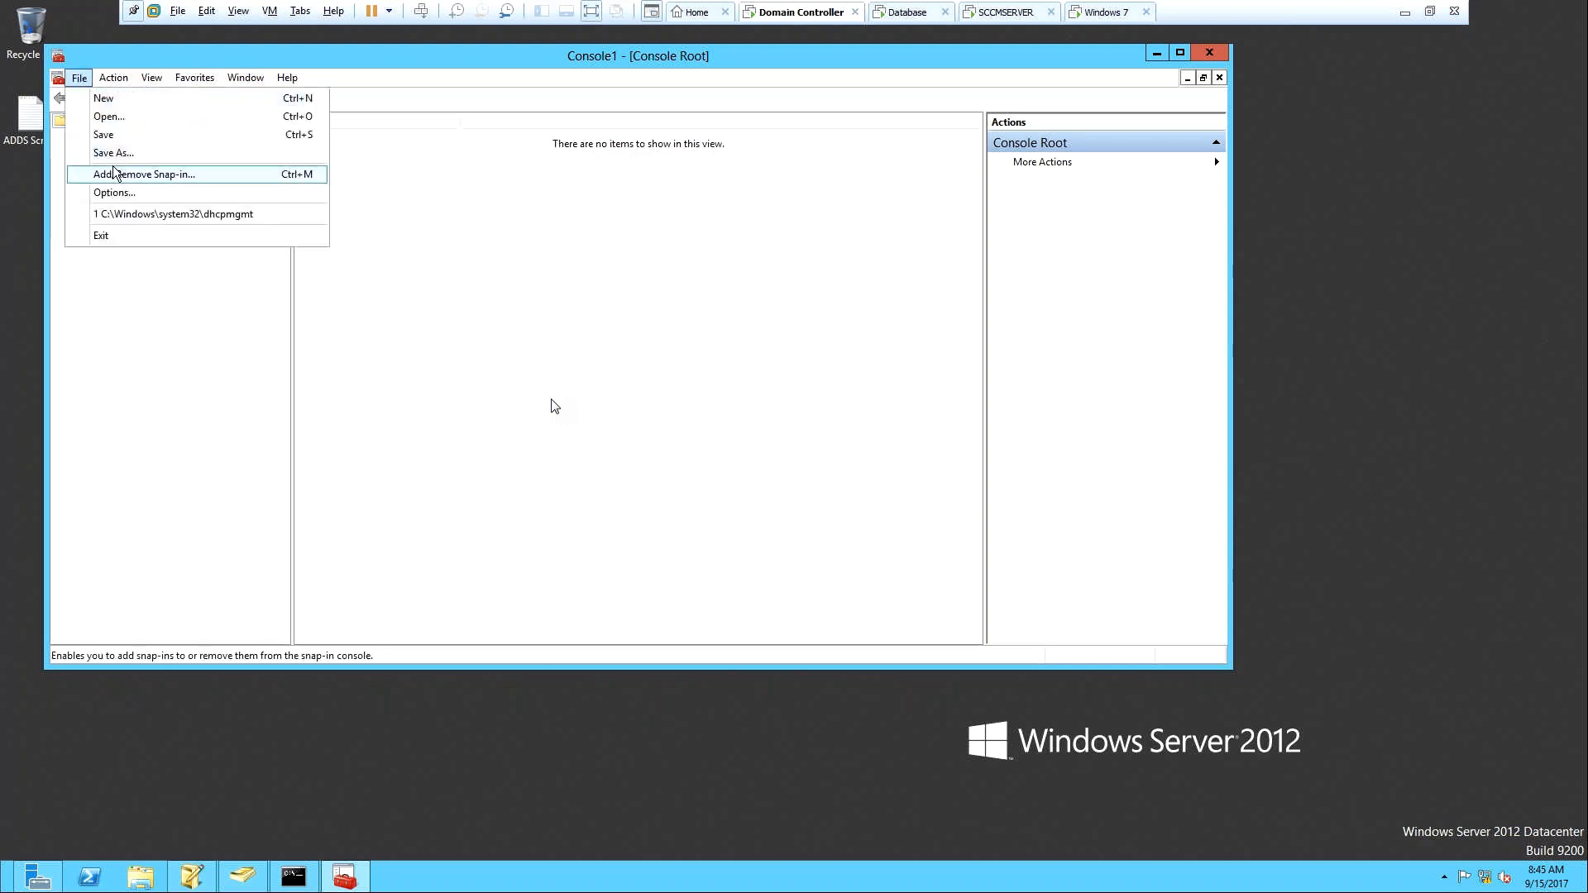
left_click(172, 170)
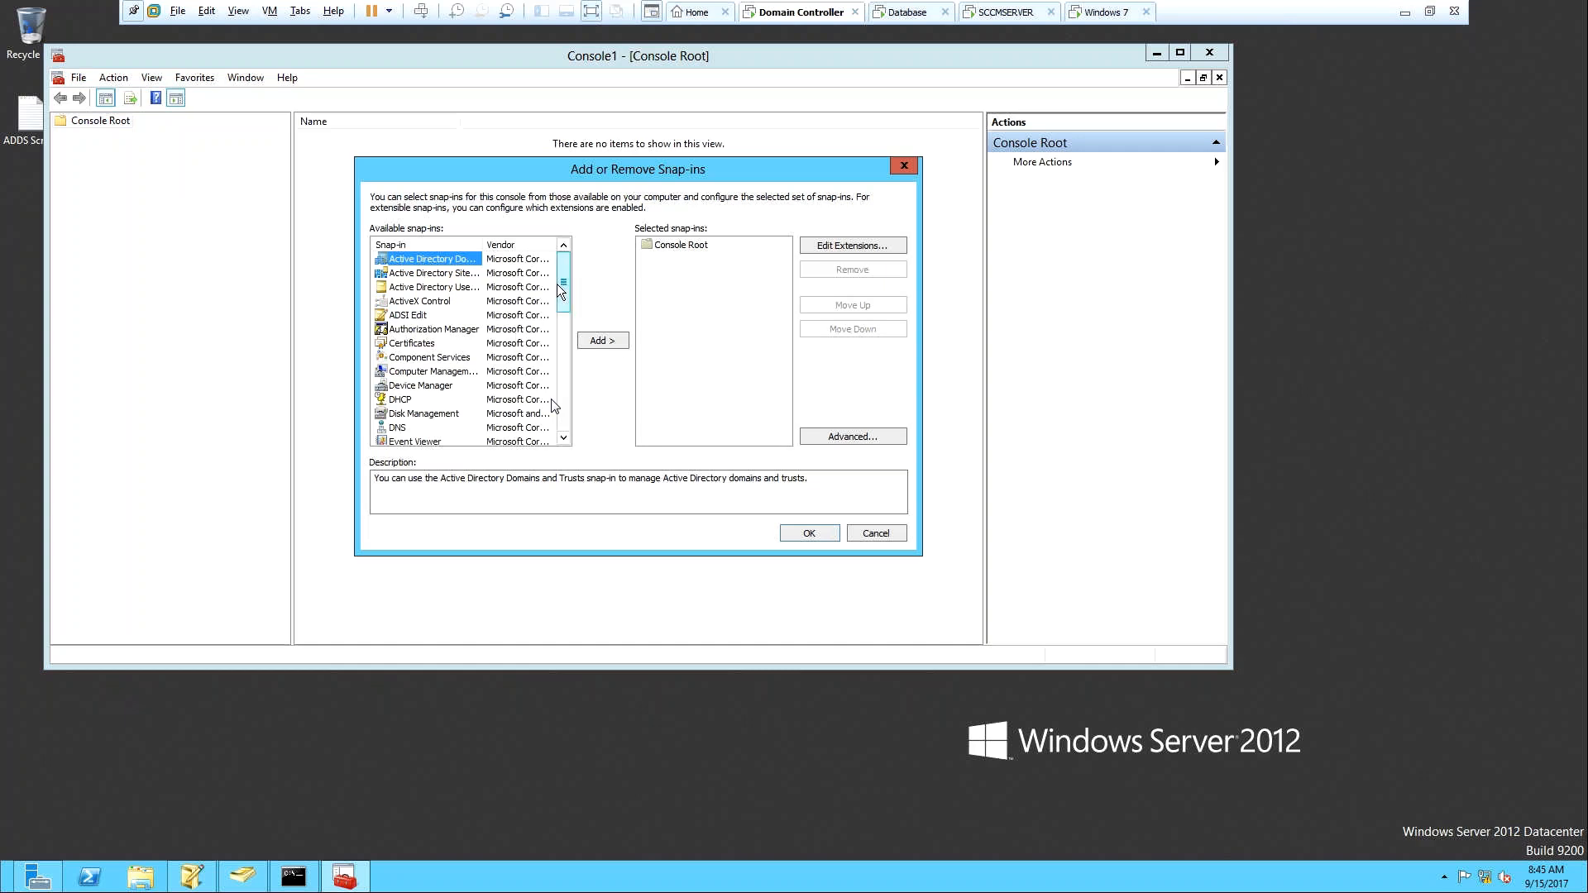
left_click_drag(557, 286, 511, 242)
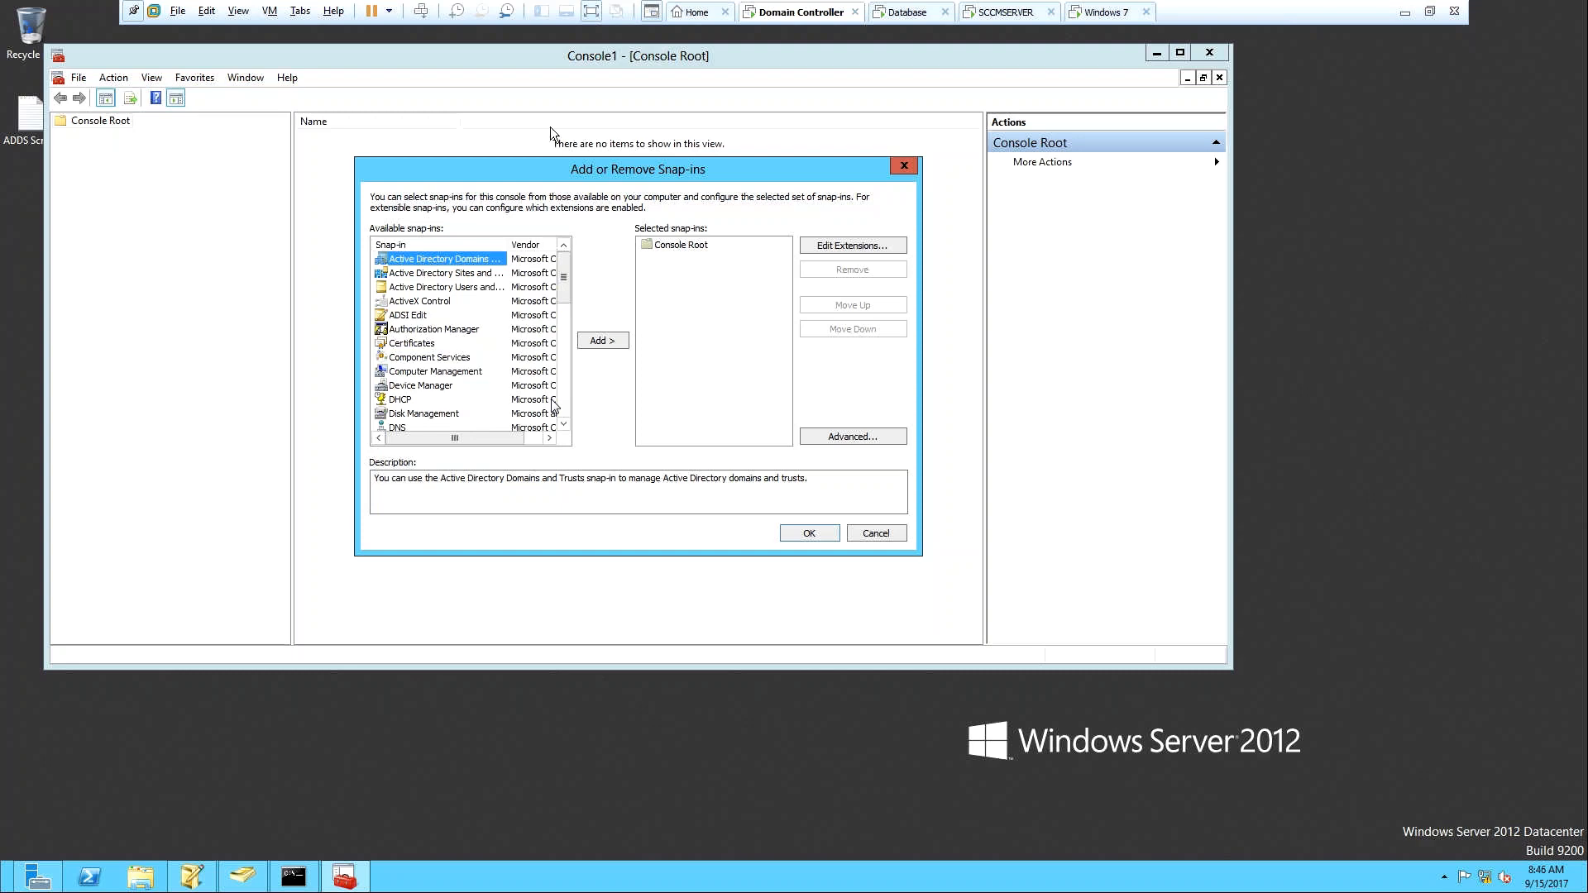
Minimize the full-screen VMware window to reveal the host Windows 10 desktop.
left_click(503, 57)
left_click(1409, 15)
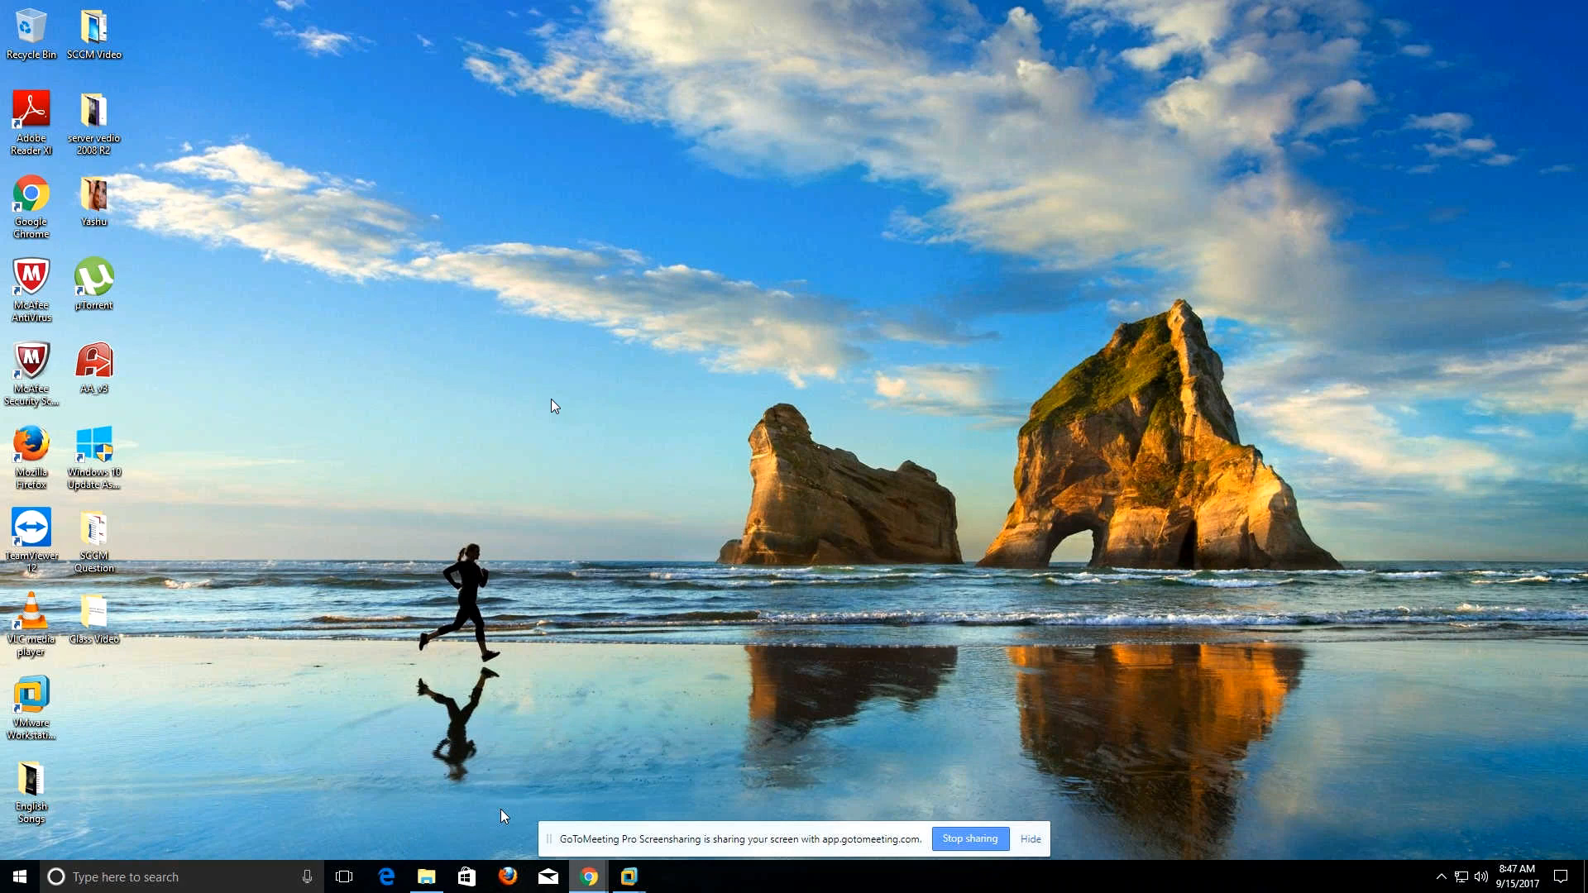
Copy the regsvr32 schmmgmt.dll command from the GoToMeeting chat and return to the Domain Controller's Command Prompt.
key("alt+Tab")
left_click_drag(1481, 628, 1352, 631)
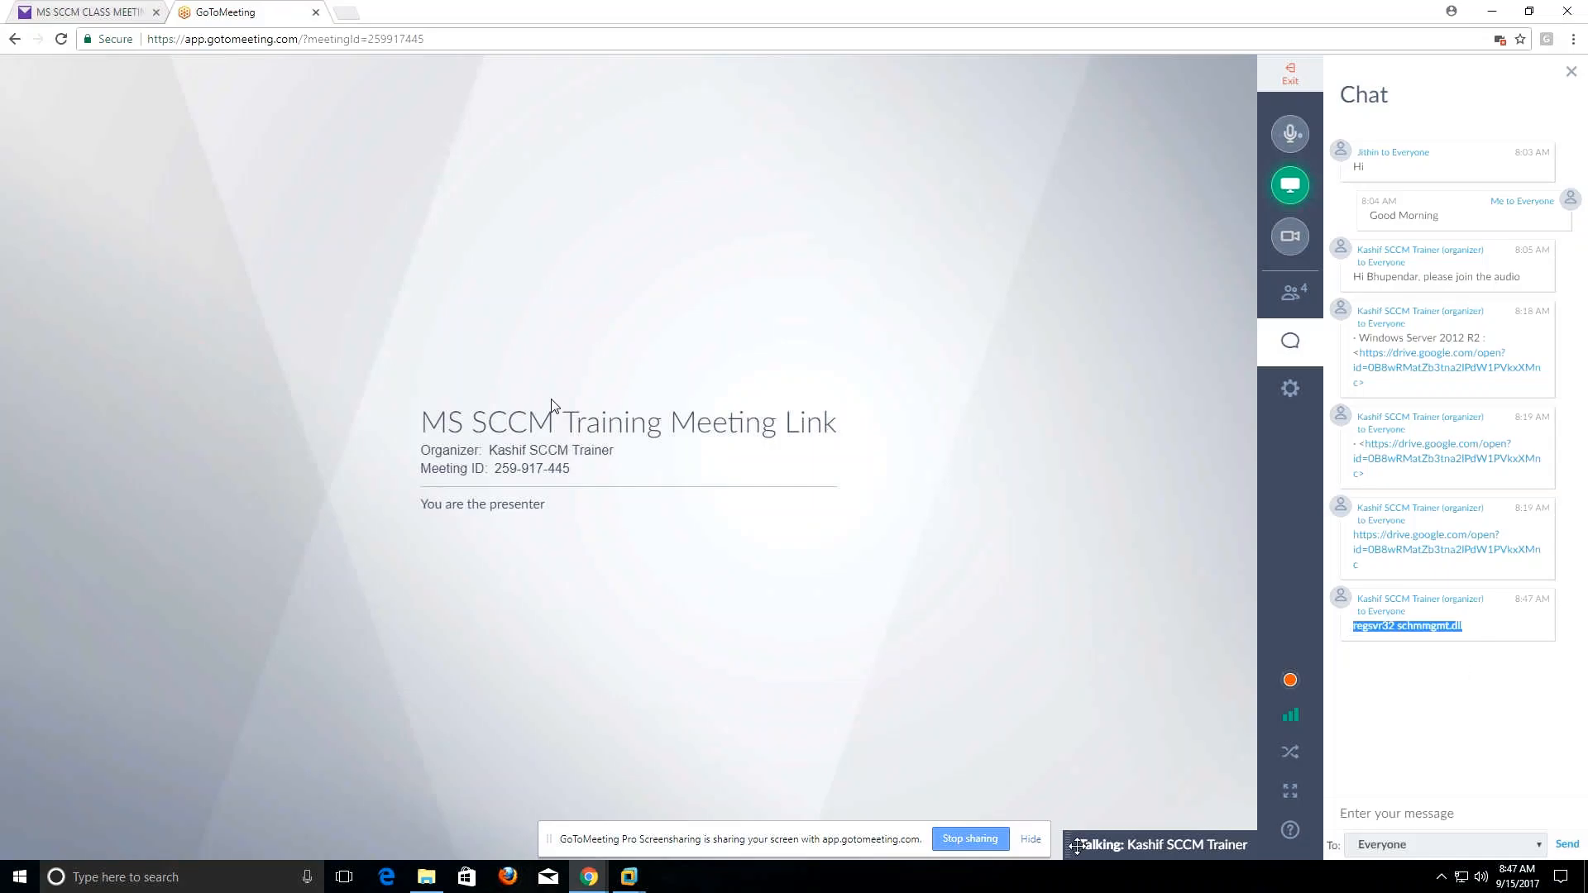
left_click(634, 890)
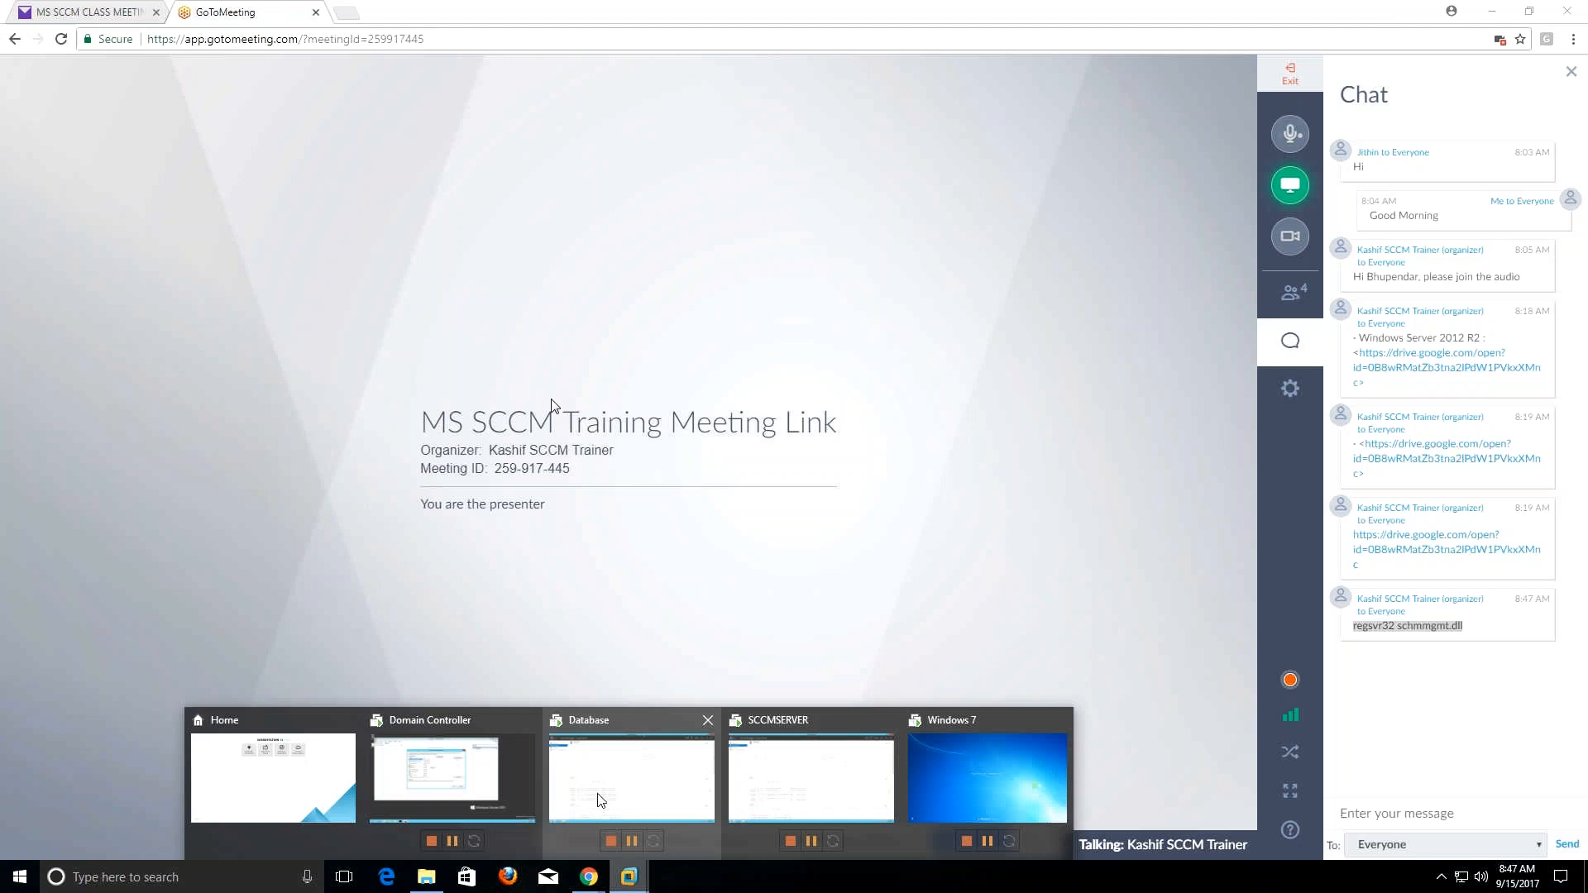
left_click(472, 777)
left_click(293, 878)
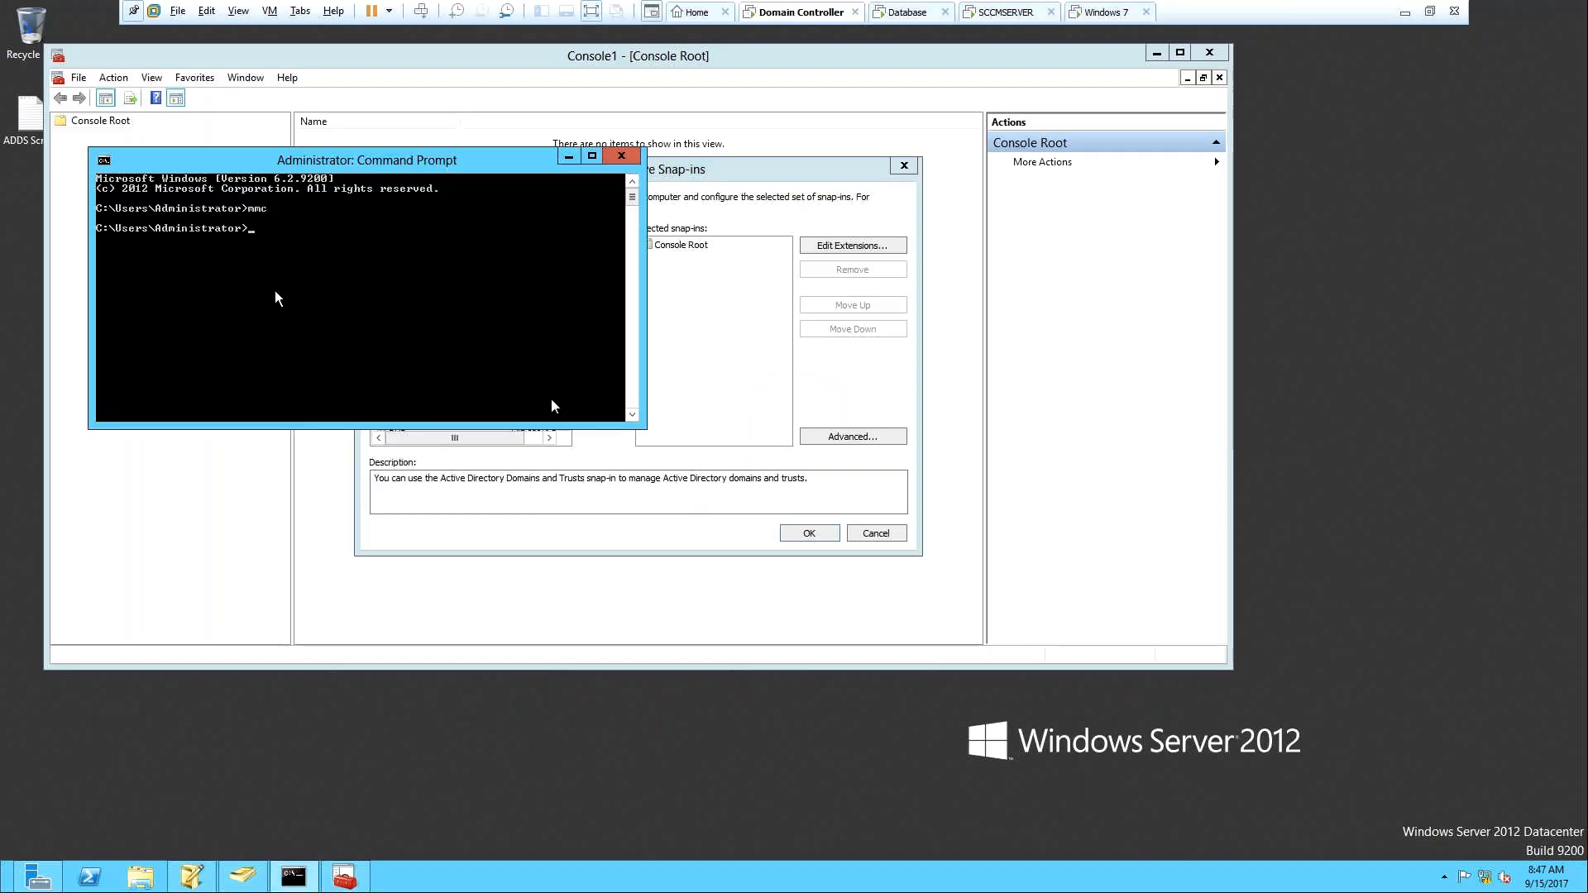
Register schmmgmt.dll with regsvr32 via Win+R, then minimize Command Prompt and close the snap-in chooser.
key("super+r")
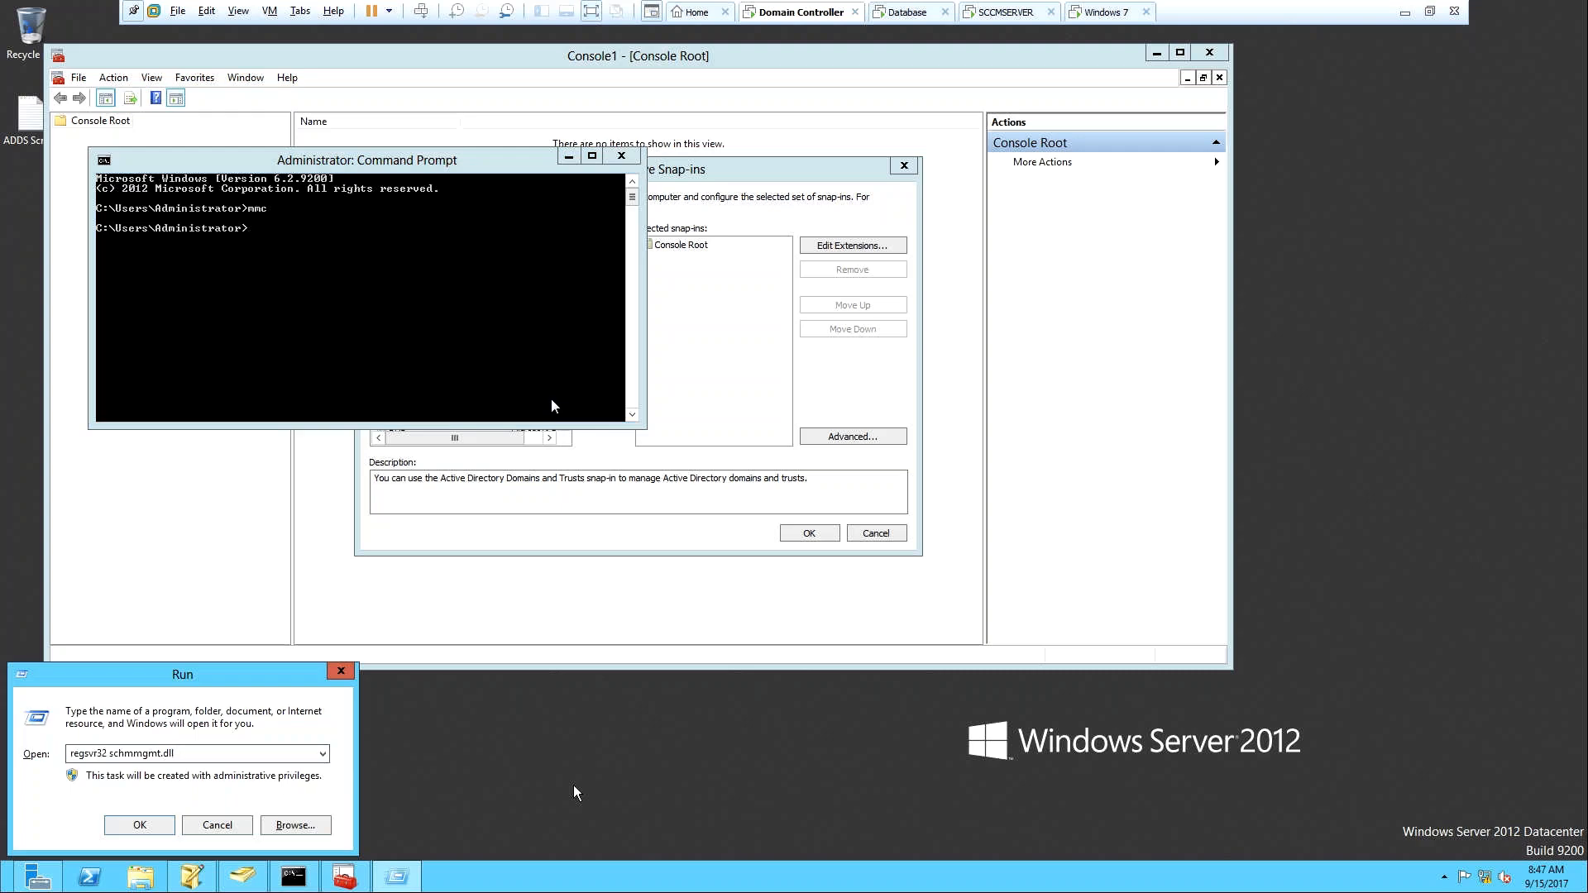
key("Return")
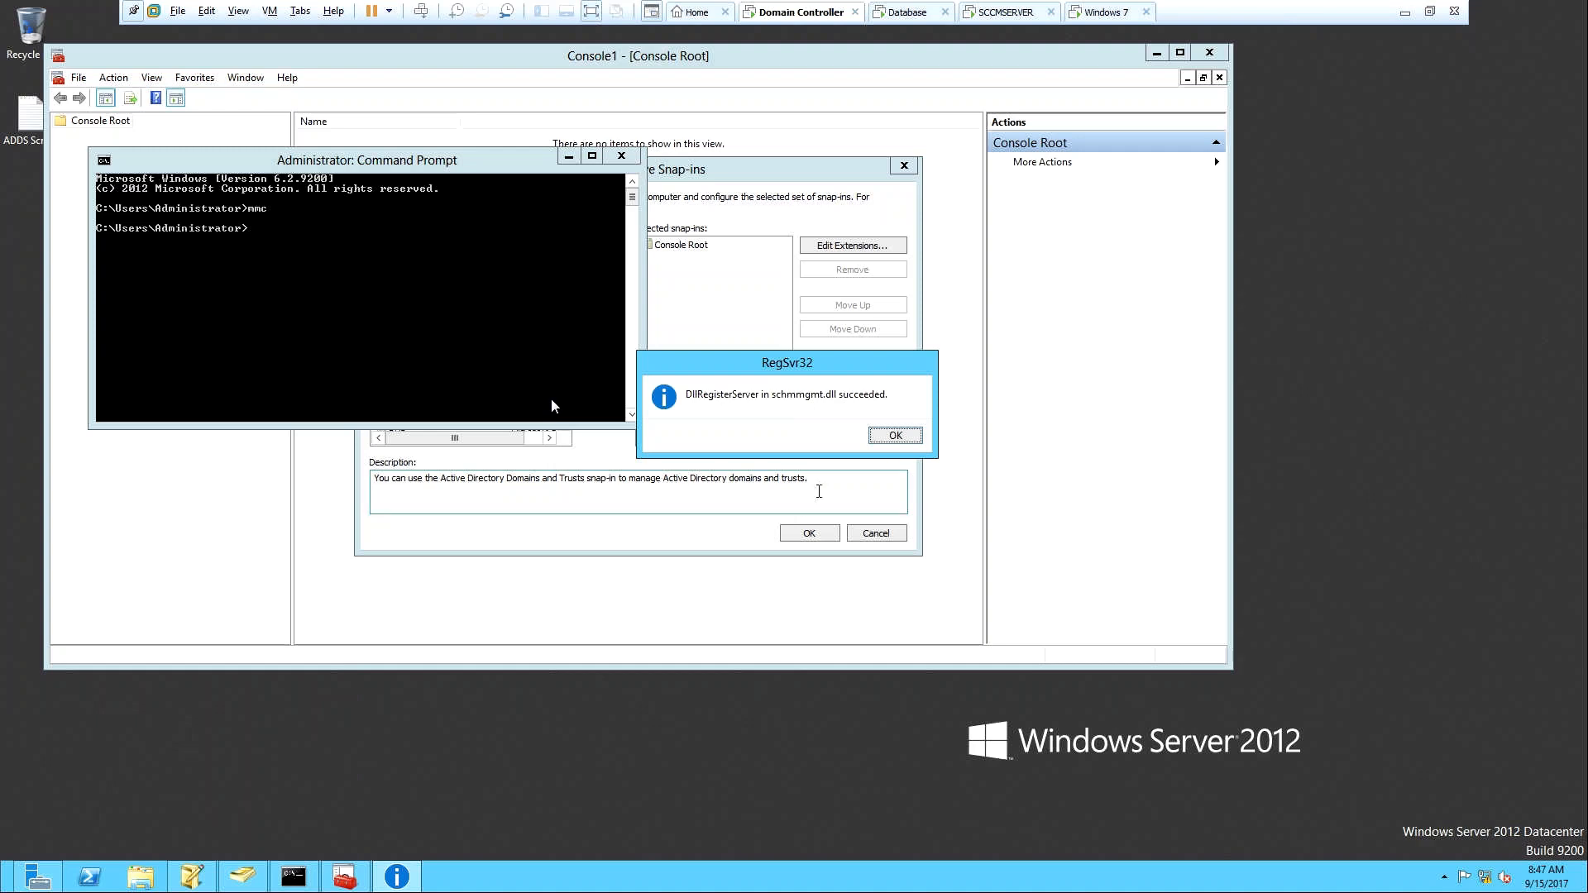
left_click(893, 440)
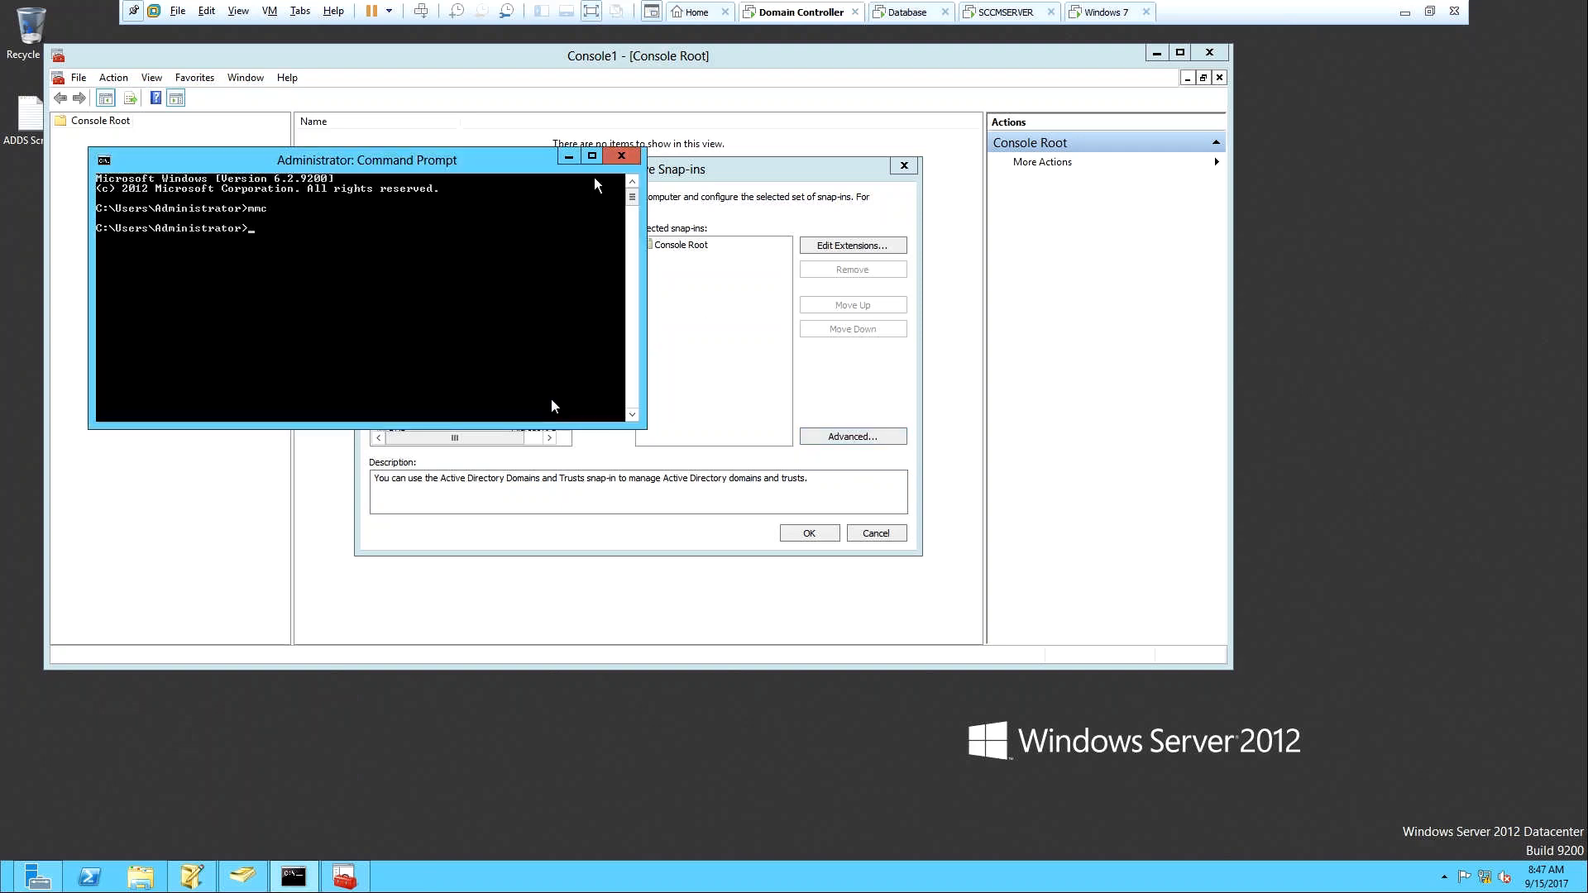
left_click(569, 159)
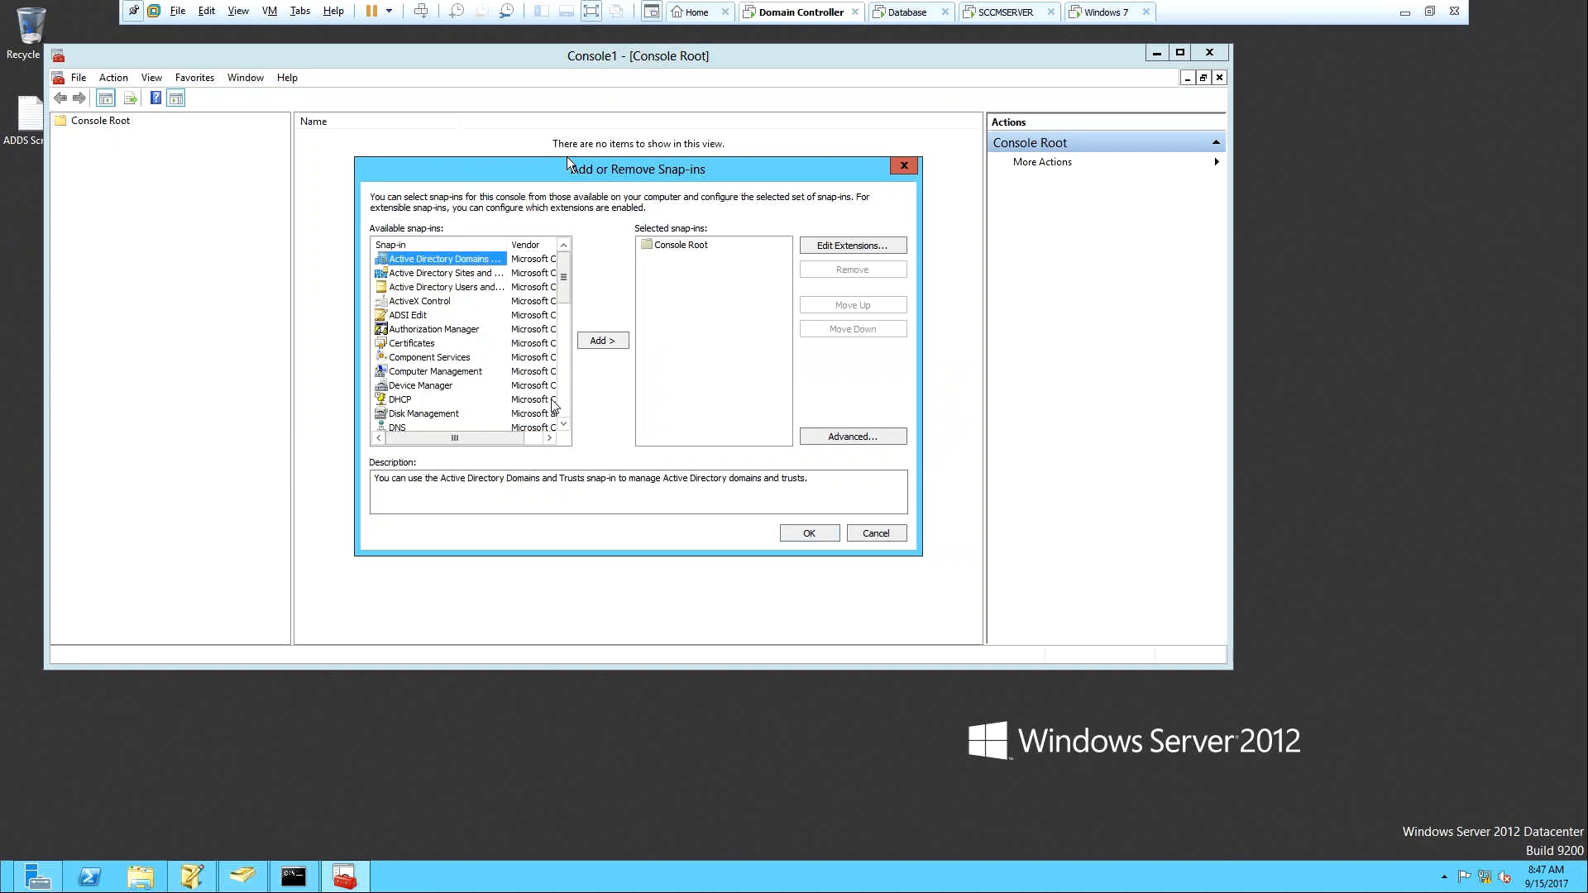
left_click(904, 167)
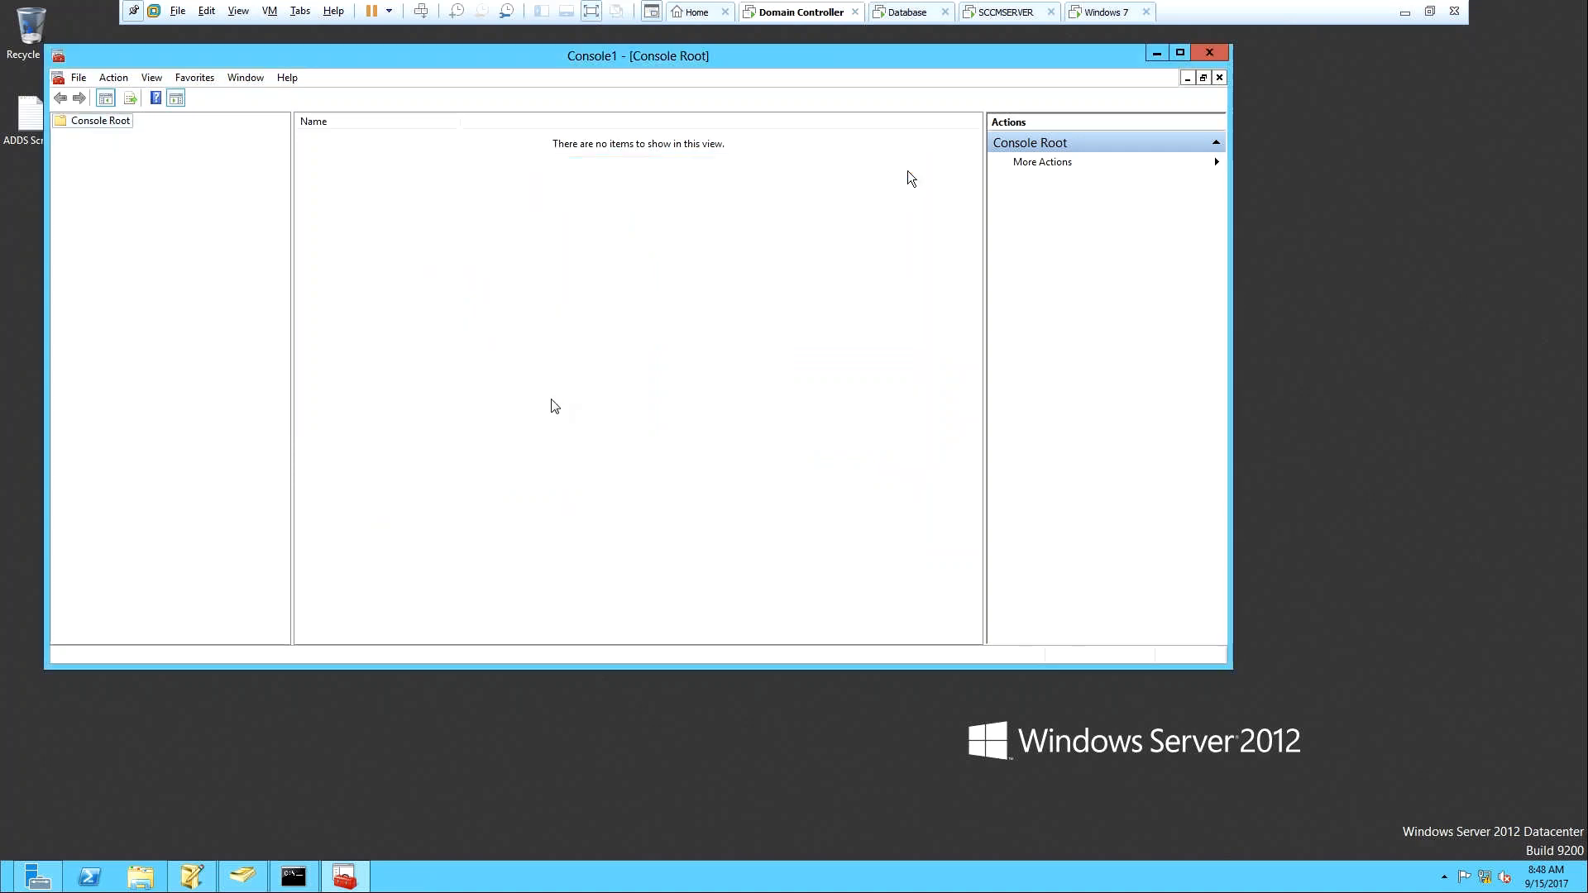
Add the Active Directory Schema snap-in to Console1 through File > Add/Remove Snap-in.
right_click(84, 121)
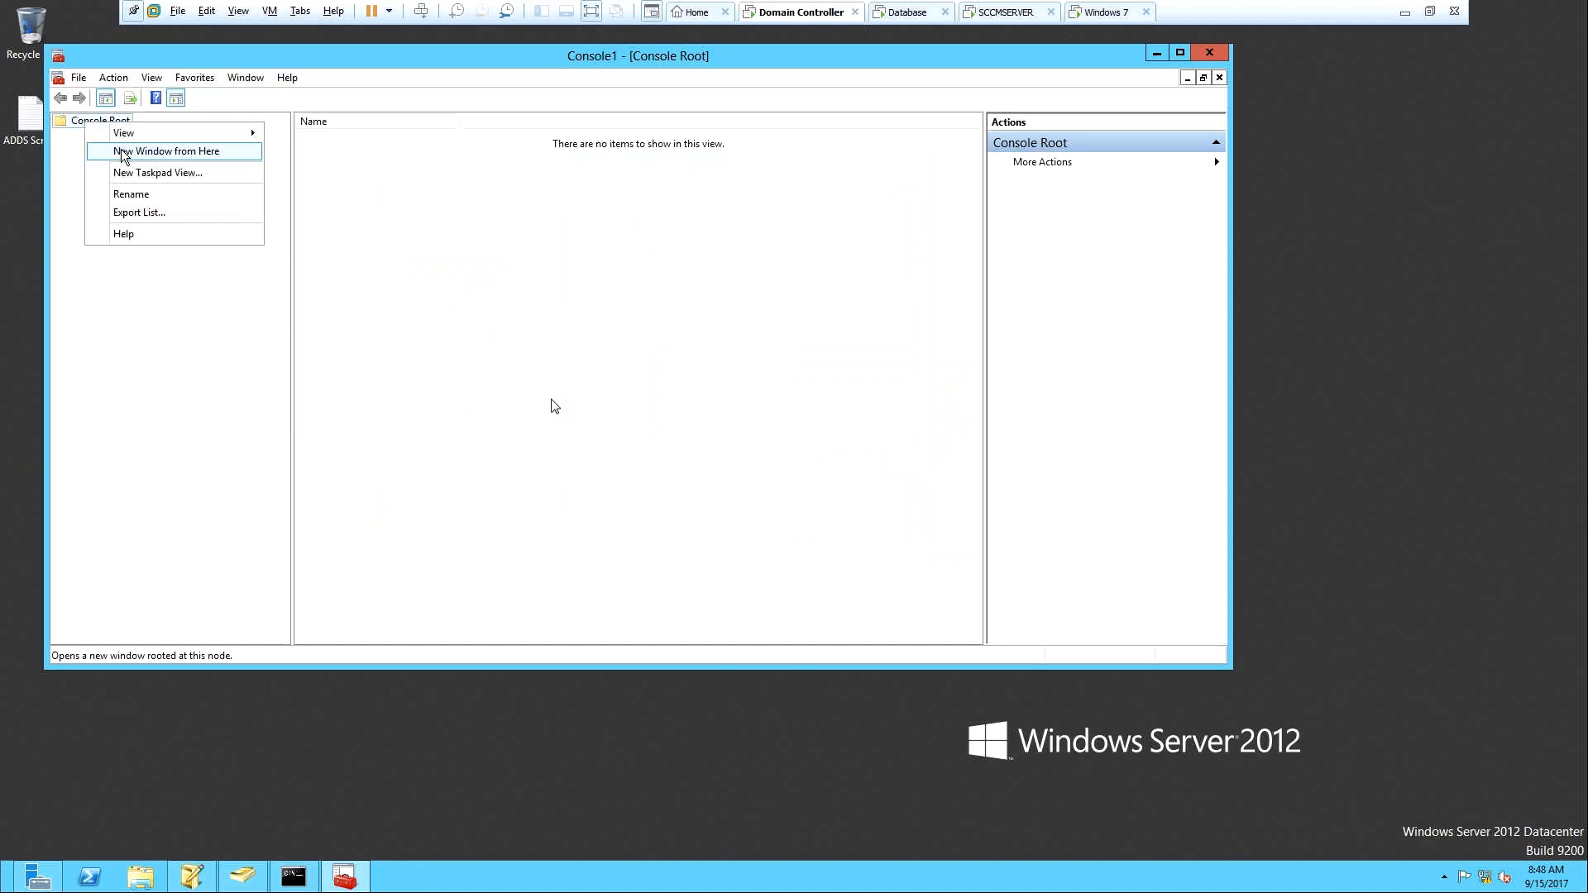
left_click(80, 78)
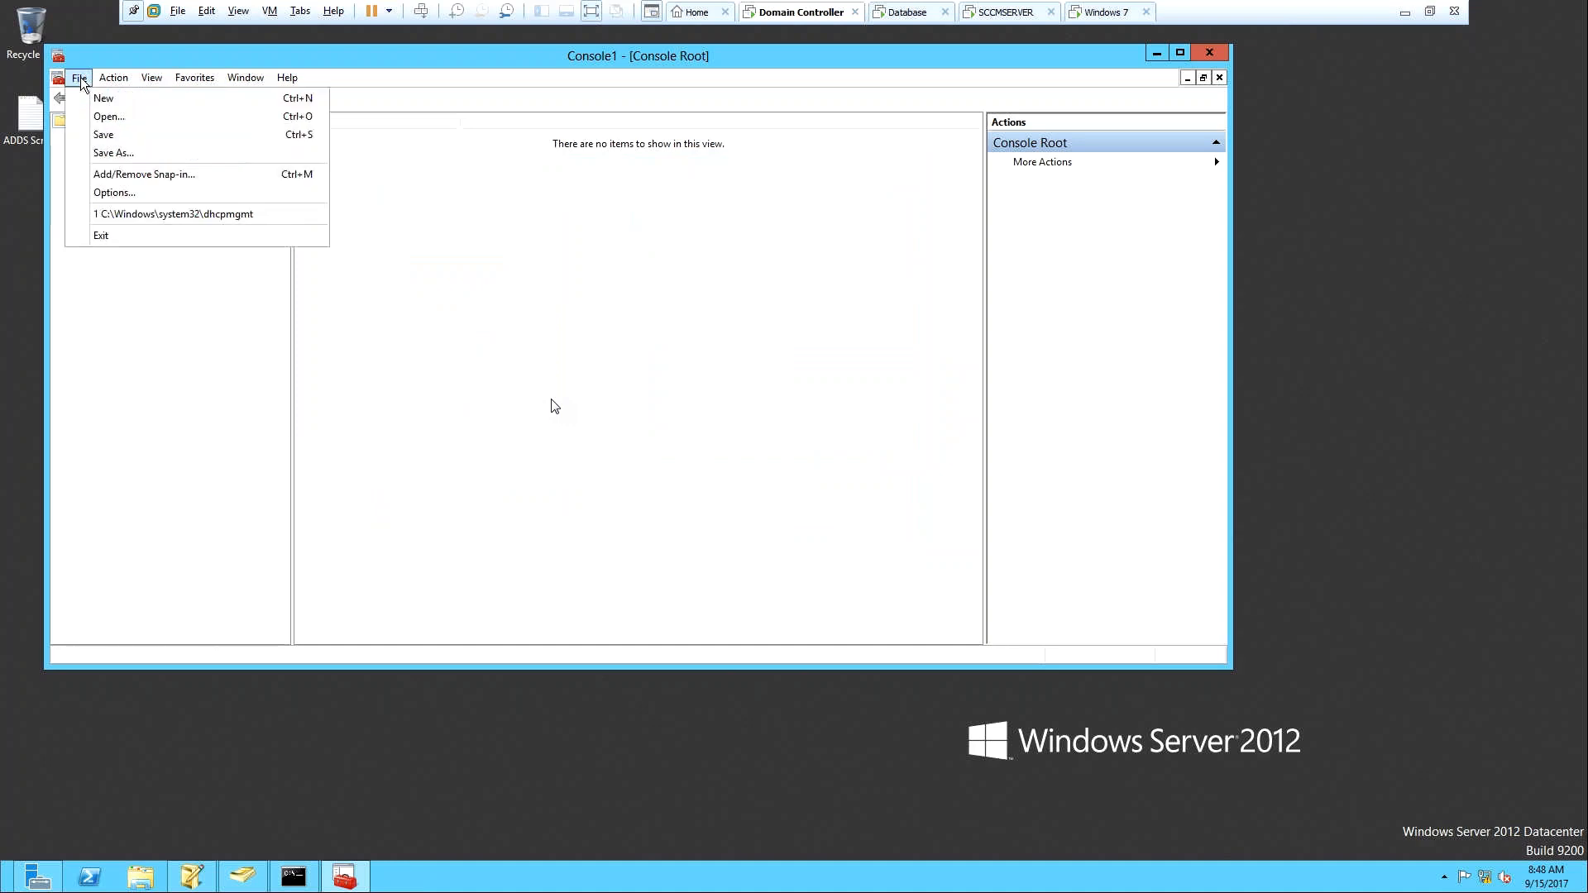
left_click(126, 174)
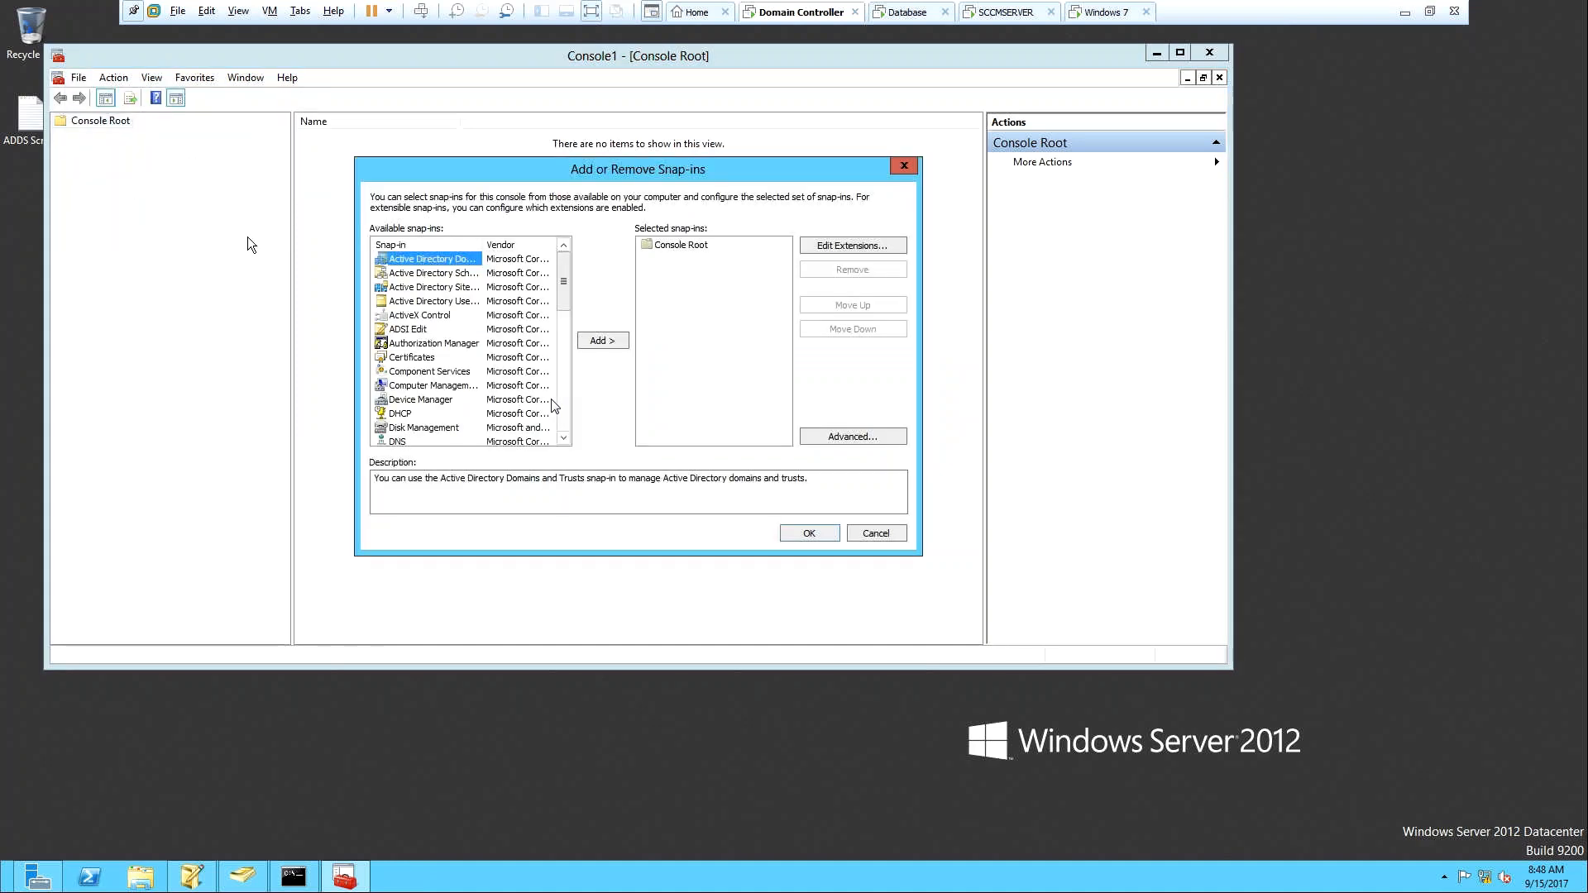
left_click_drag(519, 256, 522, 257)
left_click(493, 281)
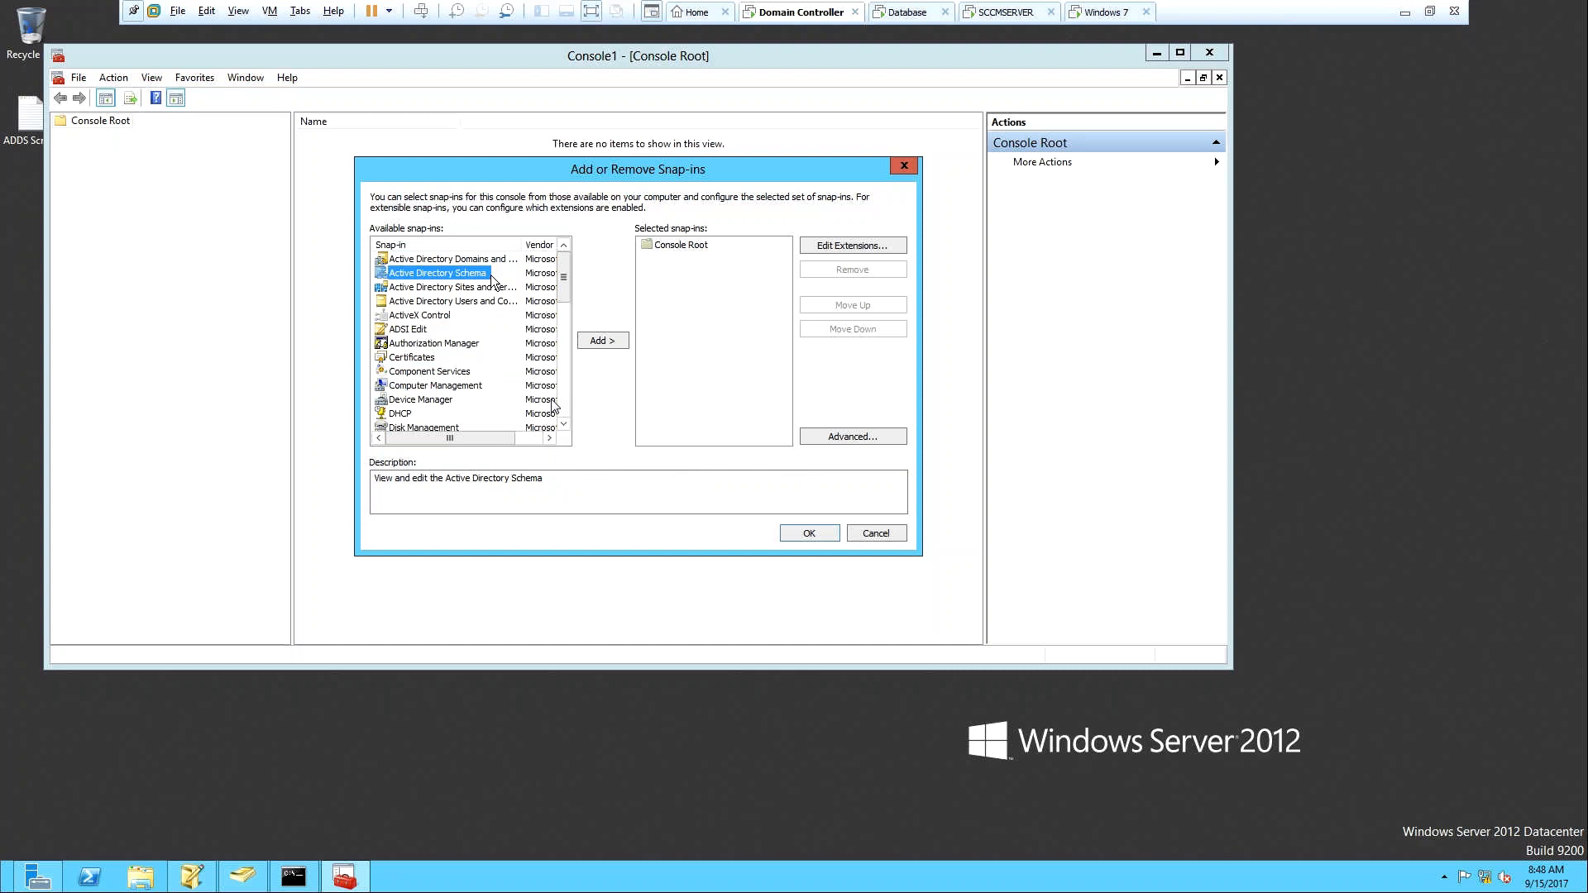
left_click(607, 343)
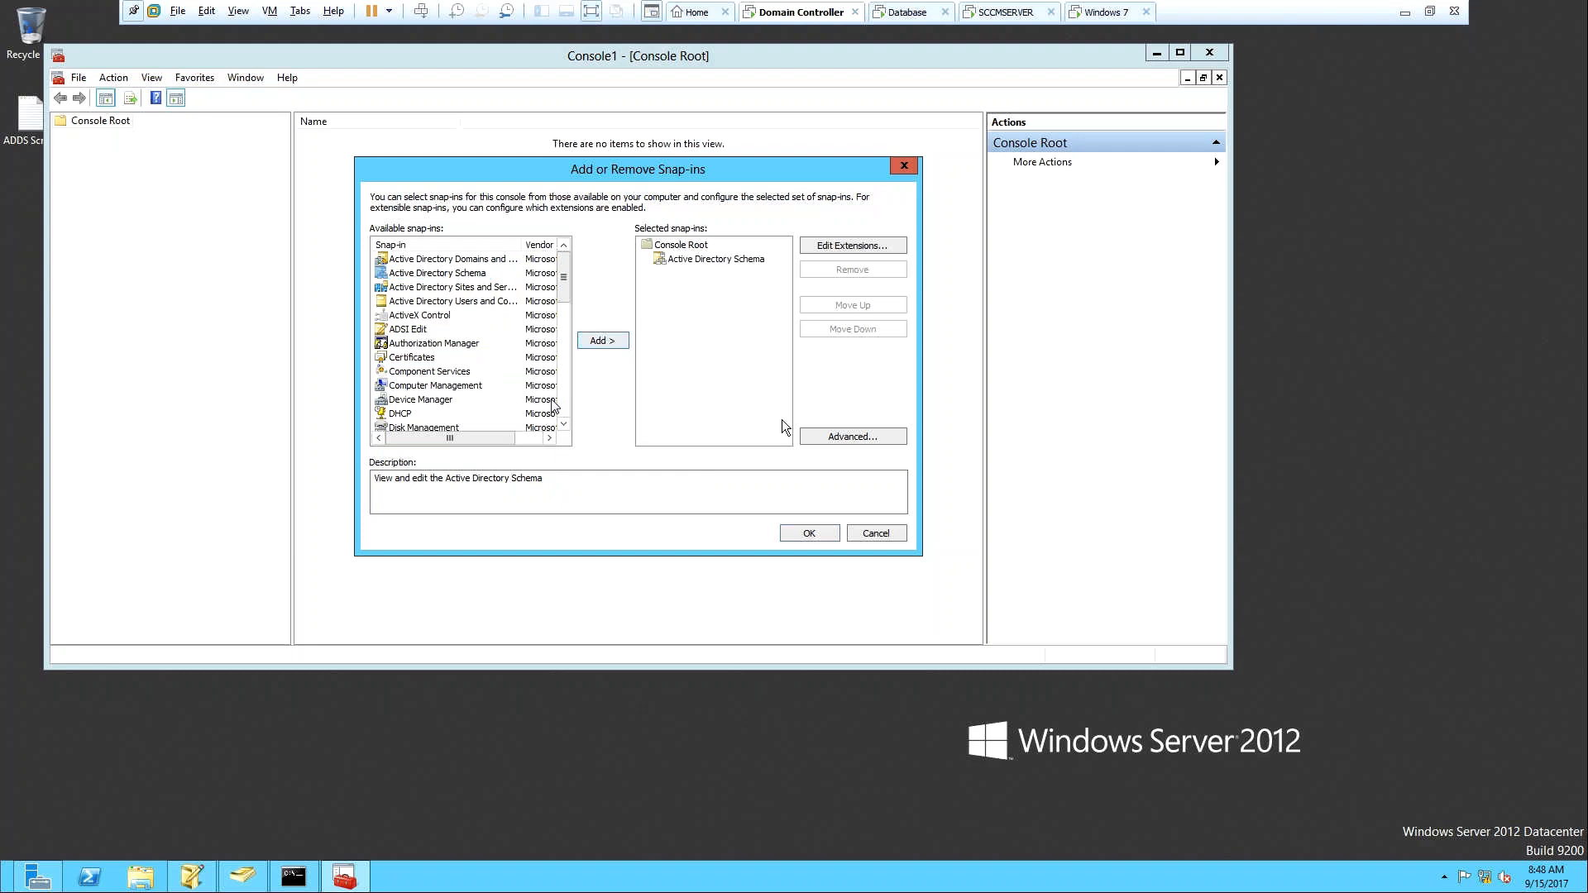
left_click(809, 534)
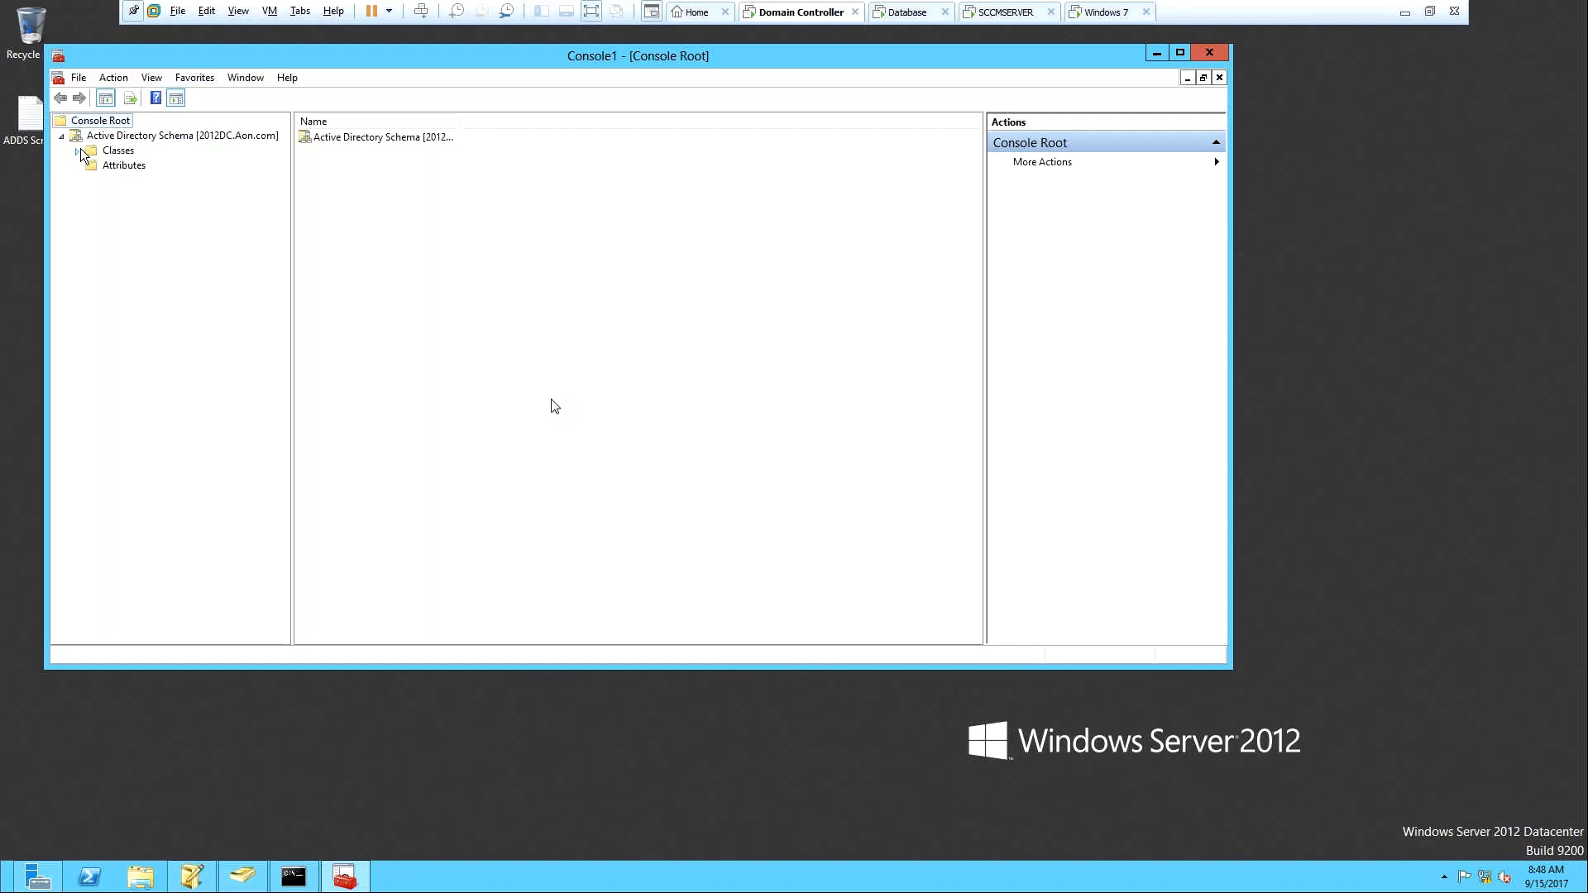
left_click(77, 154)
left_click(79, 125)
left_click(116, 165)
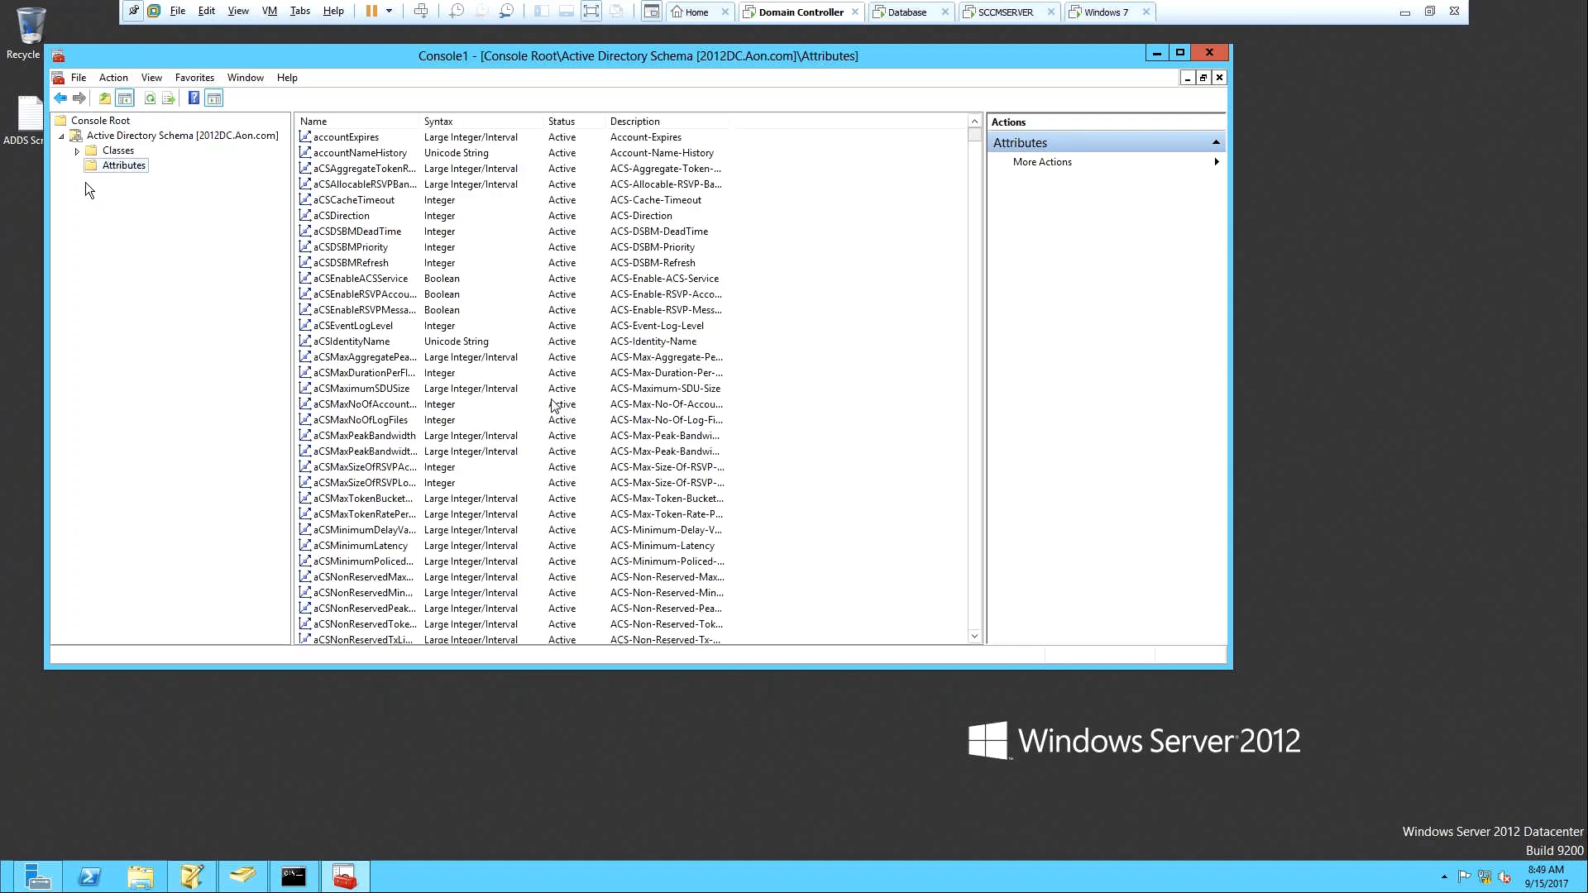
left_click(339, 263)
type("mssfu")
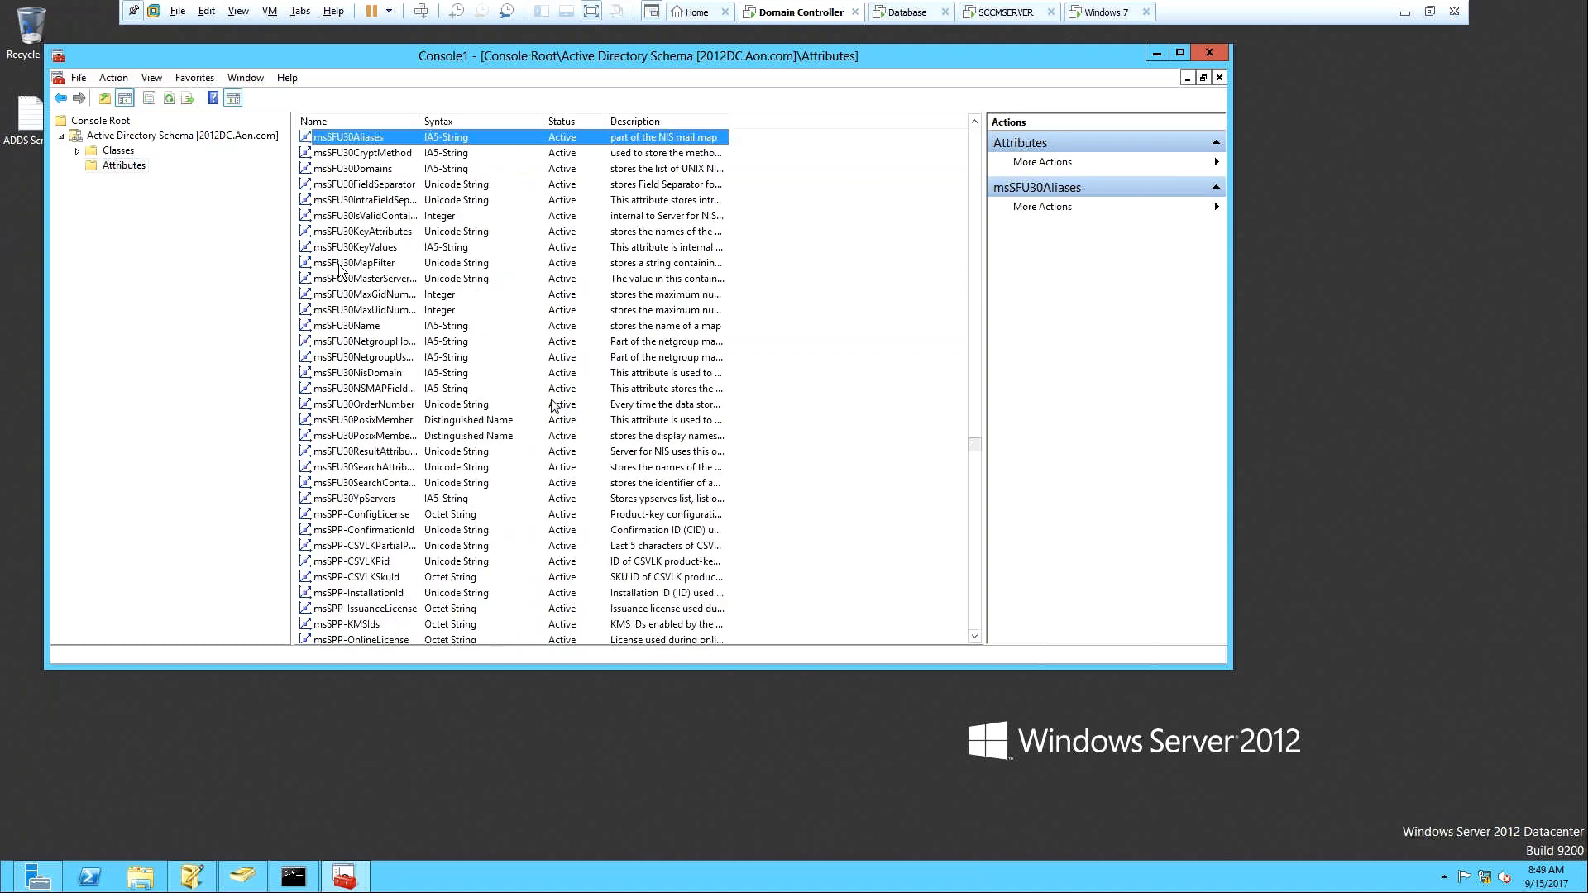
key("Down")
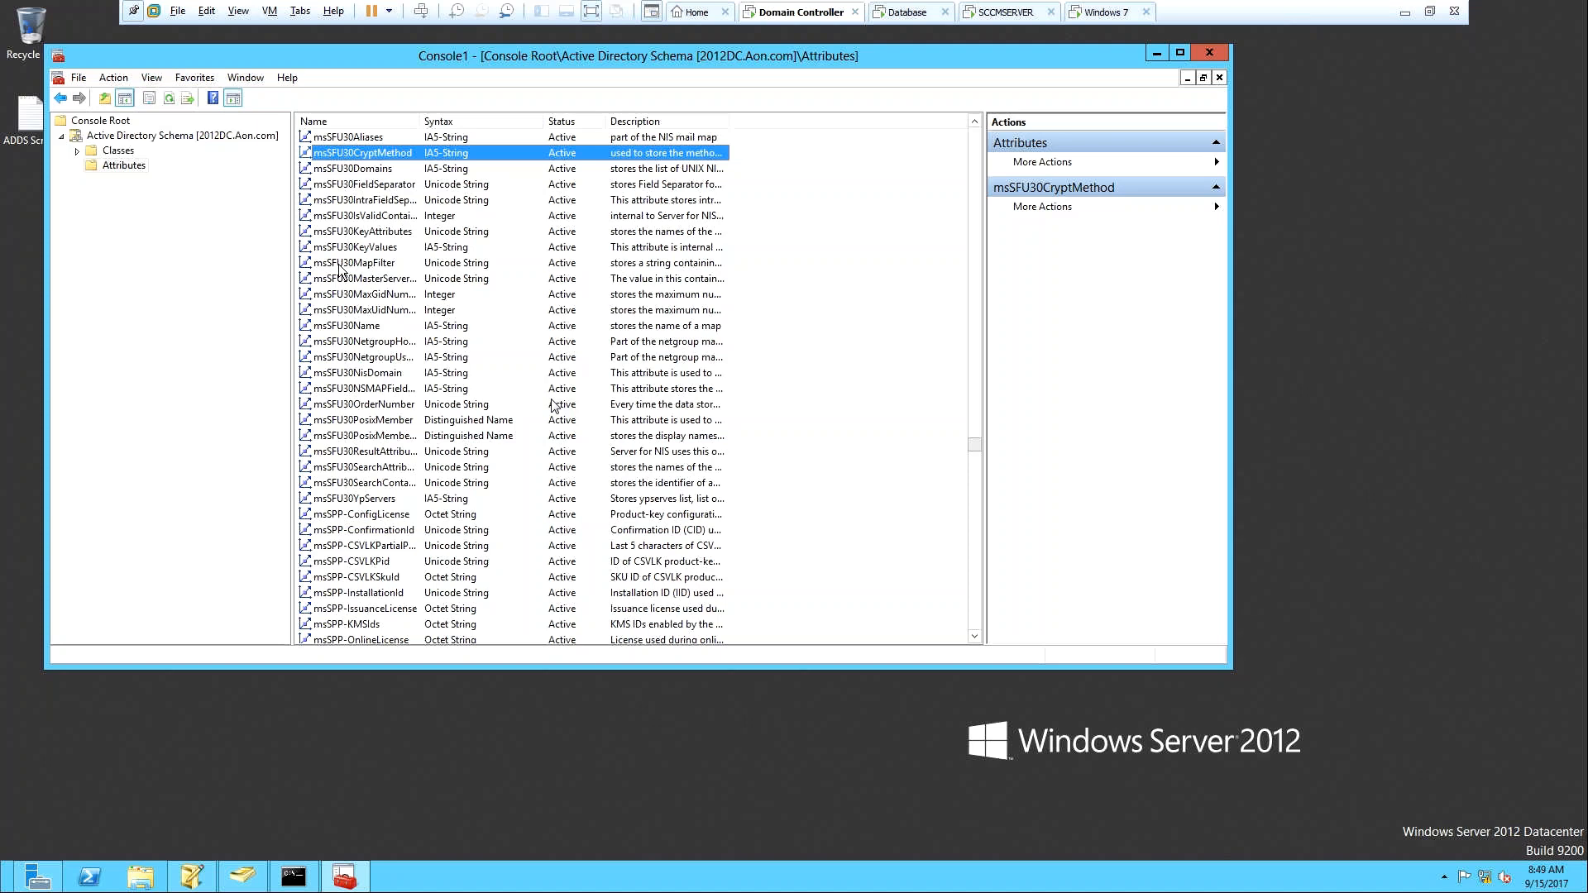
Minimize VMware and the GoToMeeting window, then bring up the SCCM Question folder in File Explorer.
left_click(1404, 11)
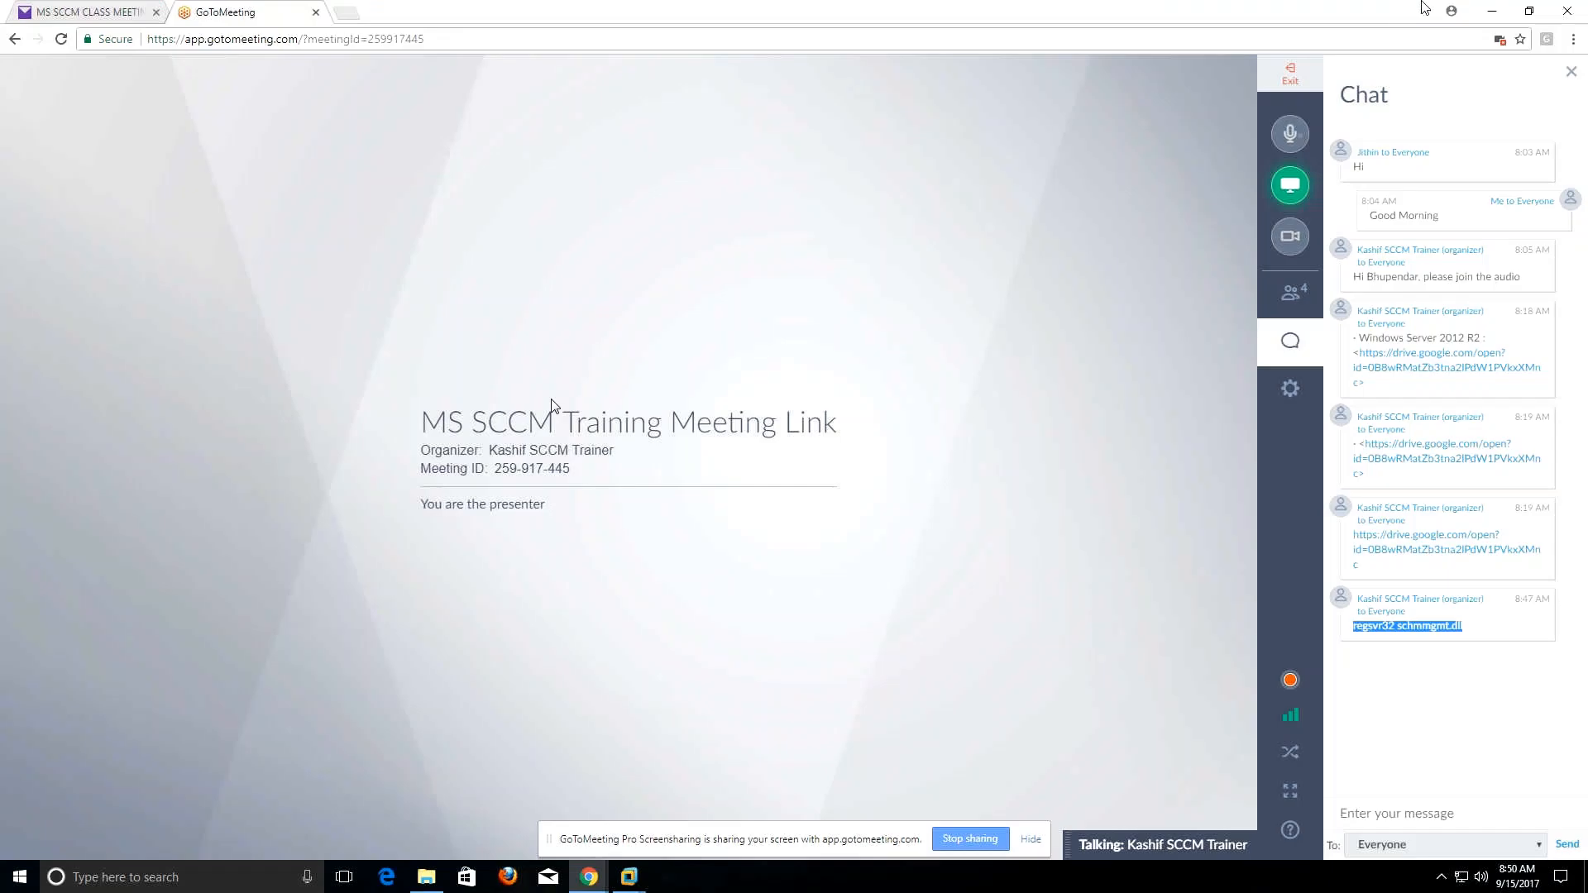
left_click(1487, 11)
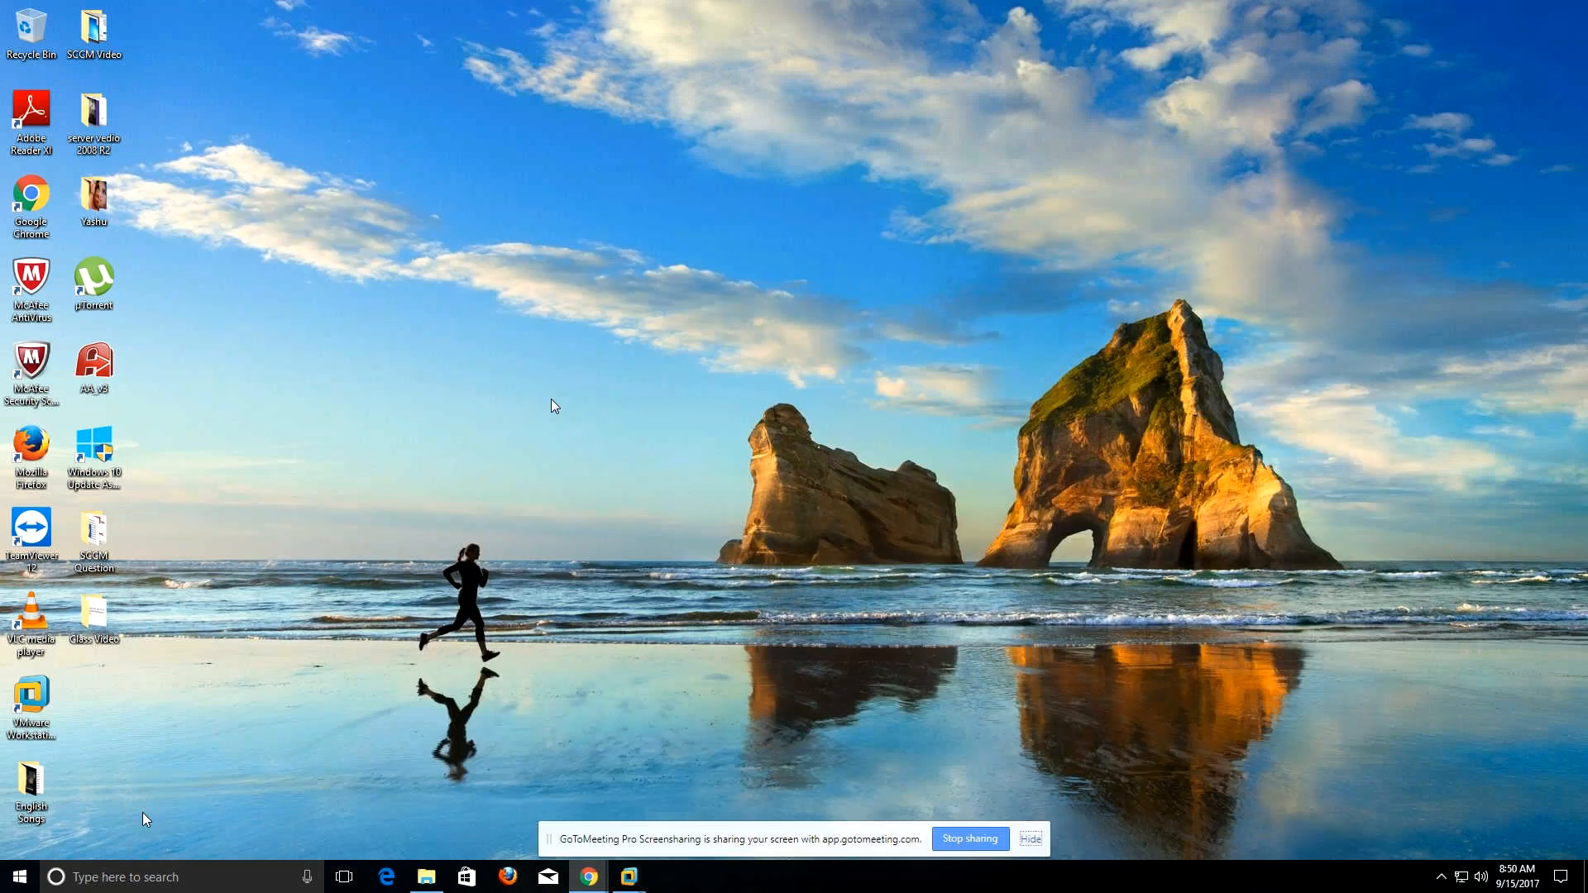
left_click(428, 877)
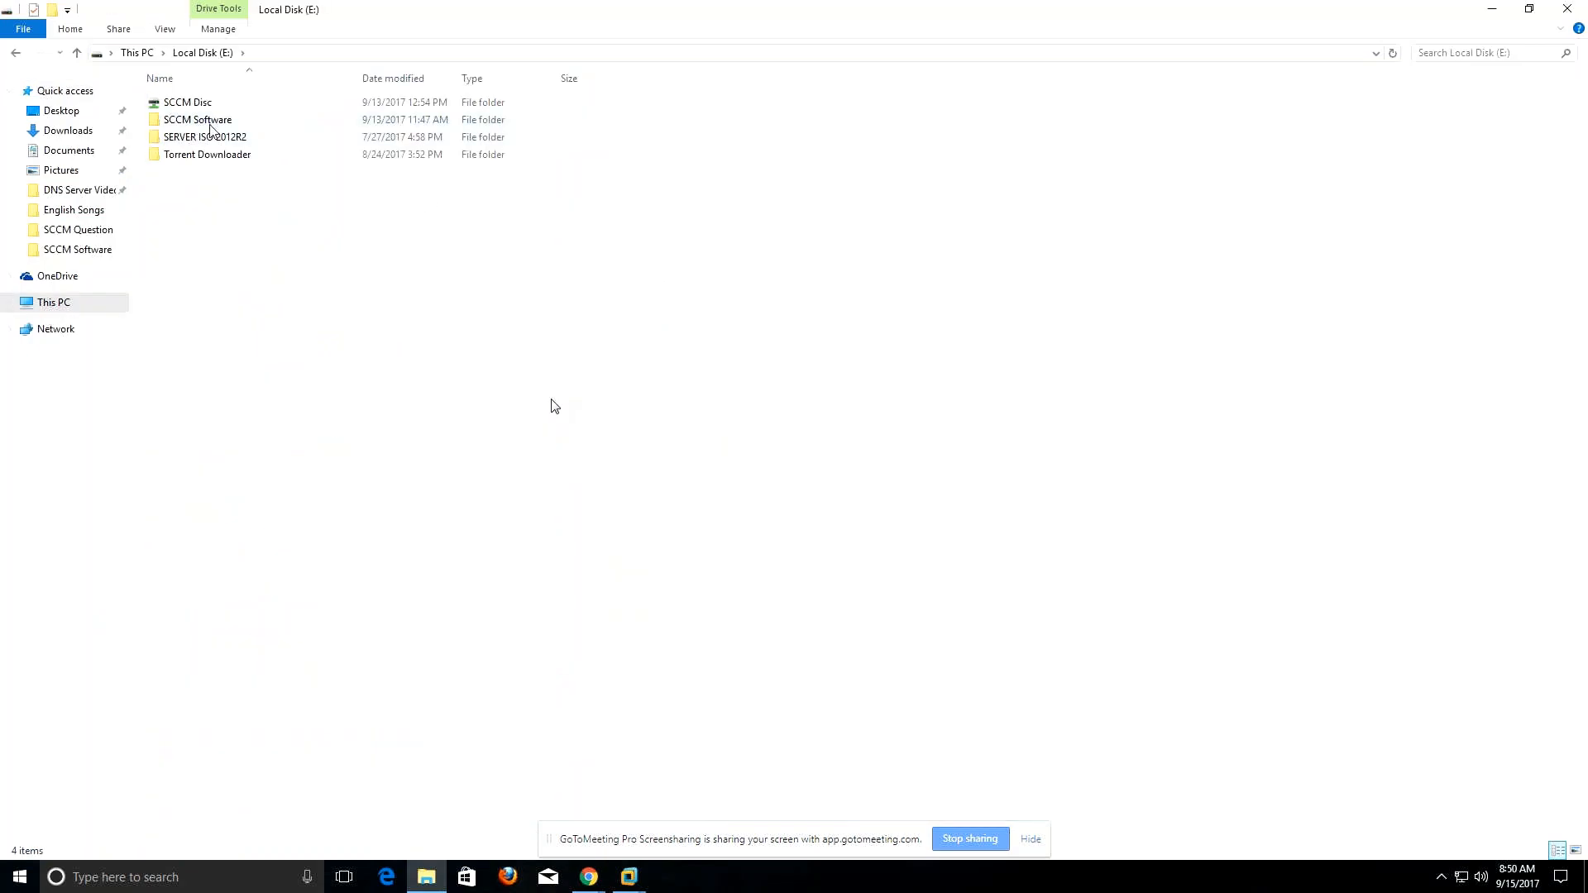
Check the SCCM folder inside SCCM Software and copy it into the VM.
double_click(210, 125)
double_click(187, 137)
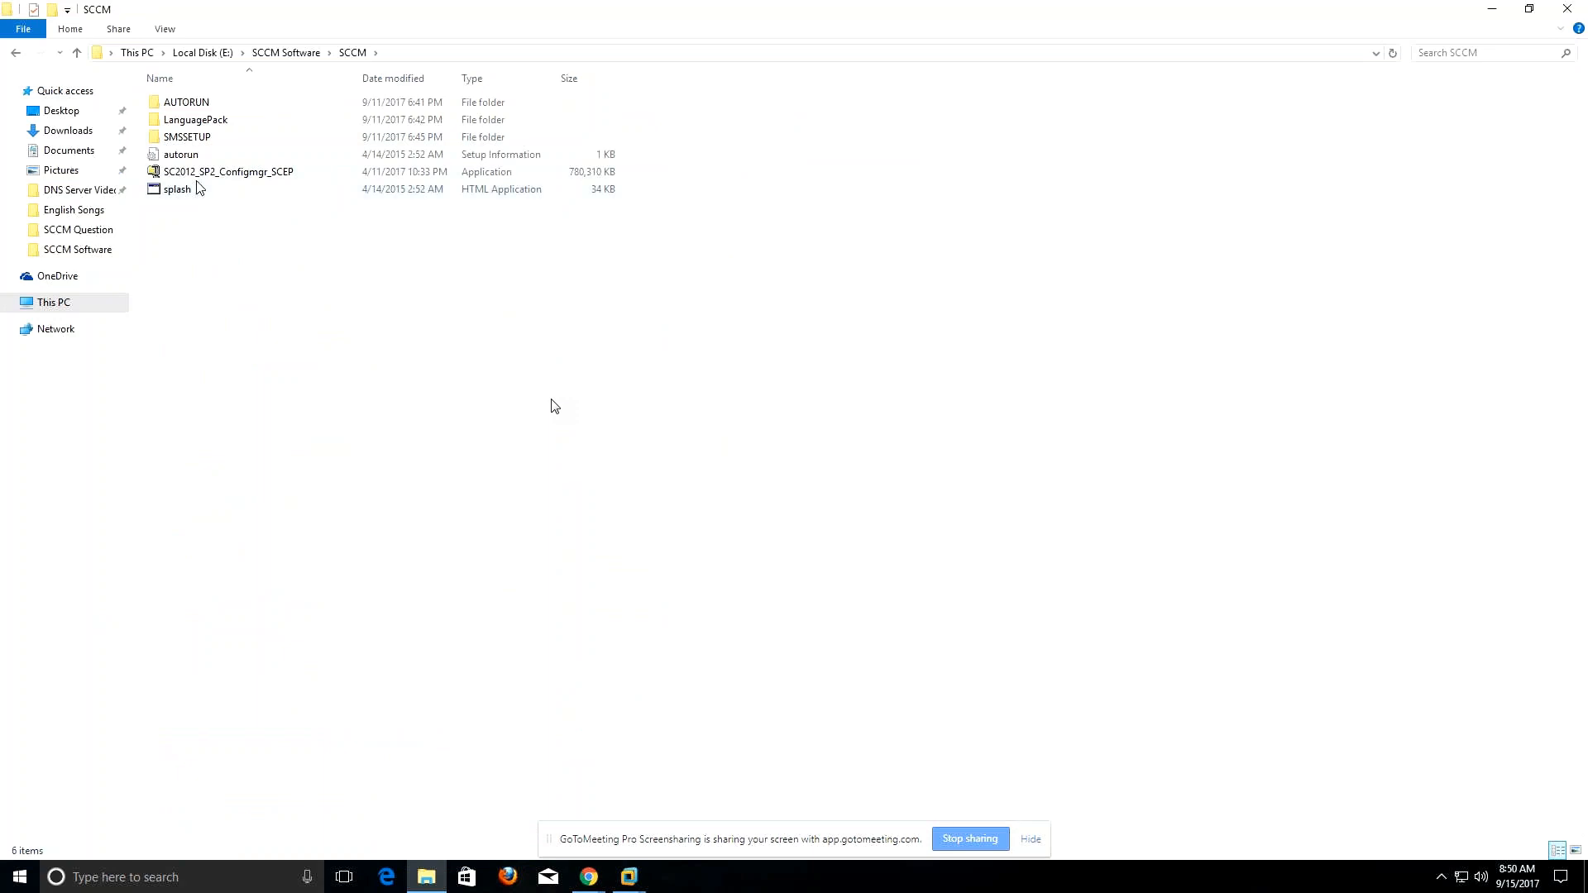
left_click(285, 52)
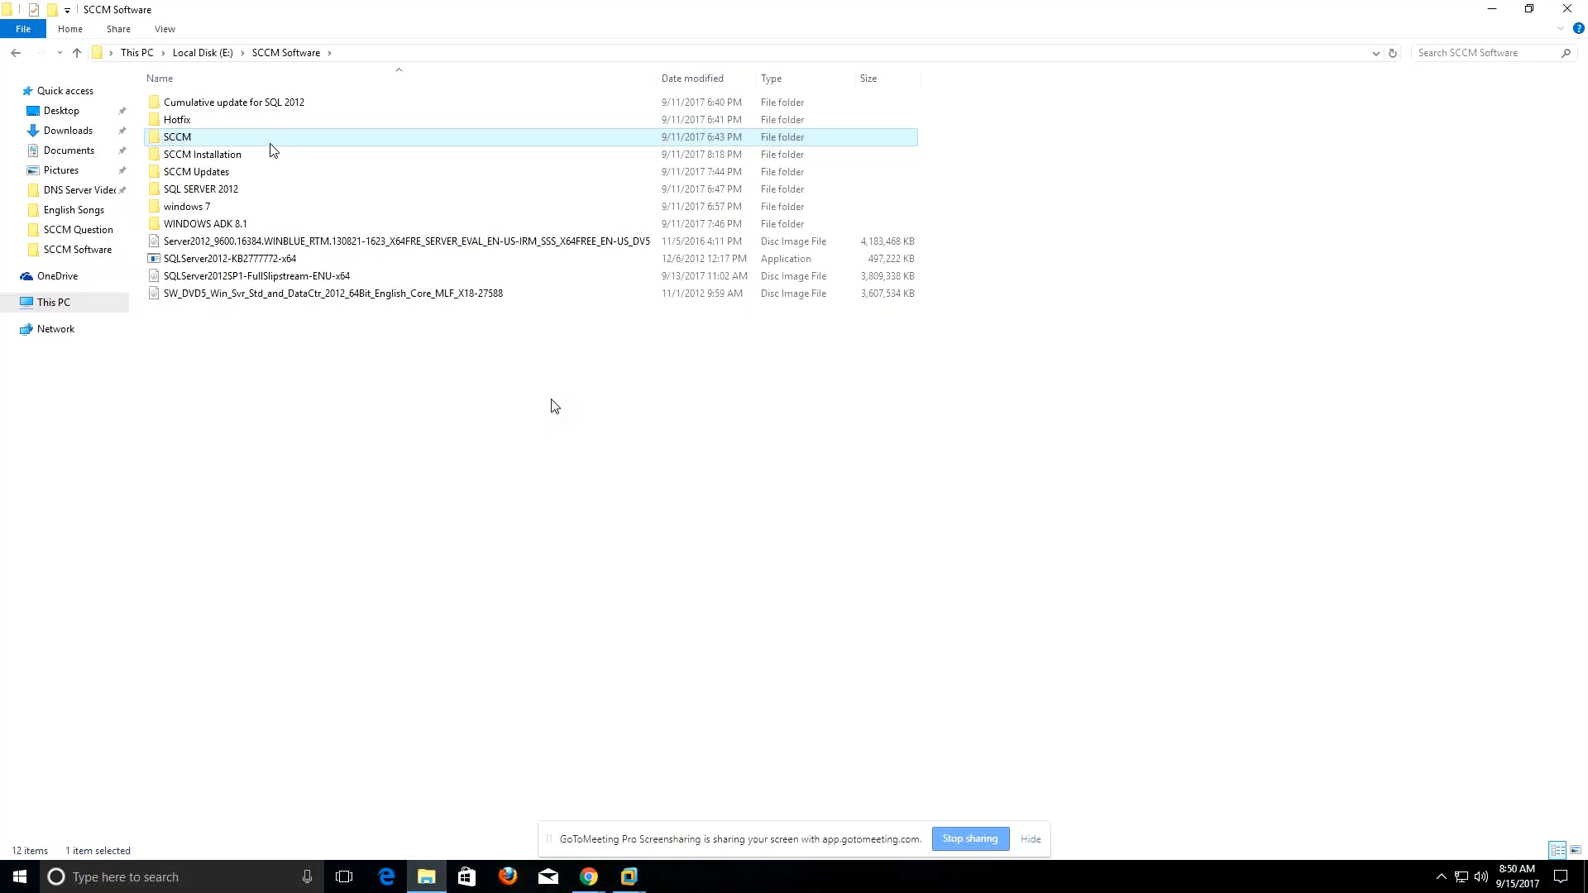
left_click(1486, 10)
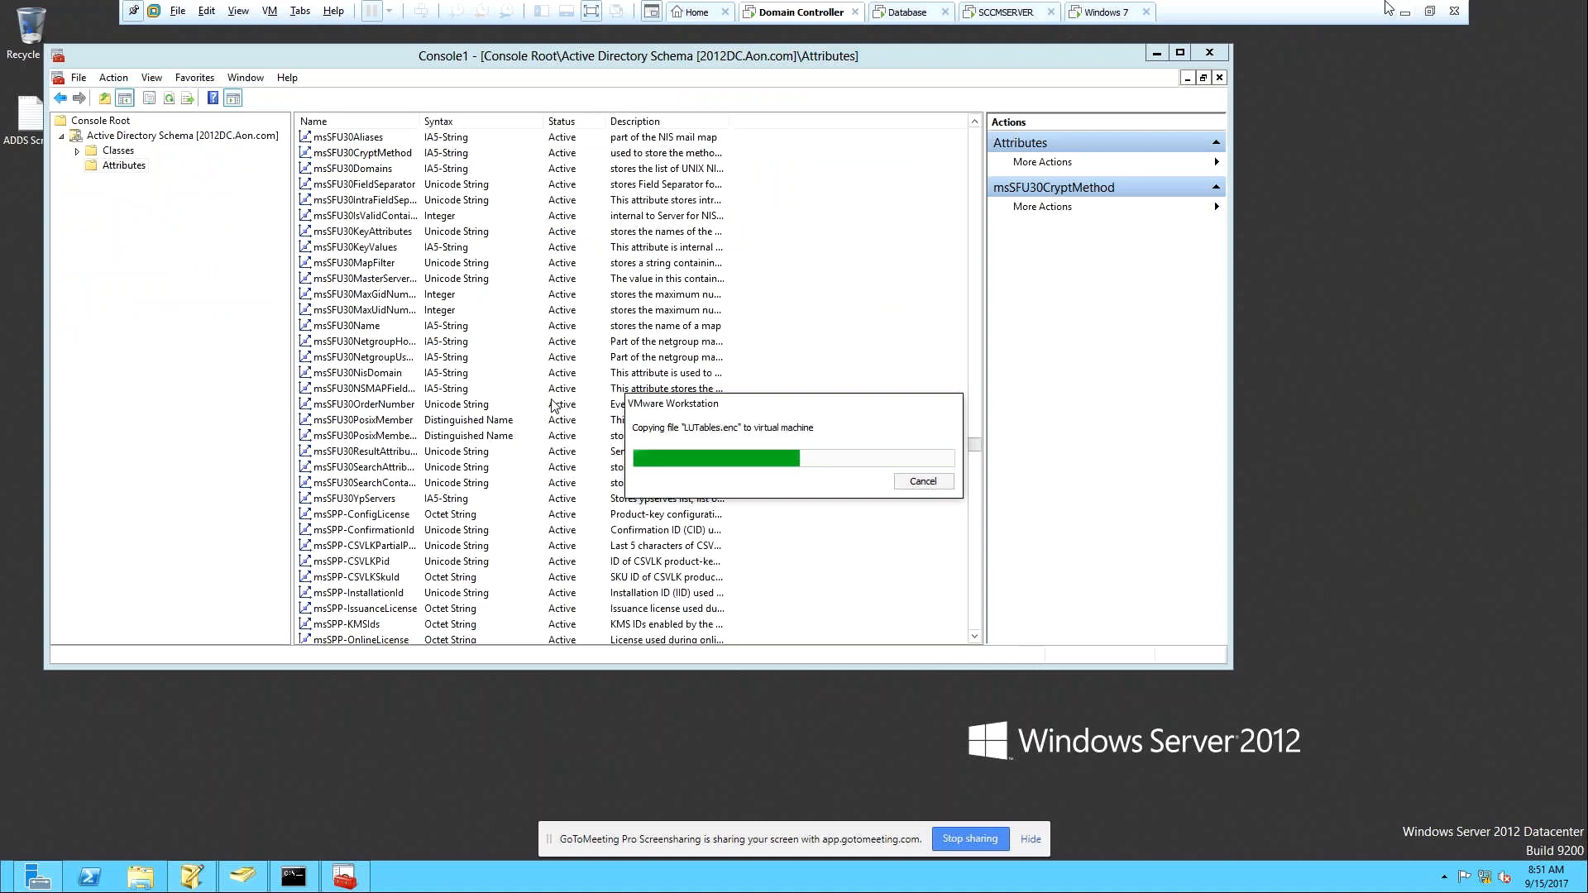
Minimize VMware Workstation to show the host Windows 10 desktop.
left_click(1409, 14)
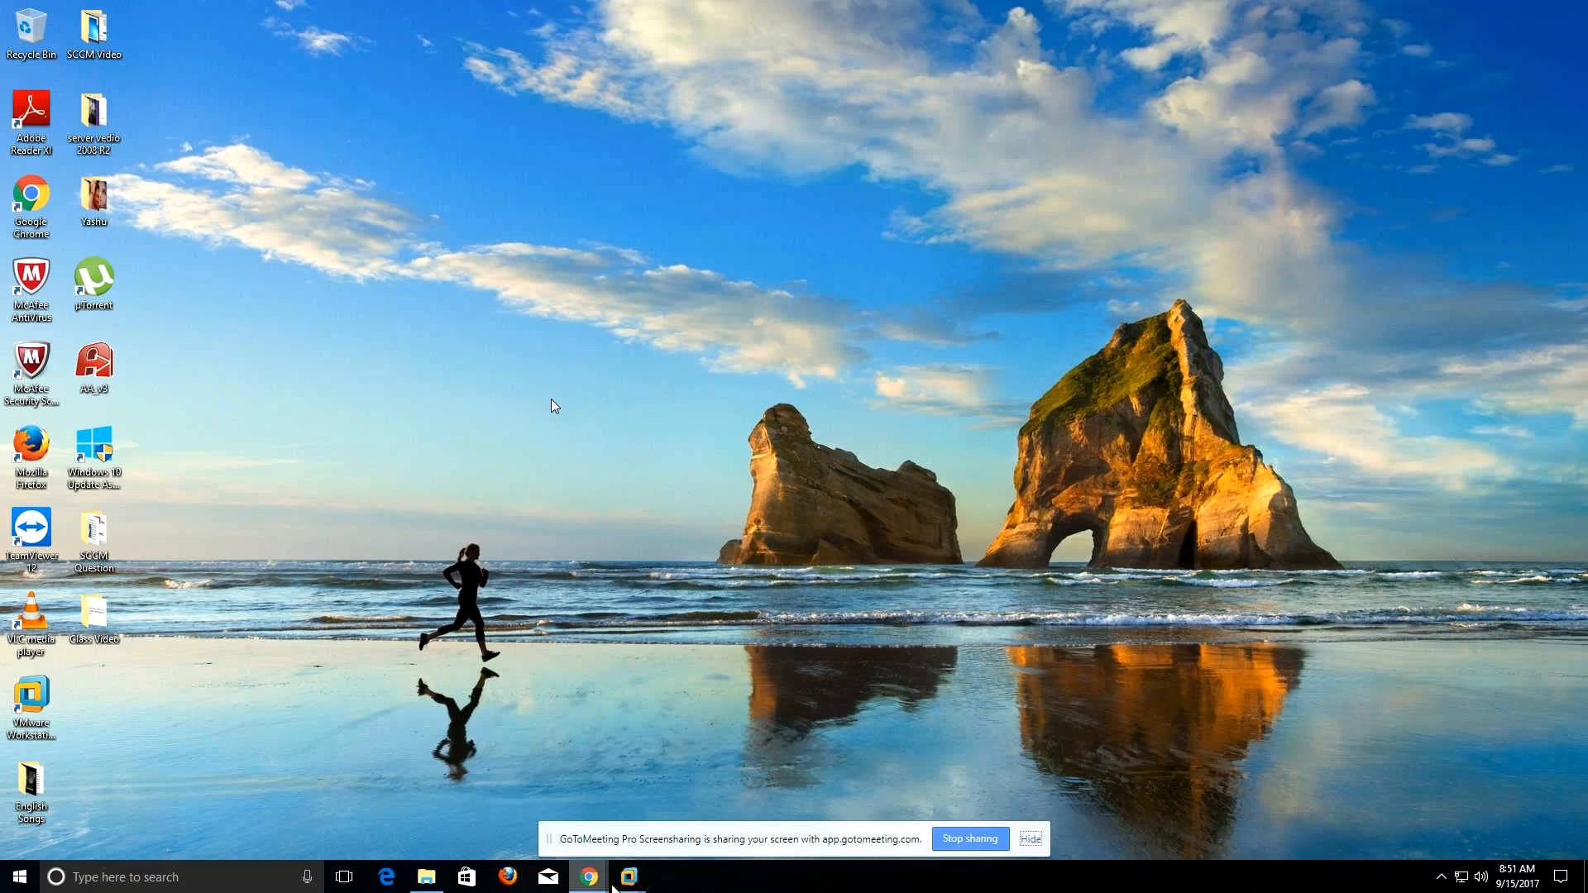
Restore the Domain Controller VM from its VMware taskbar thumbnail once copying finishes.
mouse_move(626, 881)
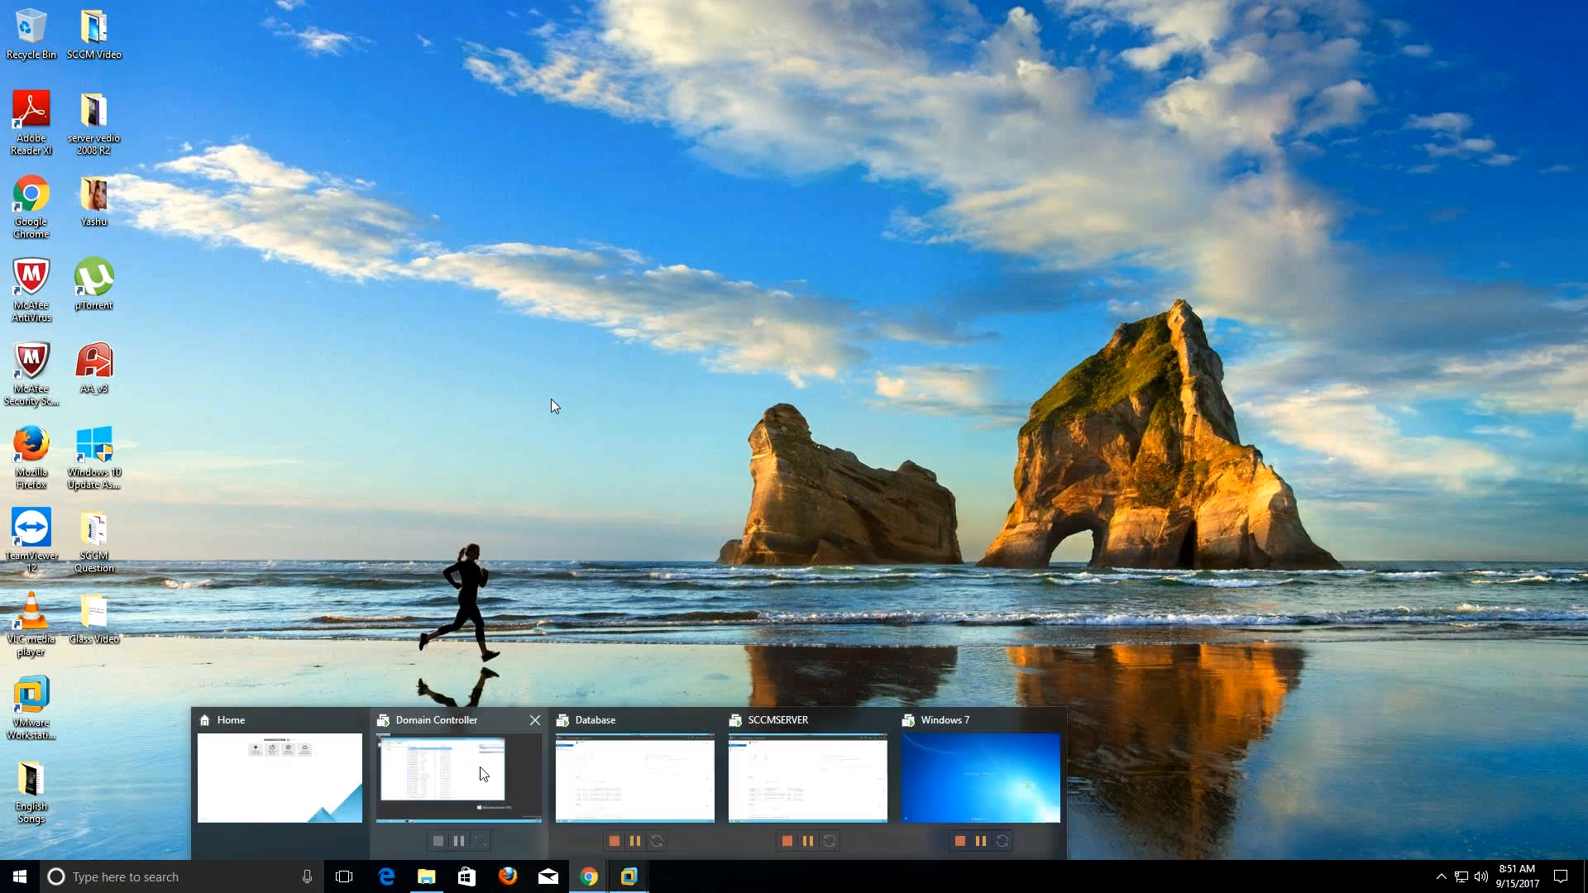
left_click(484, 774)
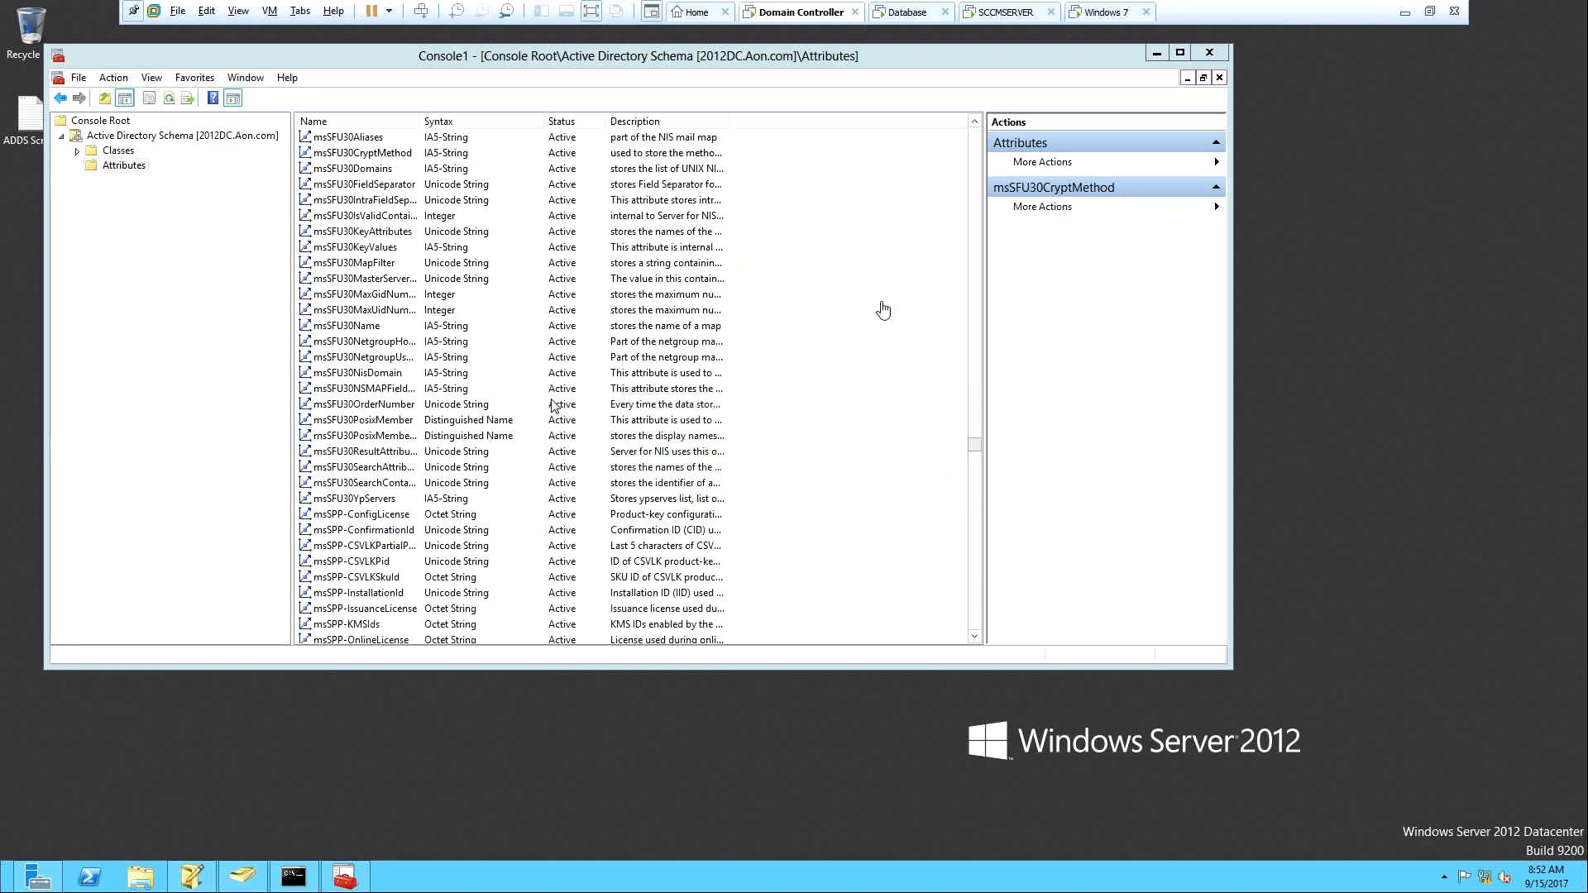
Minimize Console1 and right-click the empty Domain Controller desktop.
left_click(1157, 53)
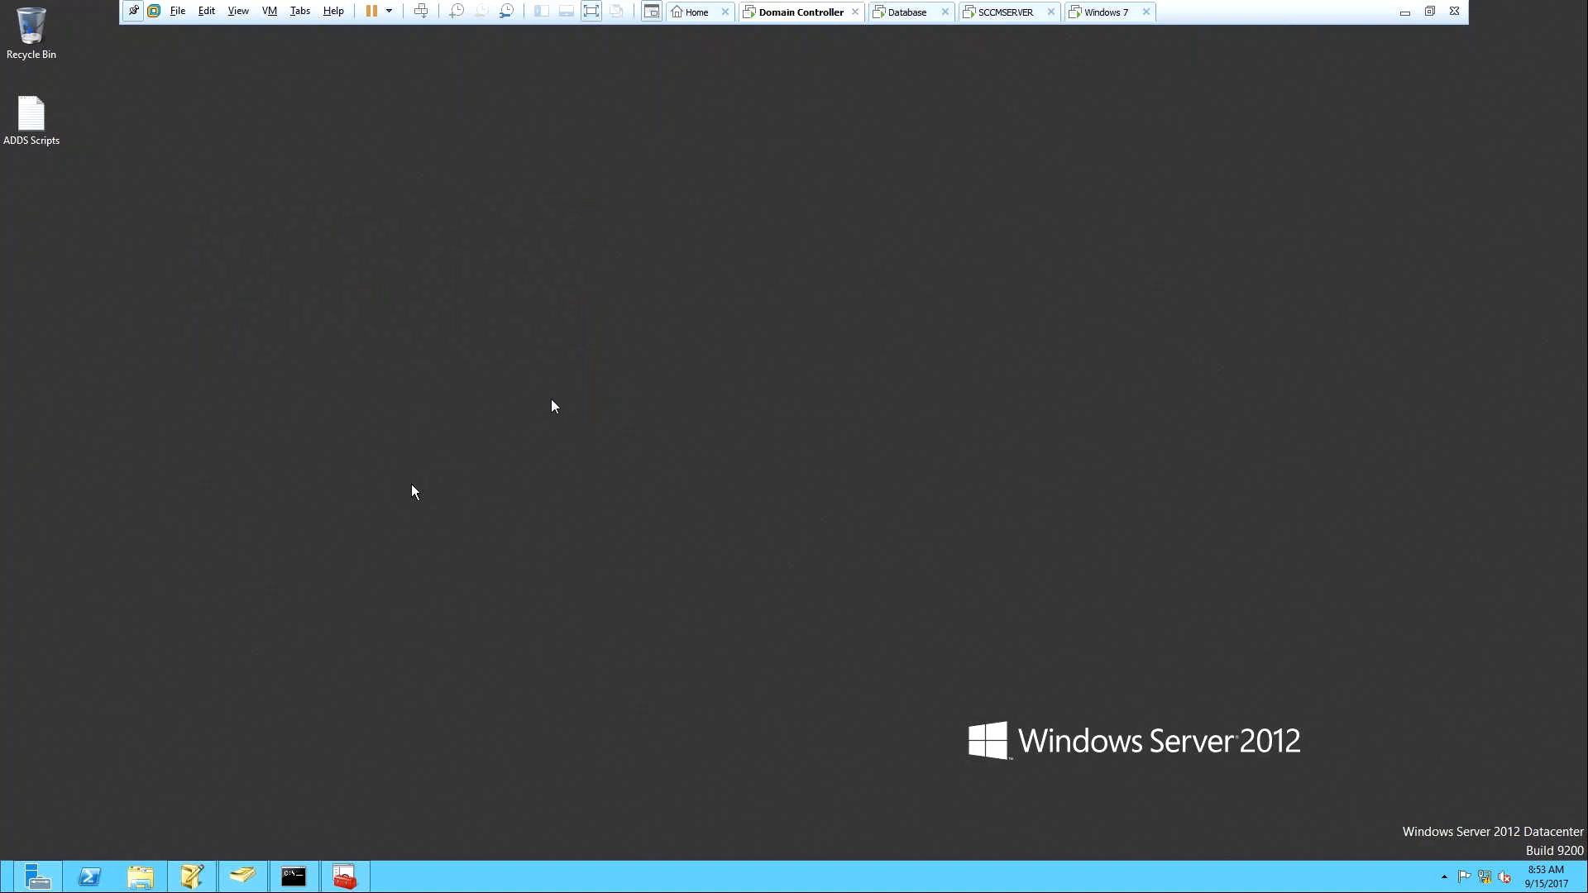
right_click(791, 218)
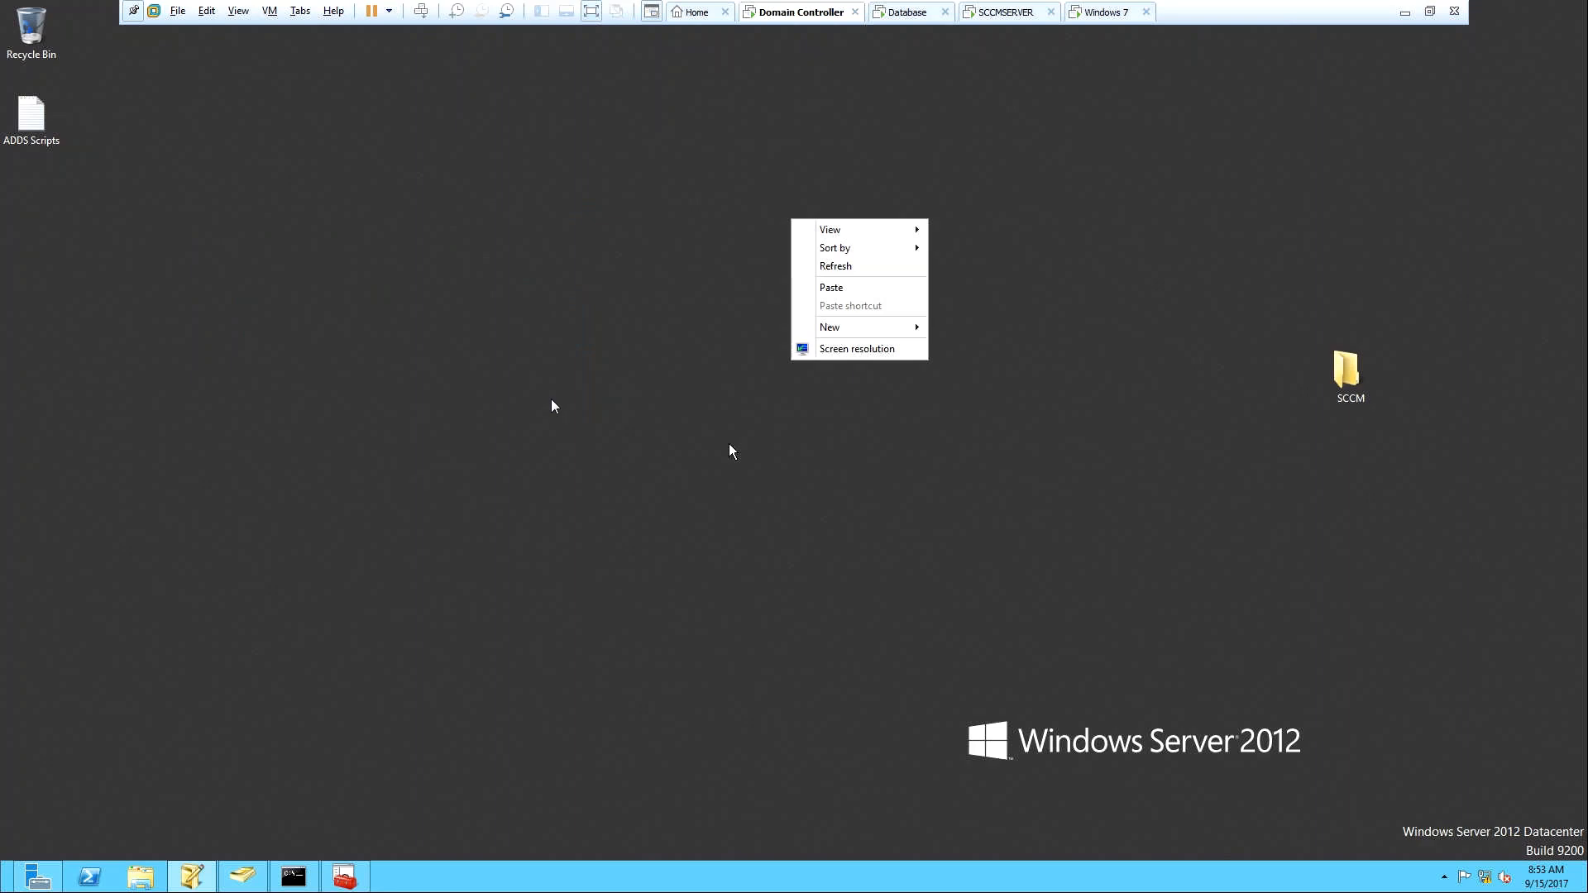
Paste the SCCM folder onto the Domain Controller desktop and open it.
left_click(852, 288)
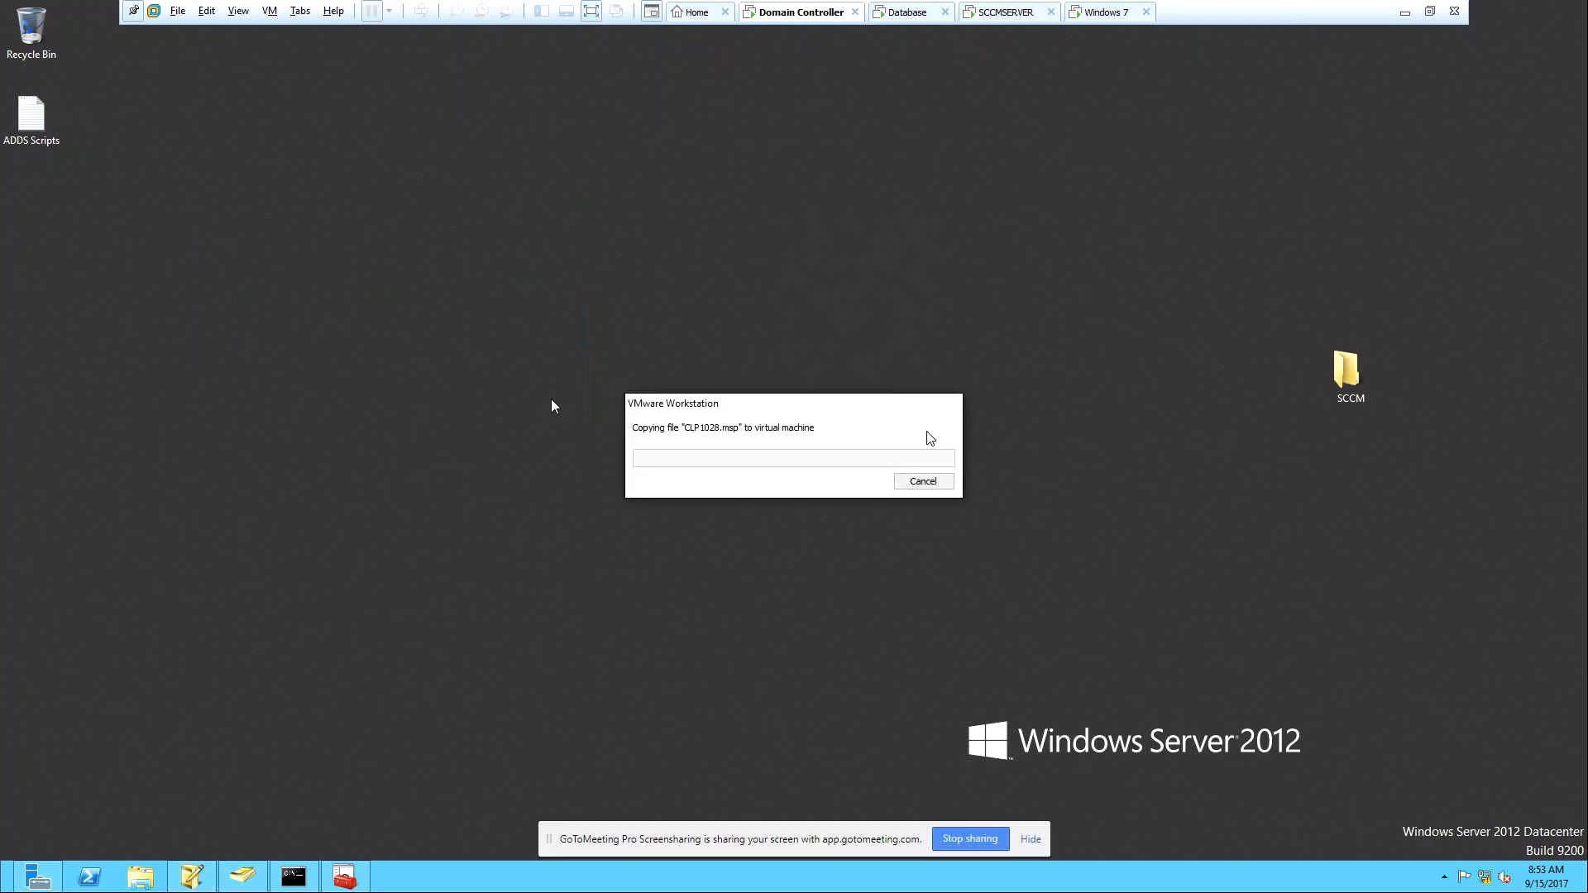
left_click(927, 480)
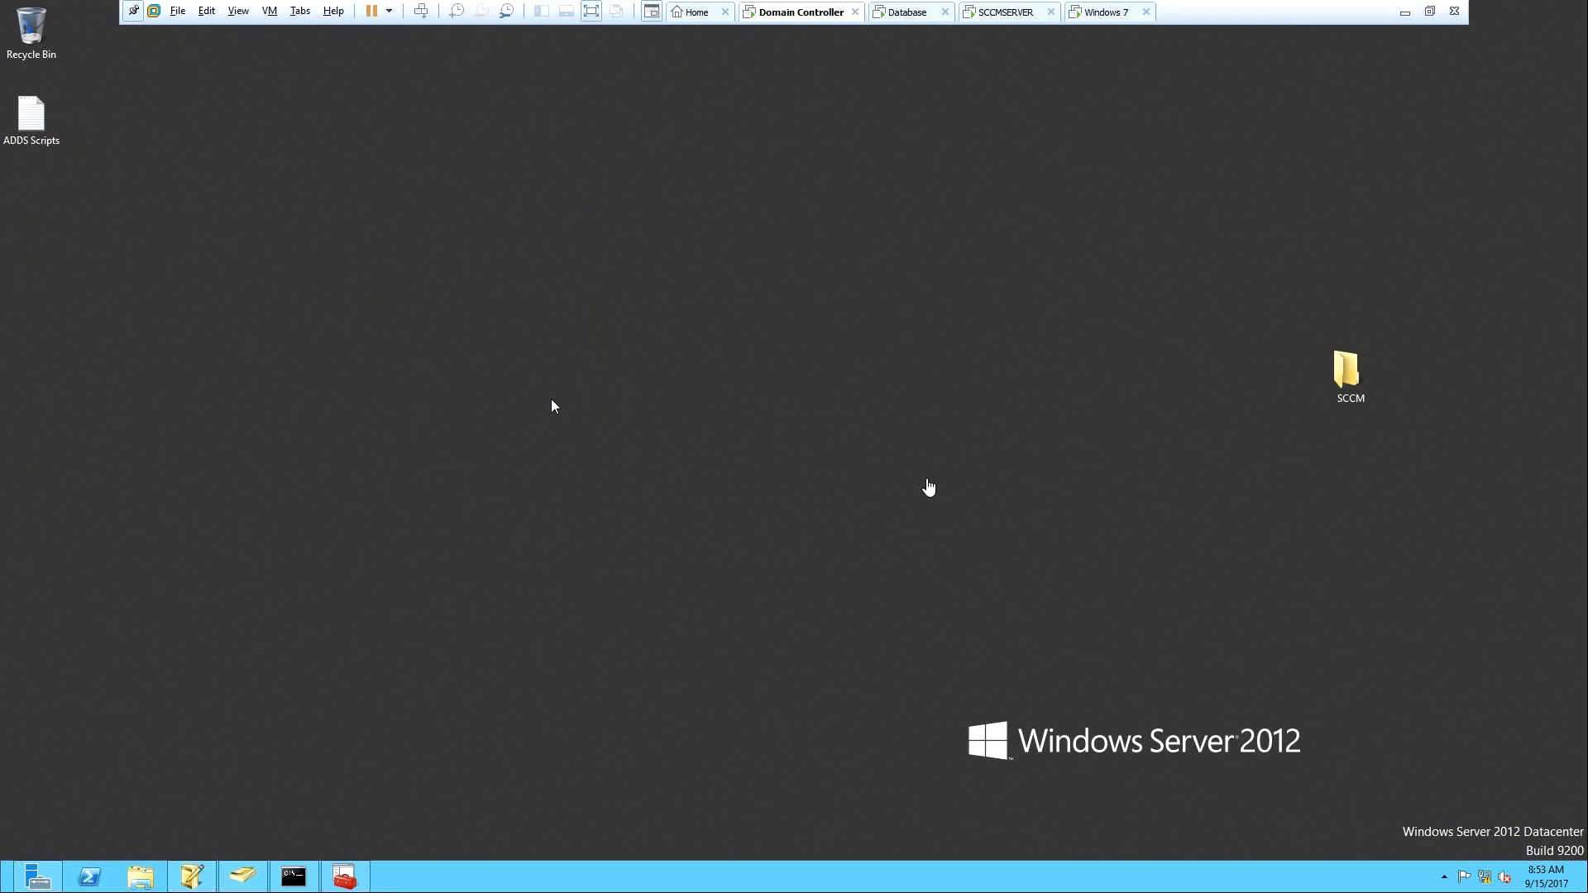
double_click(1350, 379)
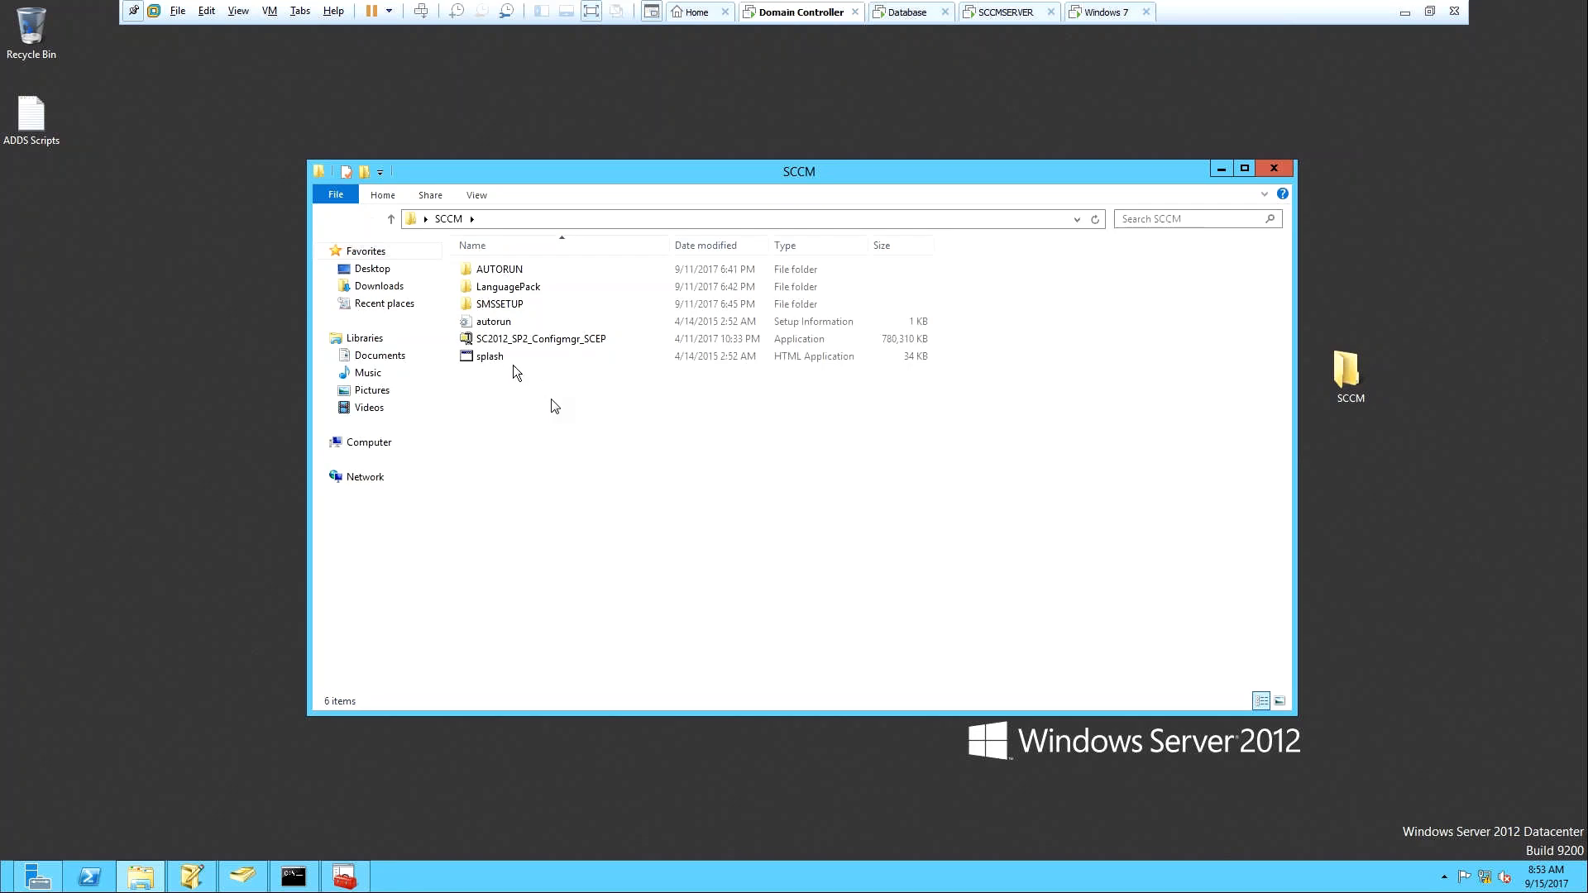
Navigate into SMSSETUP\BIN\X64 and locate the extadsch application.
double_click(508, 303)
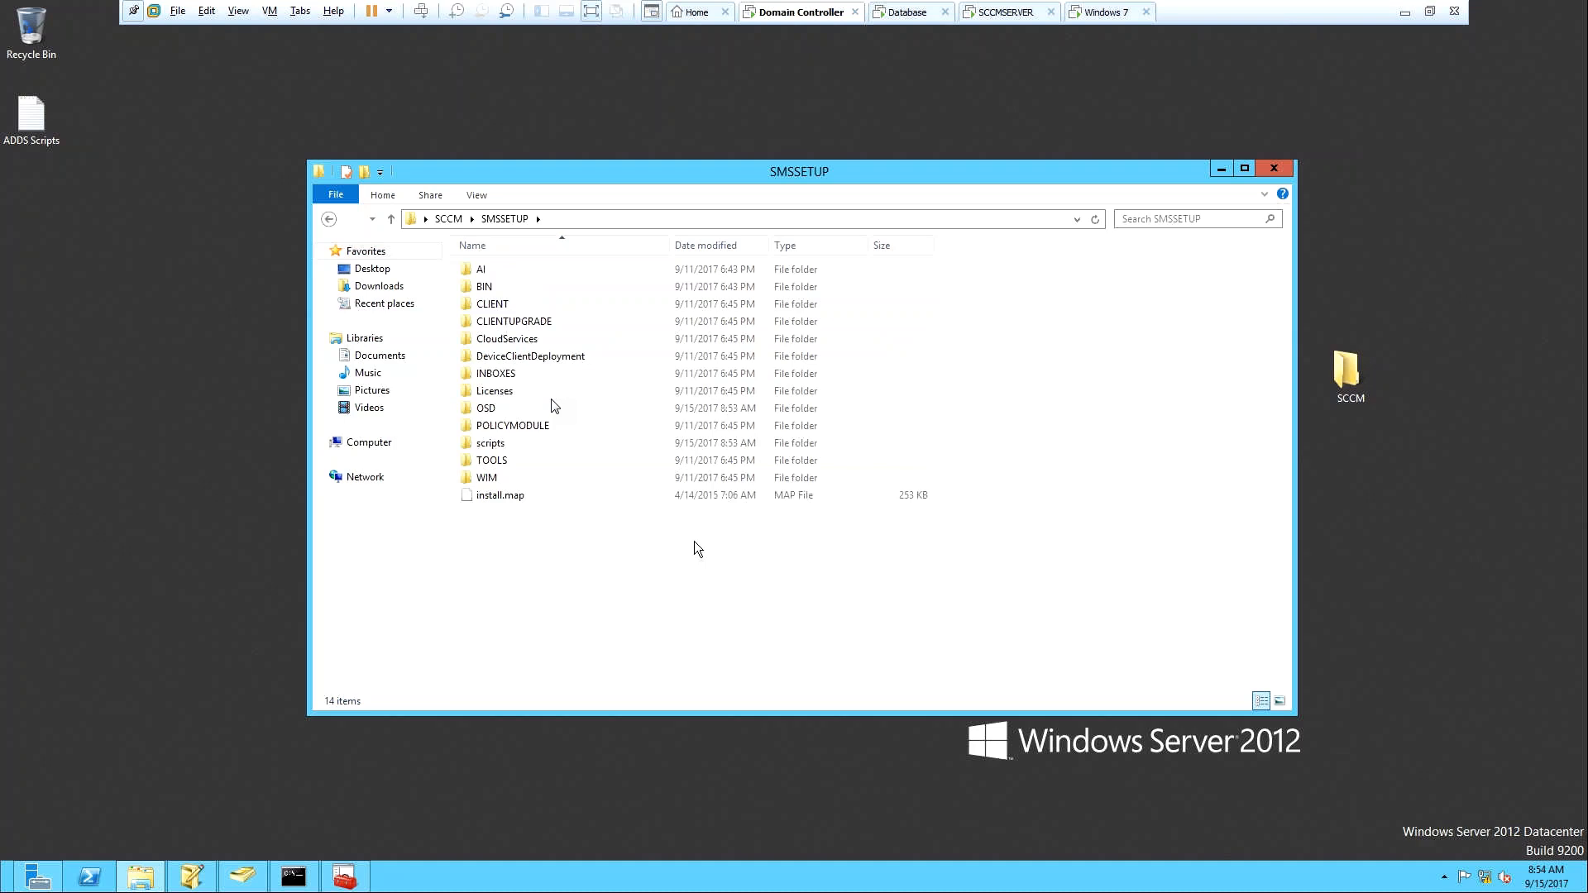
double_click(494, 286)
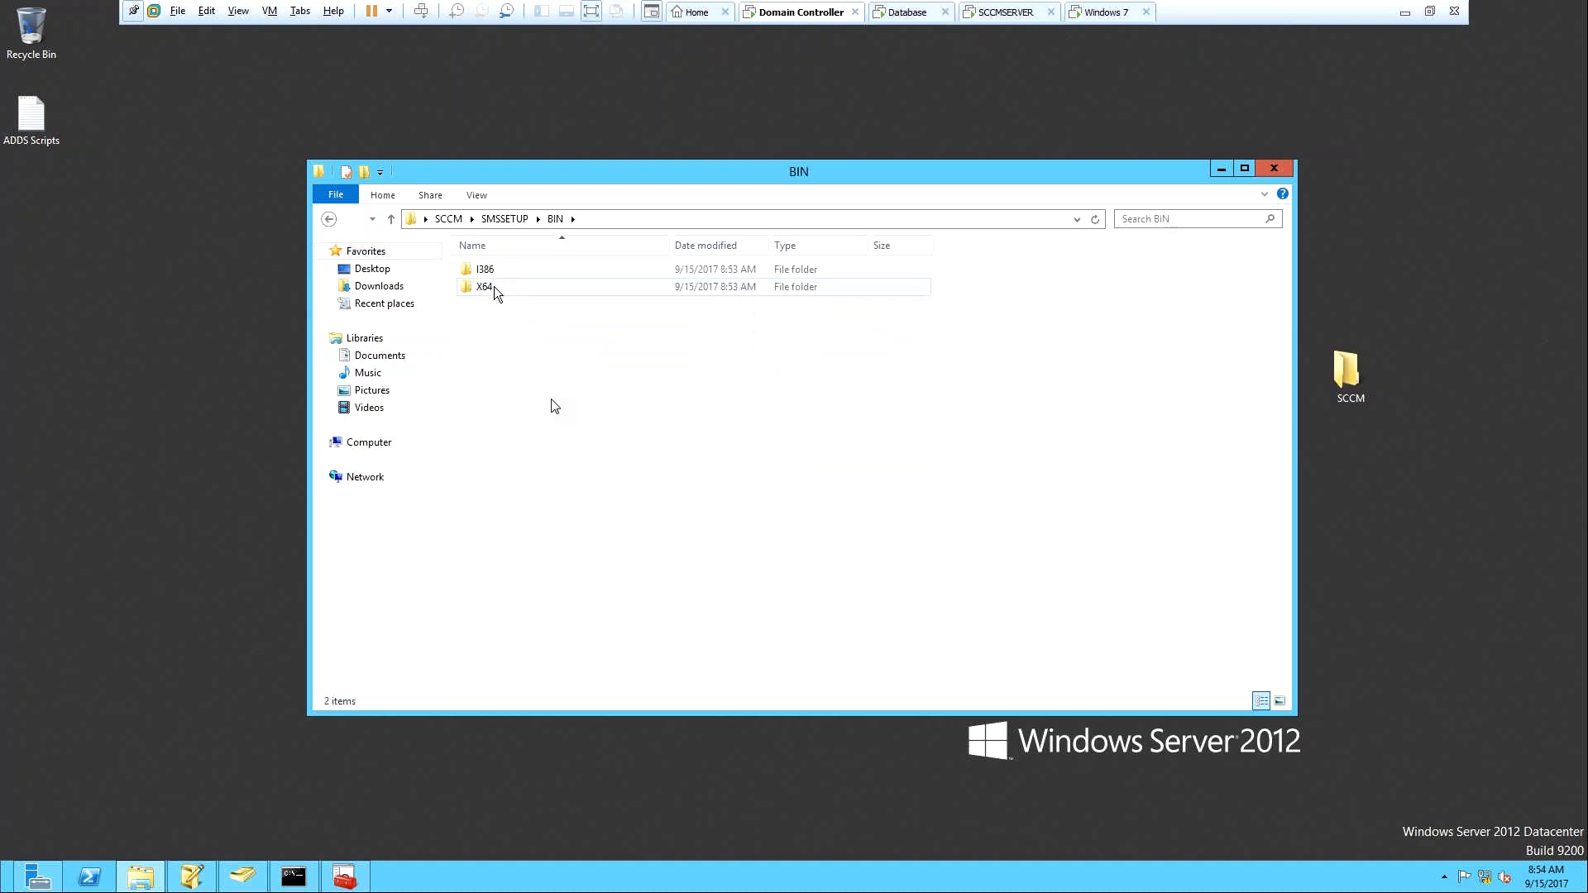
double_click(493, 286)
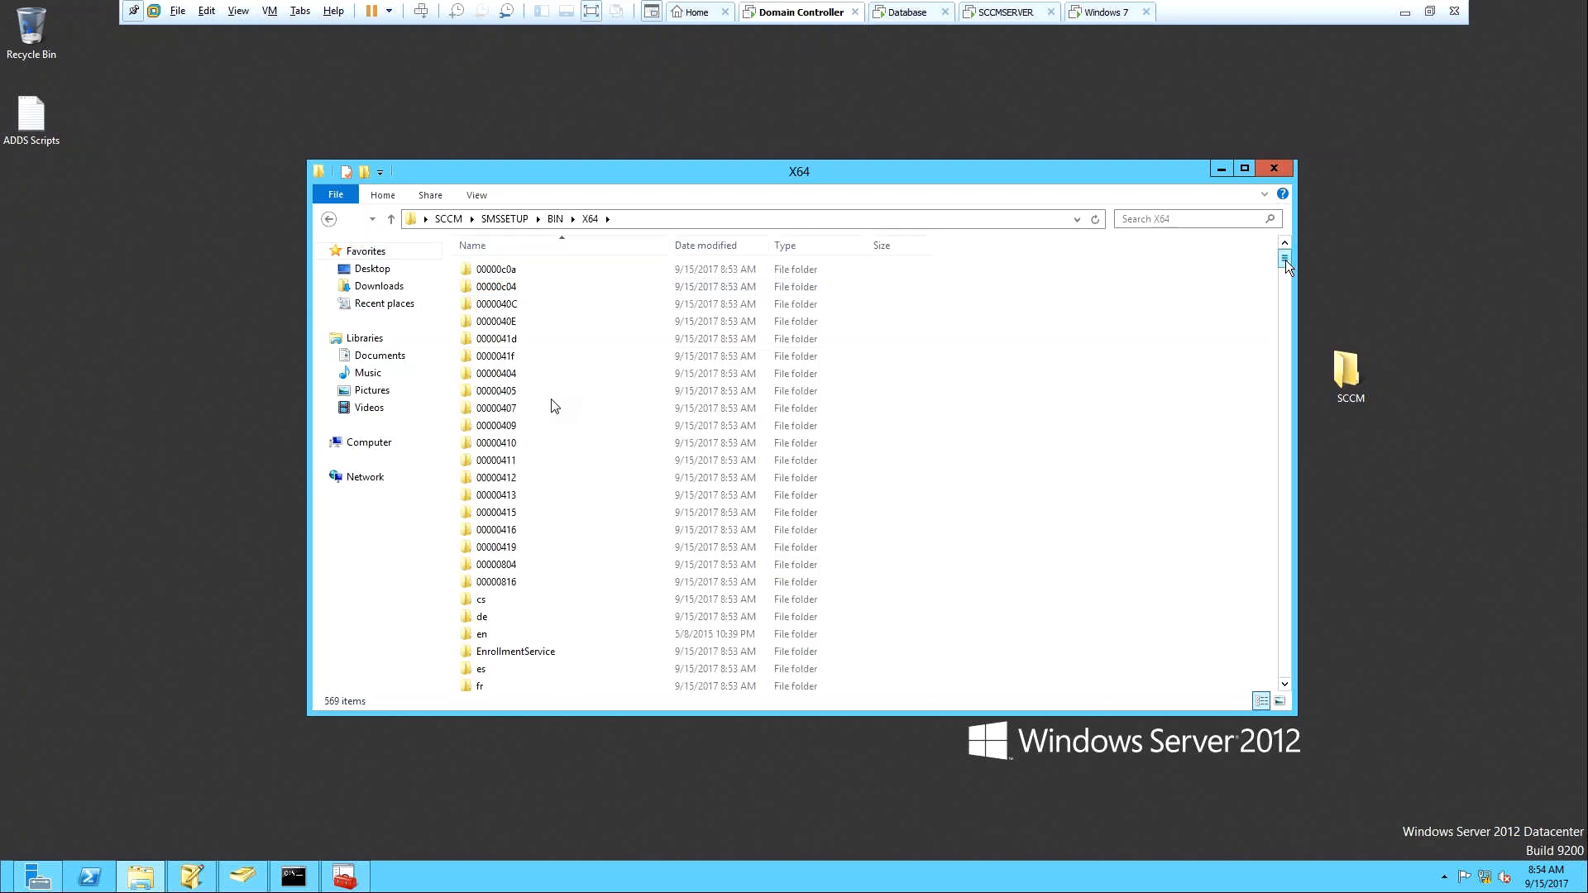
left_click_drag(1285, 261, 1288, 304)
type("enx")
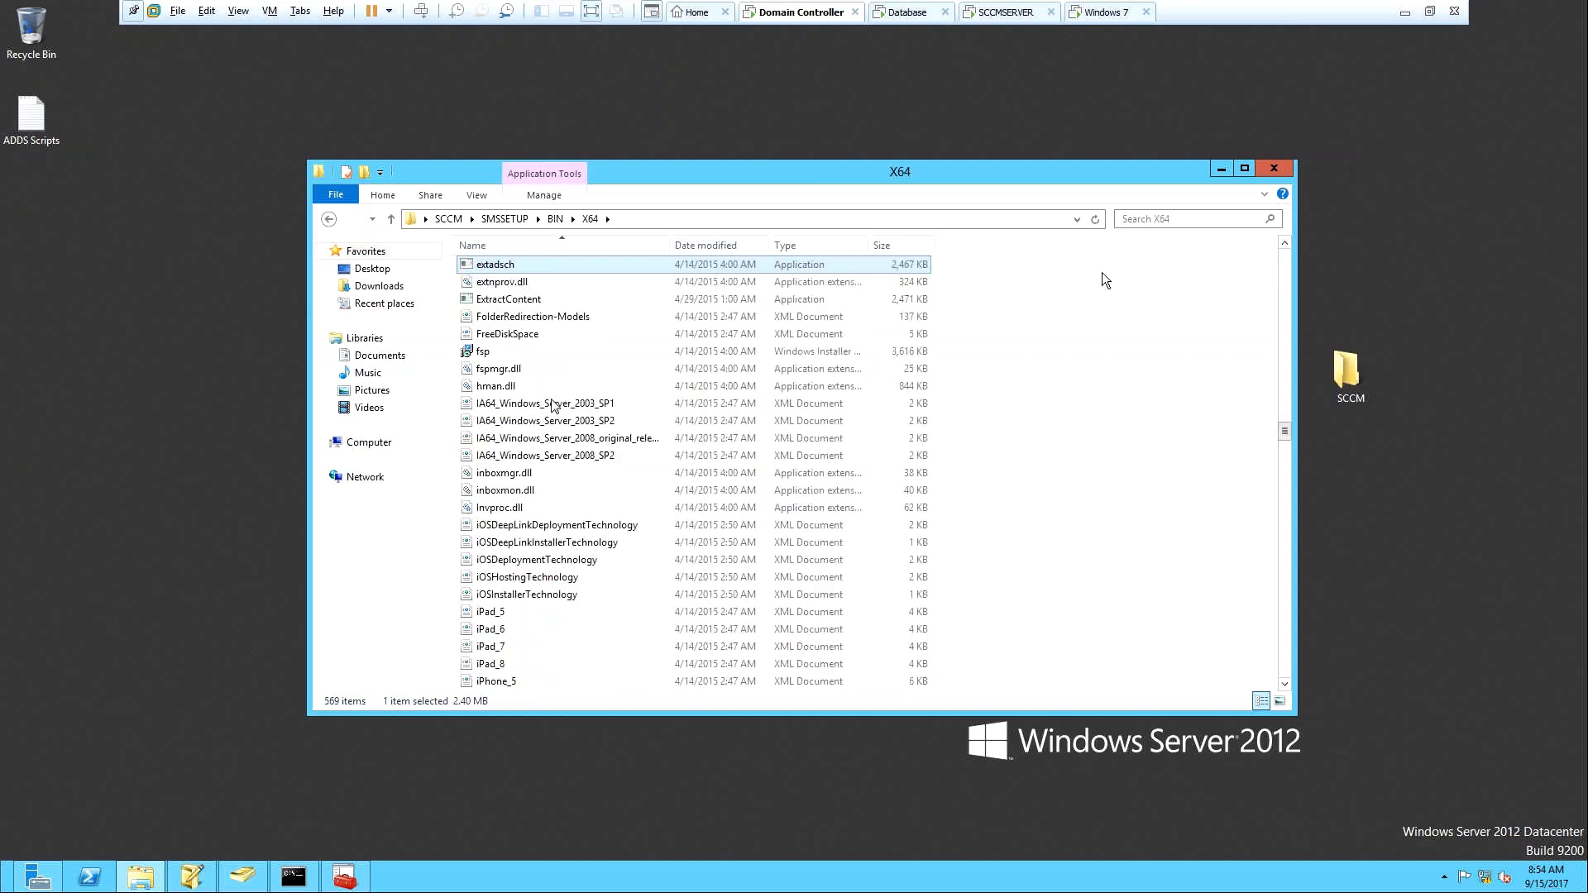
Run extadsch as administrator and minimize the schema console.
right_click(525, 266)
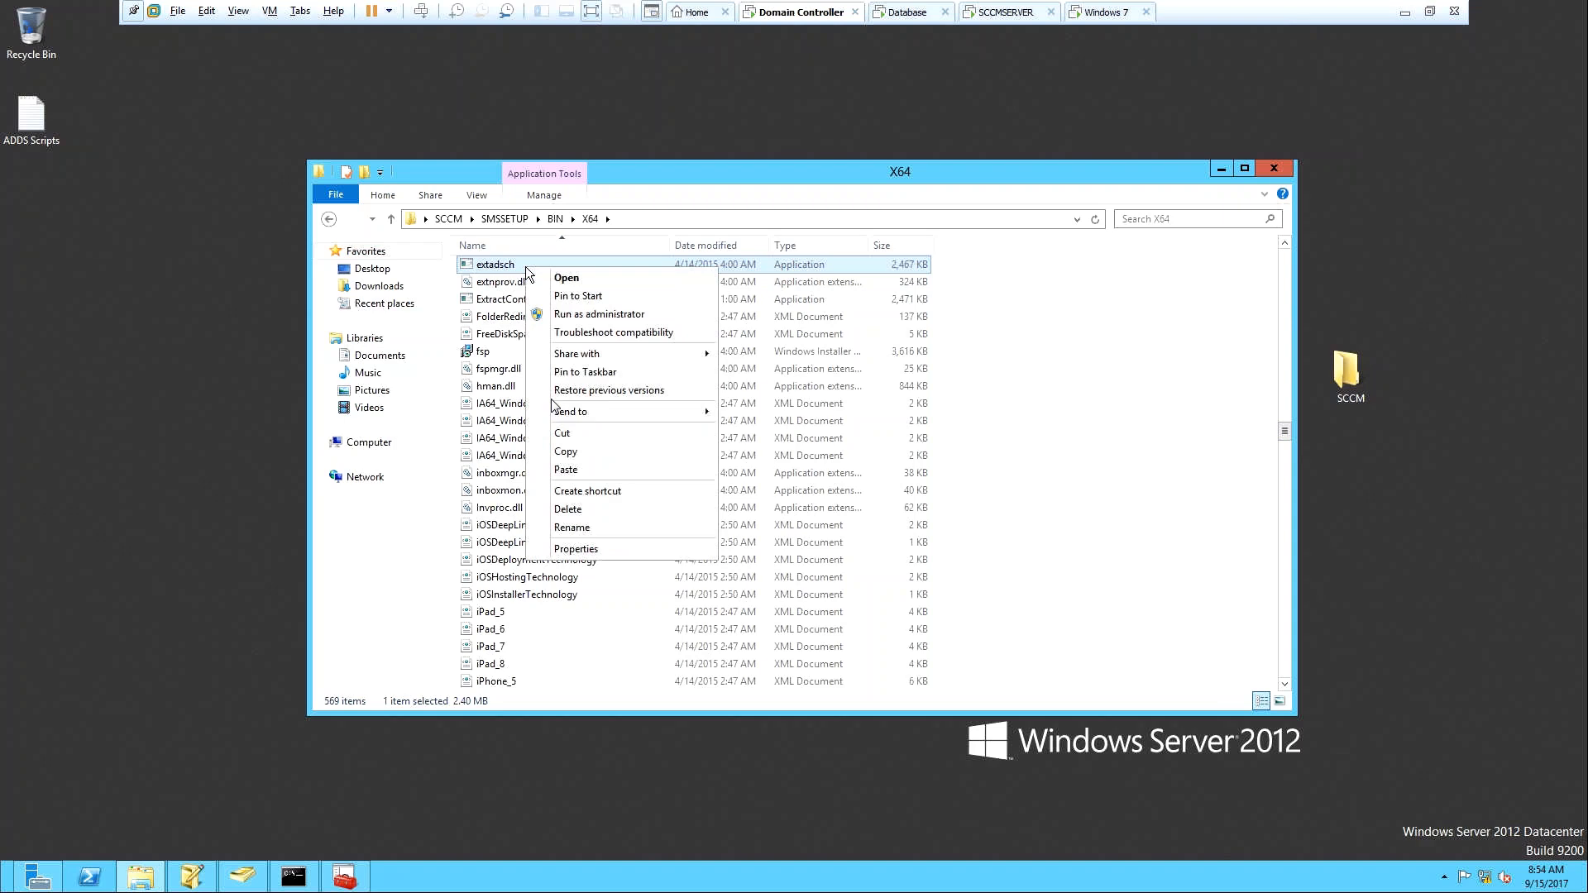
left_click(582, 315)
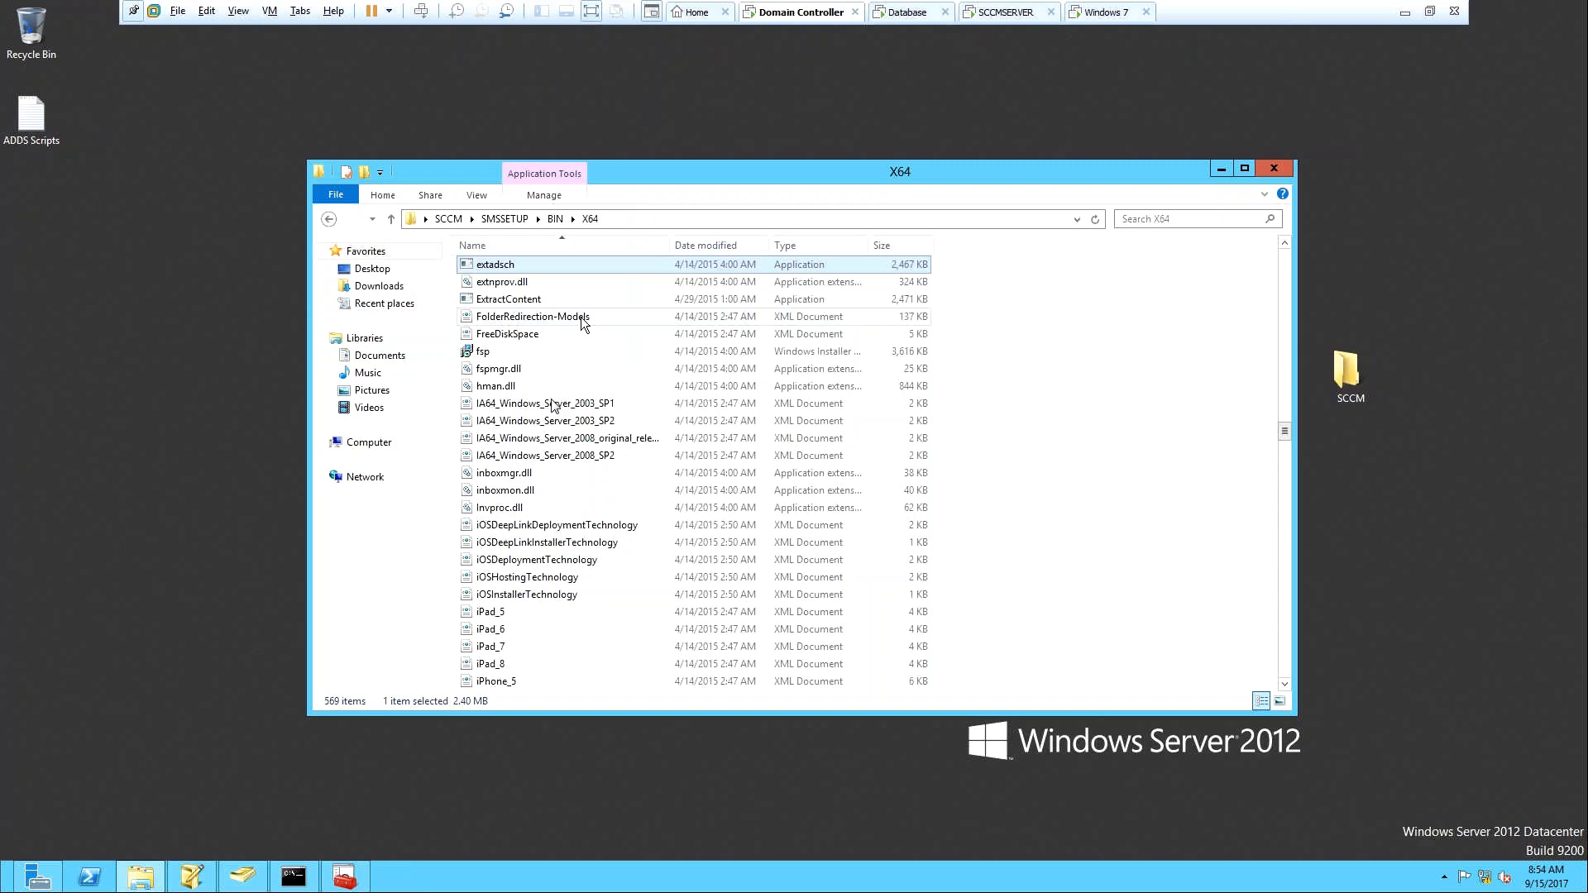
left_click(343, 875)
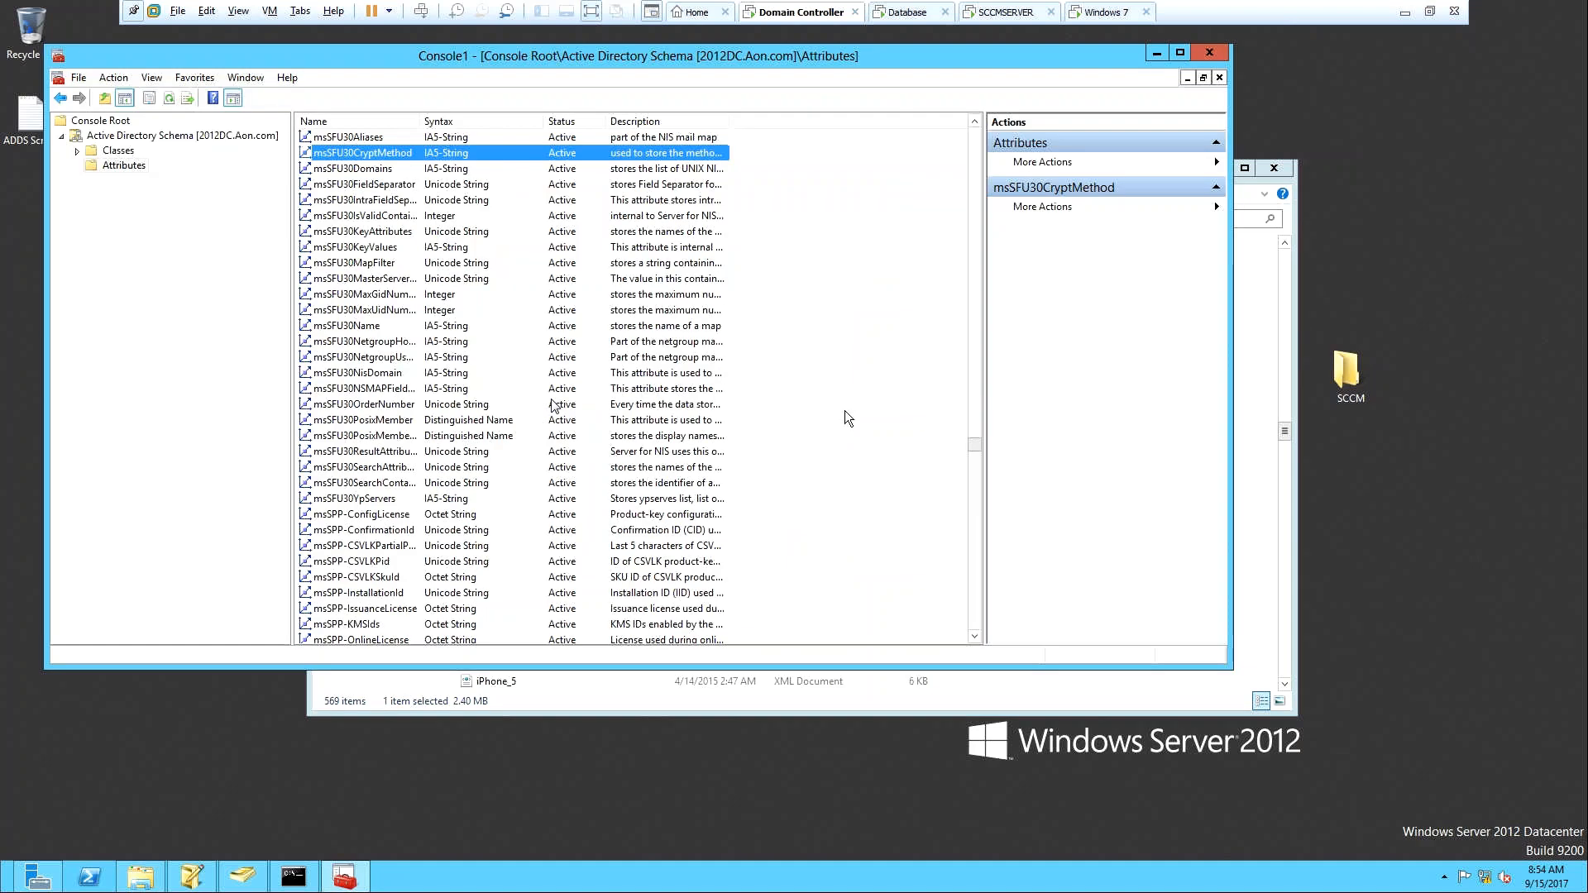
left_click(1167, 51)
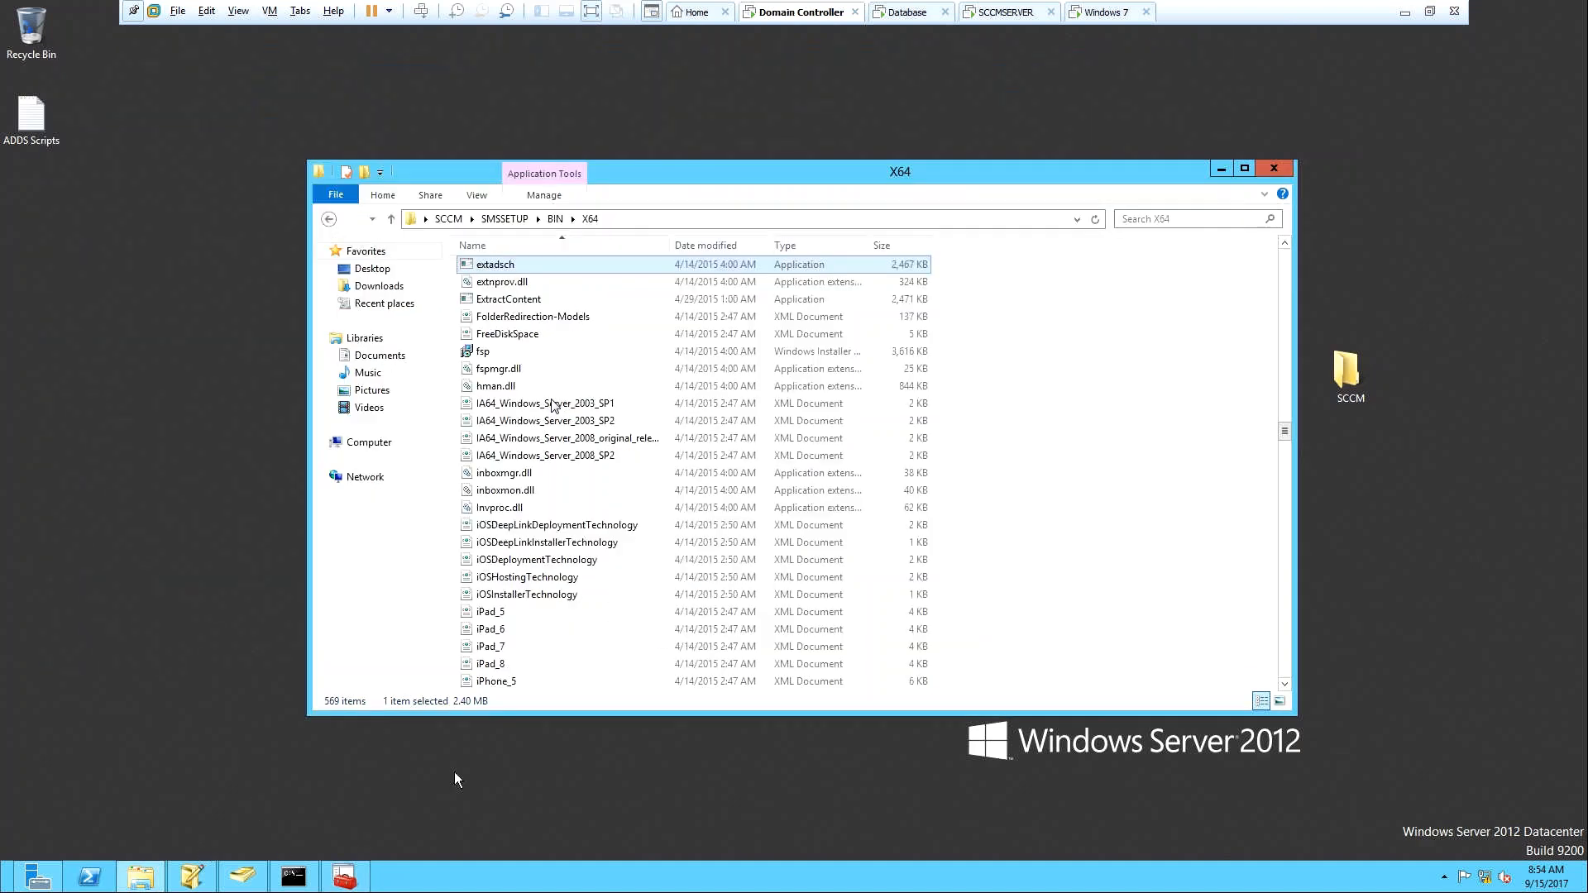
Open Local Disk (C:) from the Computer view.
key("super")
key("super")
left_click(373, 447)
double_click(532, 289)
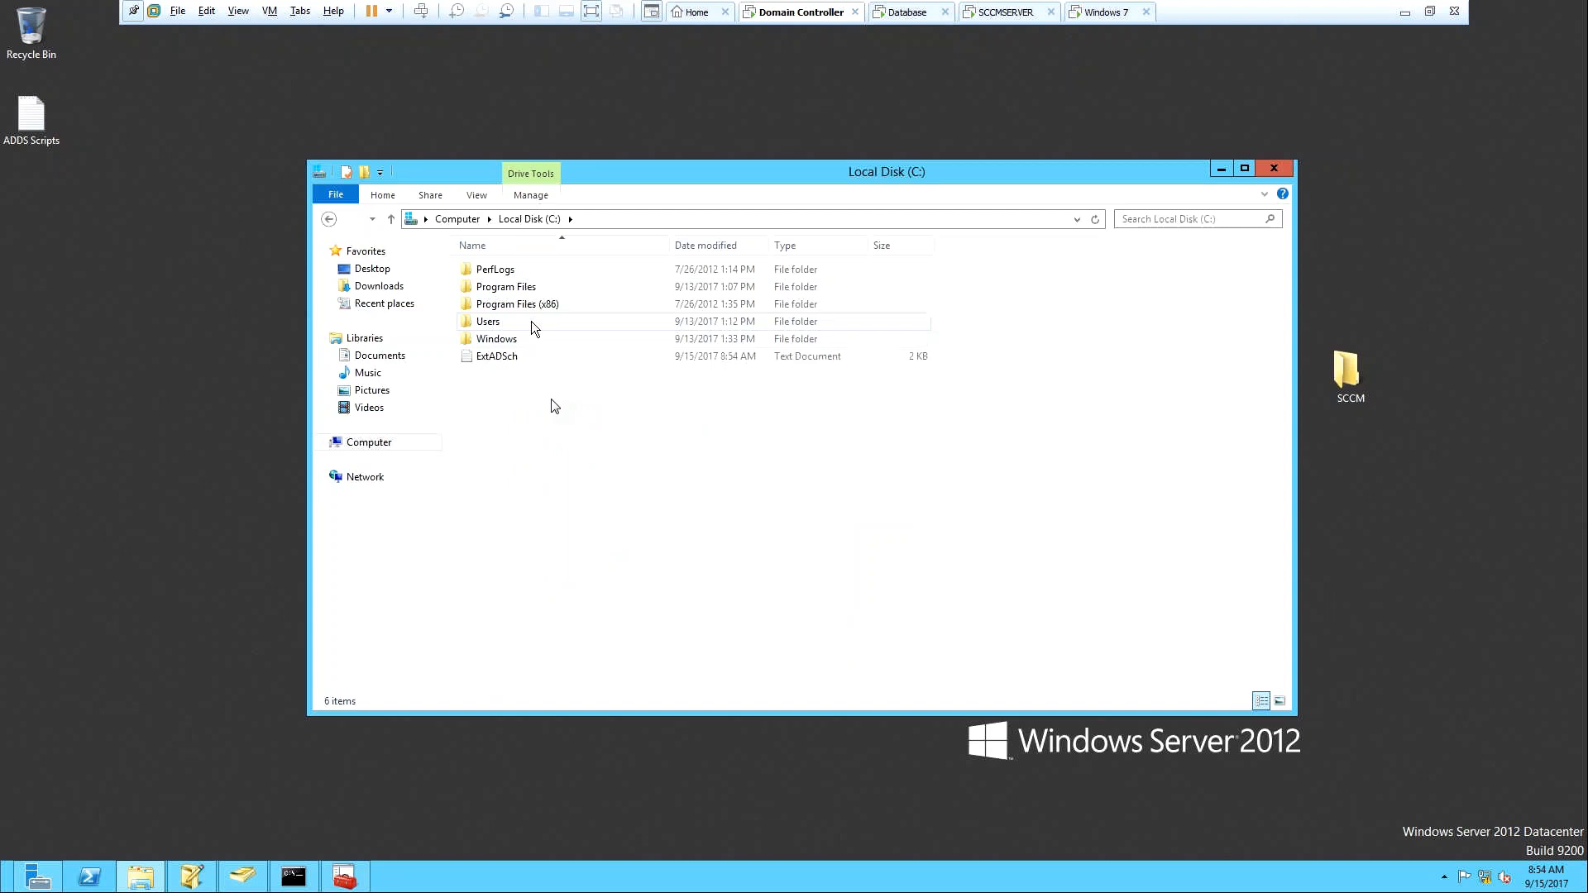
Review the ExtADSch log's schema-extension success and SMS attribute lines, then close Notepad.
left_click(521, 364)
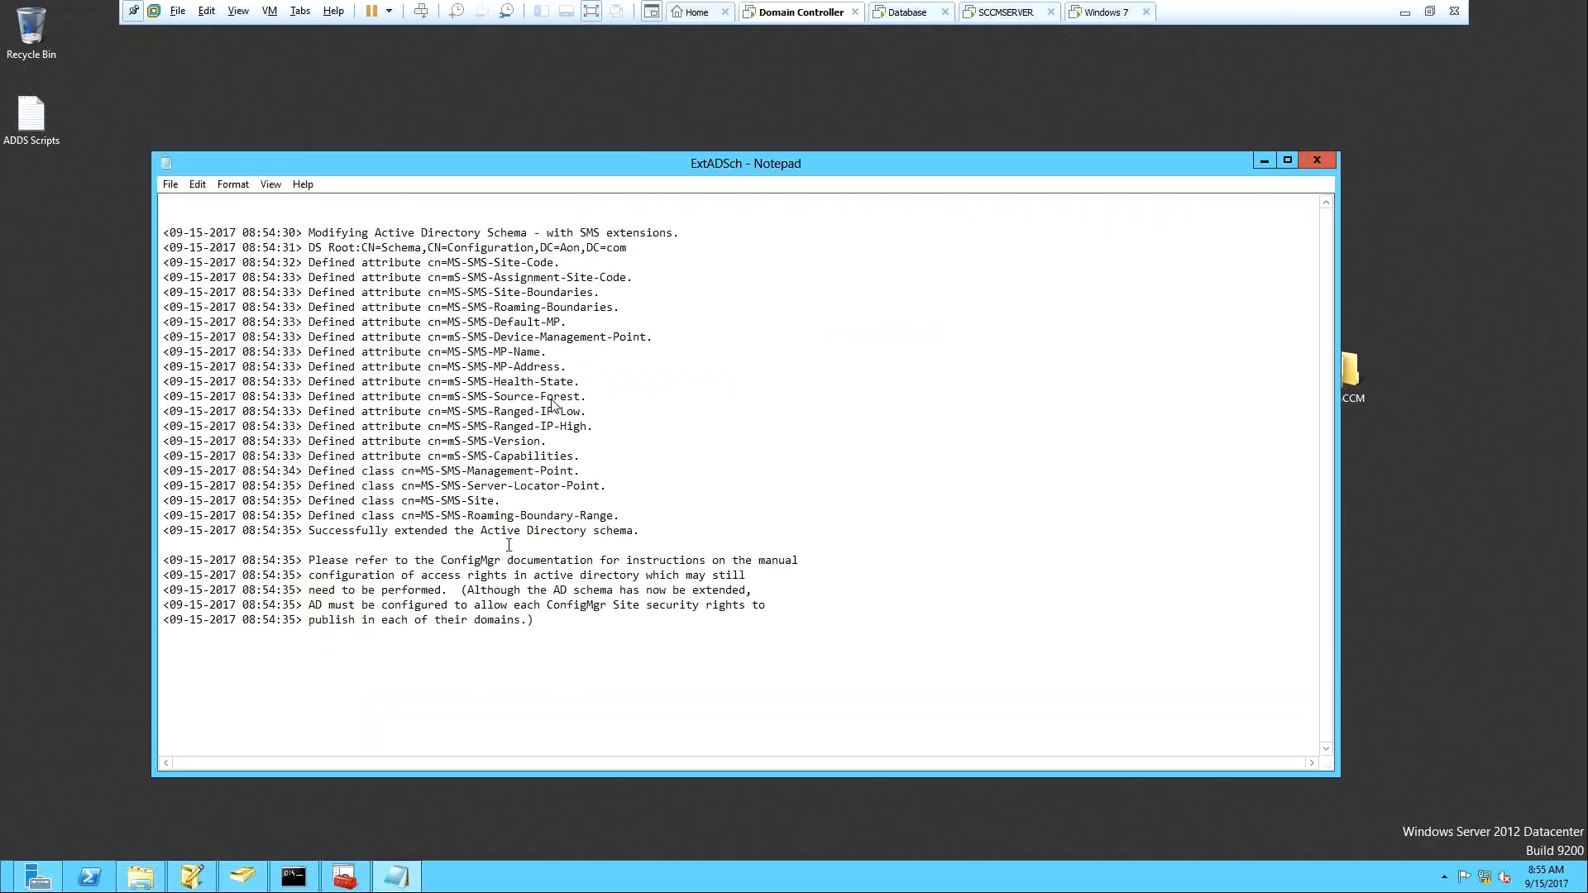
left_click_drag(303, 533, 341, 536)
left_click(648, 533)
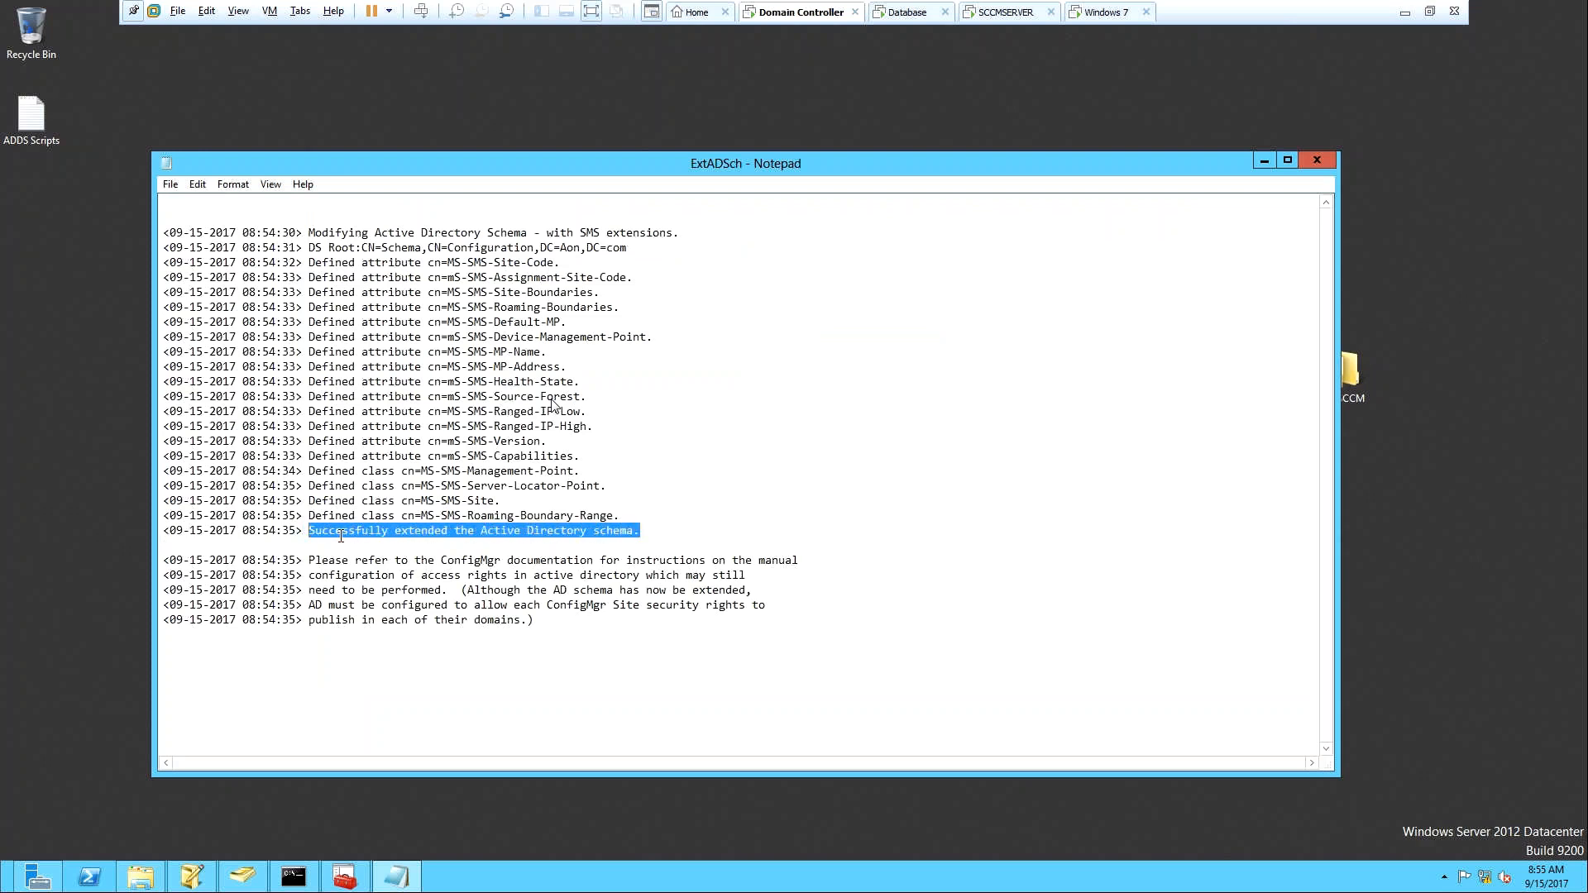
left_click(531, 712)
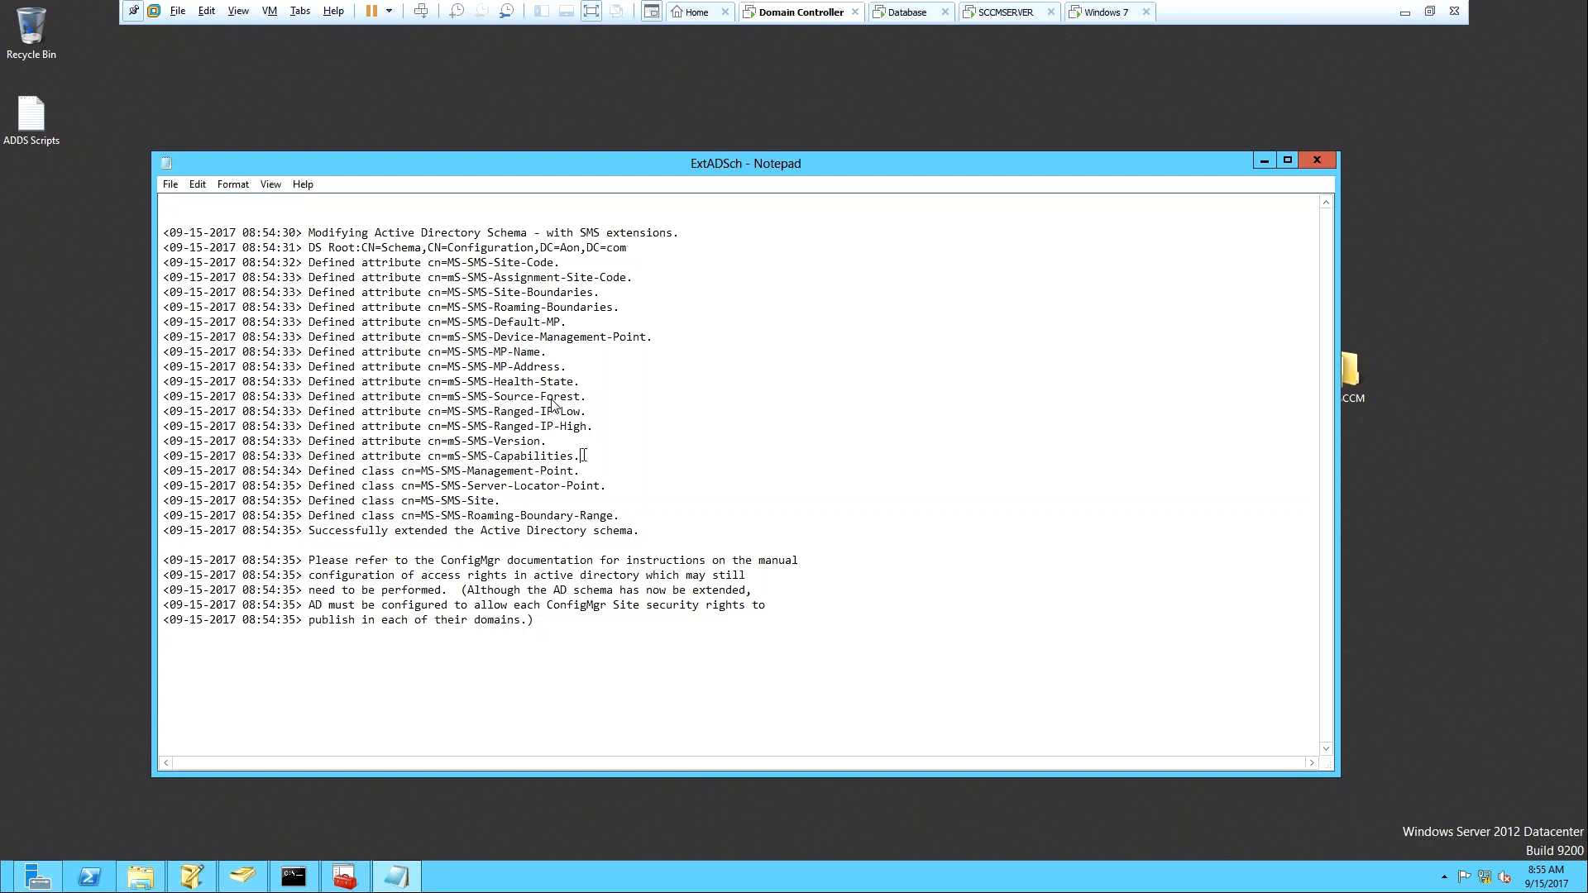
left_click_drag(582, 455, 163, 263)
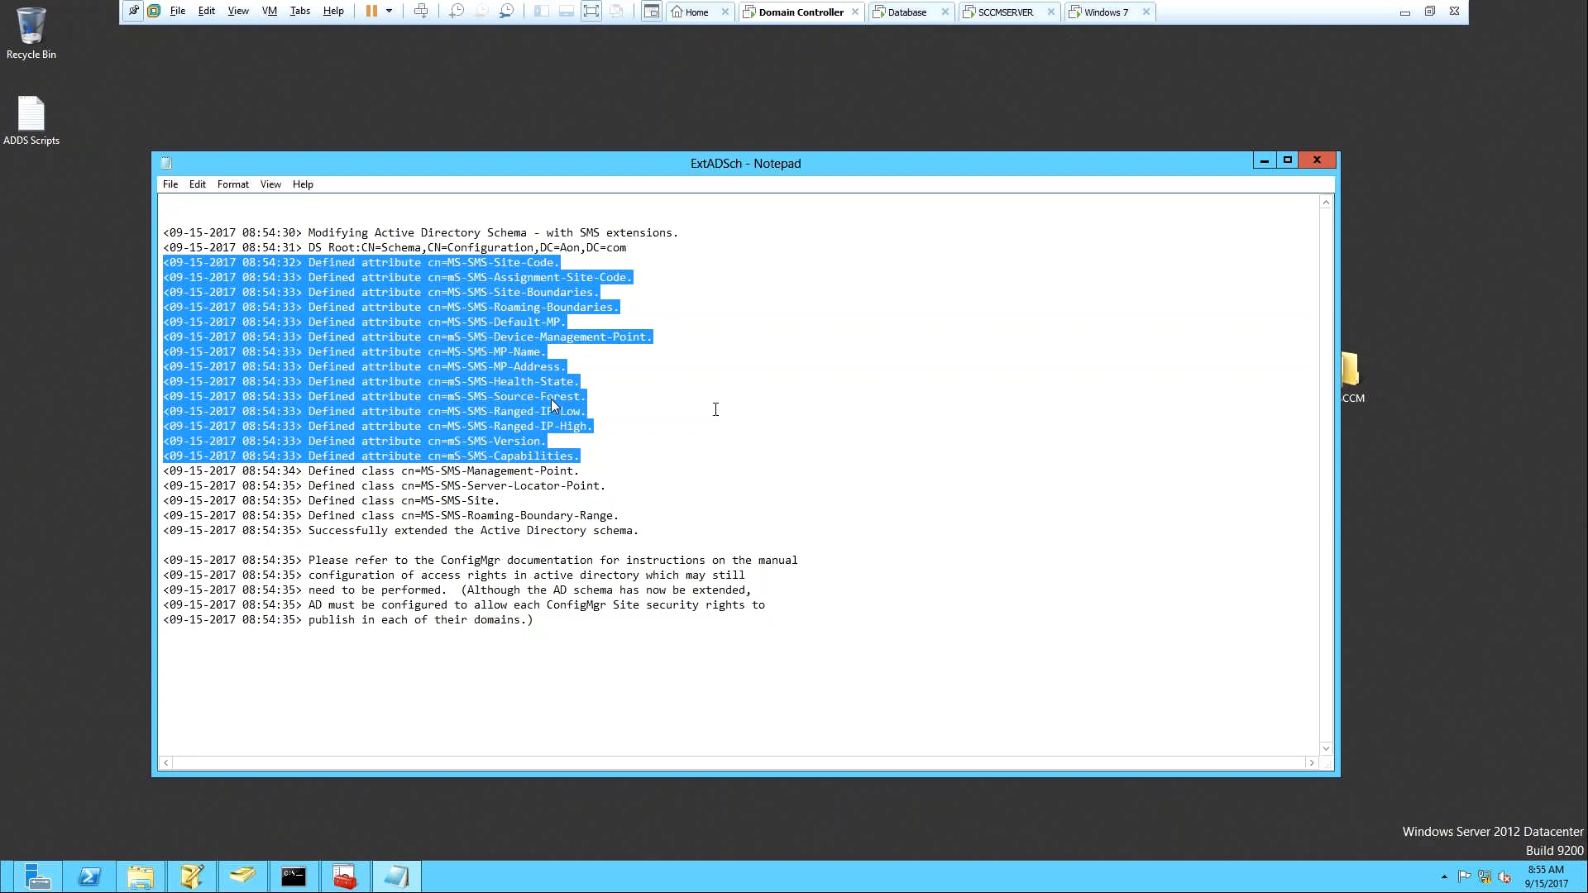
left_click(716, 409)
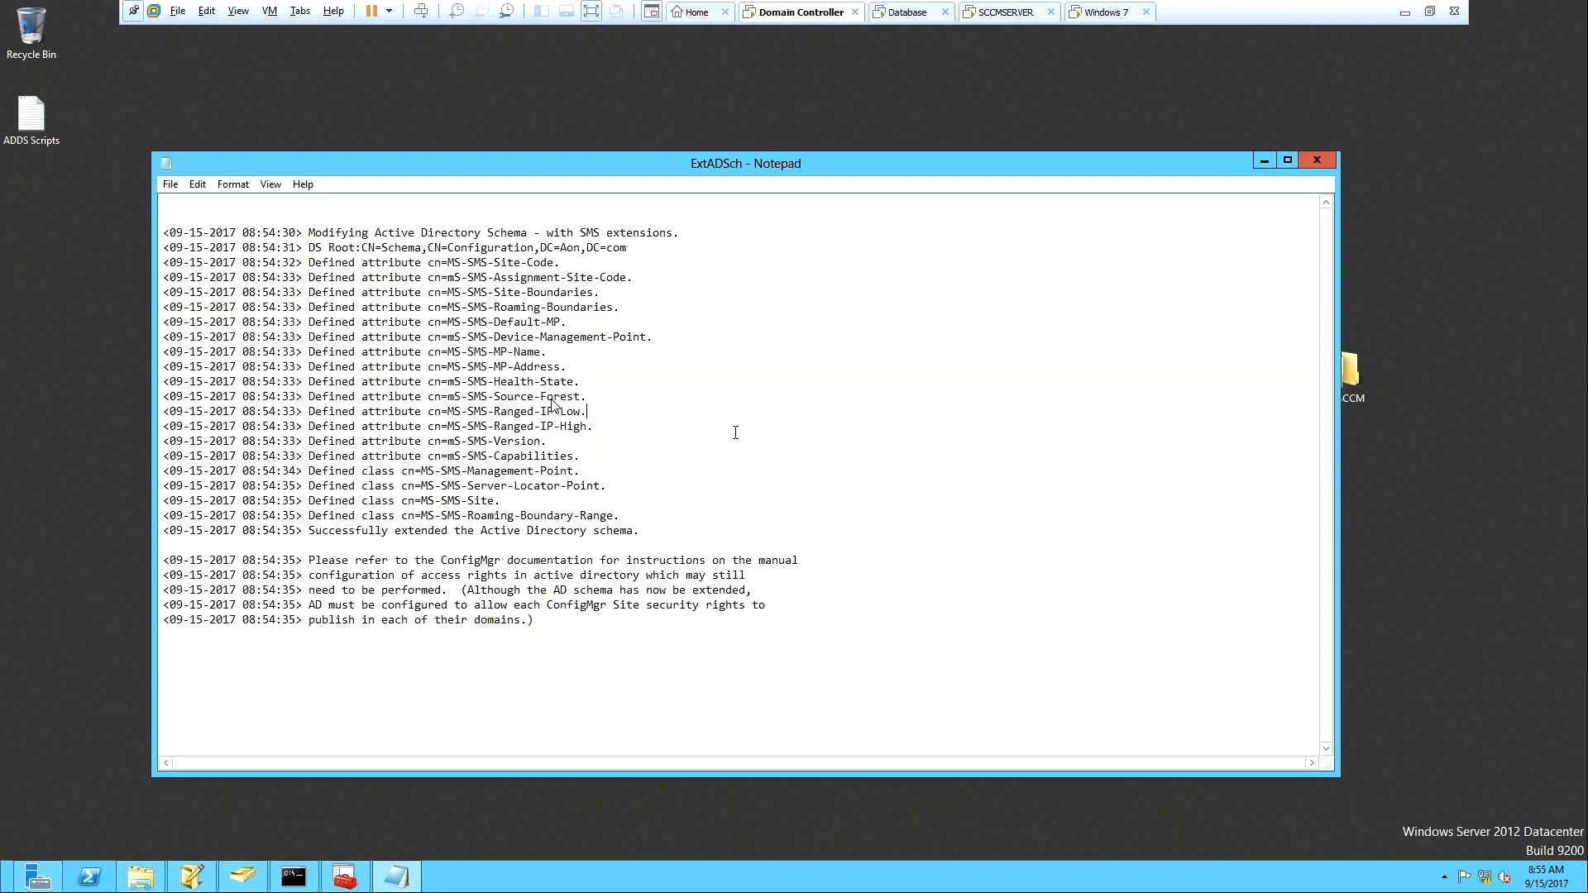
left_click(1316, 161)
mouse_move(347, 885)
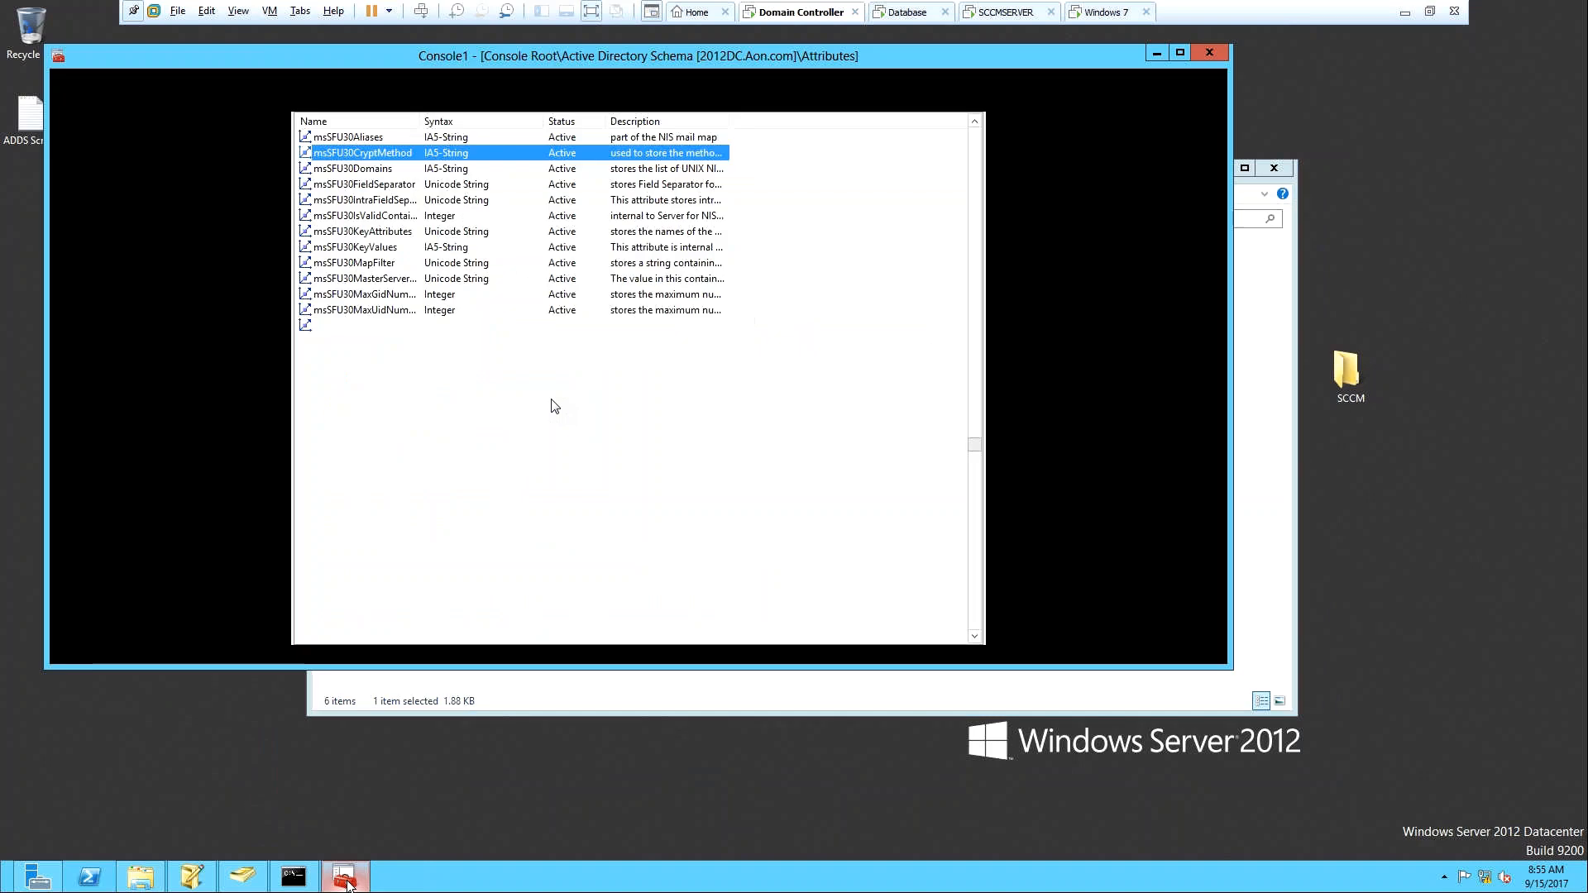
Restore Console1, refresh its Attributes list, and jump to msSFU30CryptMethod.
left_click(345, 794)
left_click(124, 169)
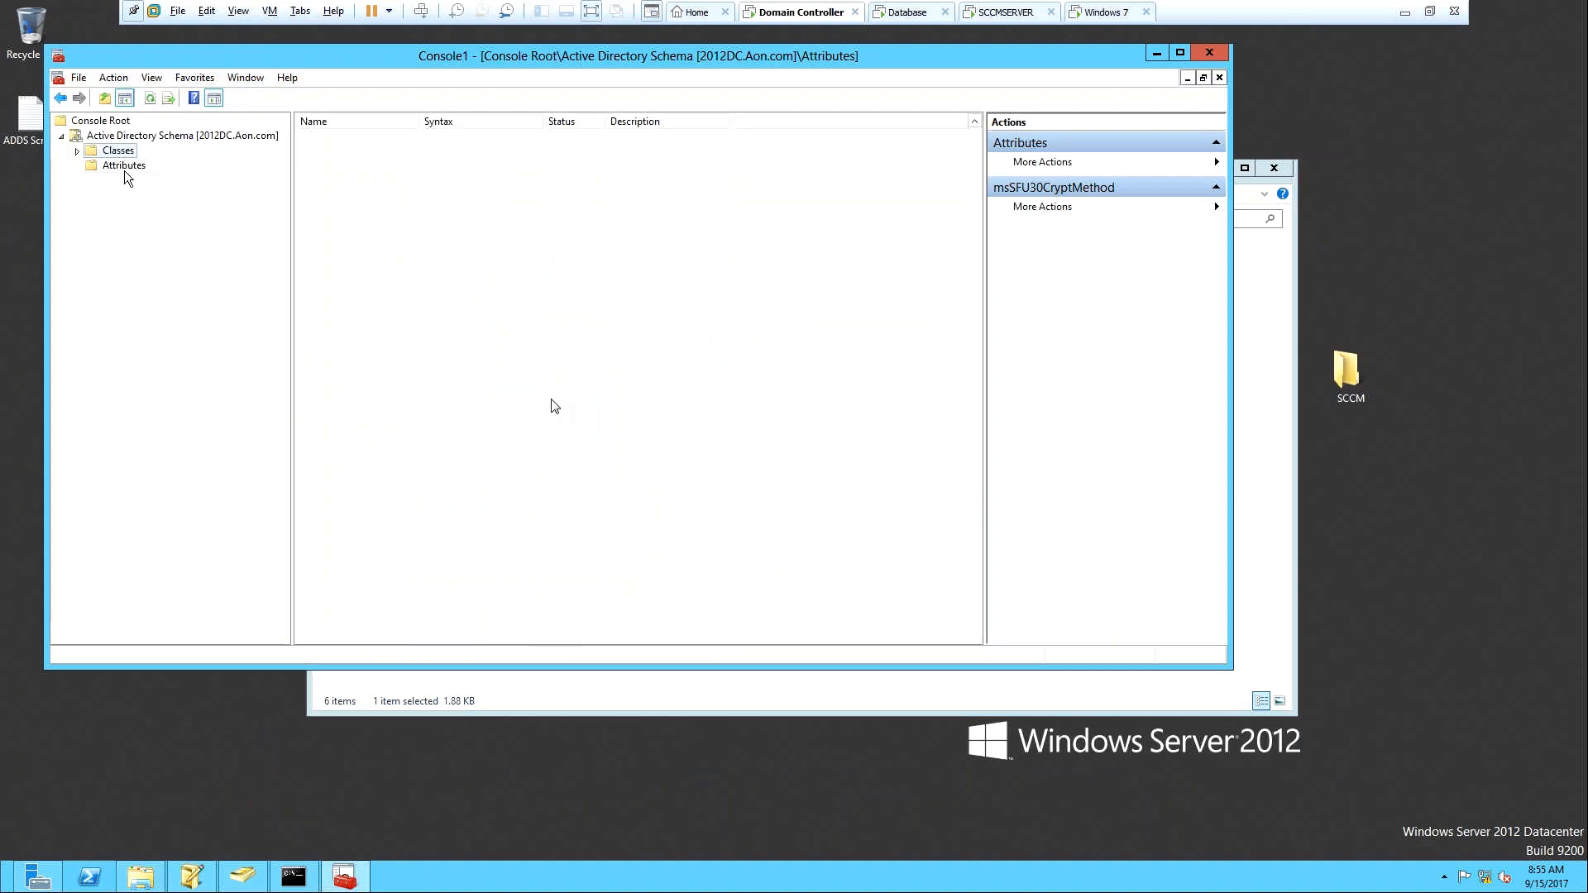
left_click(151, 103)
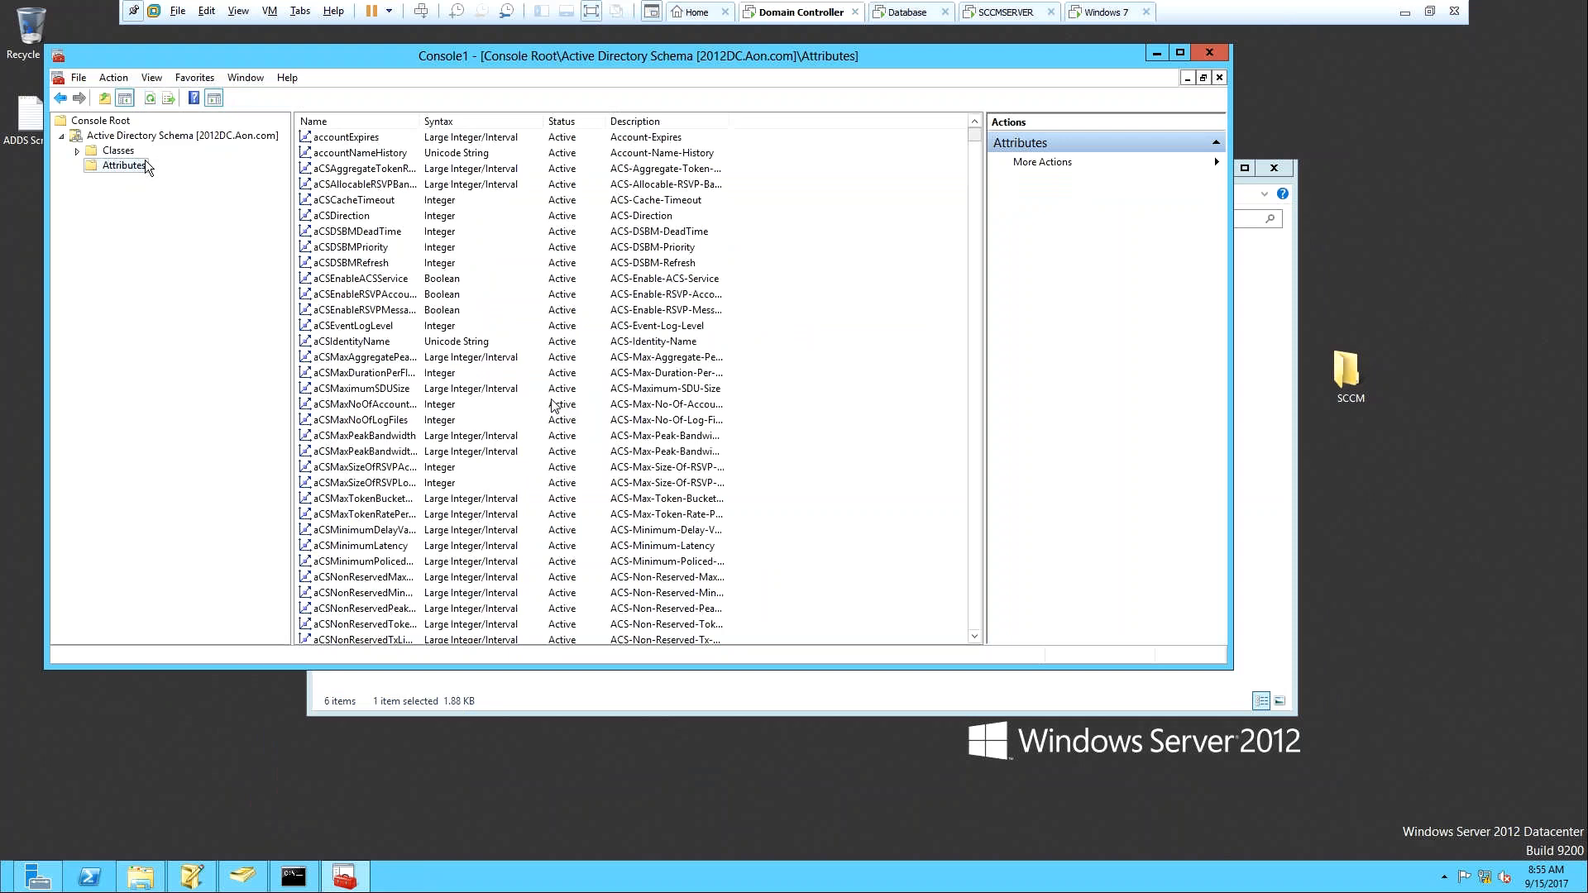
left_click(343, 298)
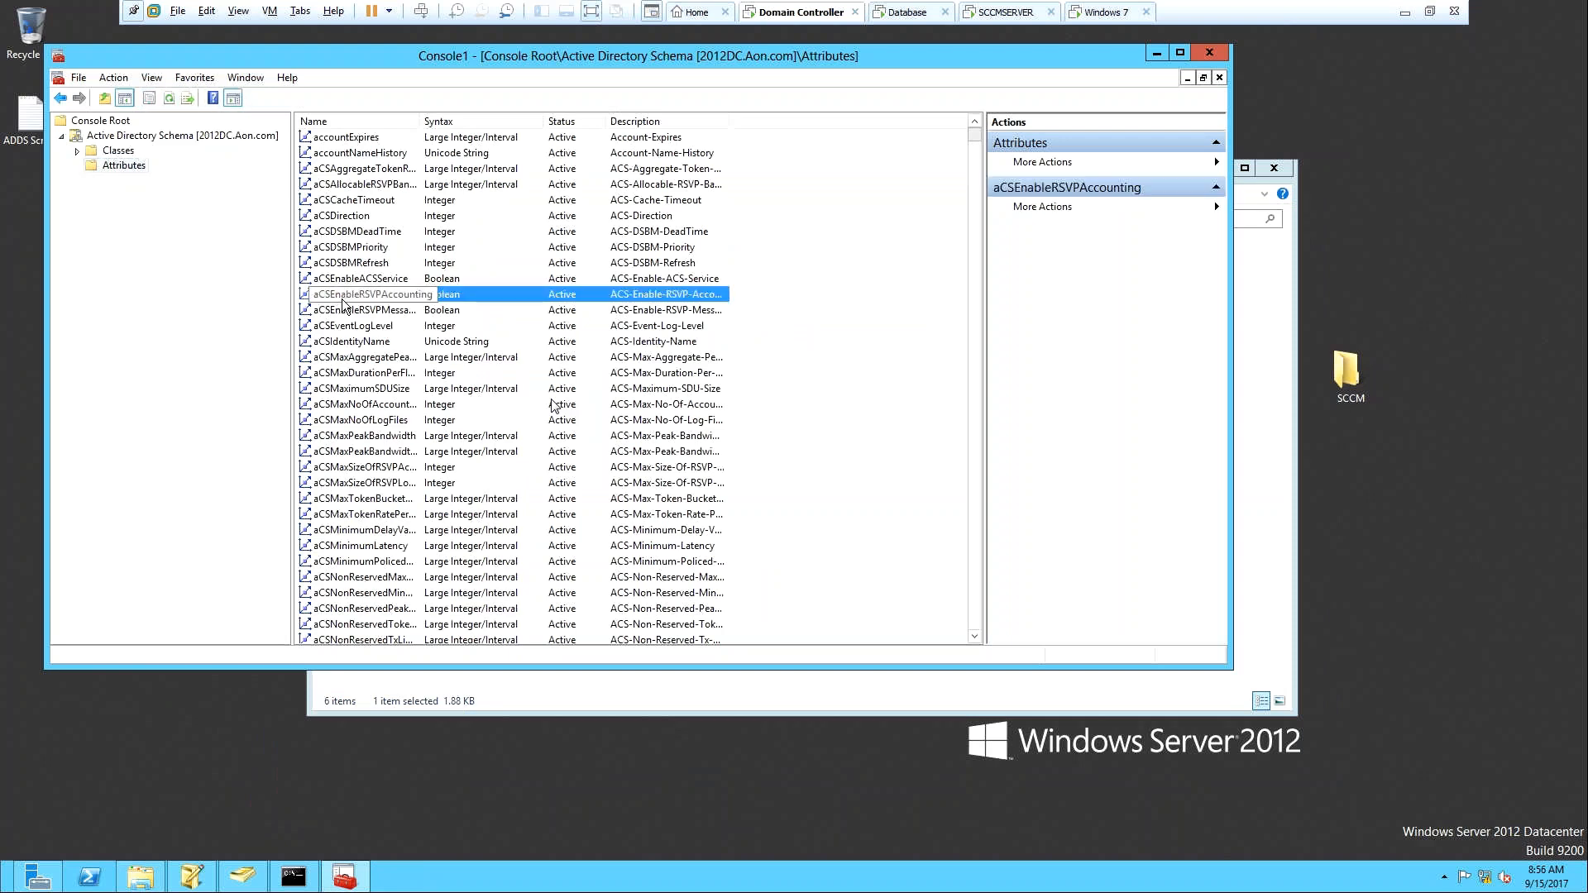
type("mss")
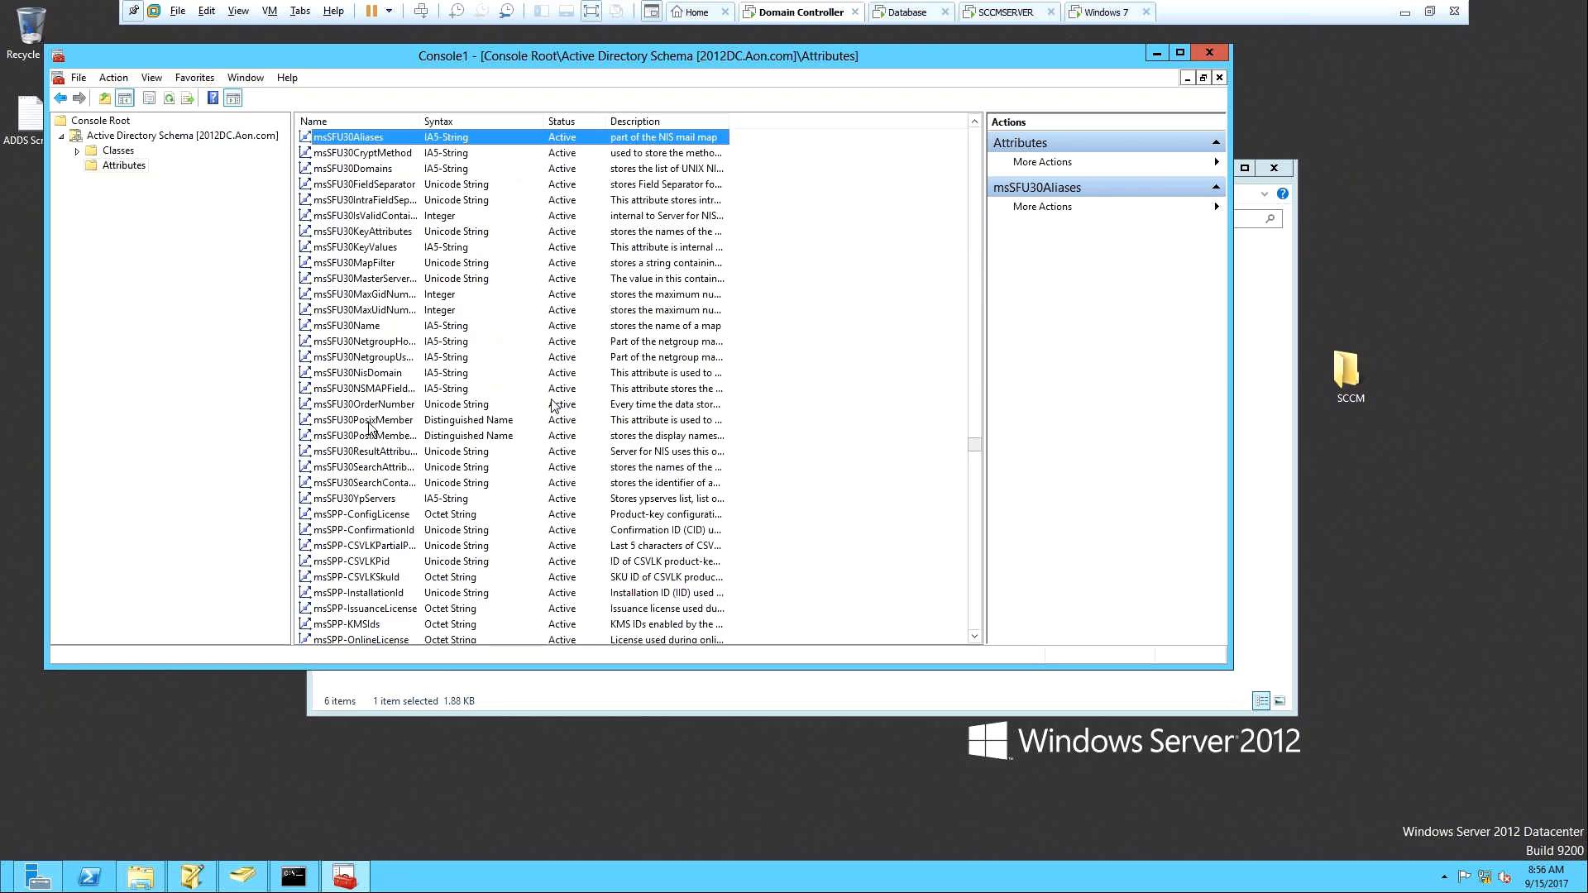
key("Down")
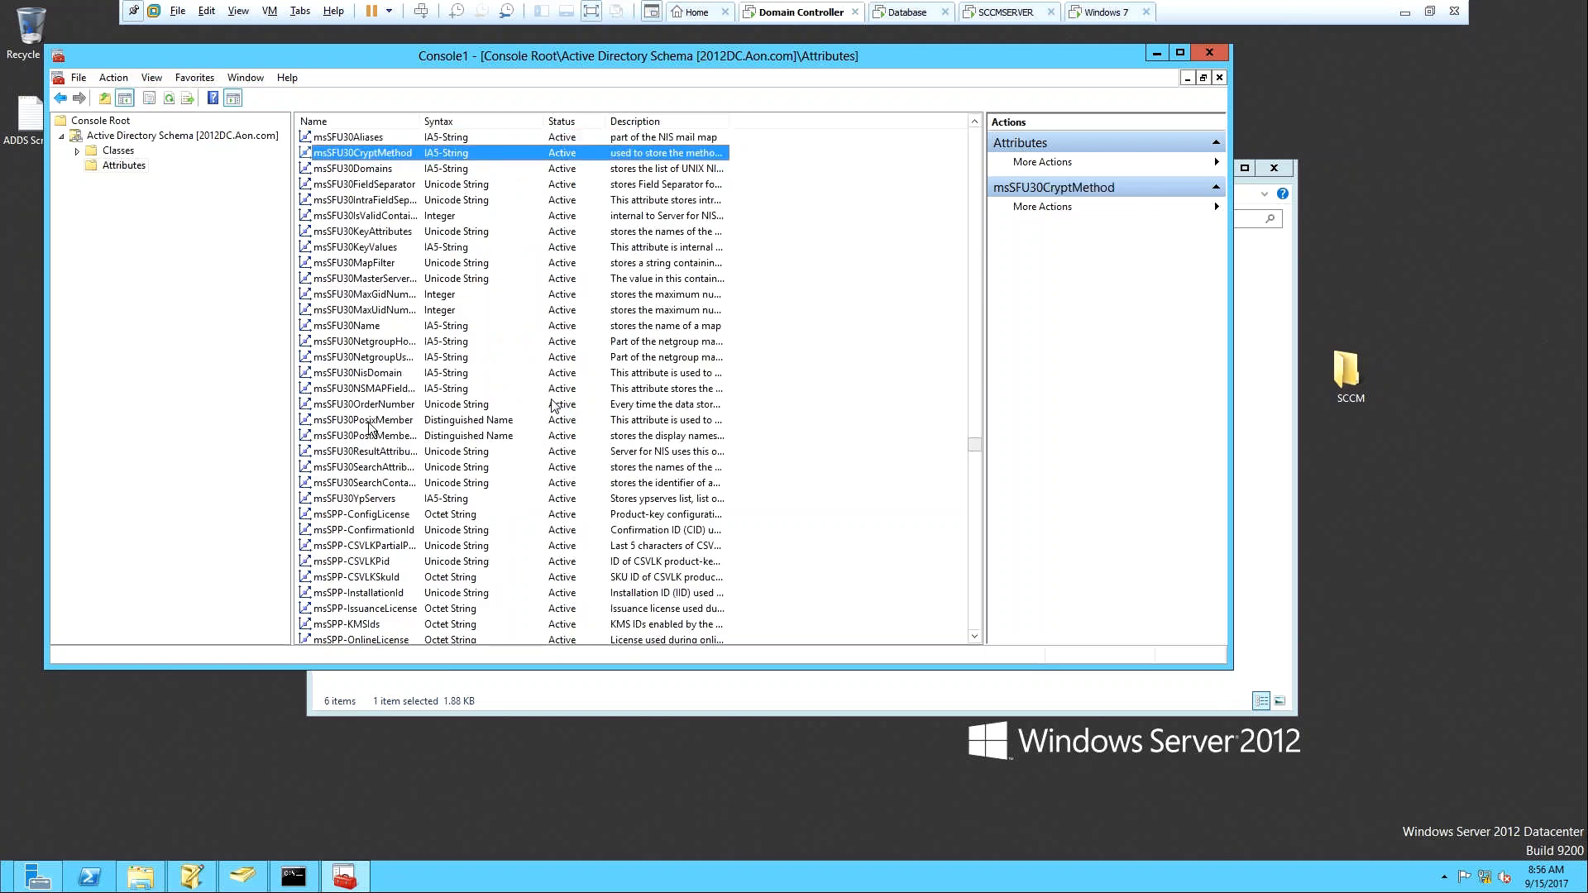
Look up the samms and mss attributes, then close Console1 without saving.
type("sam")
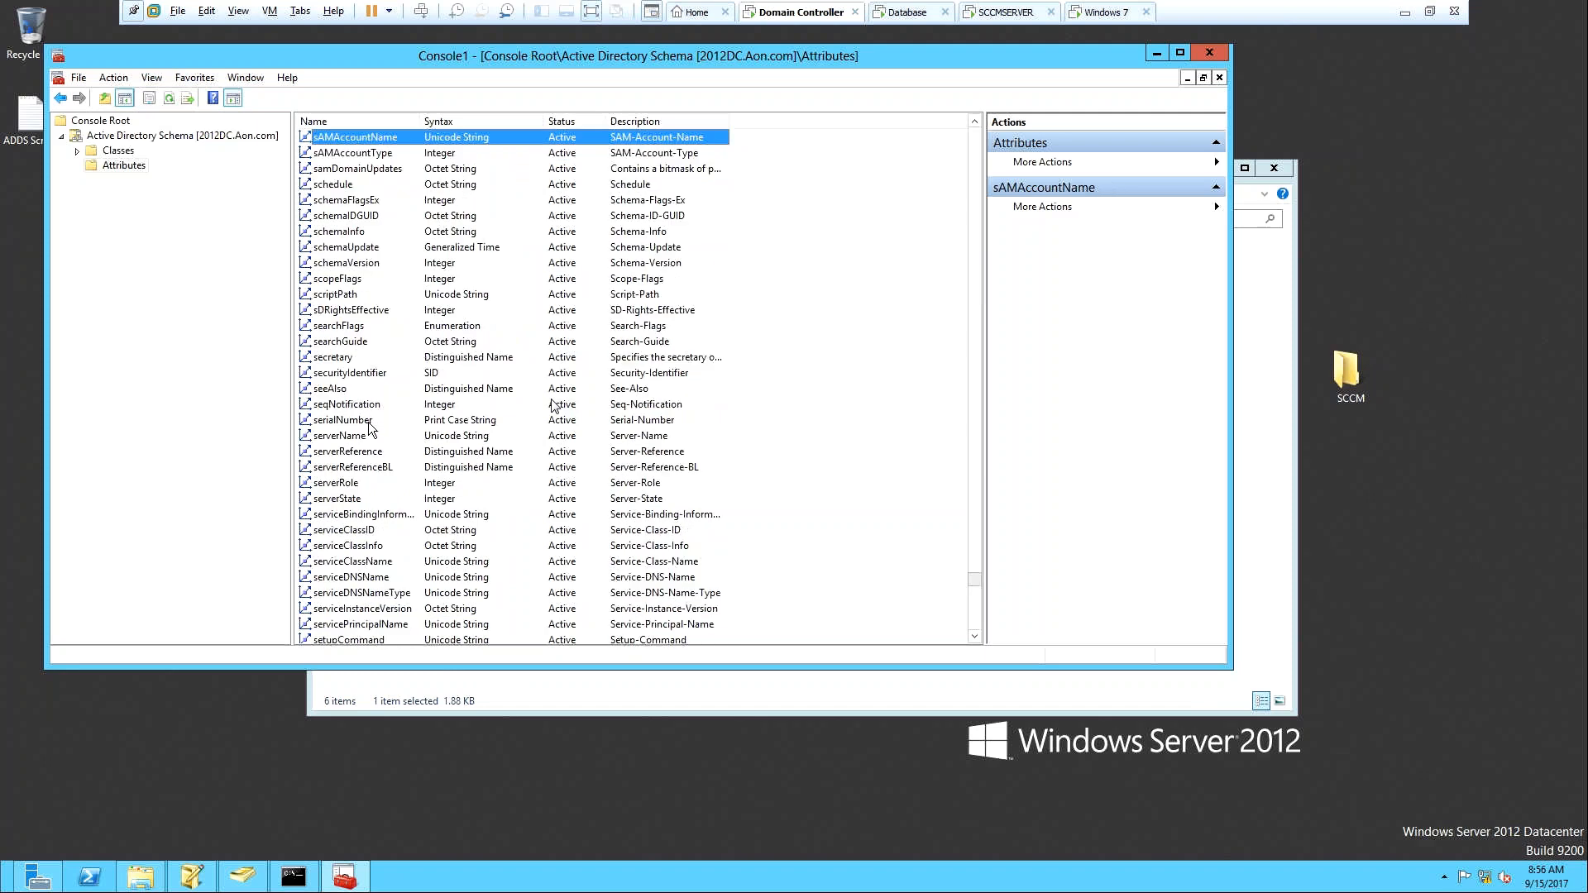
type("ms")
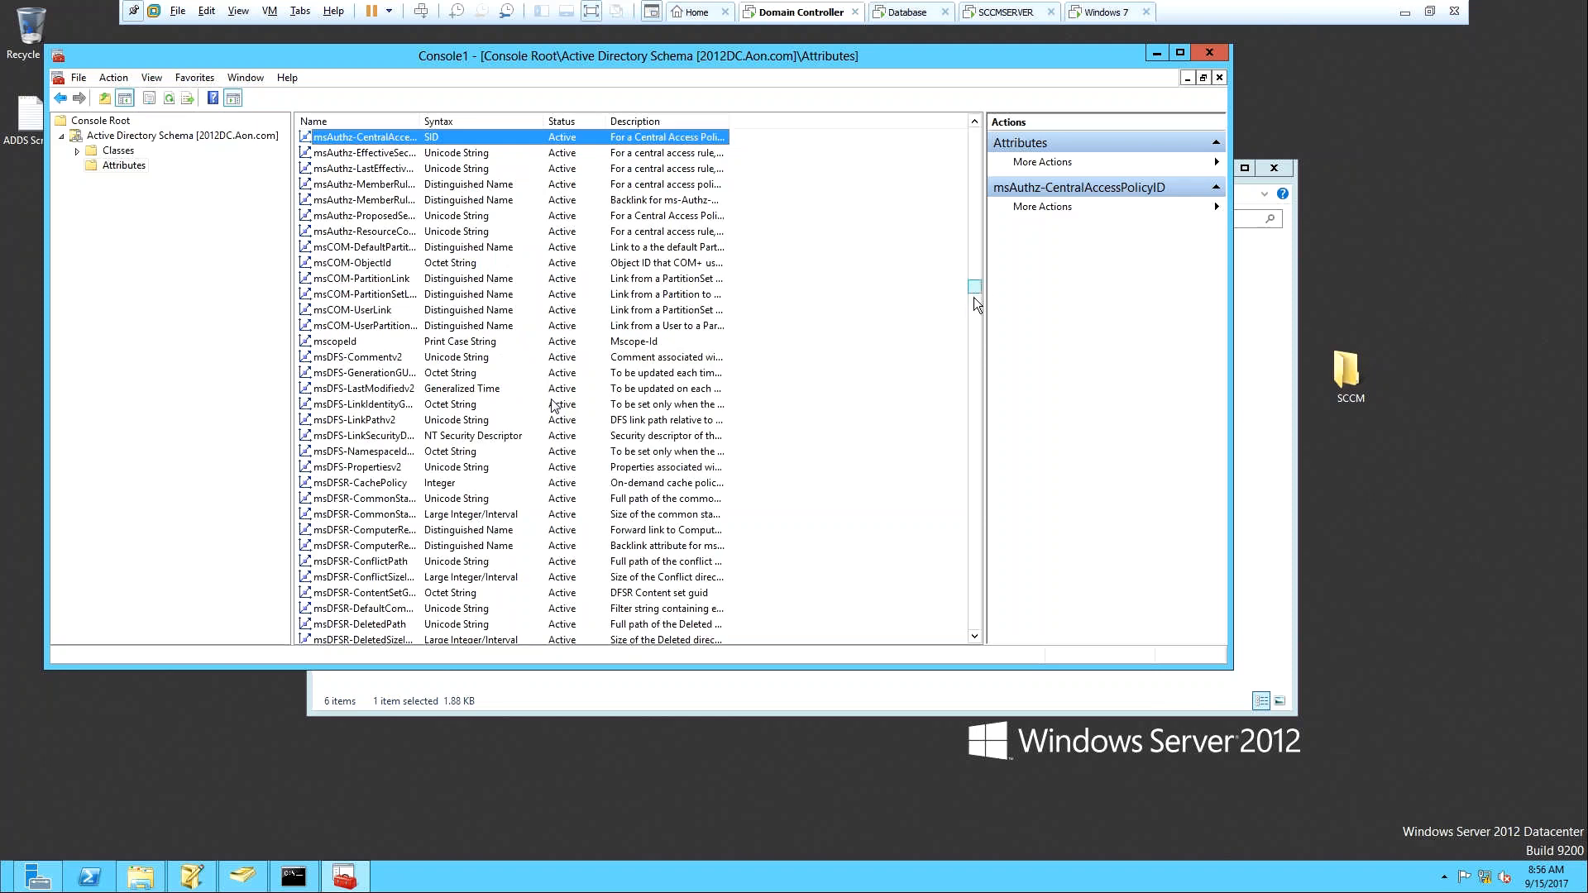
left_click_drag(974, 298, 980, 425)
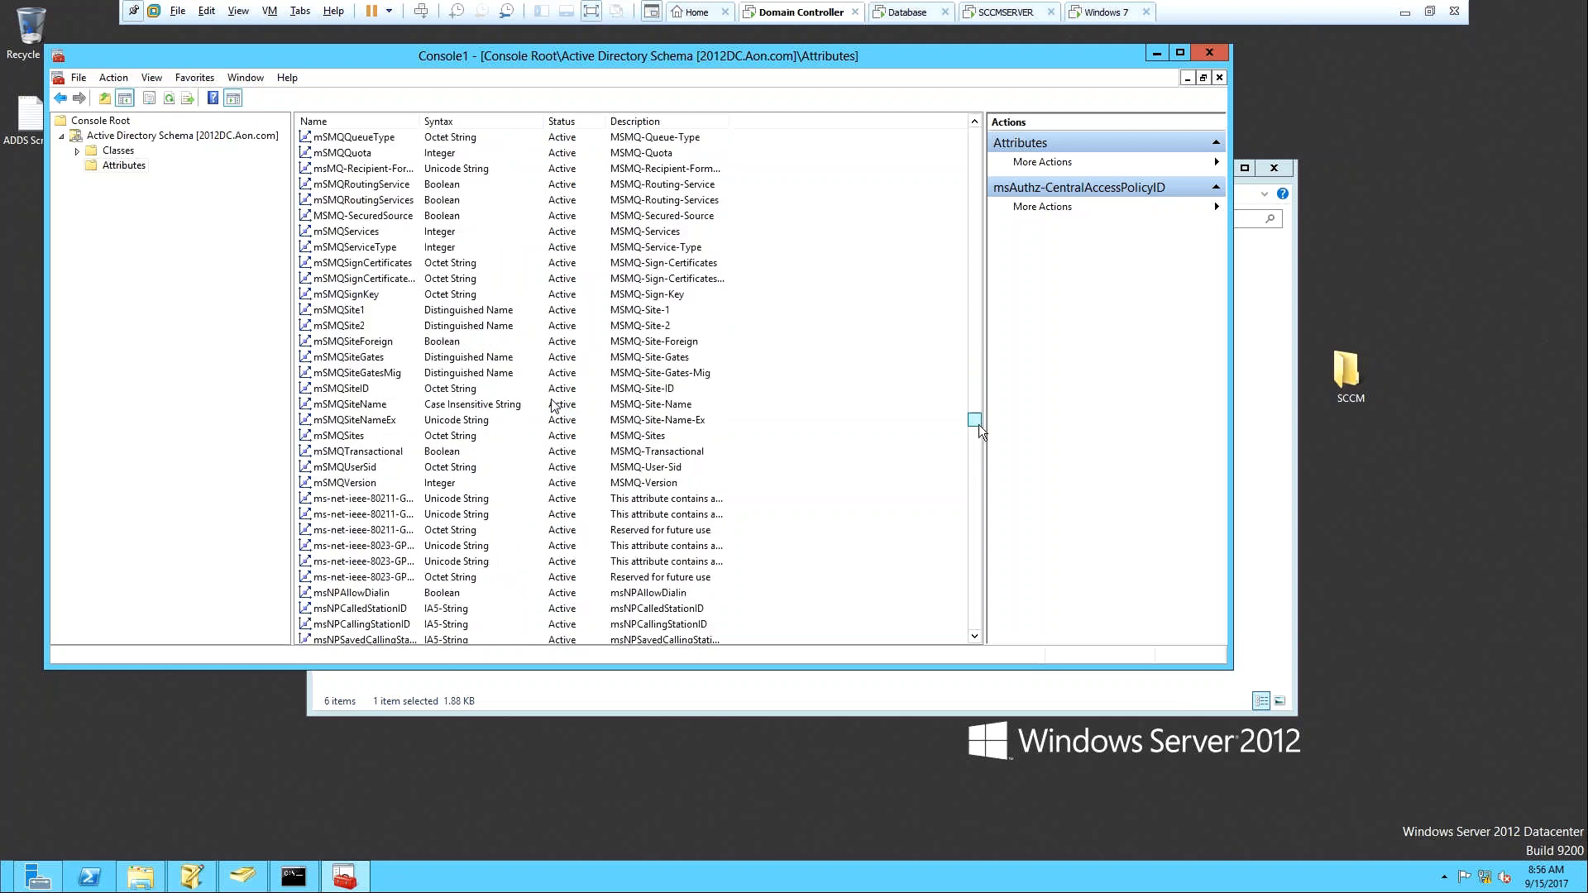
type("mss")
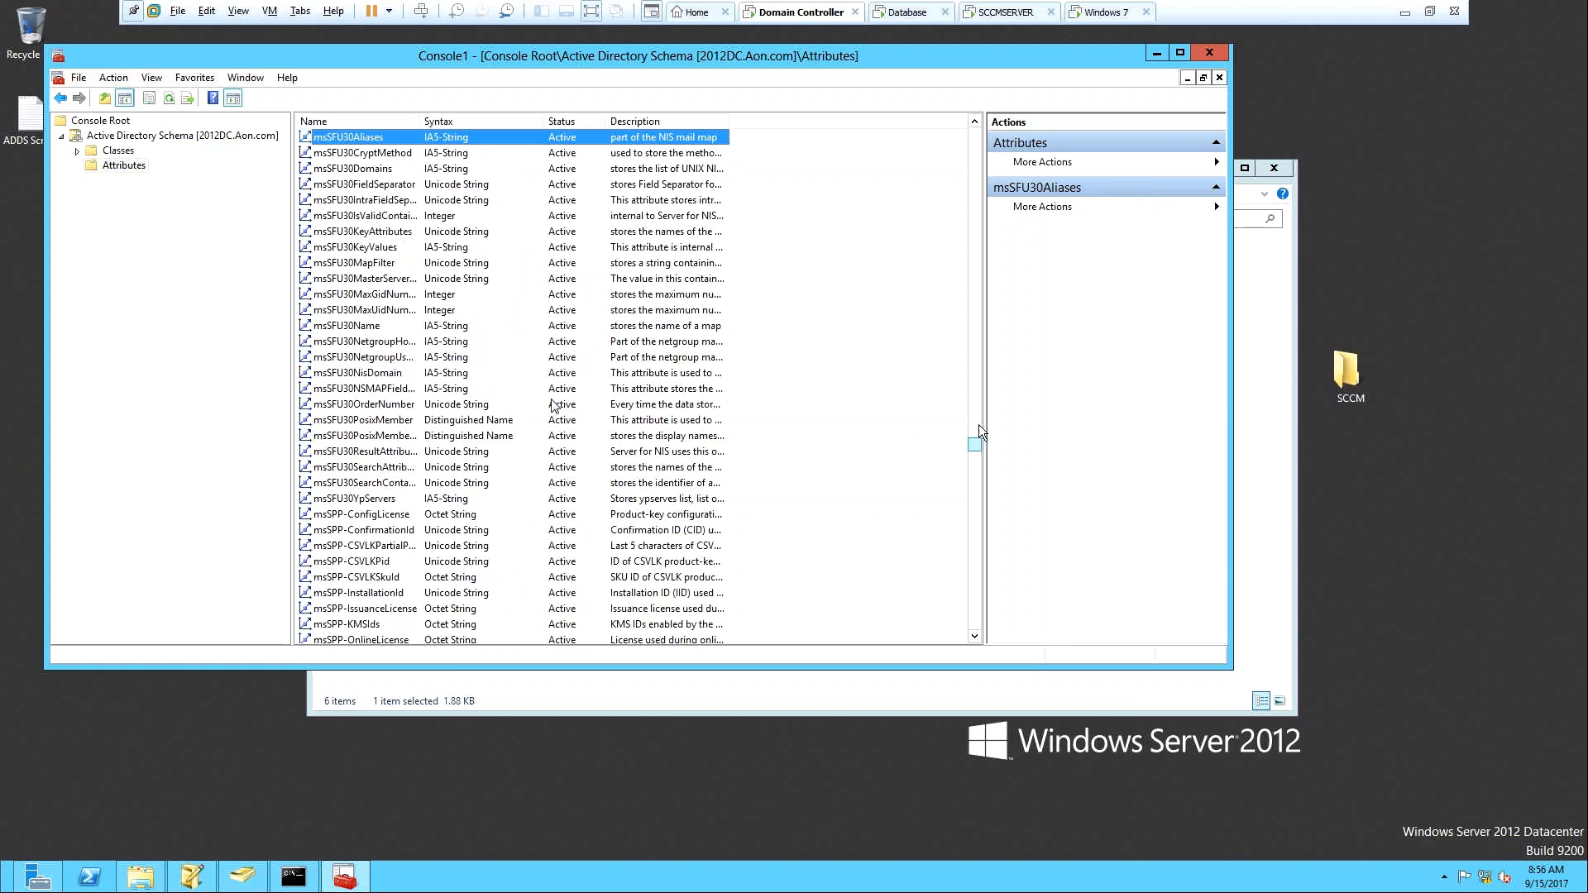
key("Down")
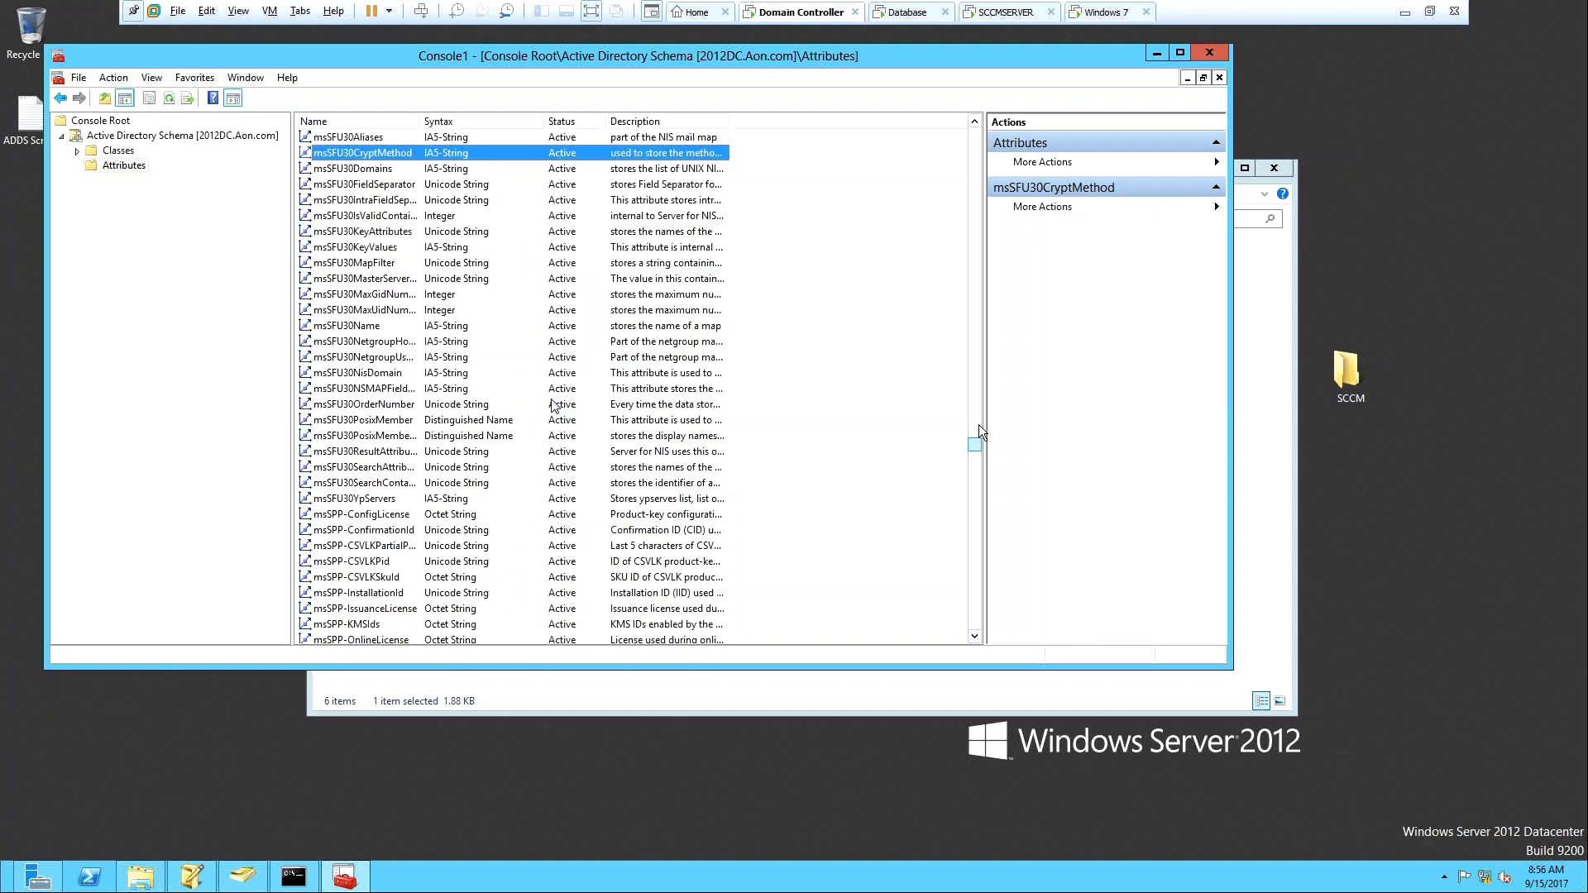
left_click(1209, 54)
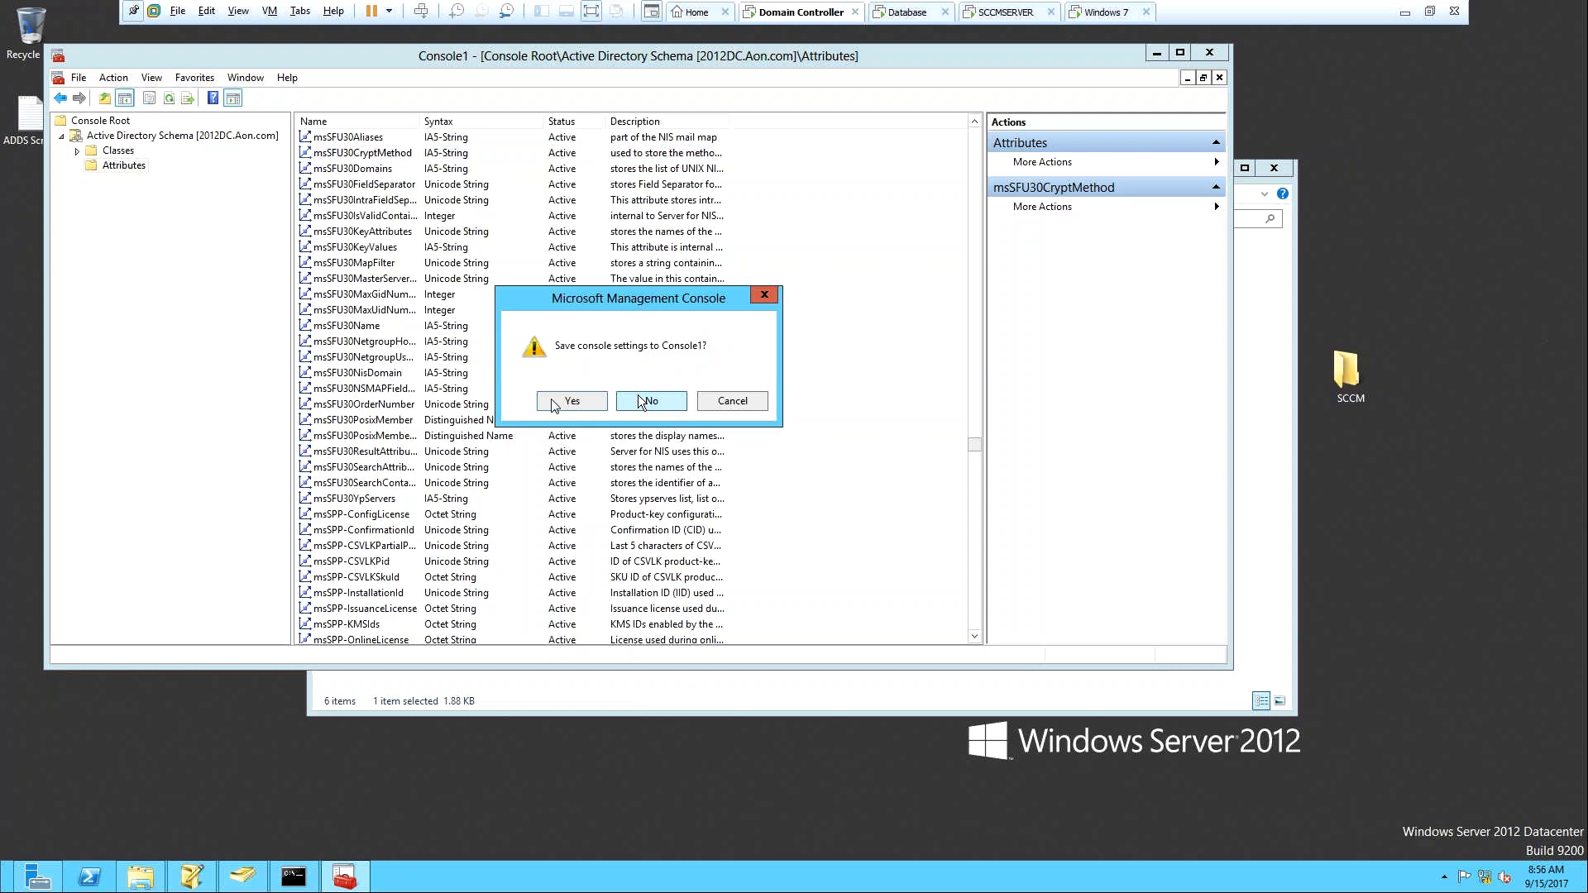
left_click(641, 401)
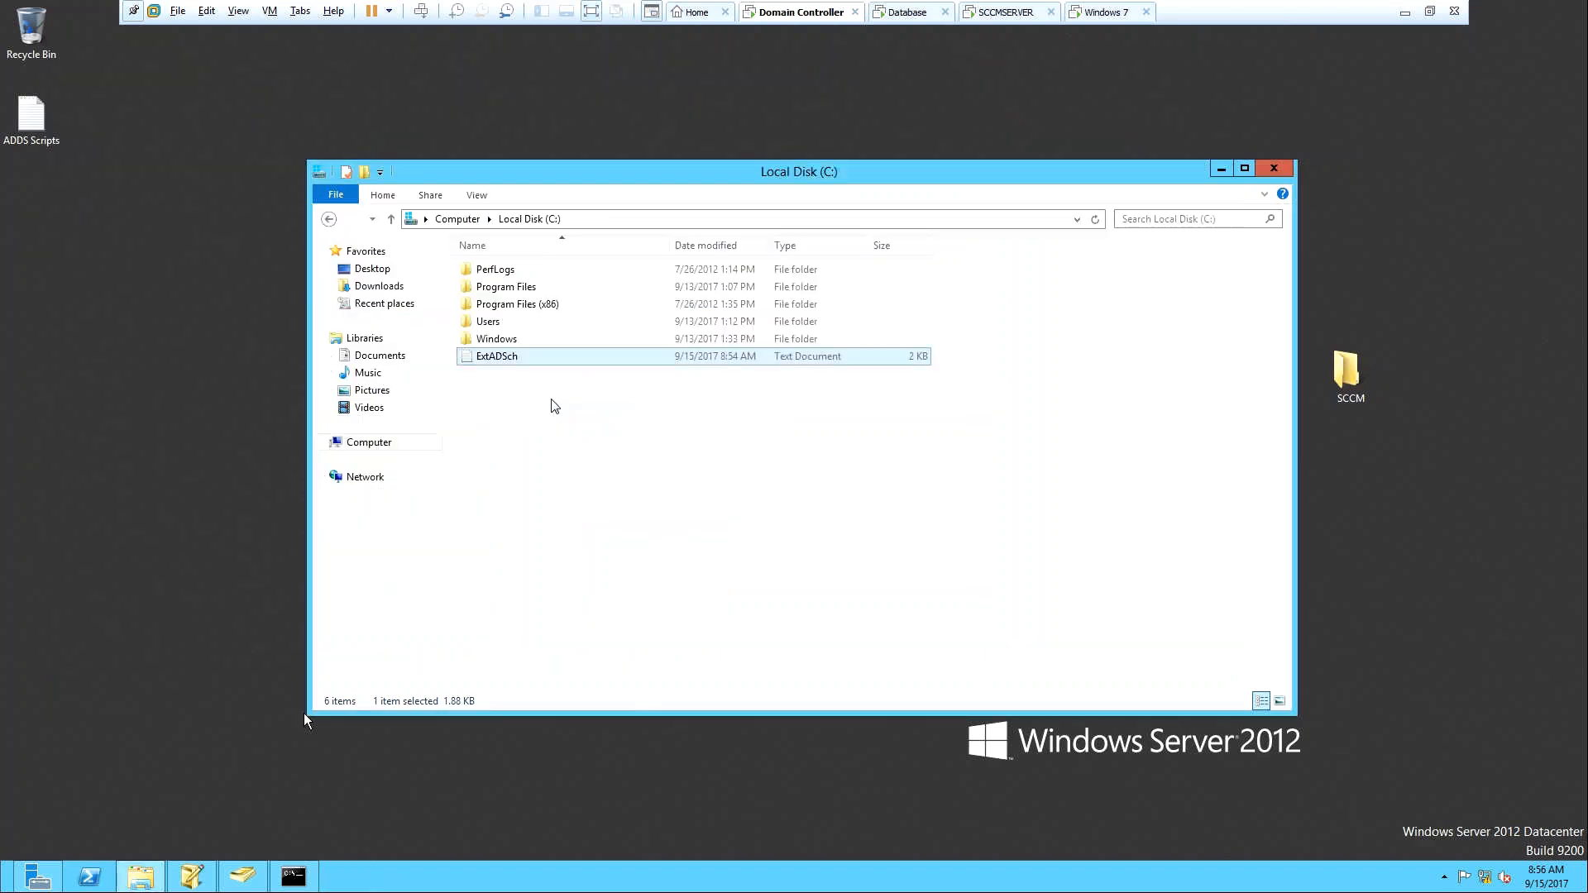
Run mmc from Command Prompt to open an empty console.
left_click(294, 877)
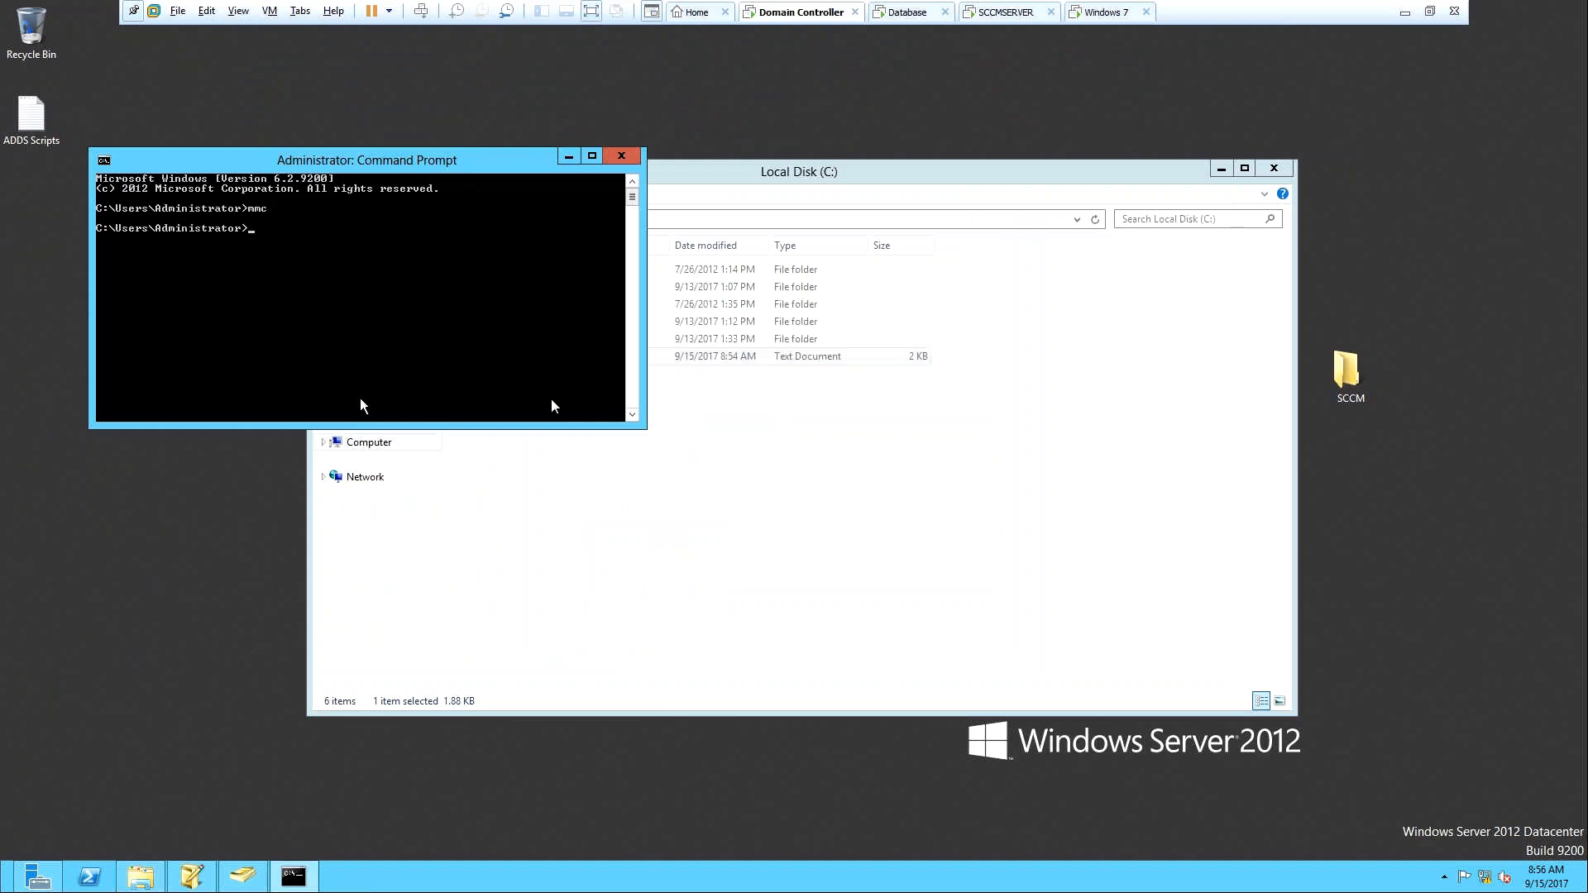
type("mmc")
key("Return")
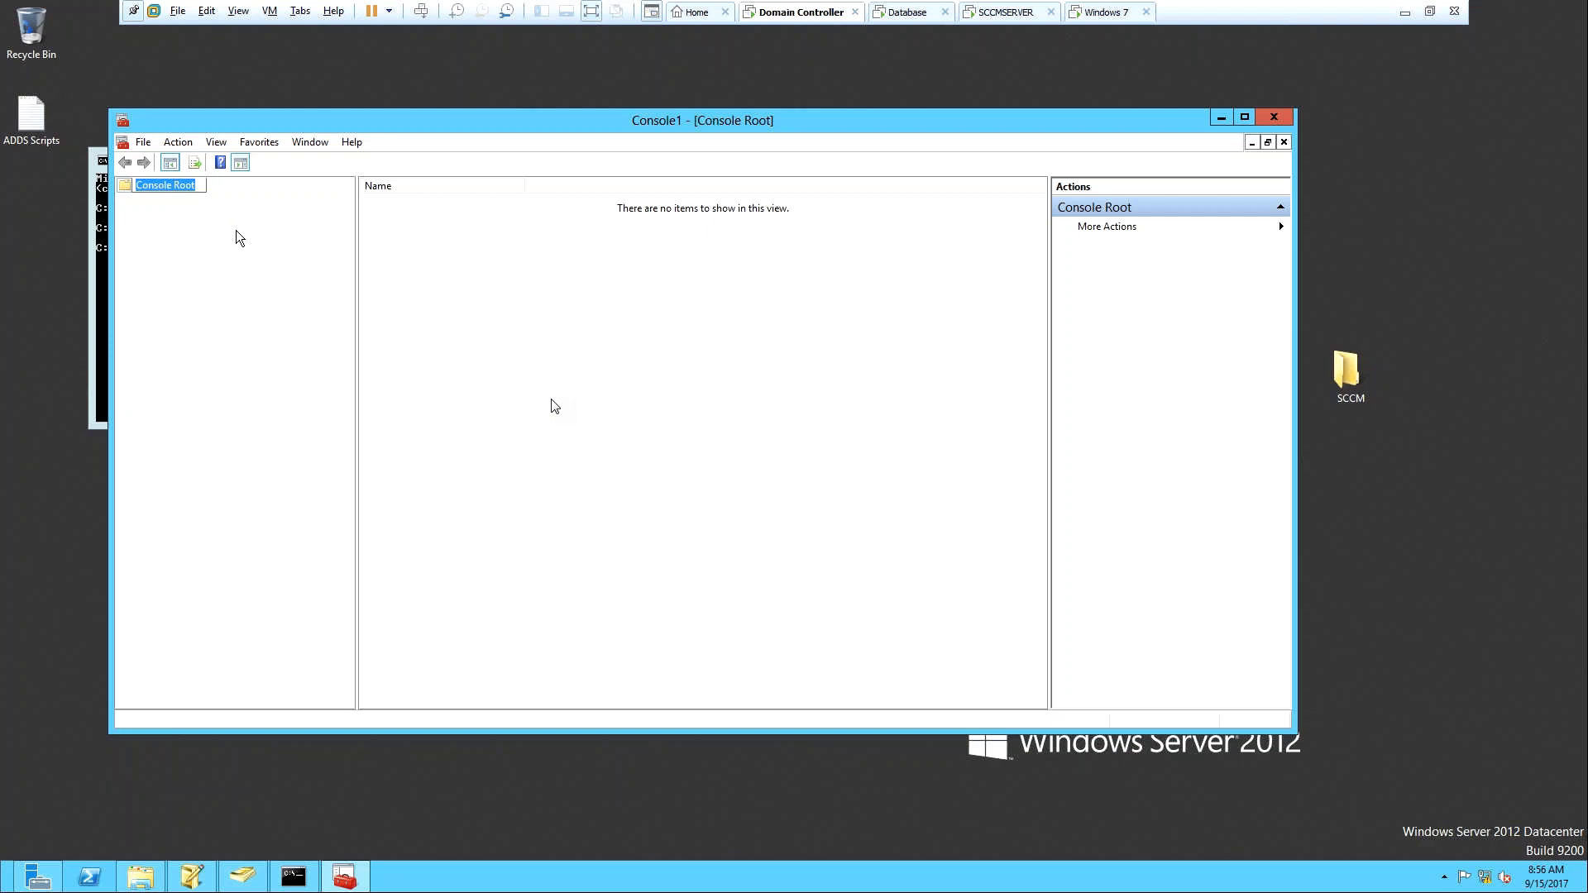
Add the Active Directory Schema snap-in and expand it to its Attributes.
left_click(145, 143)
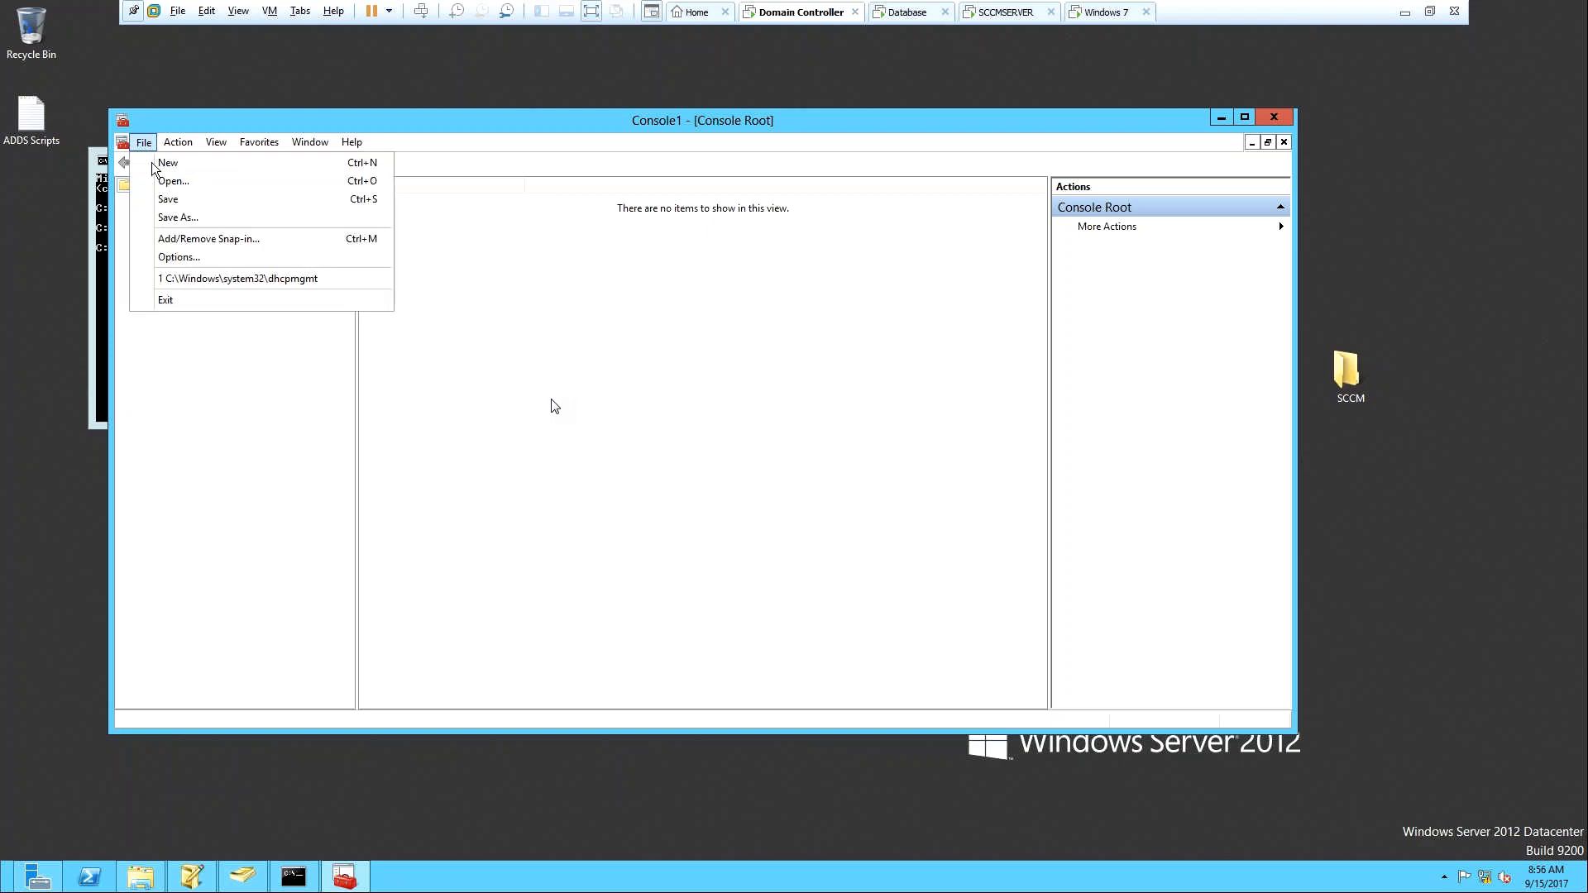
left_click(181, 234)
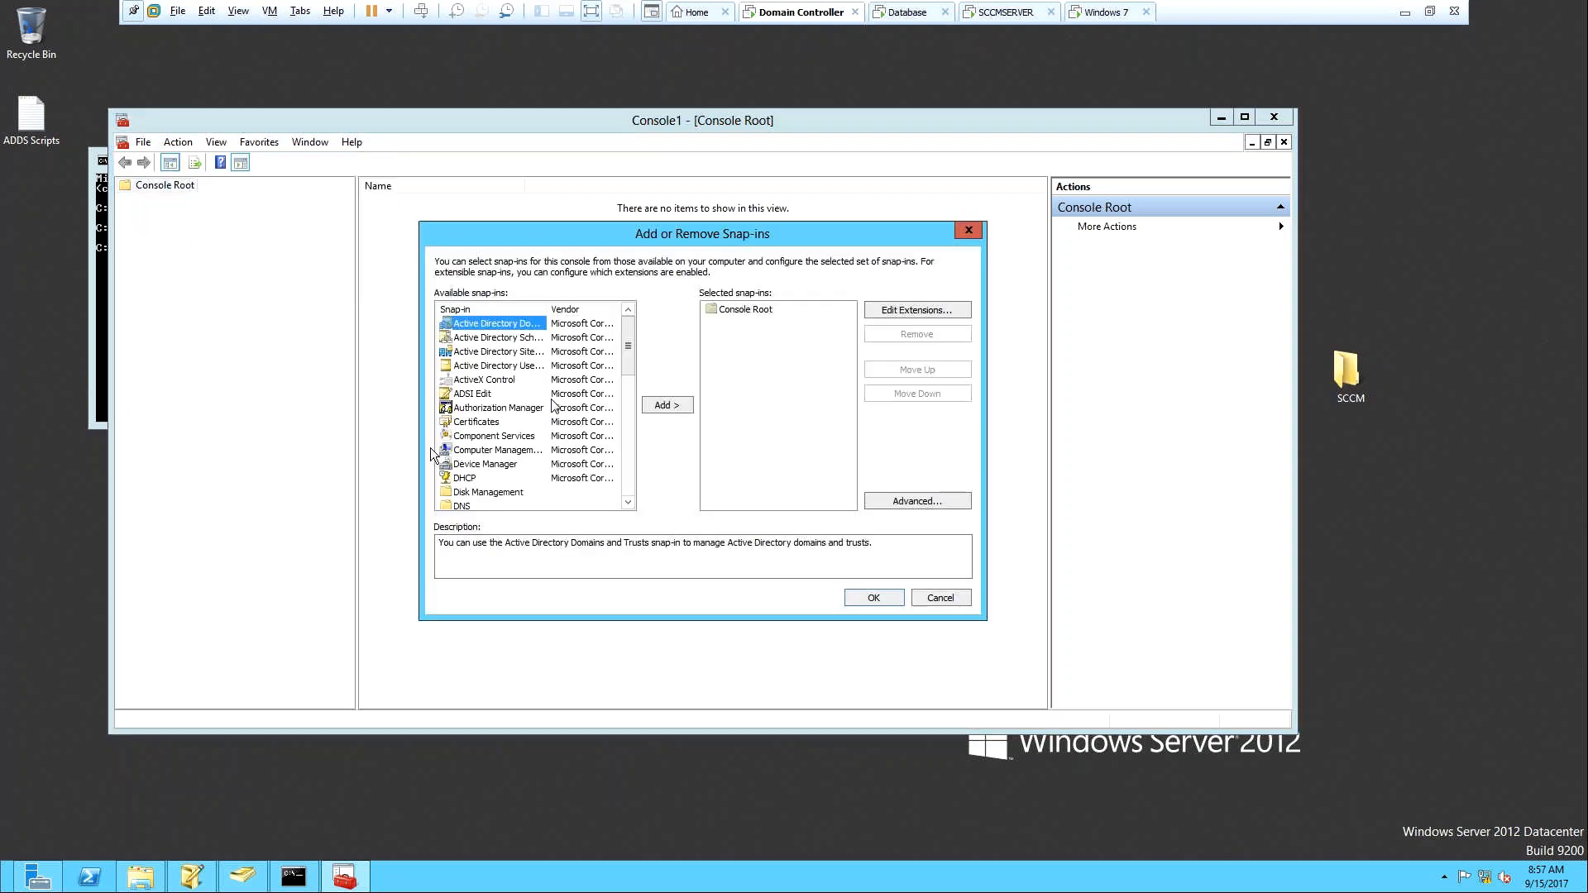
left_click(491, 338)
left_click(666, 405)
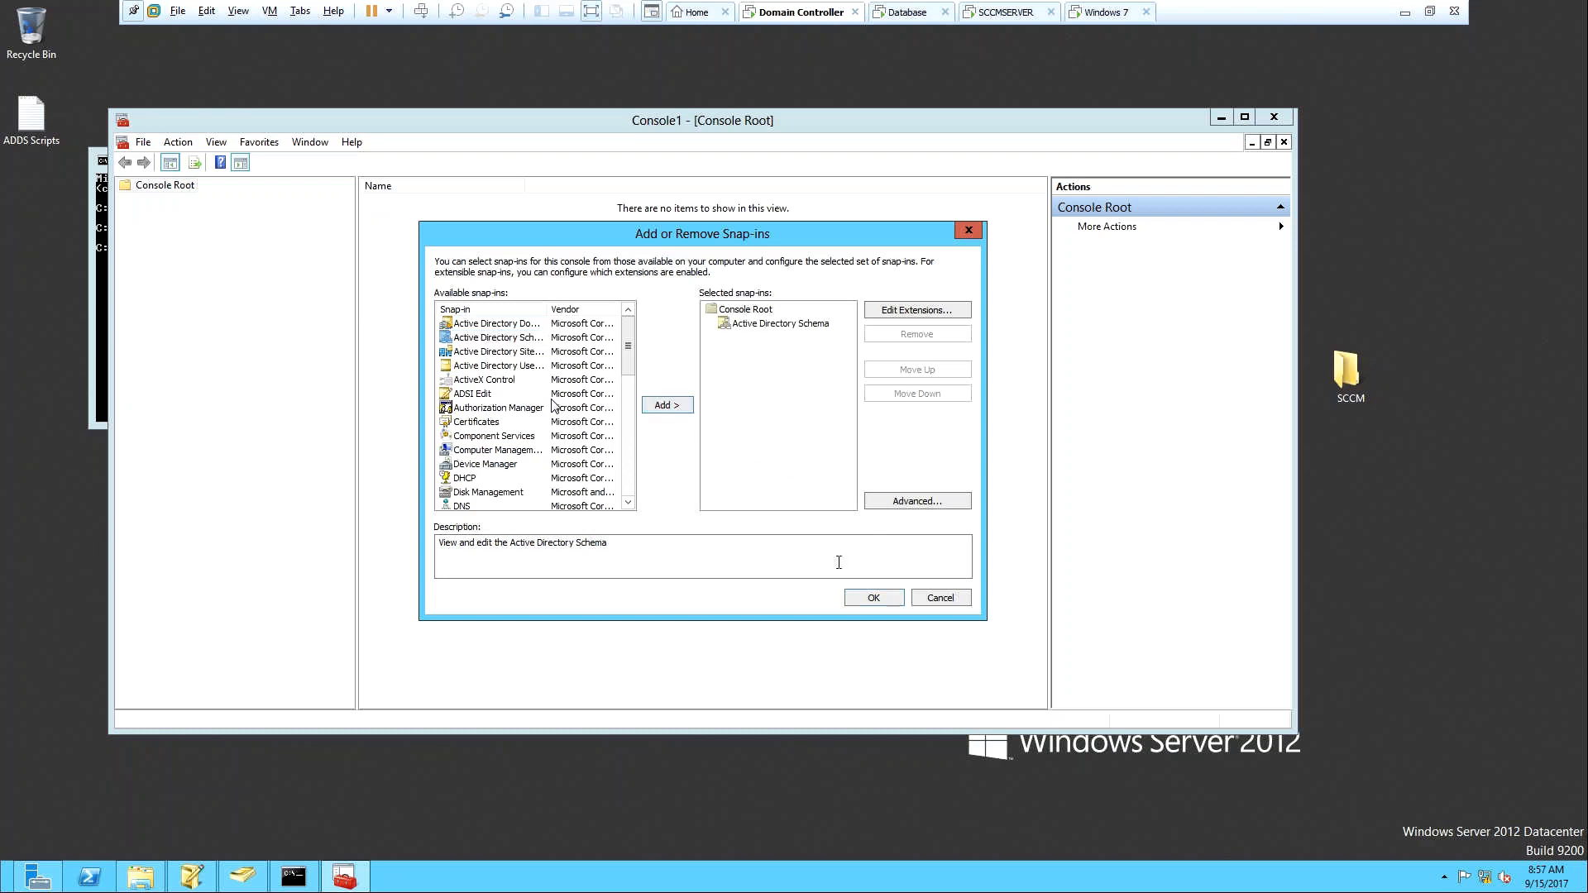
left_click(860, 596)
left_click(126, 203)
left_click(185, 230)
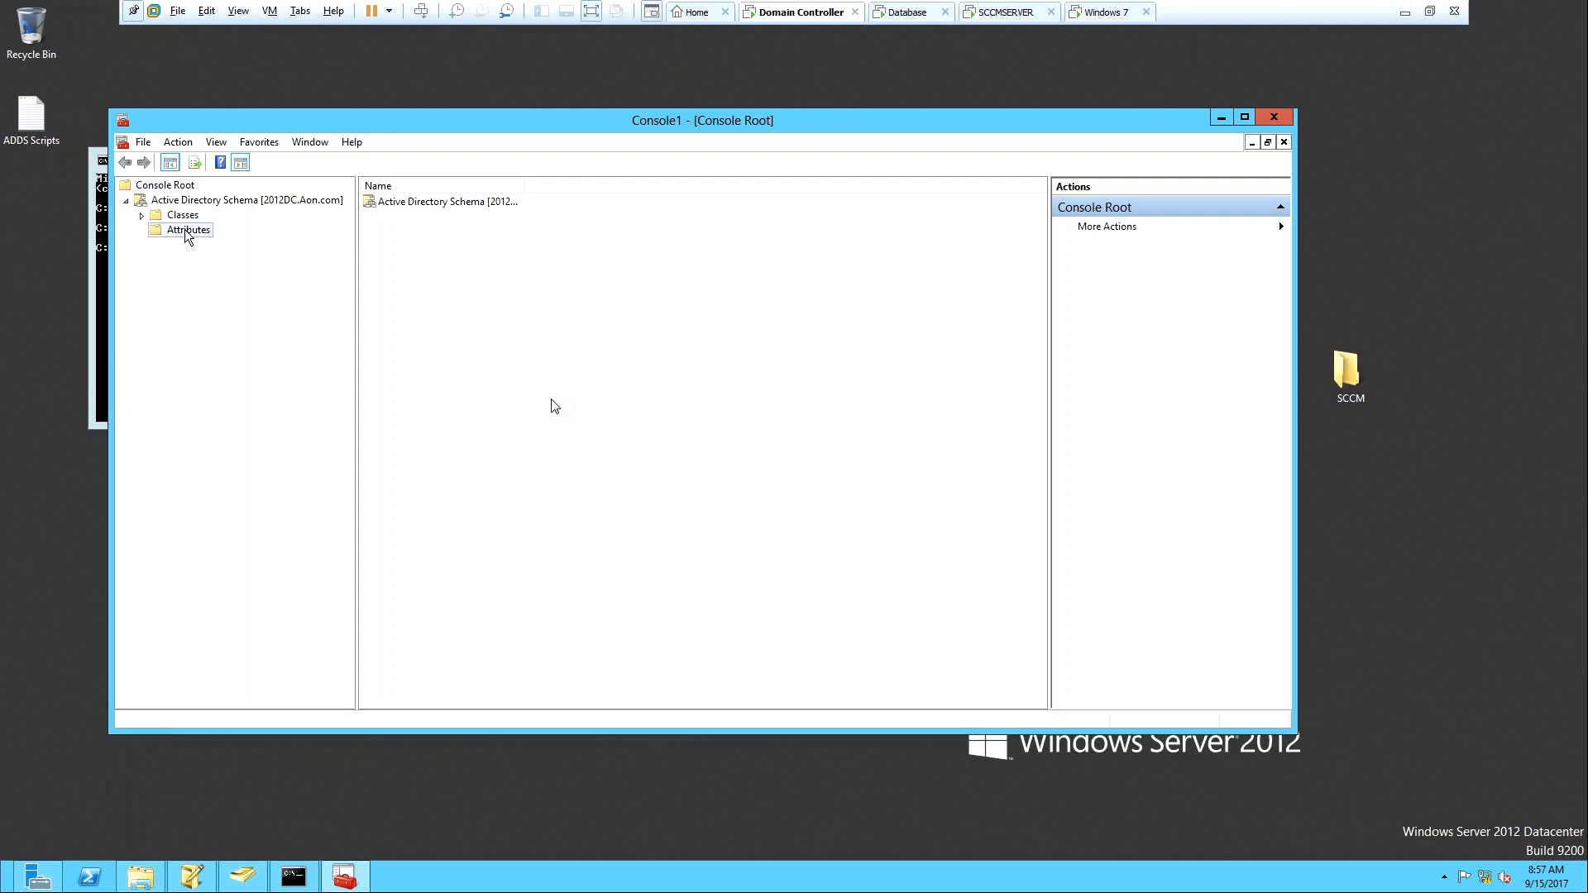
Jump to msSFU in the schema Attributes list and check the mSSMS attributes from mSSMSAssignmentSiteCode to mSSMSVersion.
left_click(720, 329)
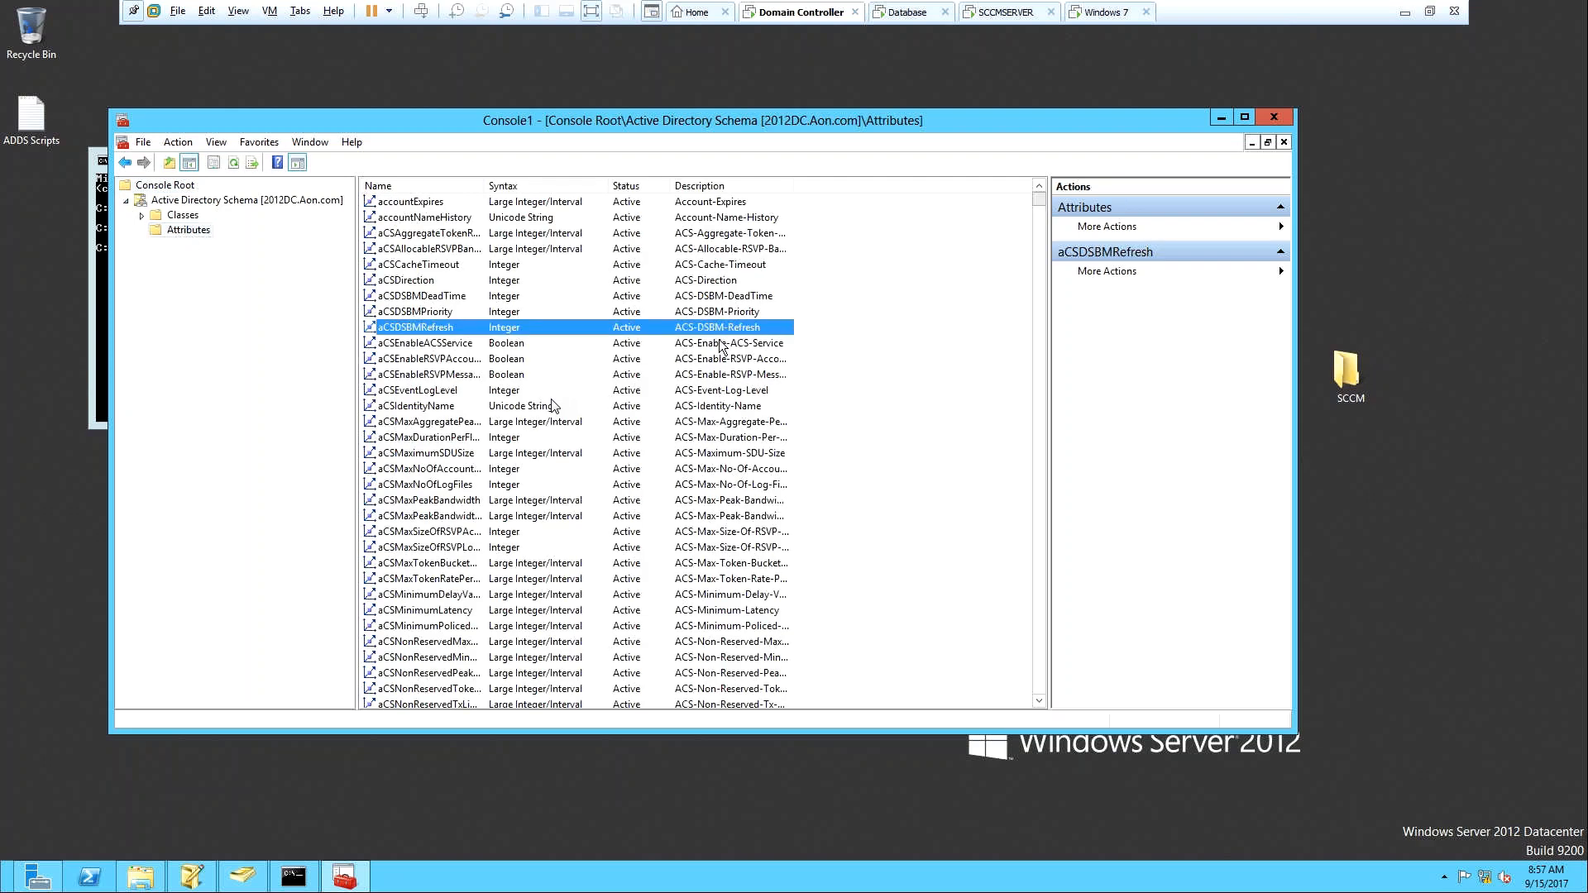
type("msSFU")
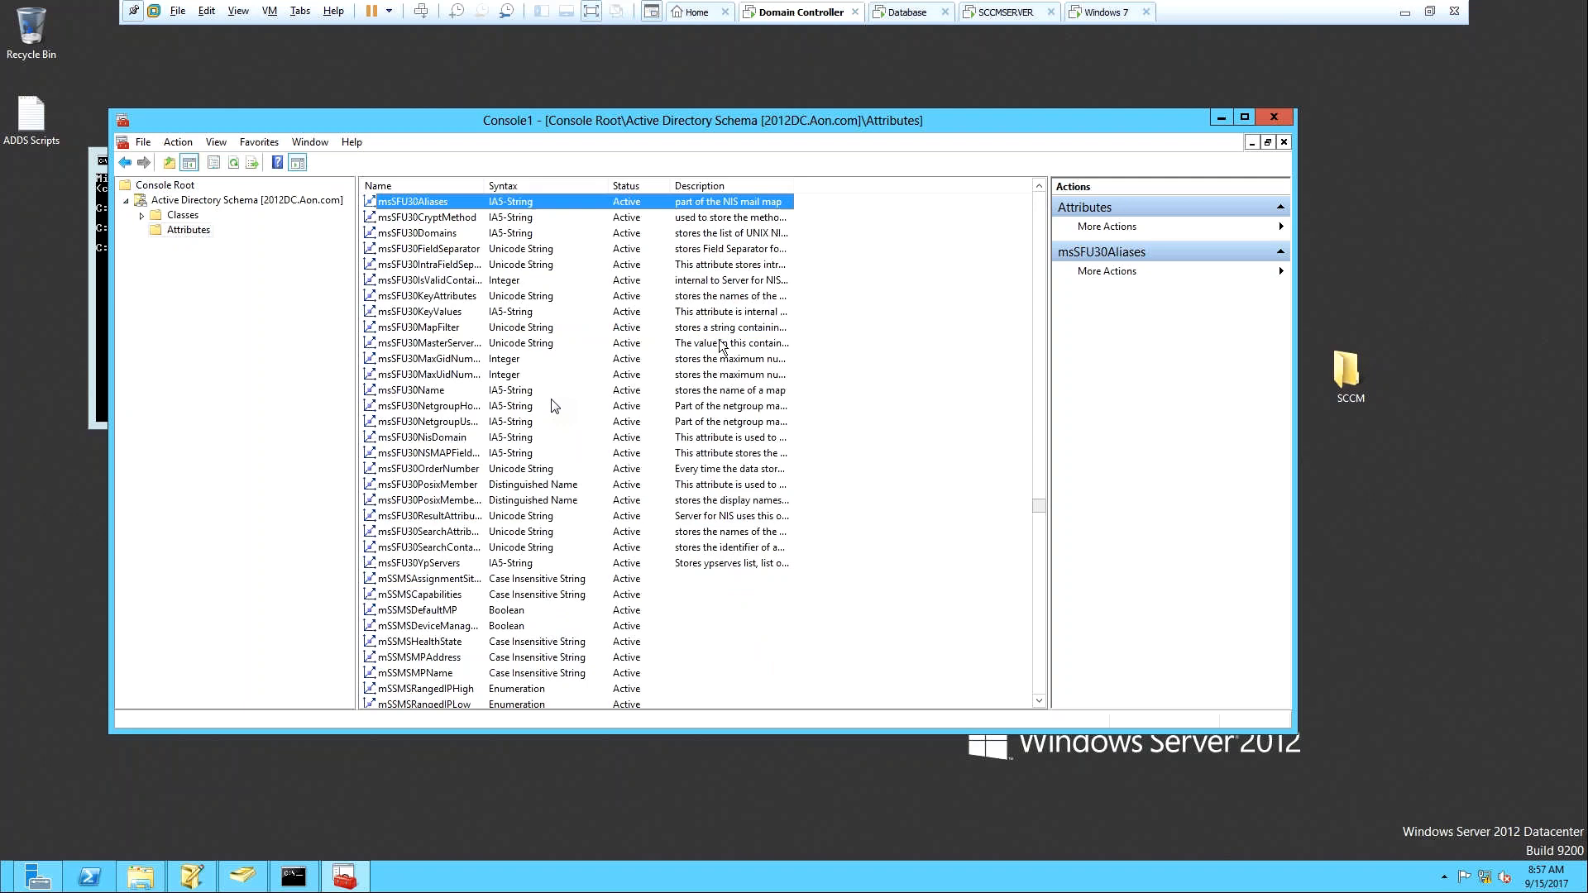
left_click(413, 583)
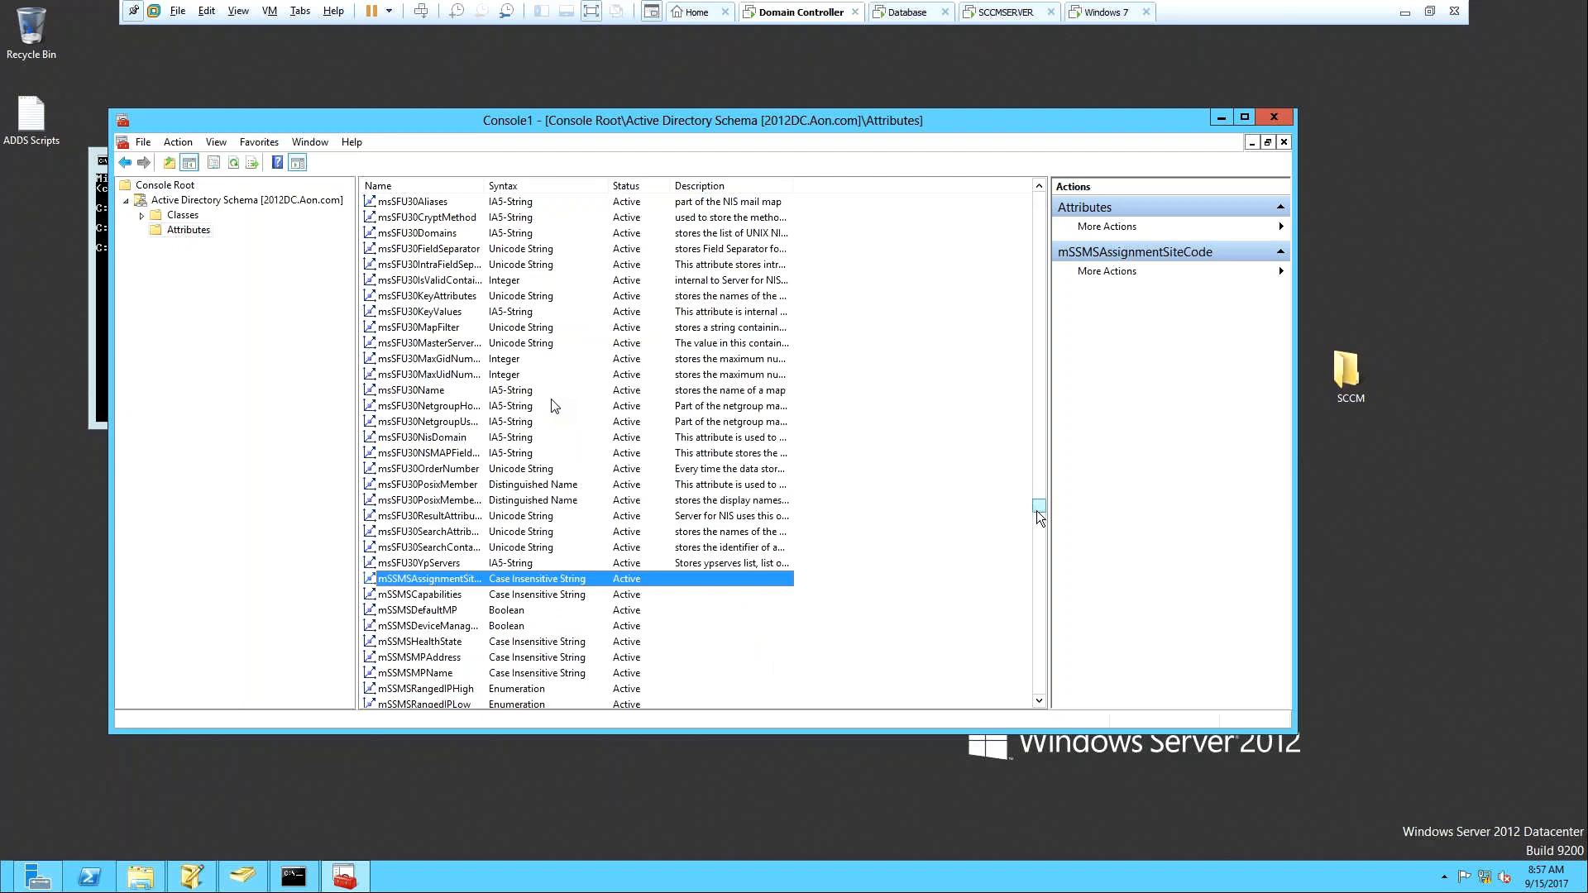
left_click_drag(1037, 512, 1039, 520)
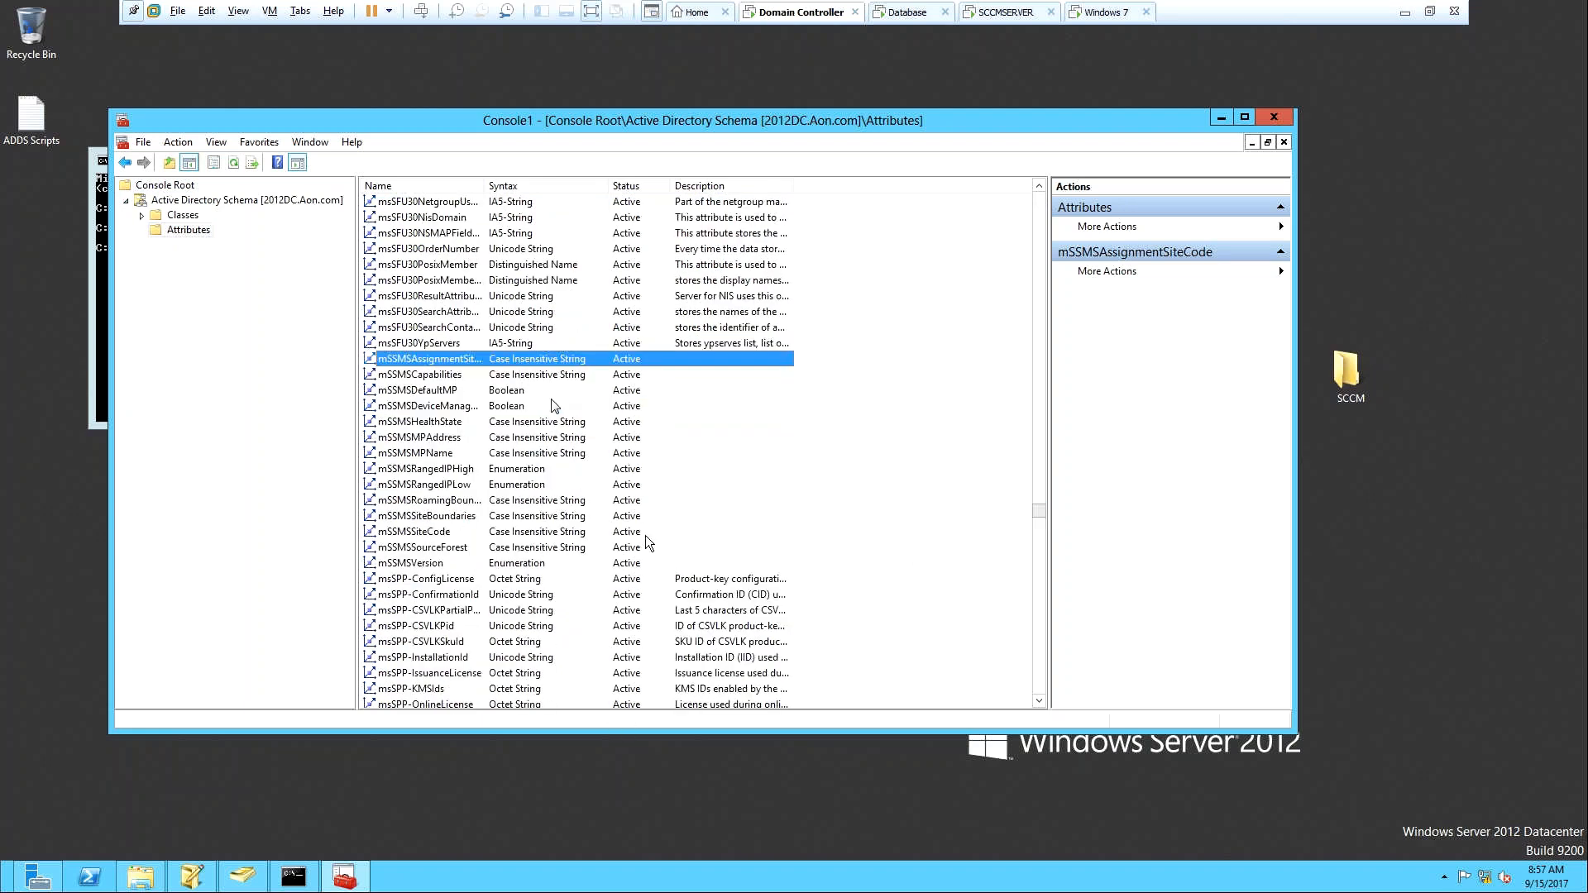
left_click(447, 563)
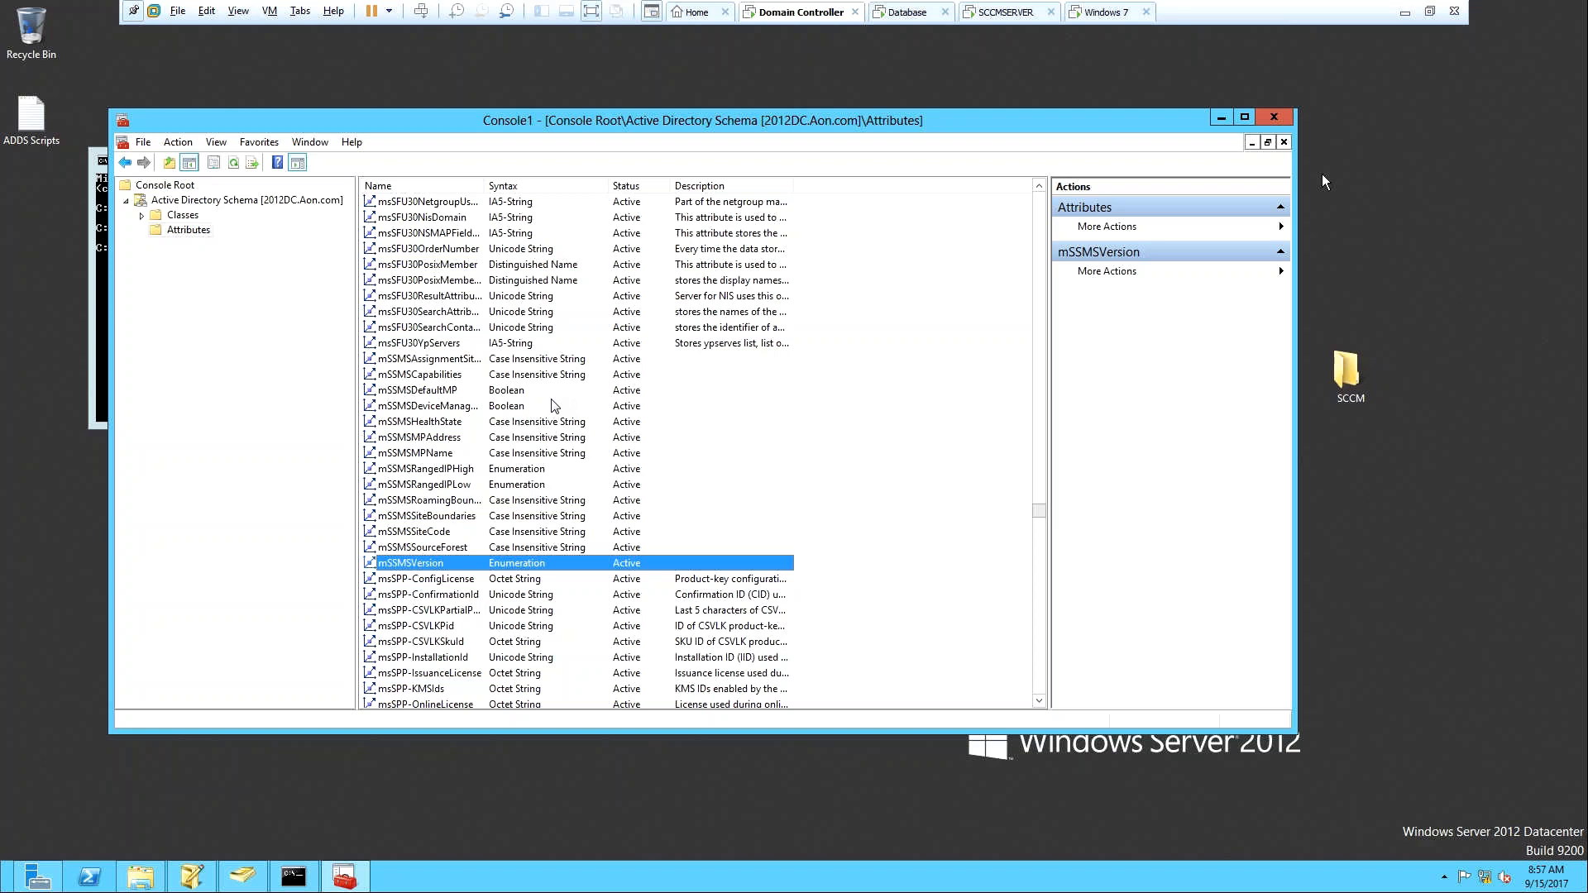
Close Console1, minimize Explorer and Command Prompt, and switch to SCCMSERVER's bare desktop.
left_click(1275, 118)
left_click(1221, 169)
left_click(571, 157)
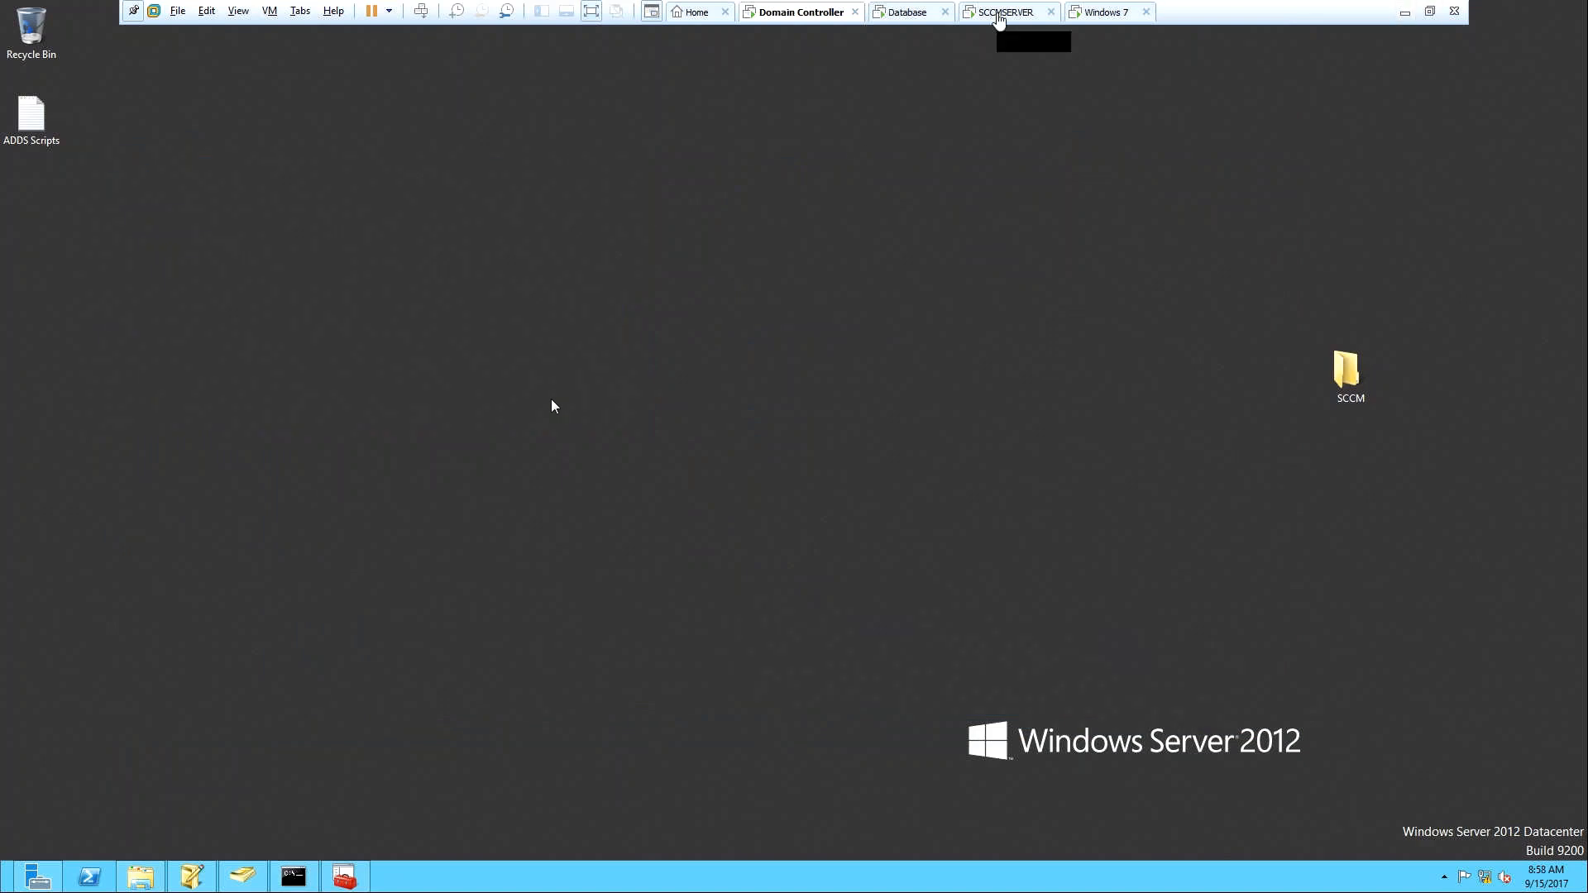
left_click(1000, 15)
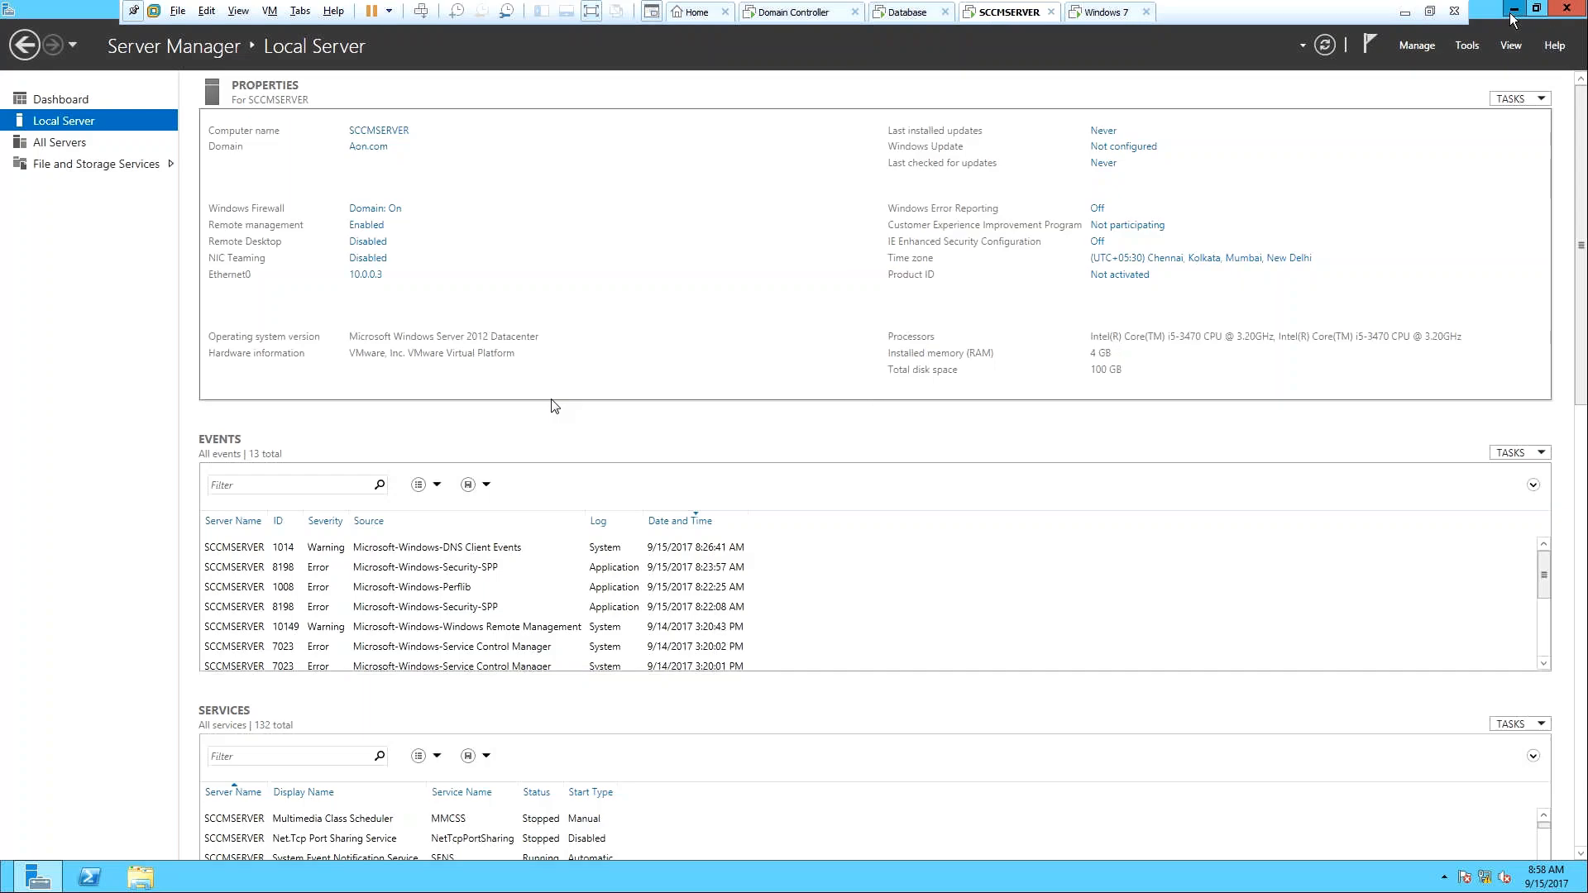
left_click(1513, 9)
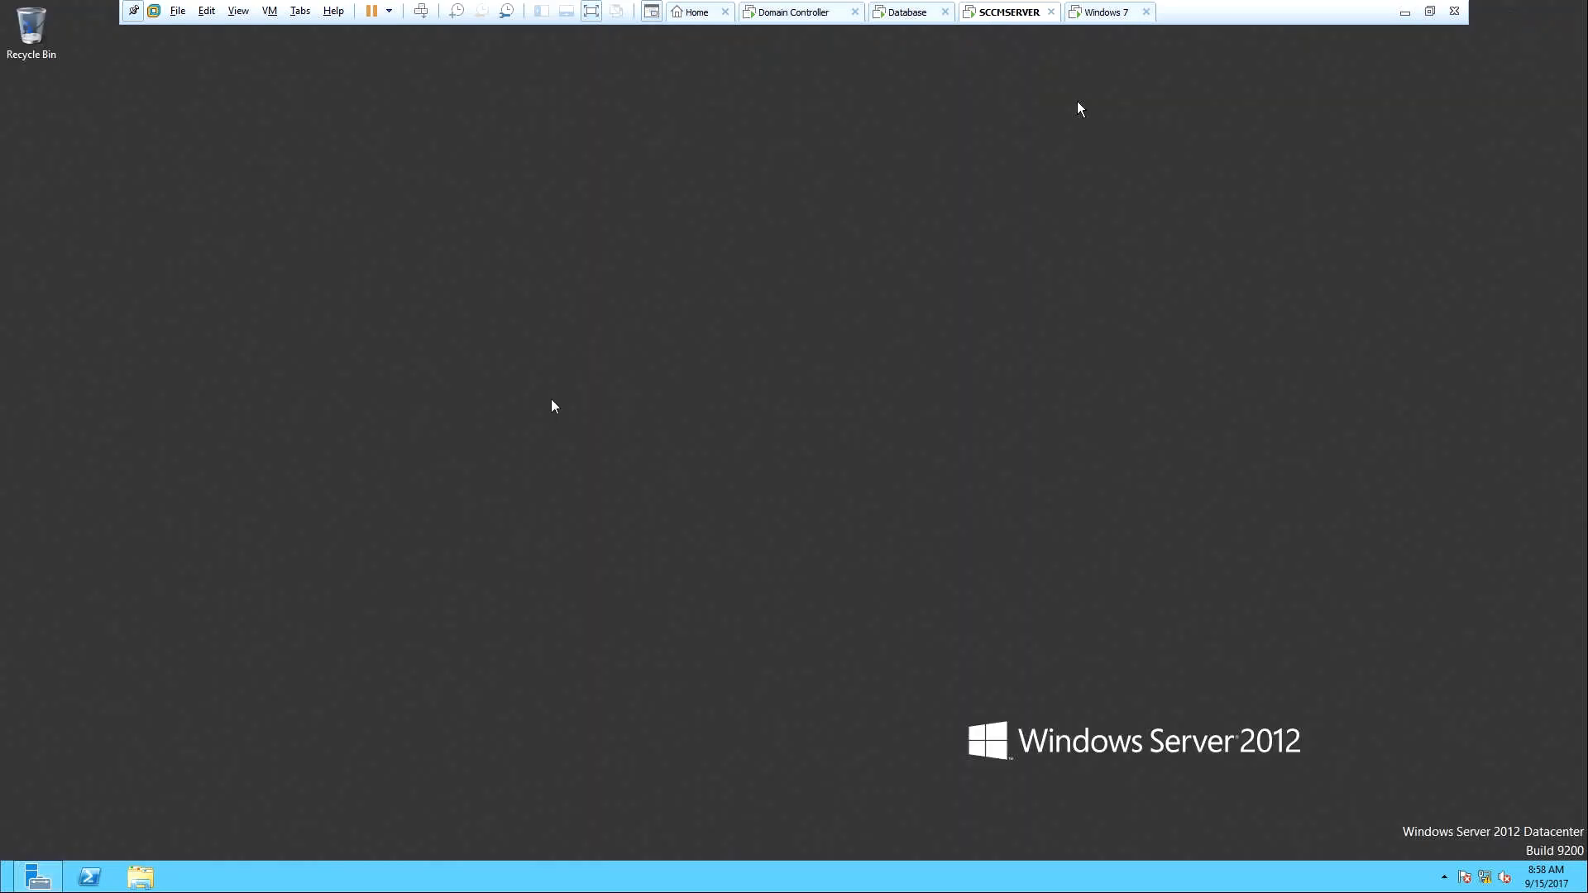
Select the WINDOWS ADK 8.1 folder in the host's SCCM Software folder, then return to SCCMSERVER.
left_click(1407, 11)
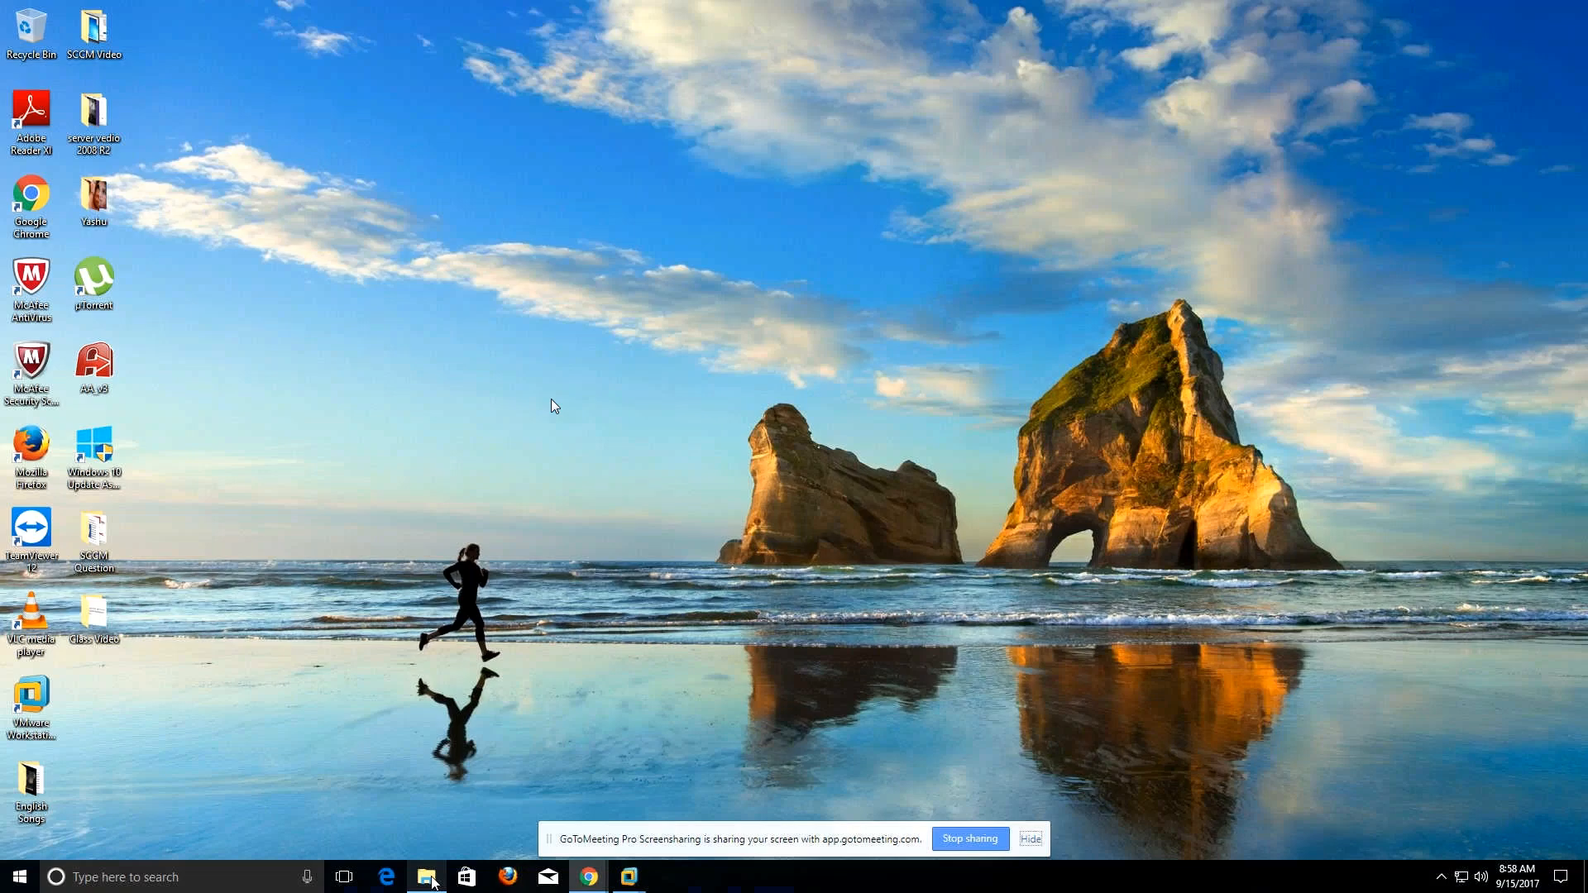
left_click(426, 877)
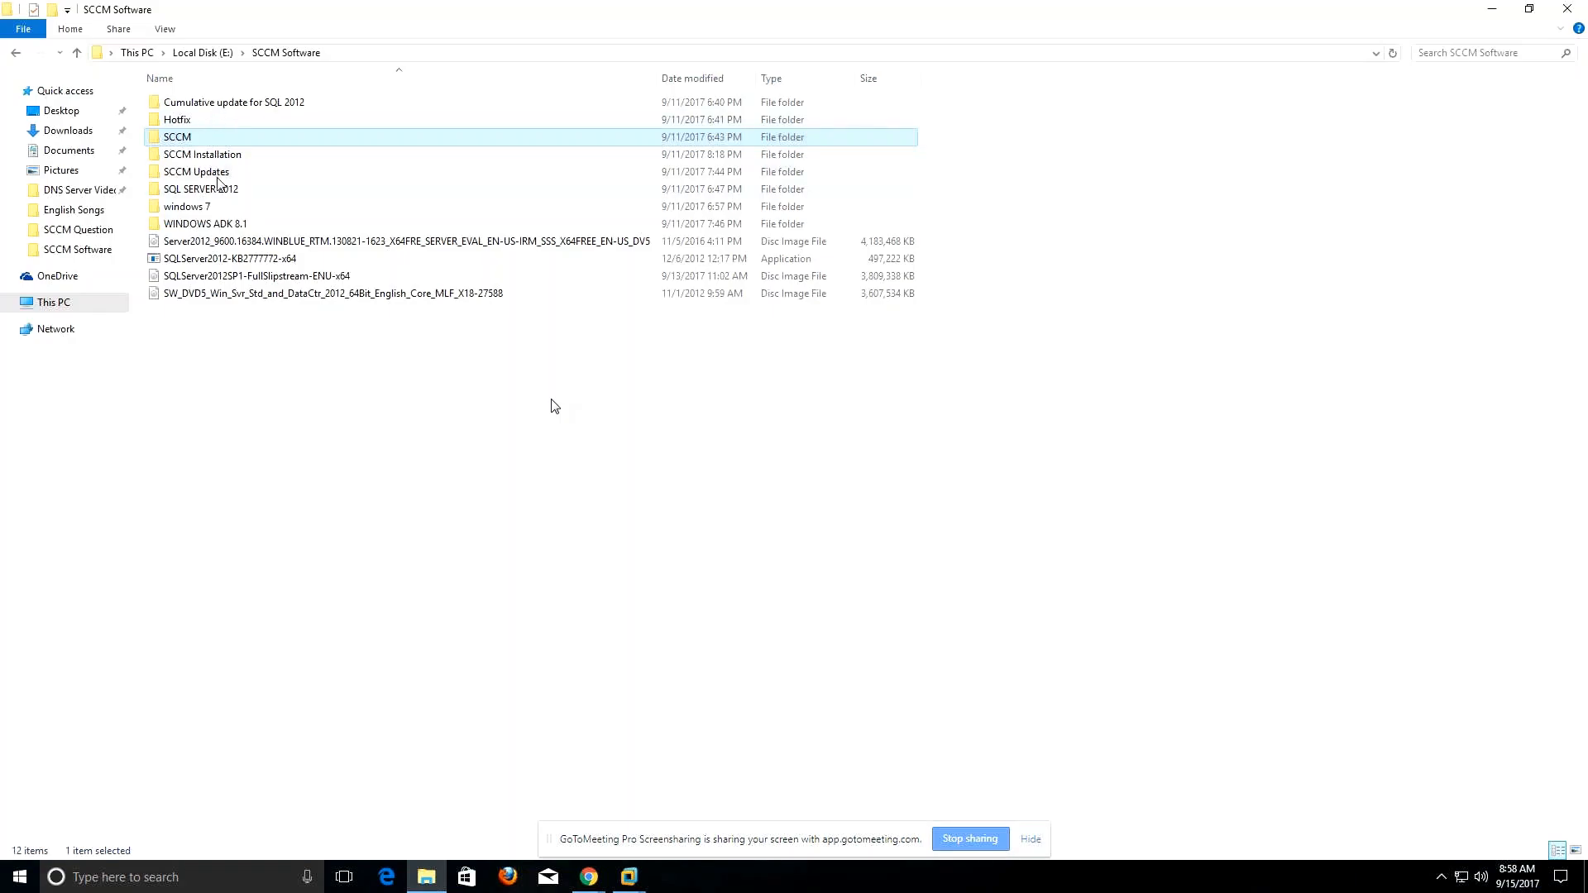
left_click(220, 225)
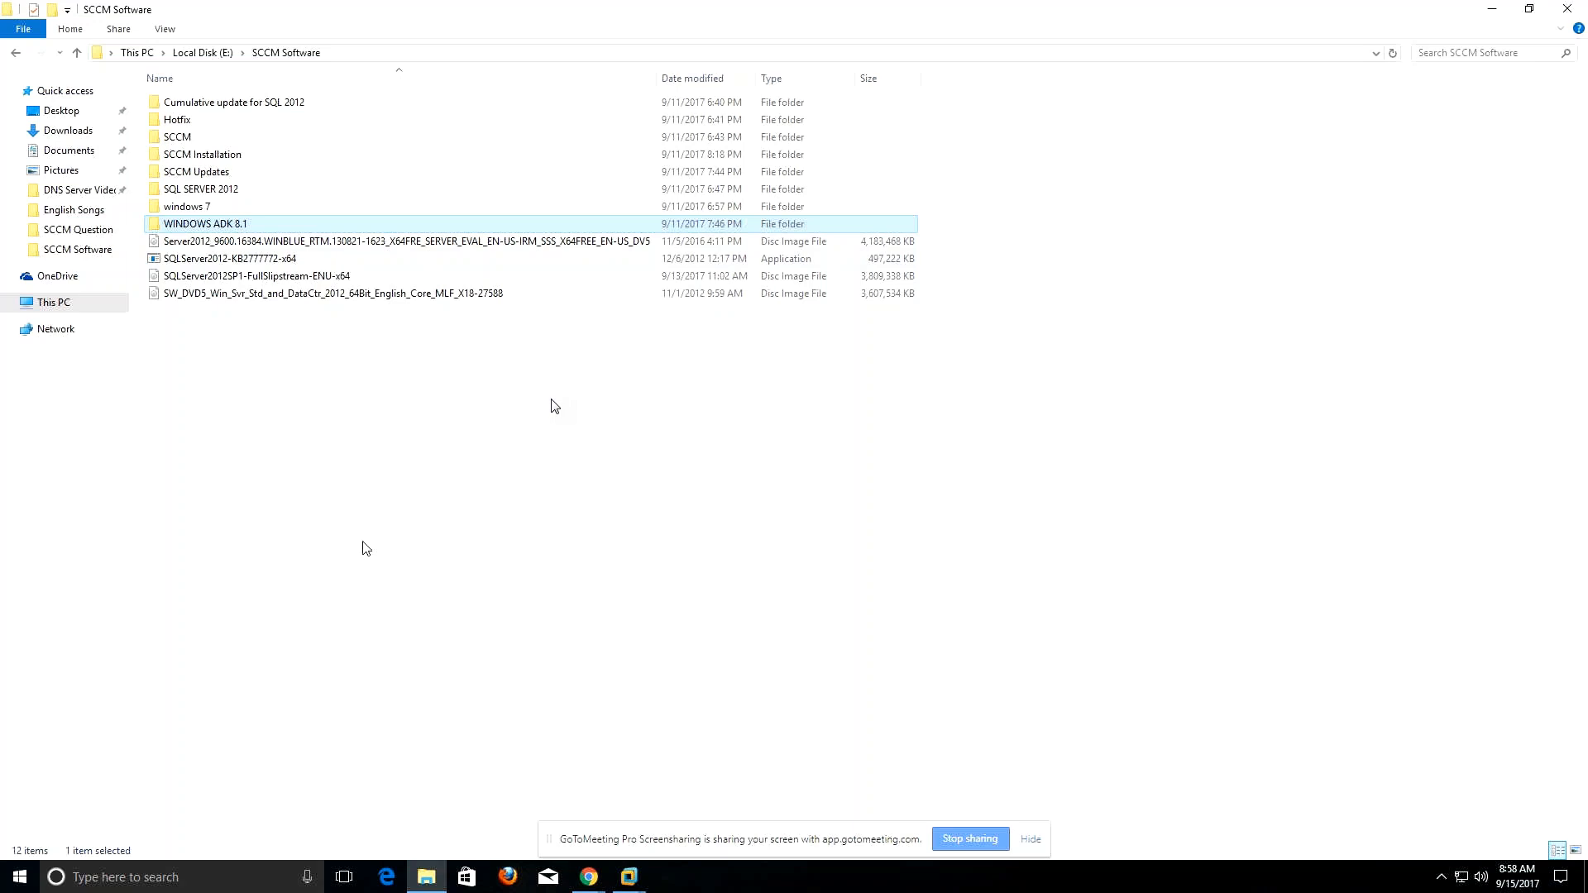
left_click(635, 885)
left_click(778, 753)
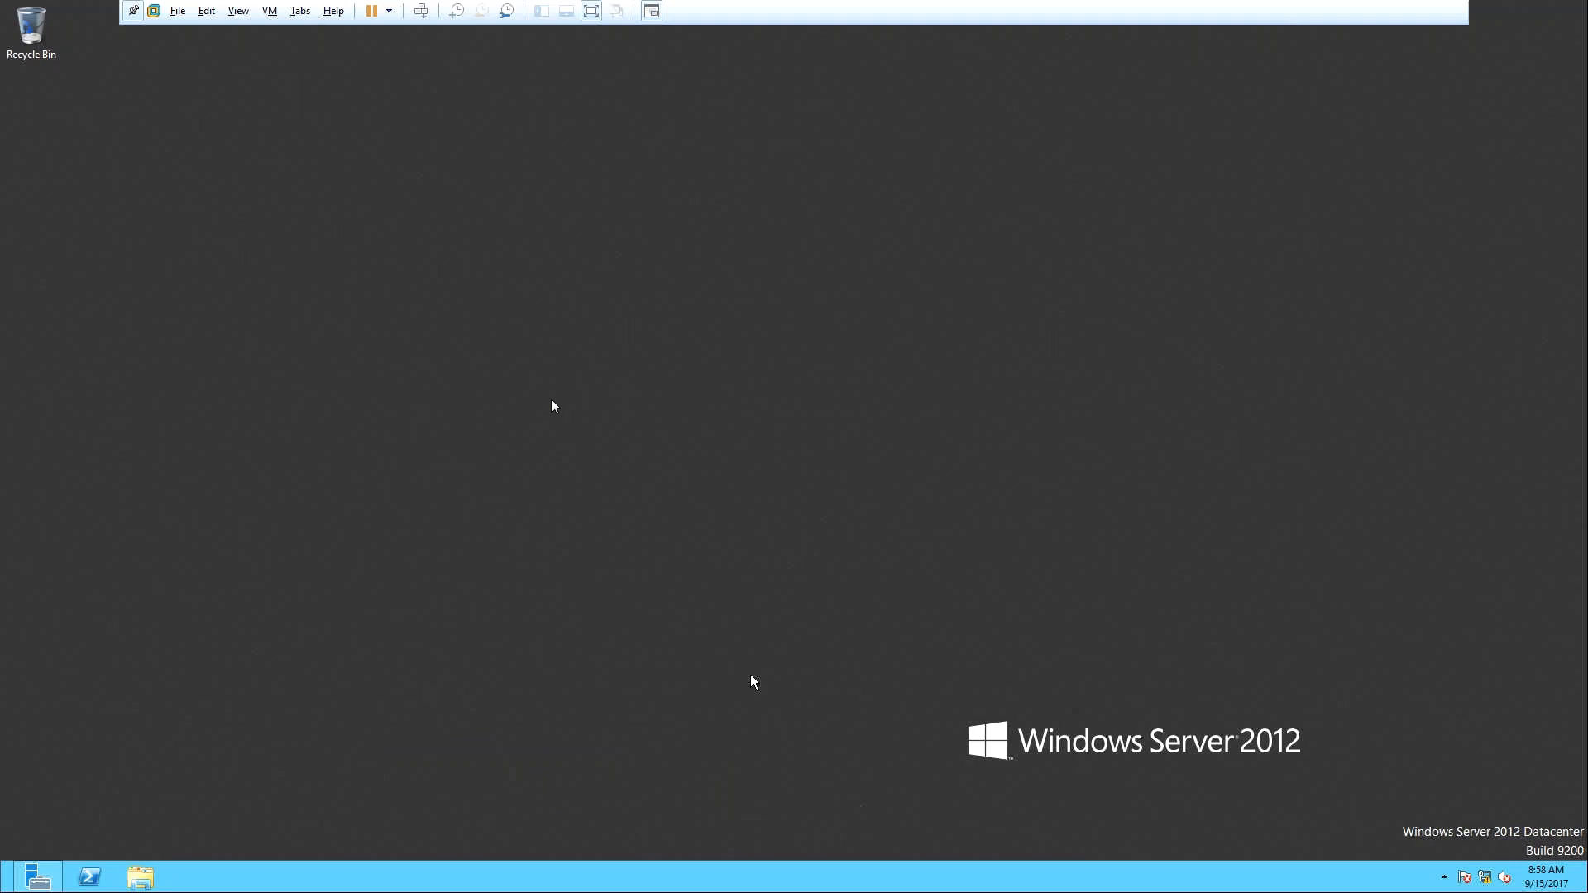
Try pasting the folder onto SCCMSERVER's desktop, then open SCCMSERVER's Virtual Machine Settings instead.
right_click(512, 420)
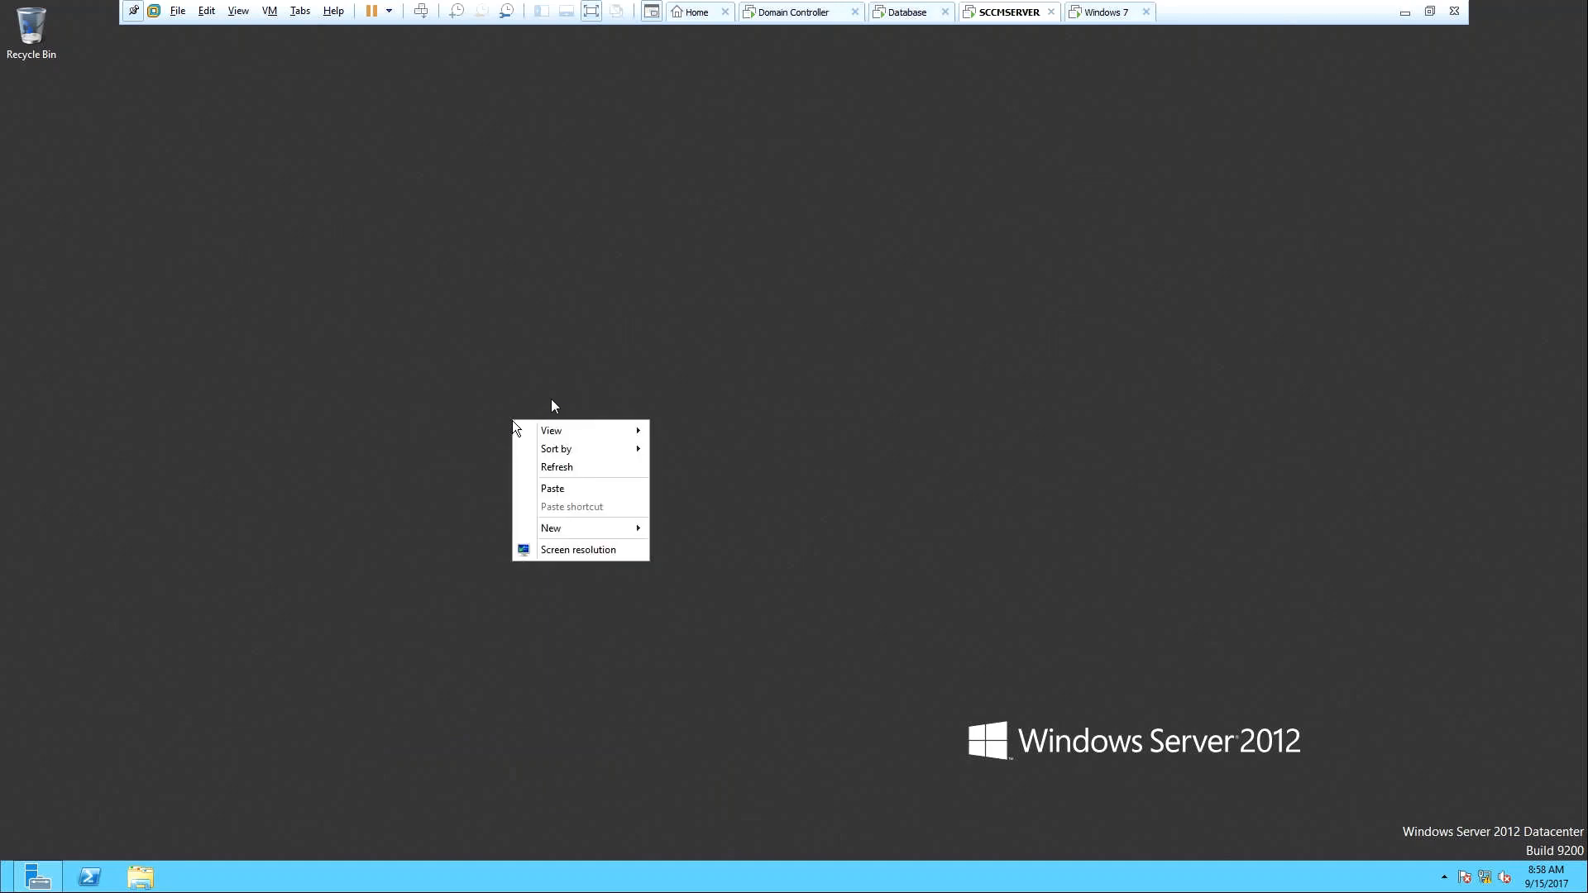
left_click(559, 488)
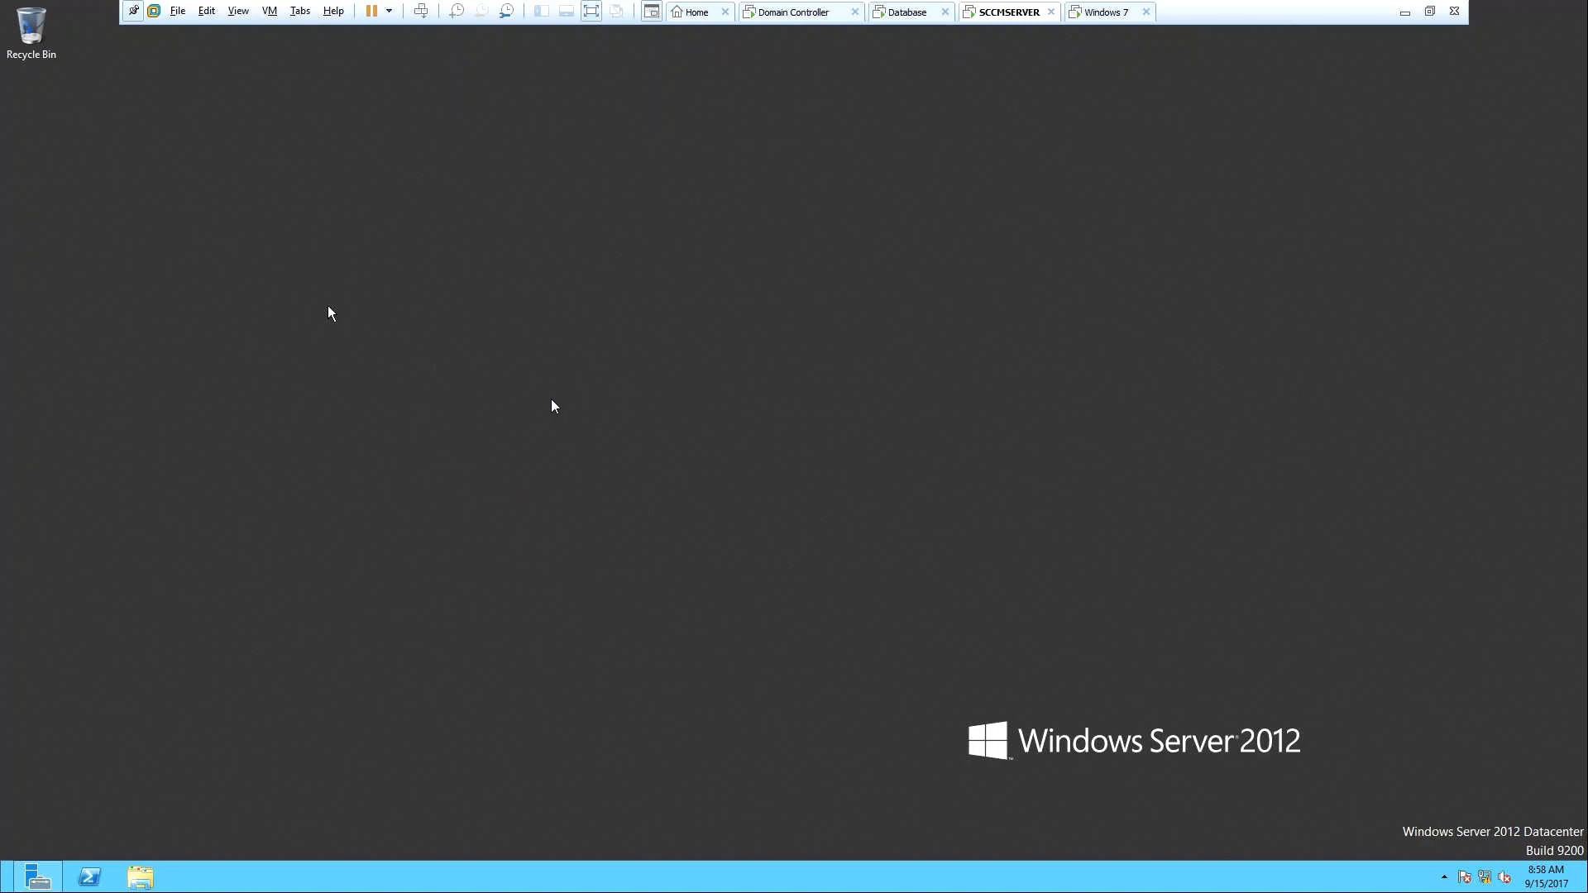
left_click(1404, 12)
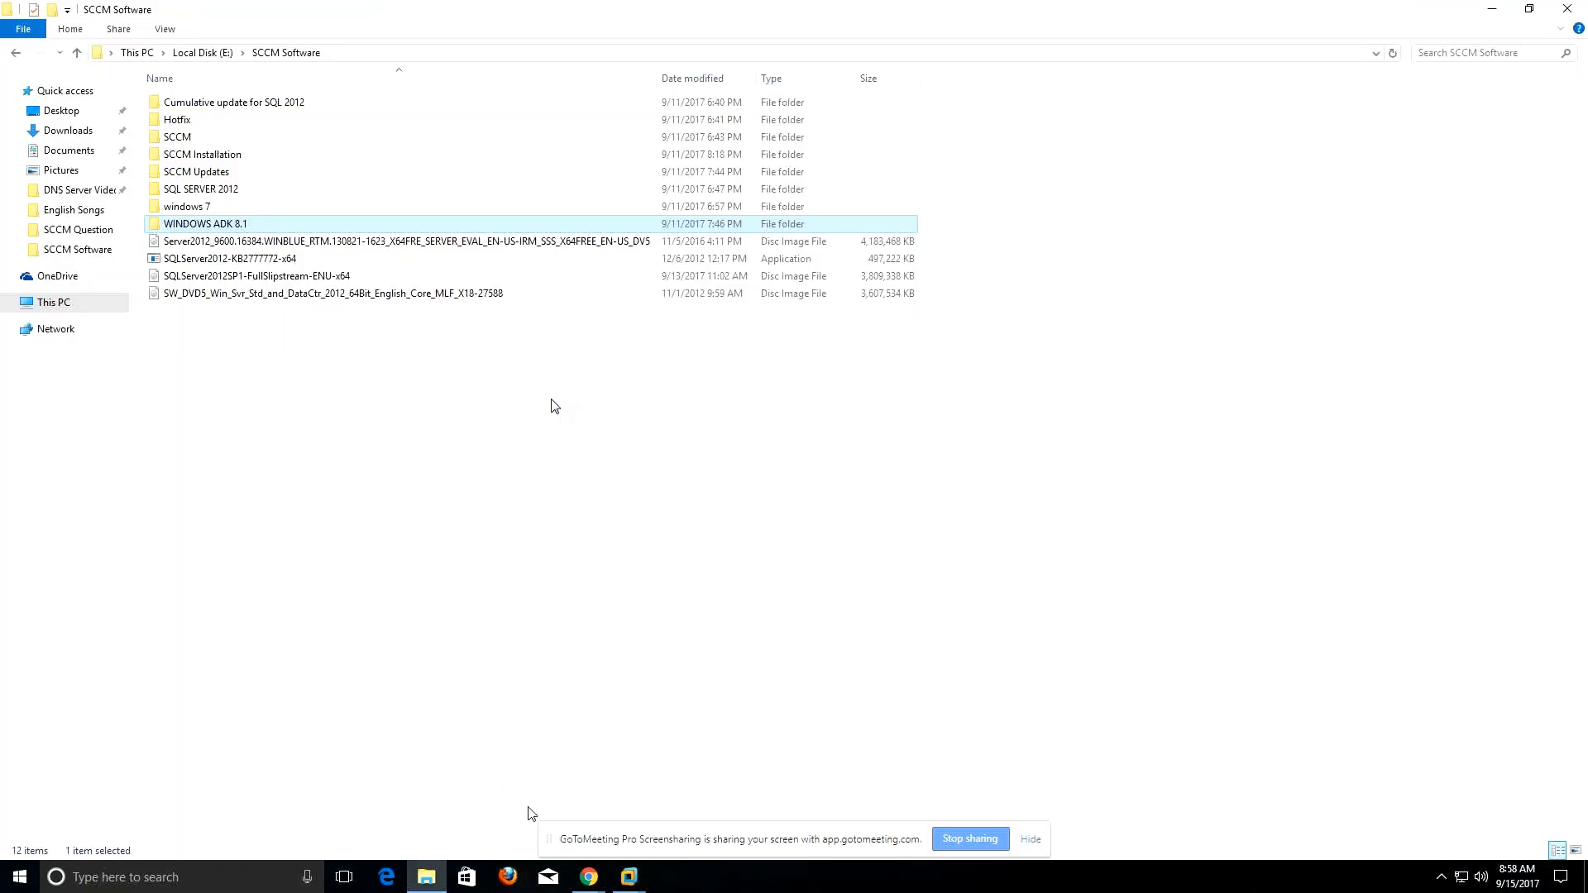
mouse_move(579, 887)
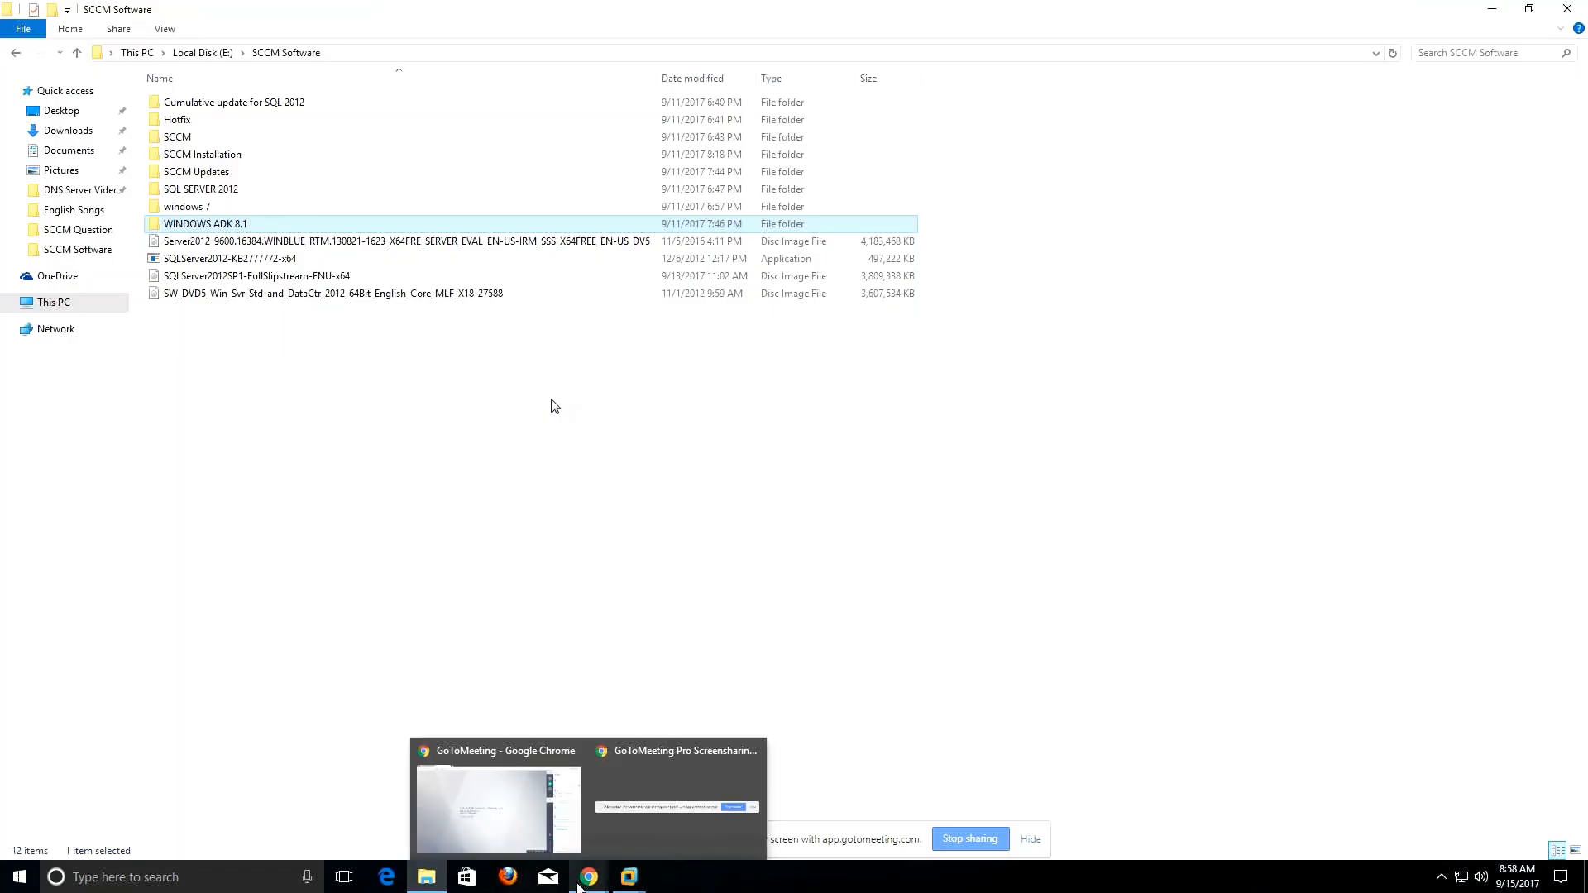
mouse_move(645, 889)
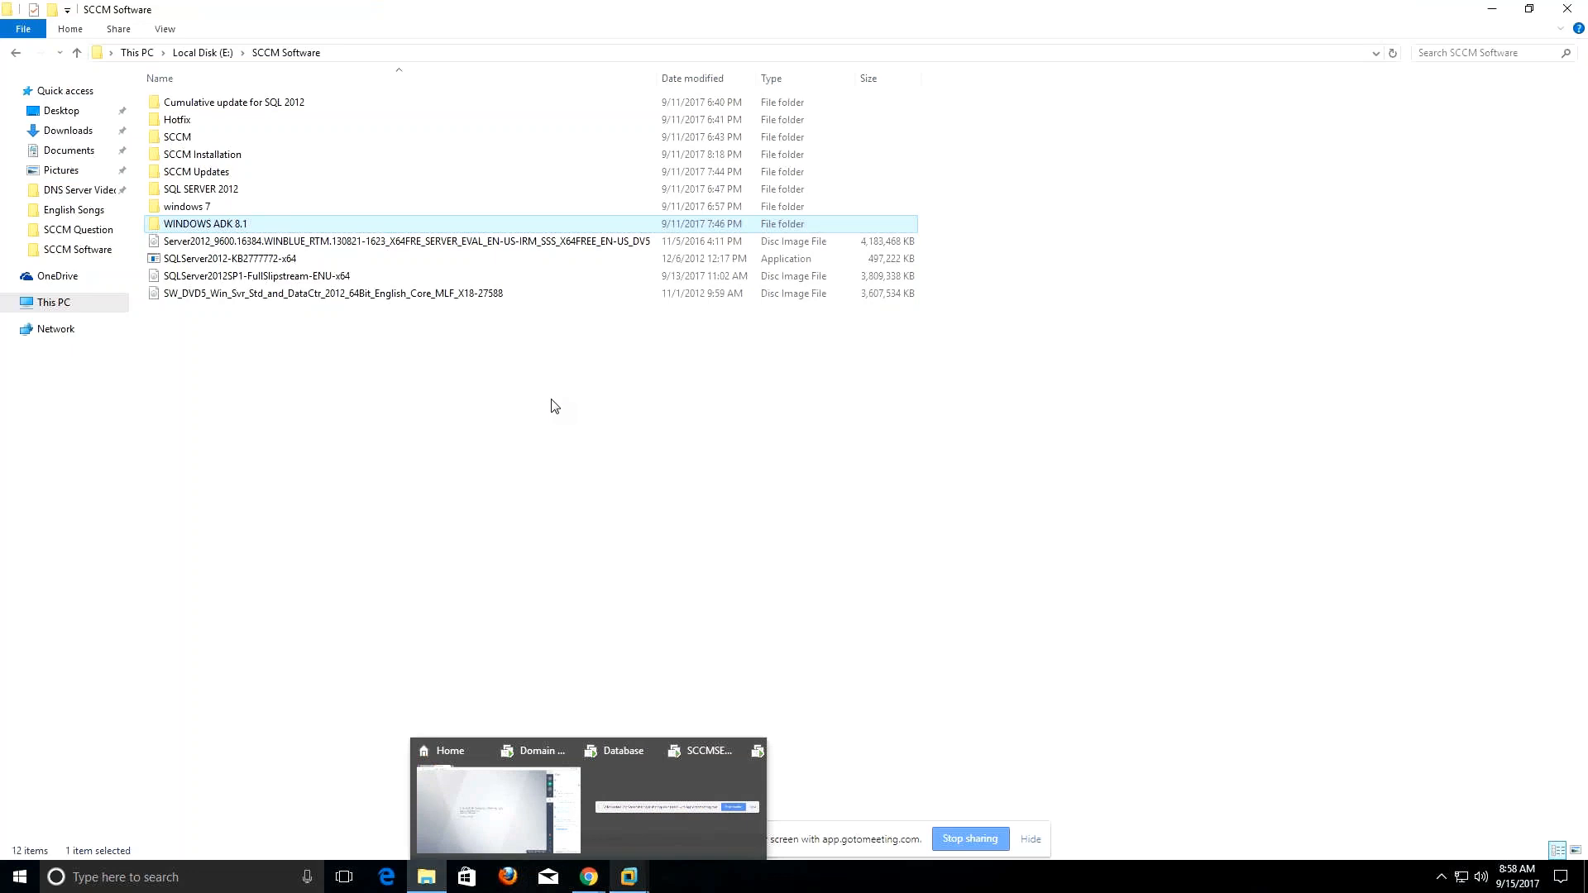
left_click(805, 778)
mouse_move(524, 284)
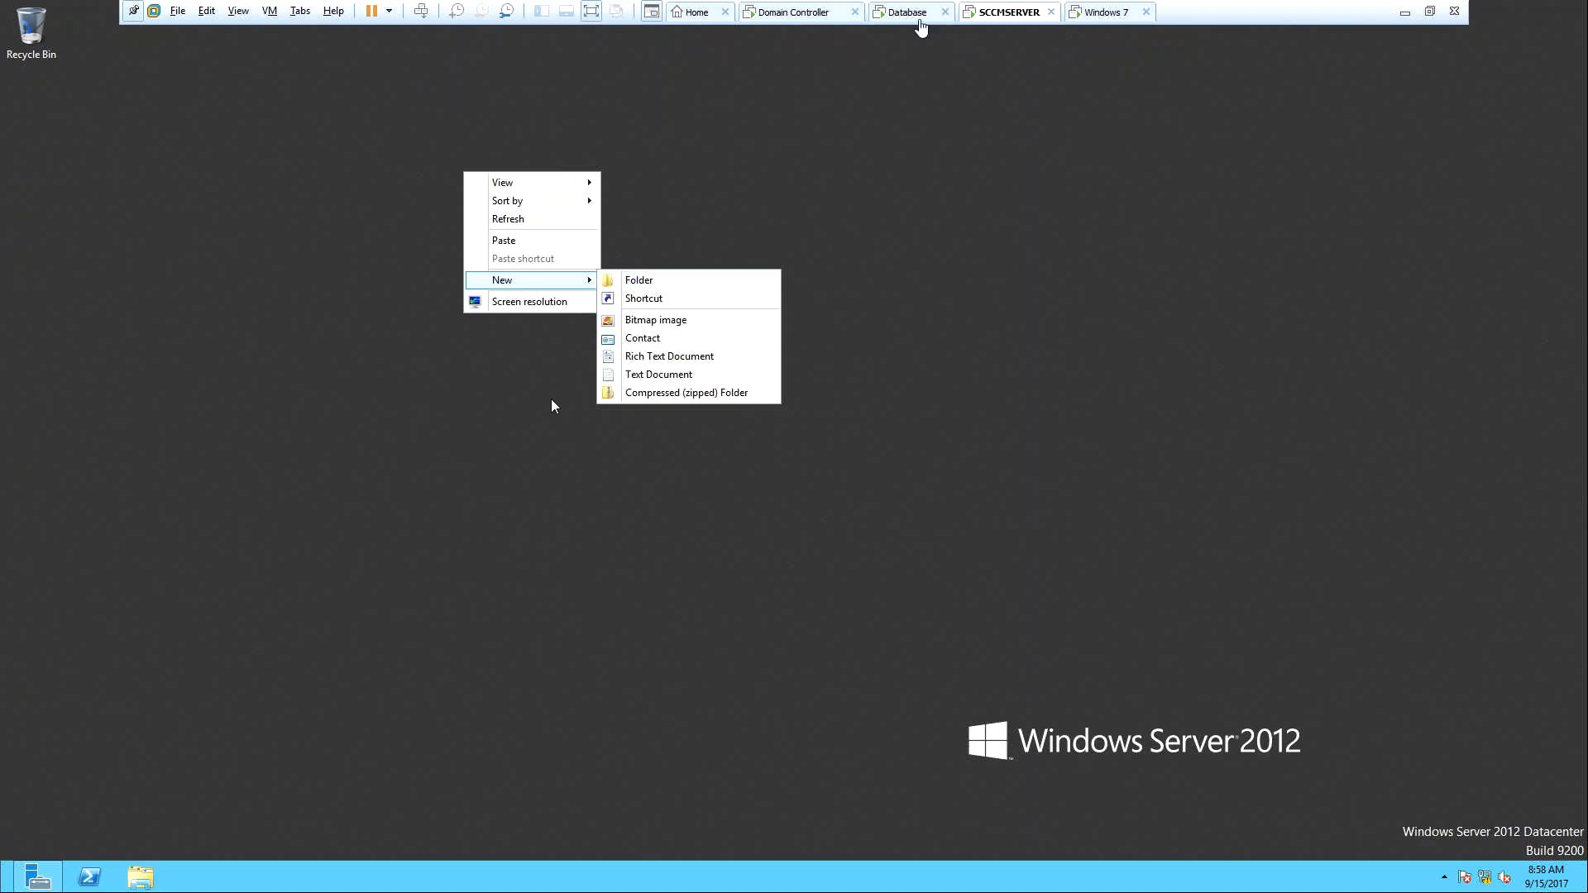
right_click(1028, 14)
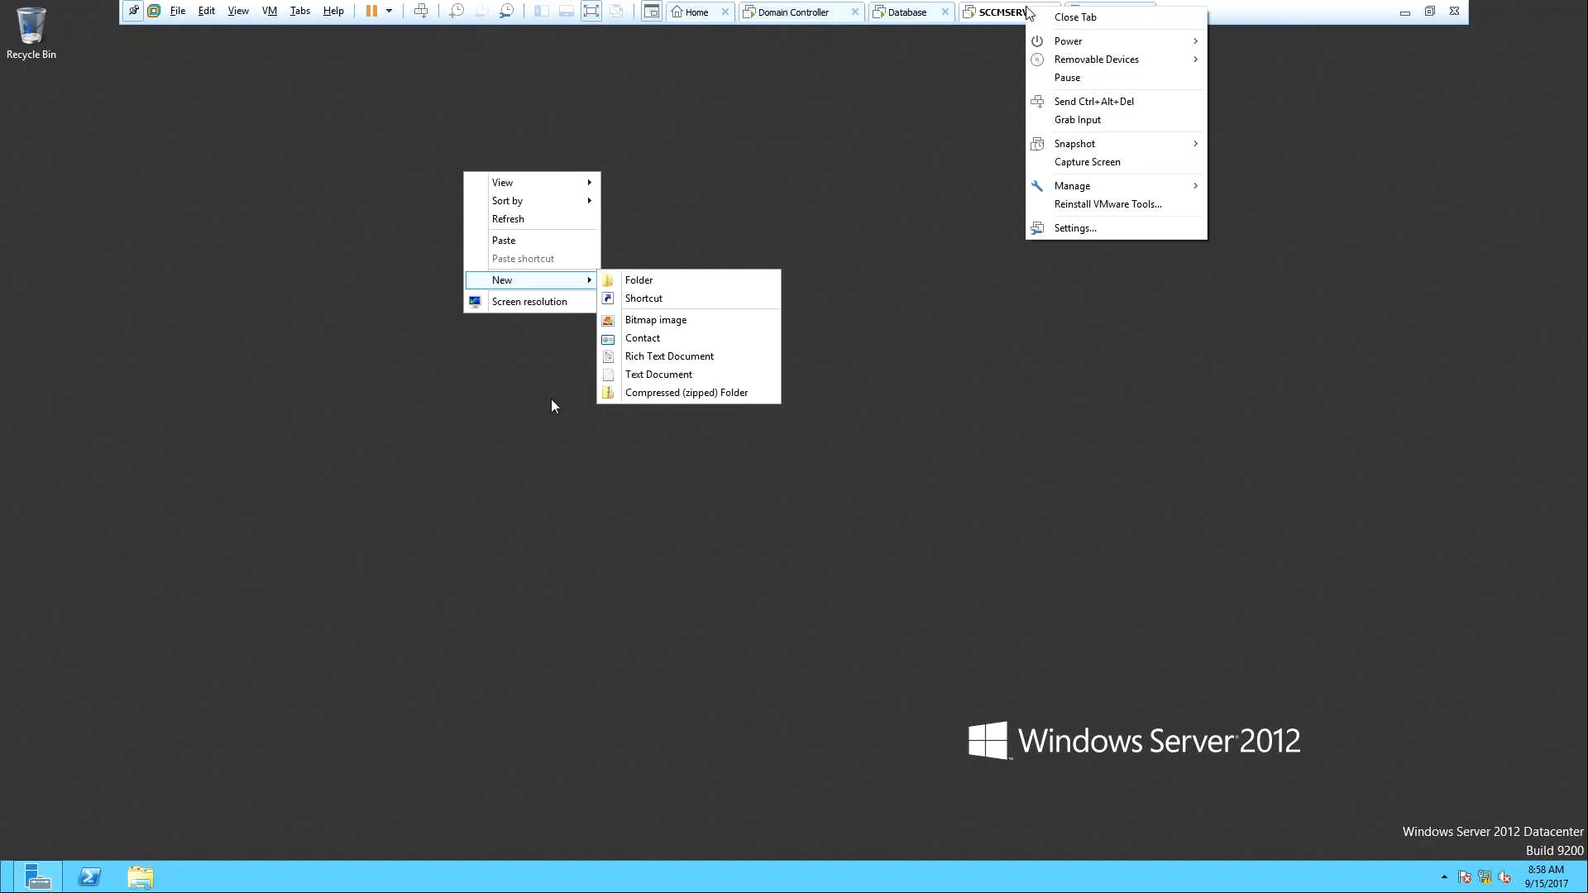
left_click(1082, 227)
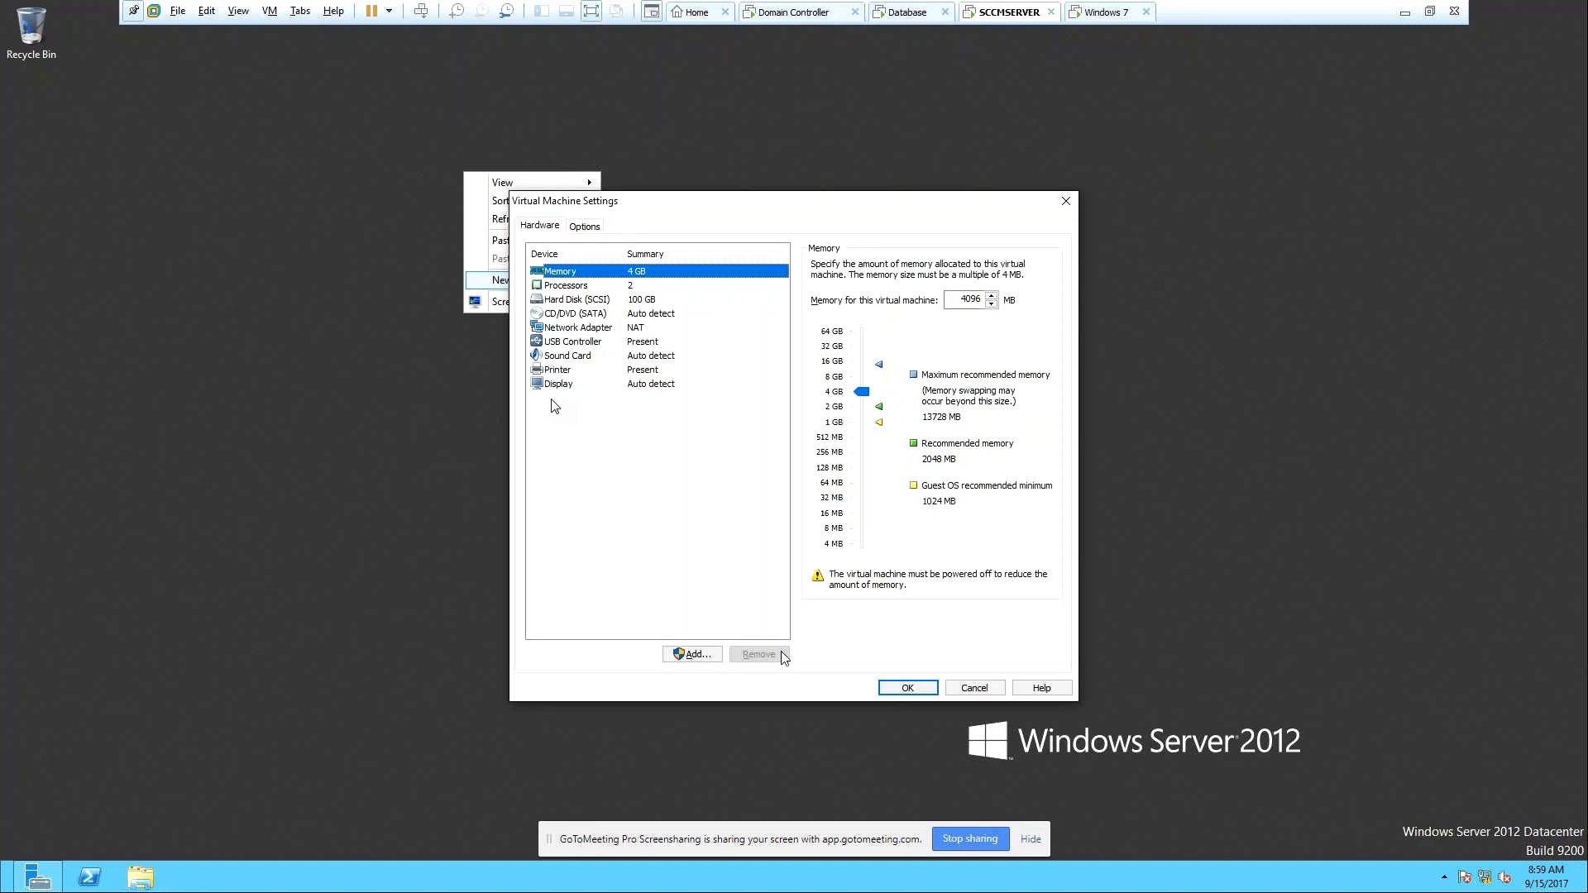
Set SCCMSERVER's Shared Folders to Always enabled and map them as a network drive in Windows guests.
left_click(584, 227)
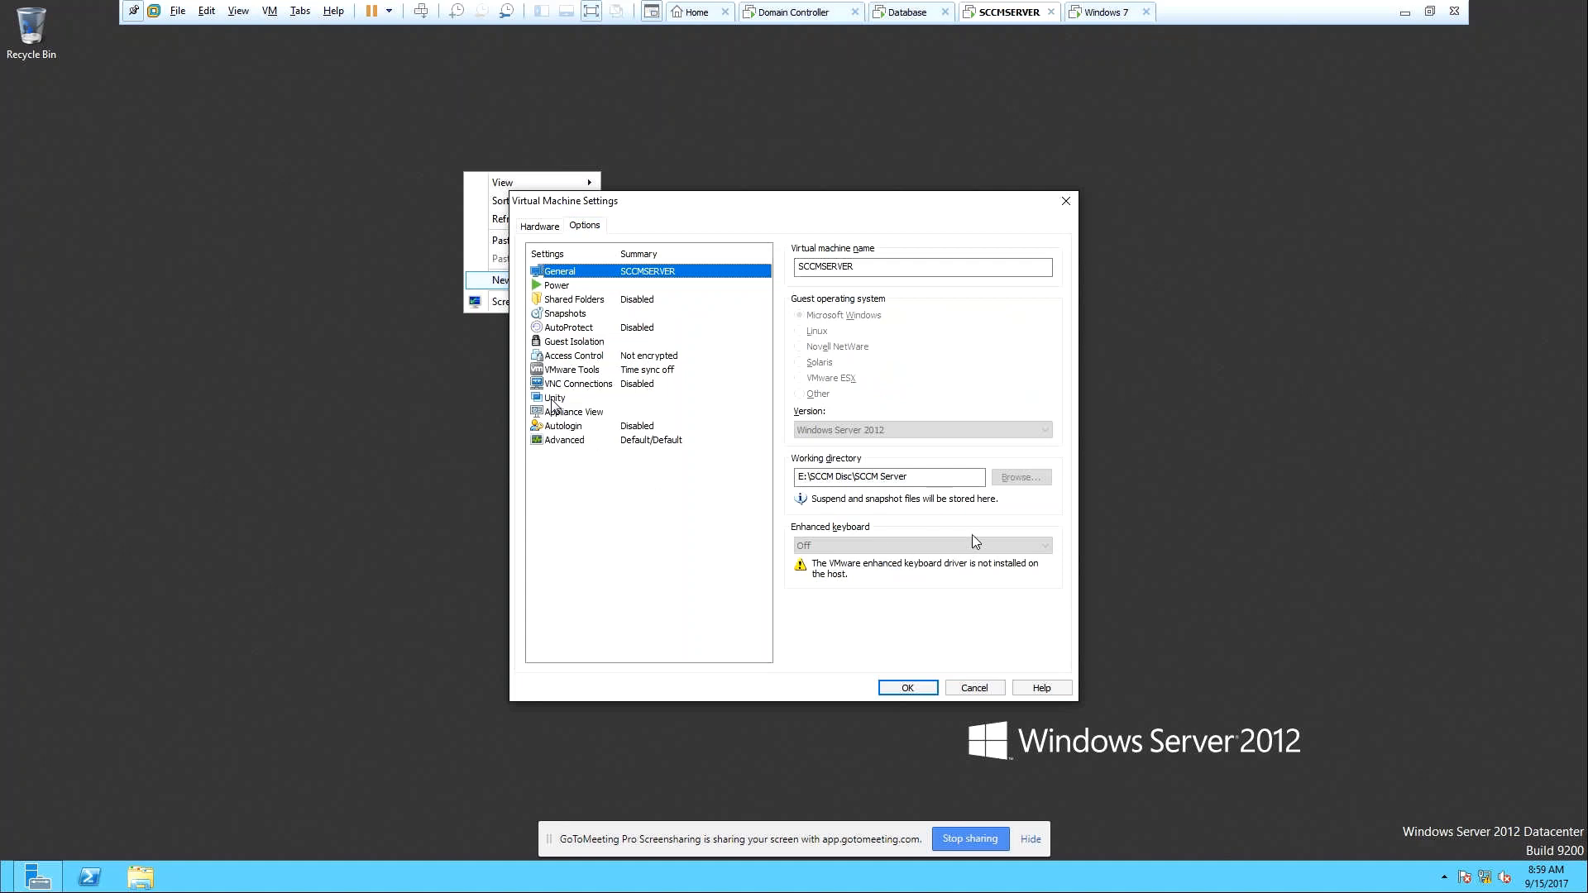
left_click(579, 300)
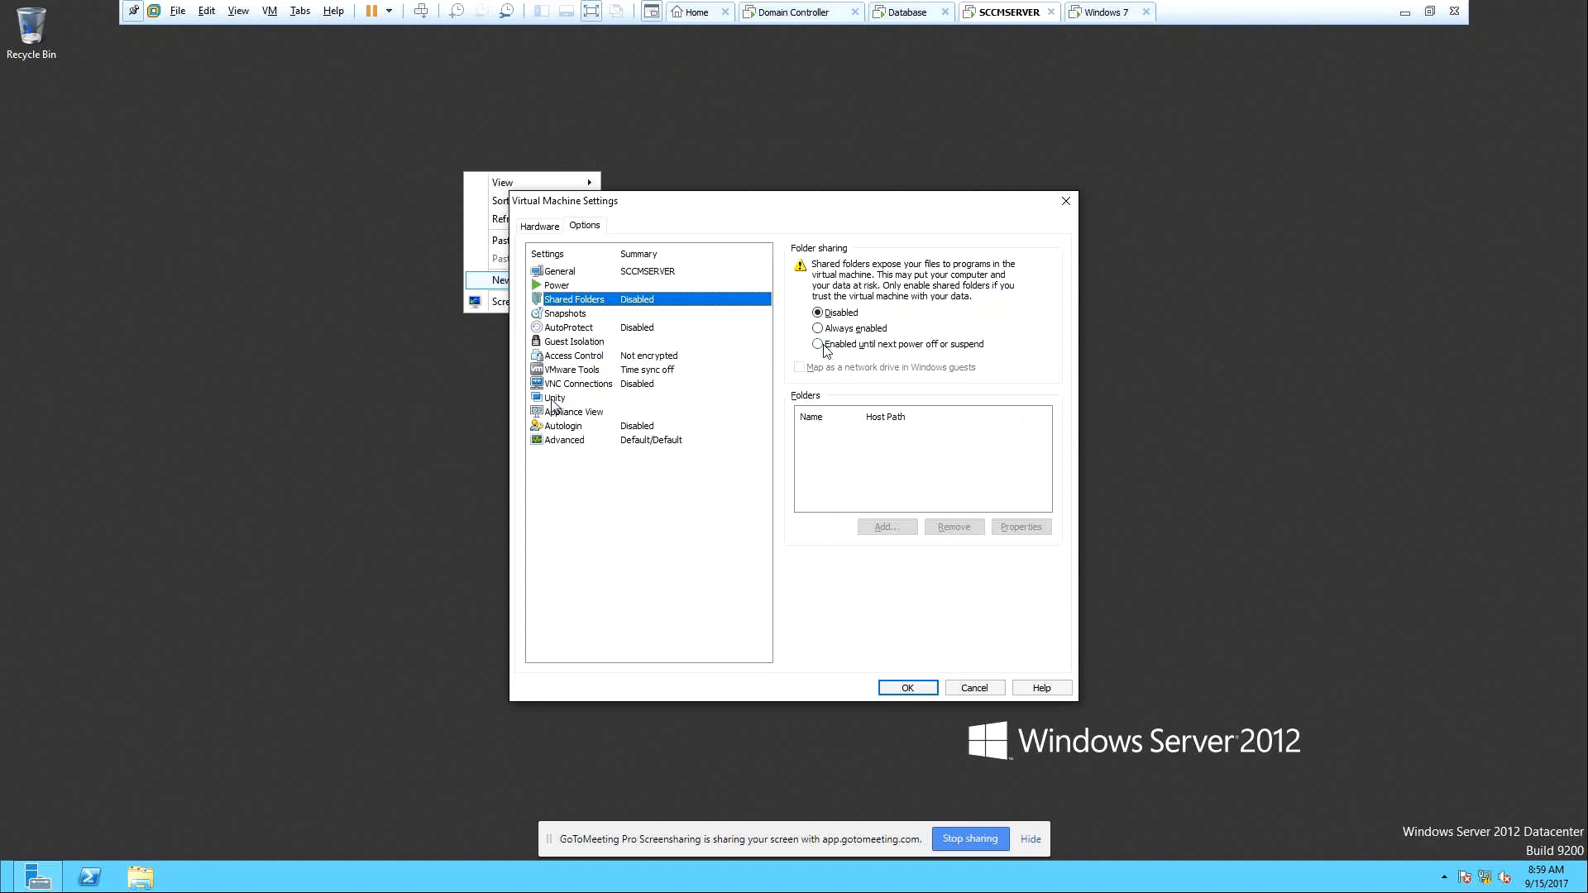
left_click(819, 329)
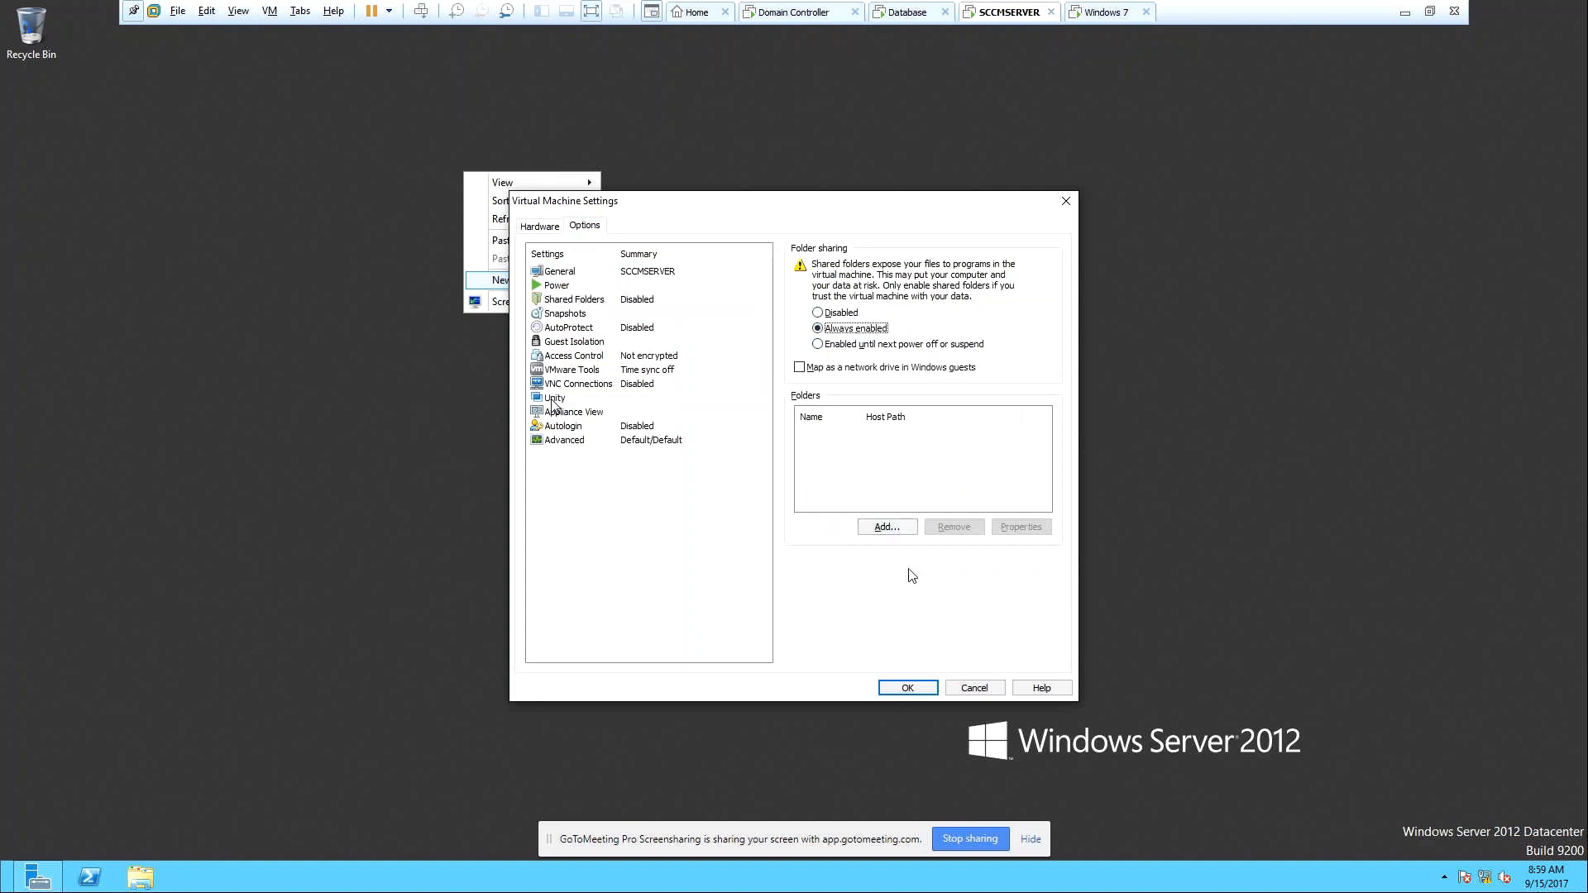
left_click(802, 369)
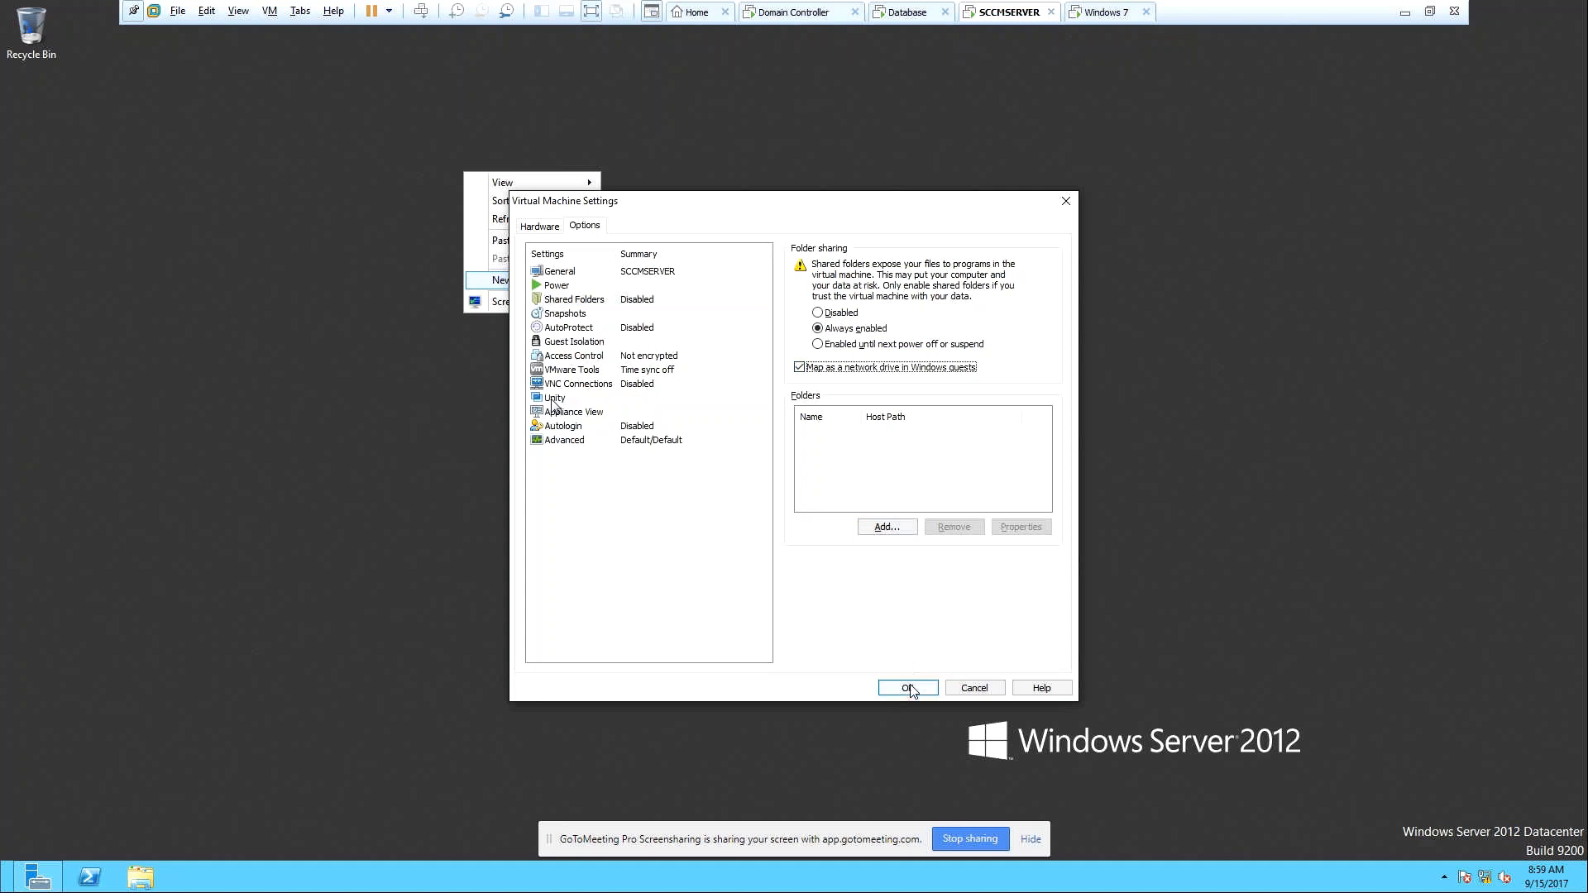
Add the host folder E:\SCCM Software as a shared folder for SCCMSERVER.
left_click(887, 529)
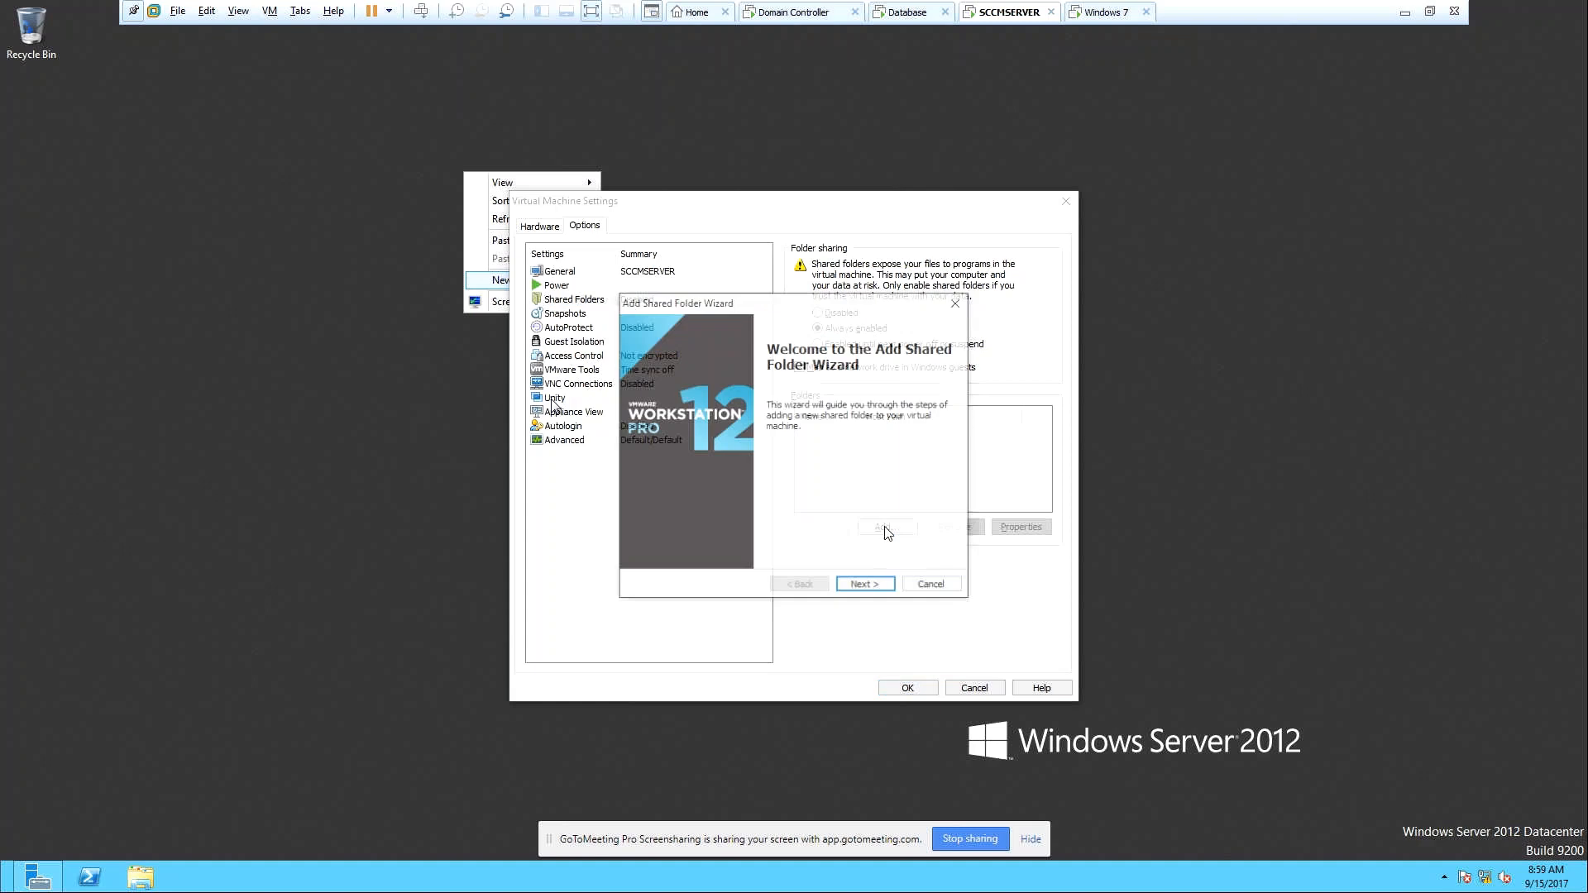
left_click(867, 587)
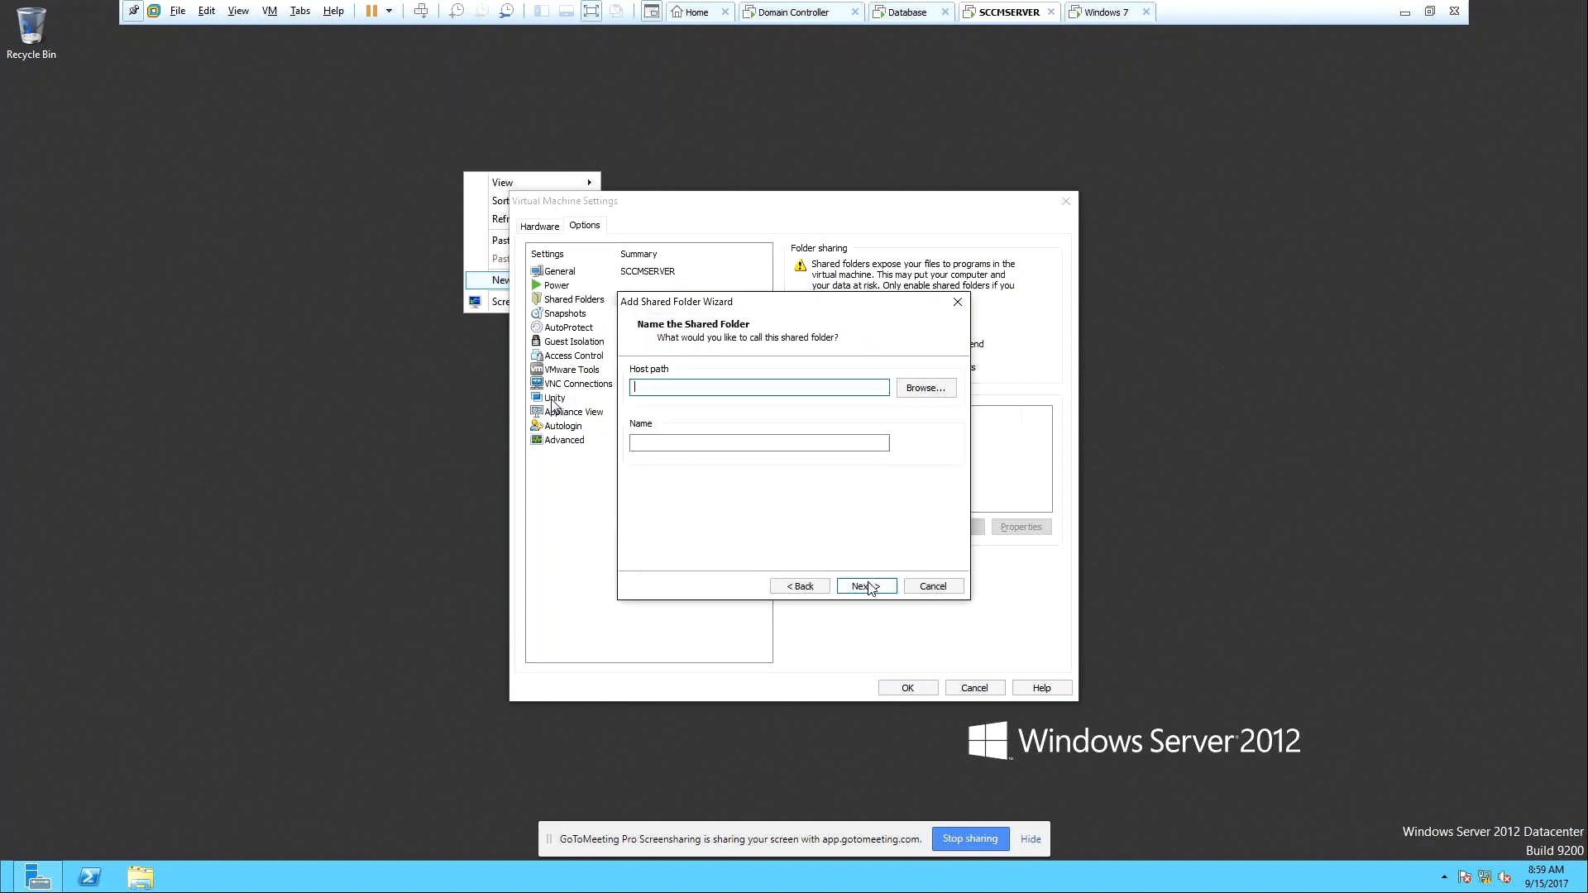
left_click(927, 388)
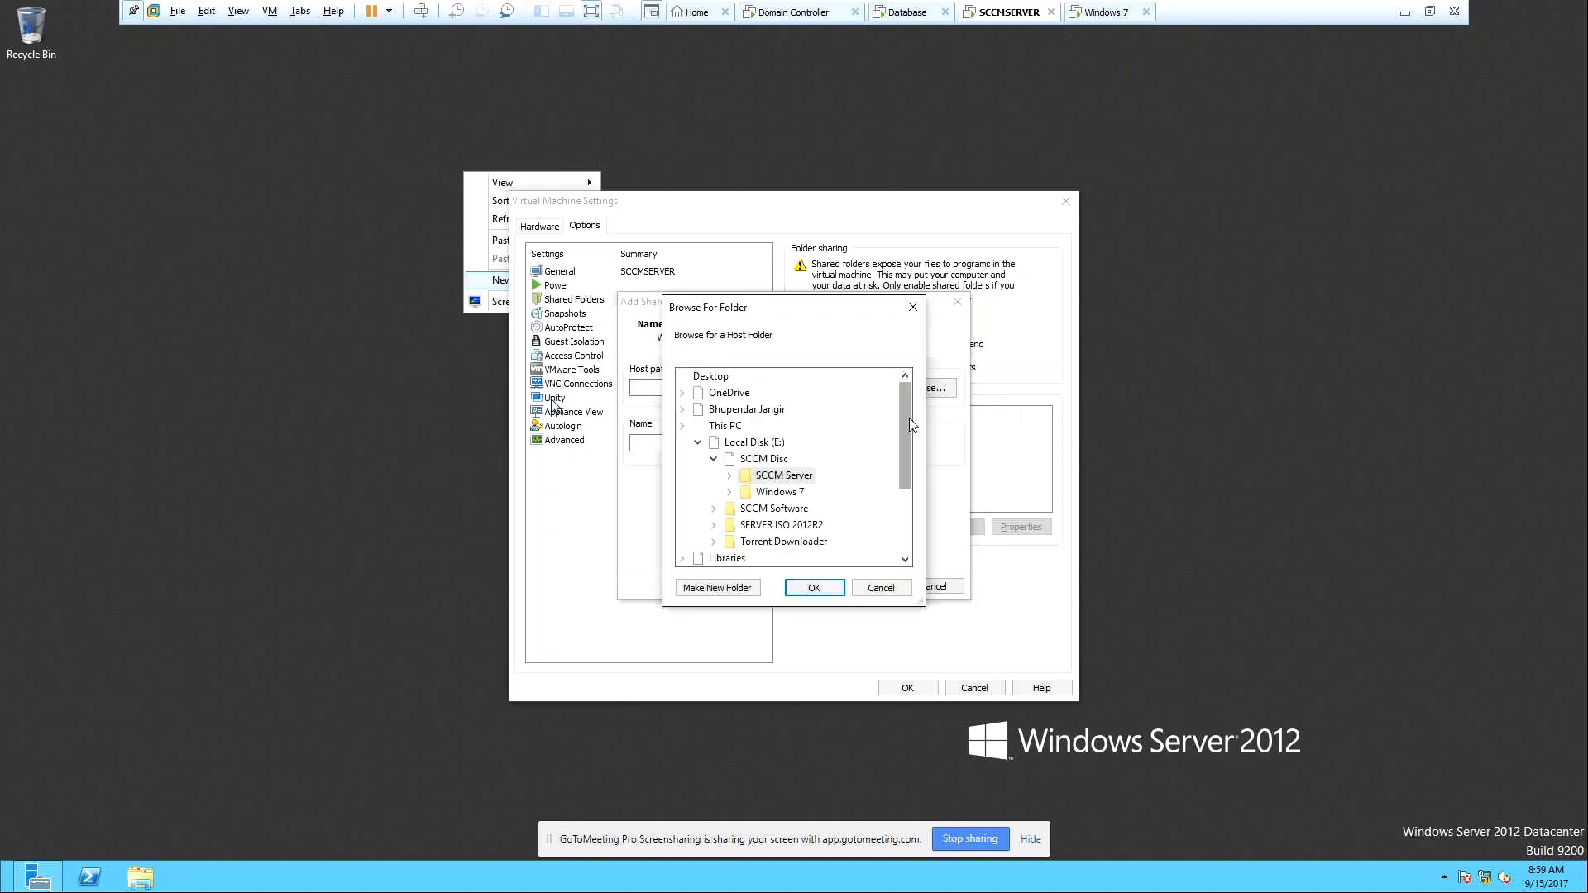
left_click_drag(909, 418, 914, 488)
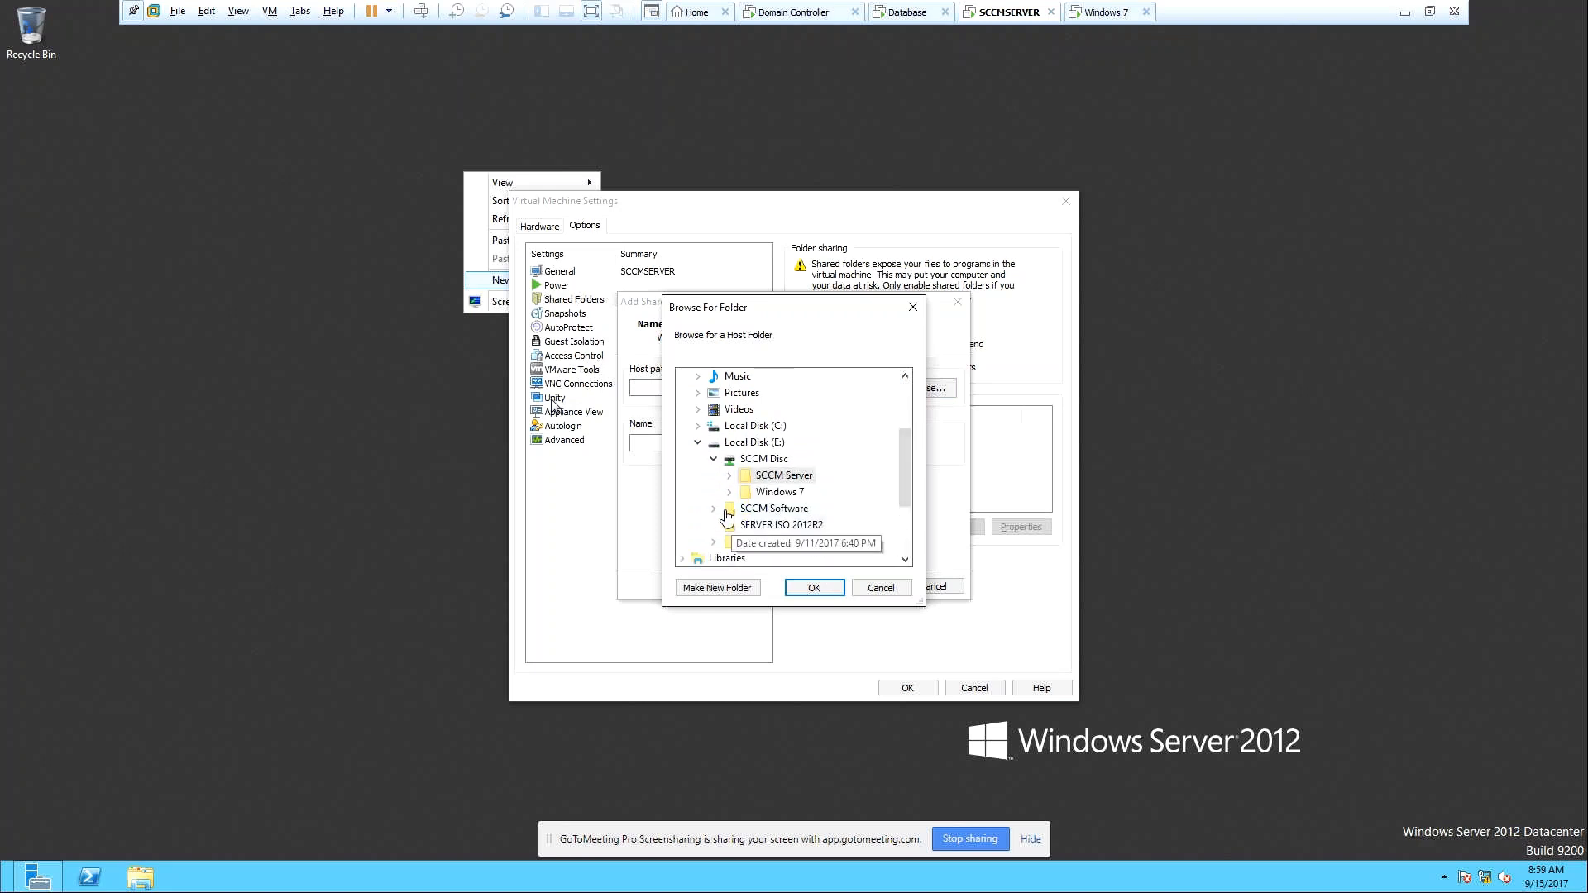
double_click(745, 509)
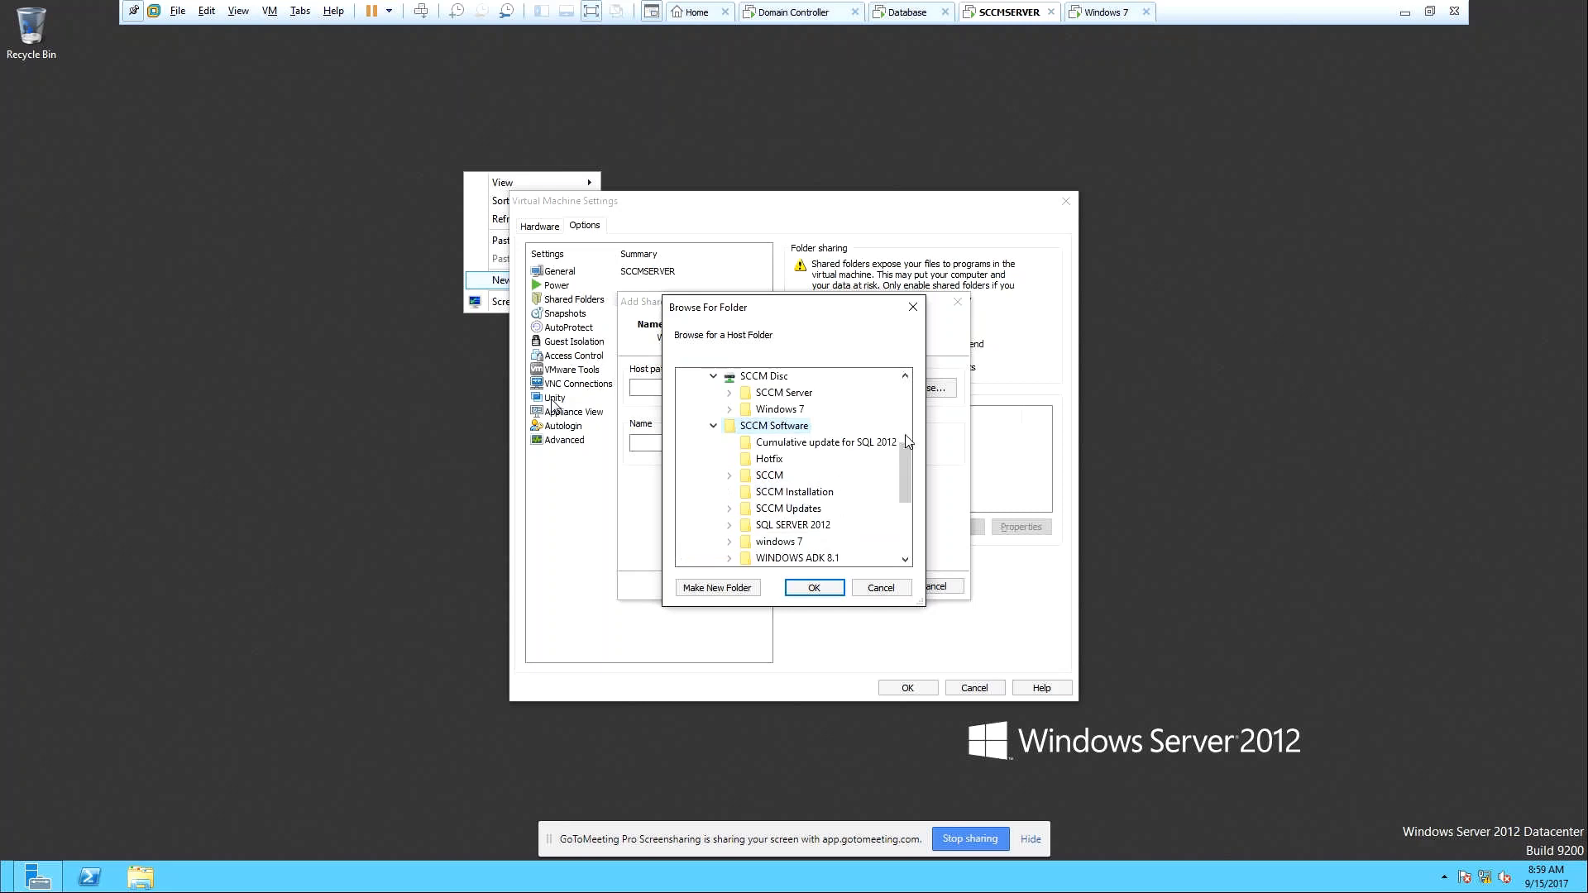
mouse_move(906, 448)
left_mouse_down()
mouse_move(908, 476)
mouse_move(919, 452)
left_mouse_up()
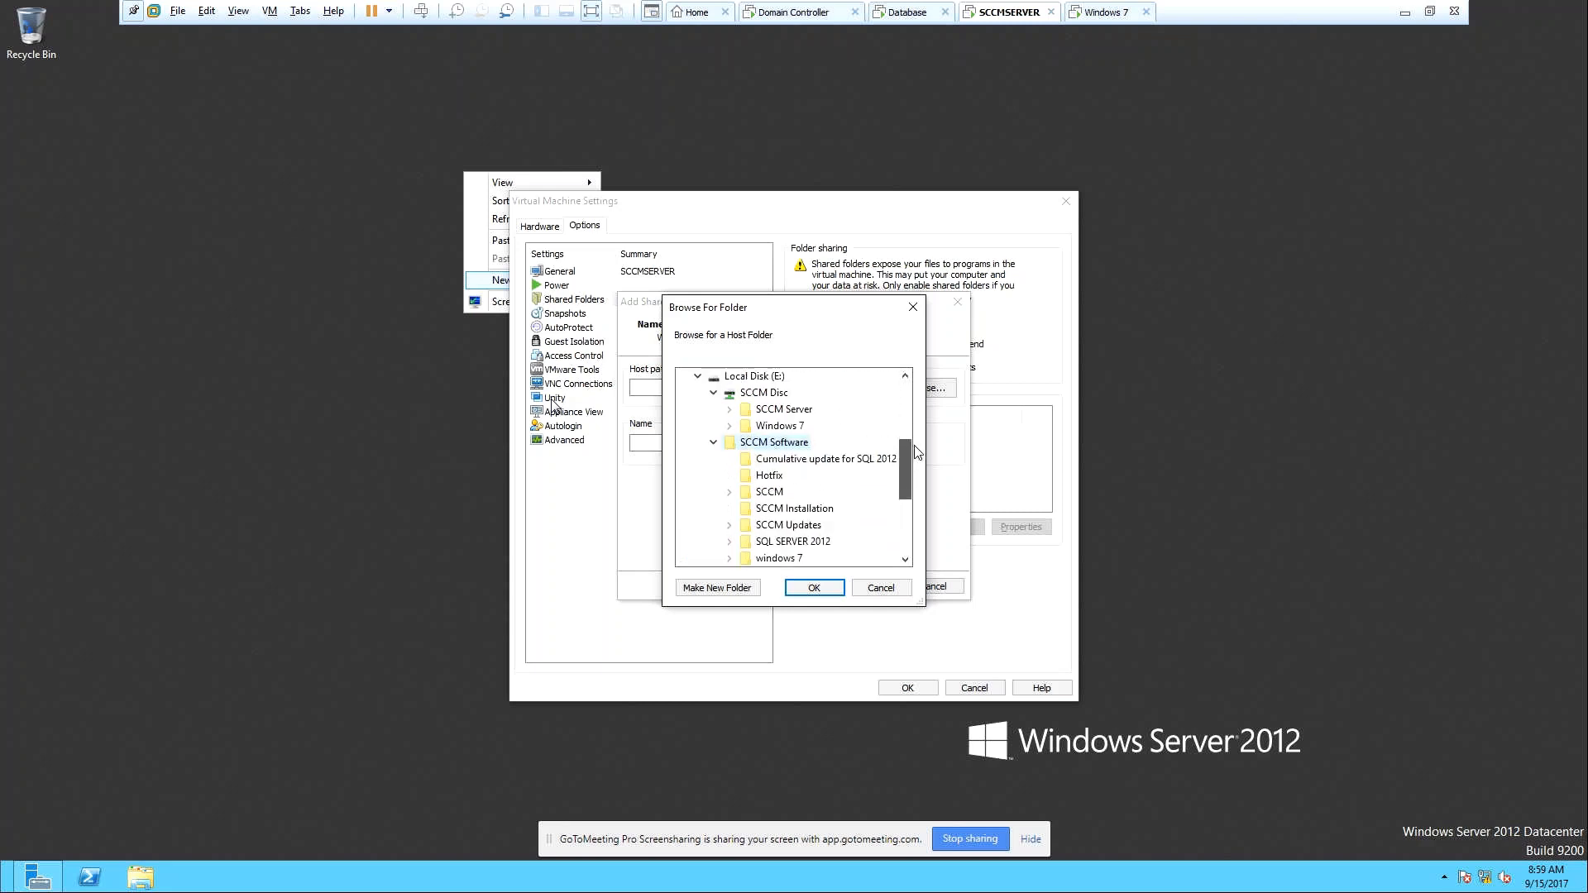
left_click(814, 588)
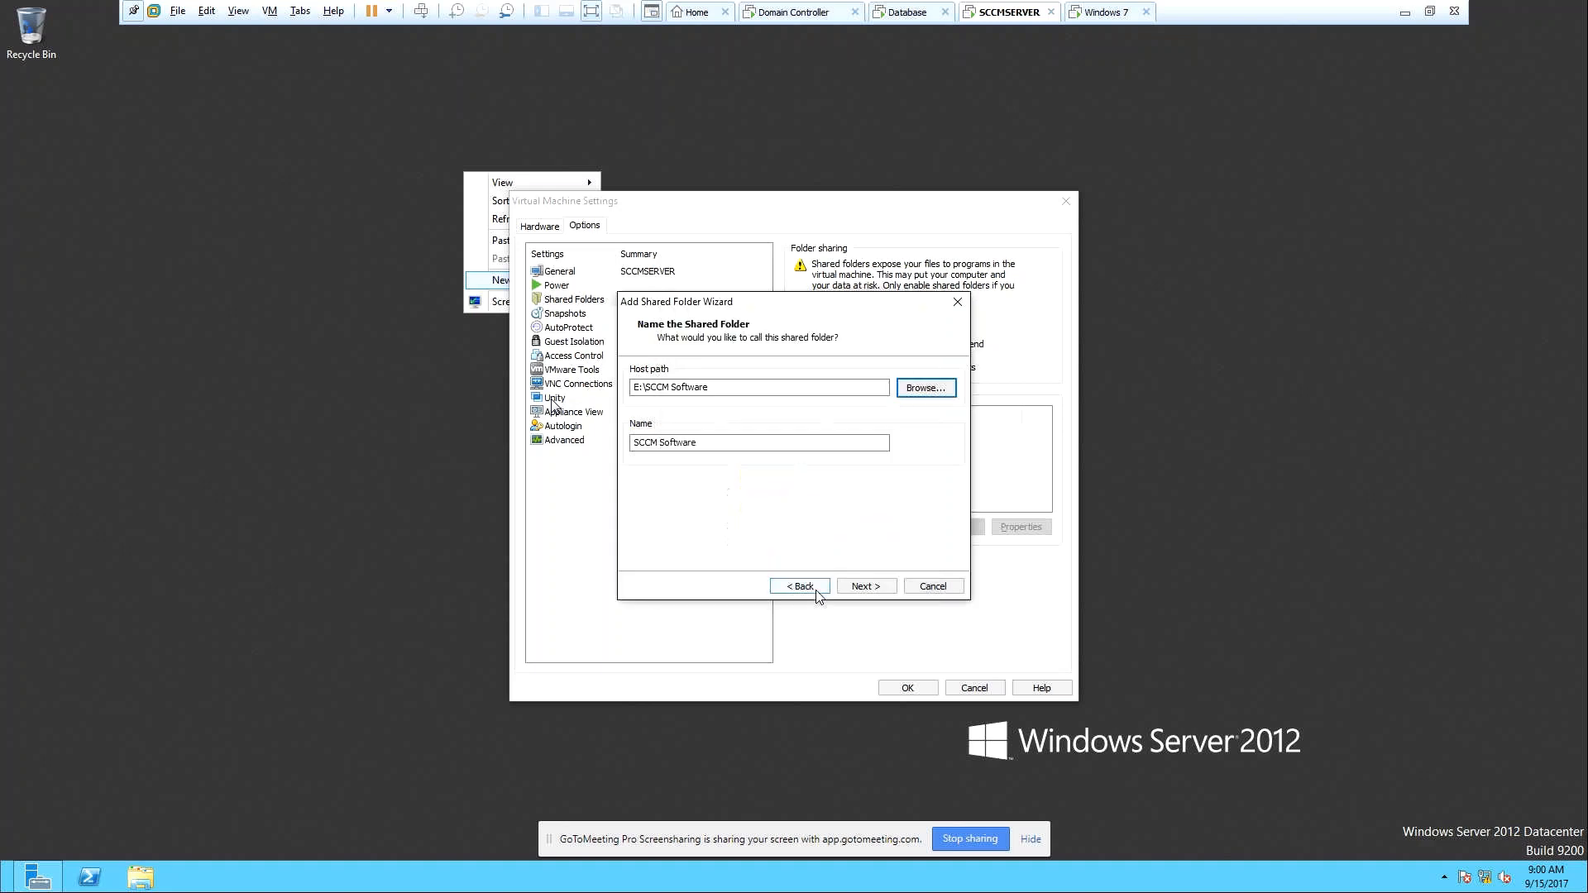
left_click(861, 588)
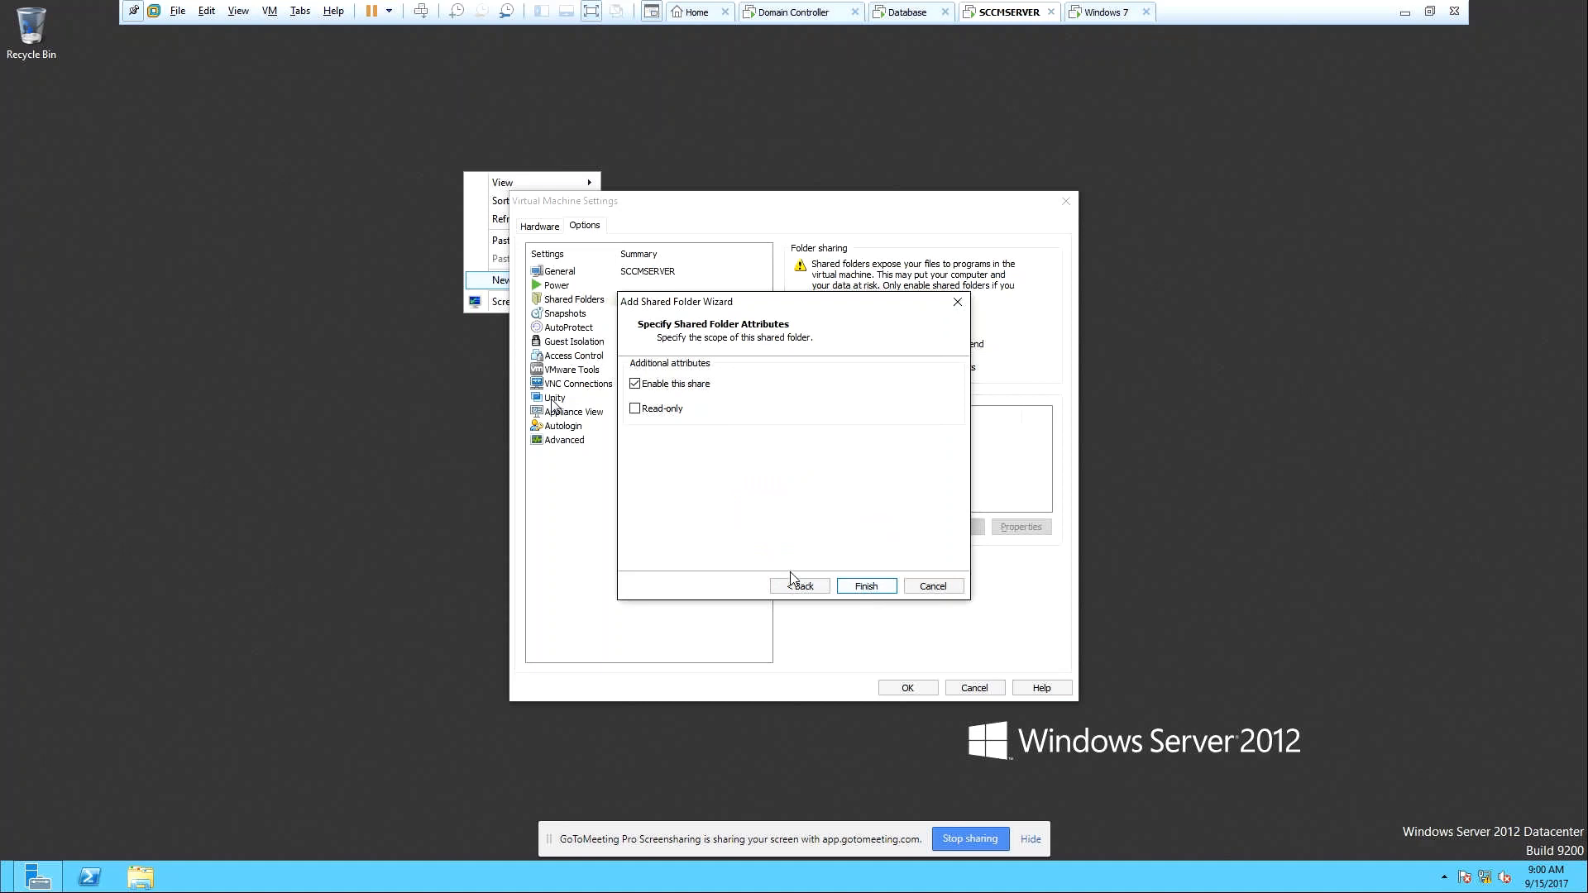
left_click(864, 586)
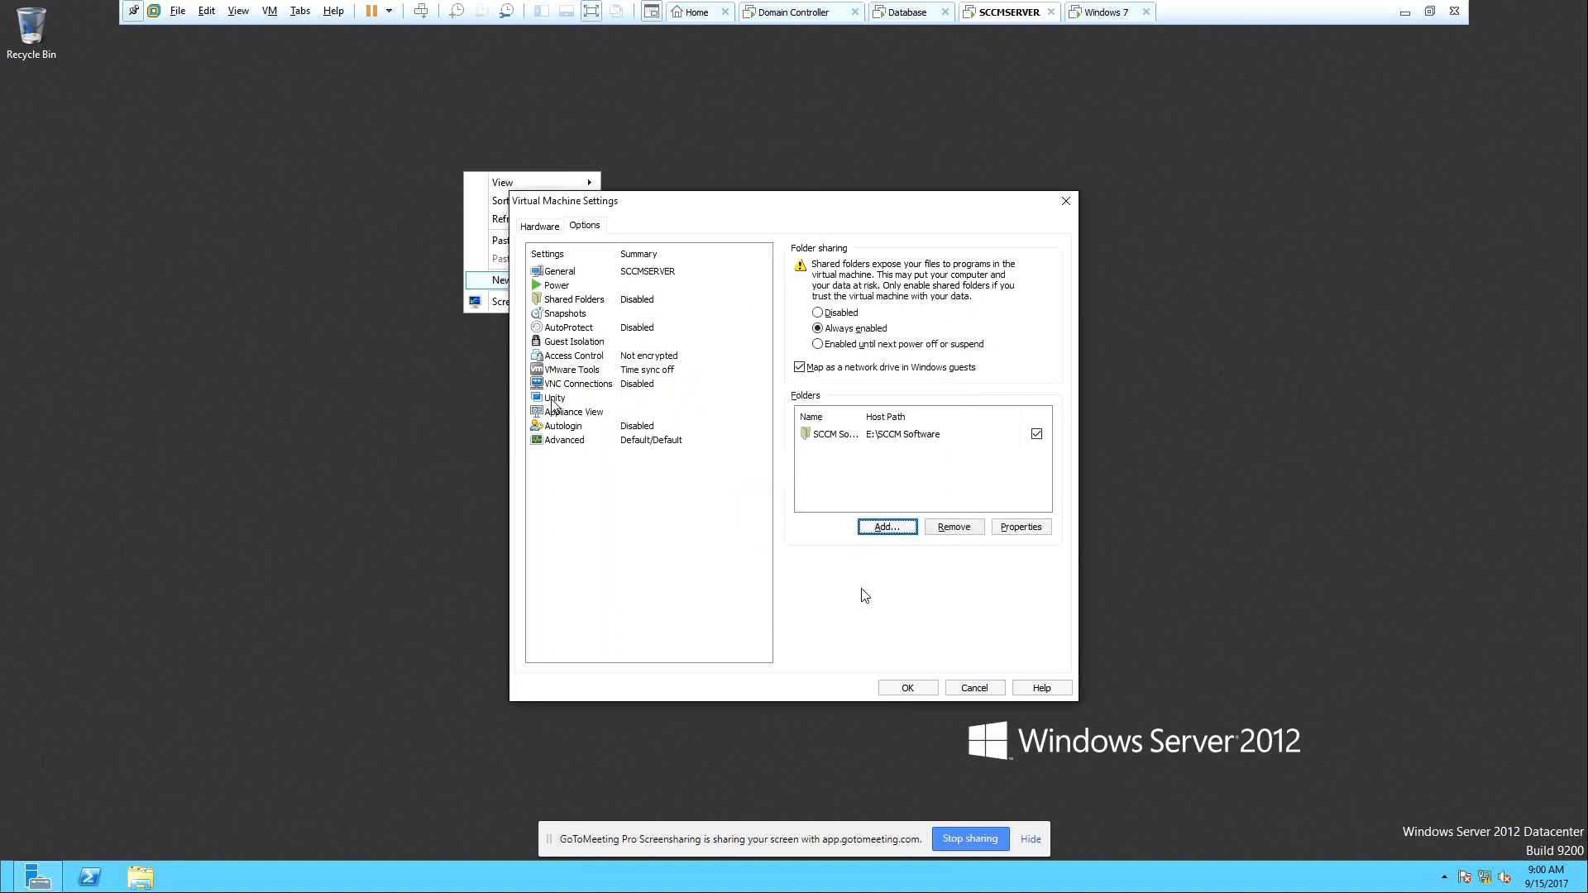
Save the VM settings, refresh the guest desktop, and bring up the Start screen.
left_click(910, 690)
left_click(453, 436)
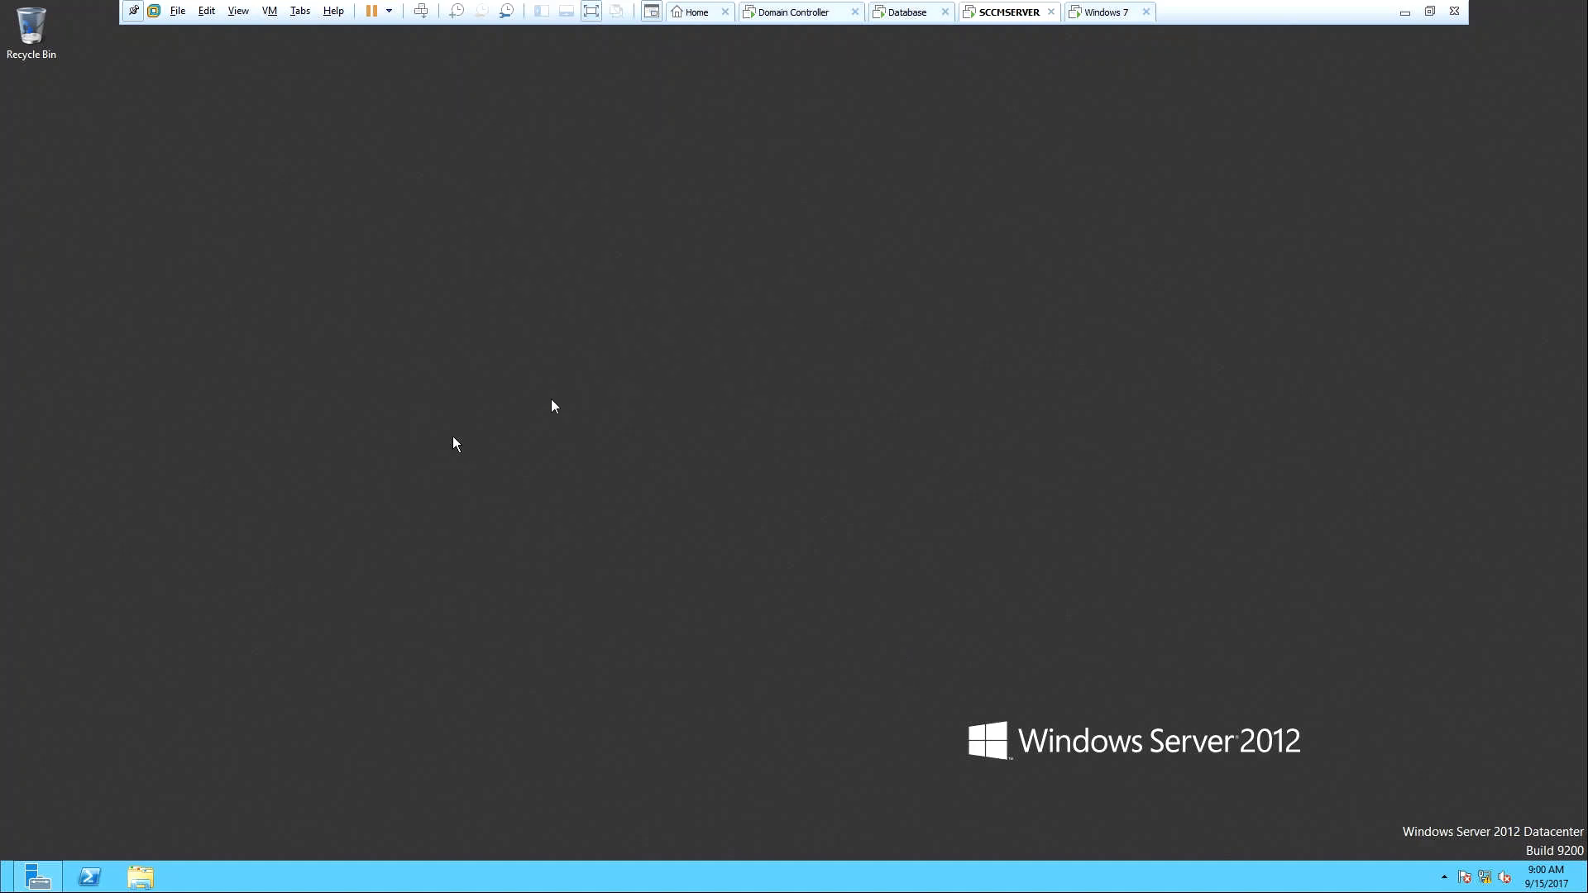
right_click(454, 436)
left_click(477, 484)
key("super")
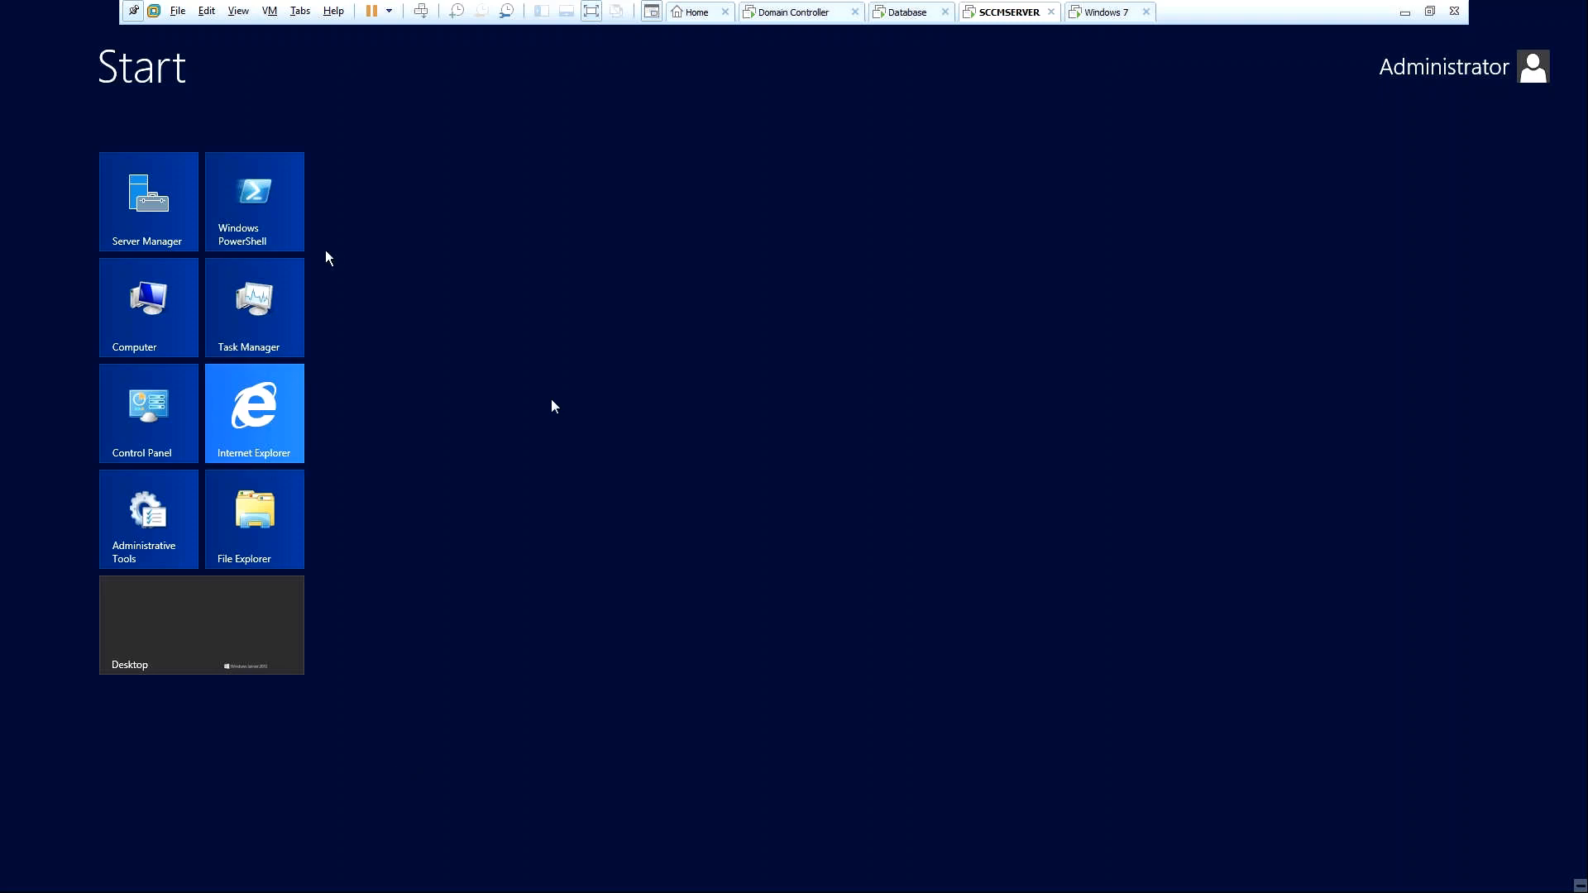
Browse to Z:\SCCM Software\WINDOWS ADK 8.1 in the guest and launch adksetup.
left_click(145, 307)
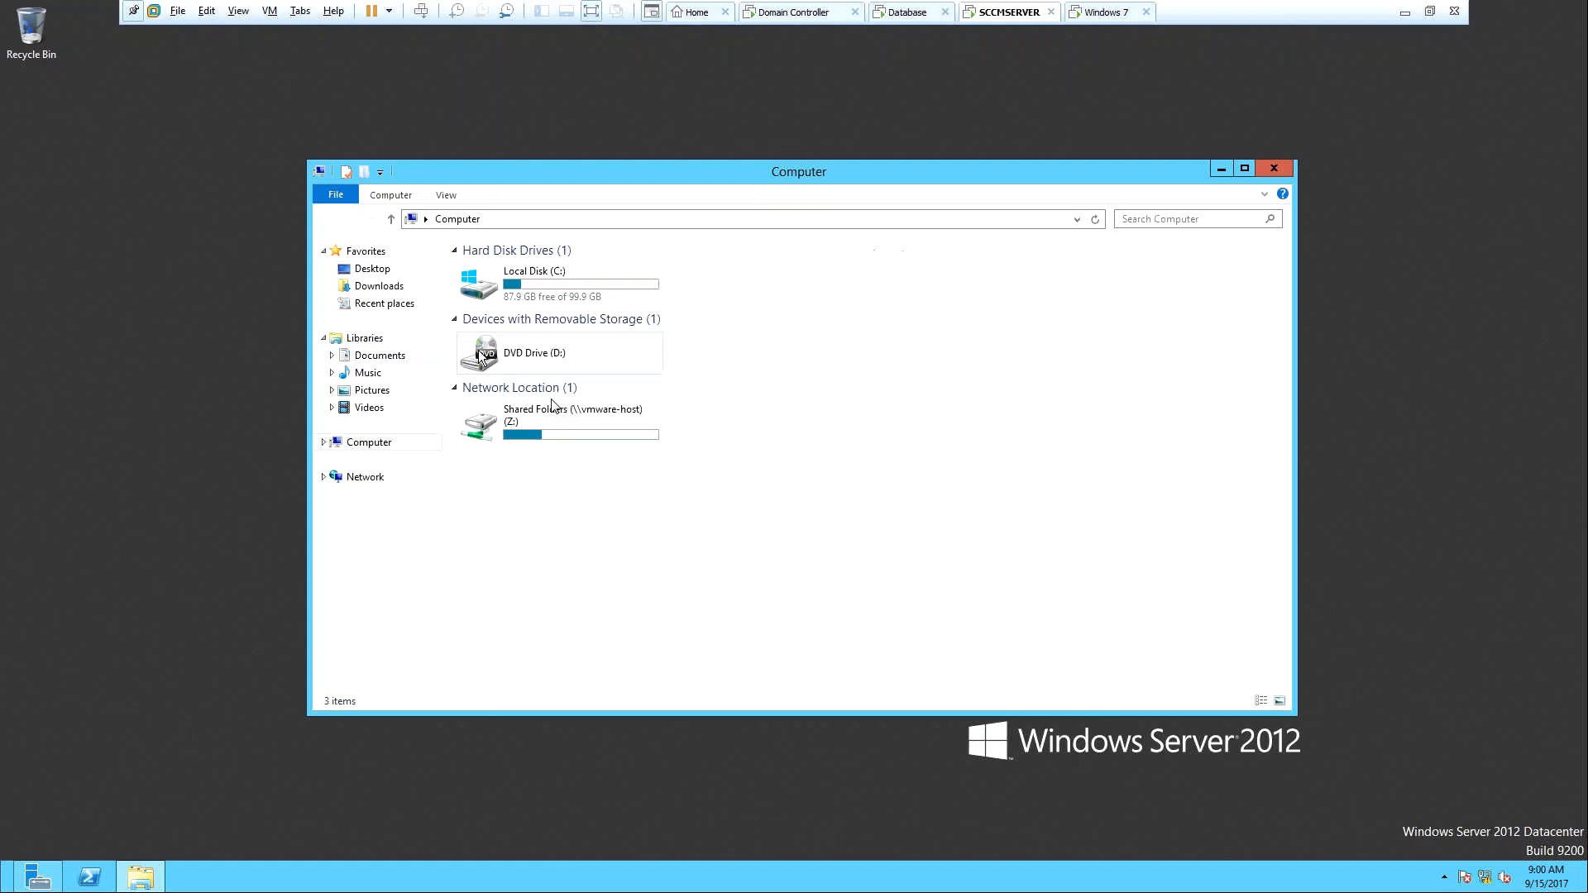
double_click(578, 418)
double_click(513, 268)
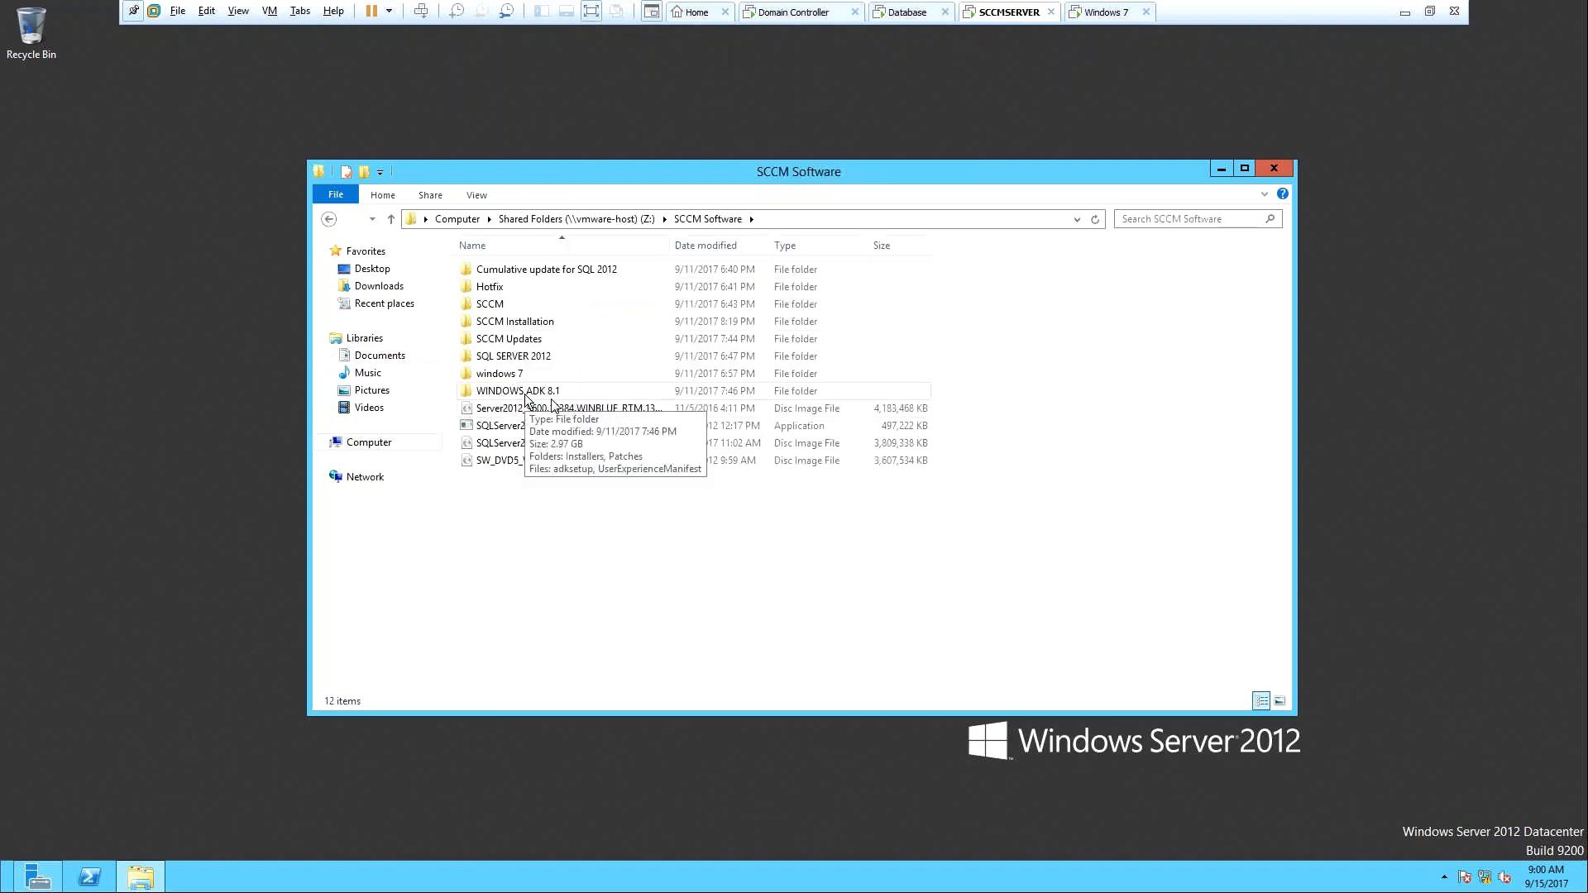
double_click(526, 394)
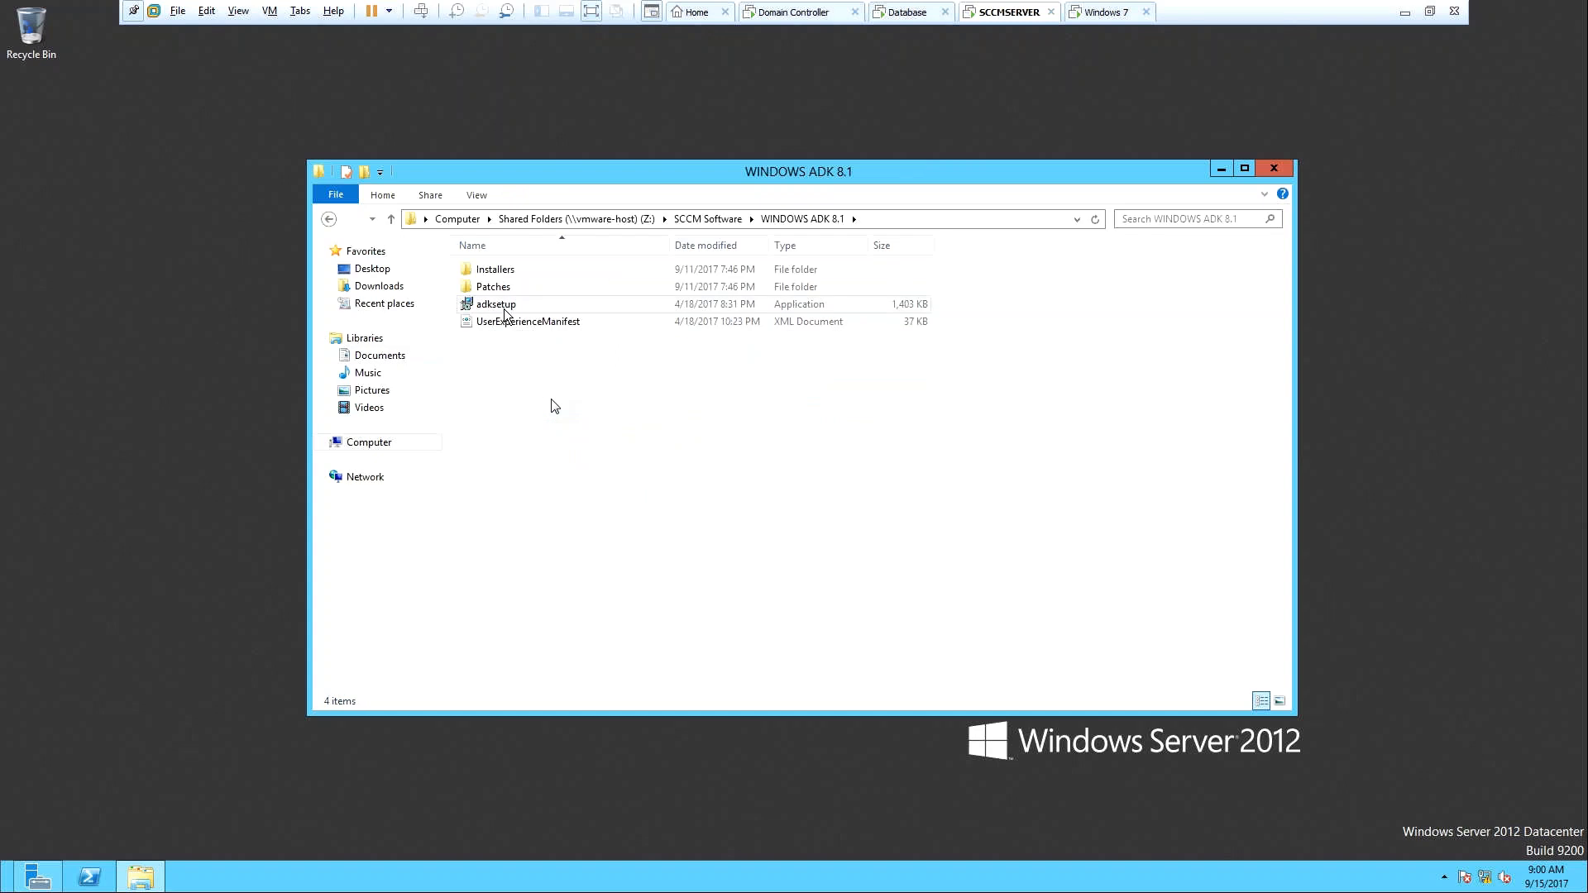
double_click(505, 308)
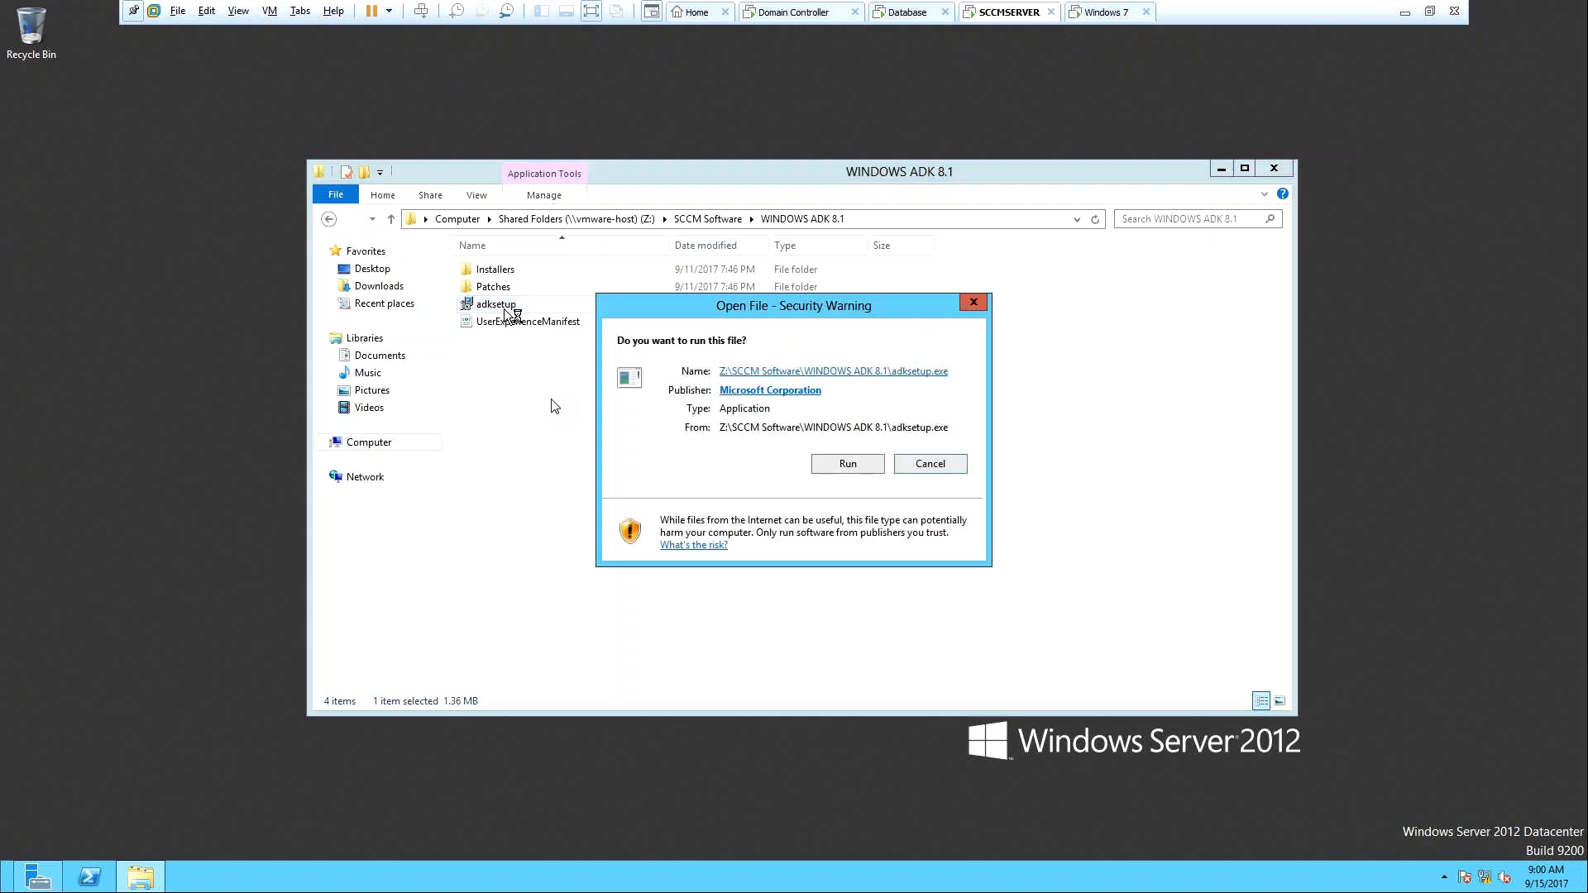
Allow adksetup to run from the security warning.
left_click(842, 468)
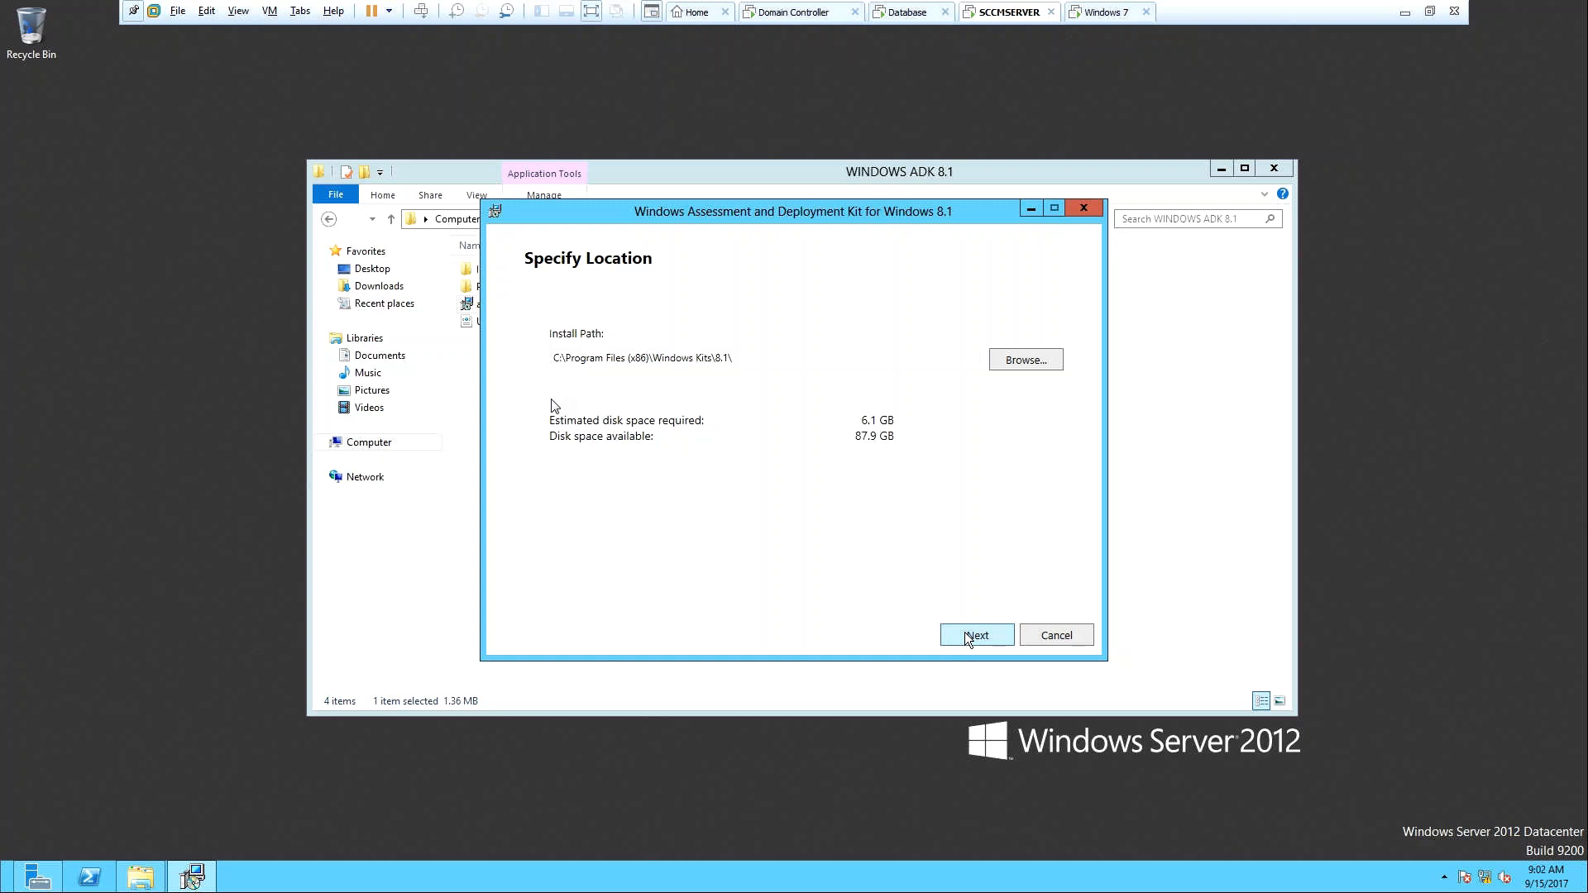
left_click(964, 635)
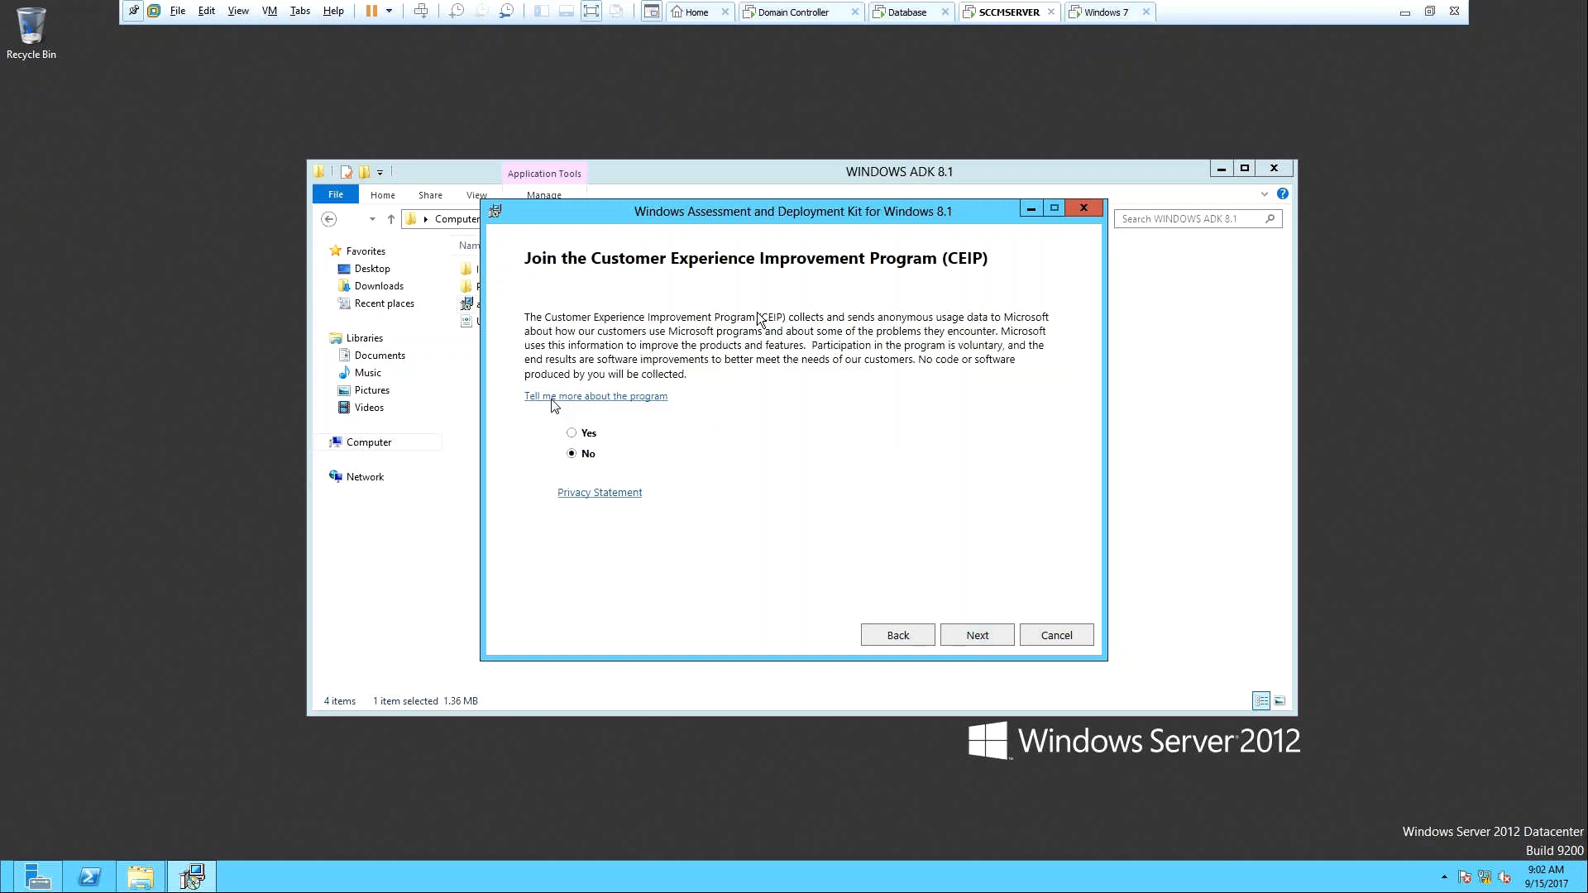
left_click(885, 639)
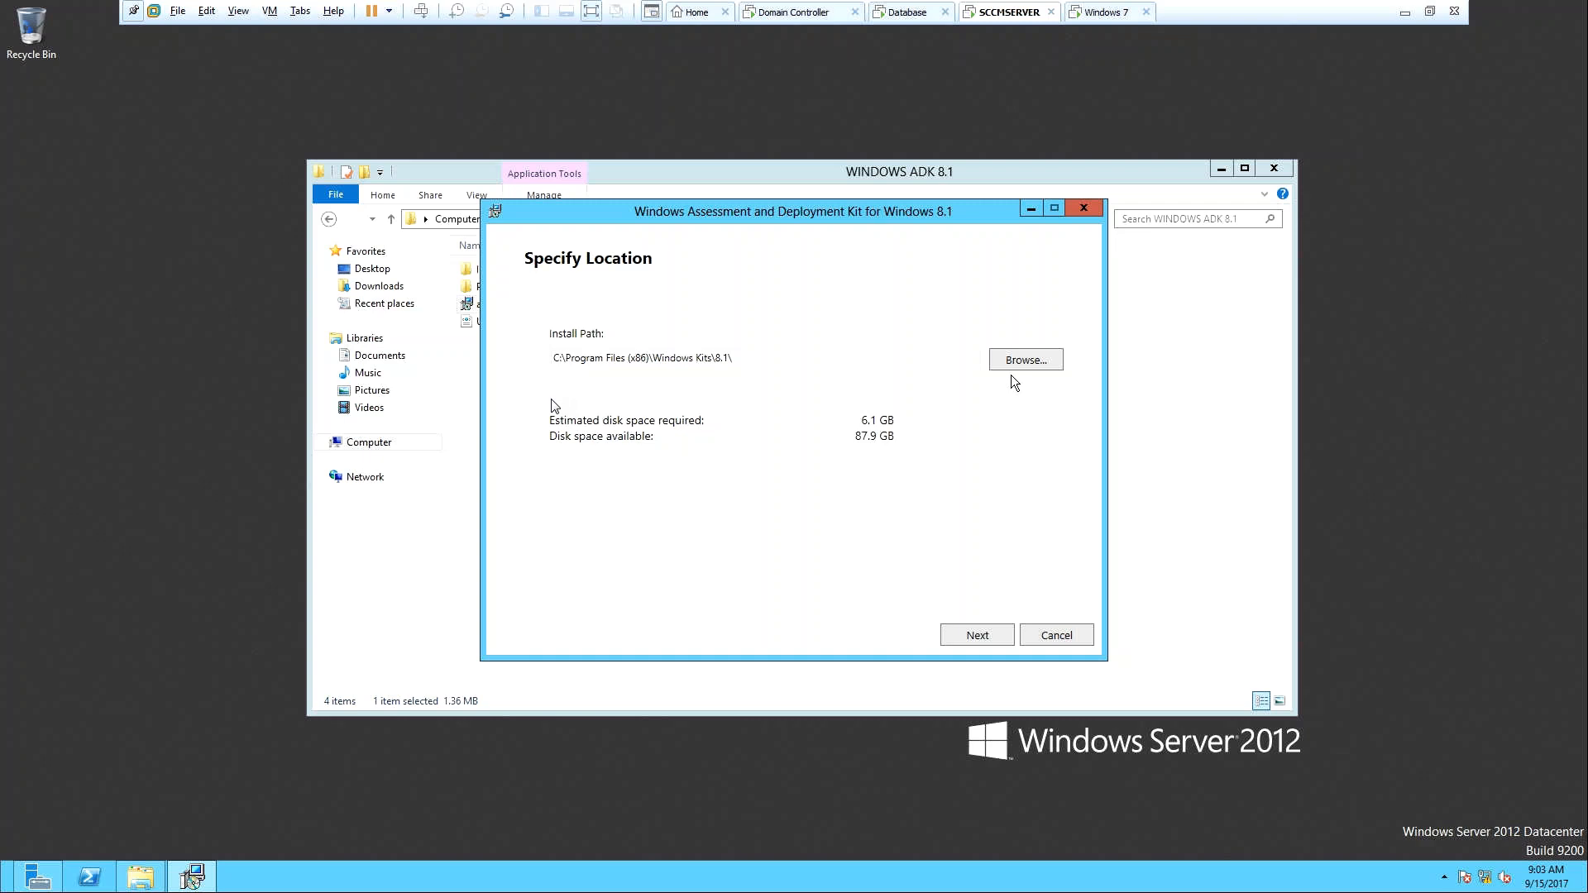
Keep the default install path, decline CEIP, and accept the ADK license agreement.
left_click(970, 637)
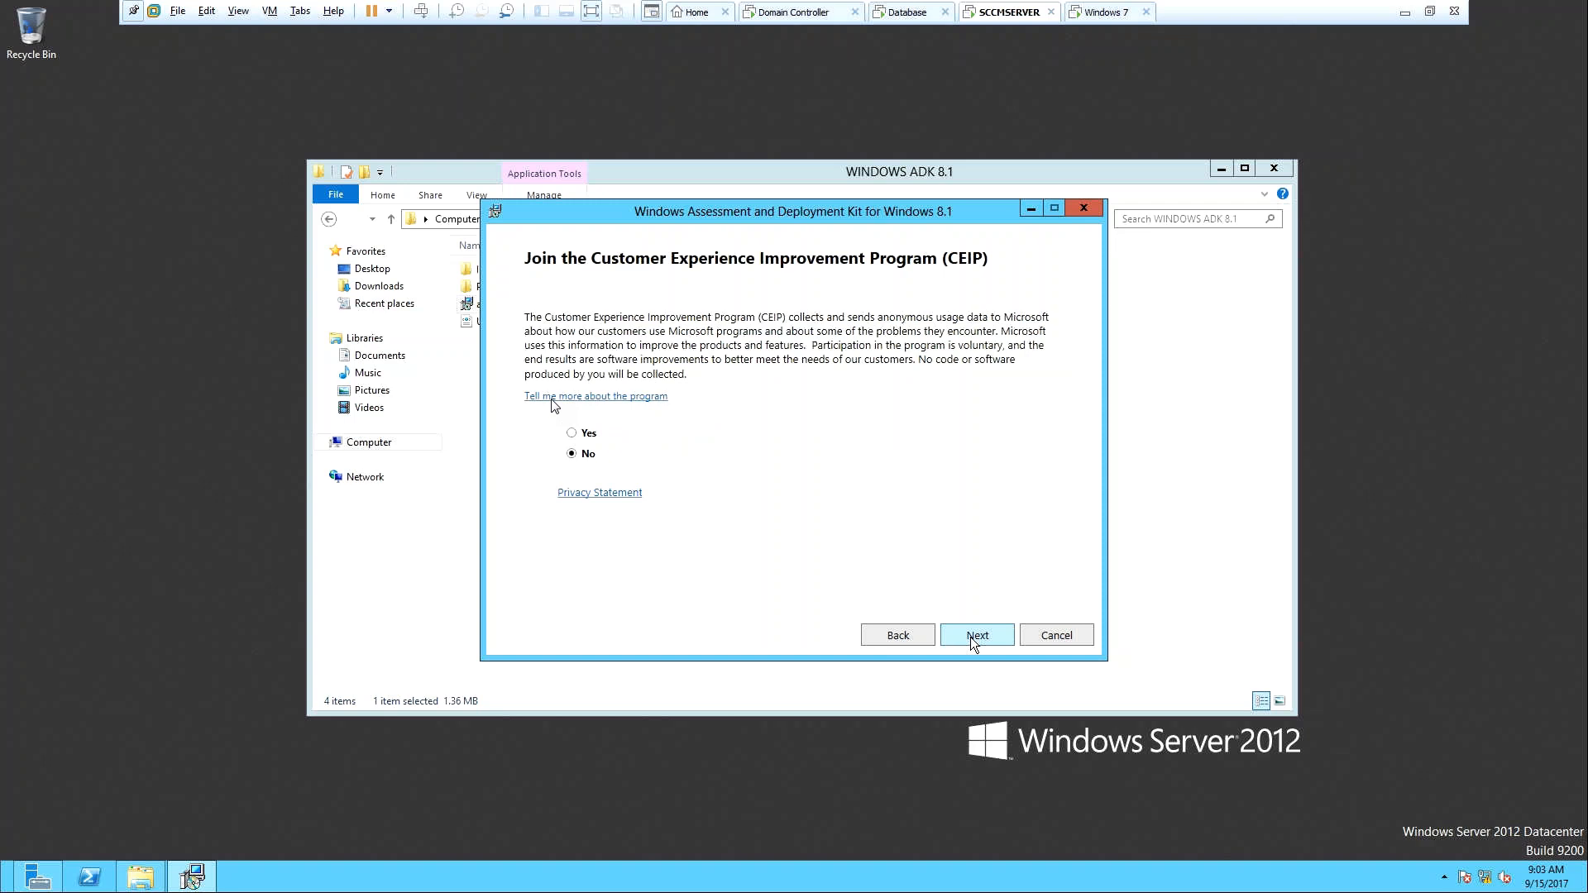
left_click(971, 637)
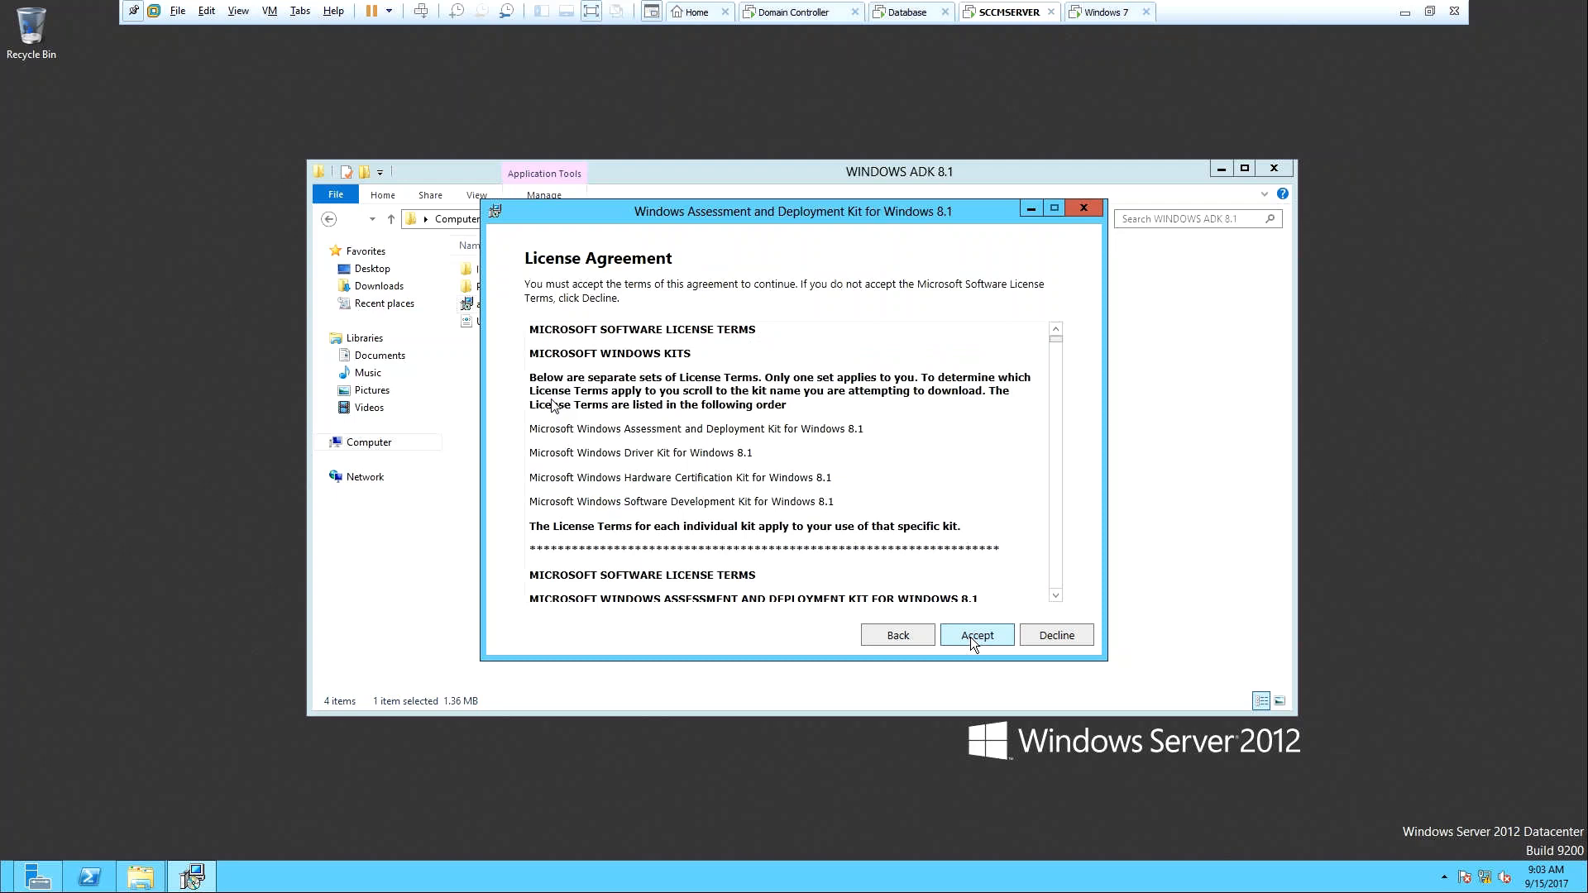
left_click(970, 637)
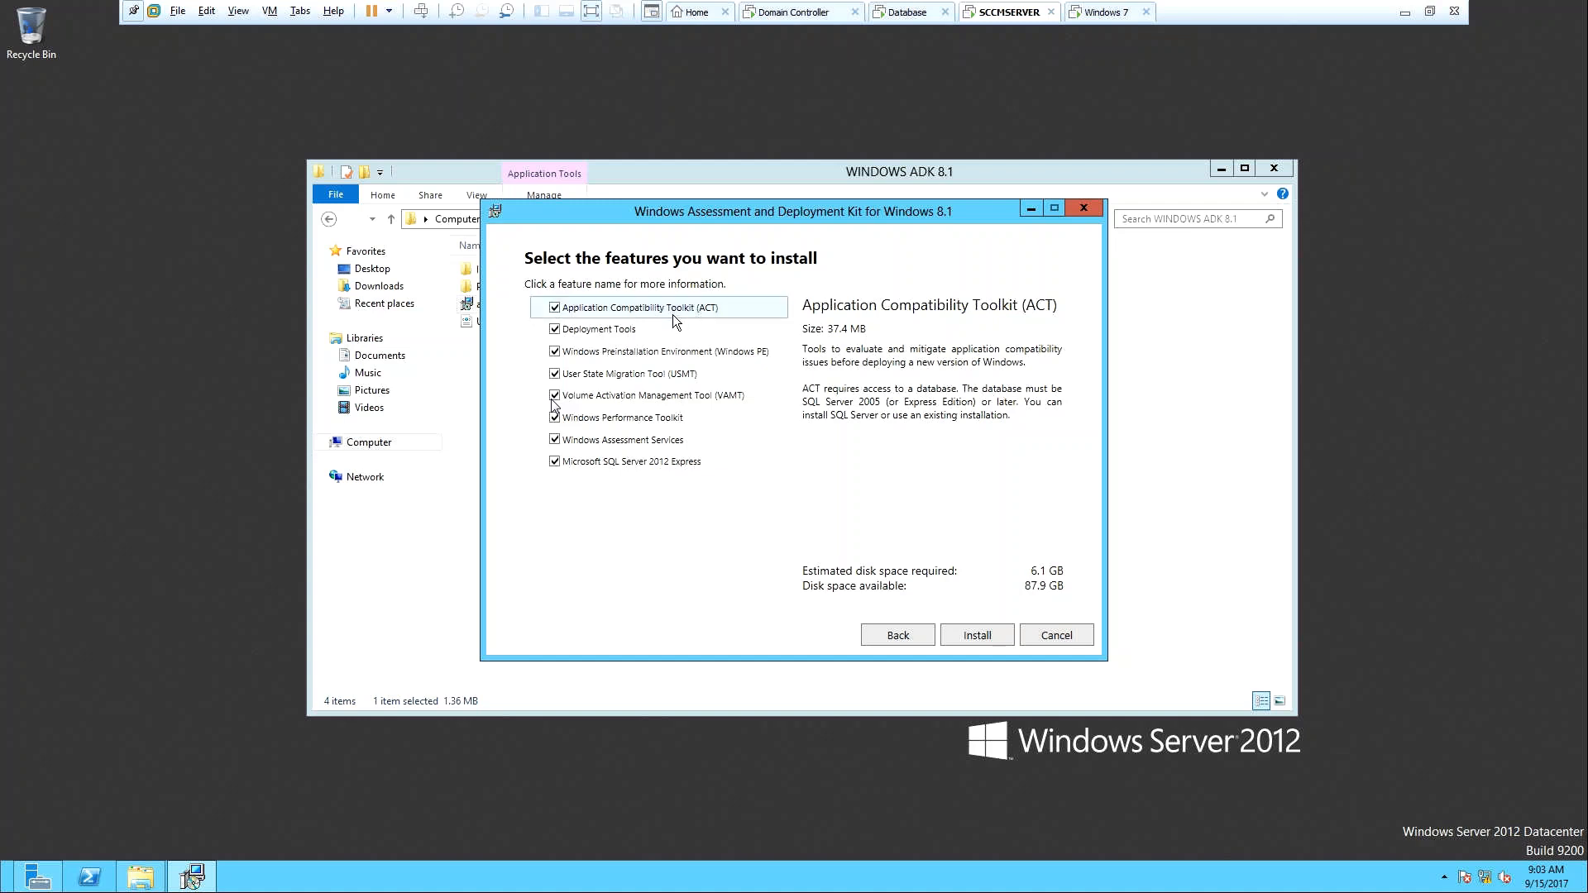
Uncheck ACT, VAMT, Windows Performance Toolkit and SQL Server 2012 Express, then start installing.
left_click(556, 308)
left_click(554, 396)
left_click(554, 418)
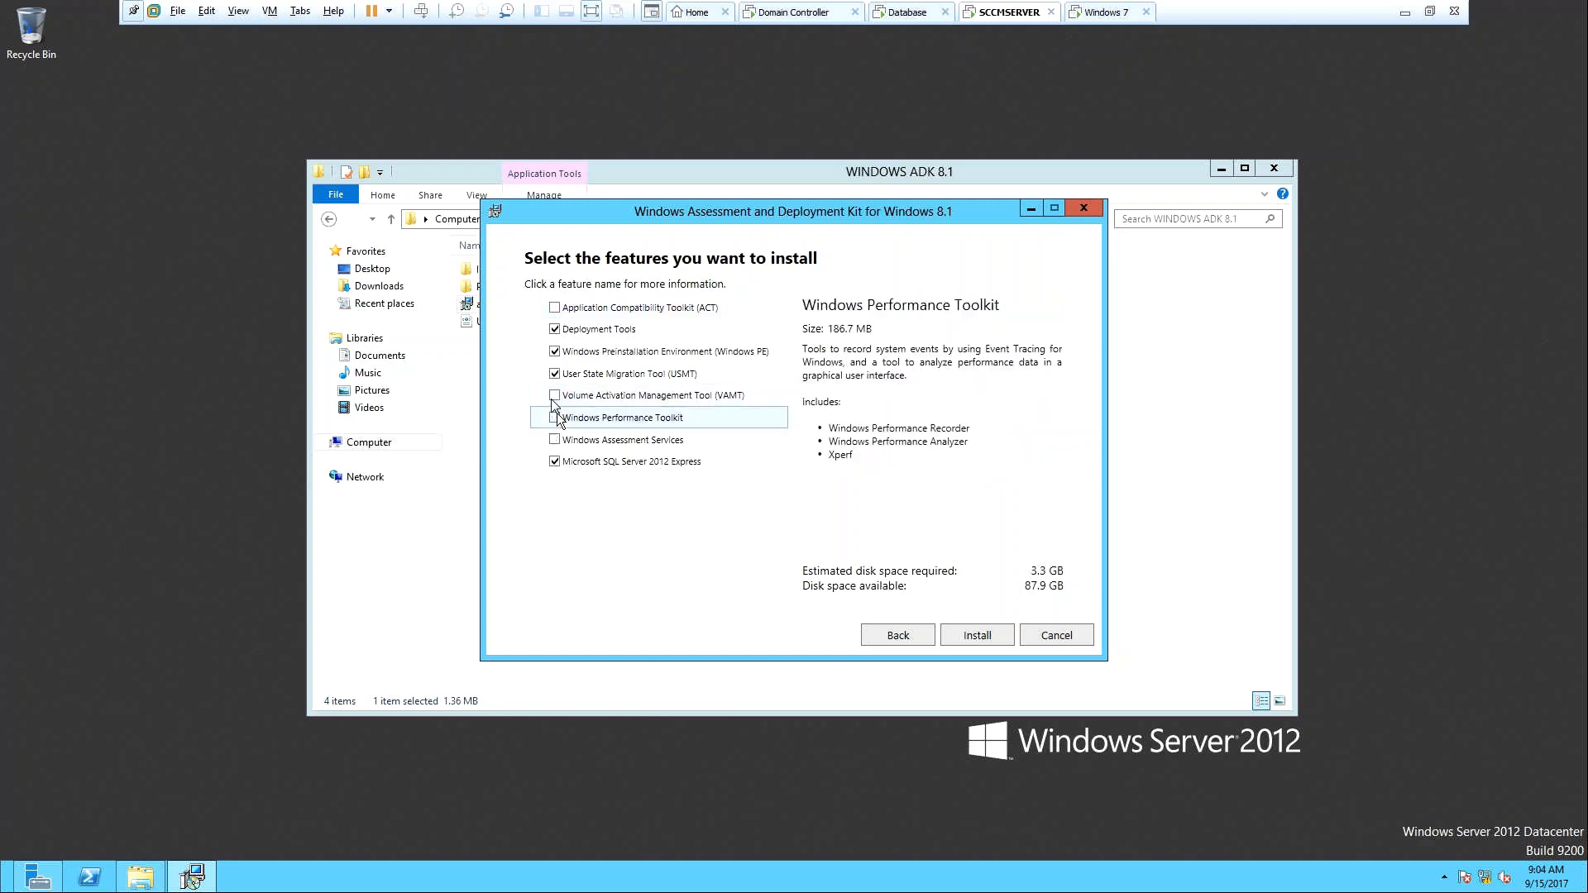
left_click(554, 461)
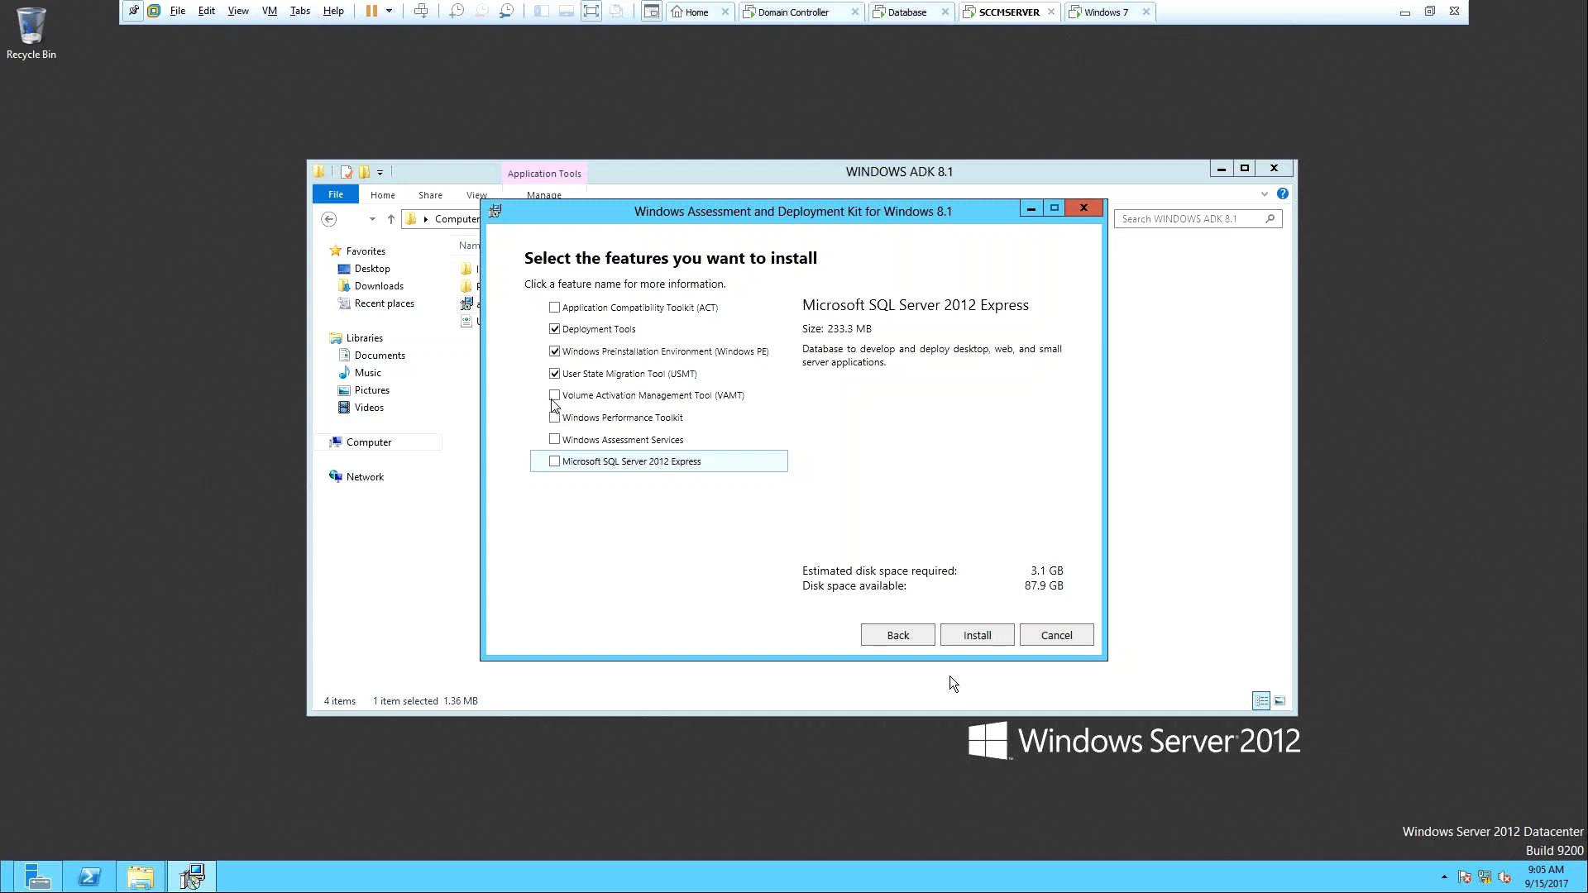
left_click(976, 637)
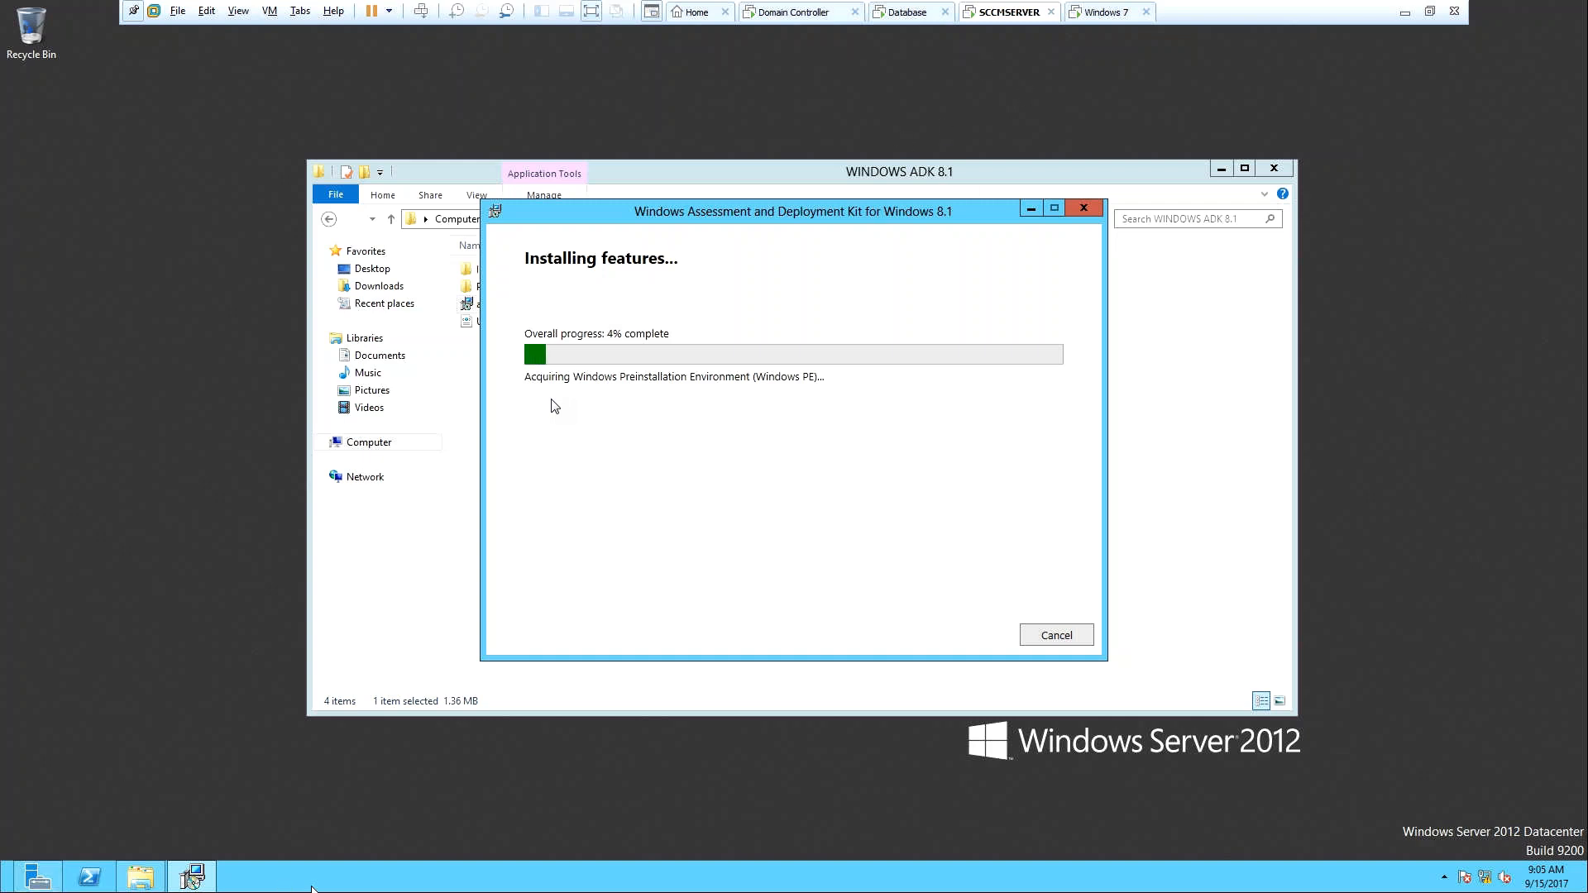
Bring up the Run prompt on SCCMSERVER while ADK installs.
key("super+r")
Launch Notepad and type the heading about prerequisites of SCCM.
type("notepad")
key("Return")
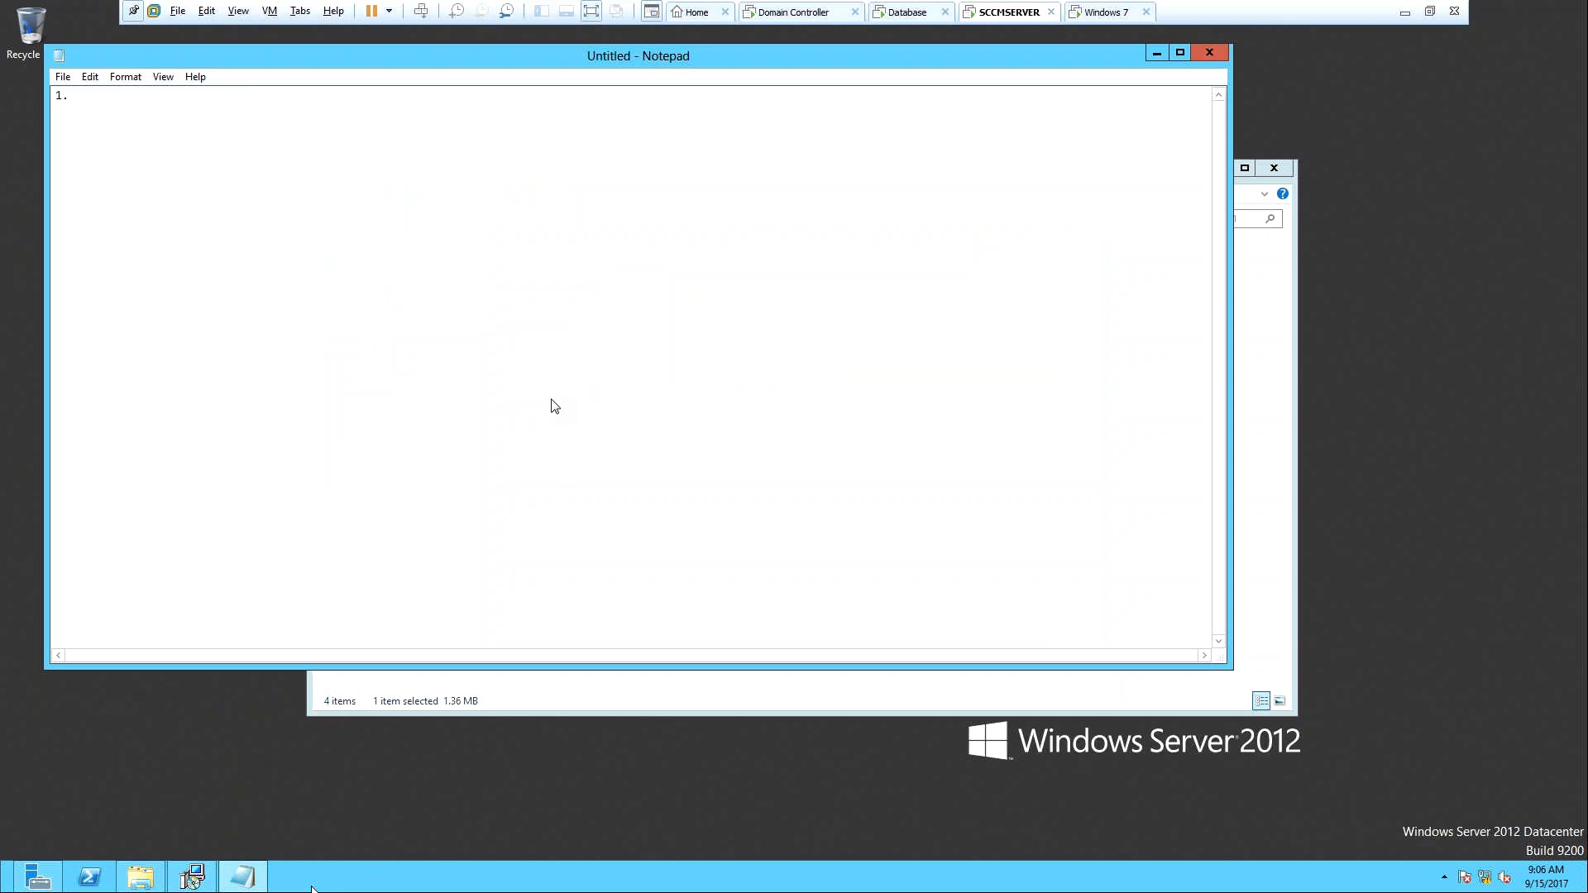
type("P")
type("re")
type("re")
type("q")
type("uisit")
type(" i")
type("is")
key("BackSpace")
key("BackSpace")
type("of SCCM")
key("Return")
Add item A 'Create a system management container in active directory-'.
type("A.")
type("Create a")
type(" system")
type(" a")
type("man")
key("BackSpace")
type("na")
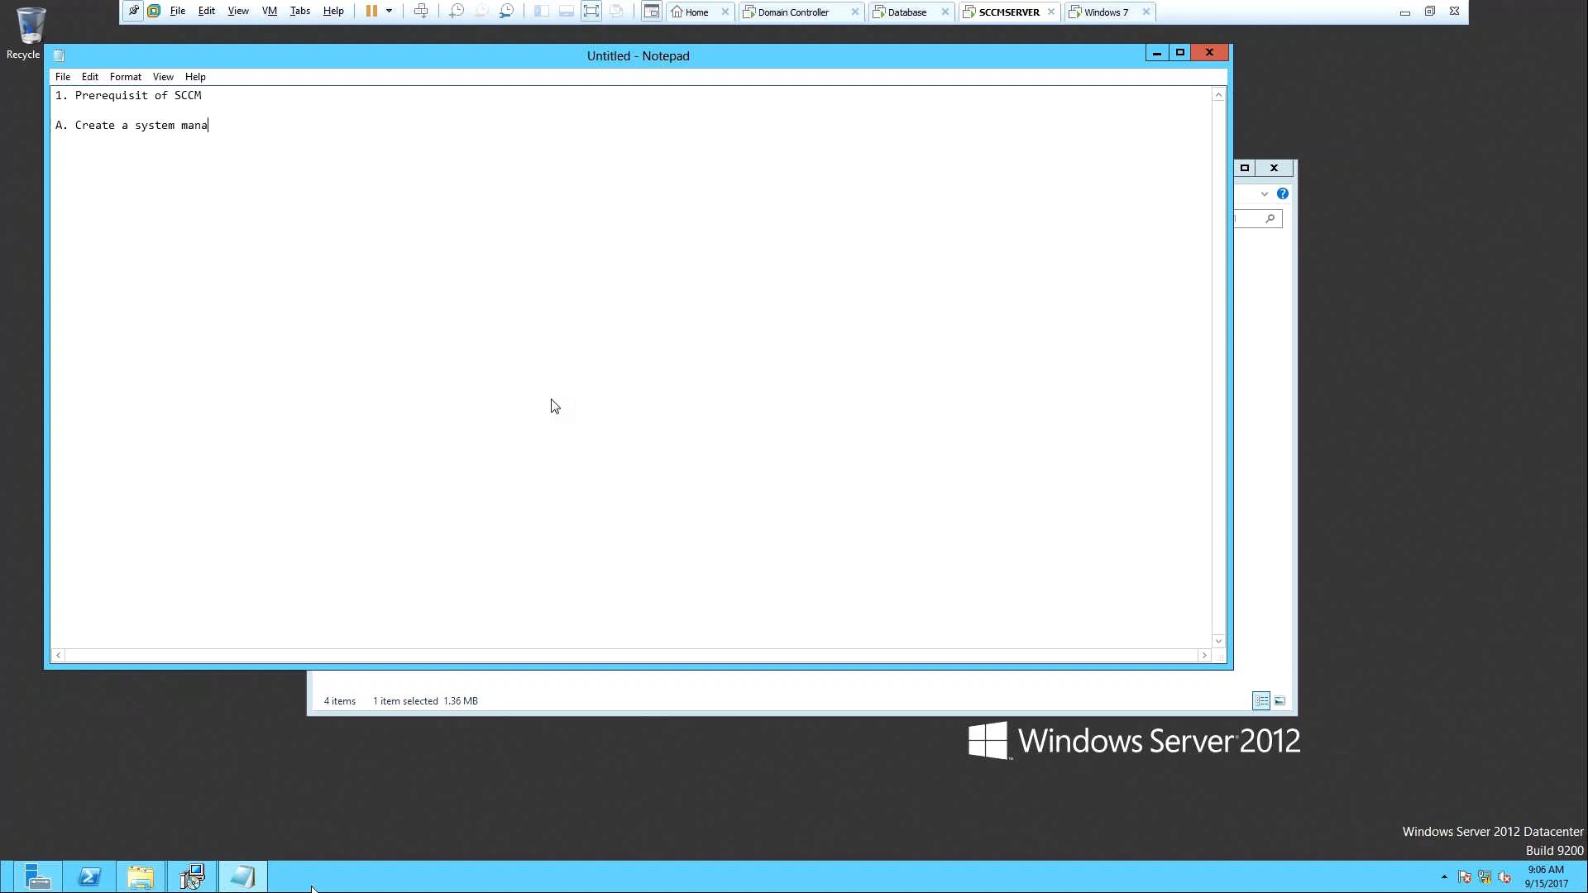
type("gement container in active directory")
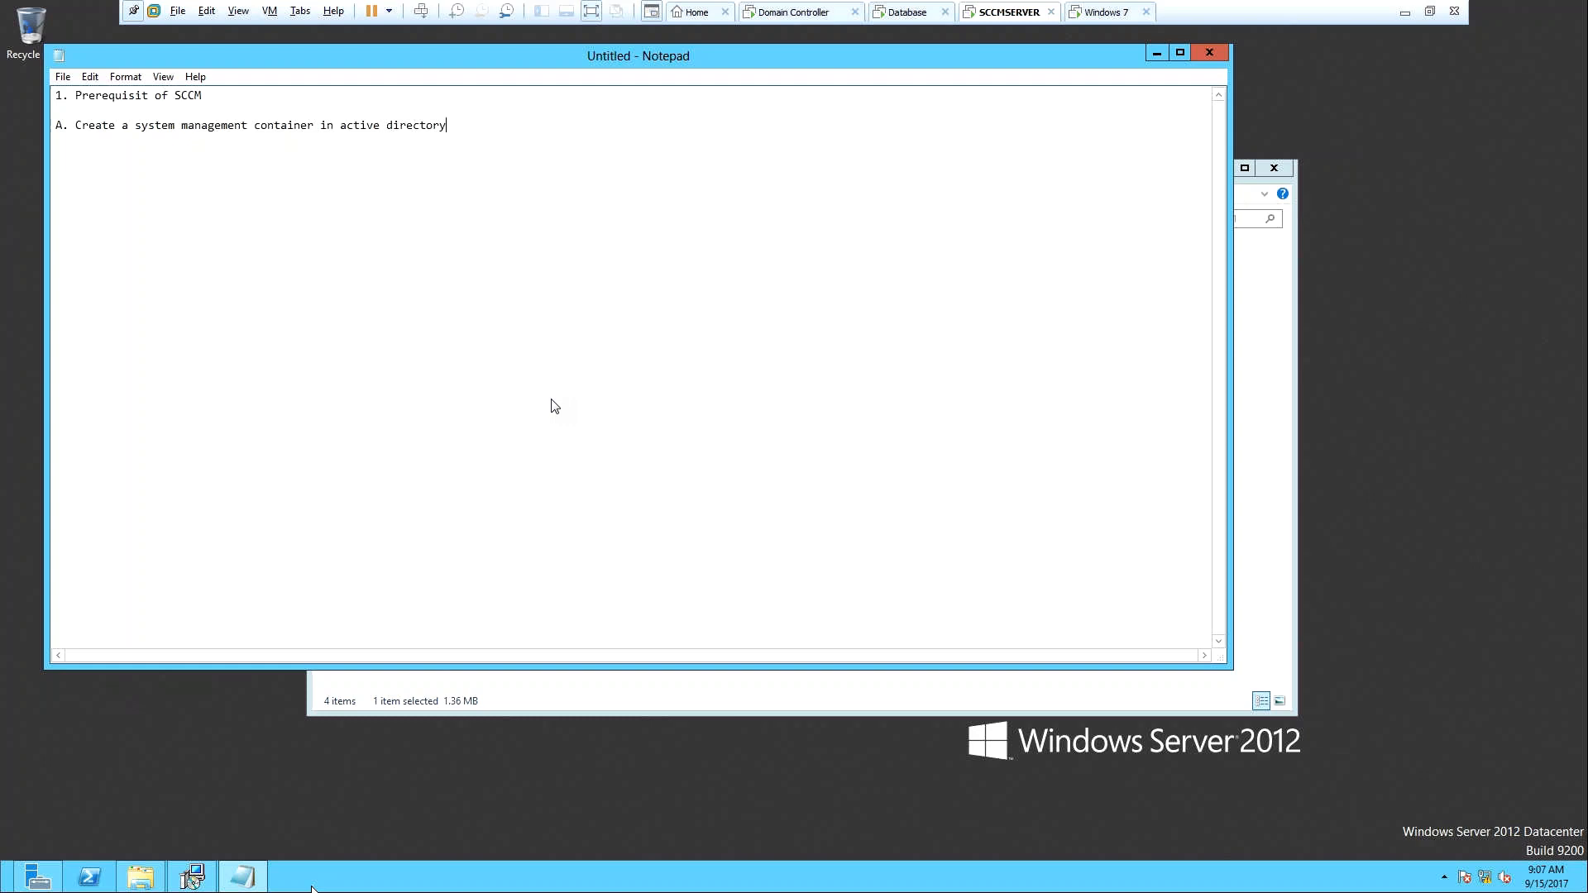
type("-")
type("DC")
key("BackSpace")
Mark A Done, add B 'Grant full permission to SCCM Server - Done', and type item C.
type("one ")
type("B.")
type(" Grant")
type(" full perm")
type("isso")
type("n")
type("to ")
type("SCCM ")
type("Server")
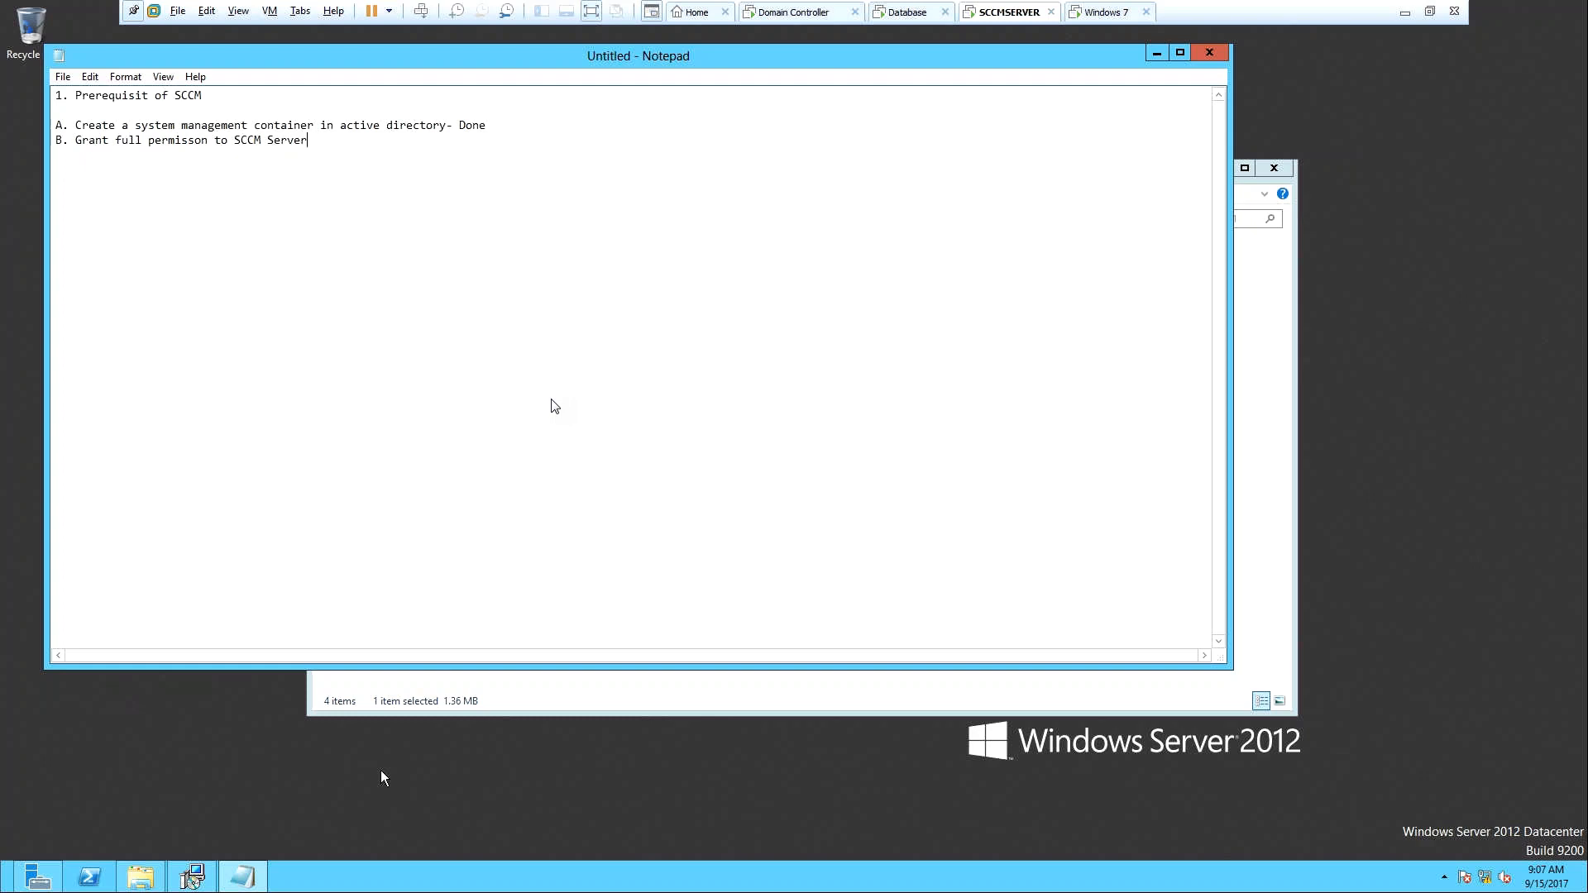
type("- Do")
type("ne ")
type("C.")
type("Extend")
type(" to")
type(" sche")
type("ma")
type(" of act")
type("ive di")
type("rec")
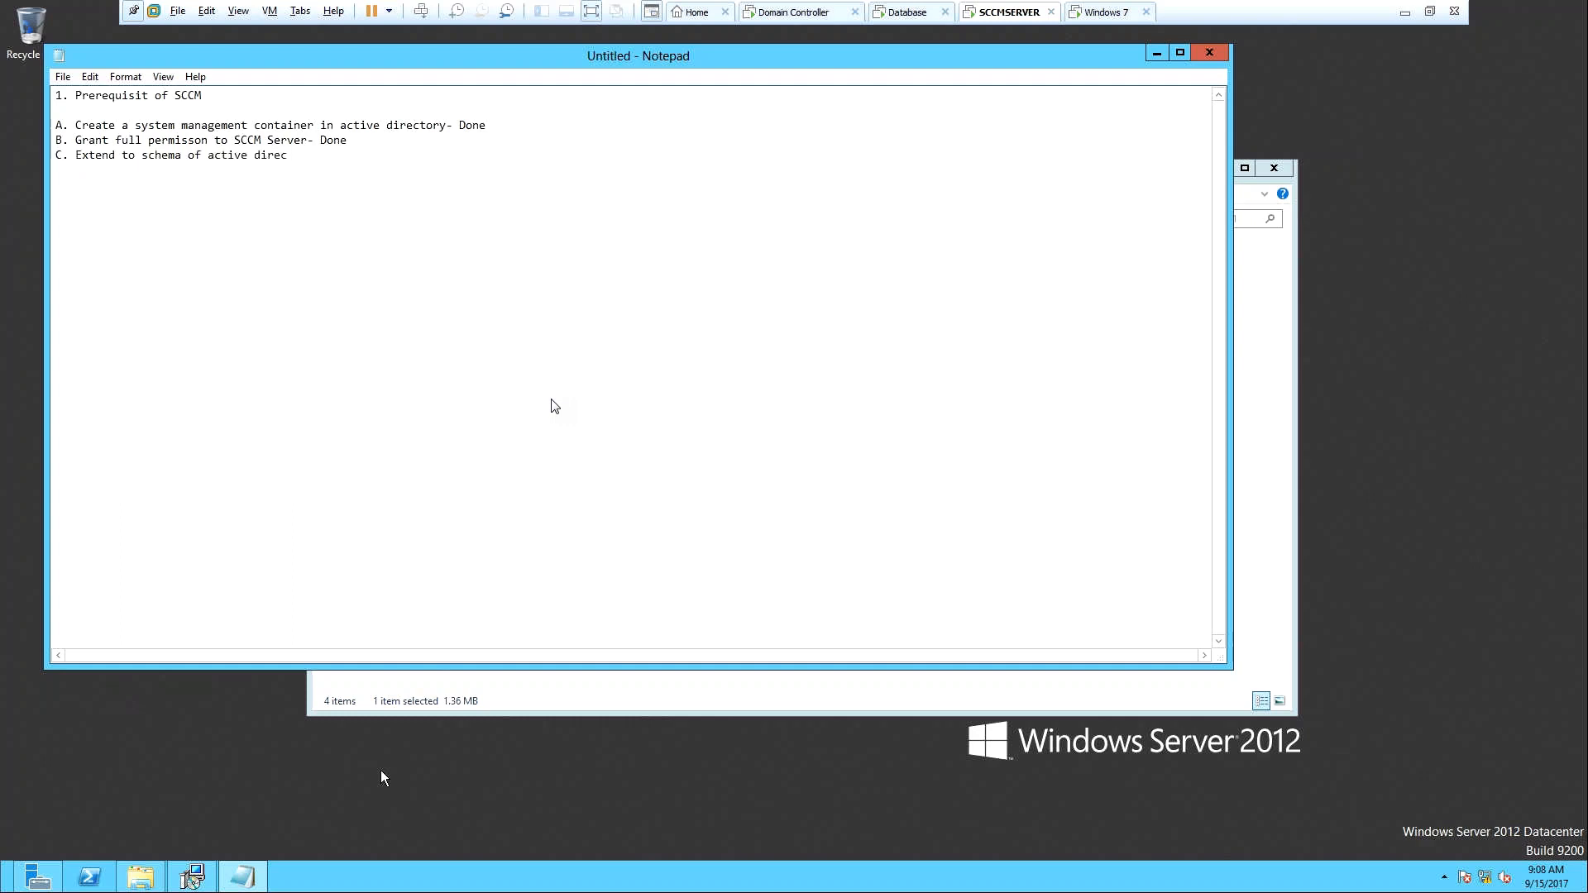
type("tory- Done")
Add D 'Install WADK in SCCM Server- Inprogress' and E 'Install roles and features on SCCM Server', then start F.
key("Return")
type("D.")
type("Install WADK in SCCM Server")
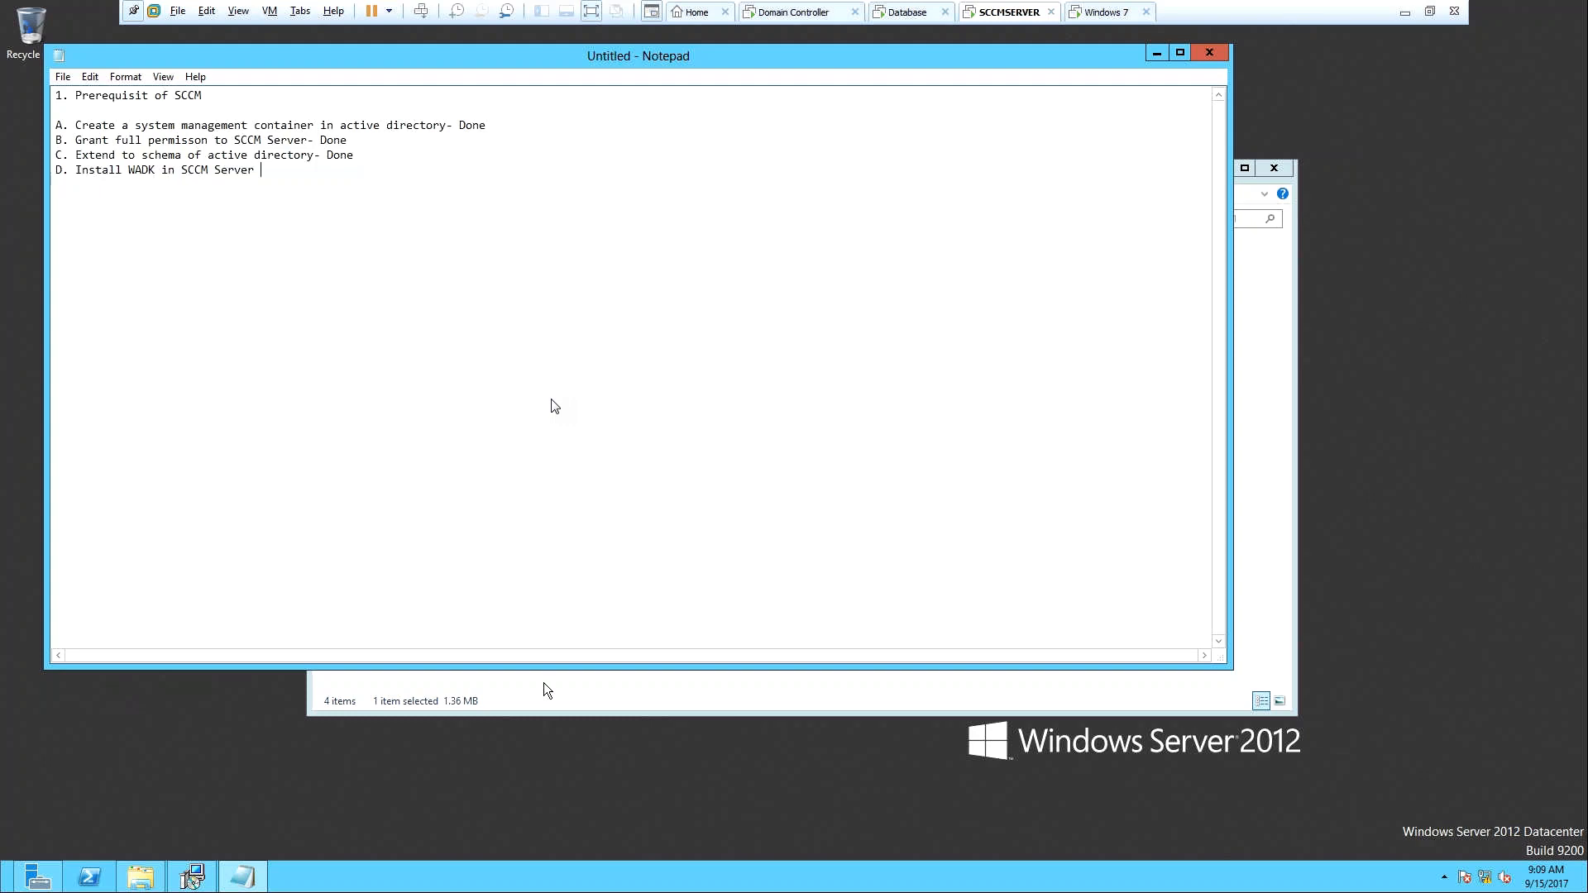
type("-")
type(" In")
type("progress")
type("-")
type("E")
type("I")
type("nstall ")
type("roles and")
type(" fe")
type("atures ")
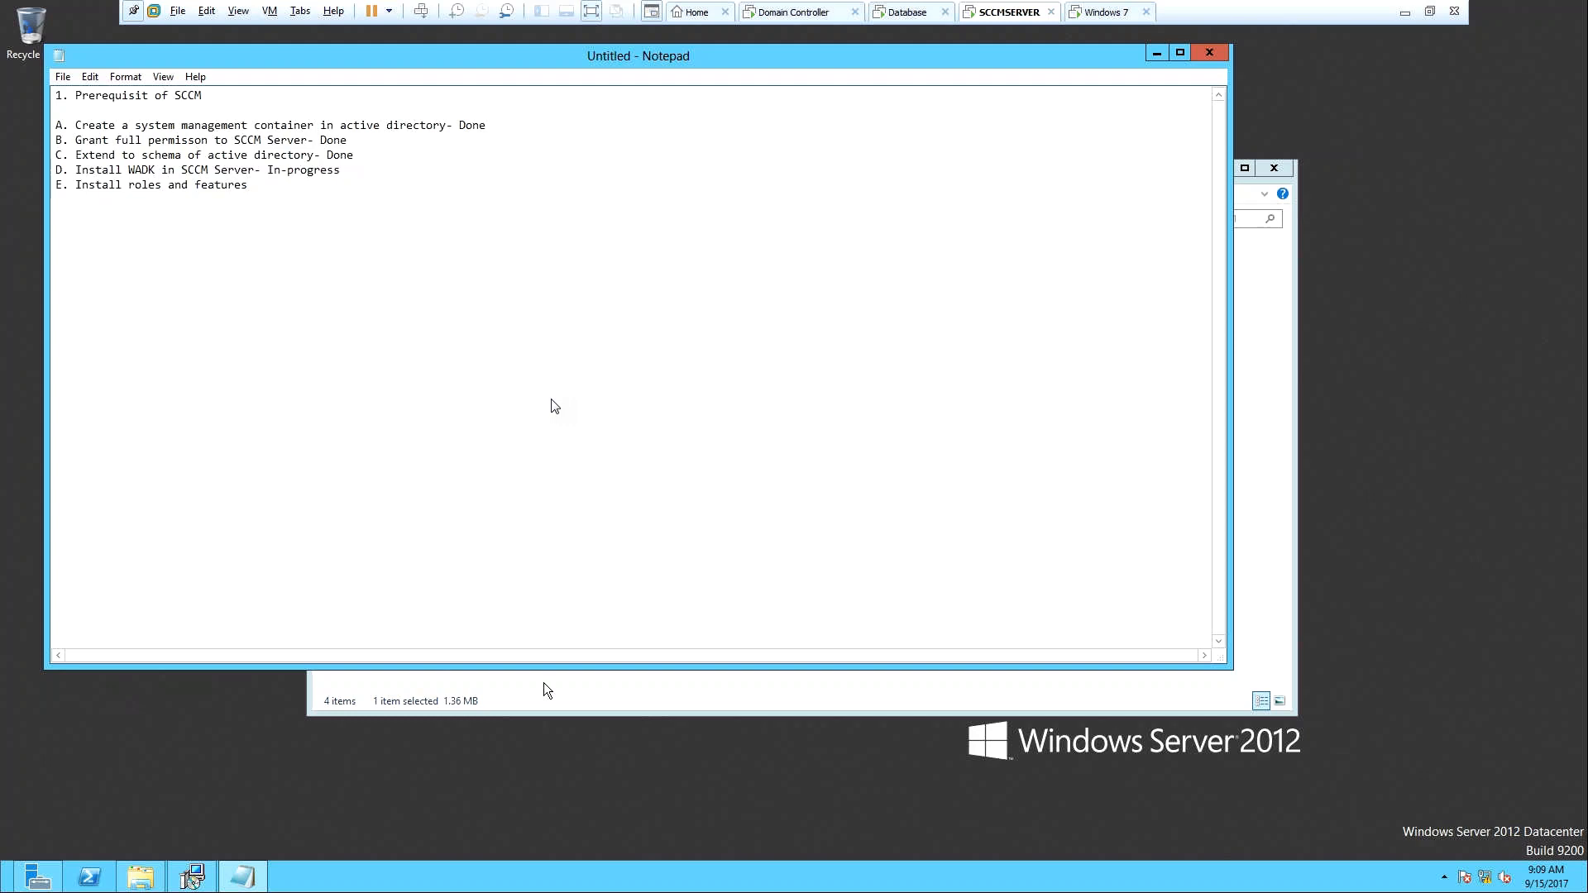
type("on SCCM Ser")
type("ver ")
type("F")
Save the checklist as 'Pre' on the Desktop and minimize Notepad.
left_click(67, 79)
left_click(101, 156)
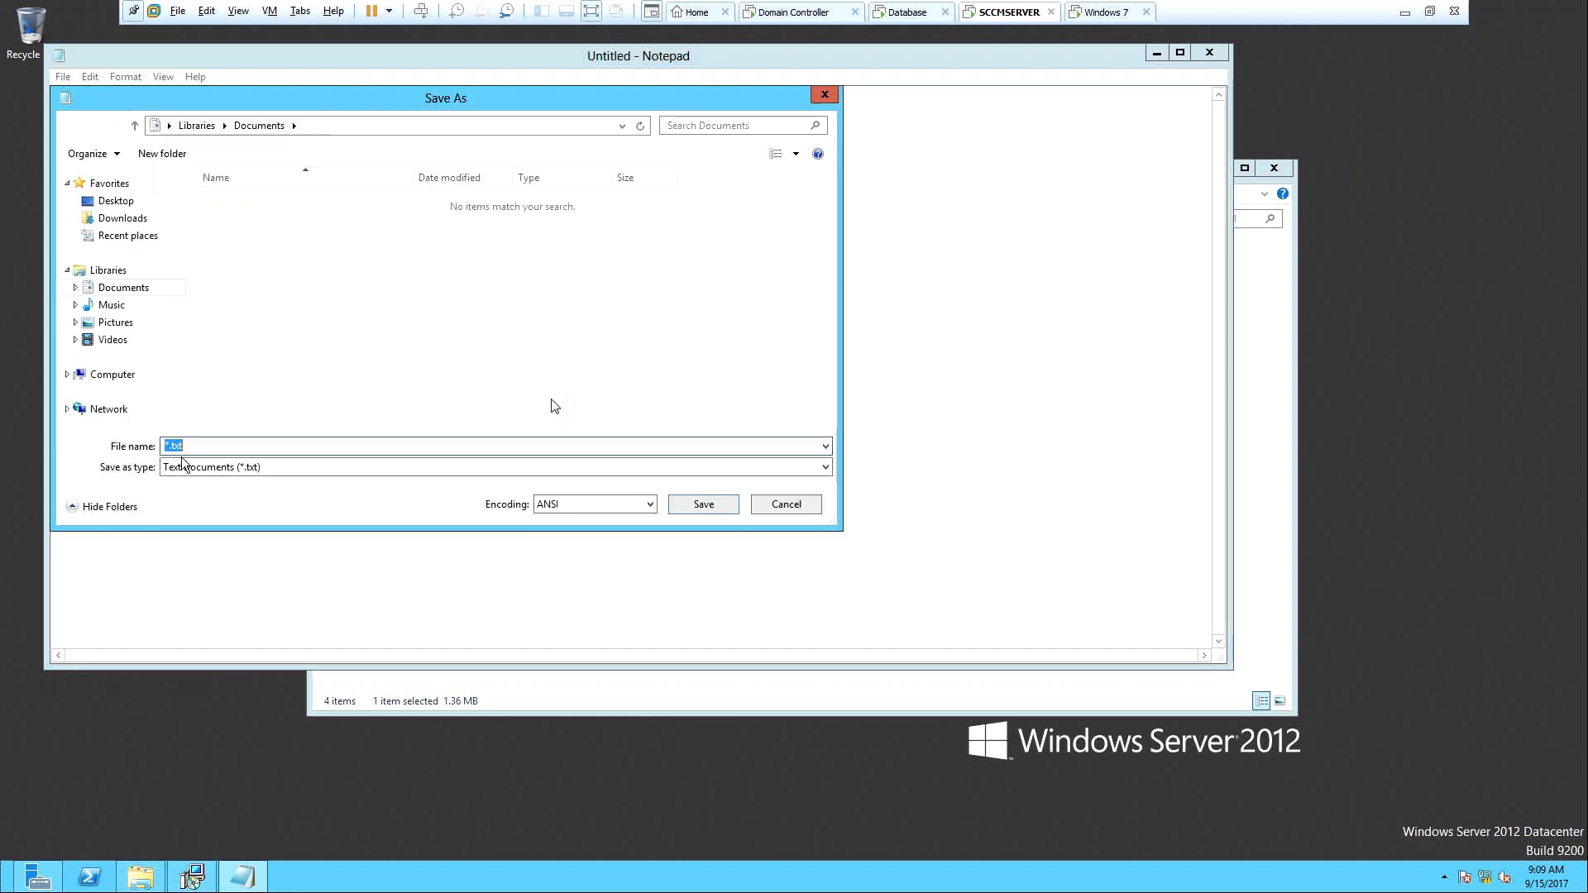
type("Pre")
left_click(120, 202)
left_click(703, 506)
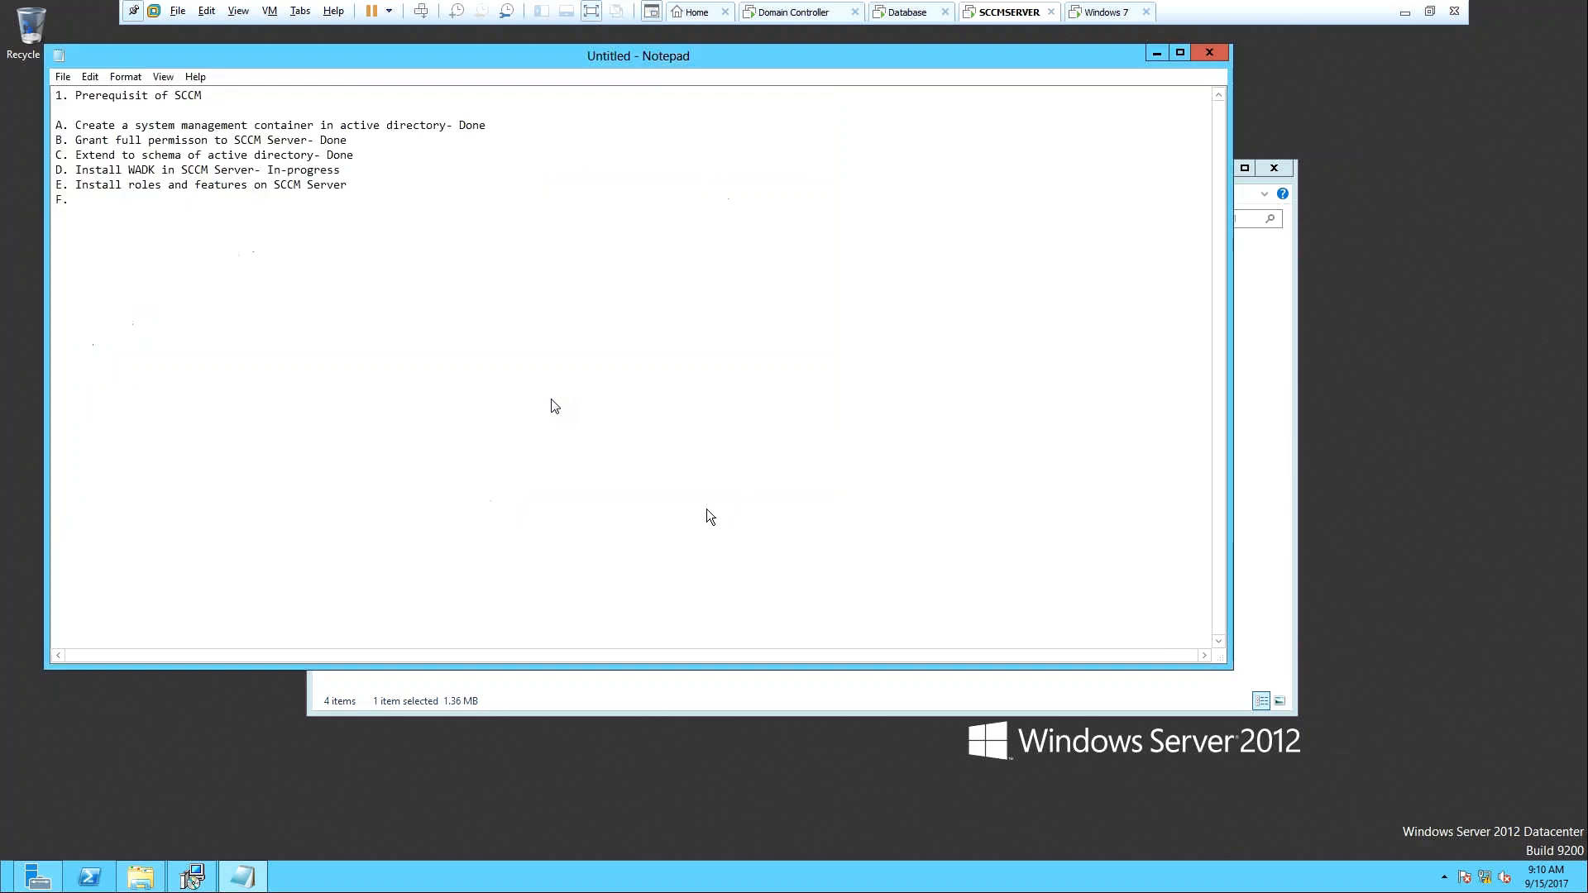
left_click(1155, 54)
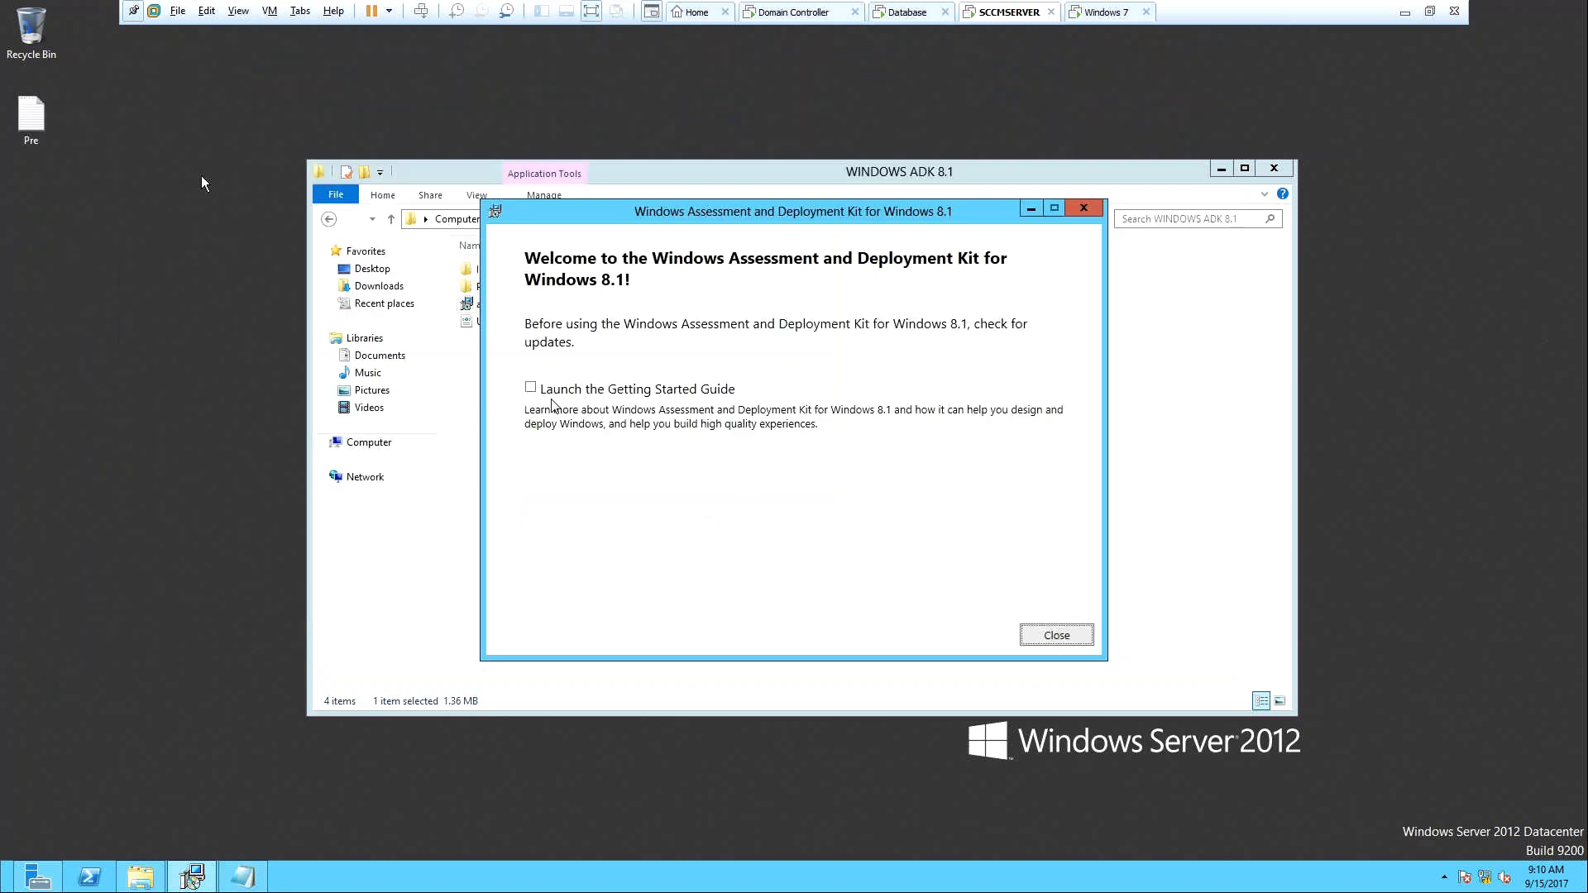
Dismiss the ADK welcome screen, minimize the ADK folder, and refresh the desktop.
left_click(1056, 637)
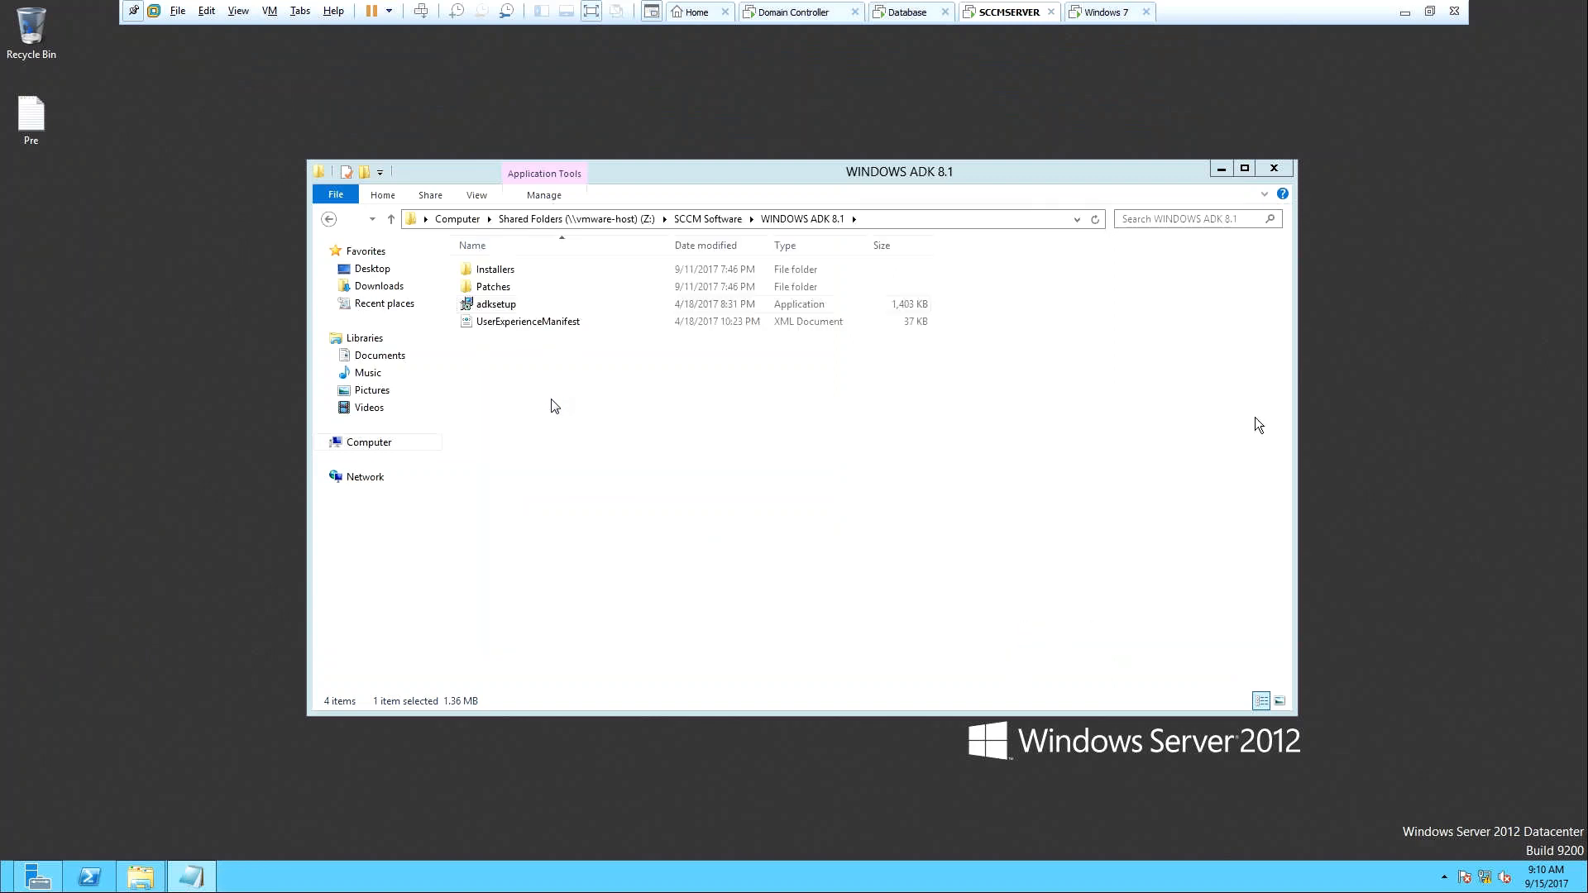
left_click(1221, 169)
right_click(471, 419)
left_click(494, 468)
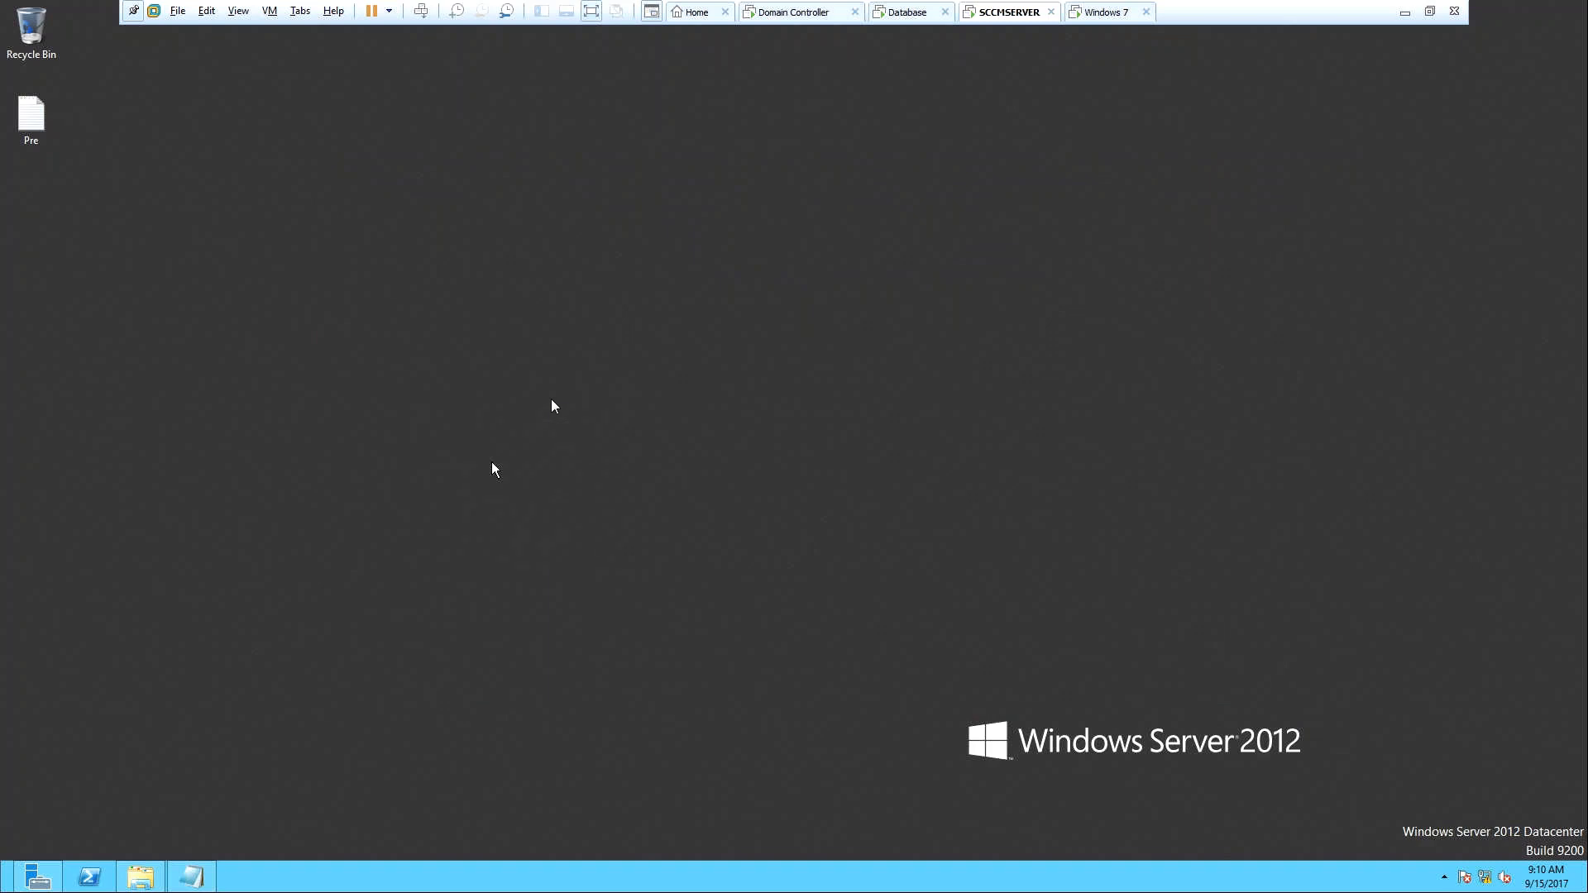
Run cmd and execute whoami to confirm the logged-in administrator account.
key("super+r")
type("cmd")
key("Return")
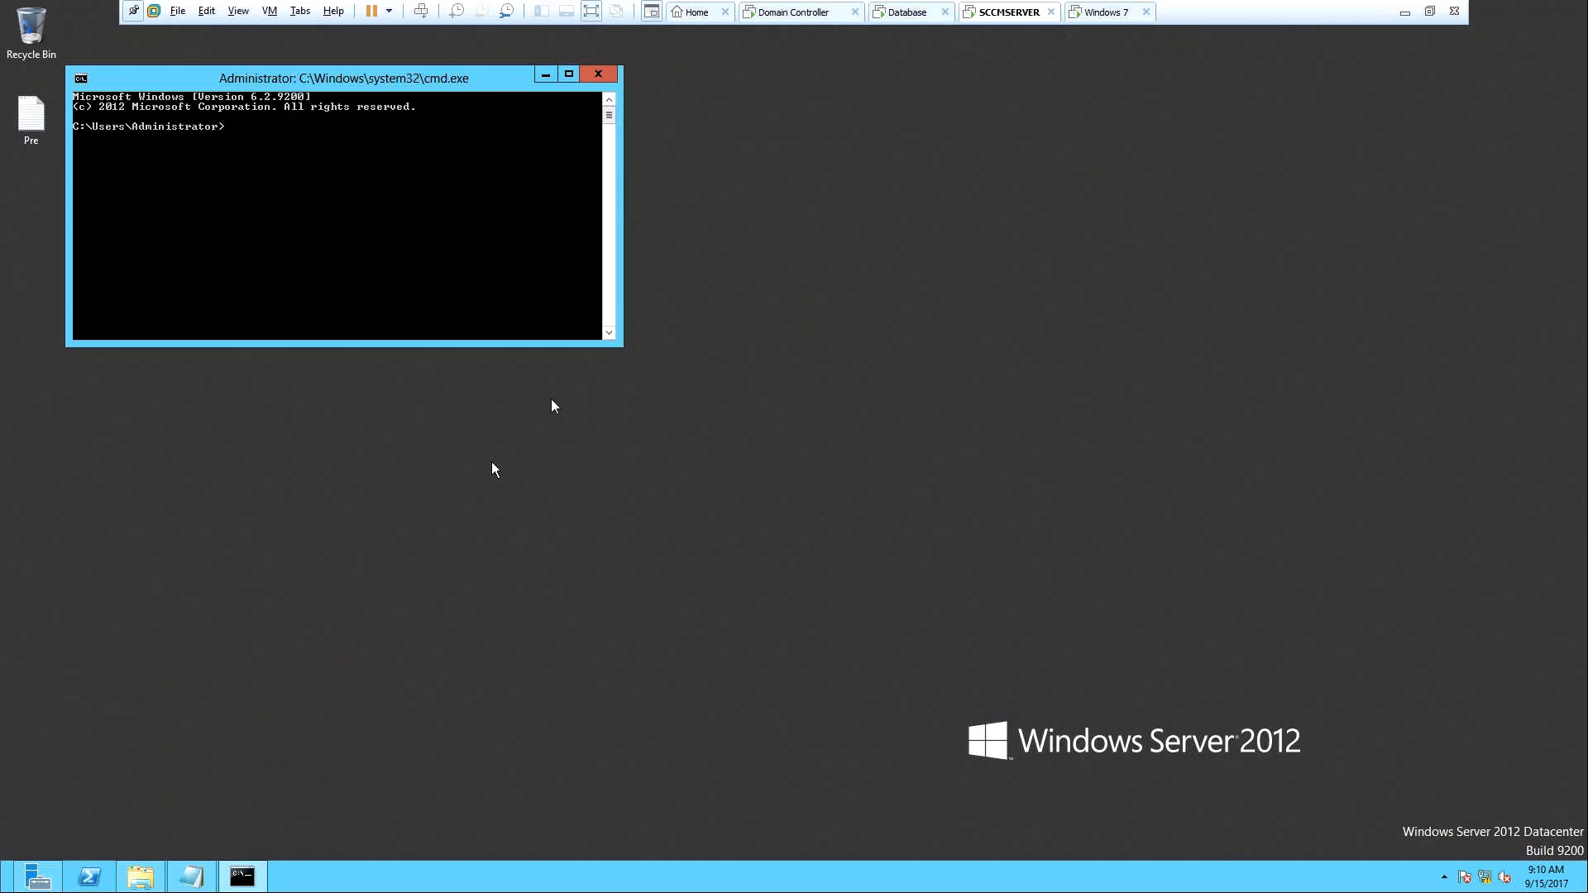
type("whoami")
key("Return")
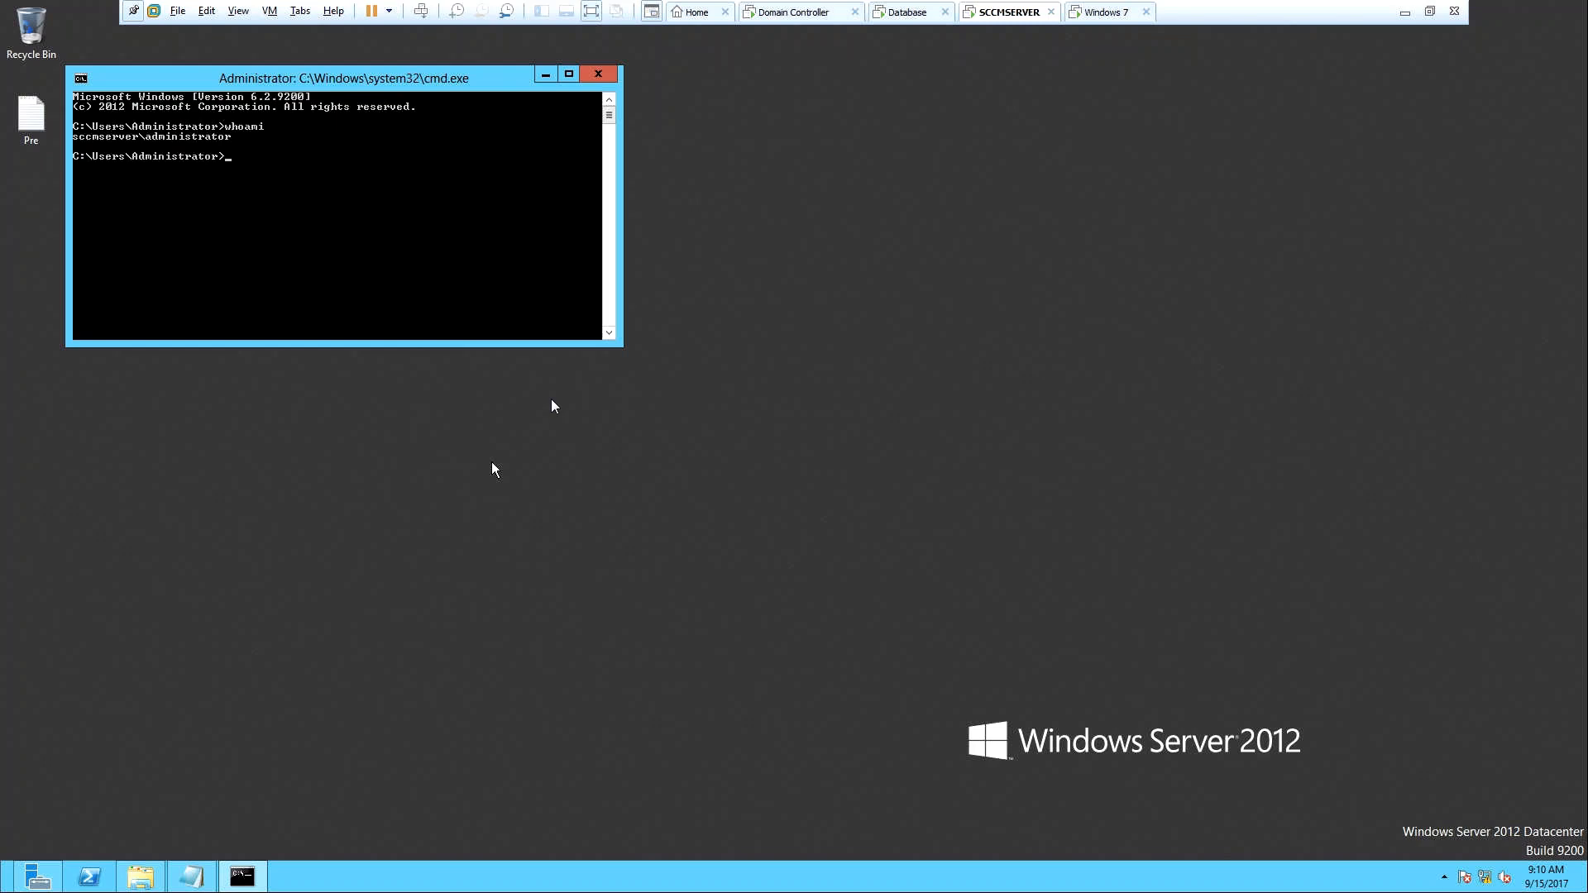
Close the Command Prompt and return to Server Manager's Local Server page.
left_click(601, 74)
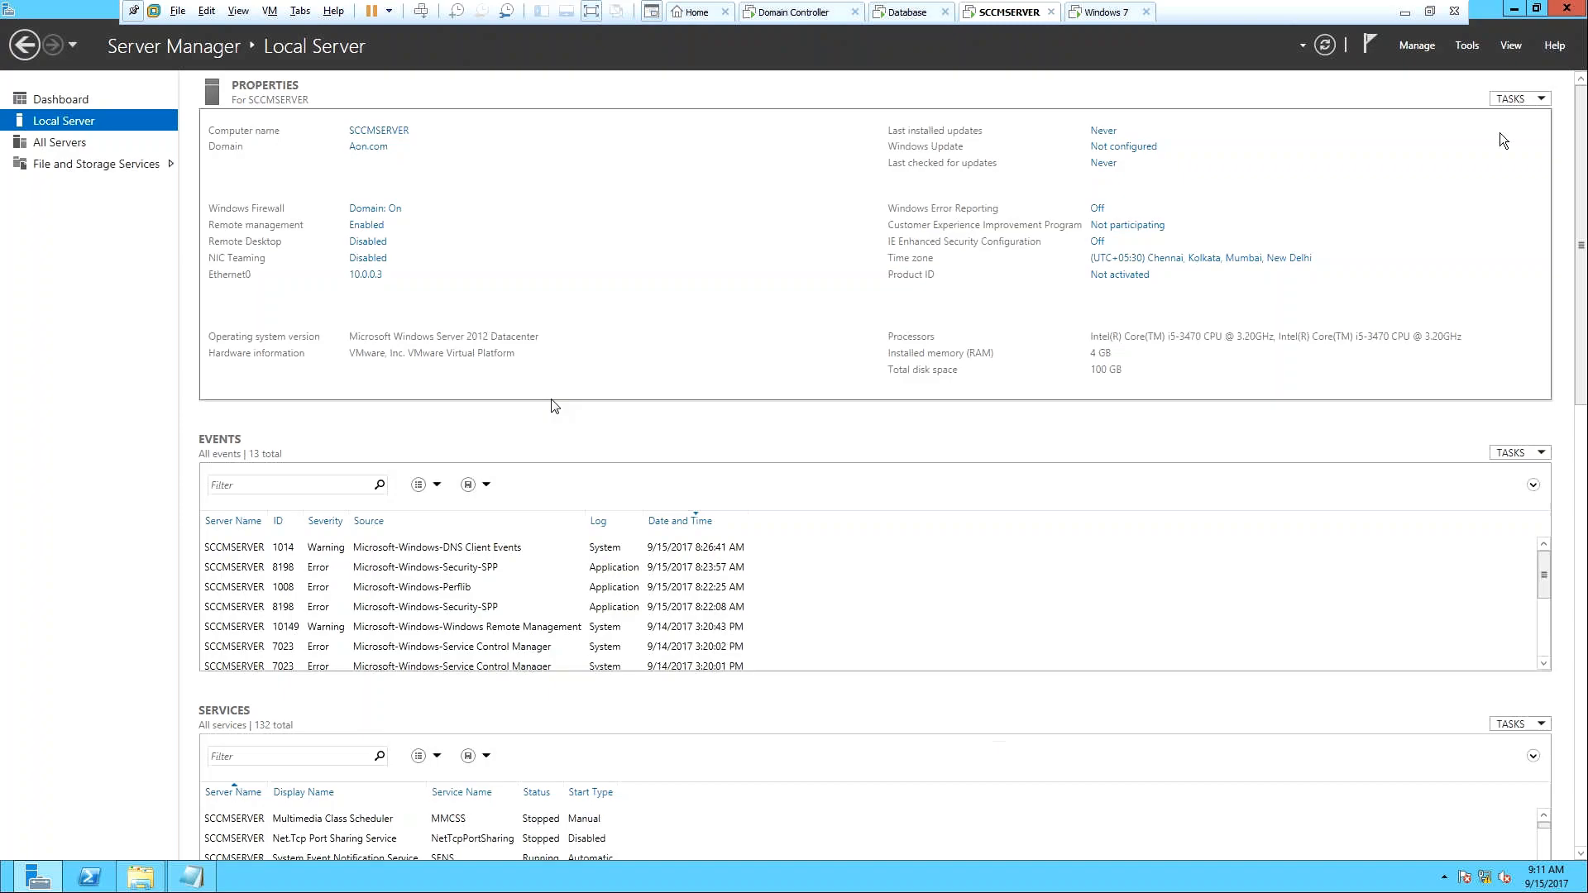
mouse_move(193, 889)
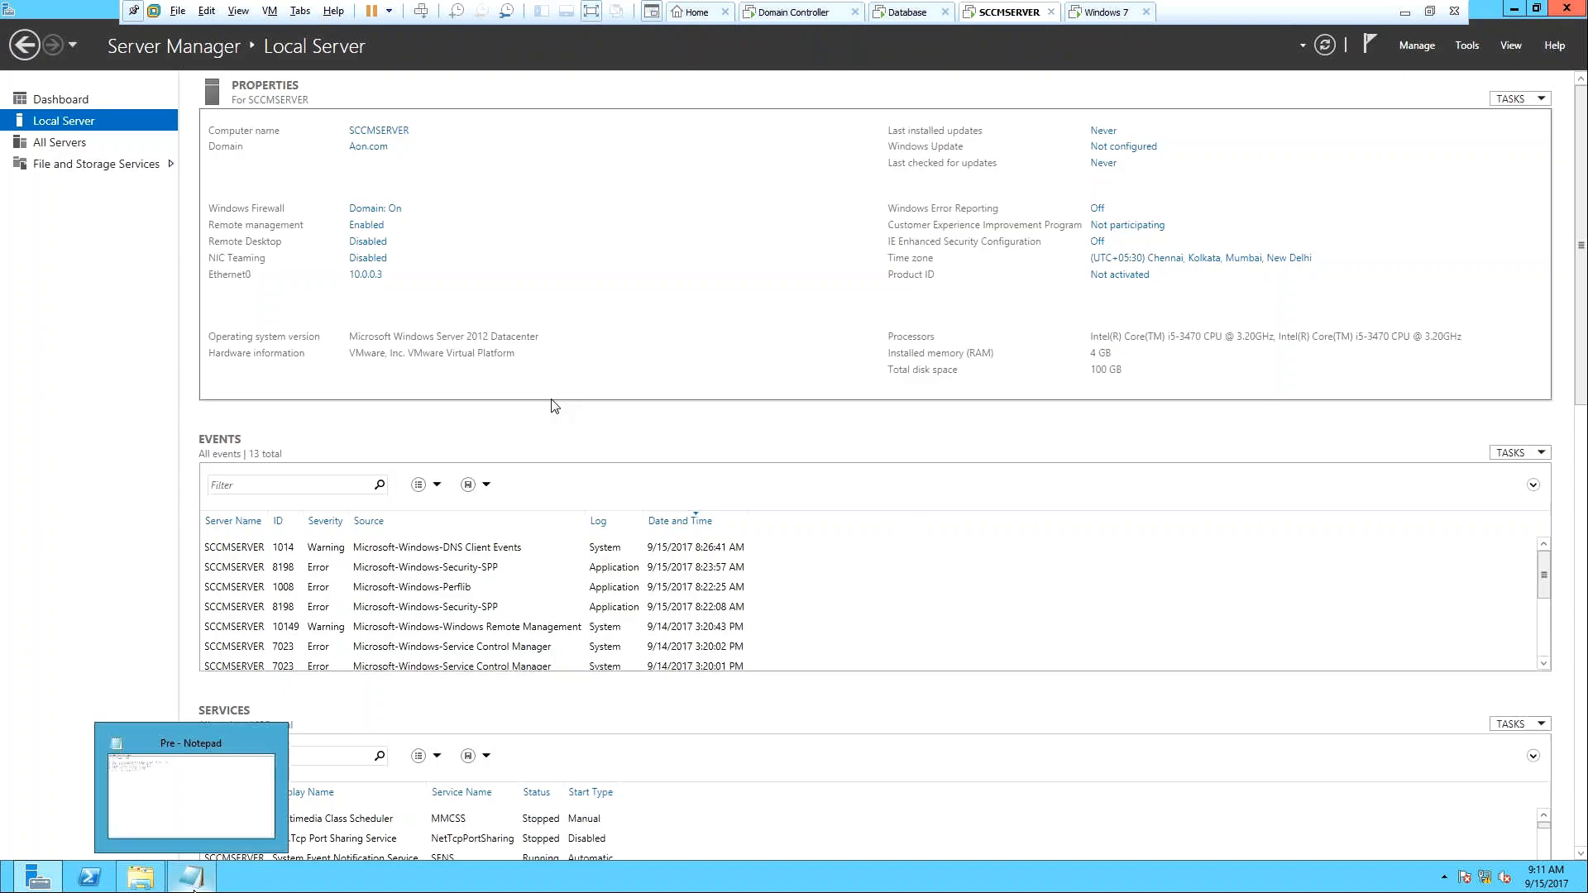
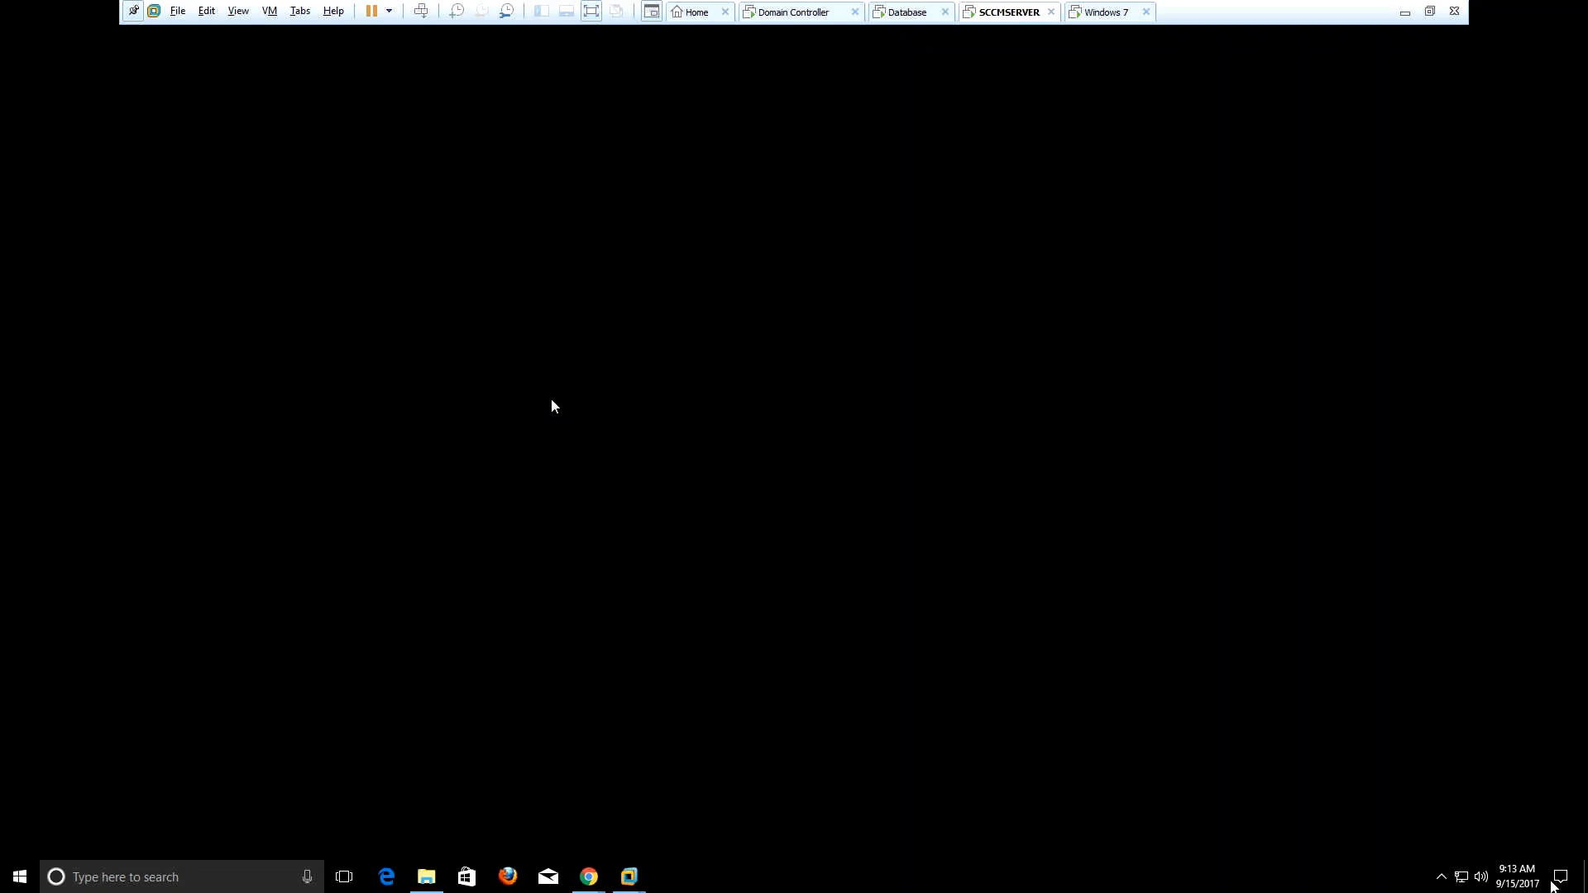
Minimize the frozen Server Manager, refresh the desktop, and relaunch Server Manager from the taskbar.
left_click(1583, 877)
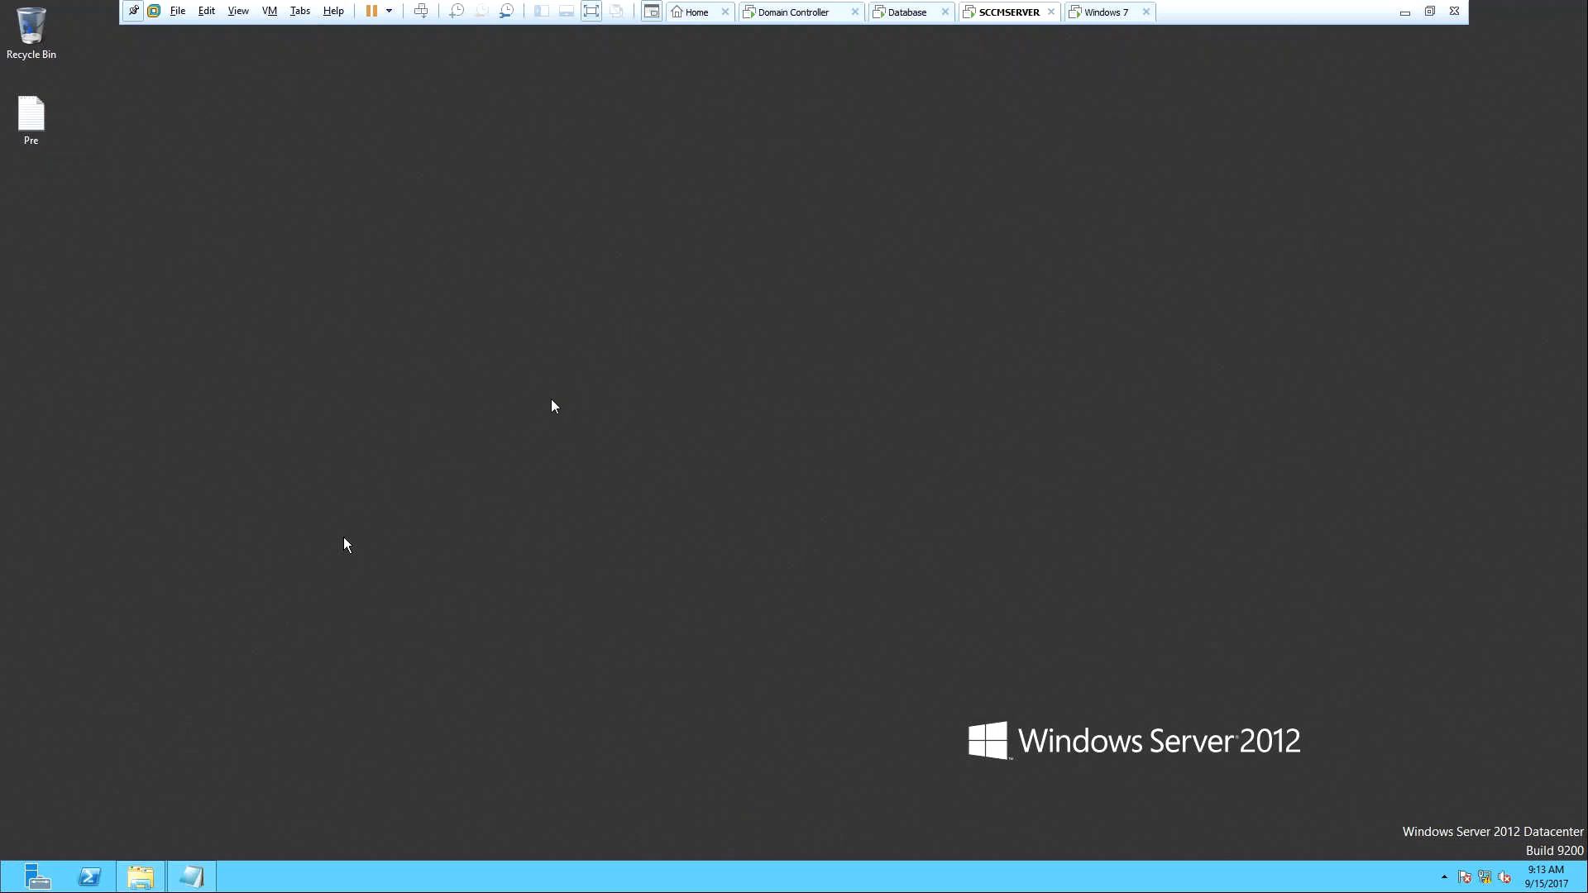
right_click(292, 598)
left_click(359, 649)
left_click(36, 878)
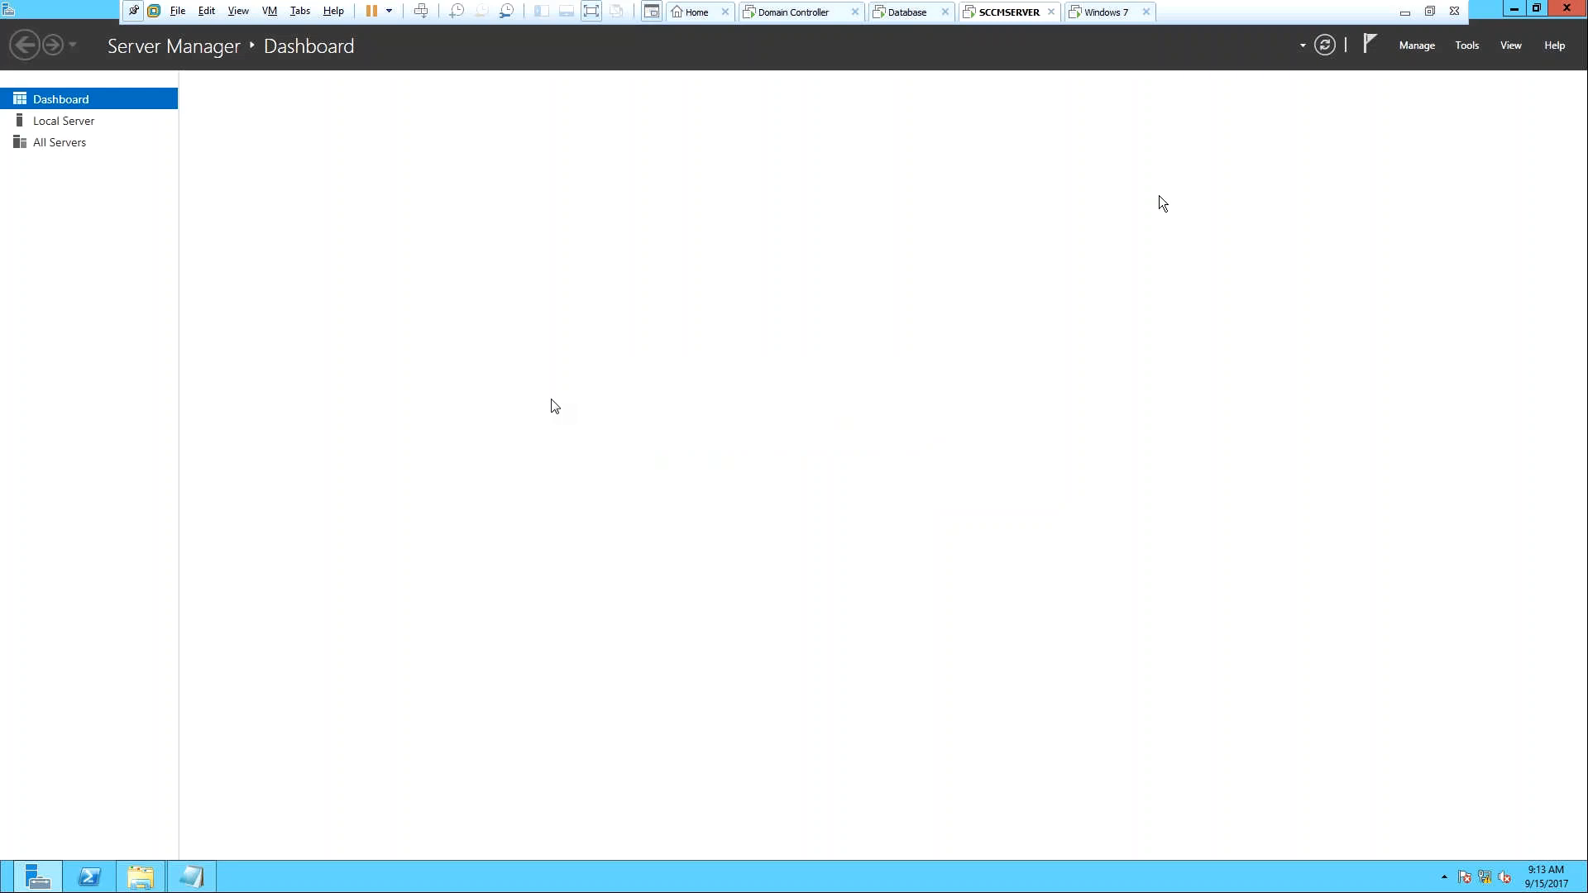
Try Add roles and features, dismissing the 'collecting inventory data' notice twice until the Dashboard loads.
left_click(450, 205)
left_click(949, 497)
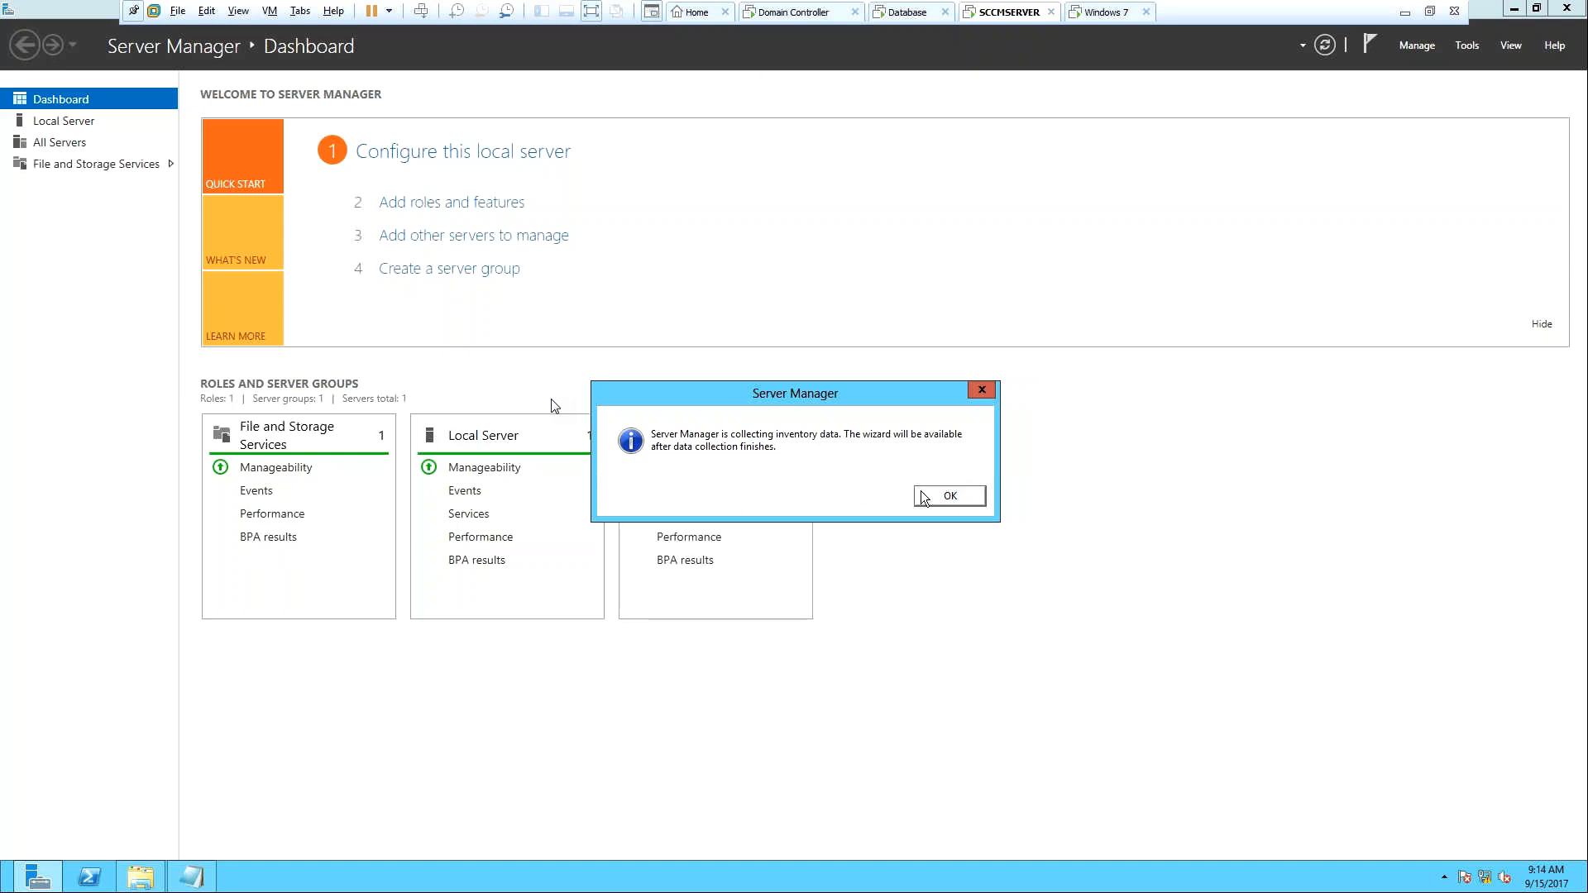
left_click(949, 495)
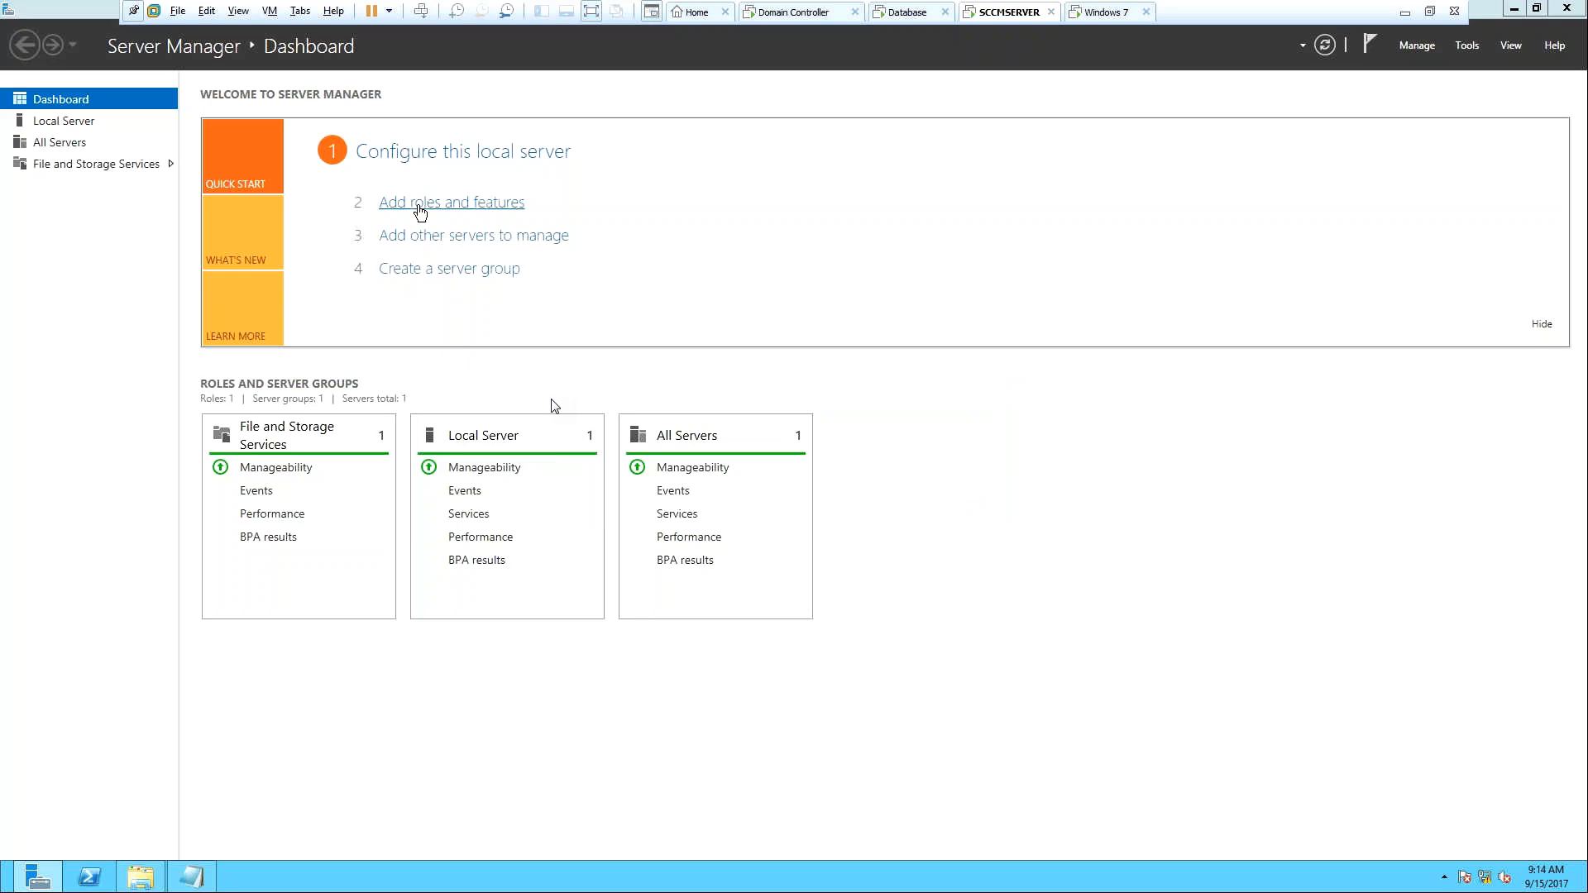
Launch the wizard with role-based installation on SCCMSERVER and land on the Server Roles page.
left_click(420, 205)
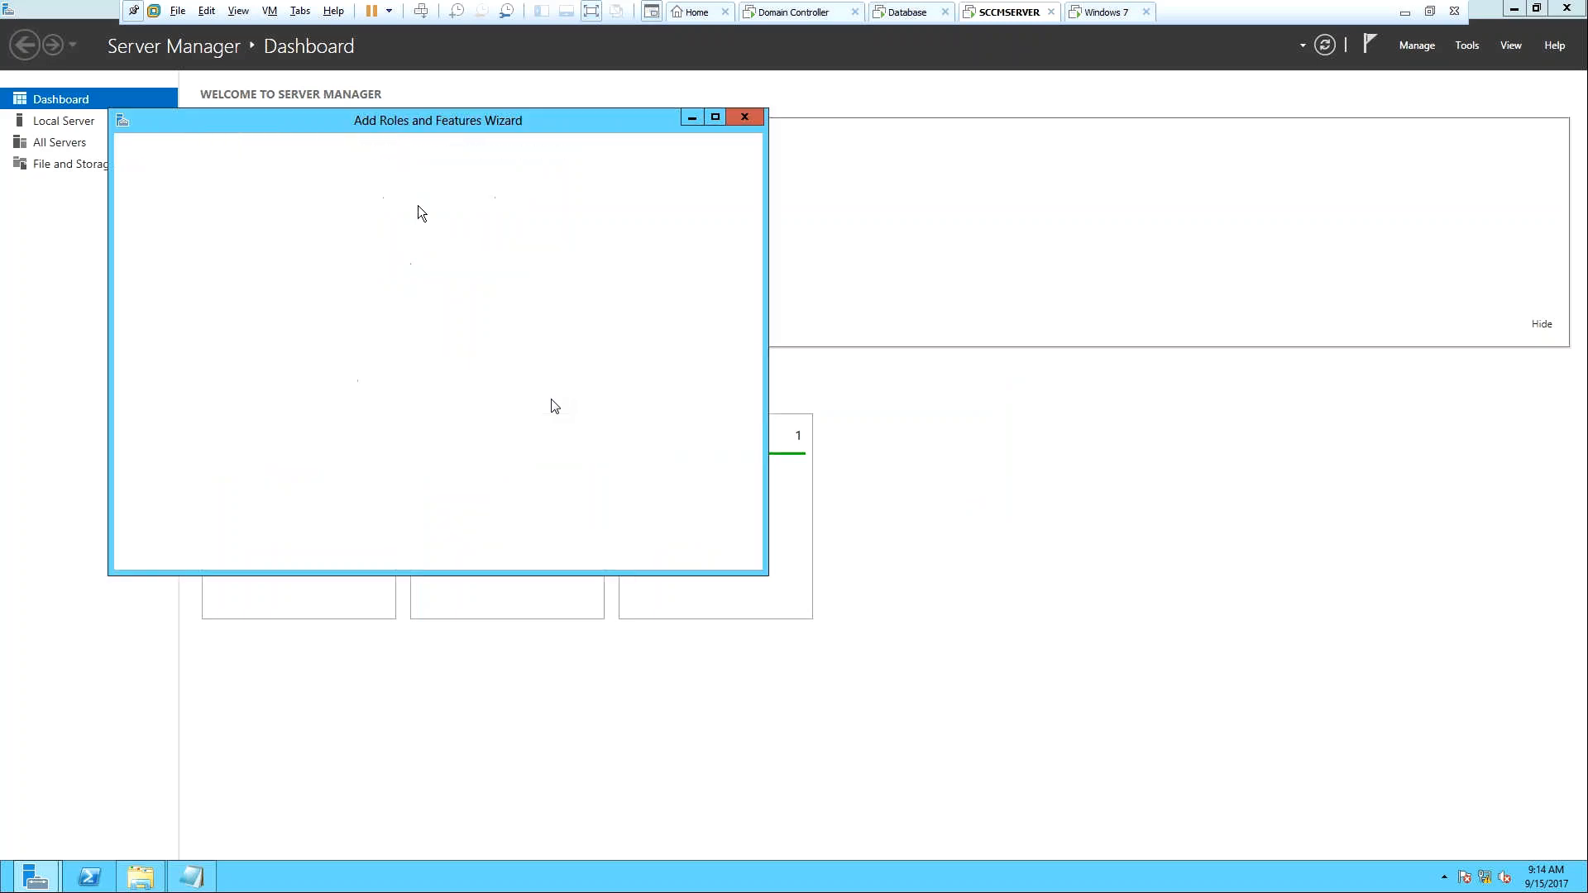
left_click(551, 556)
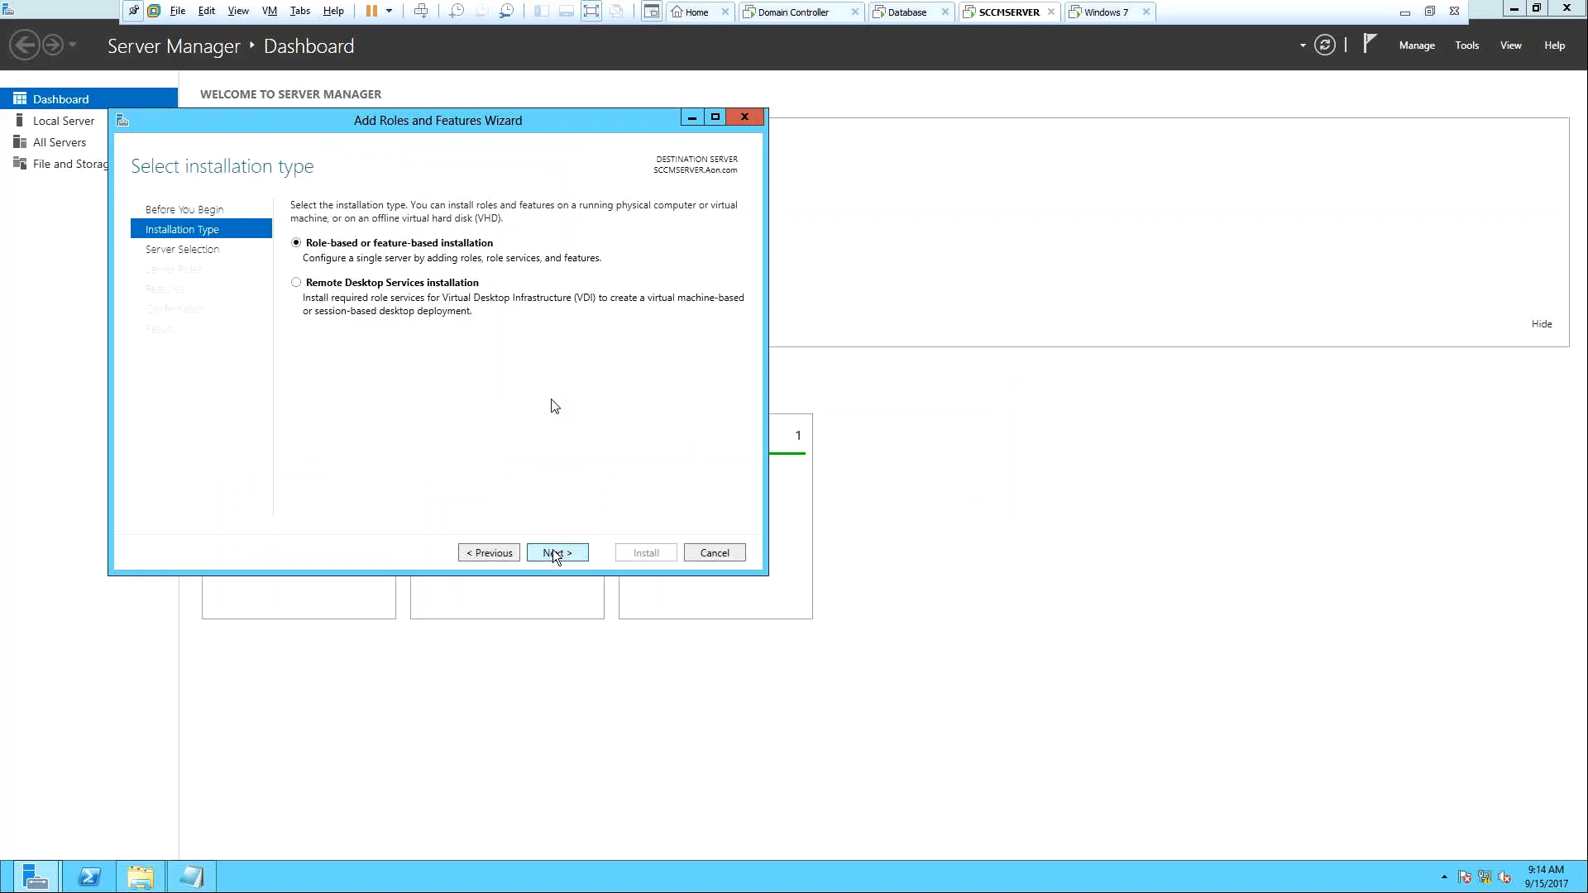
left_click(553, 550)
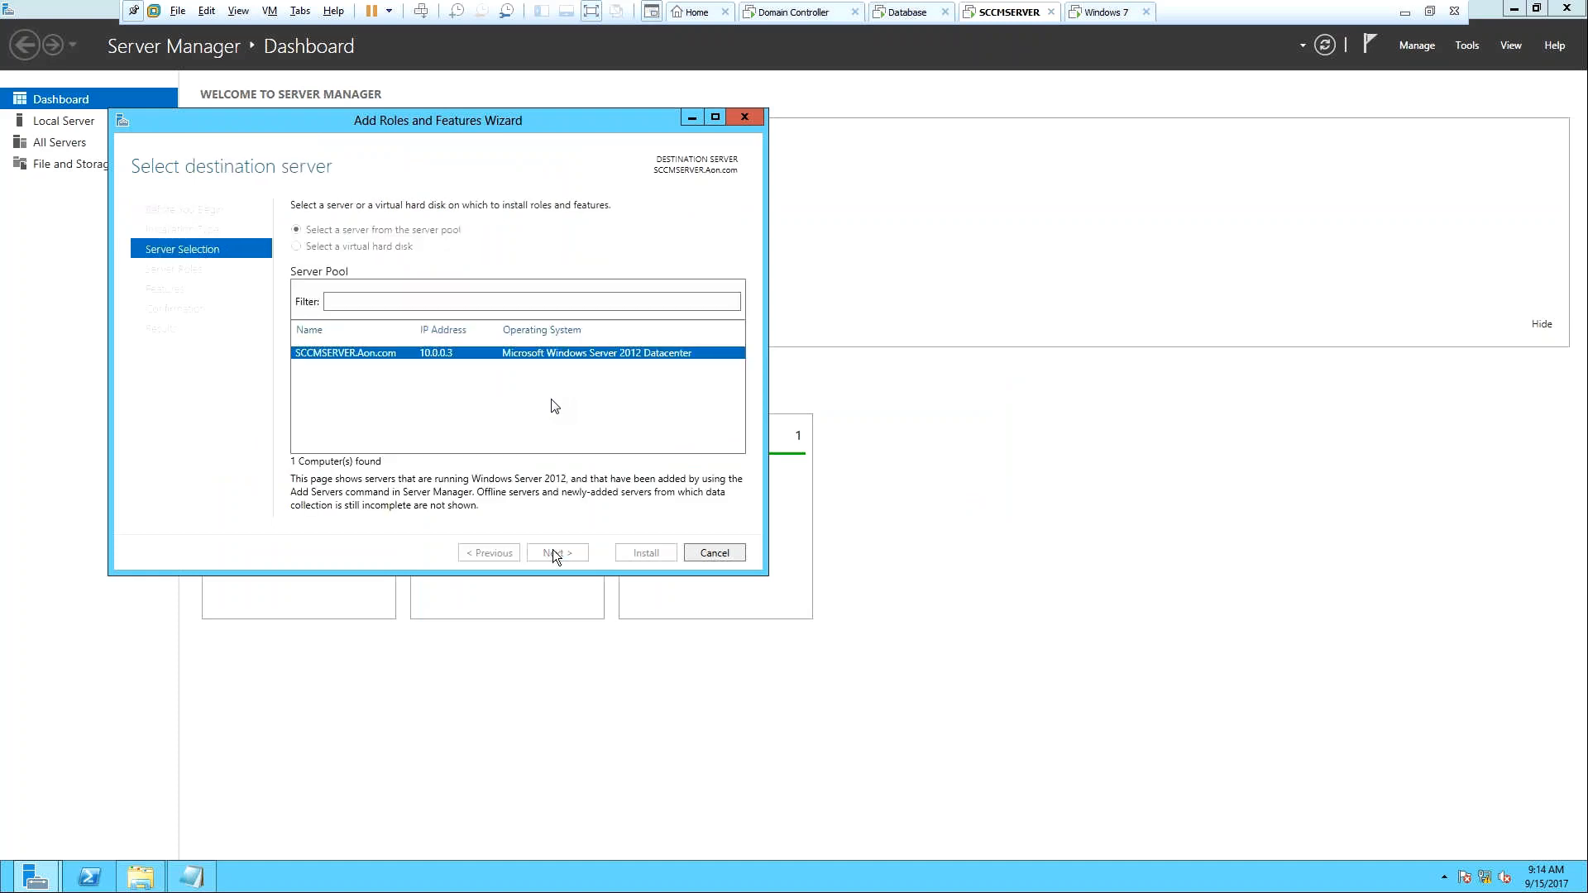
left_click(555, 553)
left_click(555, 554)
left_click(481, 553)
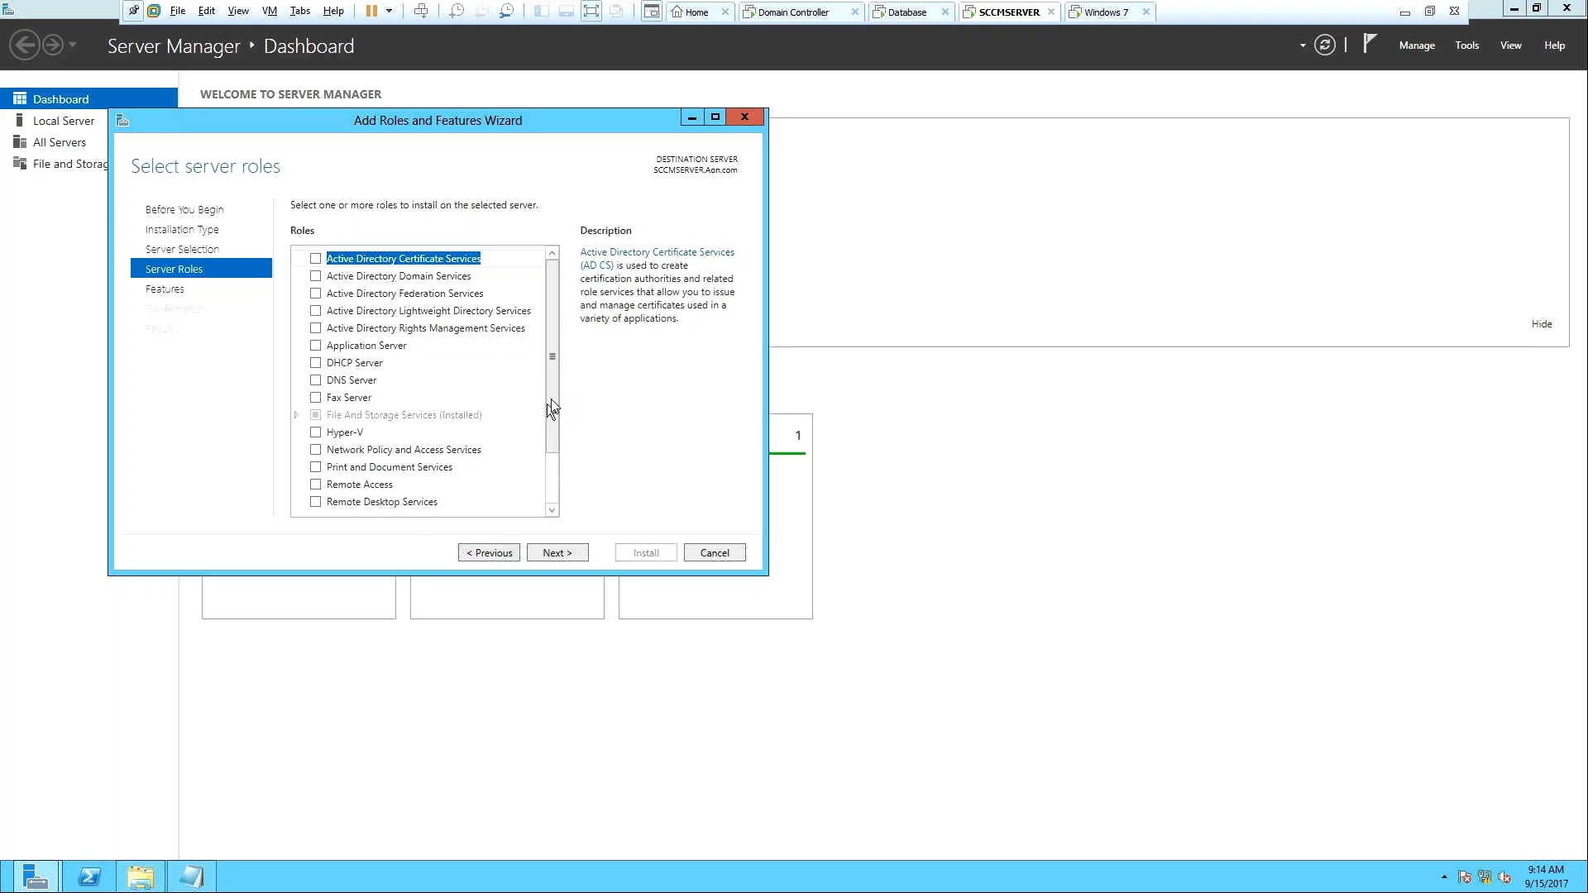
Check Web Server (IIS), include its IIS Management Console tools, and continue to Features.
left_click_drag(548, 418, 548, 483)
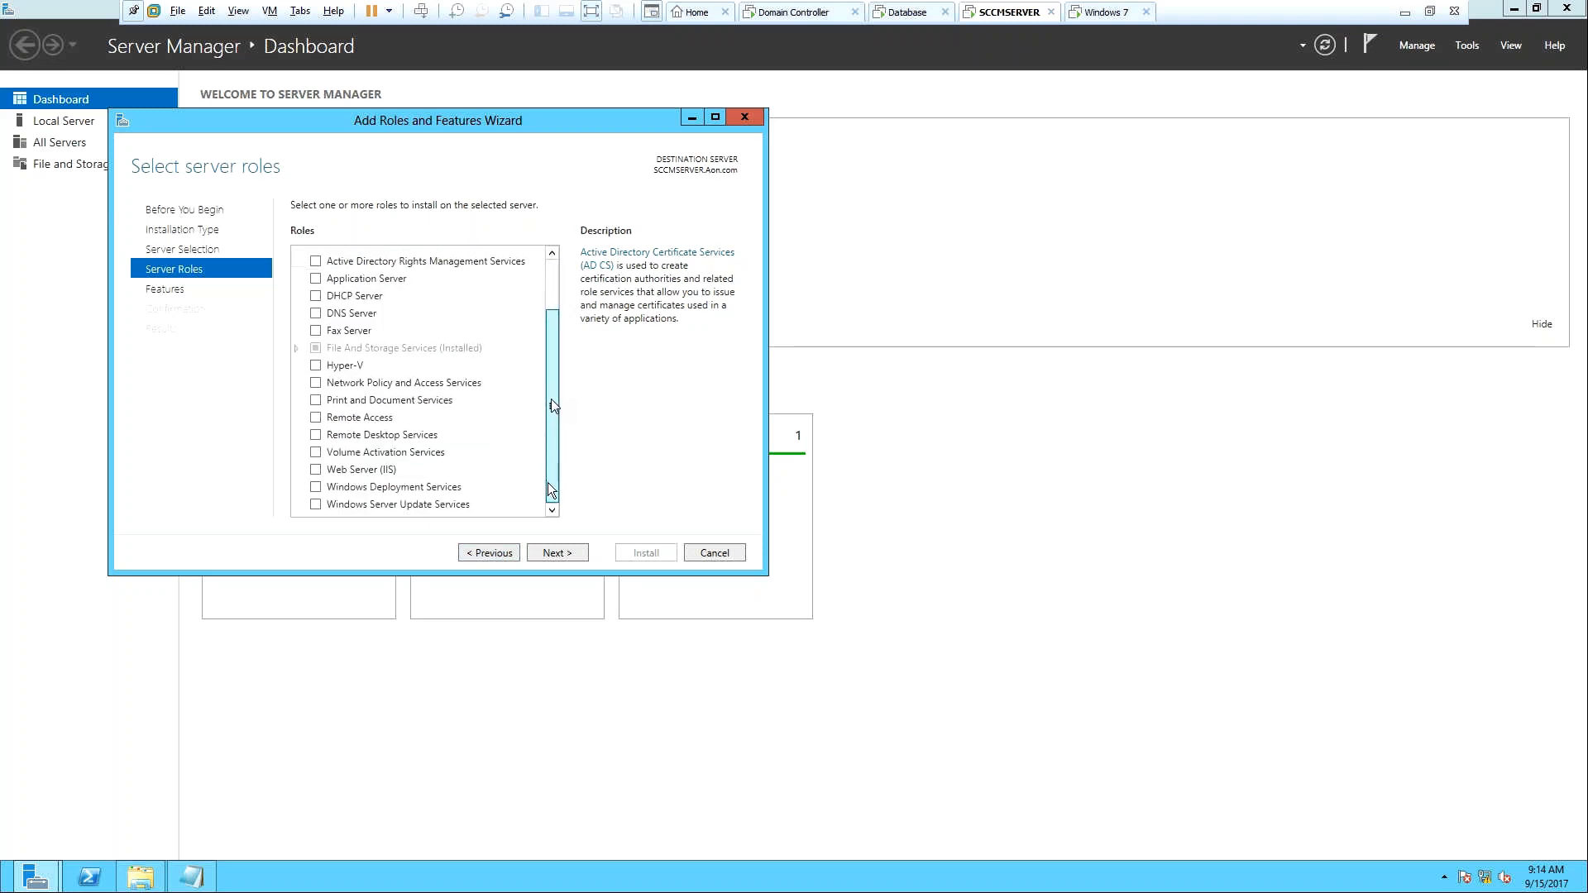
left_click(321, 472)
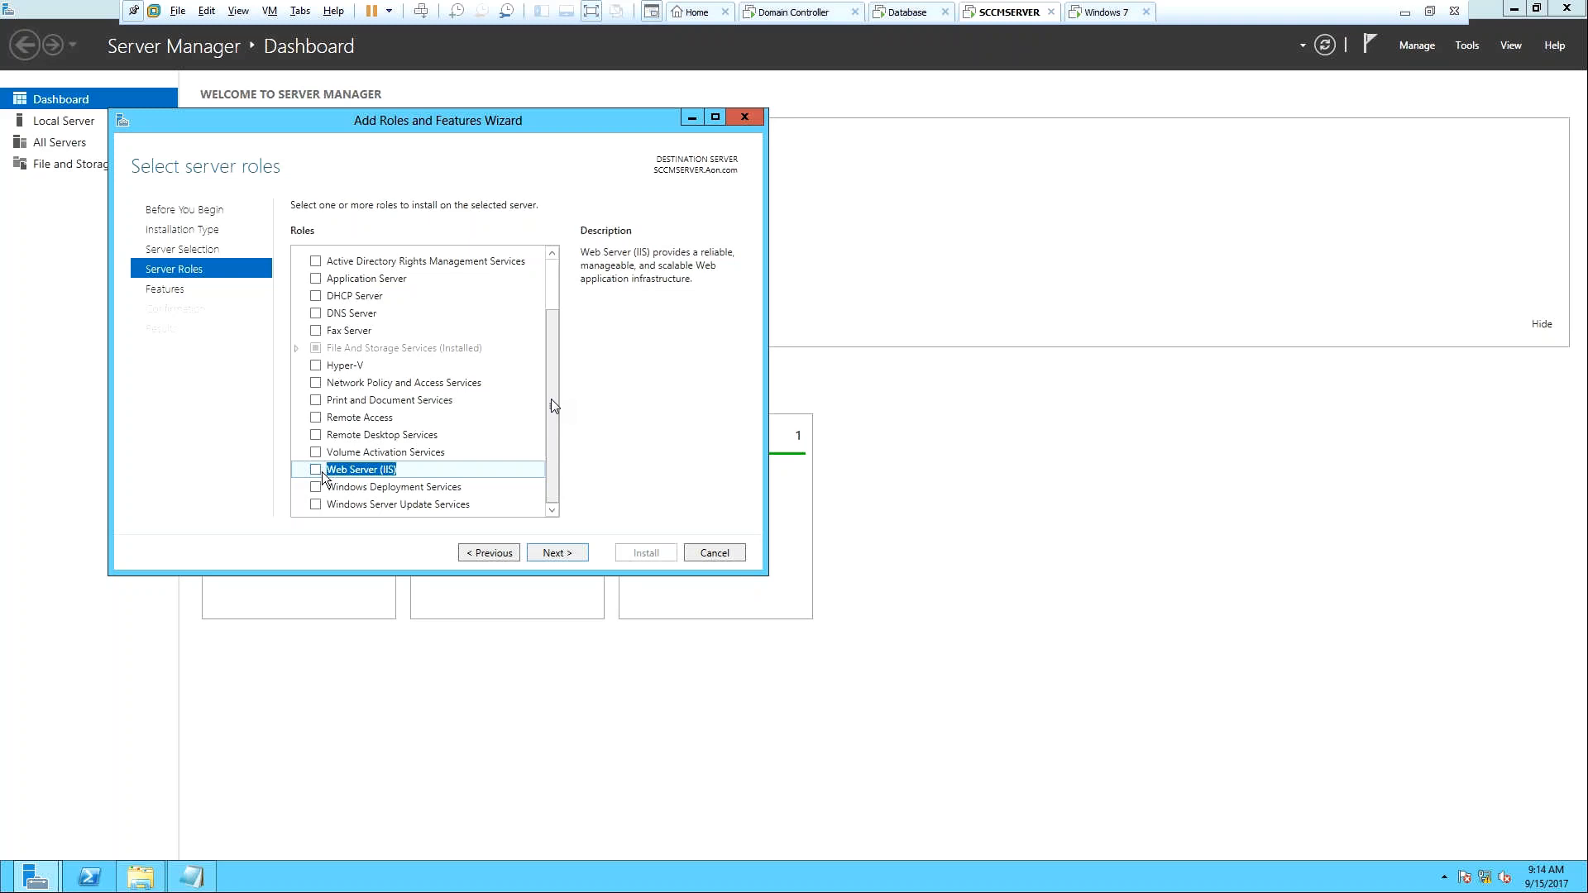
left_click(321, 471)
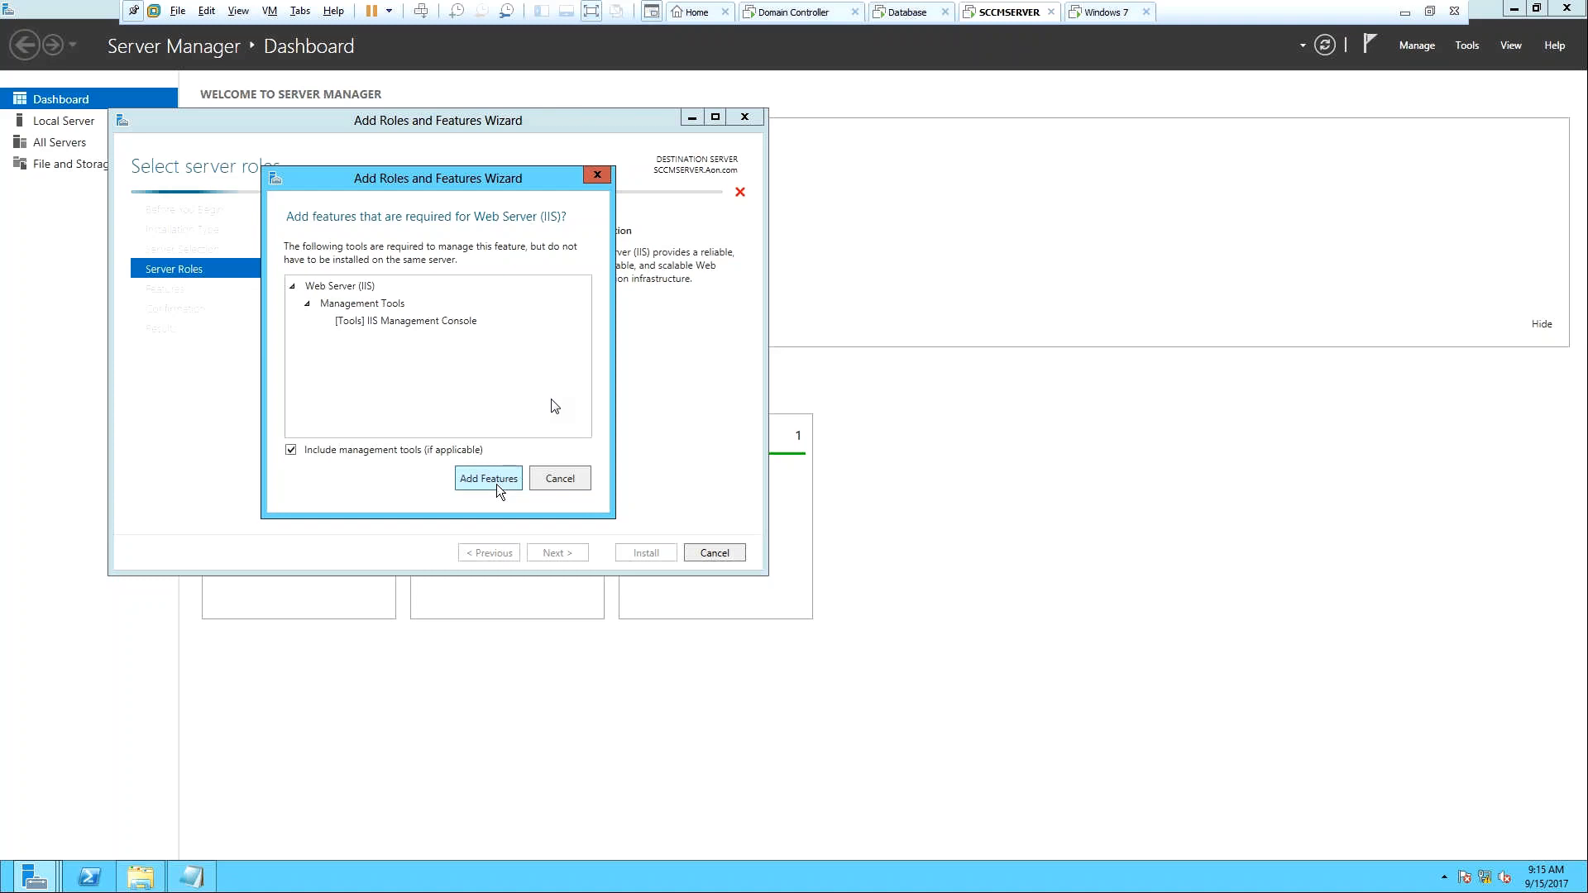
left_click(496, 480)
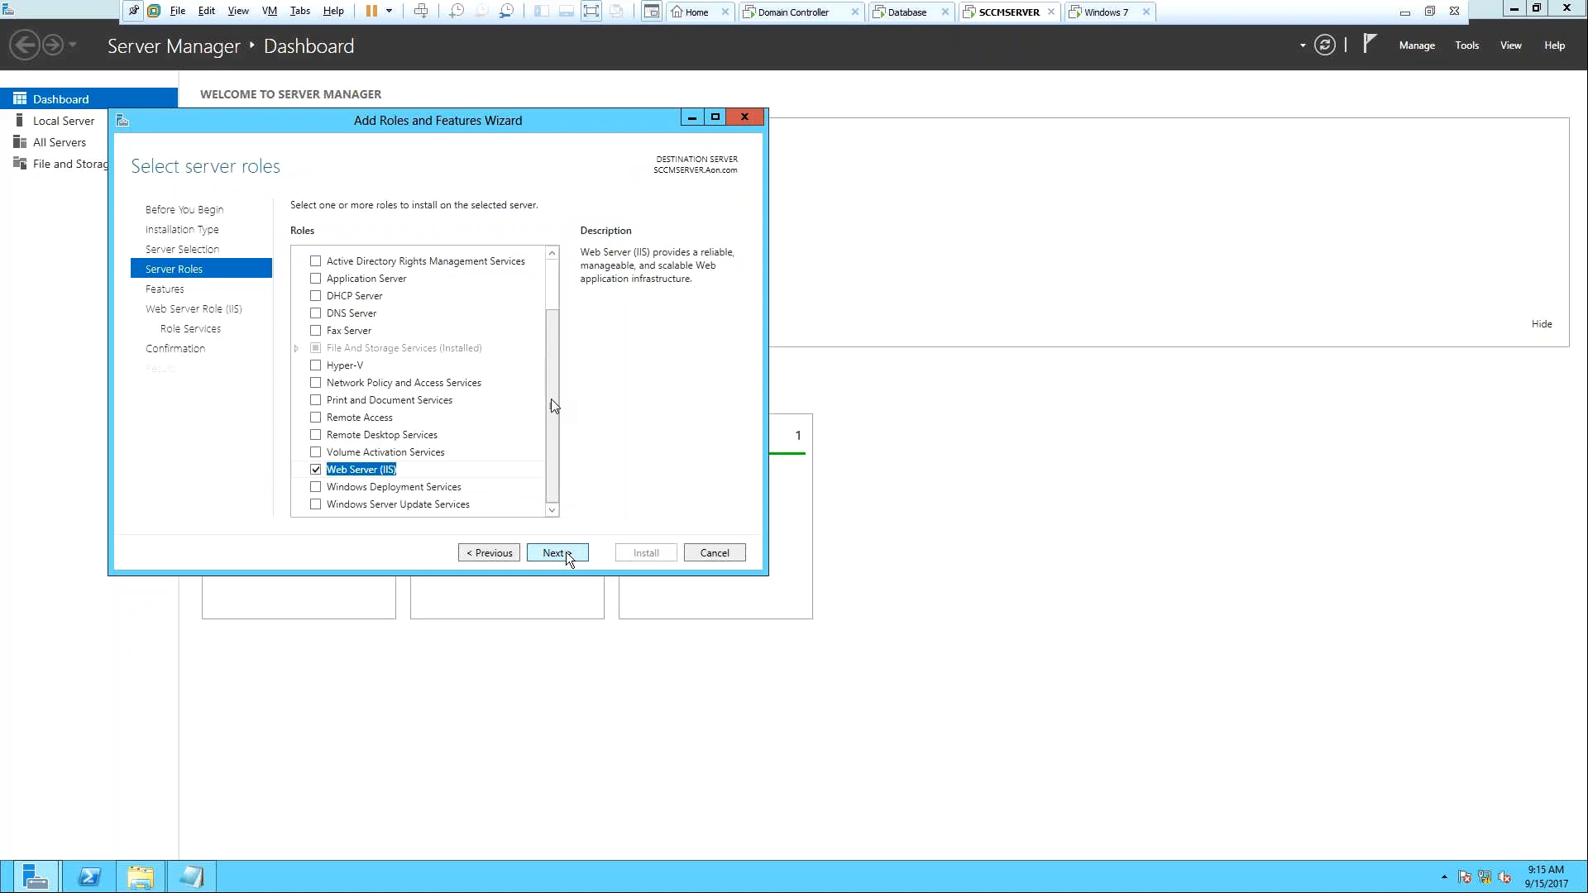
left_click(566, 553)
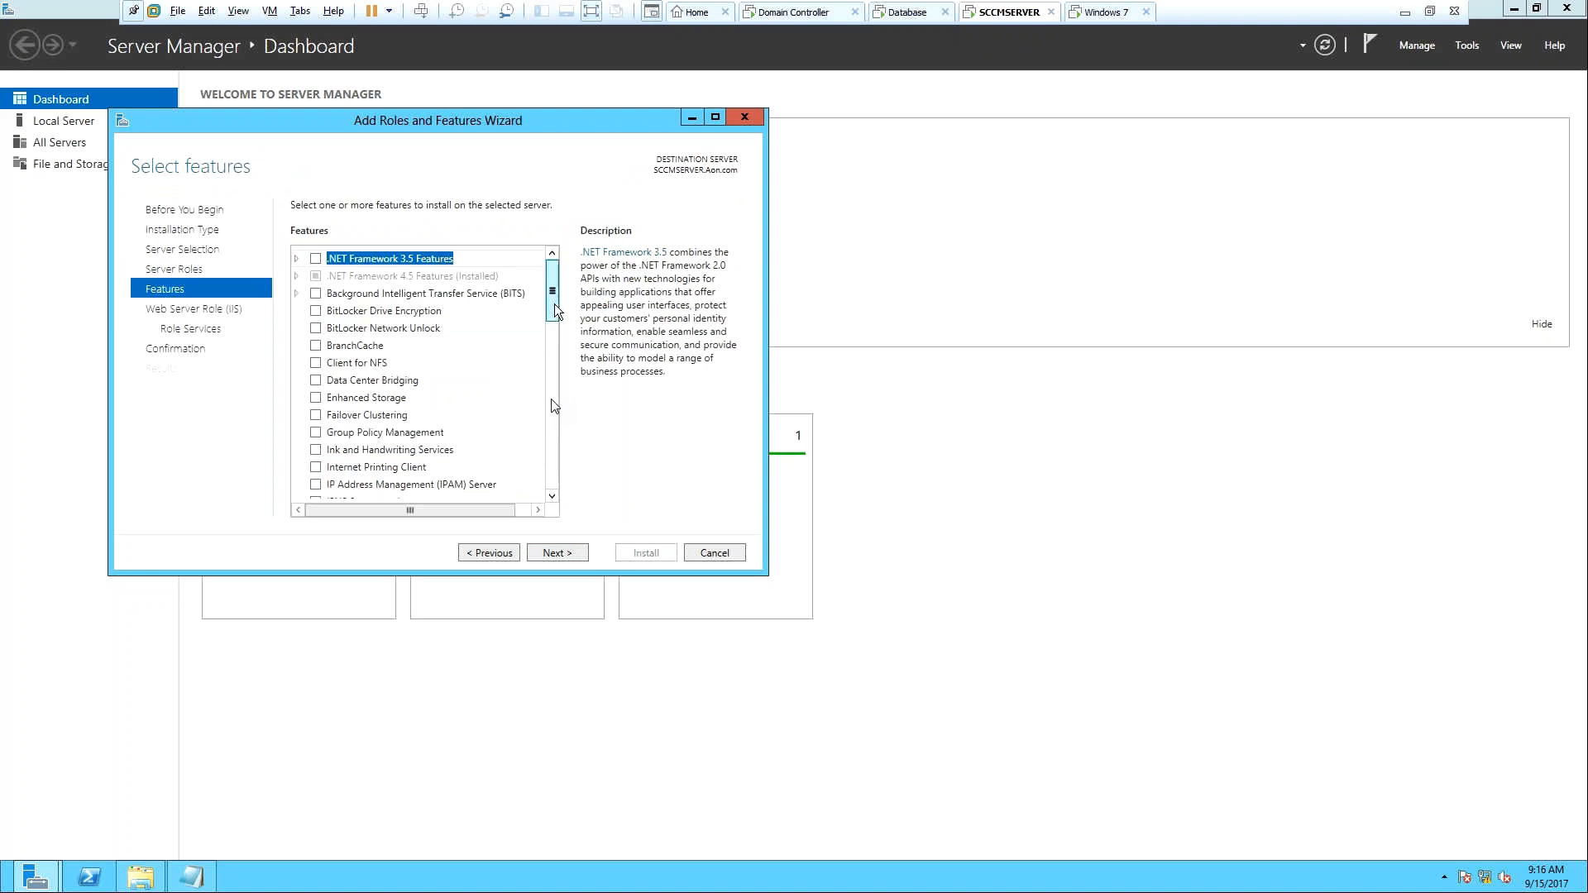
Select .NET Framework 3.5 Features with HTTP Activation and Non-HTTP Activation, accepting required features.
left_click(316, 258)
left_click(298, 259)
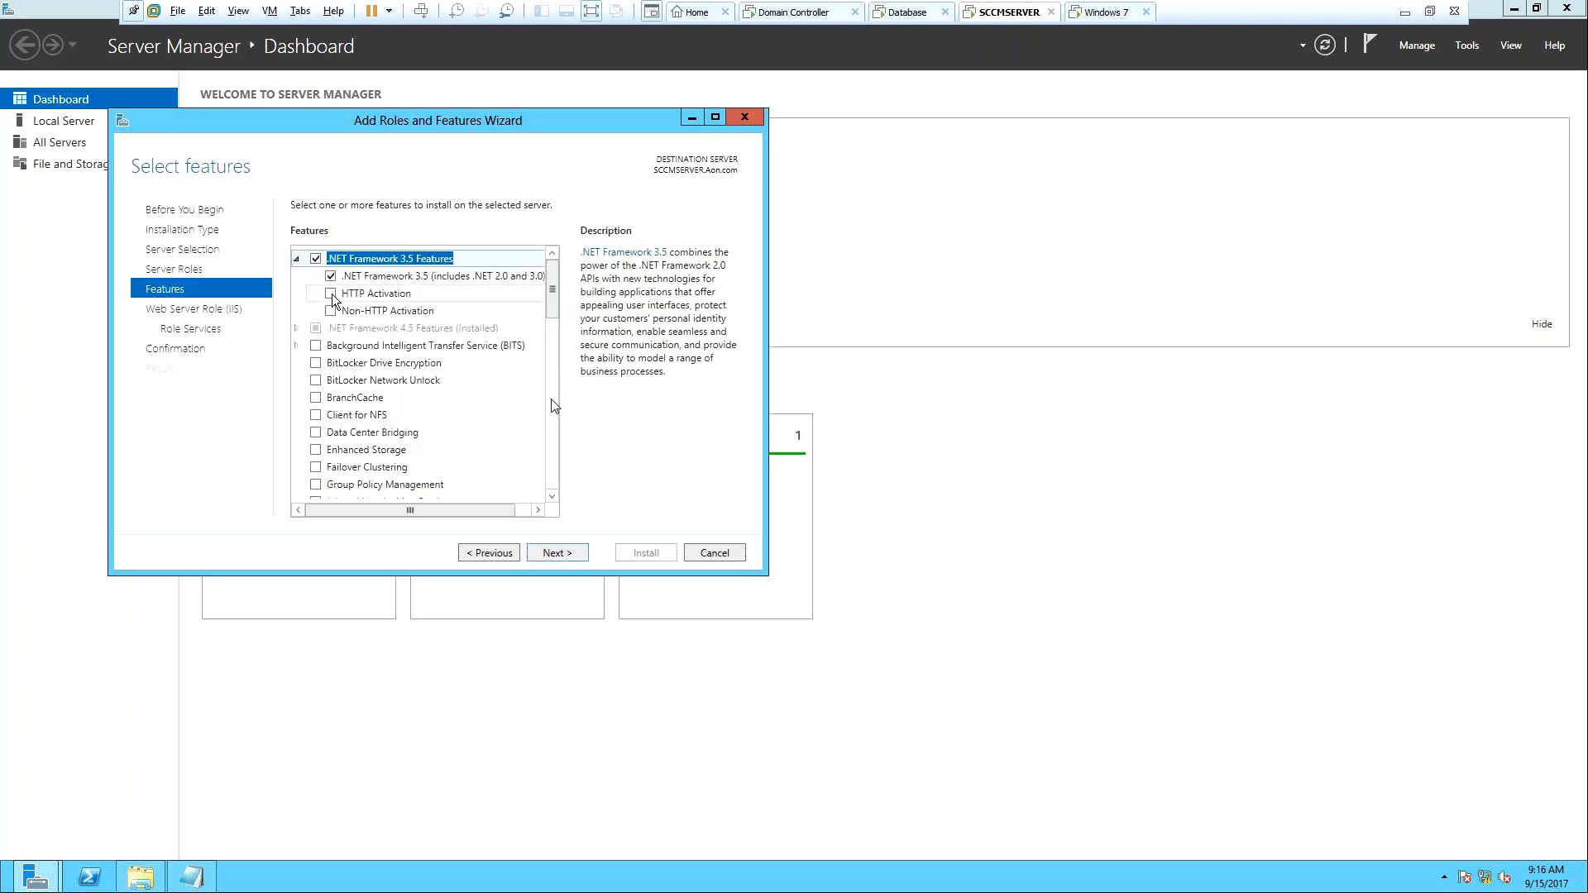
left_click(331, 294)
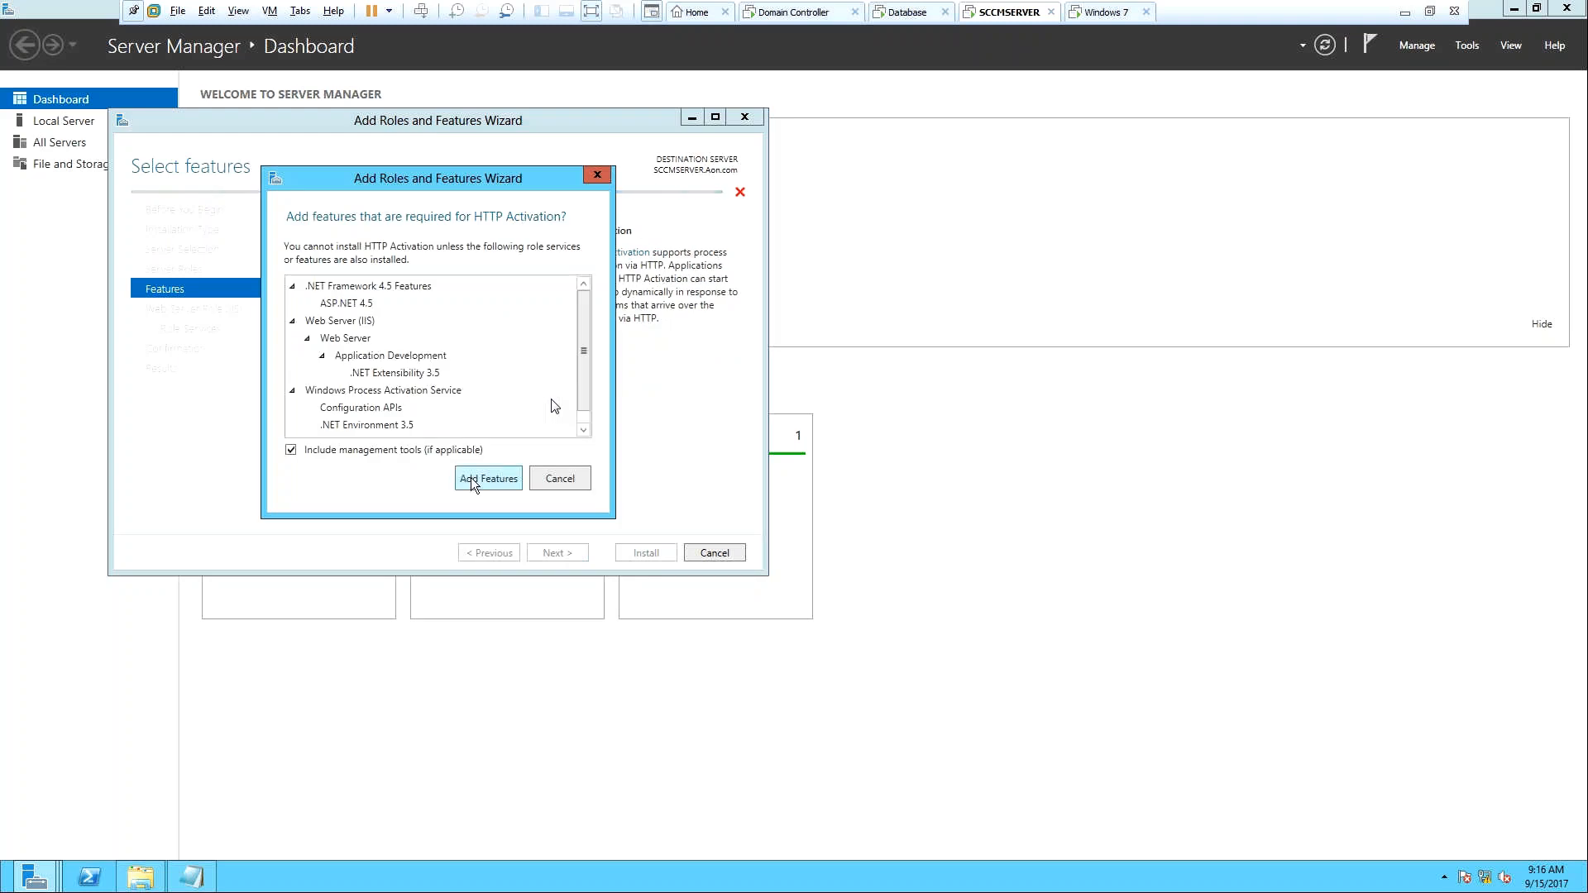
left_click(470, 478)
left_click(331, 311)
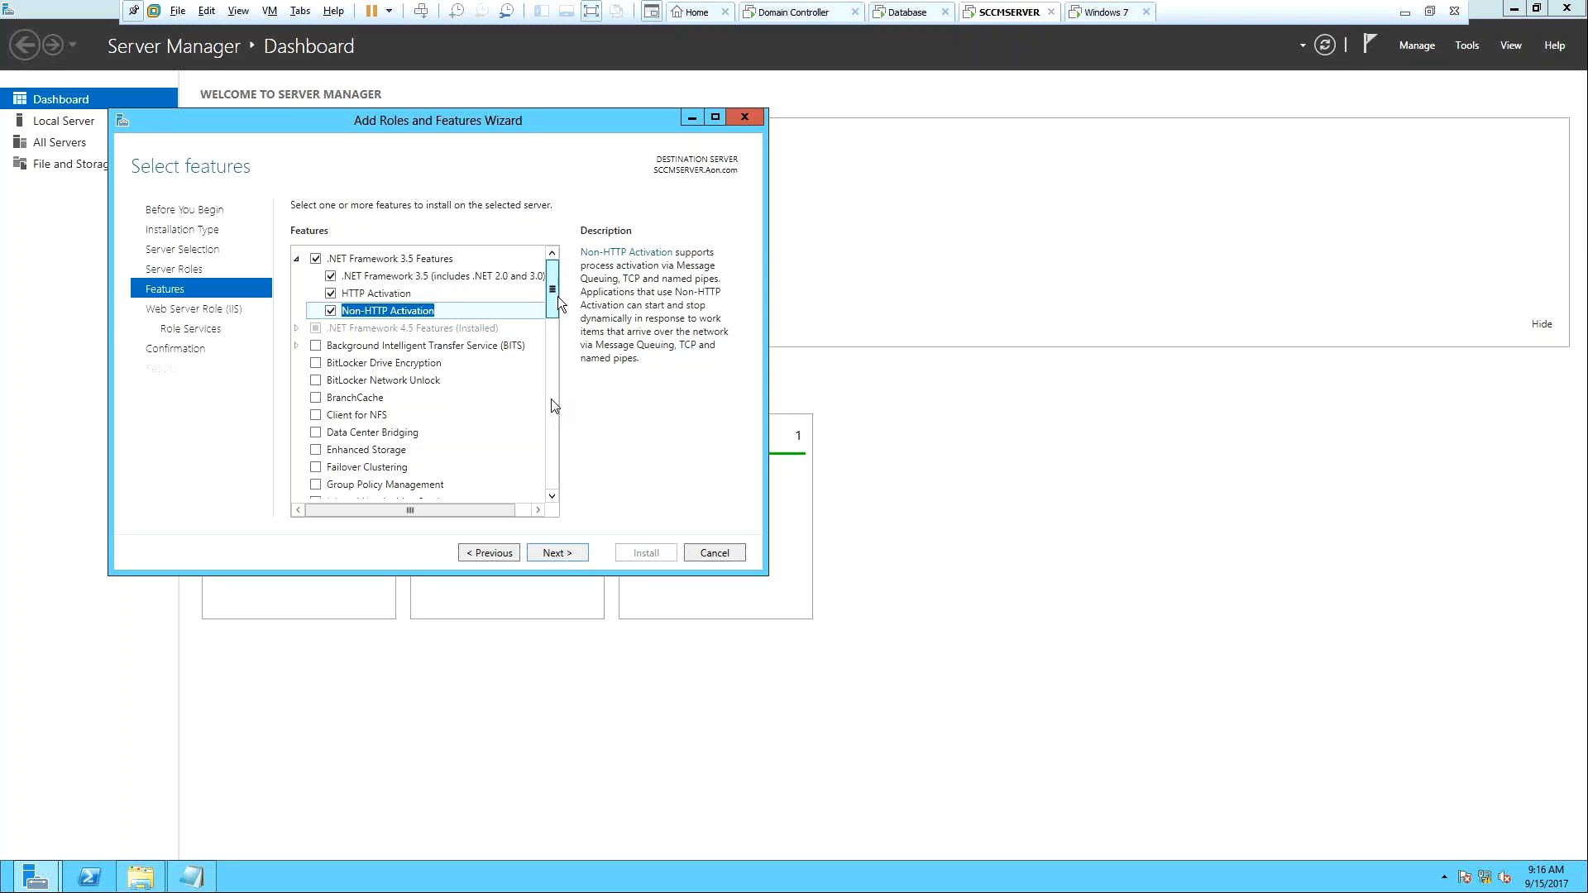
Under .NET 4.5 WCF Services, add HTTP, Message Queuing, Named Pipe and TCP Activation.
left_click(299, 331)
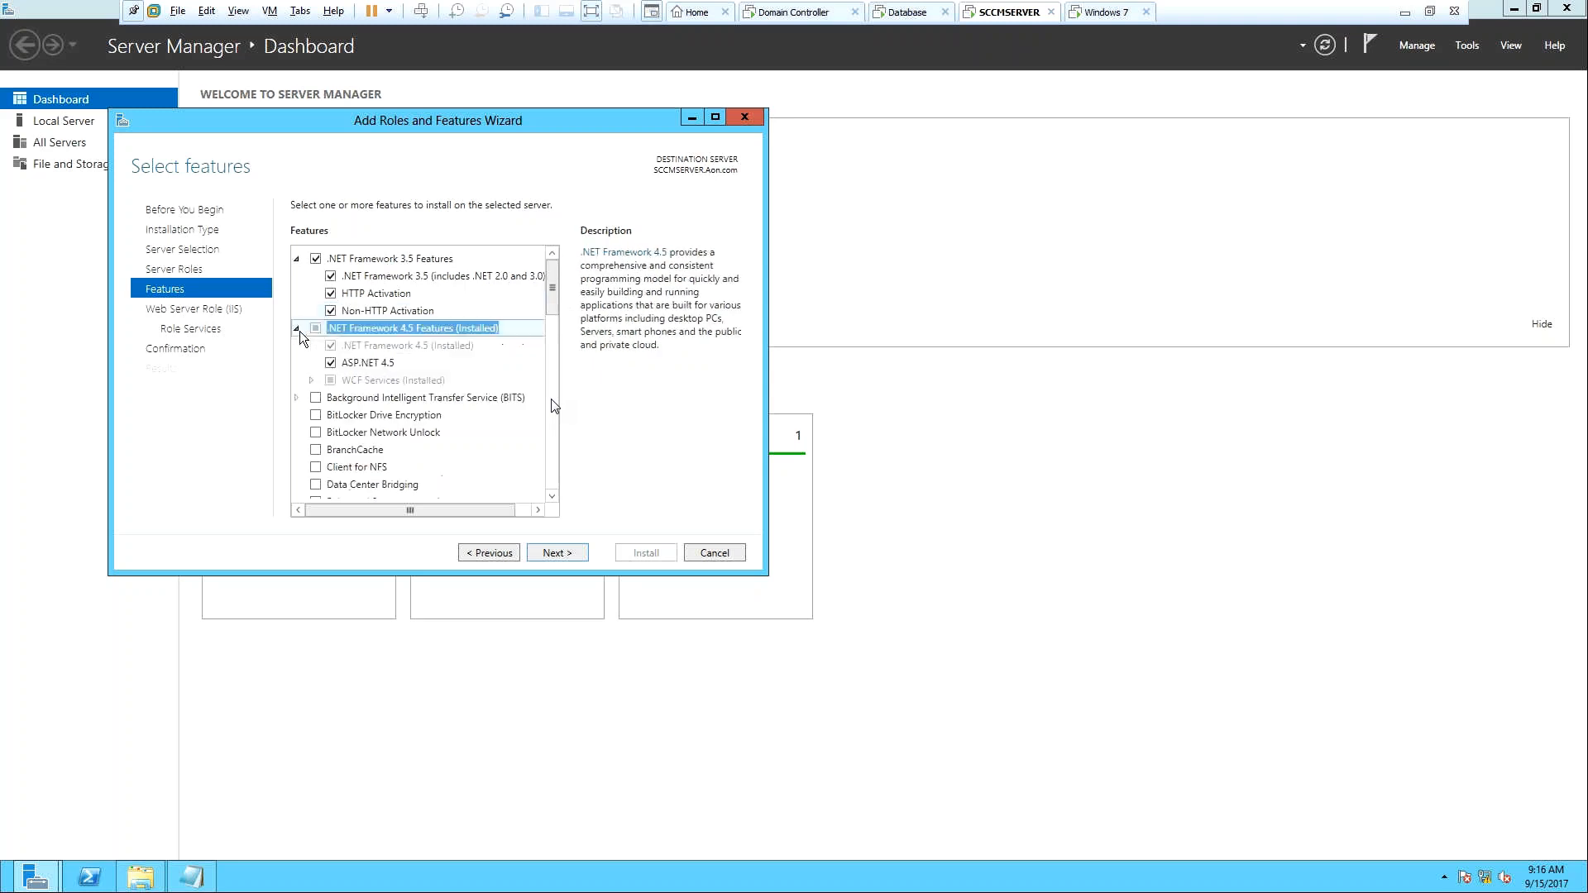
left_click(330, 382)
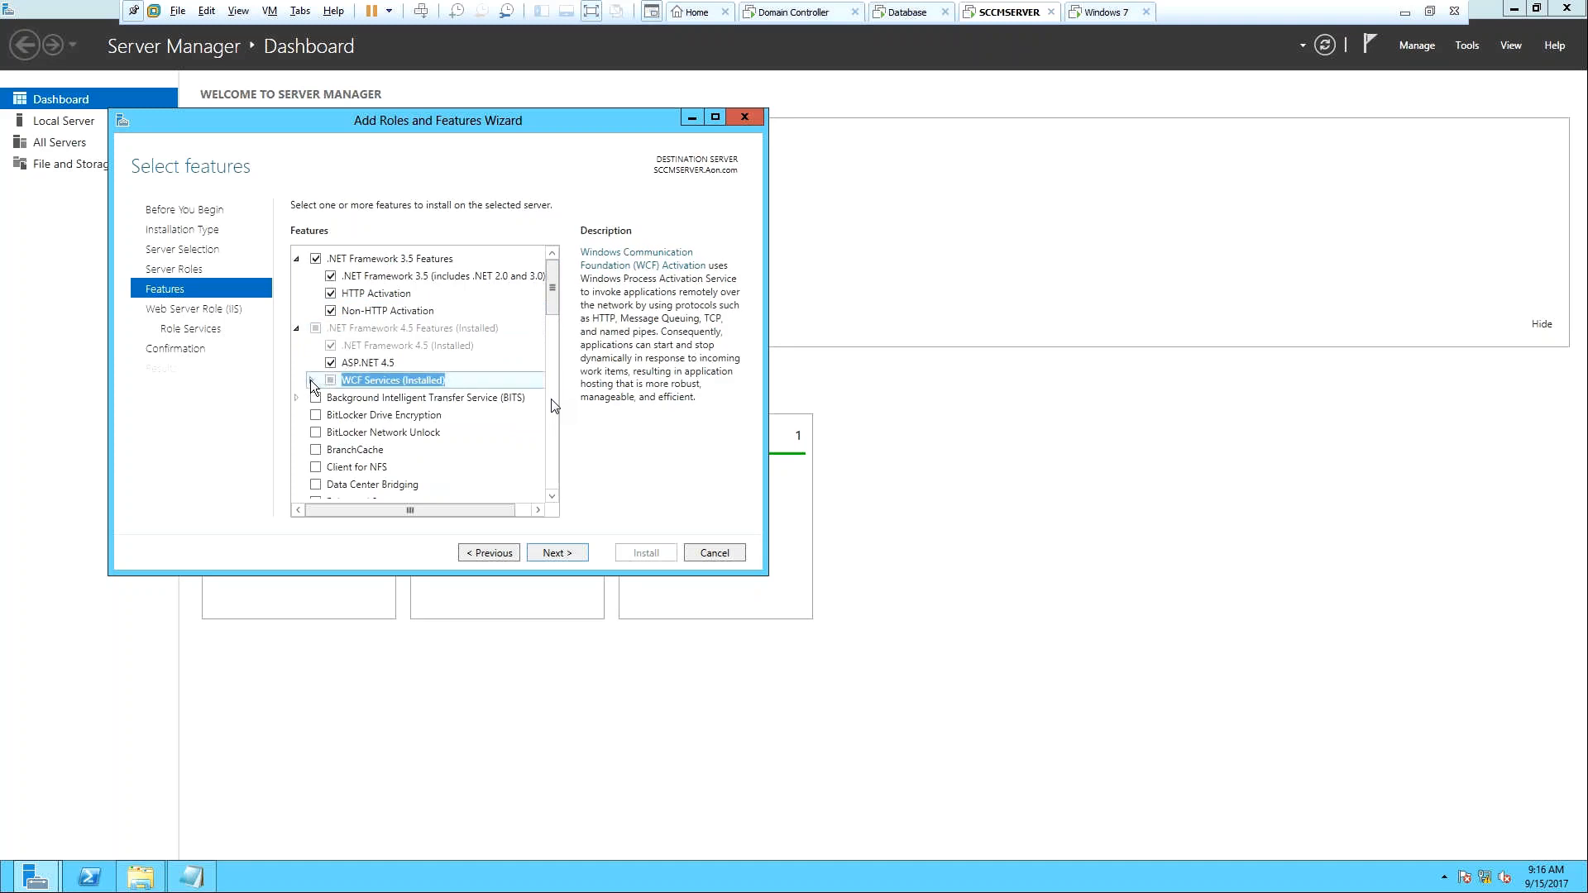
left_click(311, 381)
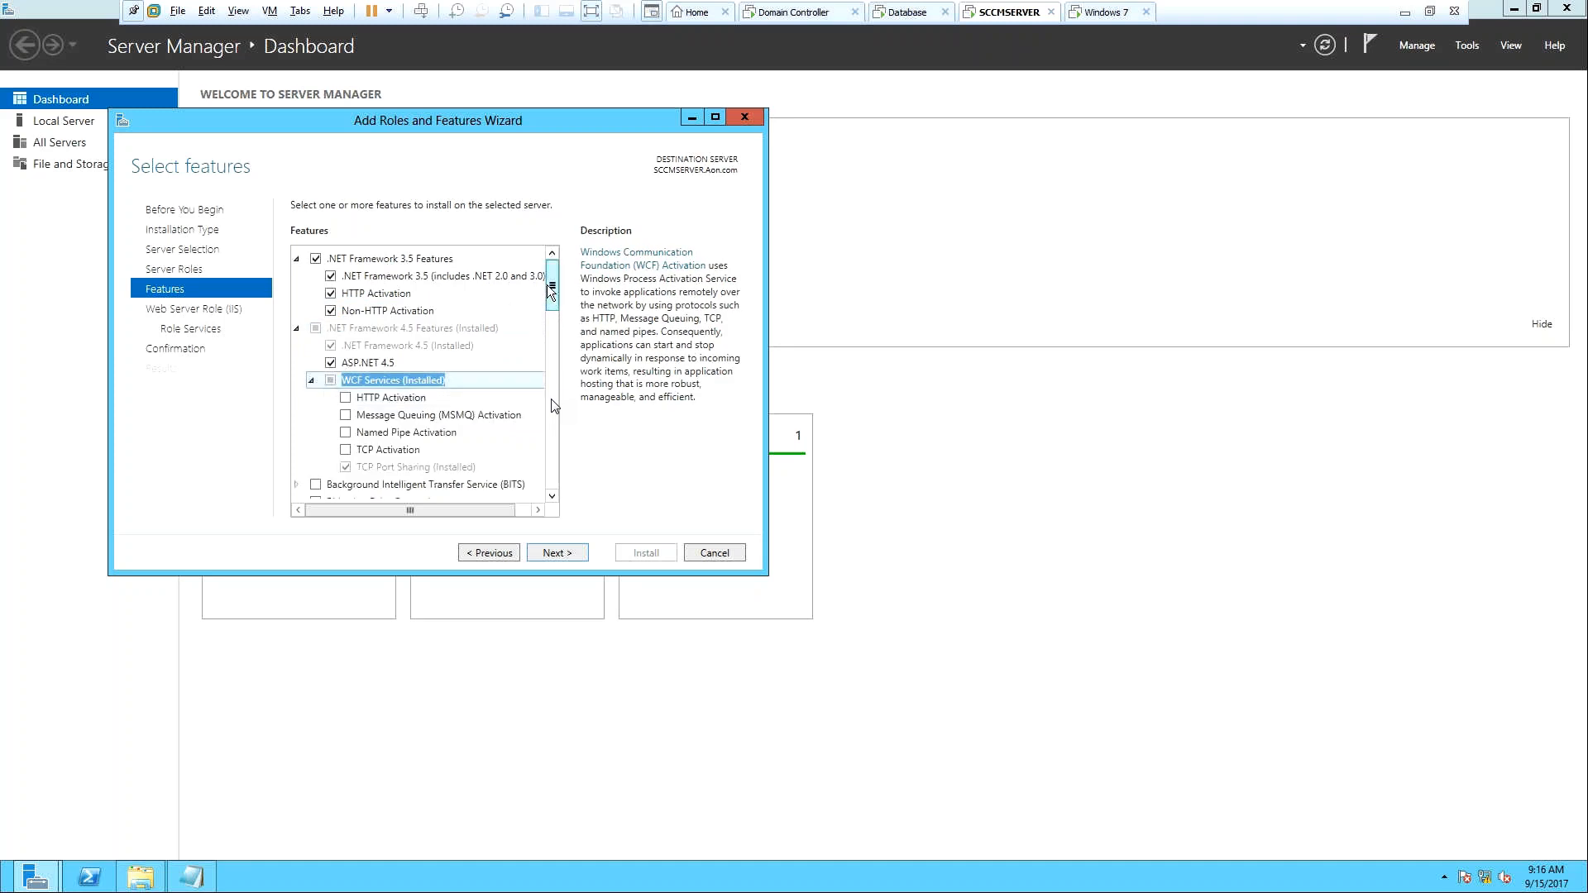
scroll(375, 311, "down", 2)
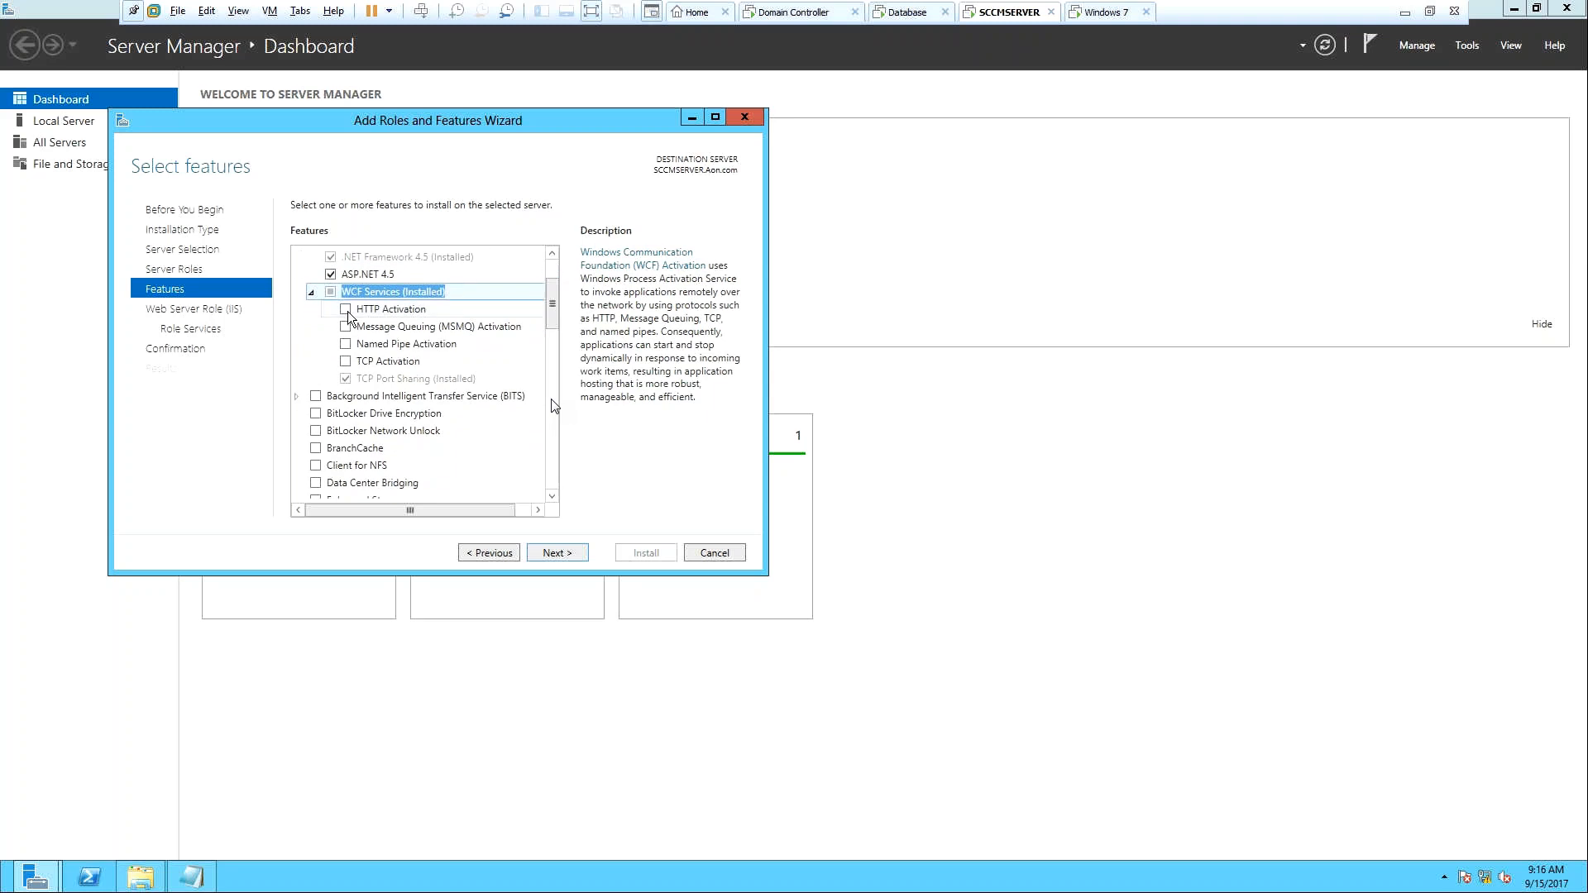
left_click(346, 310)
left_click(473, 478)
left_click(345, 328)
left_click(481, 485)
left_click(346, 344)
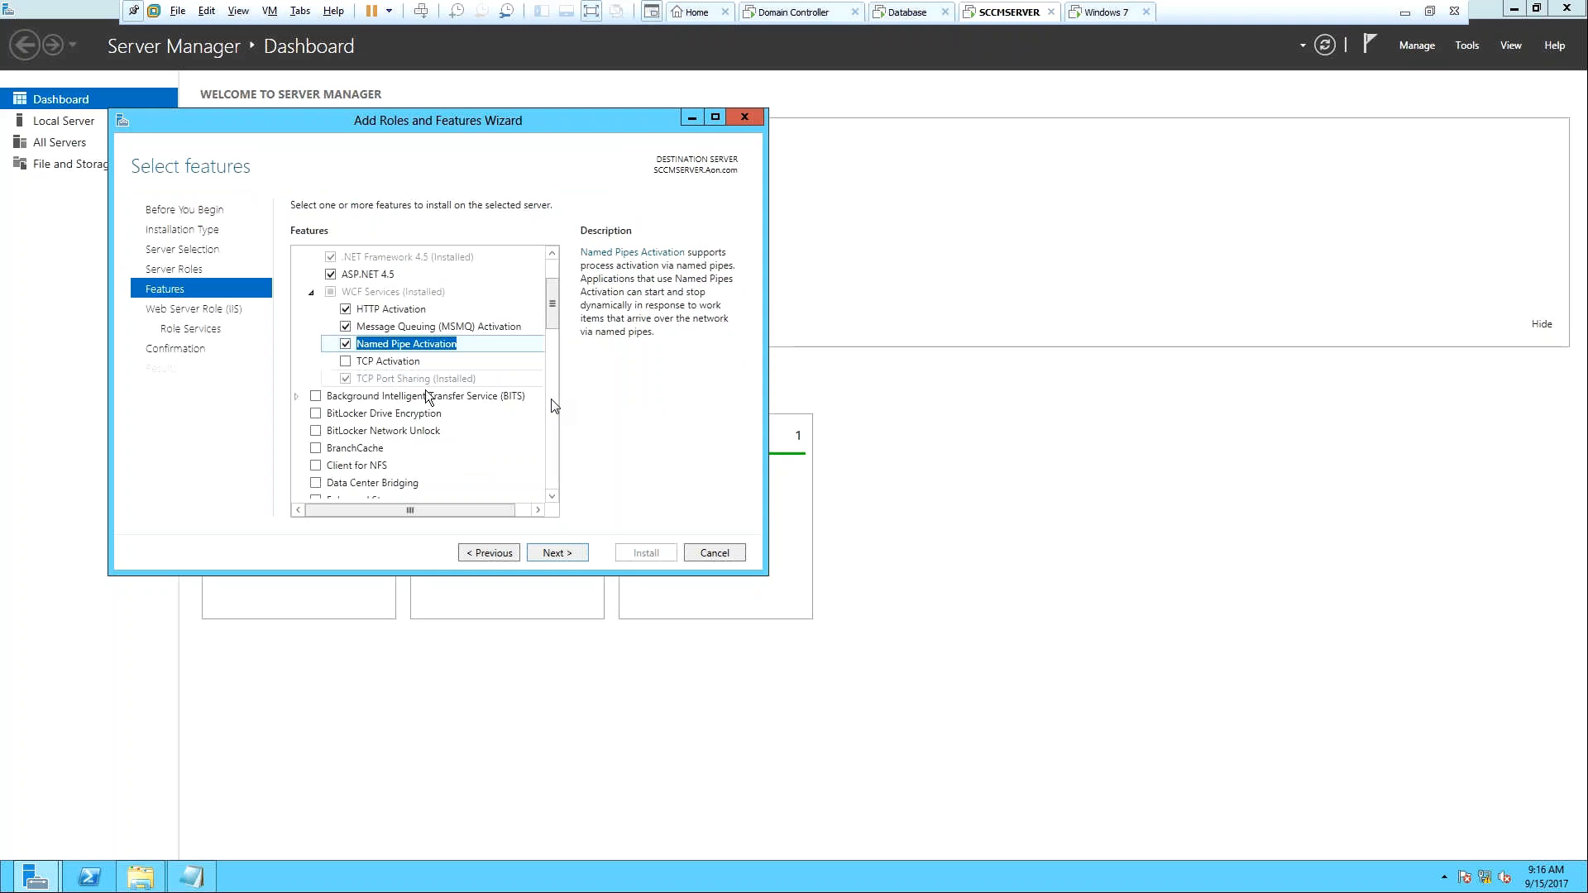
left_click(345, 362)
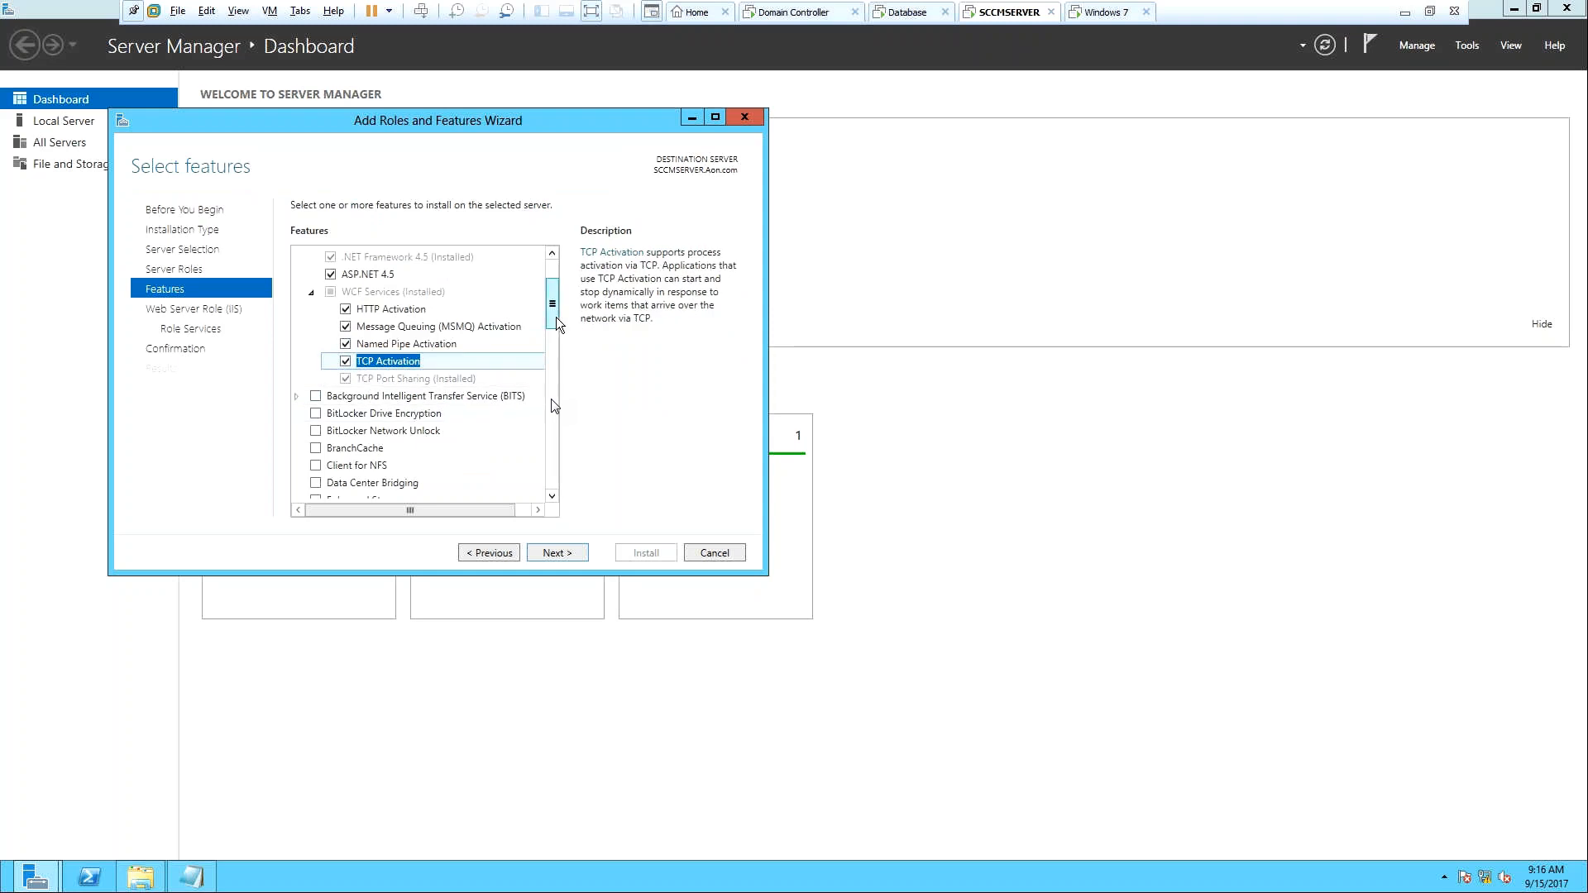
left_click(297, 397)
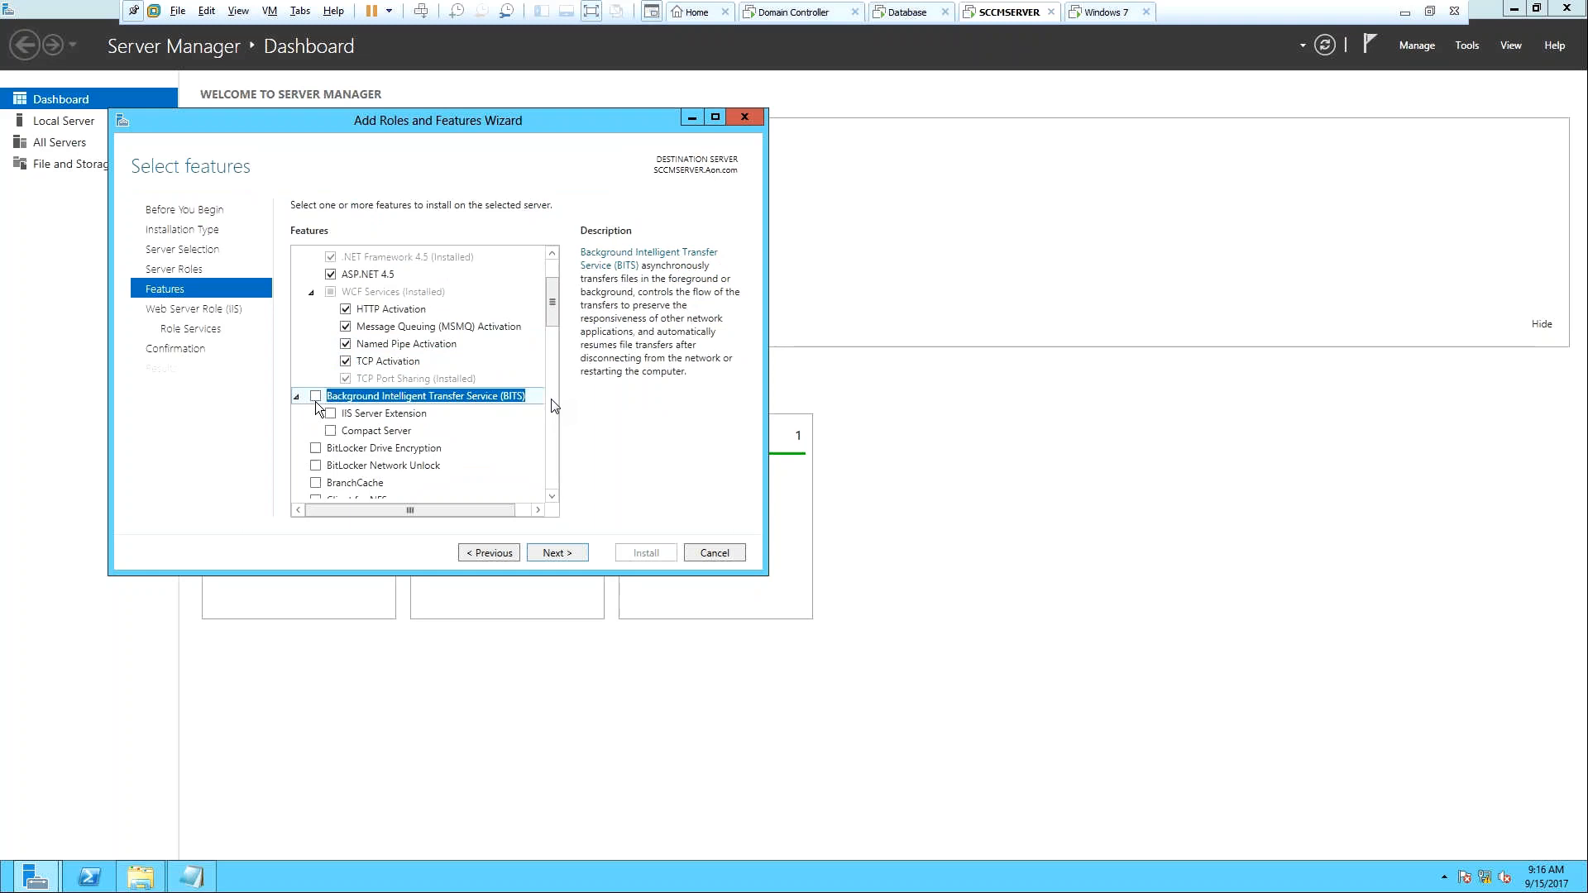
Add BITS with its required features plus Remote Differential Compression, then advance to Web Server Role (IIS).
left_click(315, 397)
left_click(473, 485)
left_click_drag(550, 296, 553, 396)
left_click(315, 337)
left_click(388, 339)
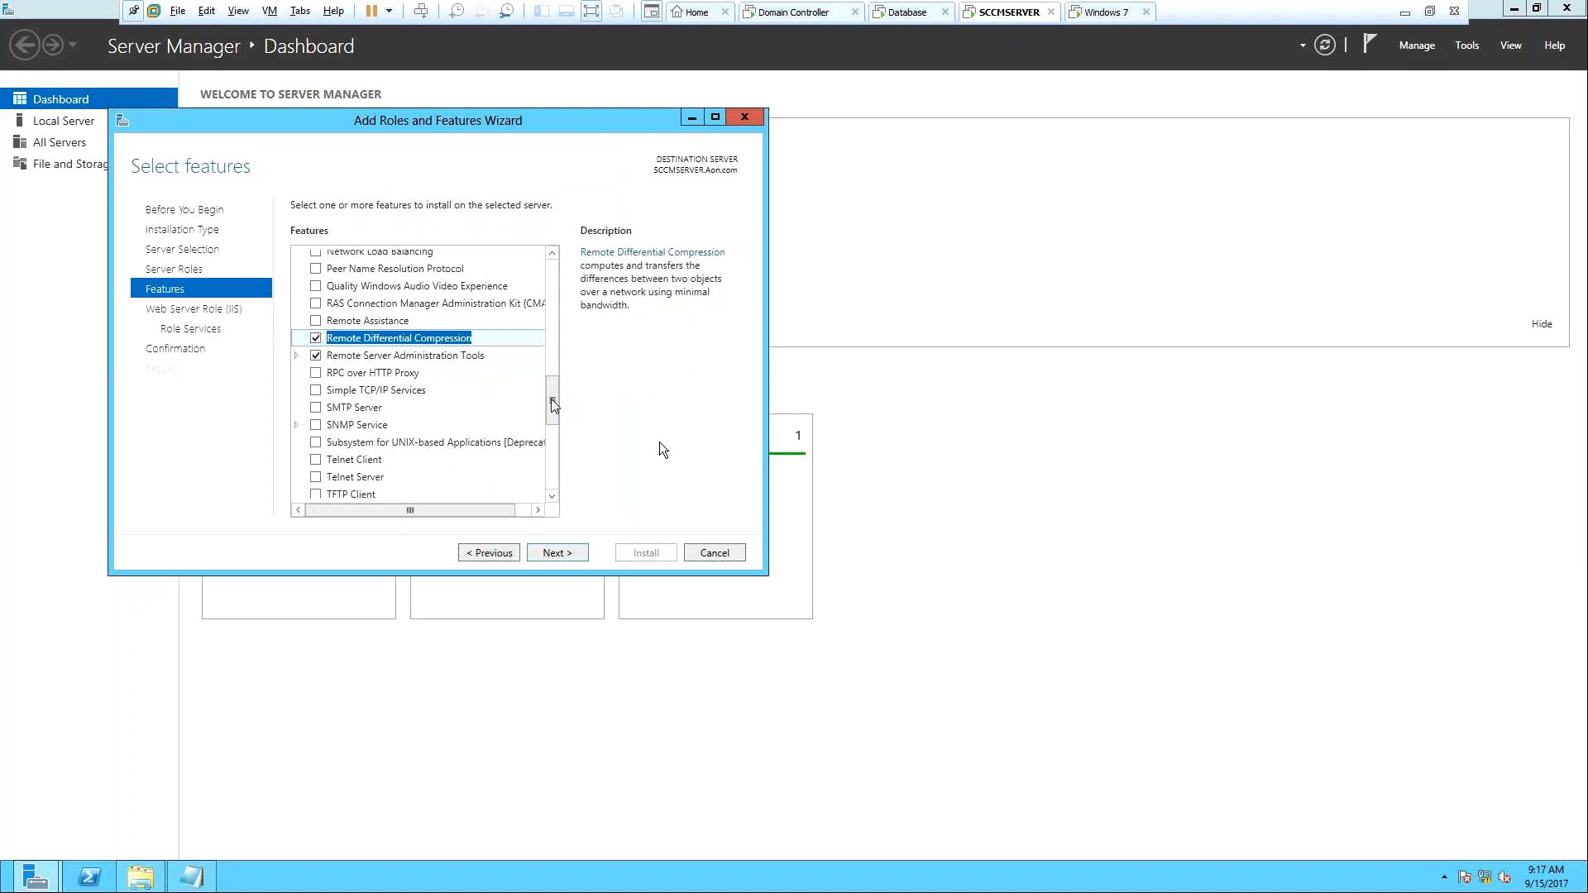
left_click(563, 553)
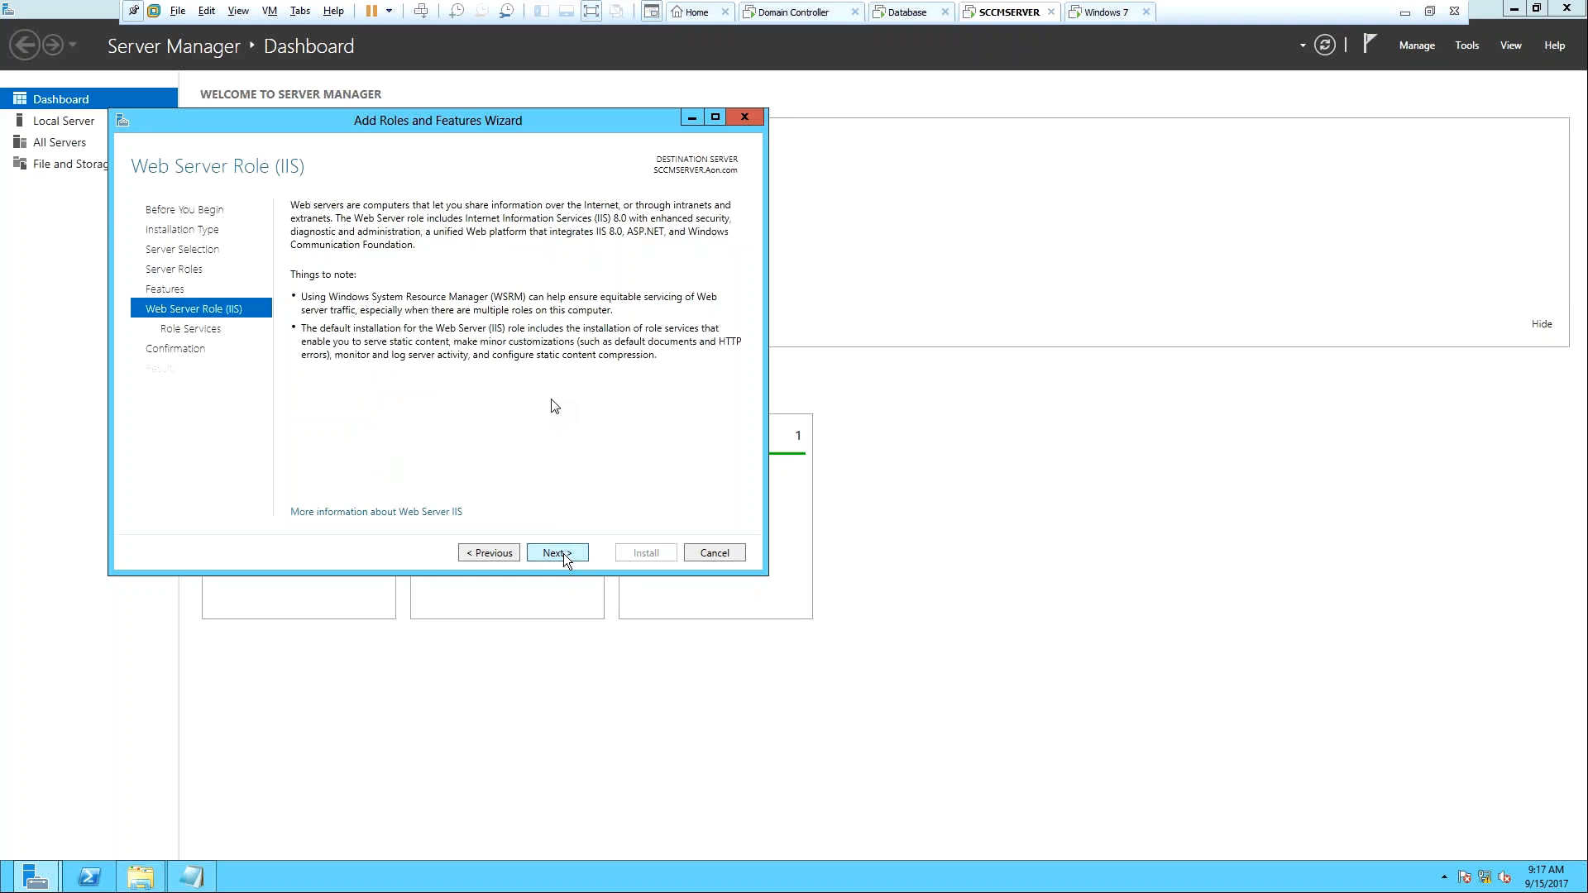
On Role Services, add Windows Authentication and ASP.NET 3.5 under Application Development.
left_click(563, 553)
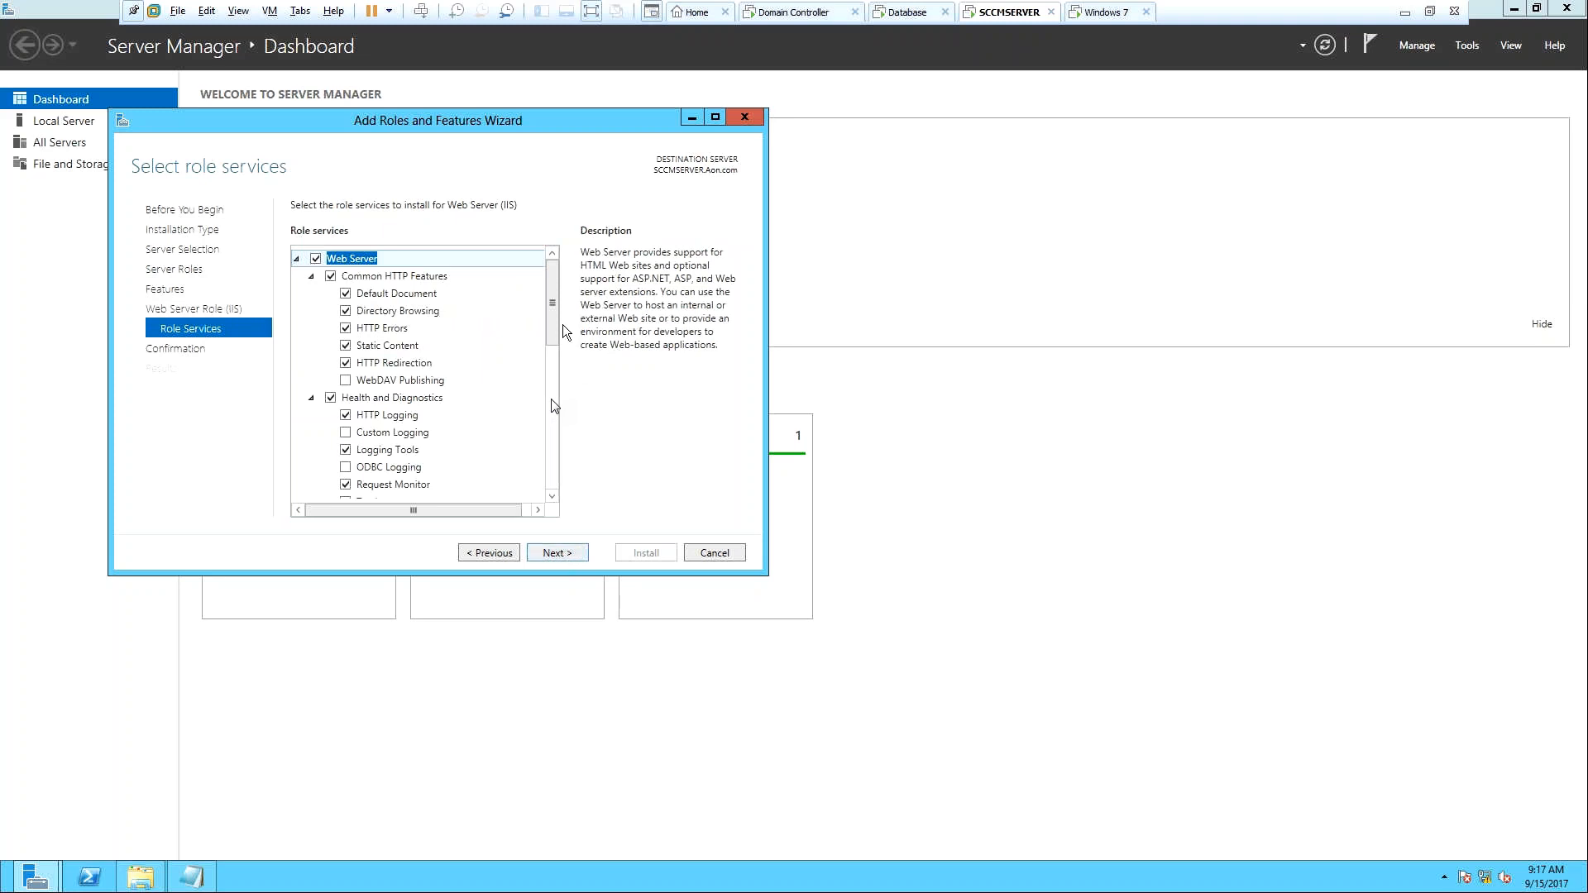
left_click_drag(557, 331, 565, 485)
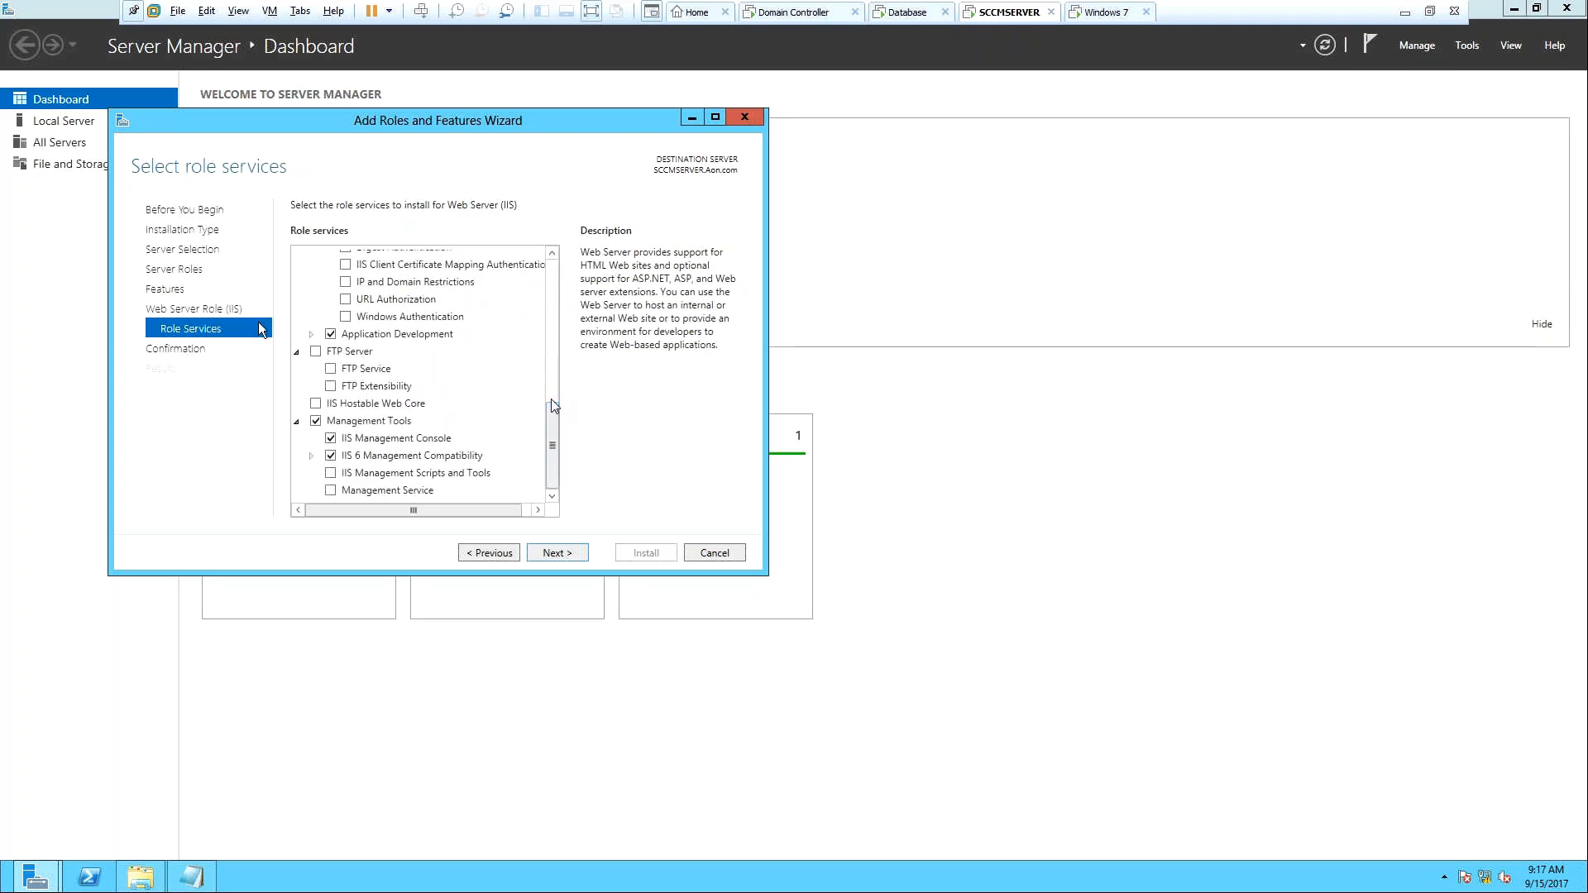
left_click(345, 317)
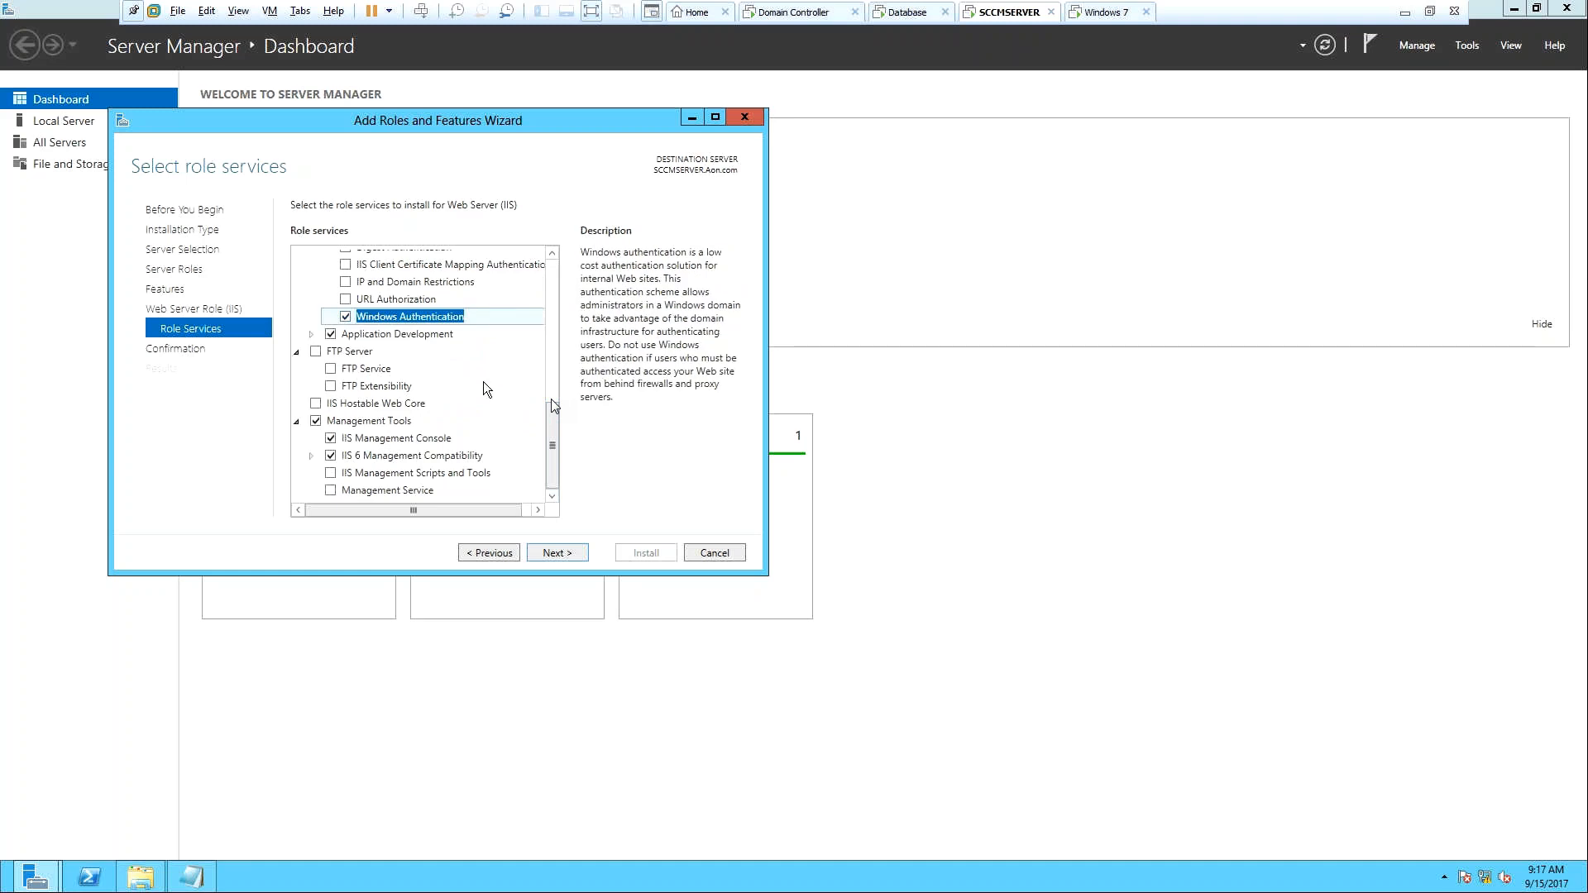
left_click(313, 335)
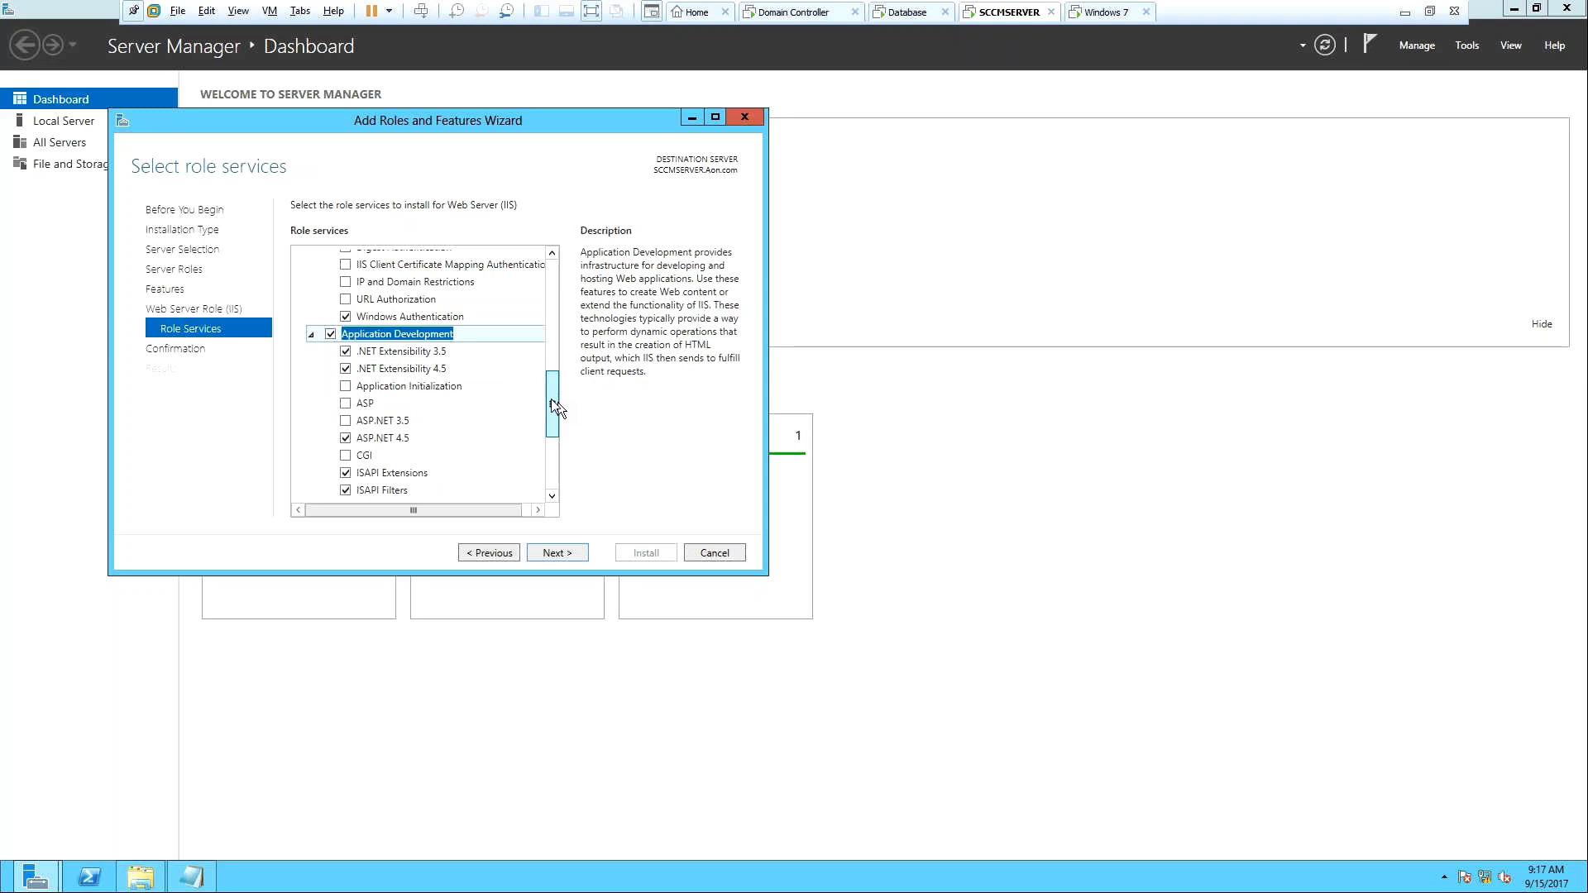
scroll(553, 405, "down", 1)
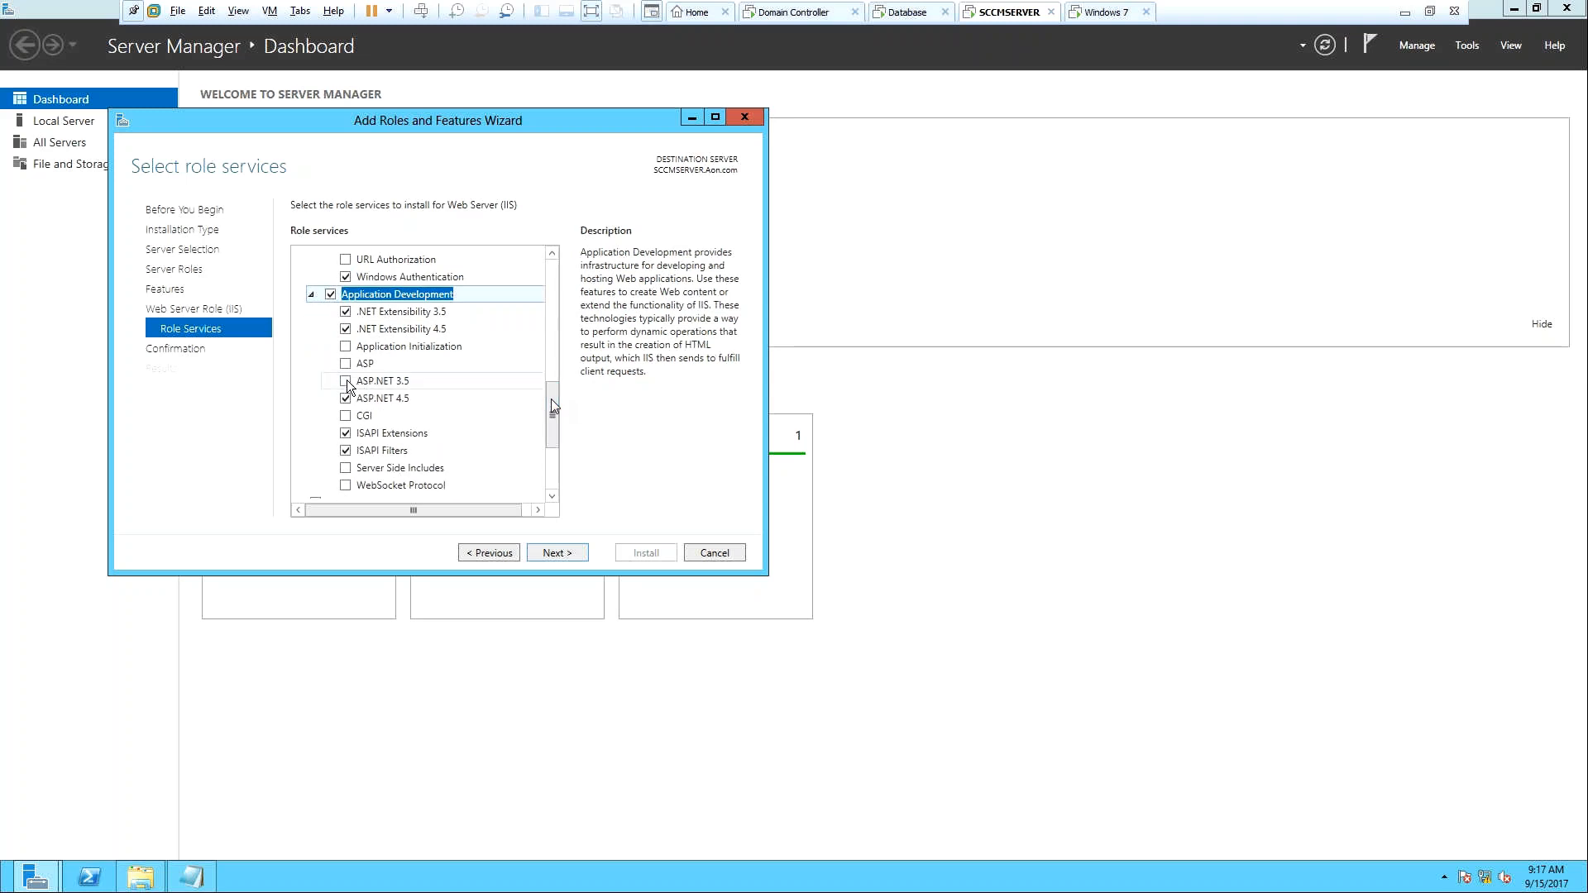
left_click(346, 381)
Add IIS 6 WMI Compatibility and IIS Management Scripts and Tools, then reach the confirmation page.
left_click_drag(551, 419, 554, 459)
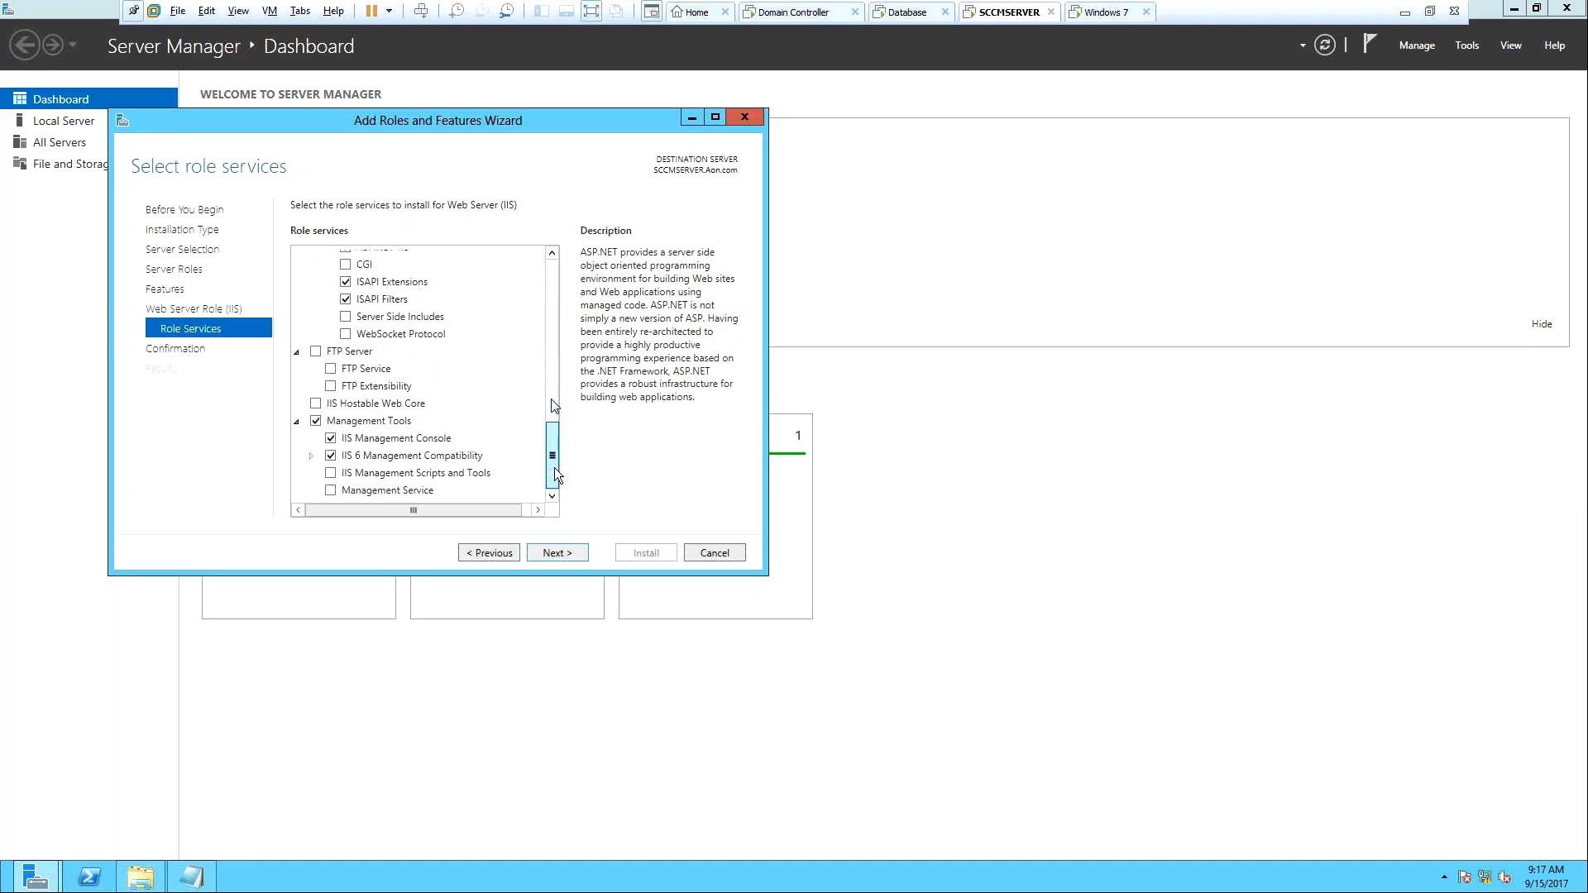
left_click(314, 455)
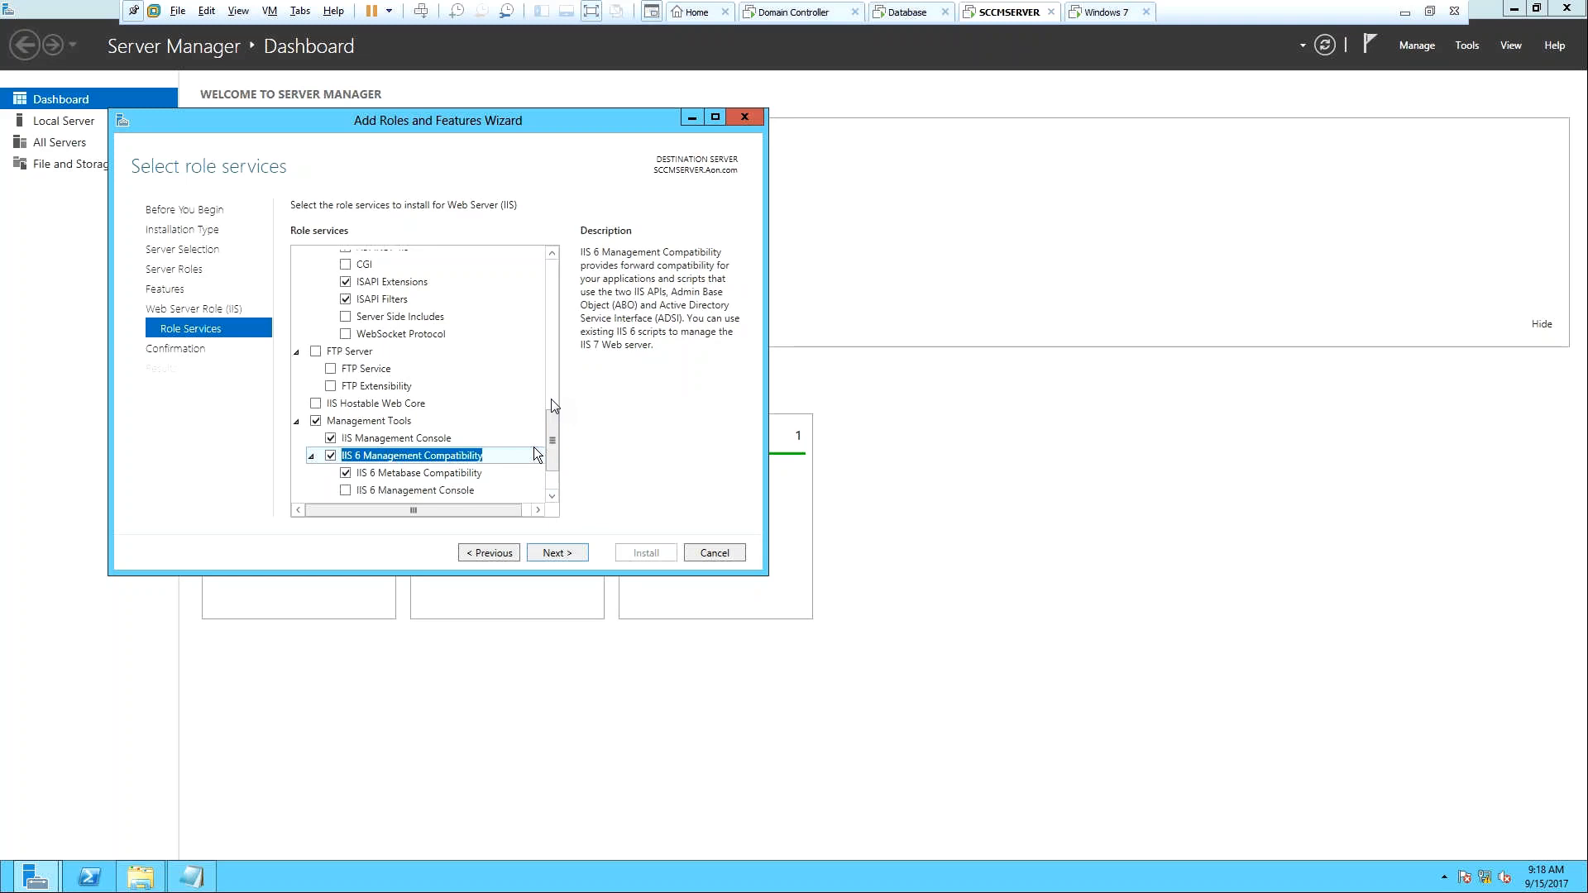
left_click_drag(550, 443, 554, 476)
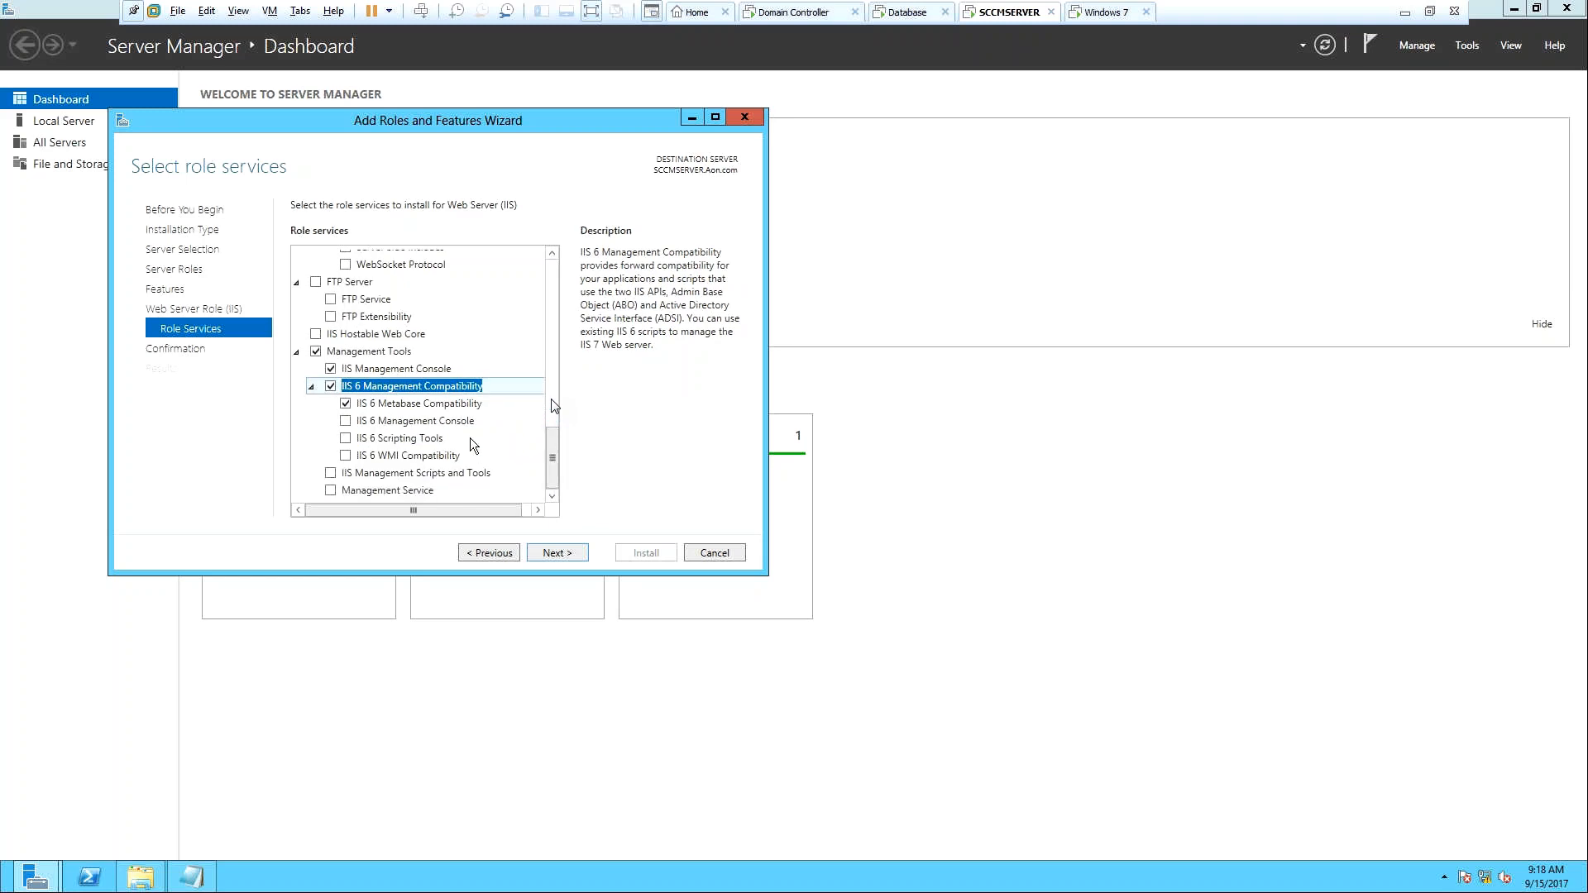
left_click(345, 456)
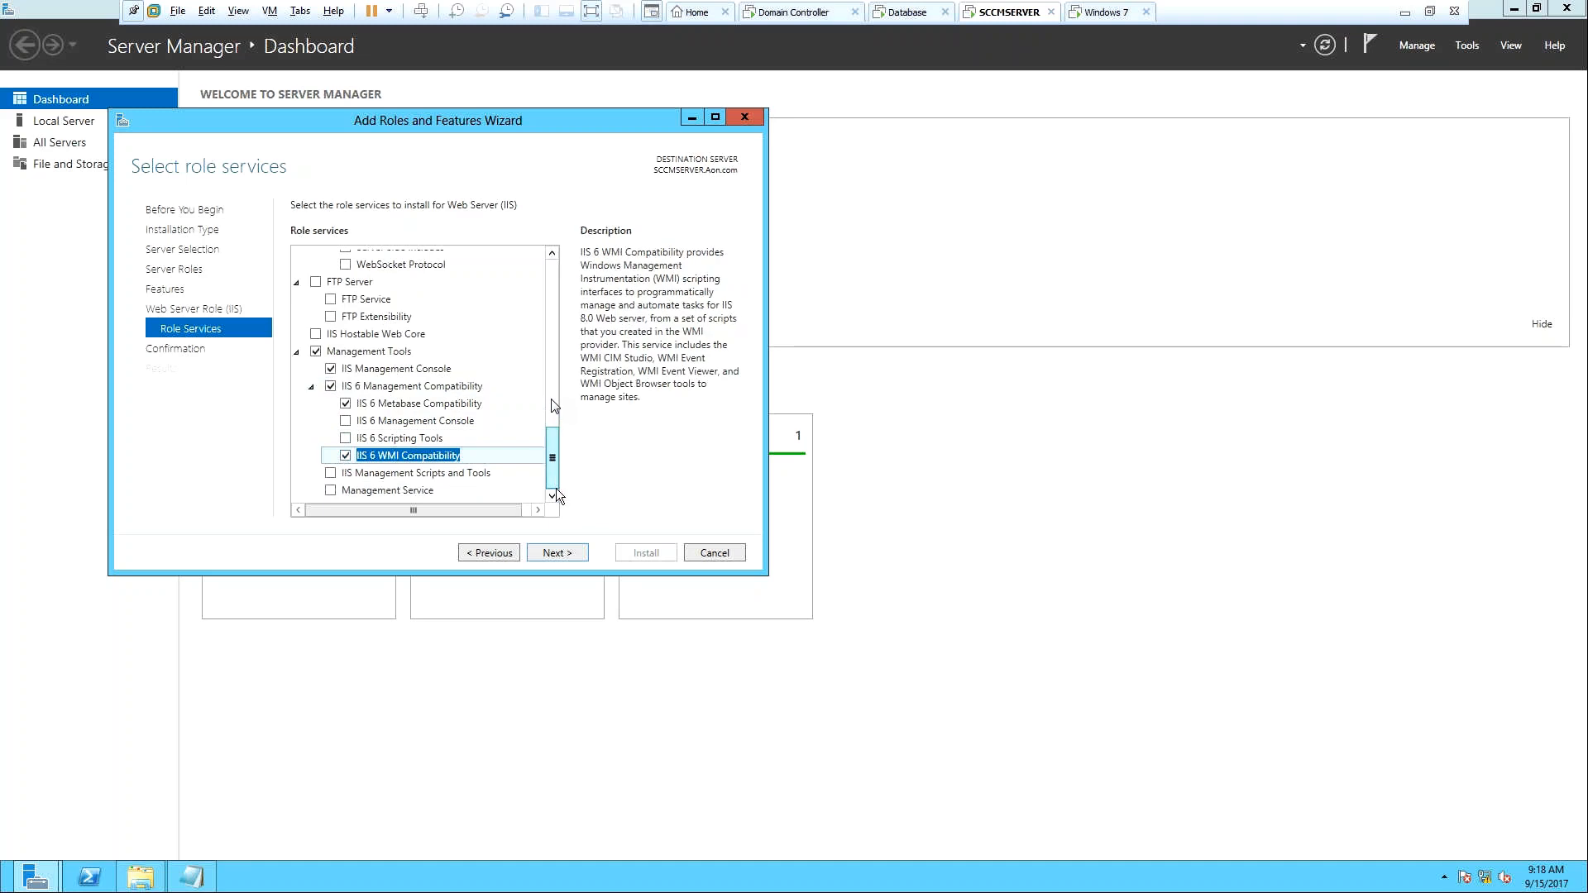
left_click(330, 473)
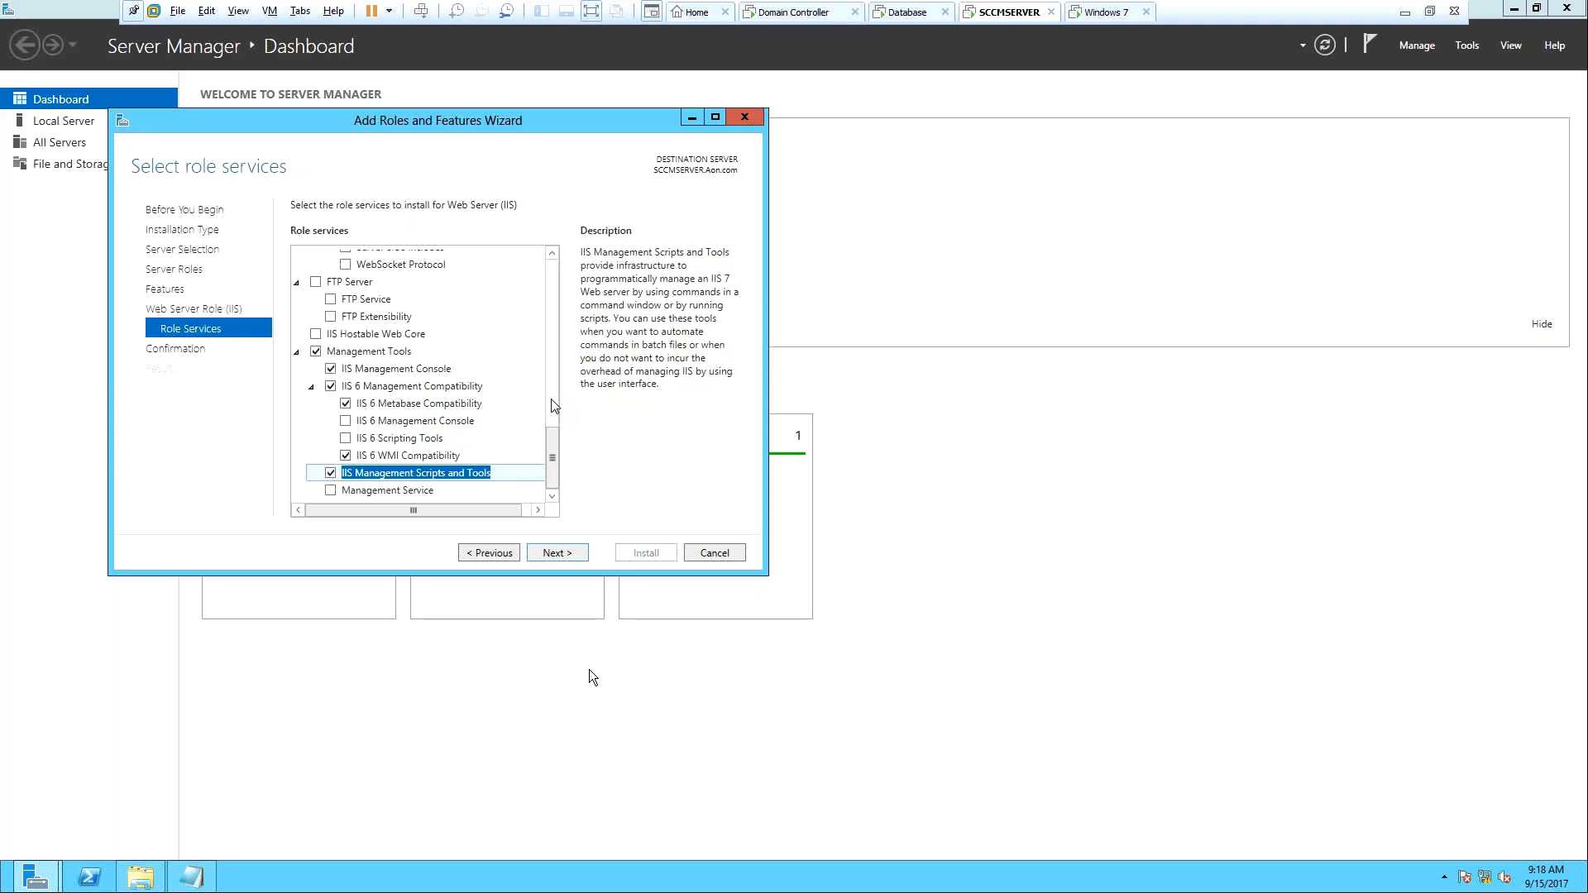
left_click(561, 554)
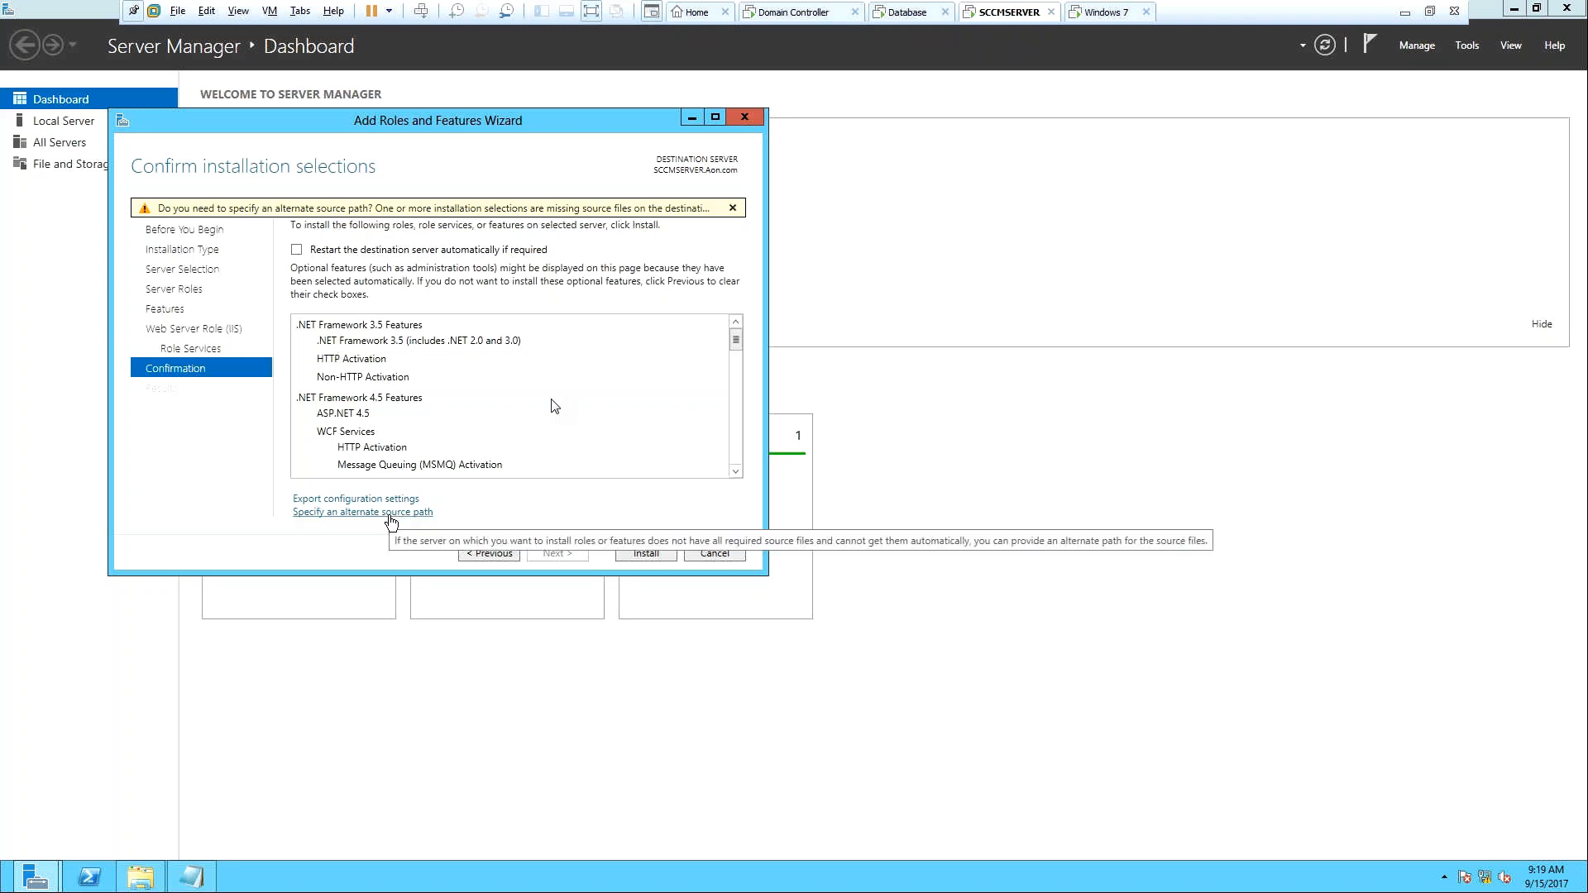
In File Explorer, inspect Shared Folders (Z:) > SCCM Software file names, then return to Computer.
left_click(142, 885)
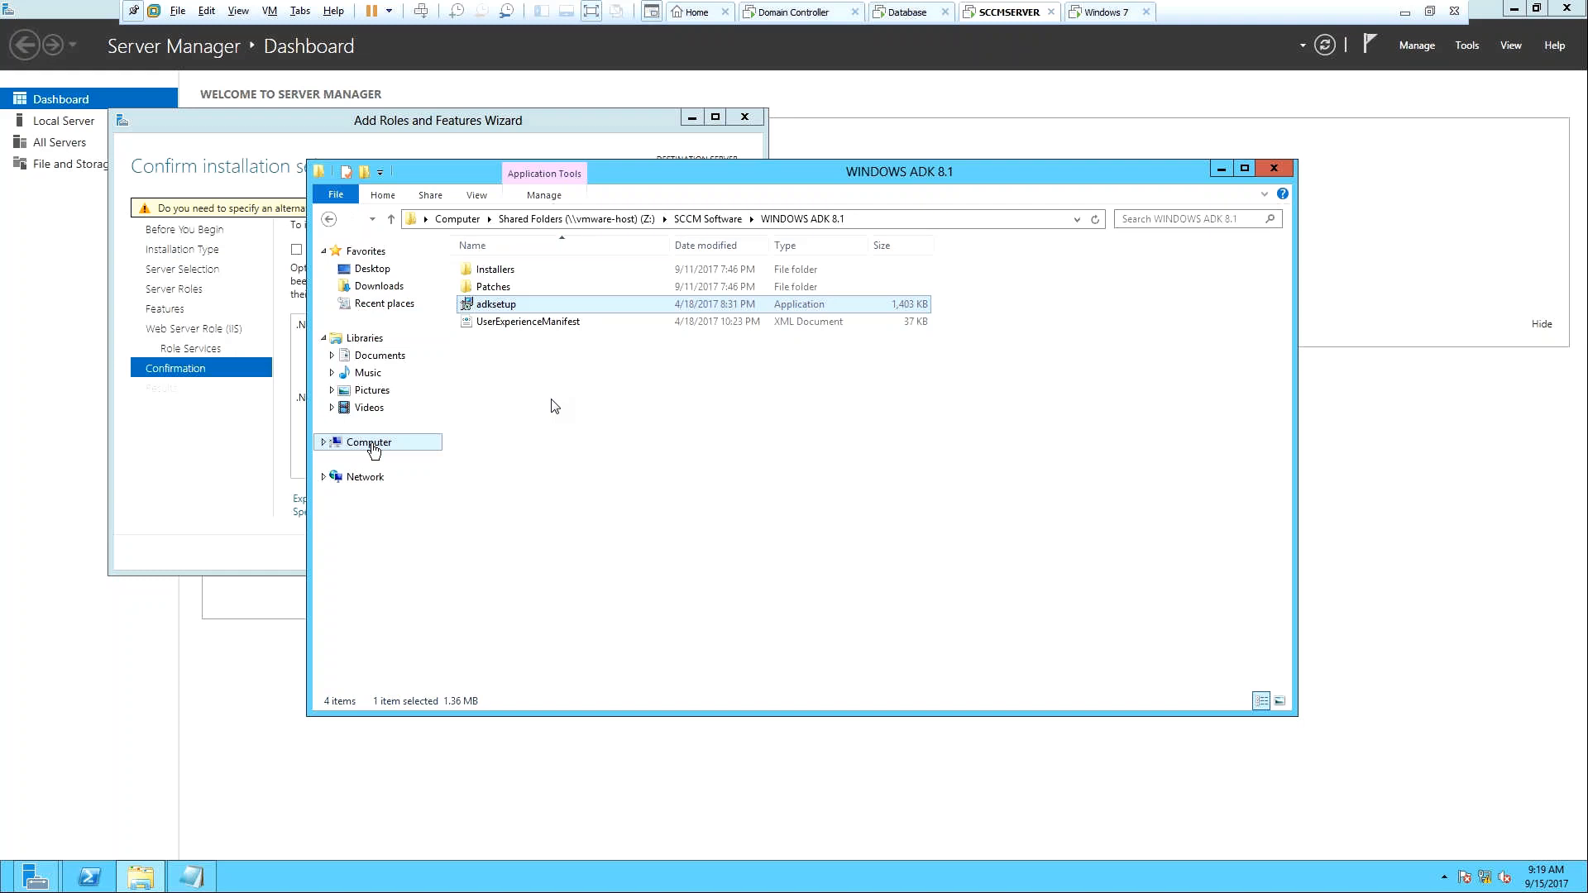
left_click(371, 444)
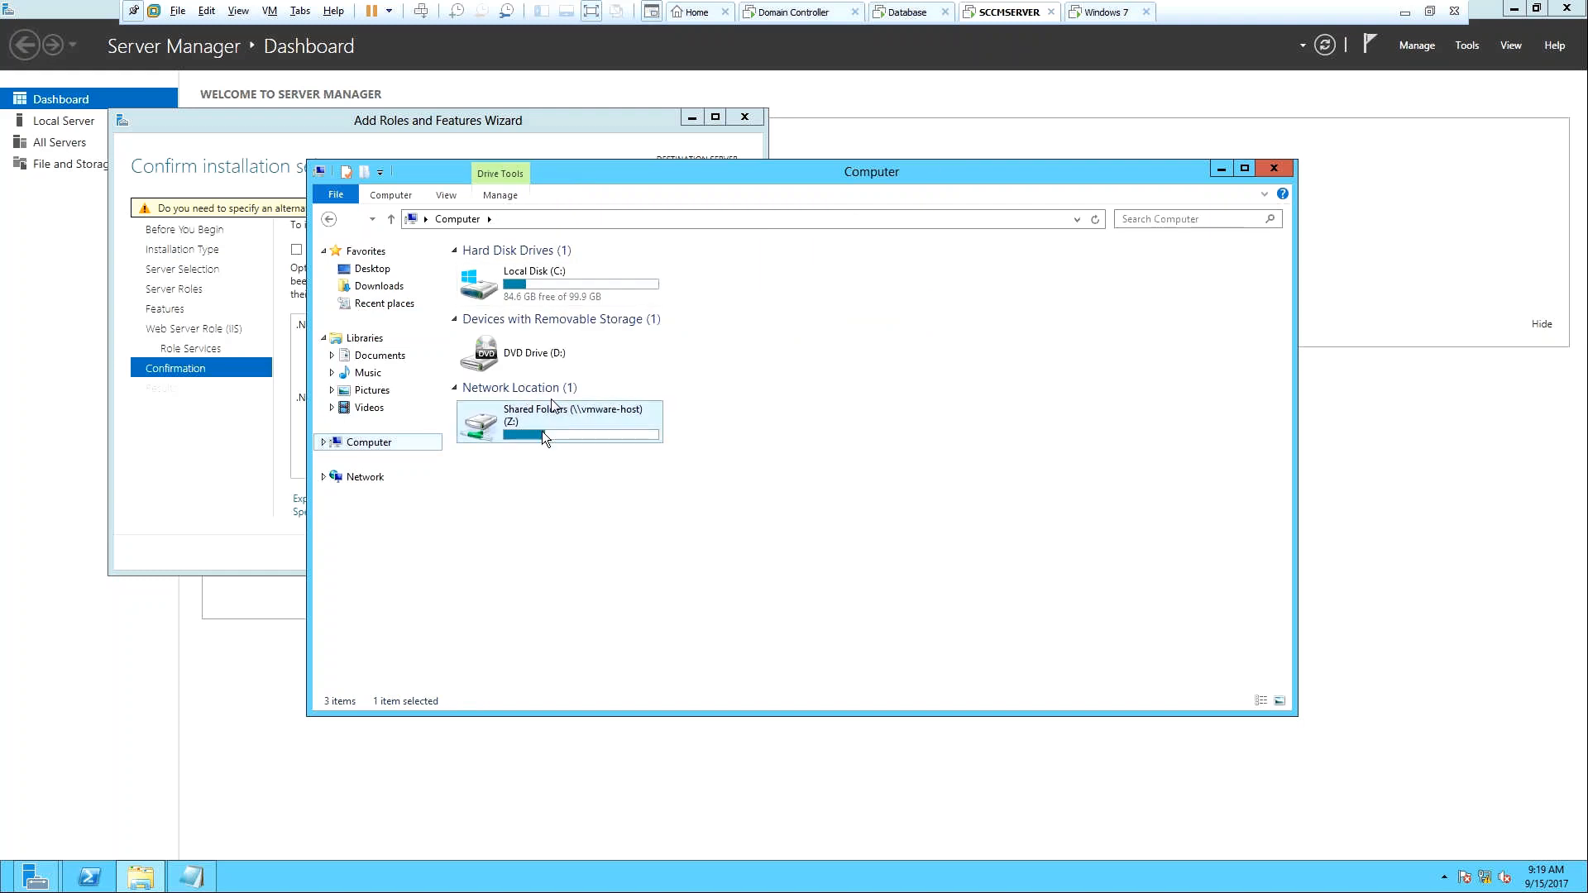
double_click(542, 430)
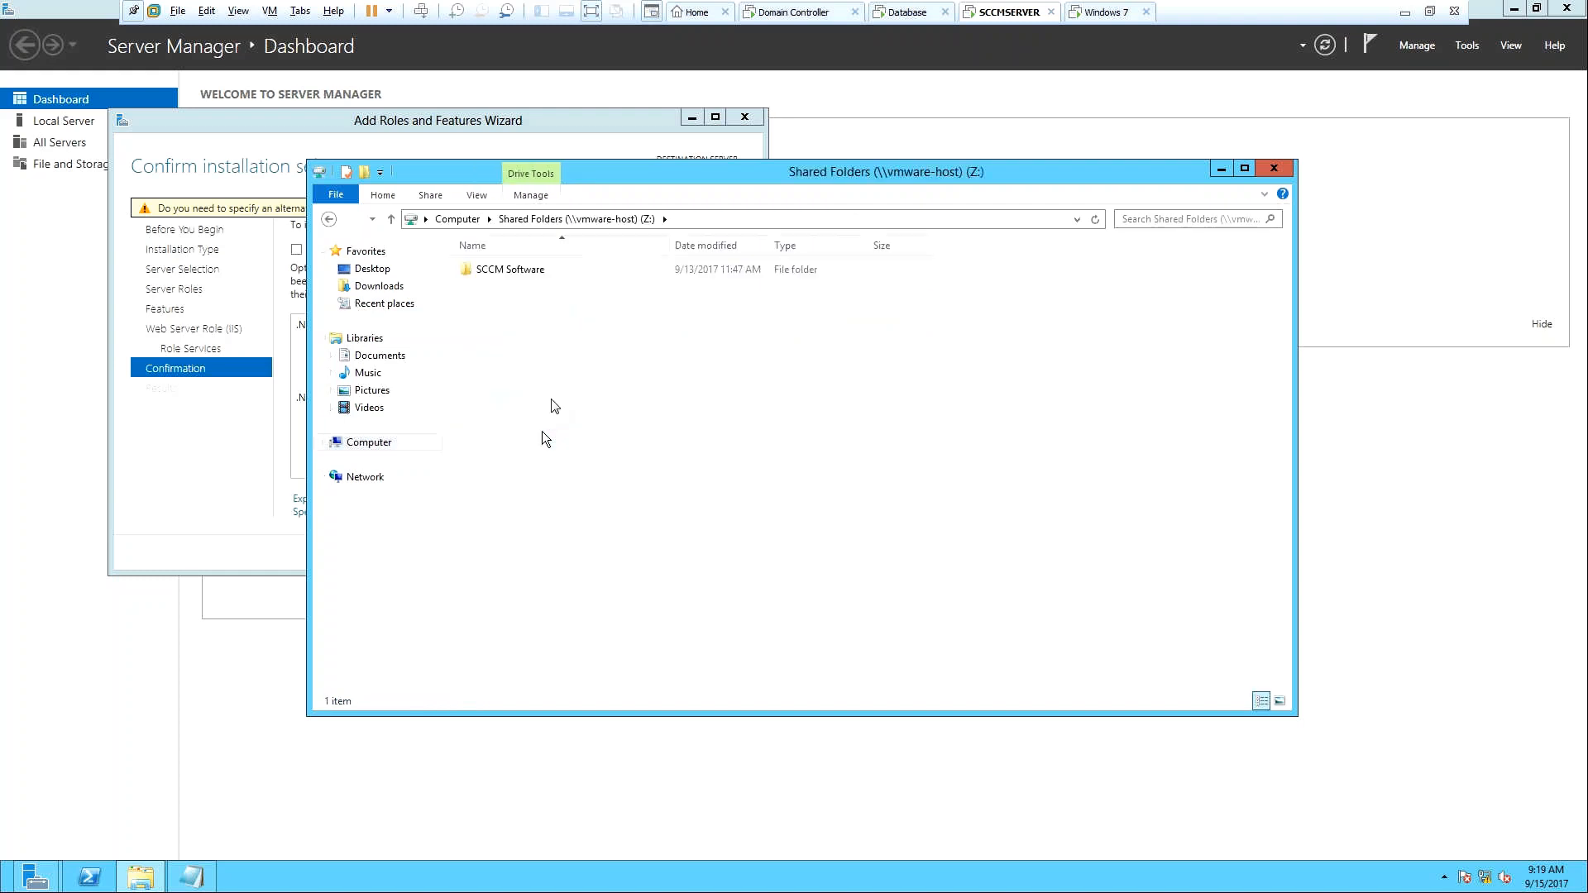
double_click(515, 270)
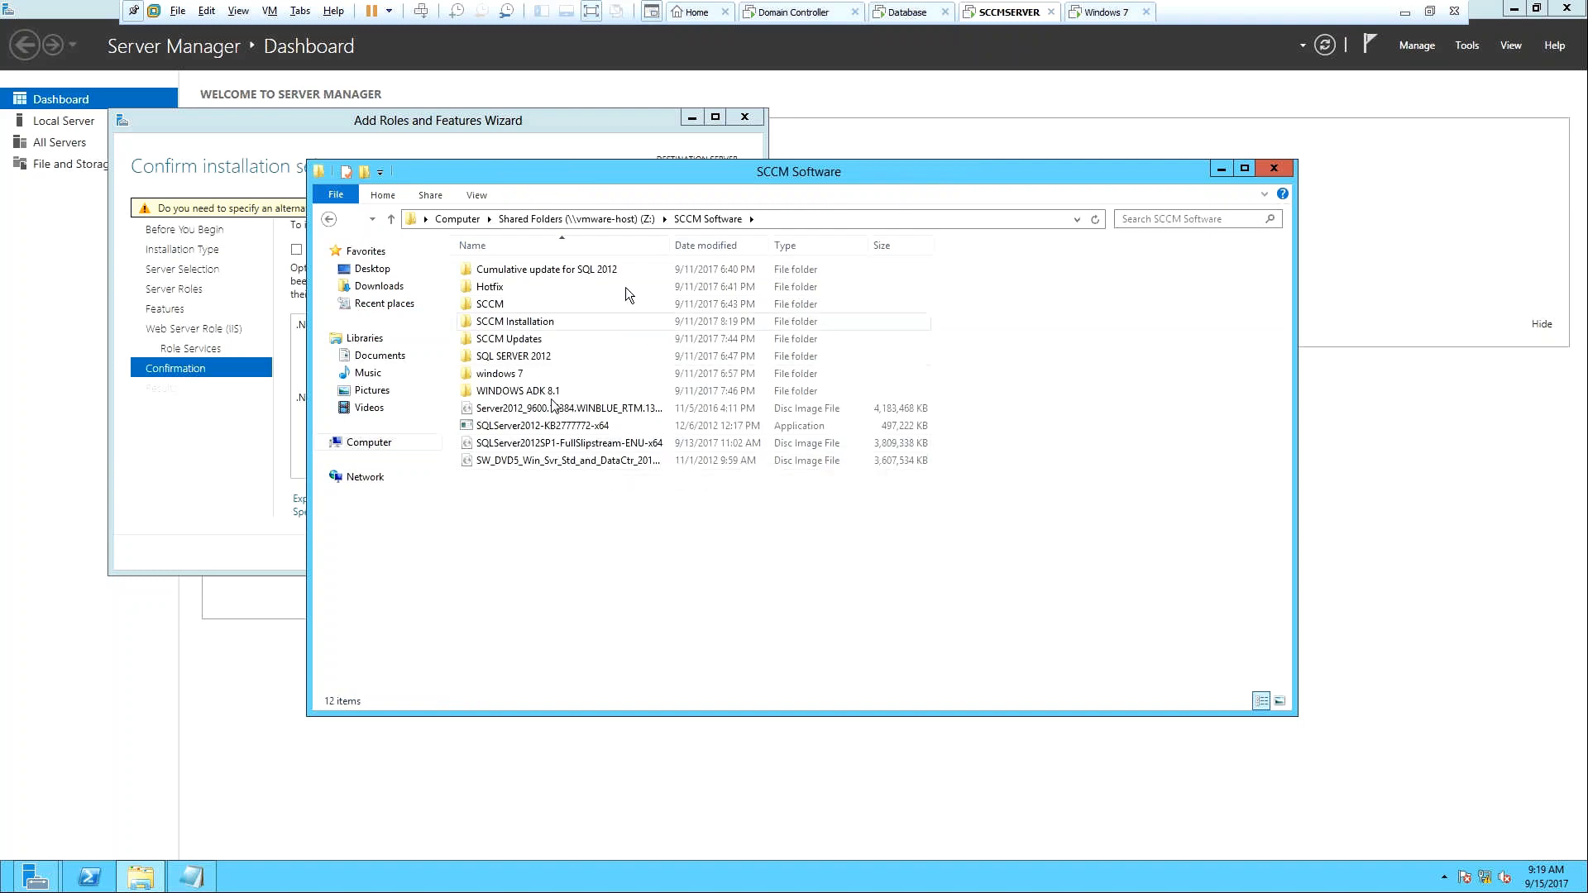
left_click_drag(699, 253, 742, 250)
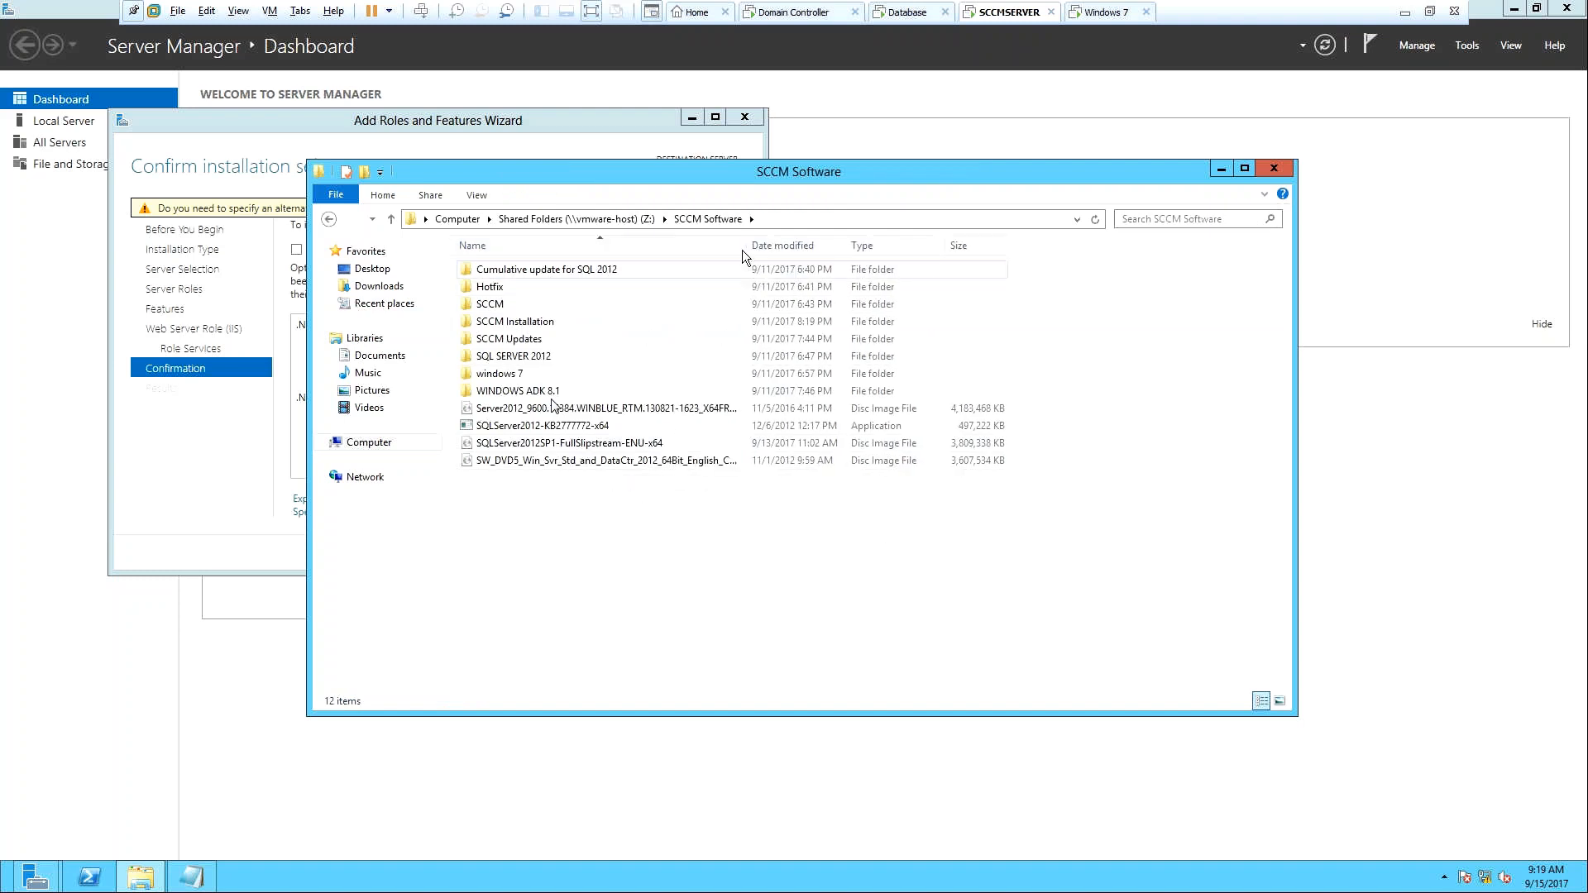
left_click(456, 220)
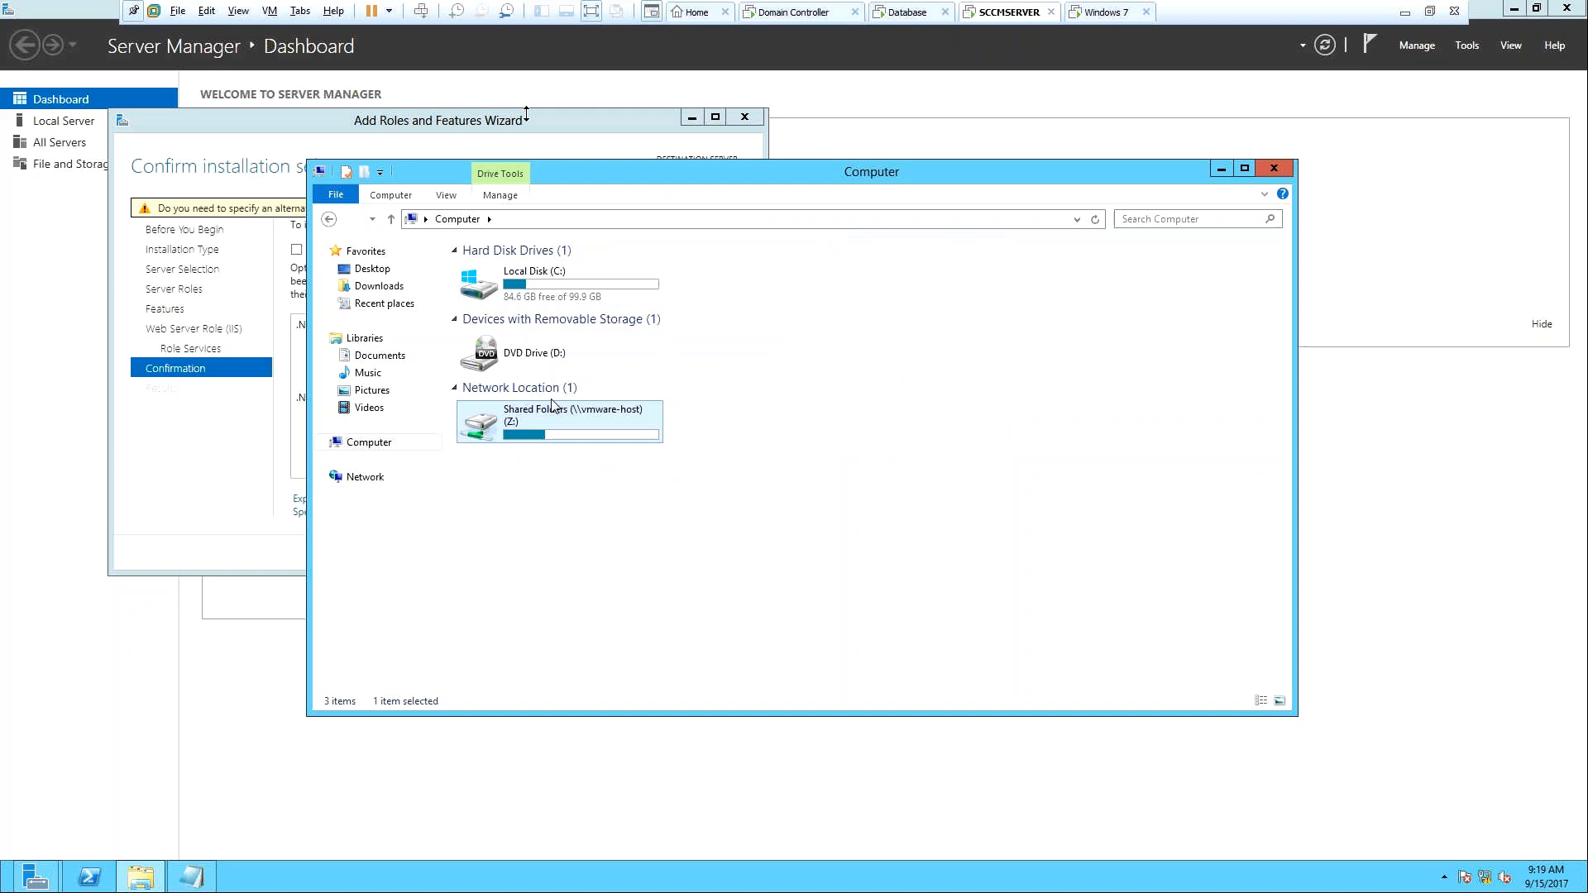
Set SCCMSERVER's CD/DVD (SATA) to the Windows Server 2012 ISO from E:\SCCM Software.
right_click(977, 13)
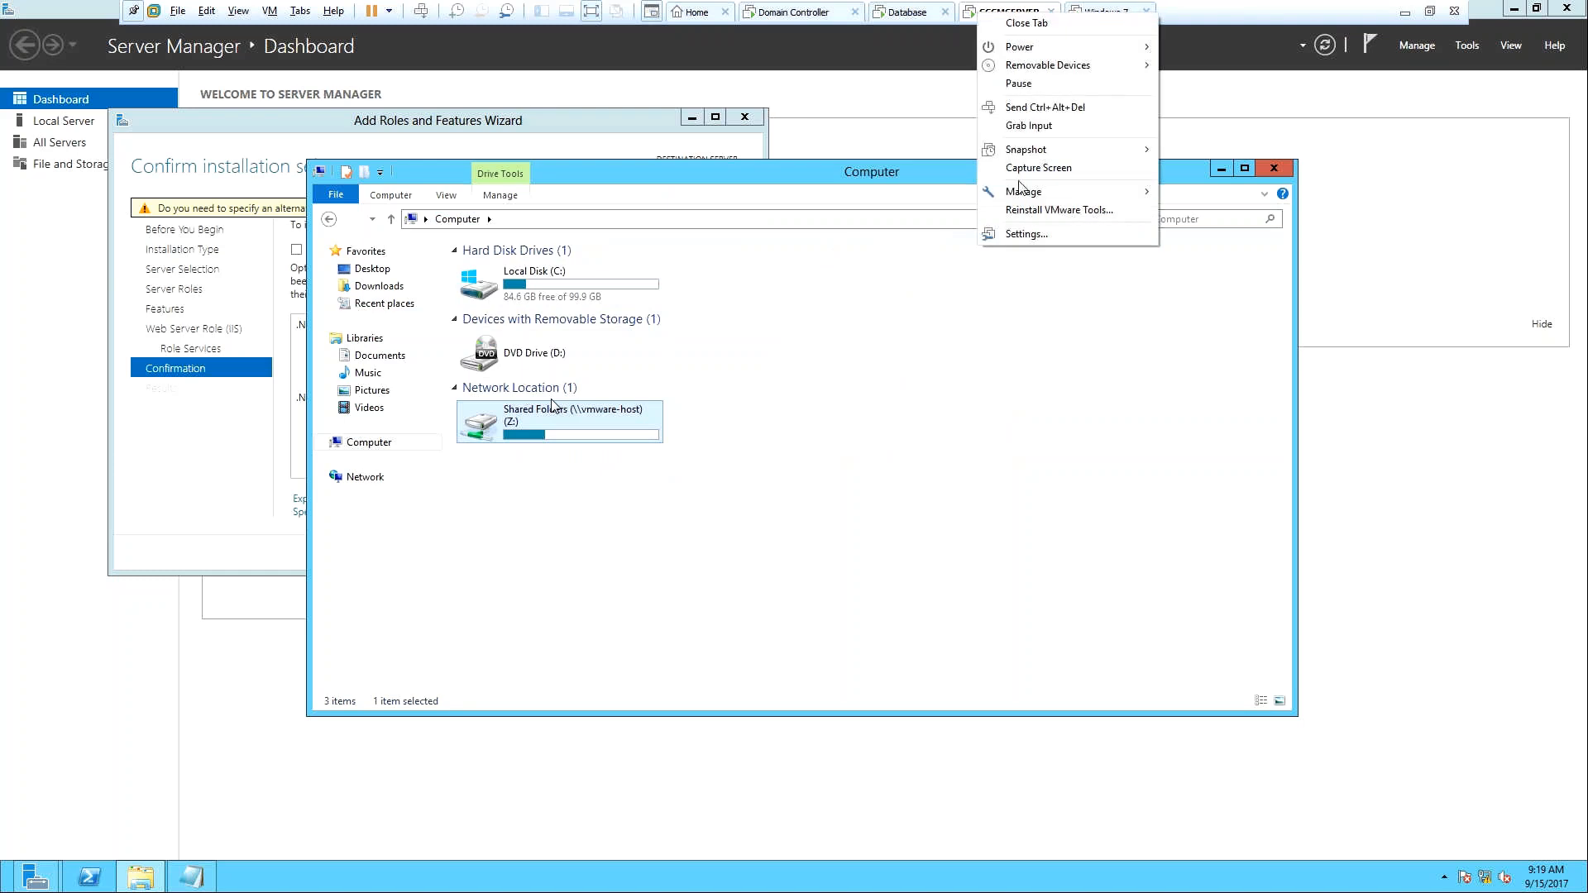
left_click(1025, 234)
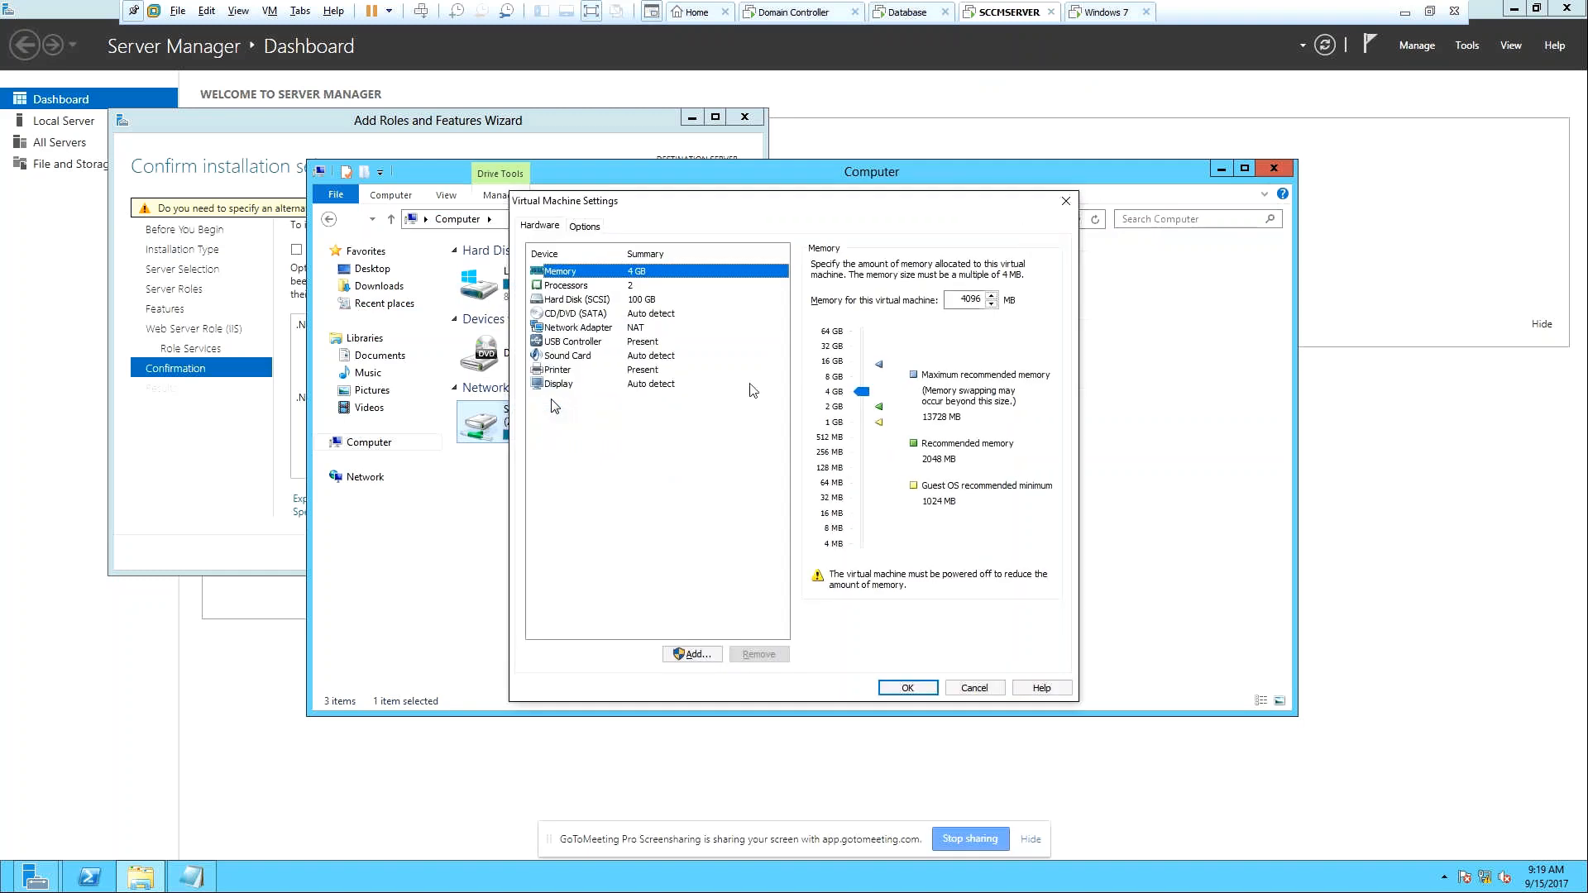
left_click(579, 317)
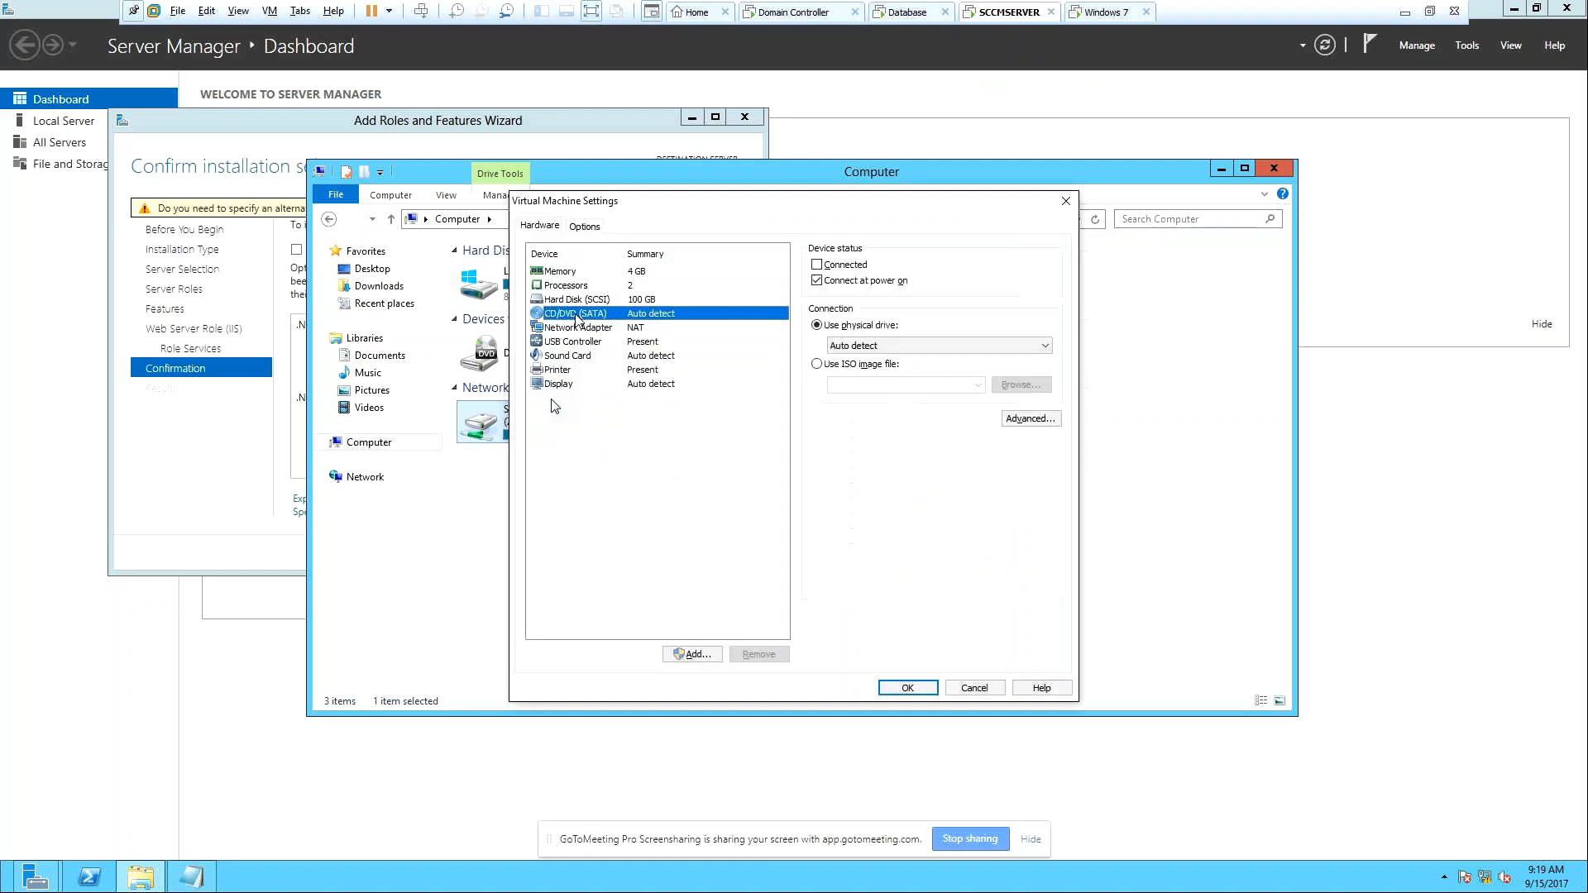
left_click(823, 365)
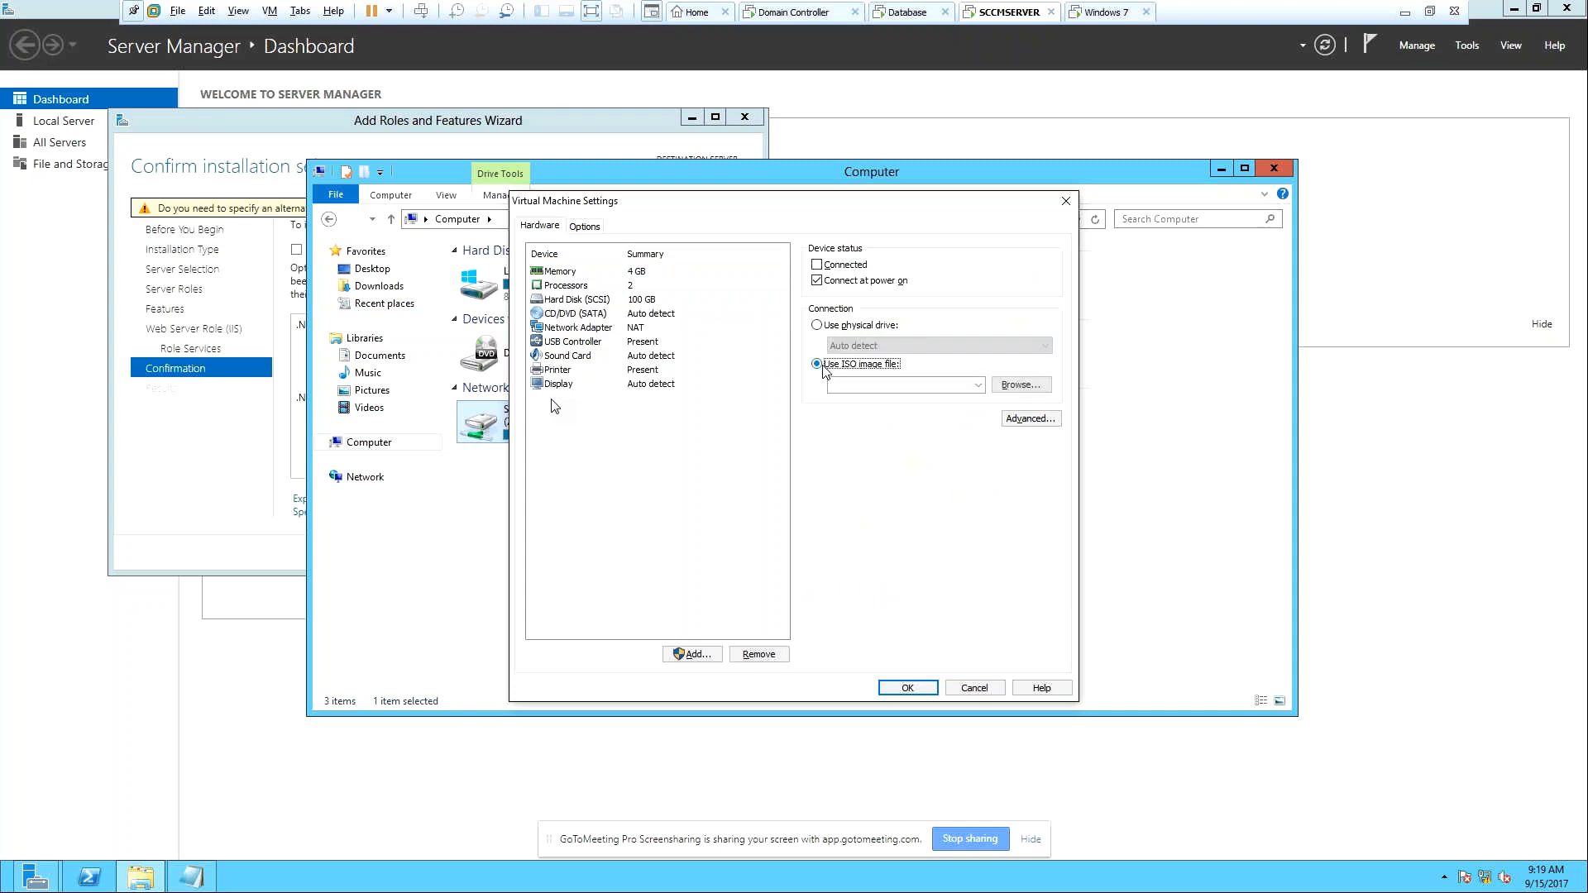
left_click(1023, 386)
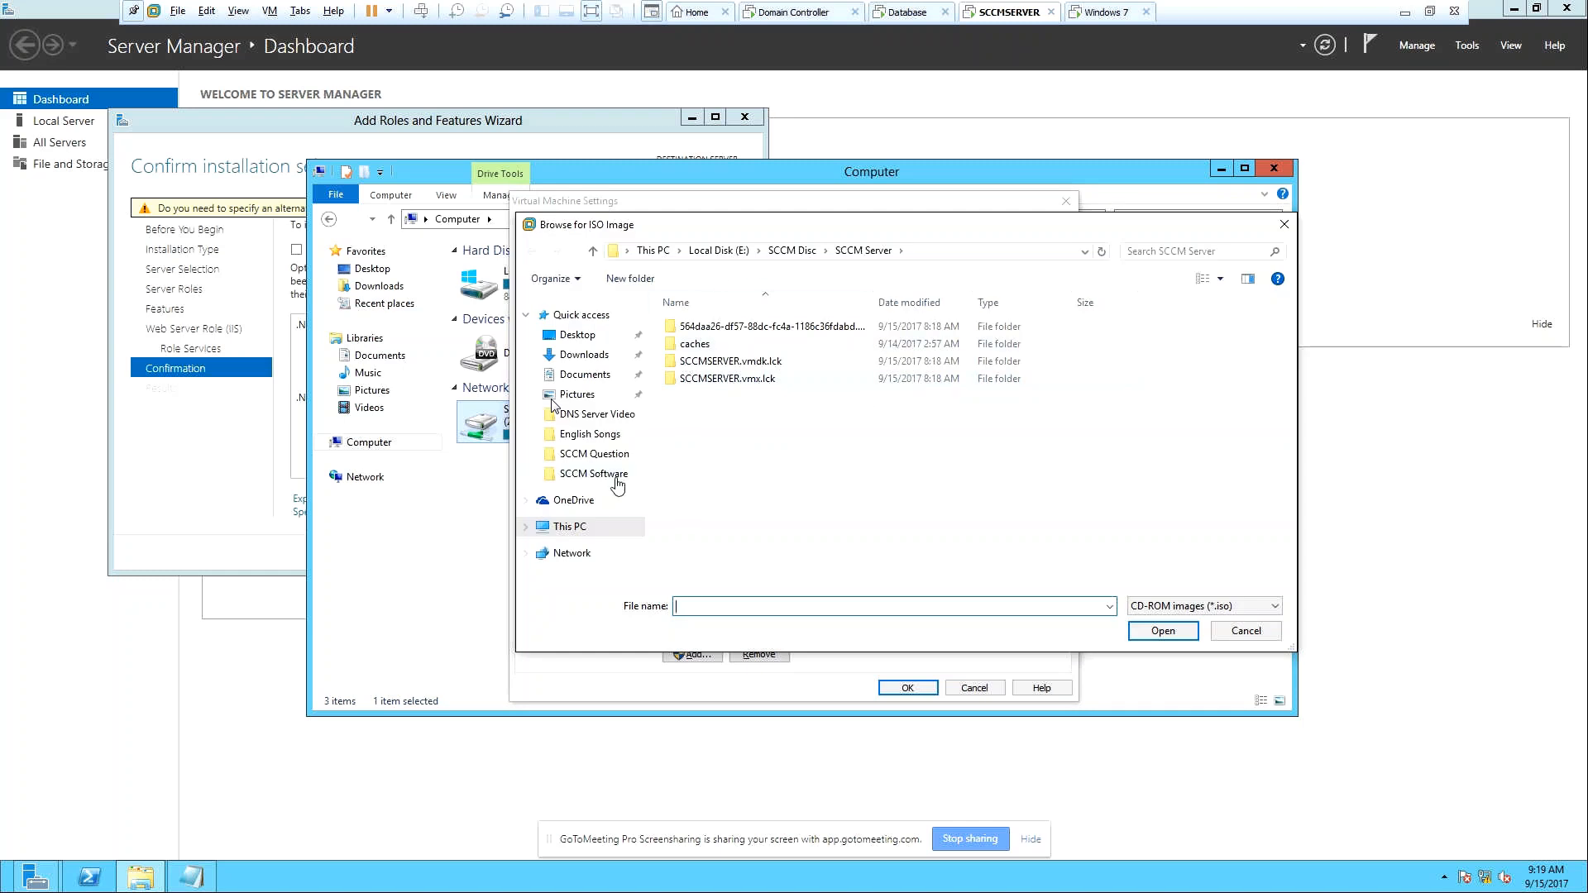
left_click(589, 527)
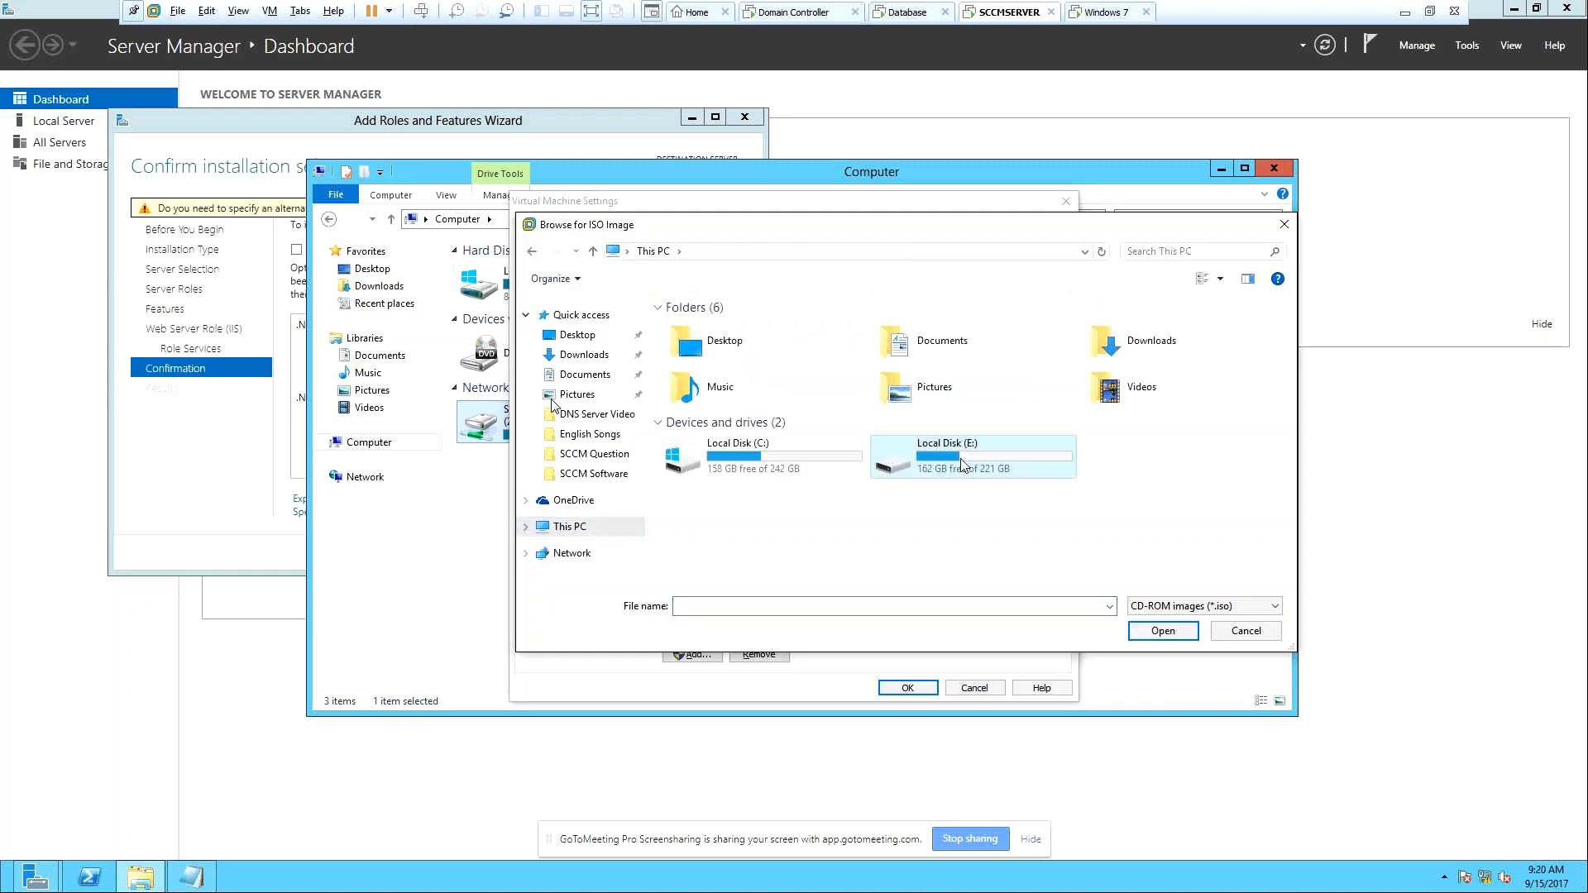
double_click(962, 462)
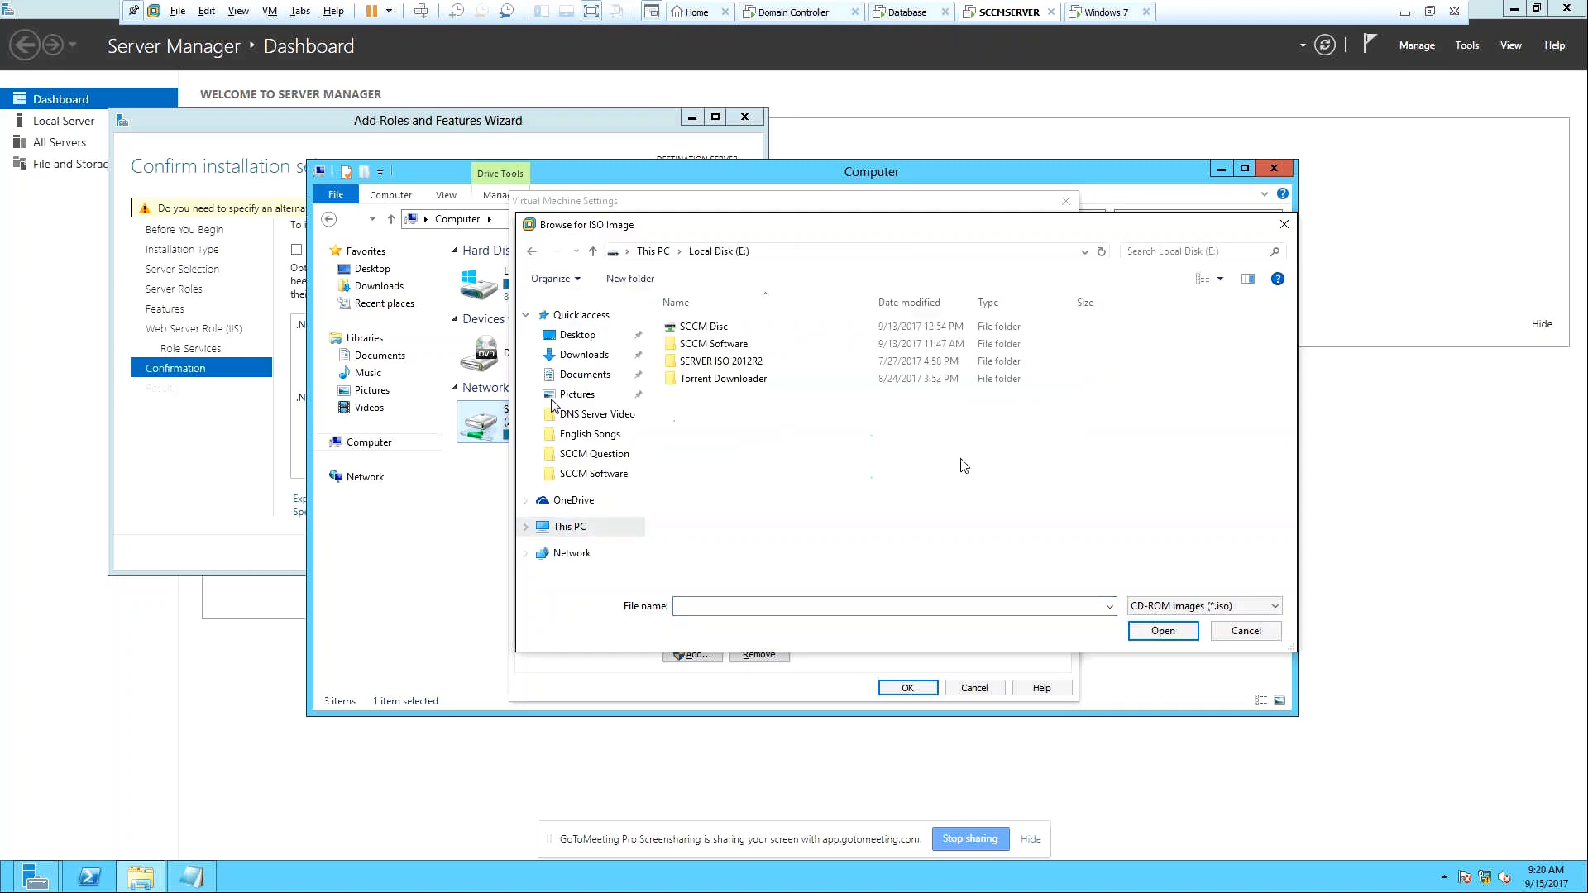
double_click(728, 344)
left_click(739, 501)
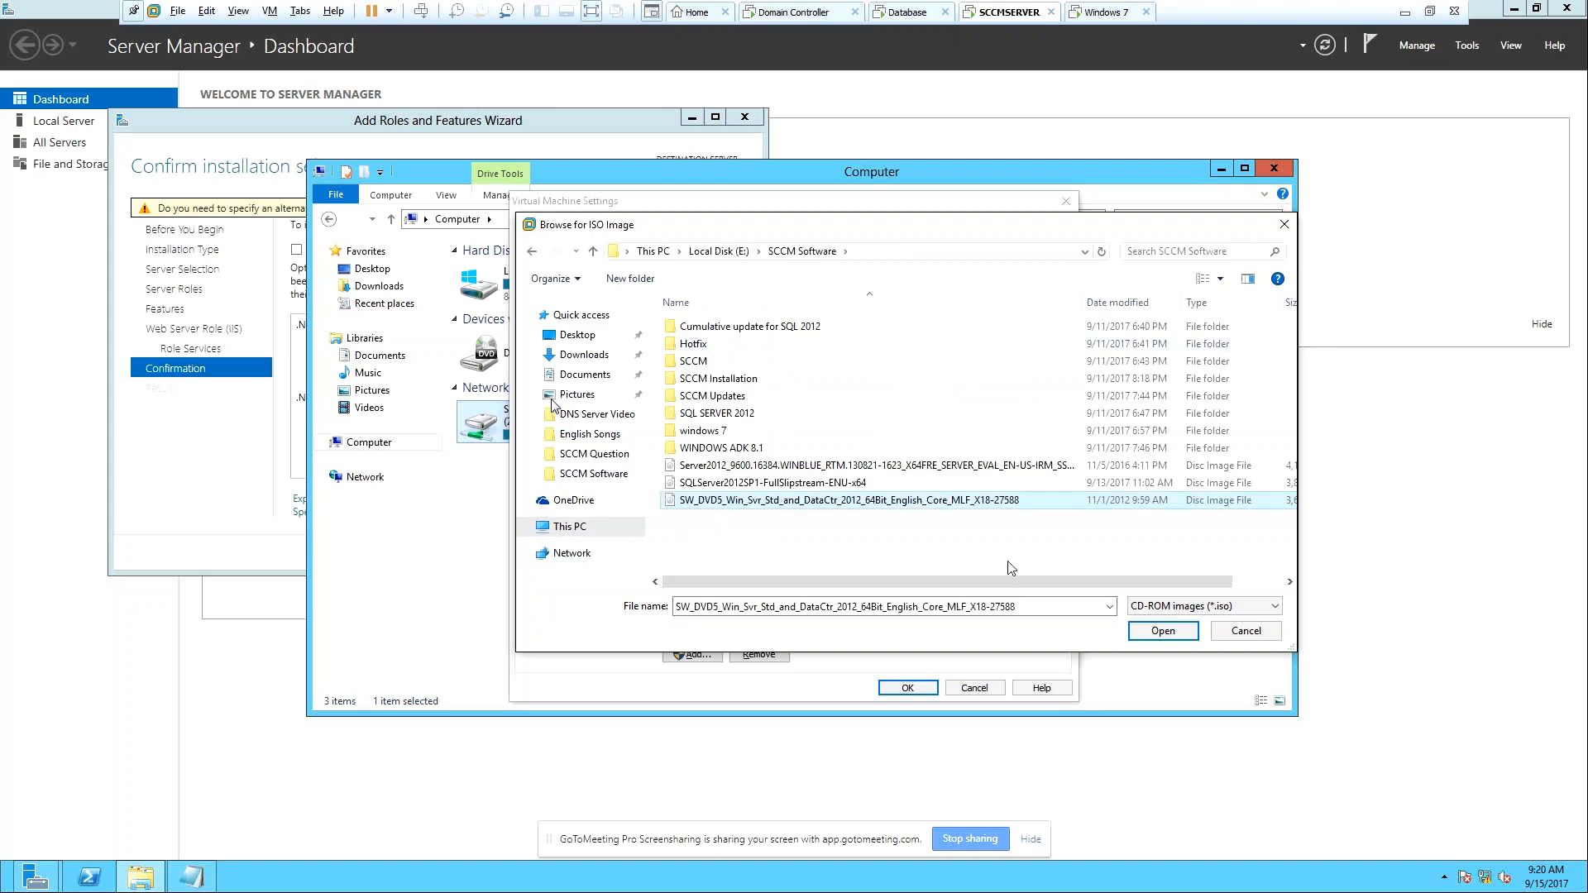
left_click(1167, 634)
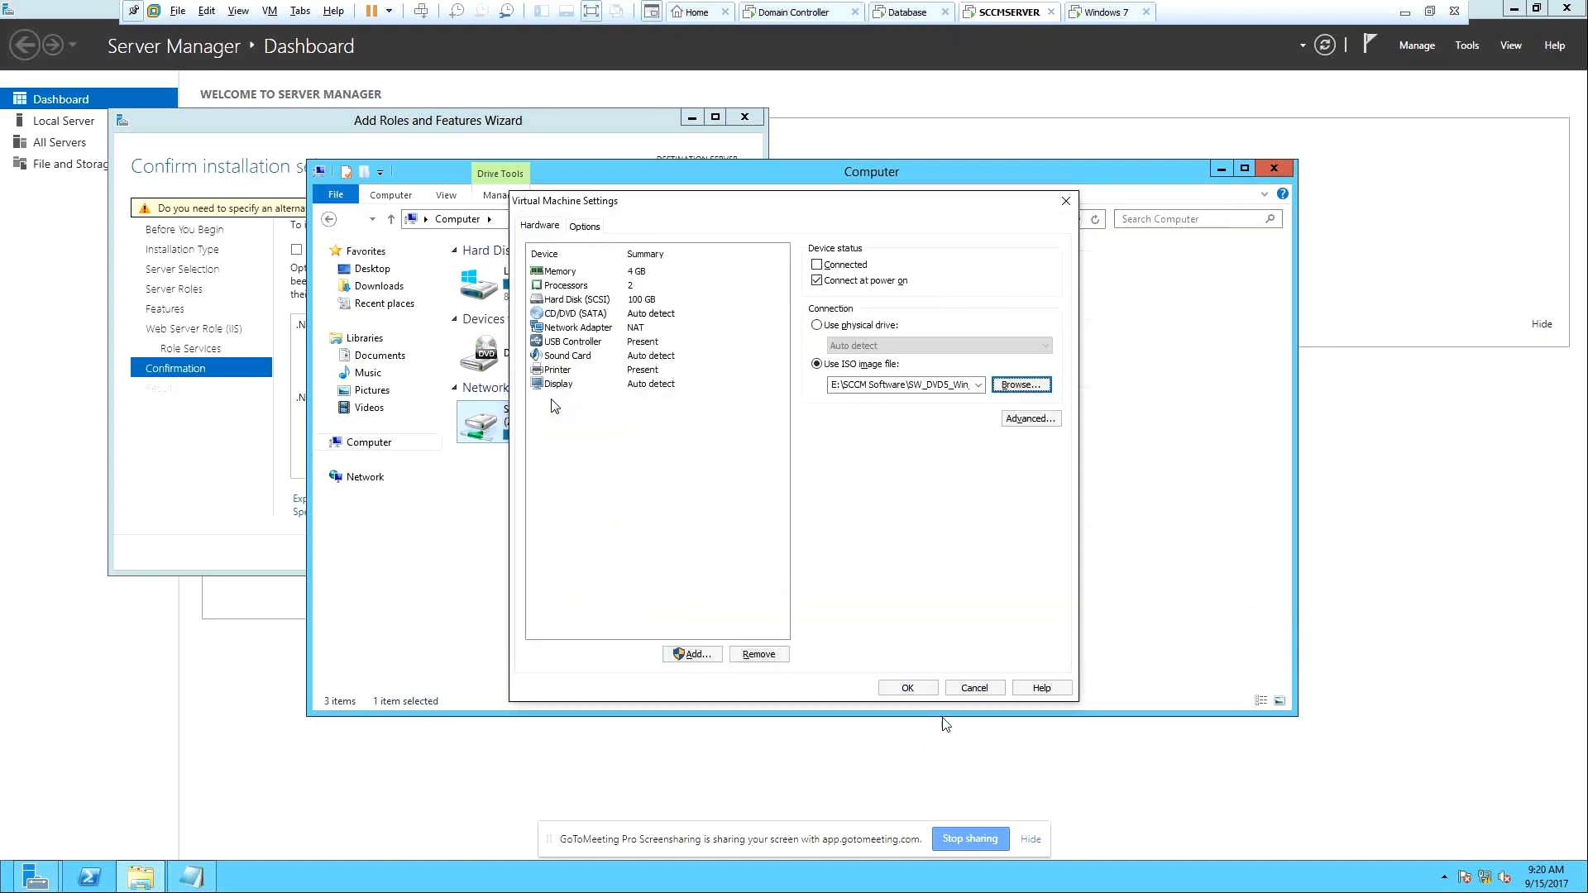
left_click(931, 691)
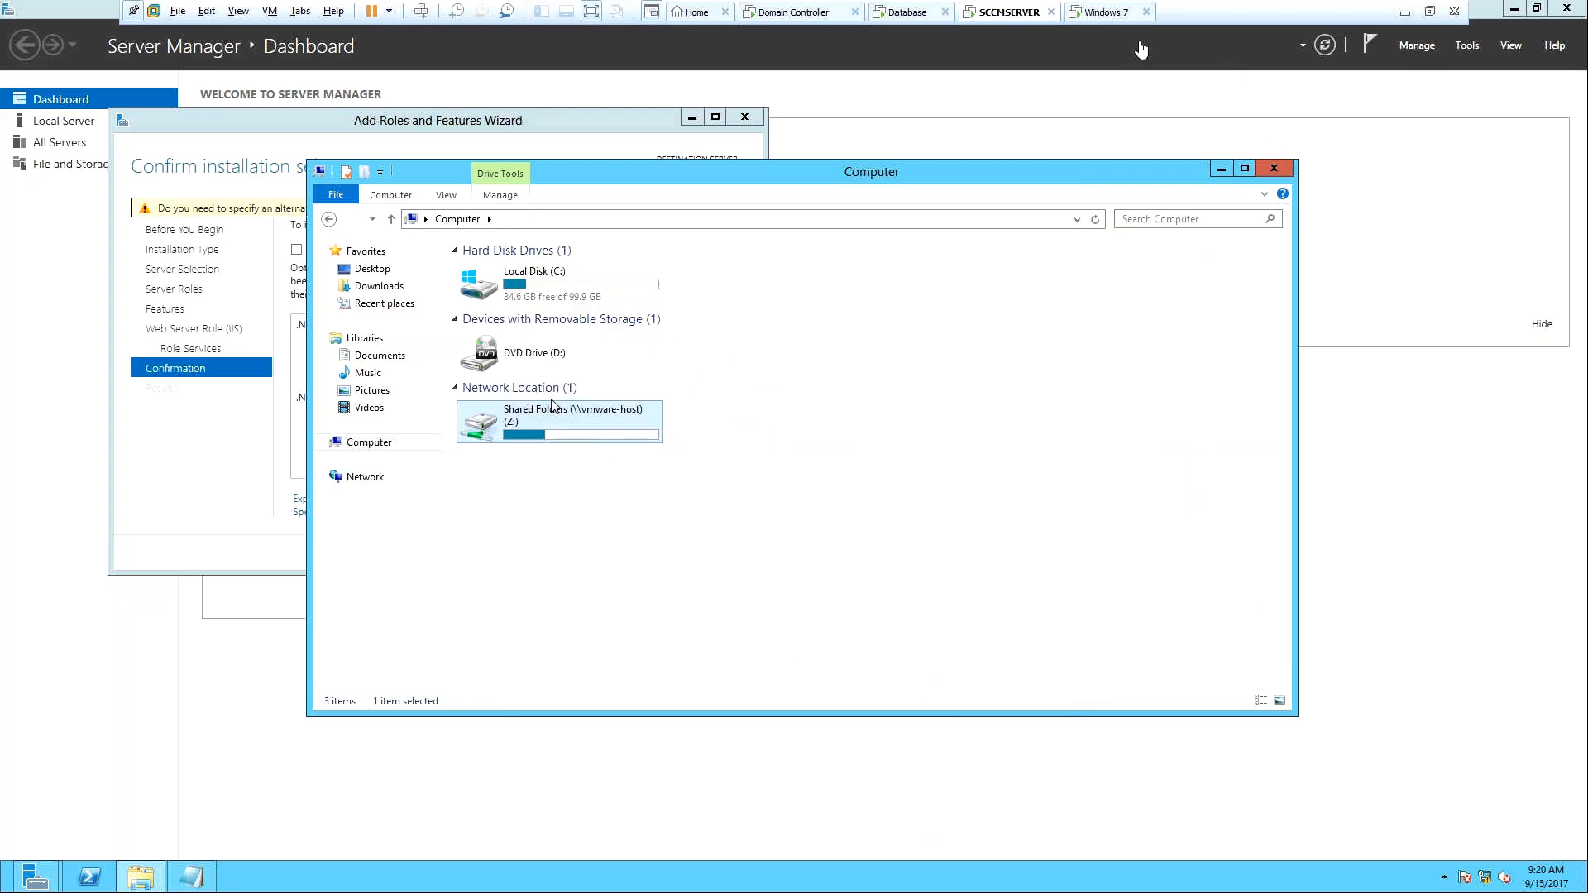
Mark the virtual CD/DVD drive as Connected and apply the VM settings.
right_click(1004, 10)
left_click(1052, 229)
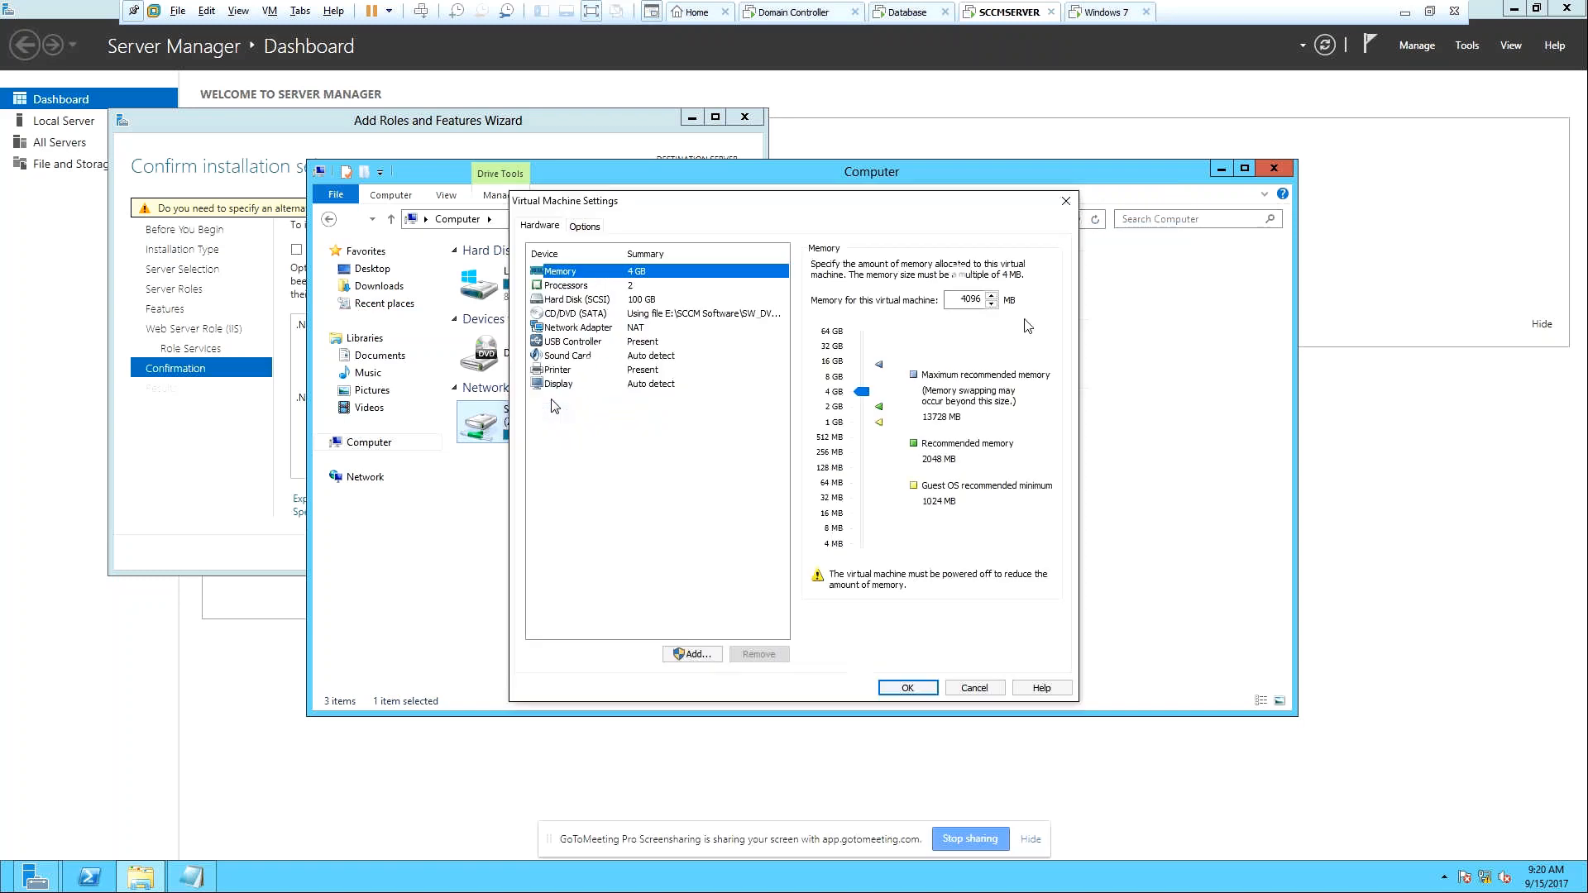
left_click(641, 317)
left_click(834, 265)
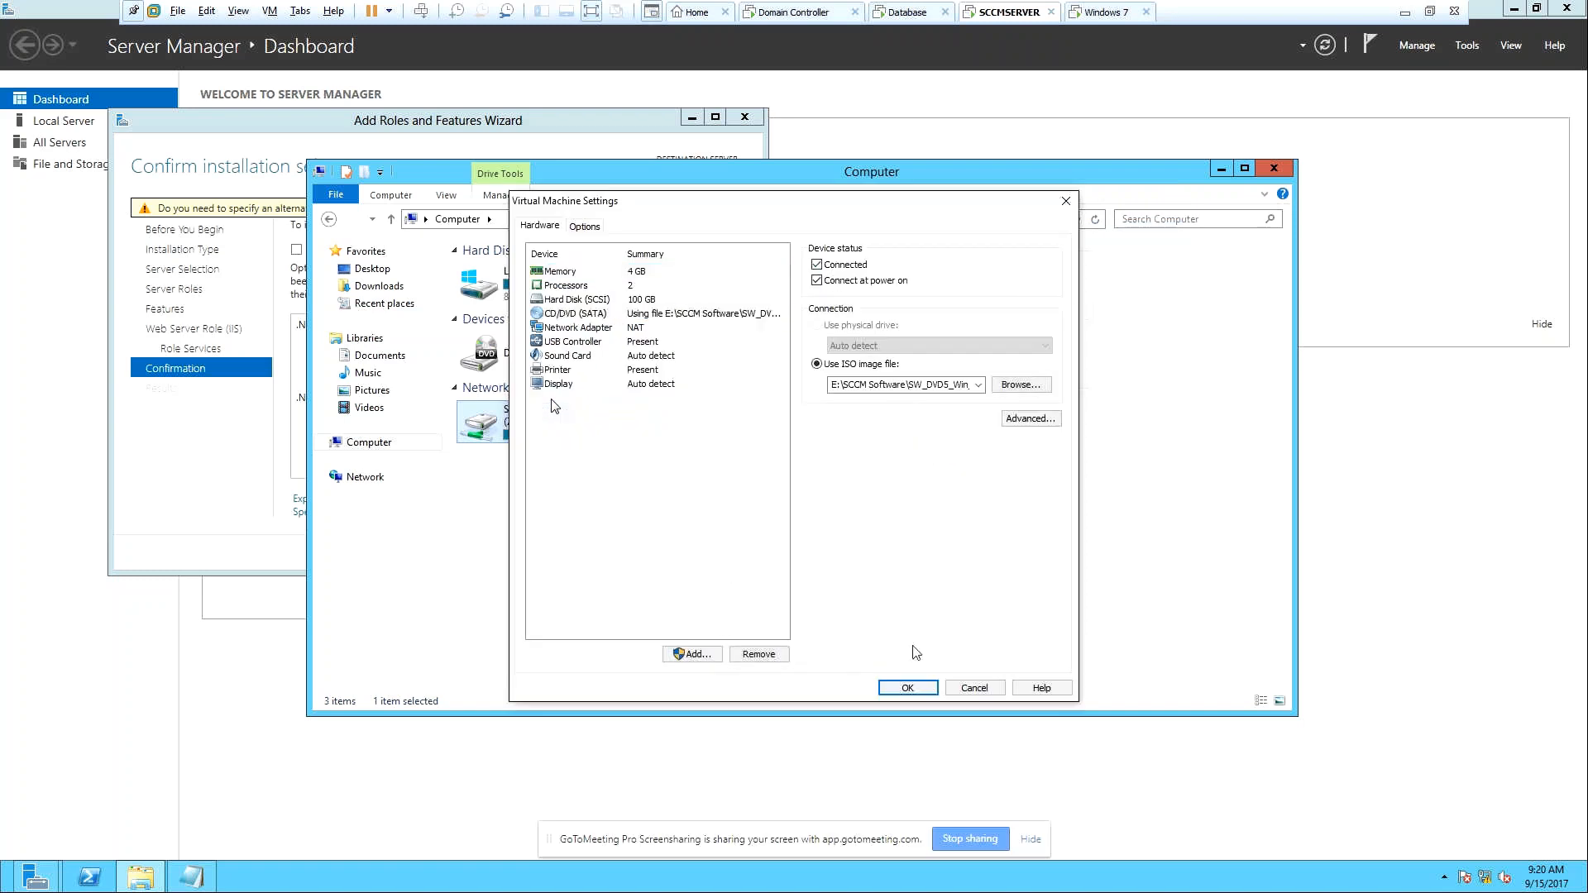
left_click(908, 688)
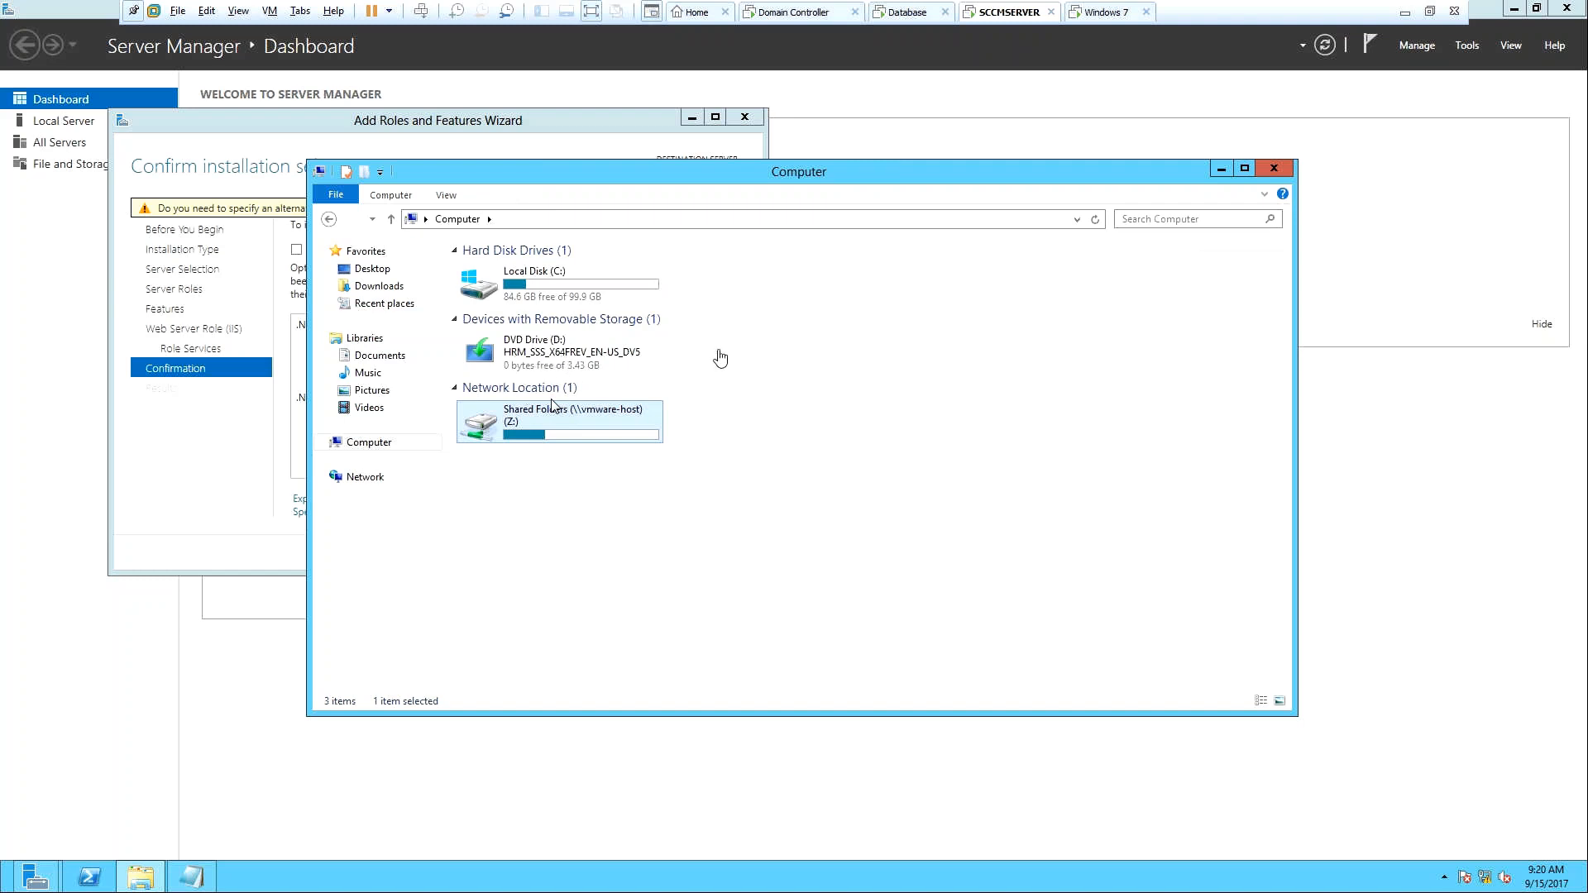
Open D:\sources\sxs on the DVD drive, copy its address-bar path, and minimize Explorer.
left_click(542, 350)
right_click(542, 350)
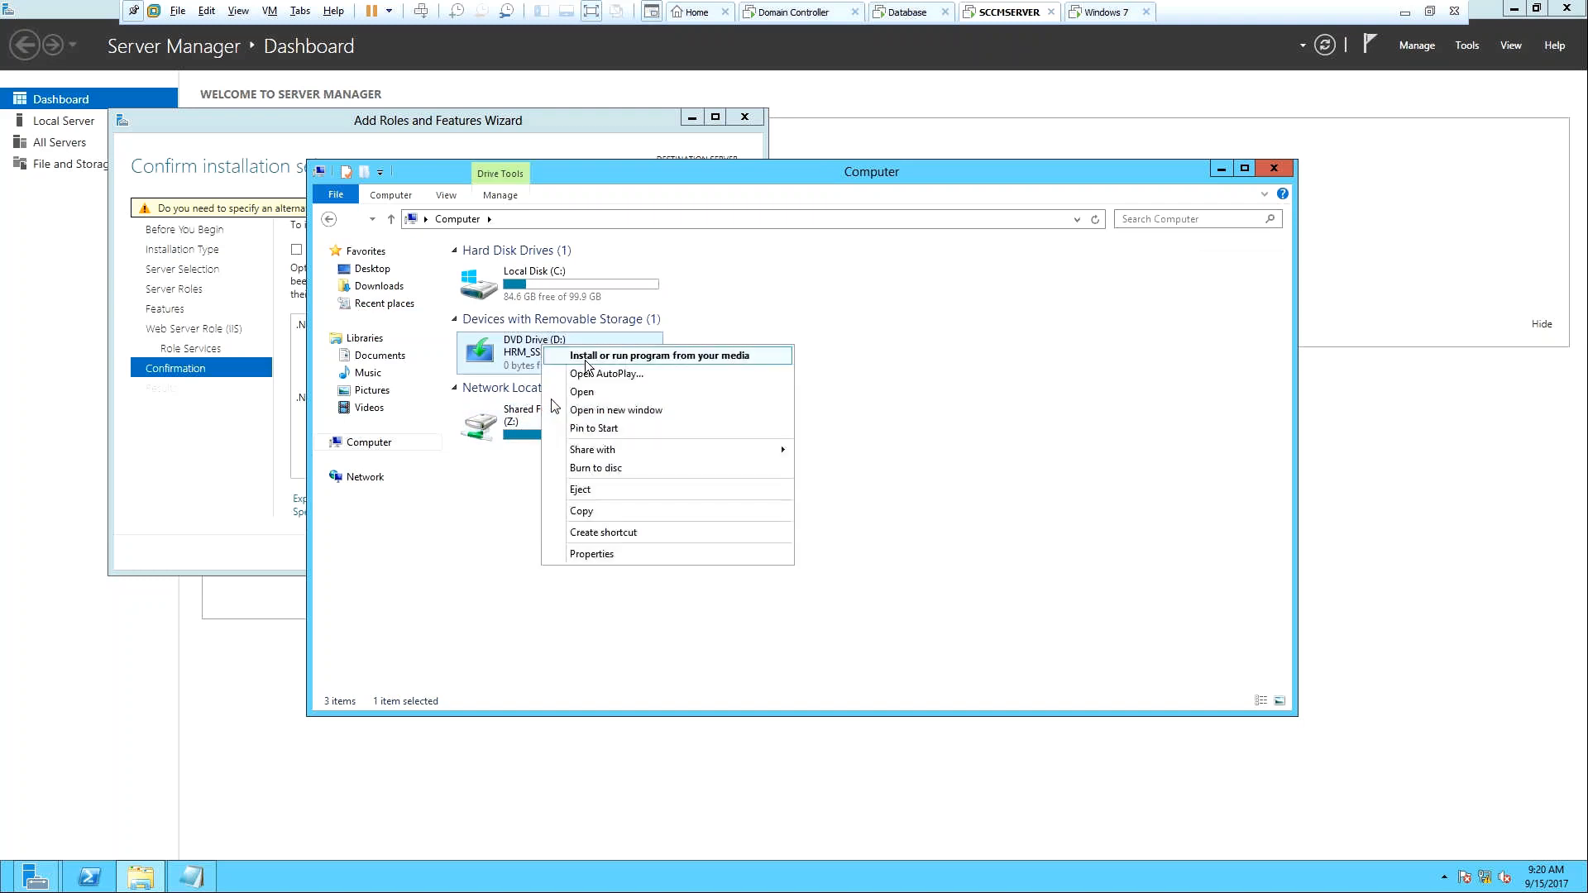
left_click(589, 390)
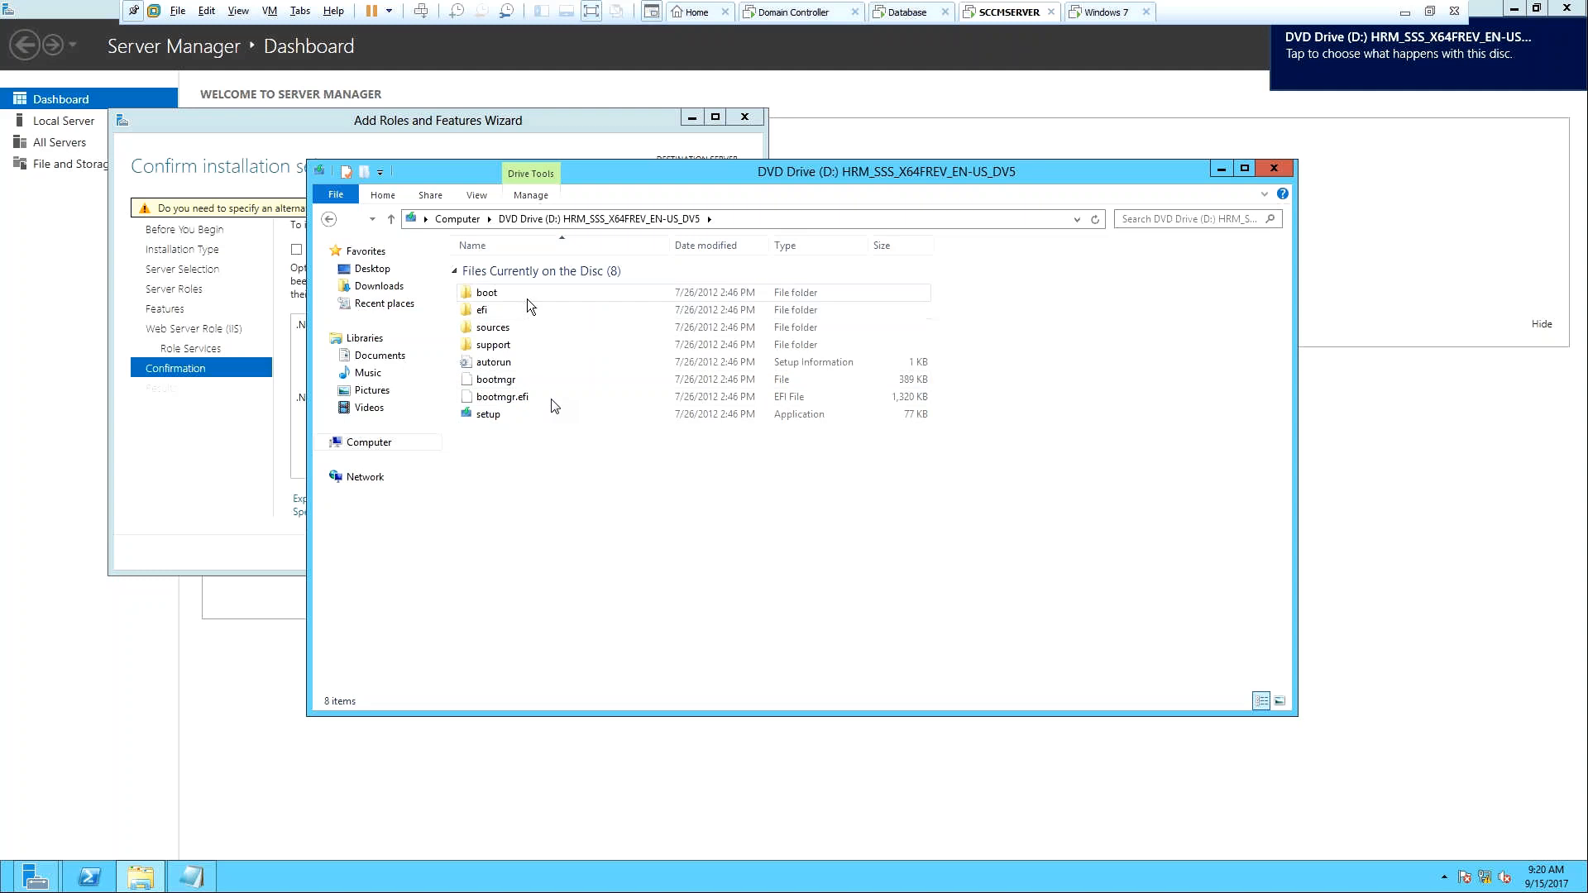
double_click(509, 330)
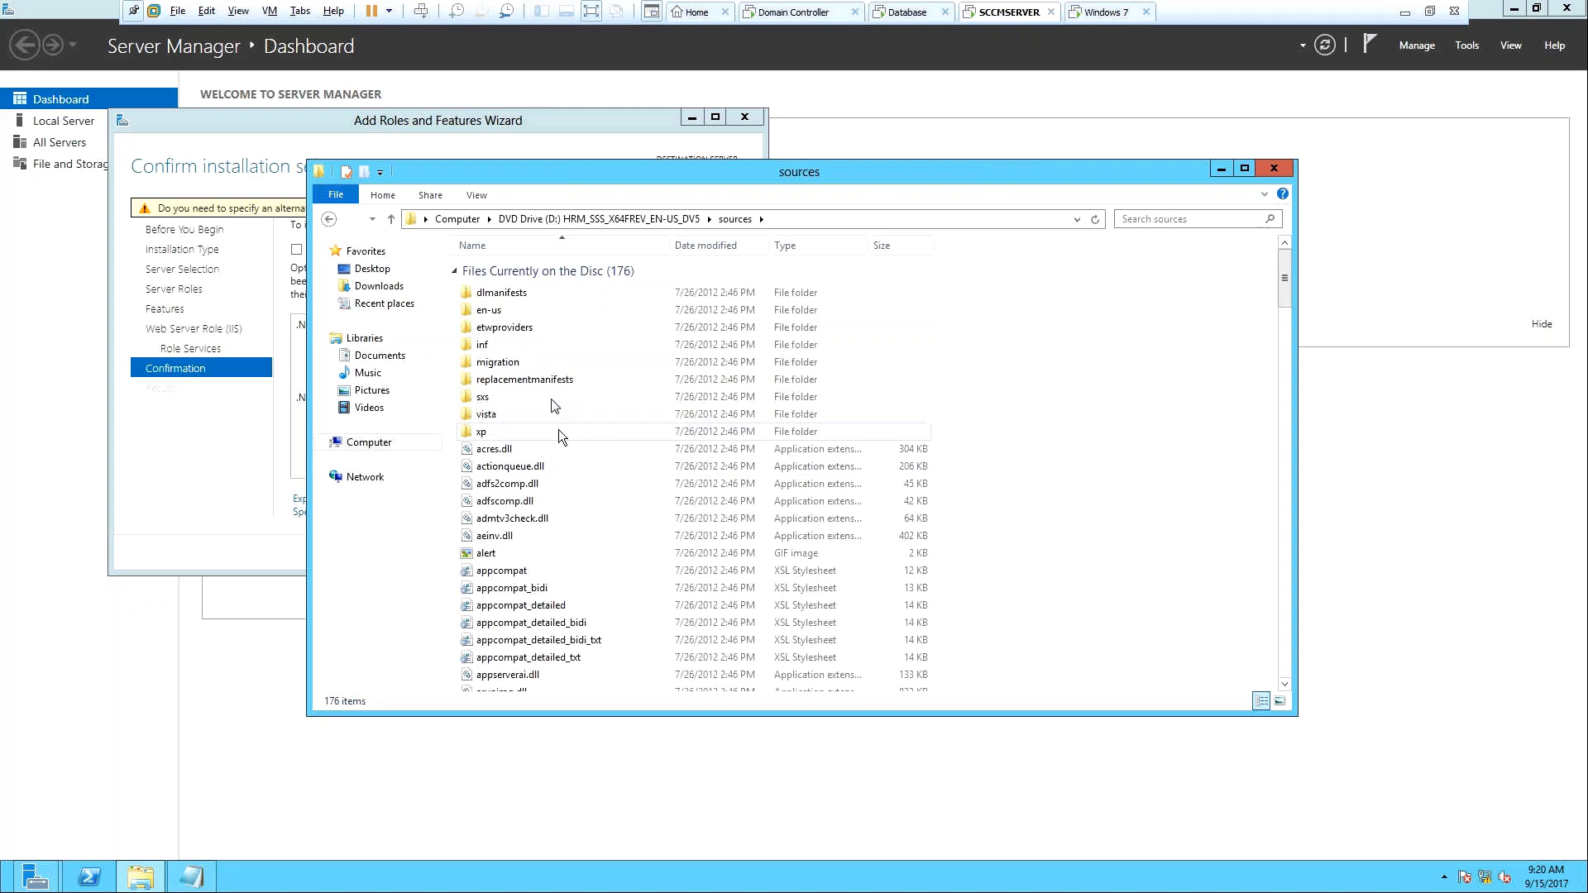
left_click(548, 398)
double_click(553, 405)
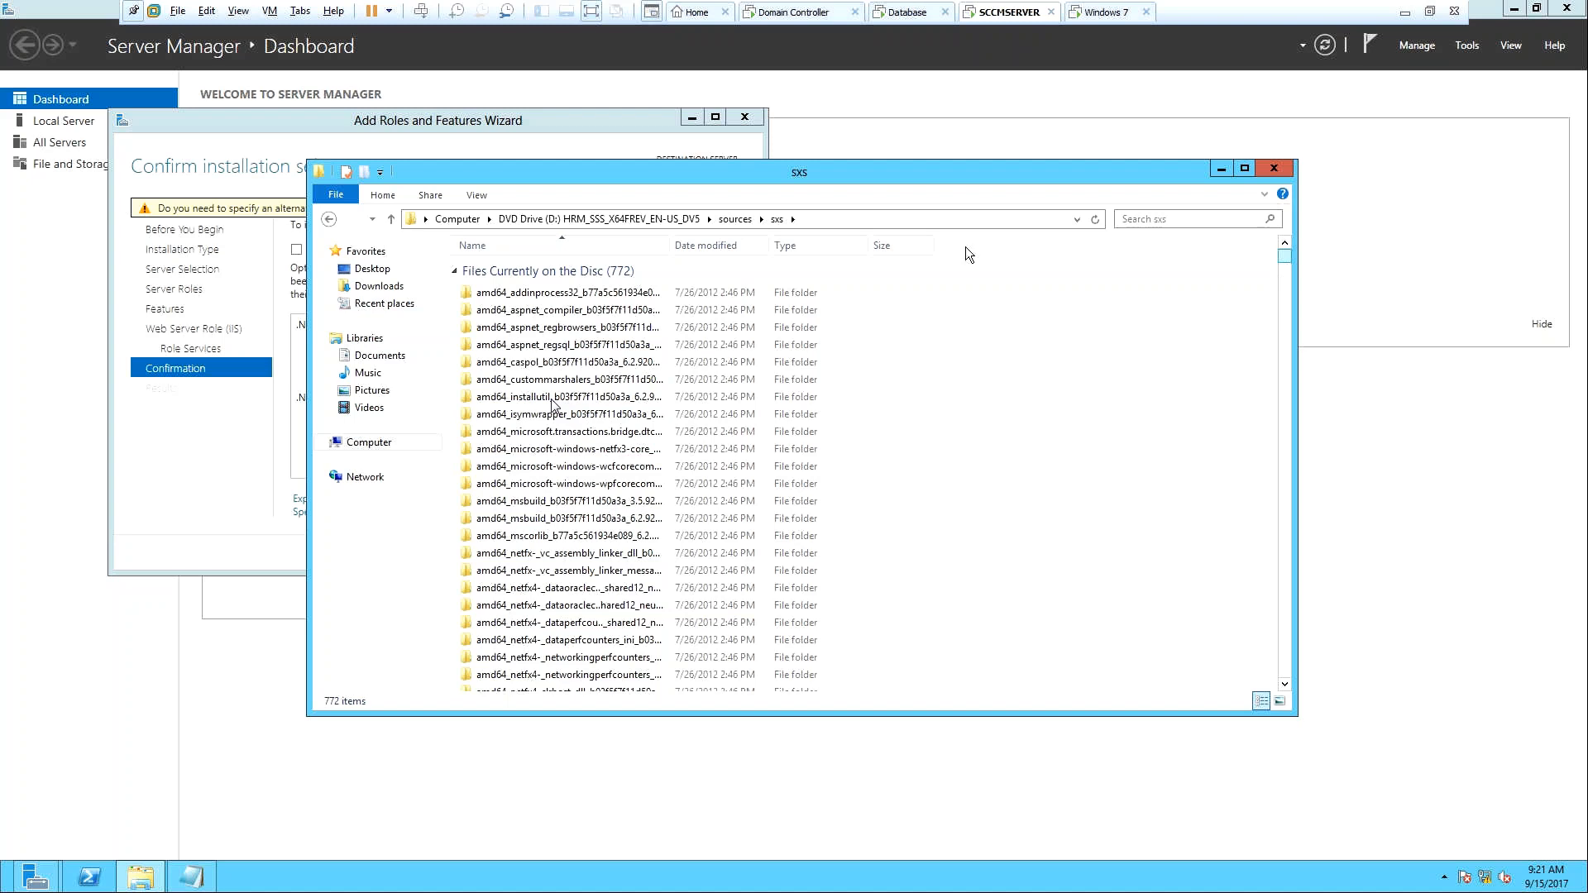
left_click(814, 220)
key("ctrl+c")
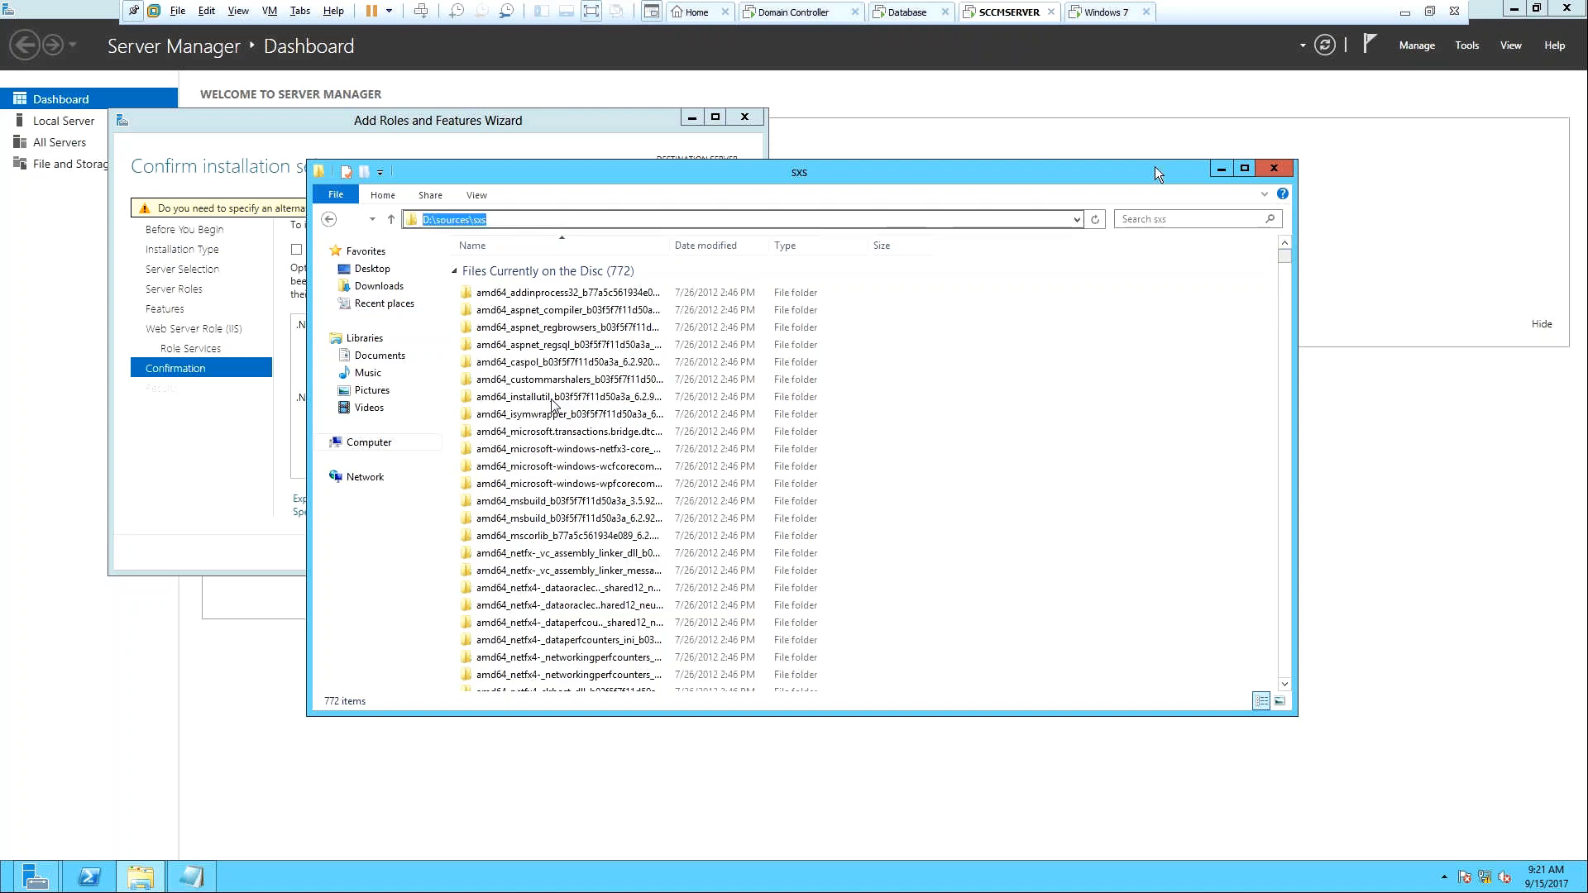
left_click(1220, 170)
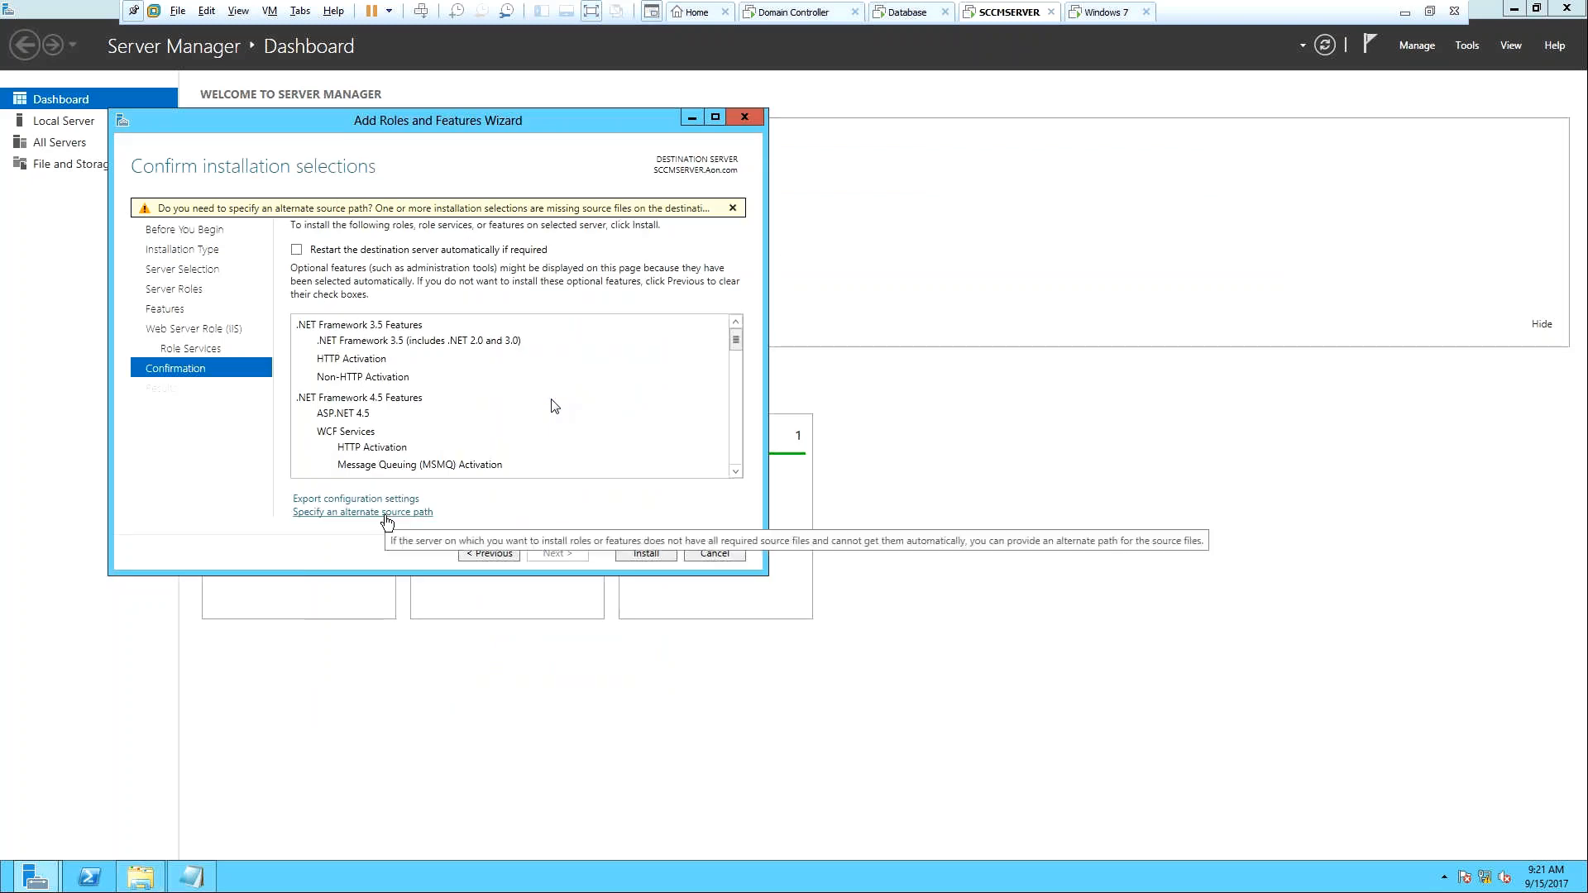
Paste D:\sources\sxs as the alternate source path for the feature installation.
left_click(385, 513)
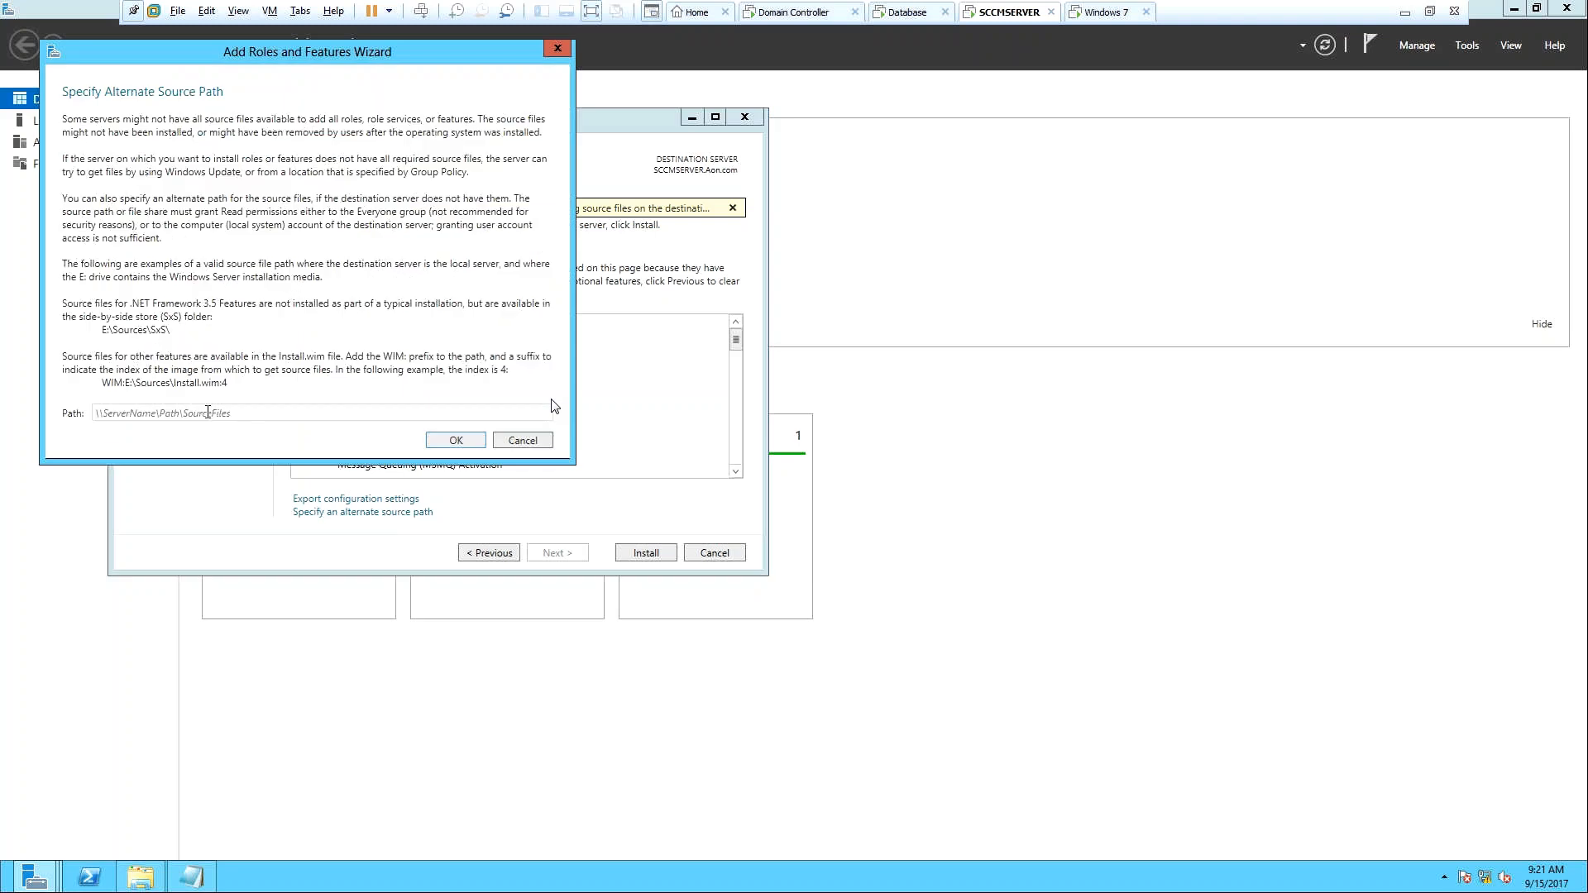
left_click(208, 412)
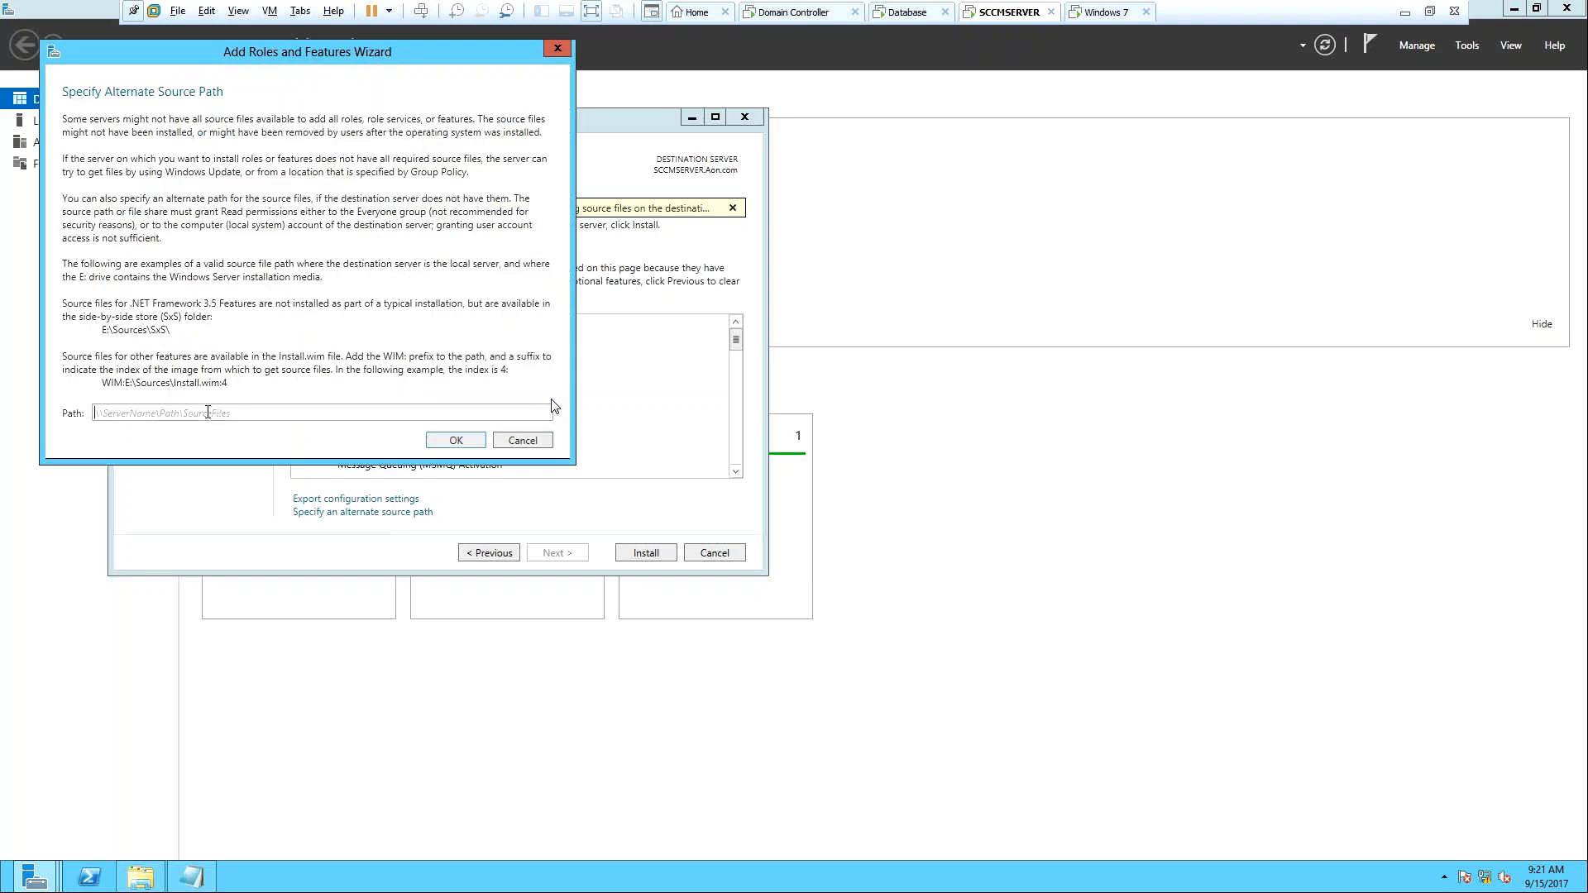
key("ctrl+v")
Confirm the D:\sources\sxs source path, then bring the Pre checklist in Notepad to the front.
left_click(452, 440)
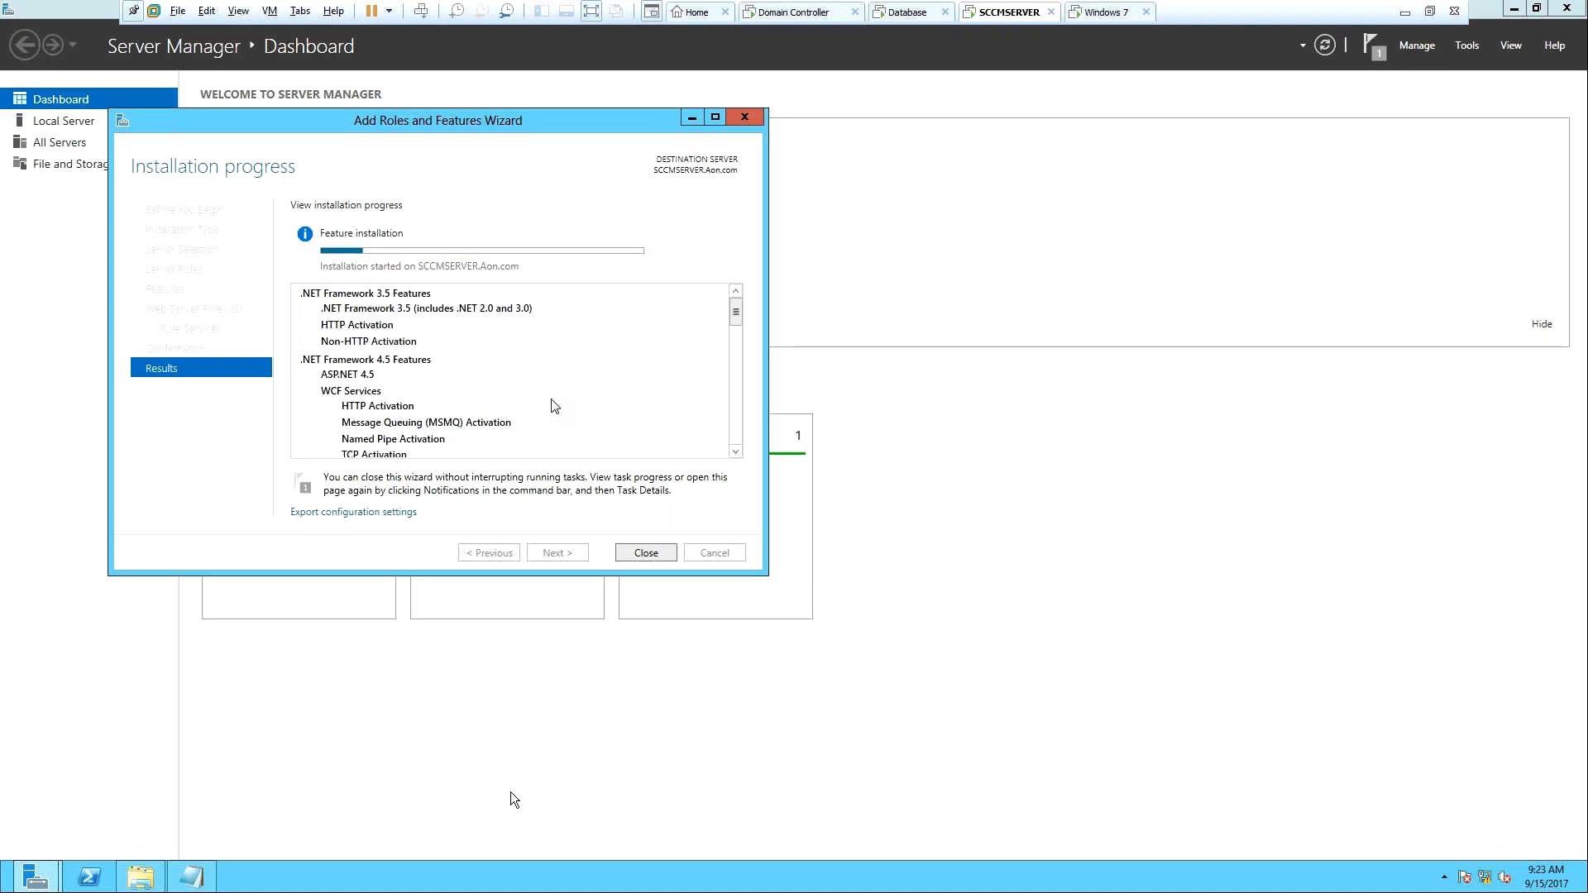
left_click(199, 883)
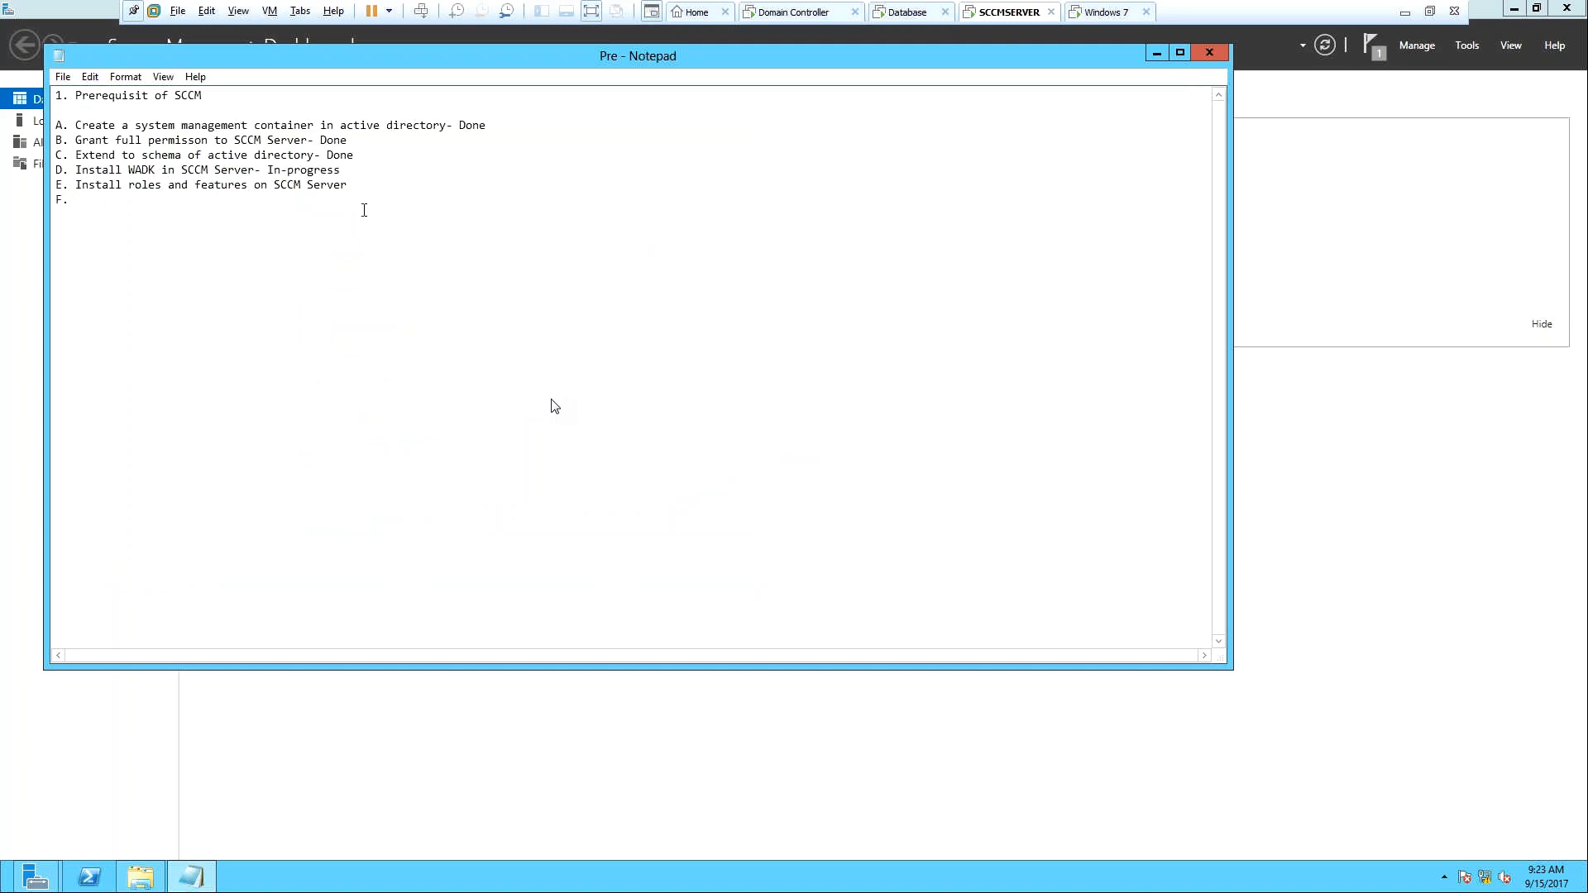
Change WADK line D from In-progress to Done and append '- In Progress' to line E.
left_click_drag(348, 170, 270, 173)
type("Done")
type("-")
type(" In Progress")
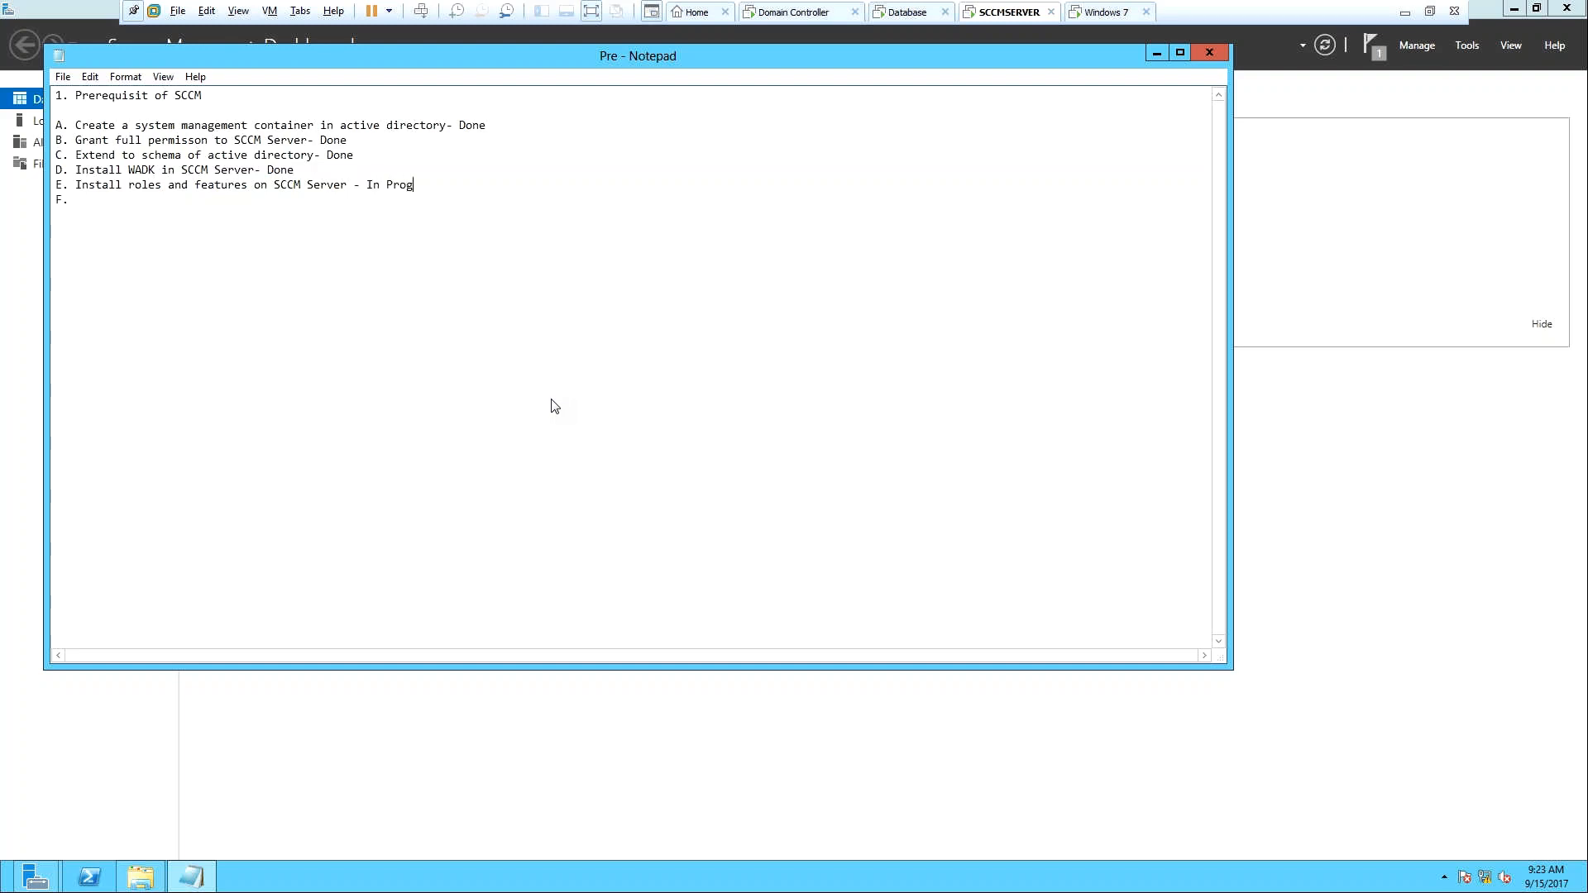